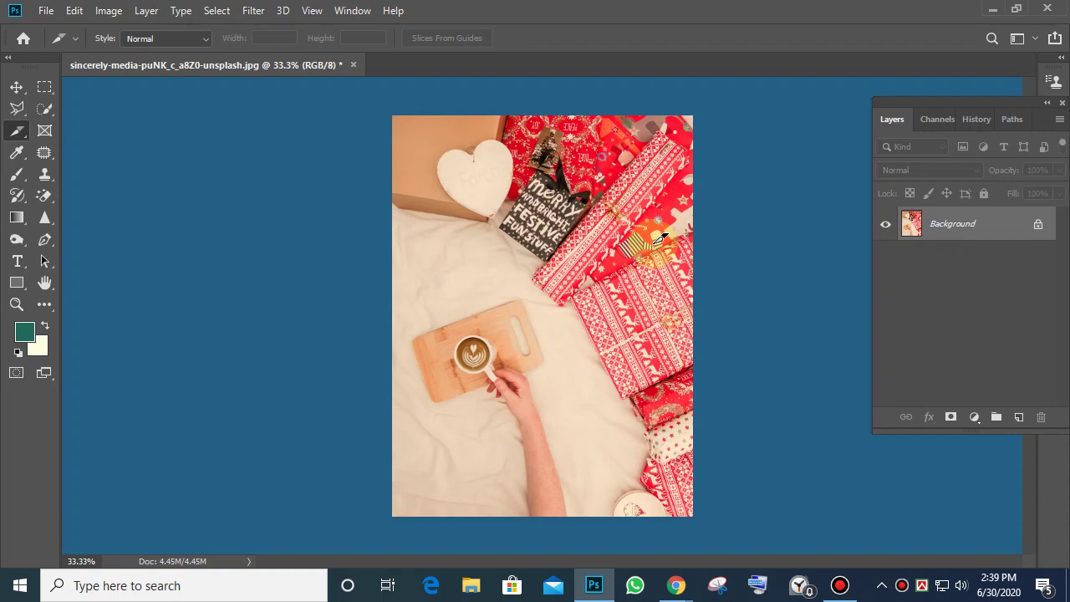
{"action": "left_click_drag", "start_coordinate": [659, 237], "coordinate": [665, 227]}
{"action": "left_click", "coordinate": [811, 393]}
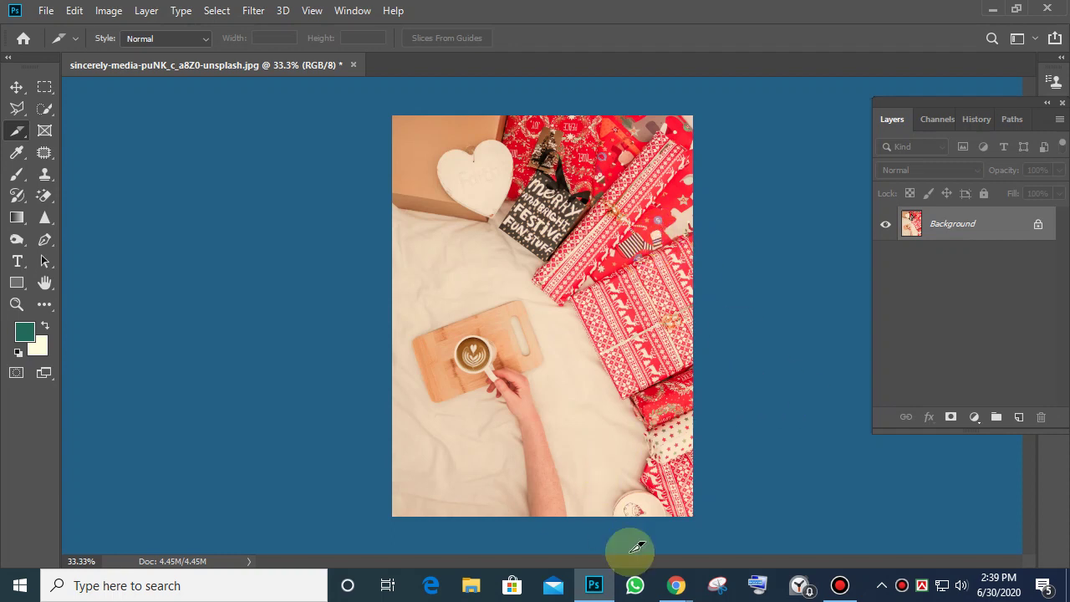
Switch from the Slice tool to the Crop tool for the photo
{"action": "right_click", "coordinate": [18, 131]}
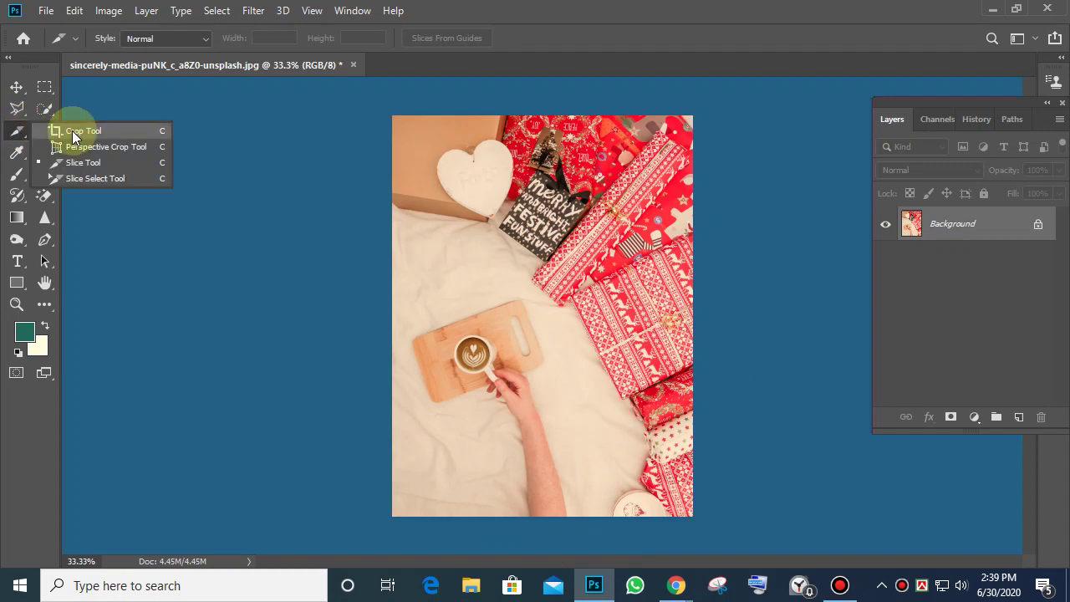
{"action": "left_click", "coordinate": [74, 130]}
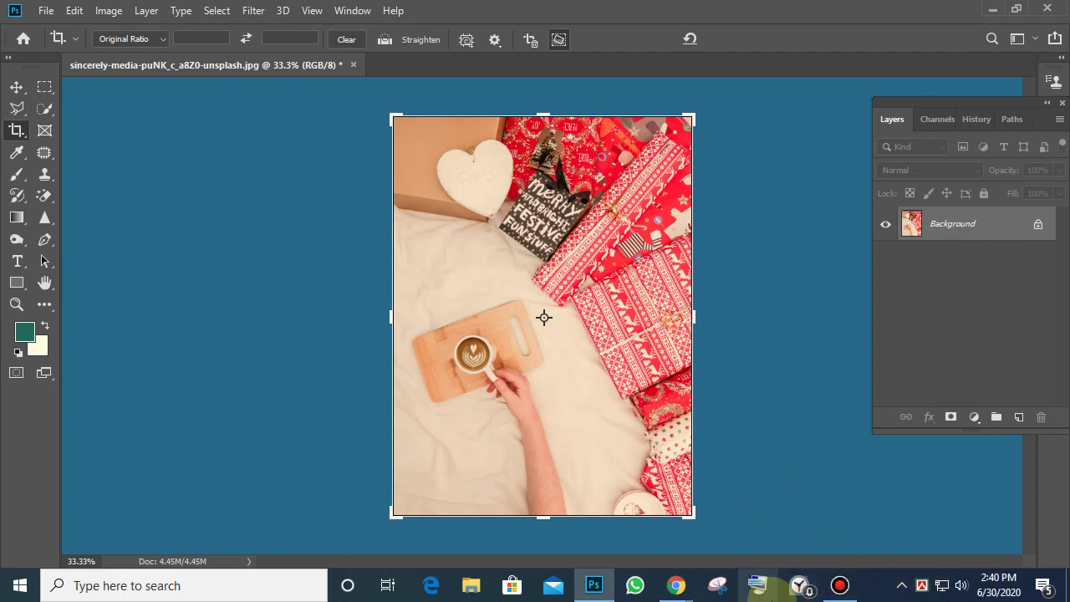
Check the participant list in the Google Meet window, then return to Photoshop
{"action": "mouse_move", "coordinate": [675, 582]}
{"action": "left_click", "coordinate": [592, 533]}
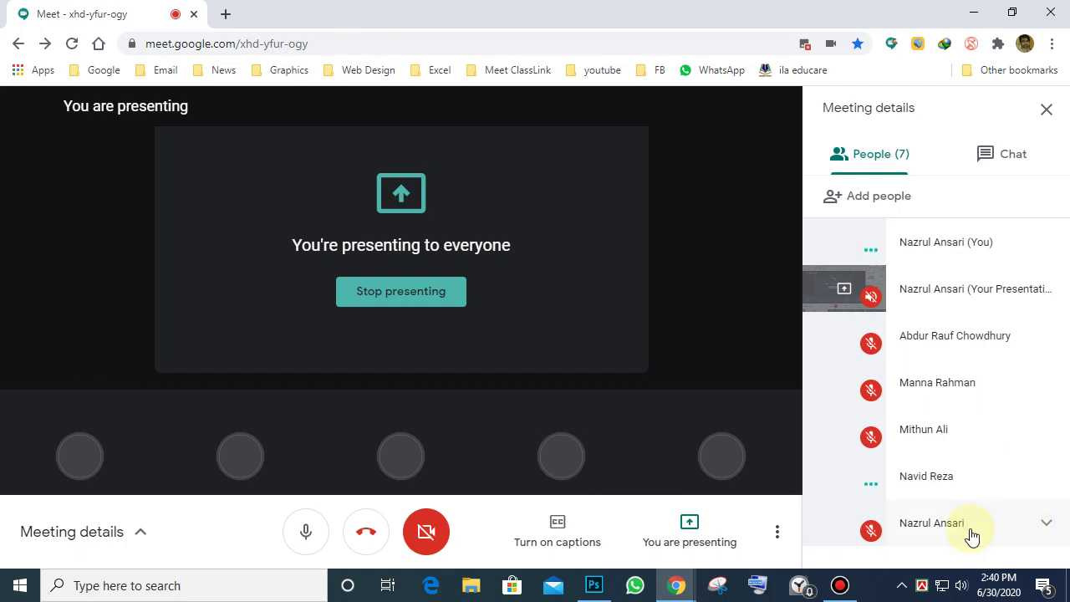
{"action": "left_click", "coordinate": [973, 18]}
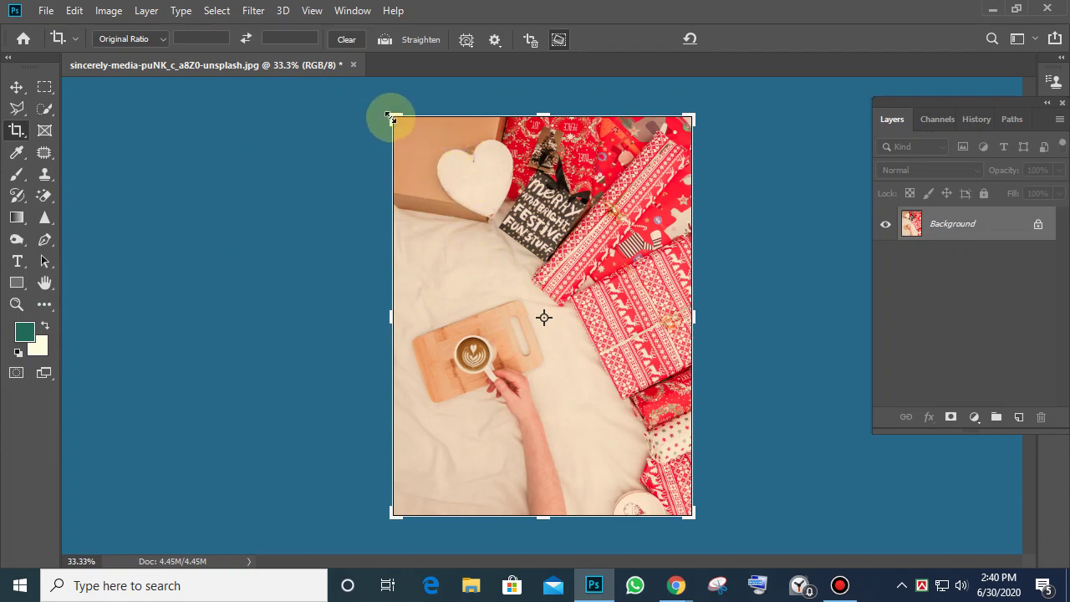
Try an Original Ratio crop that trims the photo inward from its upper-left corner, then reset the crop frame
{"action": "left_click_drag", "start_coordinate": [389, 115], "coordinate": [412, 166]}
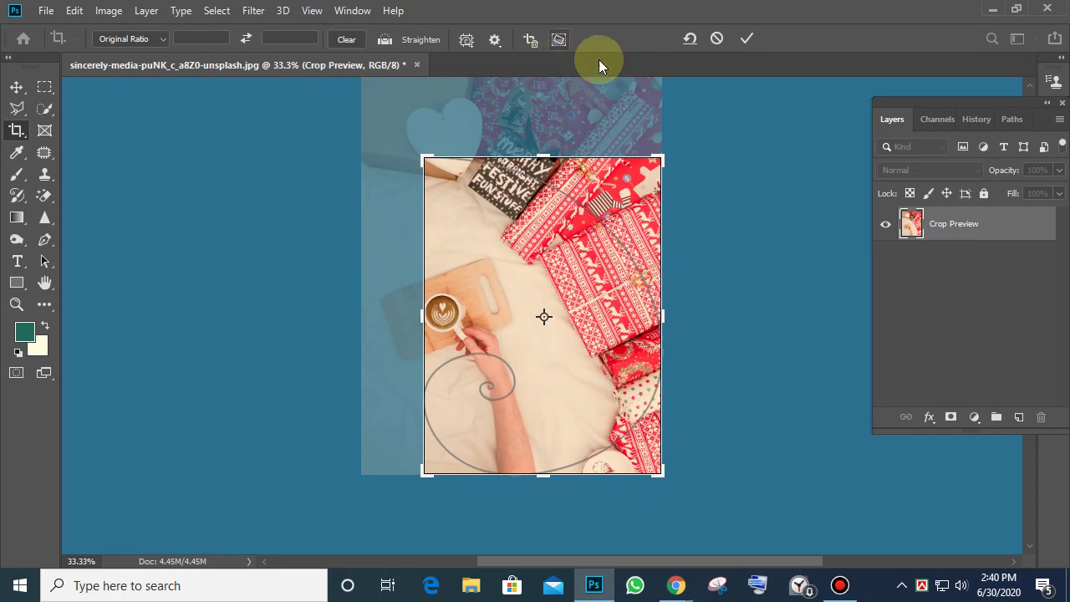
{"action": "left_click", "coordinate": [674, 118]}
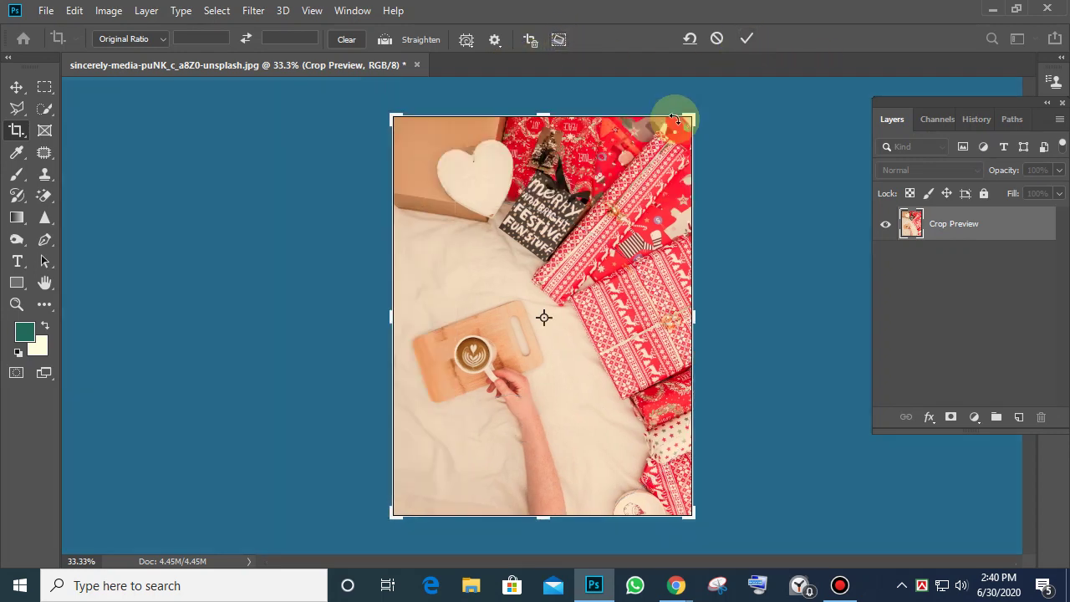
{"action": "key", "text": "Return"}
Clear the crop ratio and try trimming the photo inward from its upper-left corner, then cancel that crop
{"action": "left_click", "coordinate": [352, 40]}
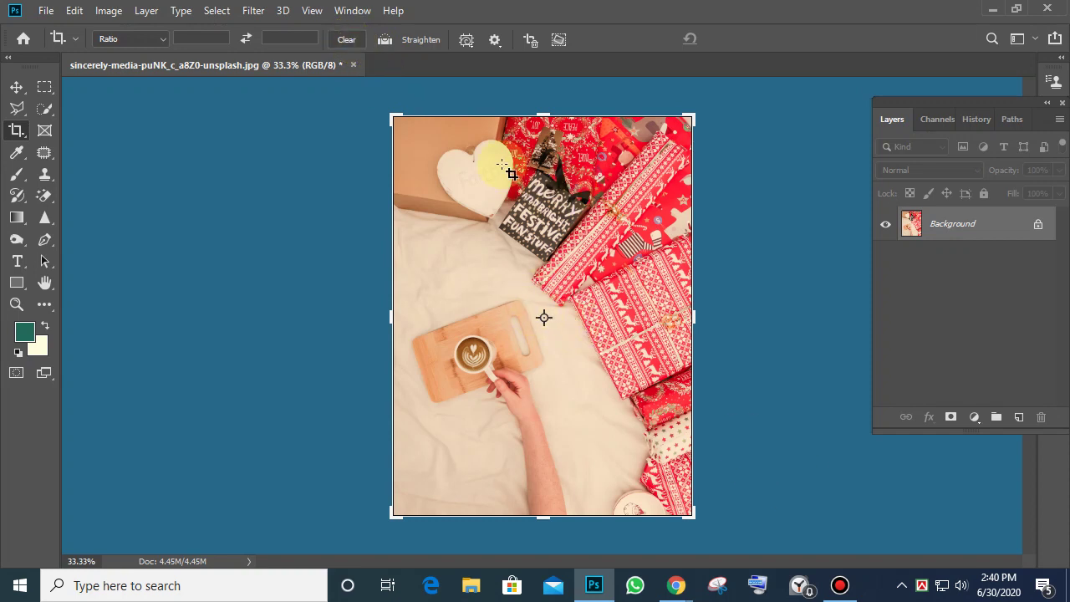
{"action": "left_click_drag", "start_coordinate": [390, 117], "coordinate": [460, 203]}
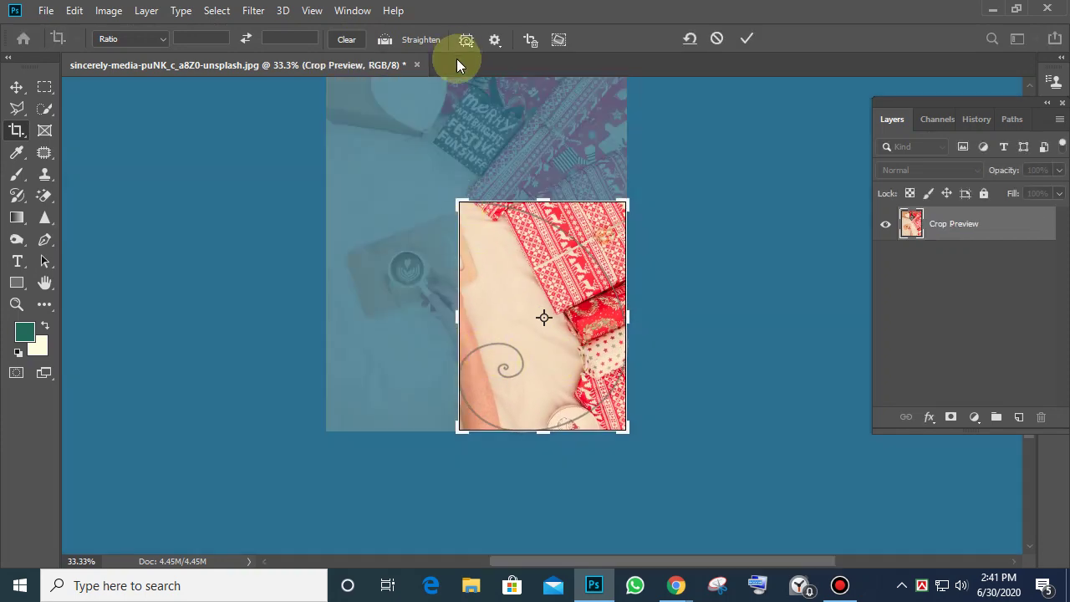
{"action": "key", "text": "Escape"}
Set the crop guide overlay to Rule of Thirds with Auto Show Overlay
{"action": "left_click", "coordinate": [467, 40]}
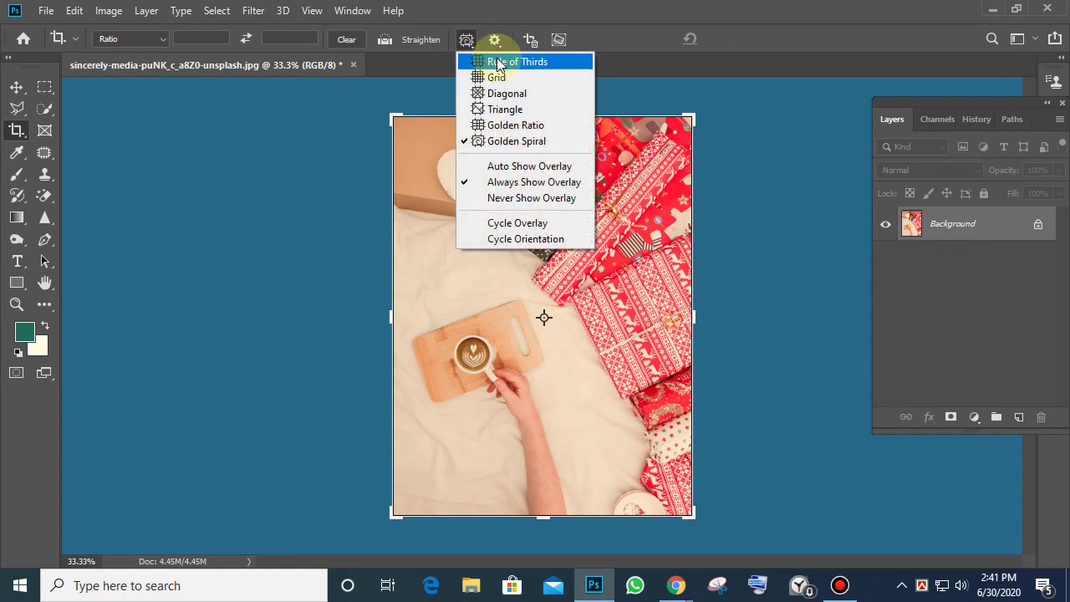
{"action": "left_click", "coordinate": [499, 62]}
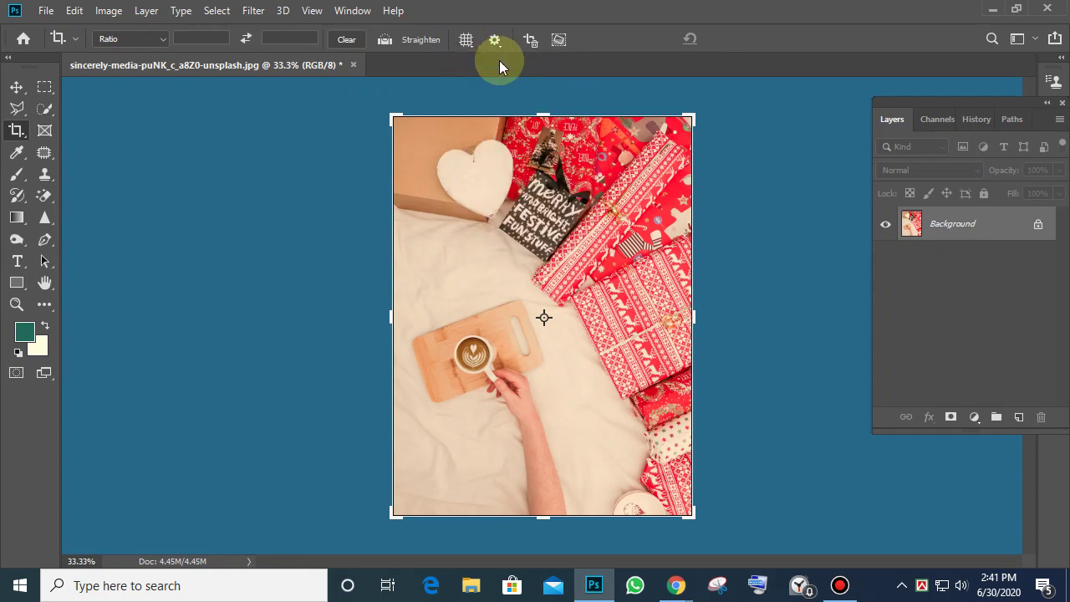
{"action": "left_click", "coordinate": [475, 39]}
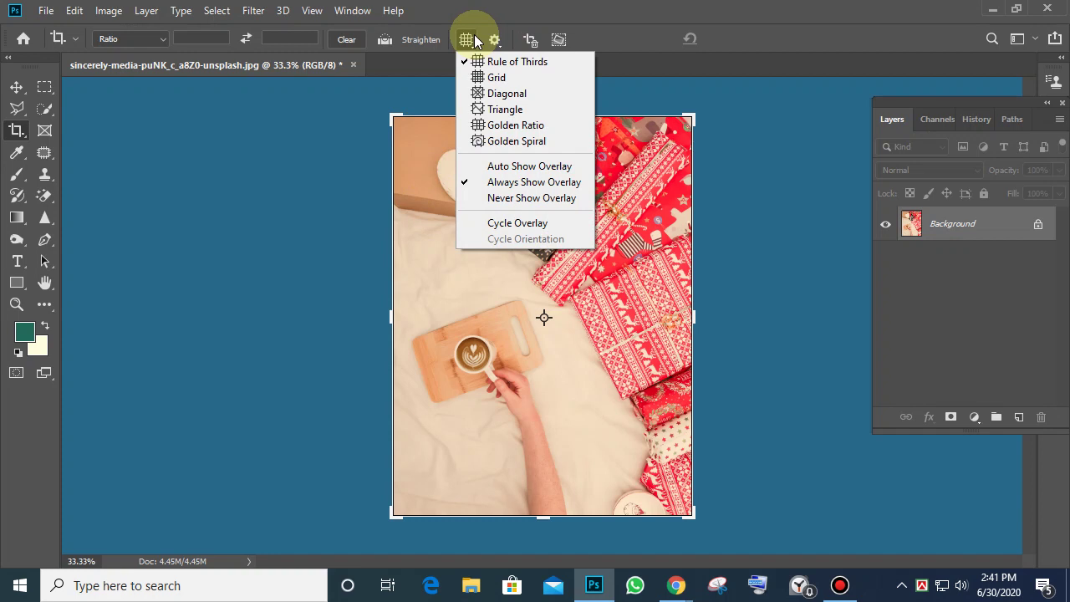
{"action": "left_click", "coordinate": [507, 167]}
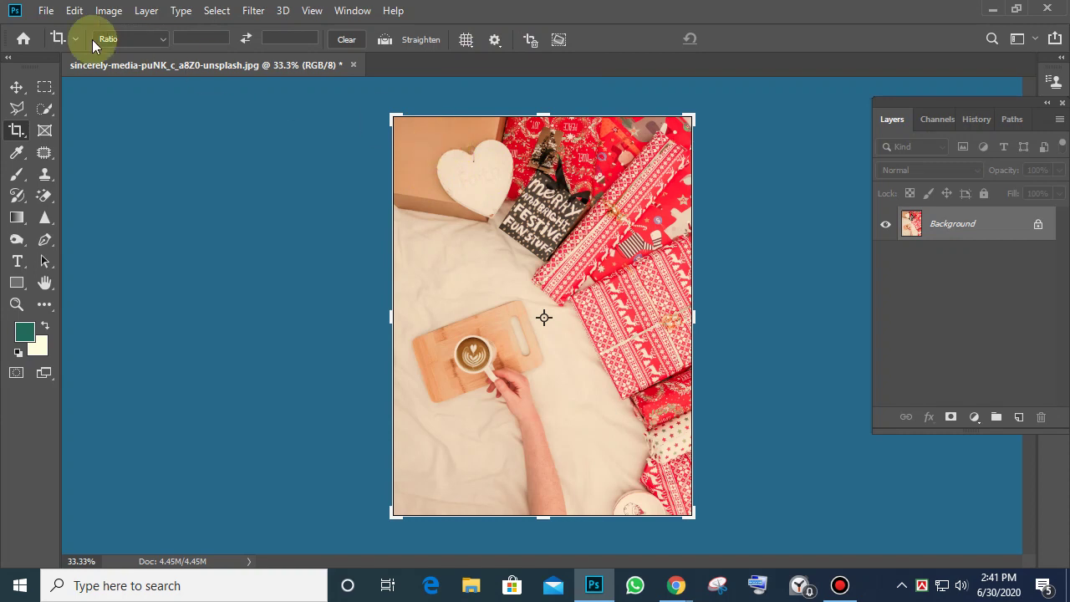
Crop the photo to its lower part with the coffee board and arm, trimming a thin strip off the left edge
{"action": "left_click", "coordinate": [15, 88]}
{"action": "left_click", "coordinate": [16, 129]}
{"action": "left_click_drag", "start_coordinate": [391, 113], "coordinate": [399, 201]}
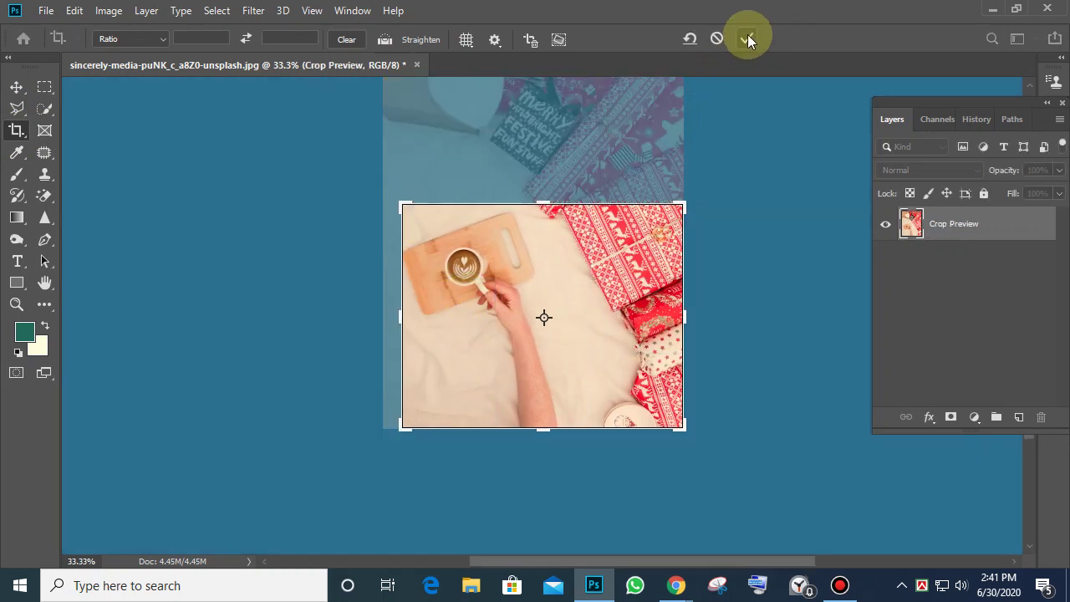
{"action": "double_click", "coordinate": [602, 301]}
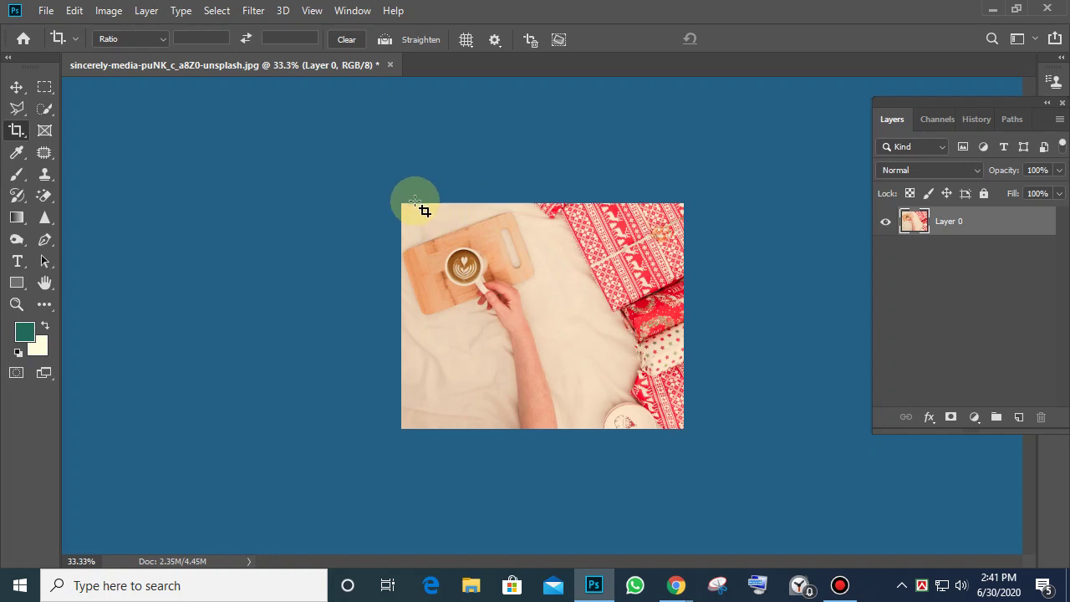
Recrop the image to a narrow portrait area on the right, bringing back the gifts and part of the black sign above
{"action": "left_click", "coordinate": [516, 292]}
{"action": "left_click_drag", "start_coordinate": [702, 309], "coordinate": [705, 310]}
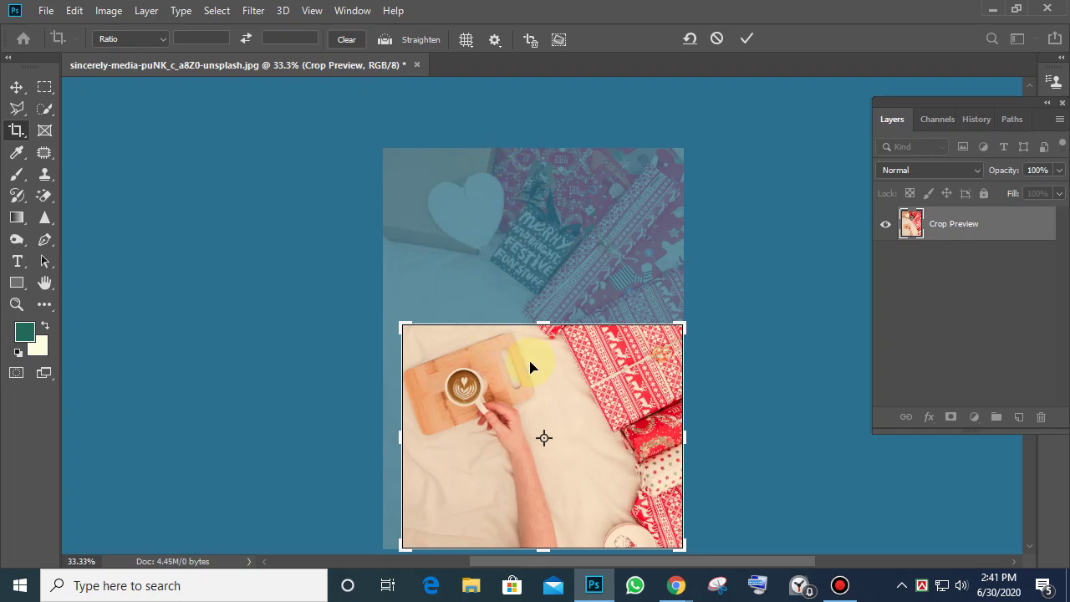
{"action": "left_click_drag", "start_coordinate": [405, 326], "coordinate": [443, 278]}
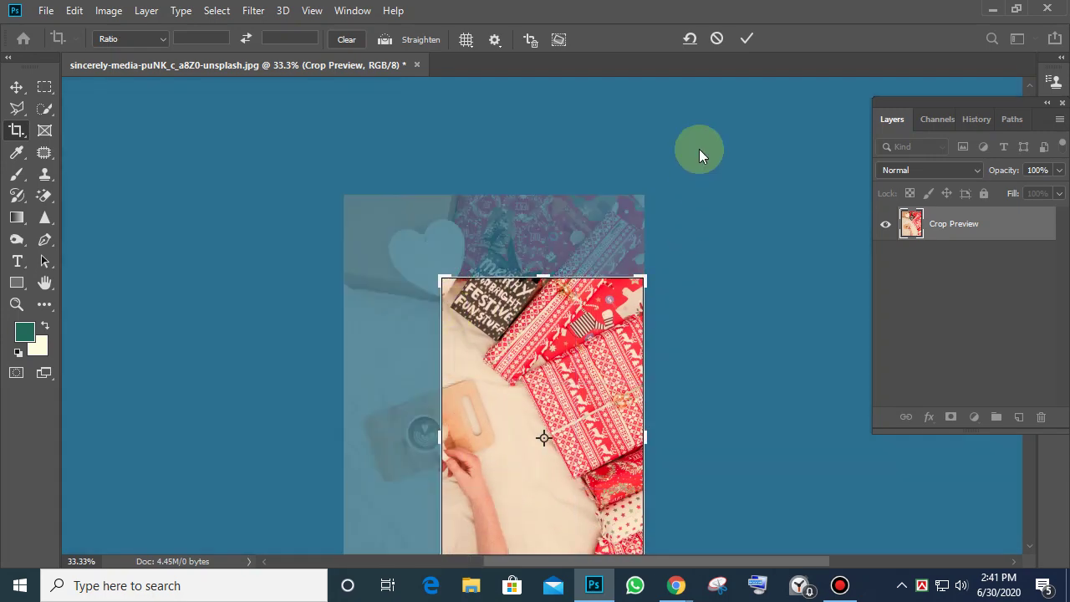
{"action": "left_click", "coordinate": [748, 39]}
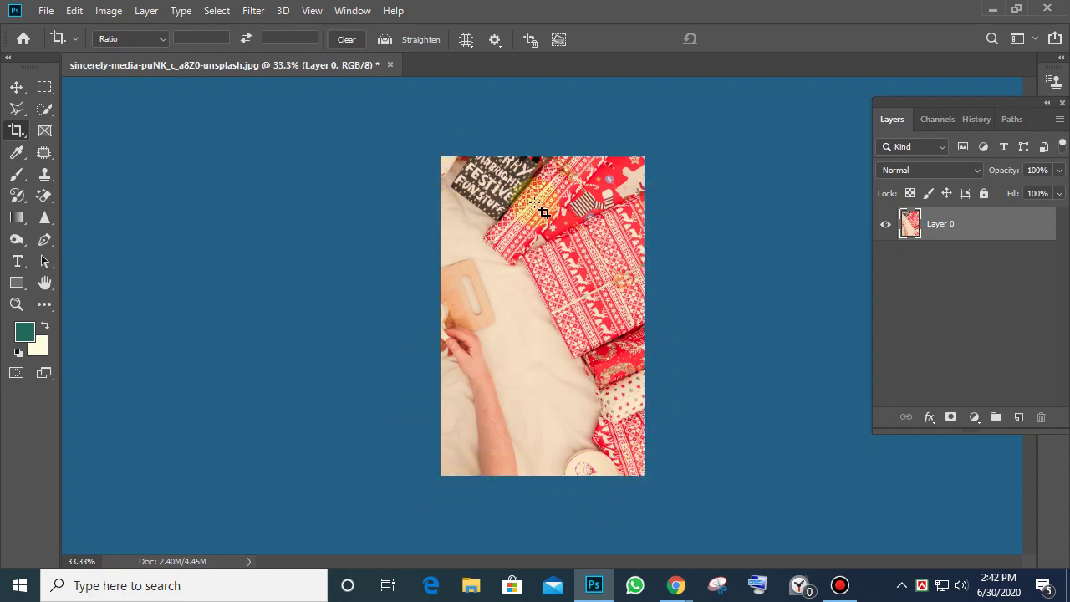
Widen the crop to the photo's full width and lower its top edge to just above the coffee board
{"action": "left_click", "coordinate": [478, 211]}
{"action": "left_click_drag", "start_coordinate": [436, 321], "coordinate": [394, 315]}
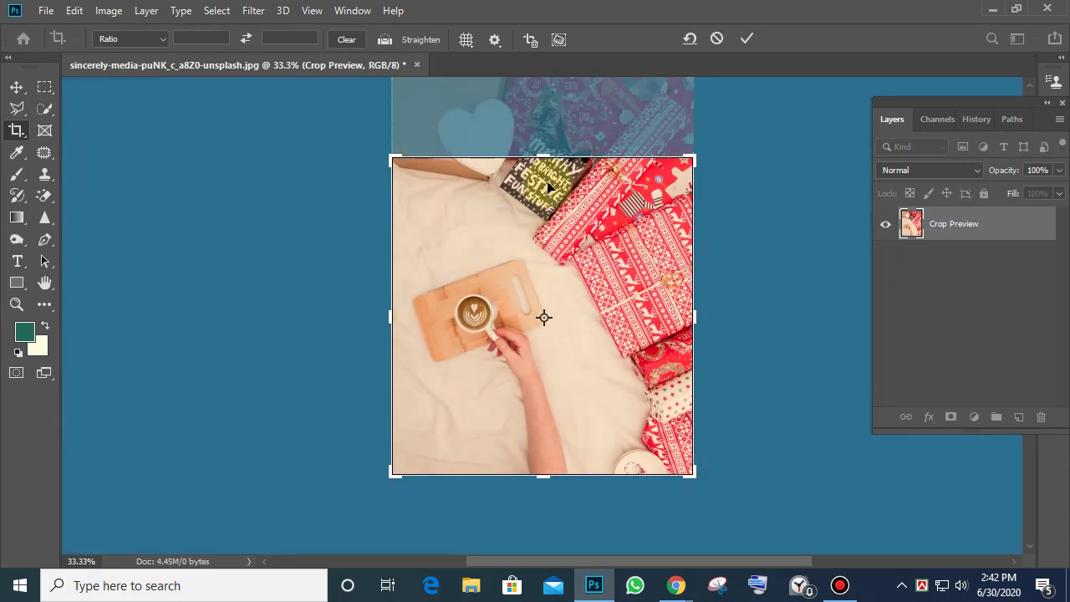
{"action": "left_click_drag", "start_coordinate": [544, 156], "coordinate": [544, 202]}
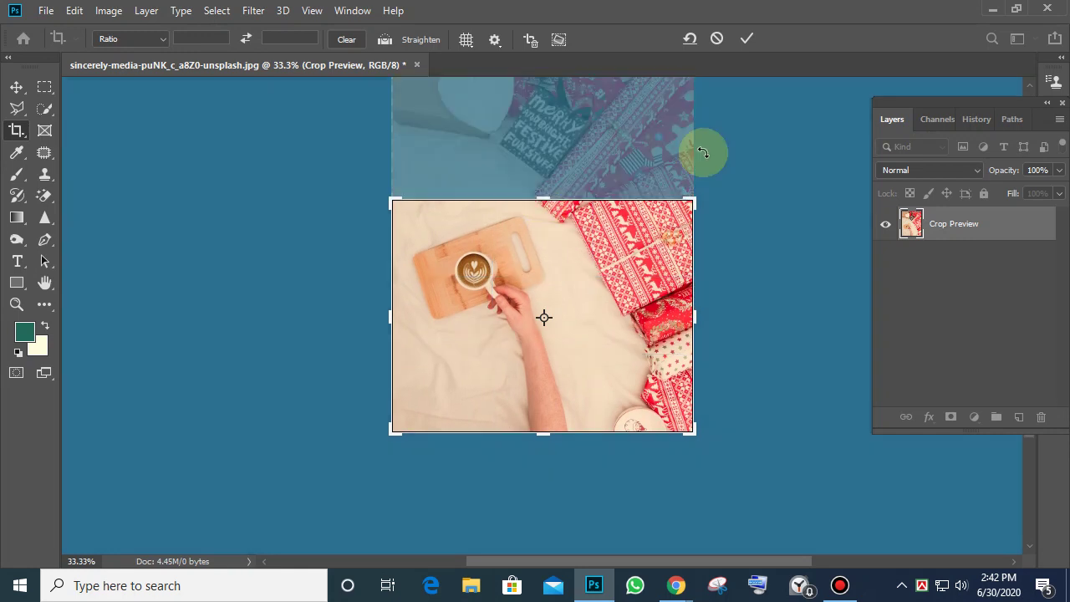
{"action": "left_click", "coordinate": [746, 38]}
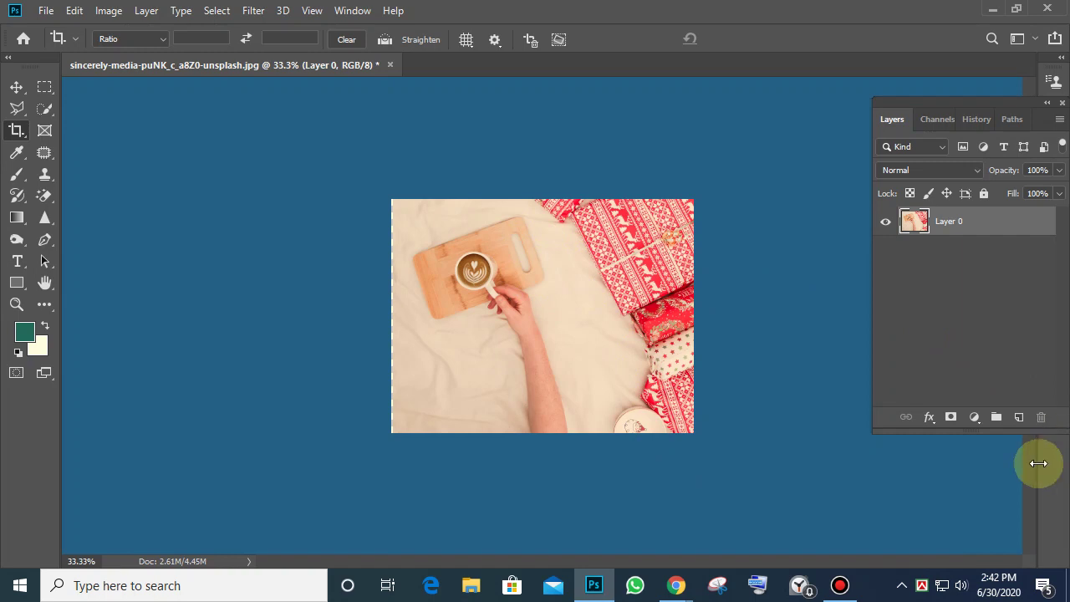
Readjust the crop by raising its top edge, then trim inward from the upper-left corner and apply it
{"action": "left_click", "coordinate": [405, 219]}
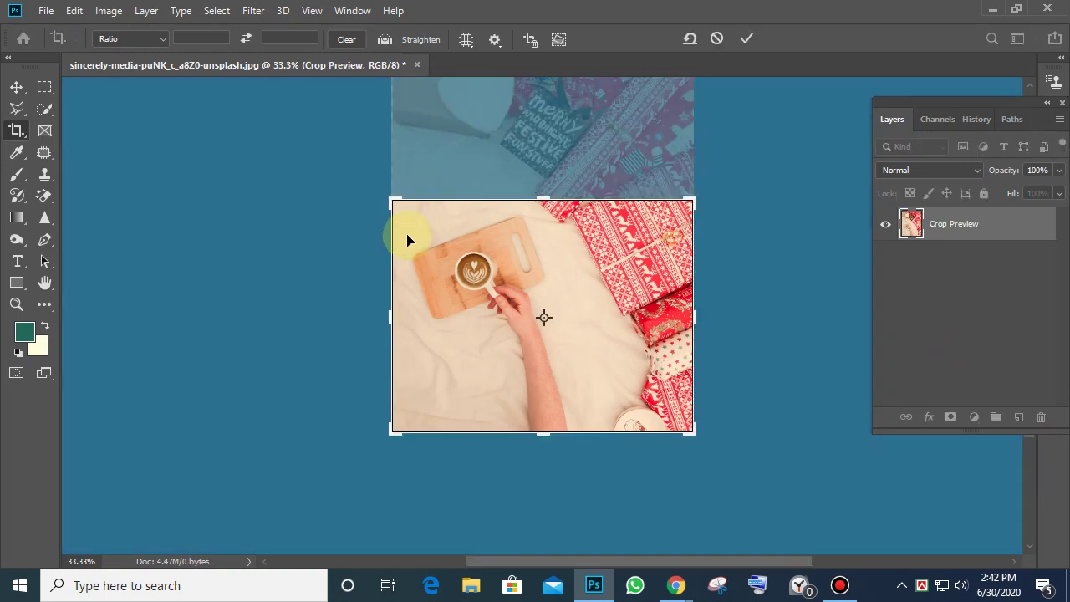
{"action": "scroll", "coordinate": [589, 316], "scroll_direction": "up", "scroll_amount": 2}
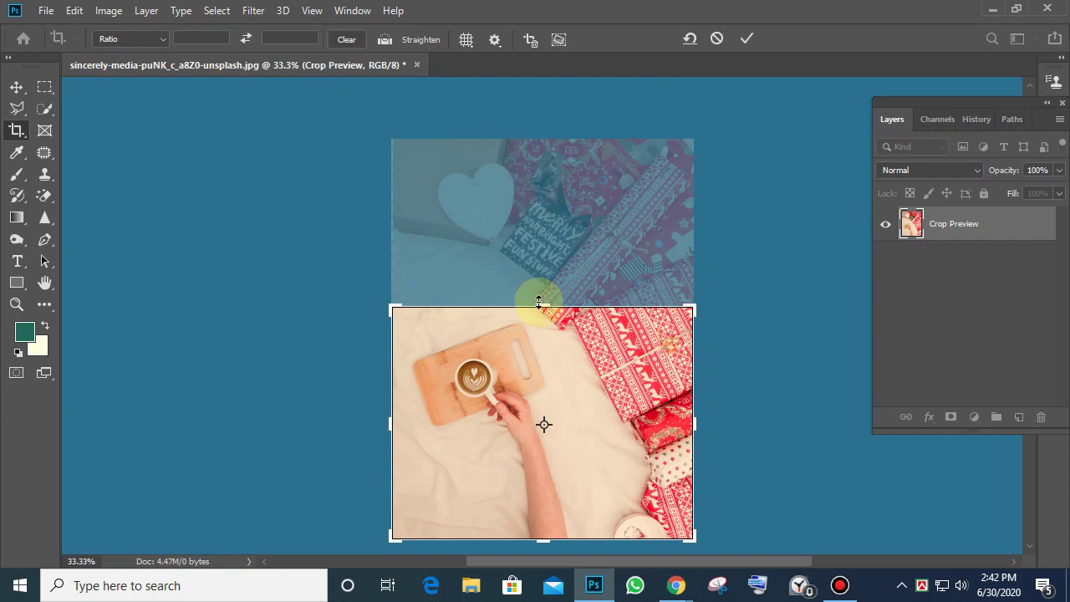
{"action": "left_click_drag", "start_coordinate": [544, 307], "coordinate": [539, 244]}
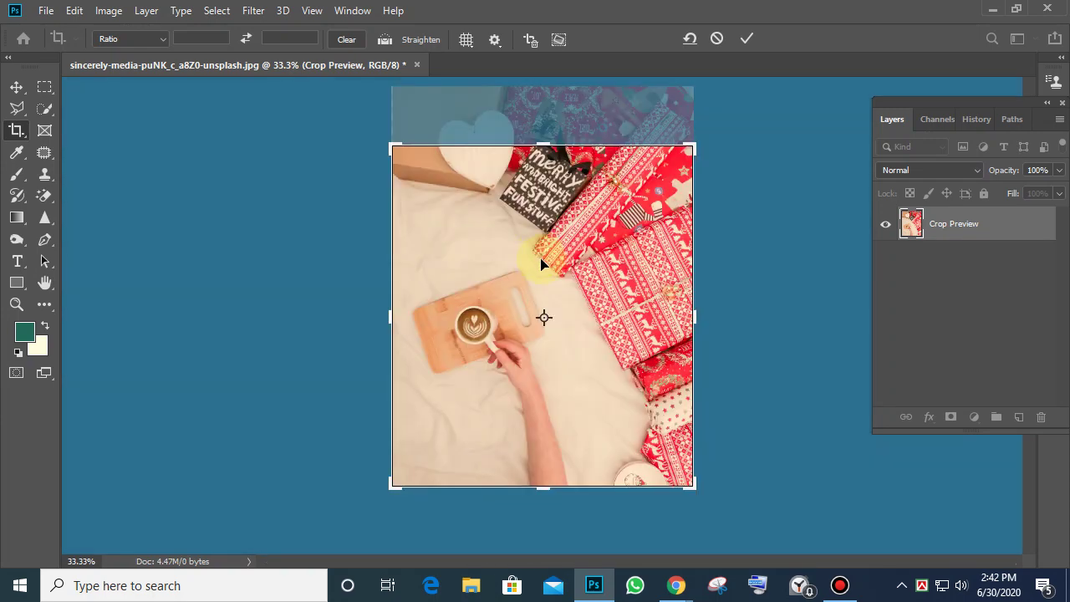
{"action": "left_click_drag", "start_coordinate": [393, 151], "coordinate": [404, 201]}
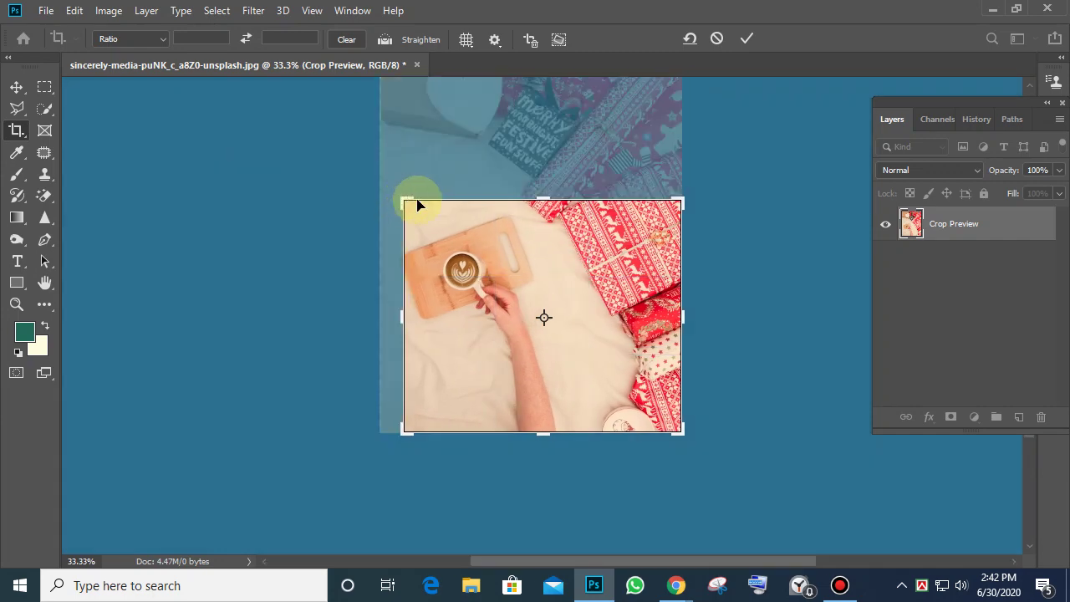
{"action": "left_click", "coordinate": [748, 41]}
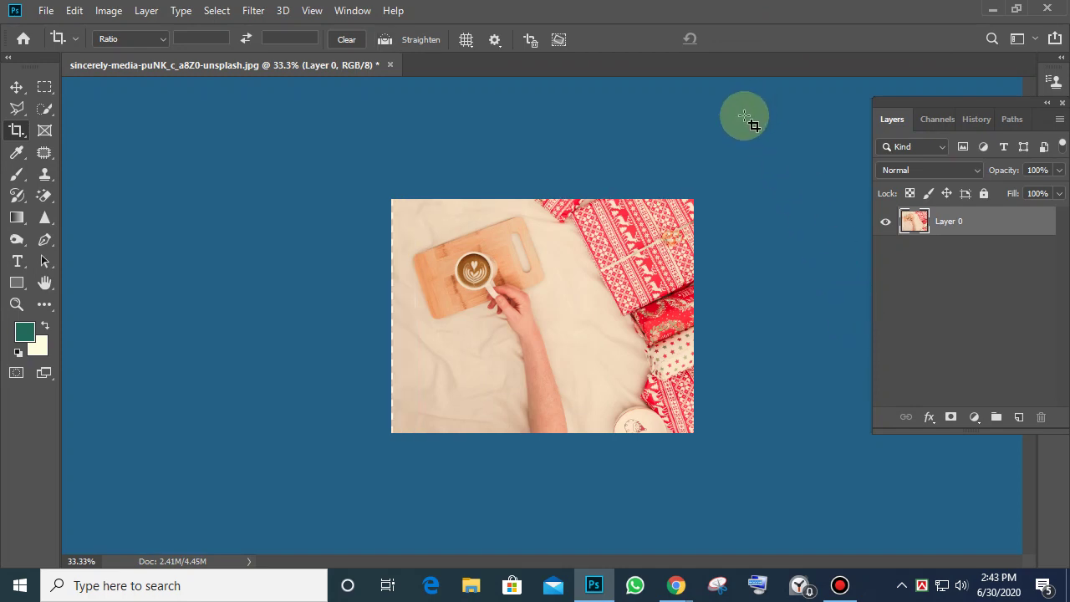
Undo all the applied crops to restore the original full photo
{"action": "key", "text": "ctrl+z"}
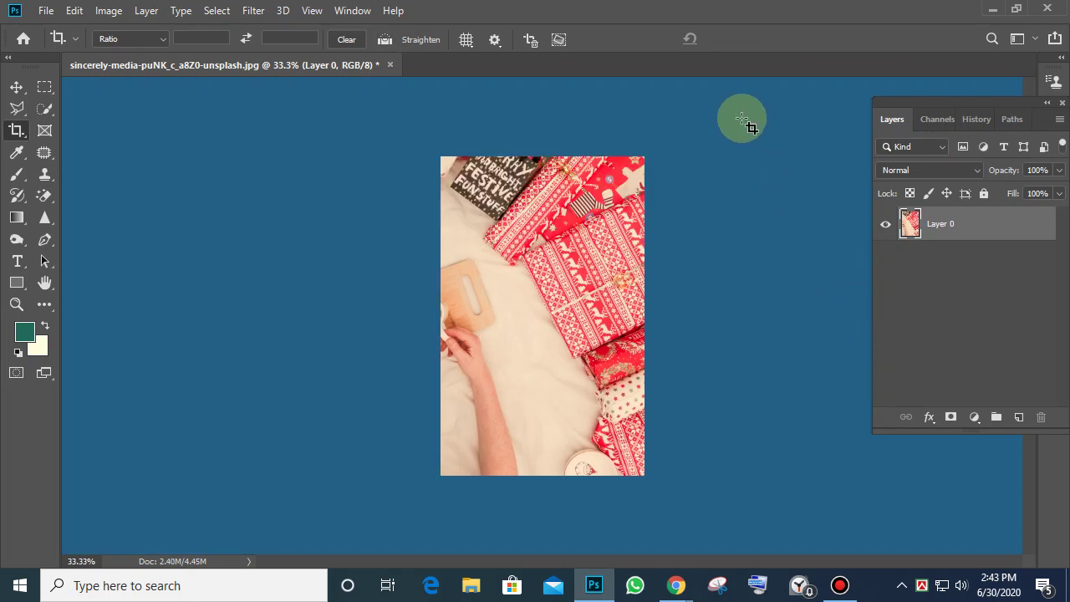
{"action": "key", "text": "ctrl+z"}
{"action": "key", "text": "ctrl+z"}
{"action": "key", "text": "ctrl+z"}
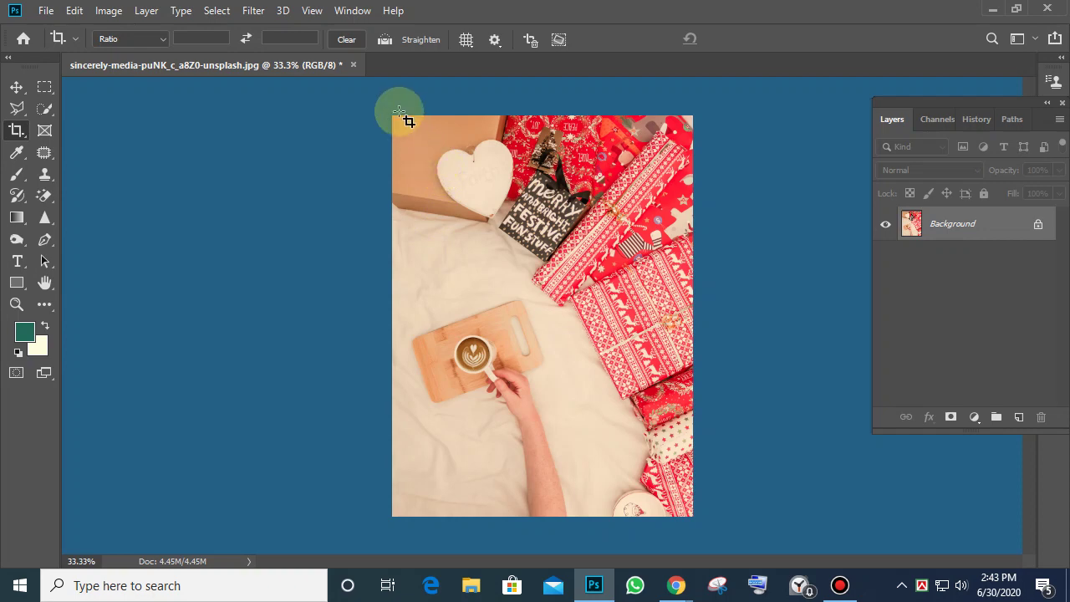
Try cropping to the photo's upper-left area, first with a small drawn frame, then by shrinking from the lower-right corner
{"action": "left_click_drag", "start_coordinate": [407, 120], "coordinate": [458, 226]}
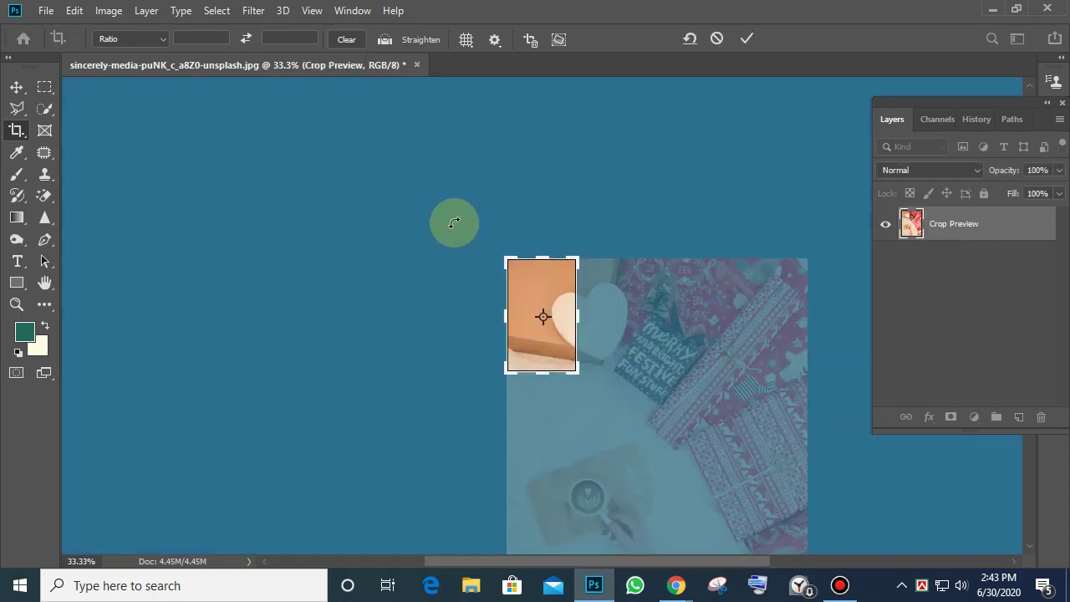
{"action": "key", "text": "Escape"}
{"action": "left_click", "coordinate": [16, 132]}
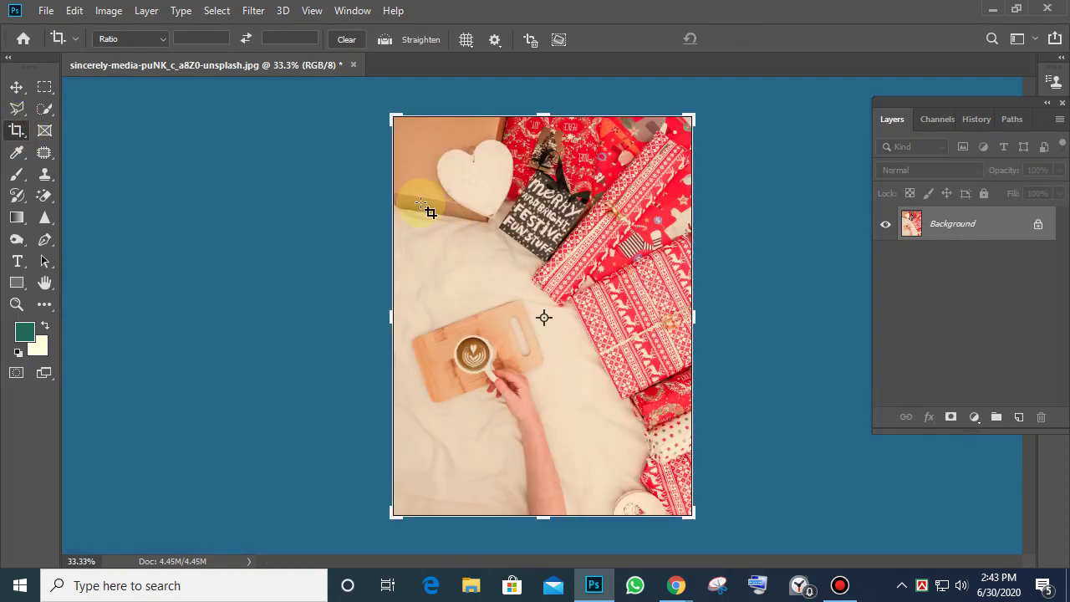
{"action": "left_click_drag", "start_coordinate": [690, 518], "coordinate": [628, 406]}
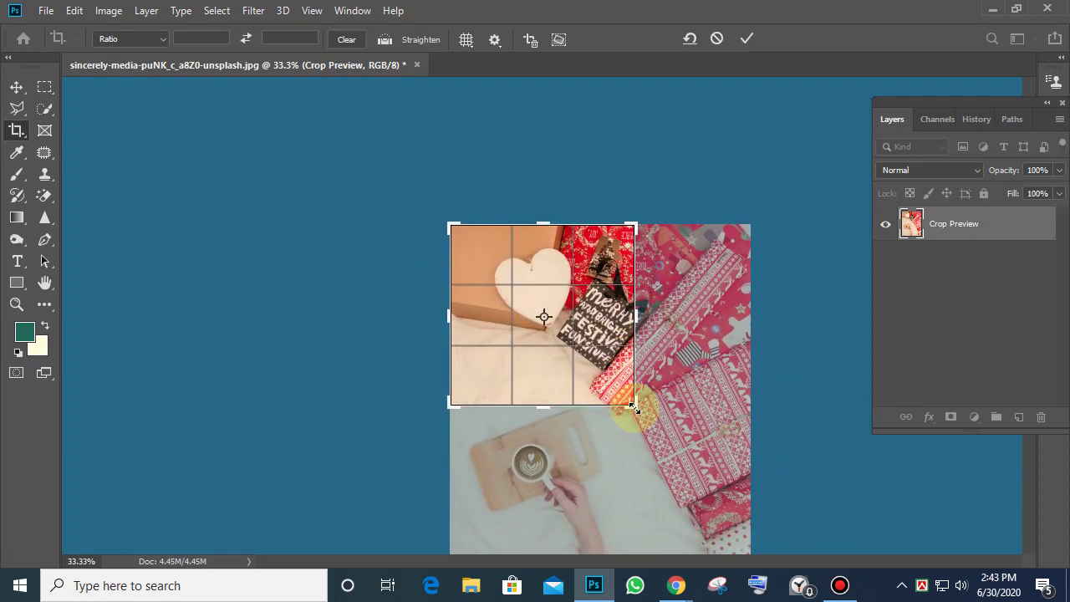
{"action": "key", "text": "Escape"}
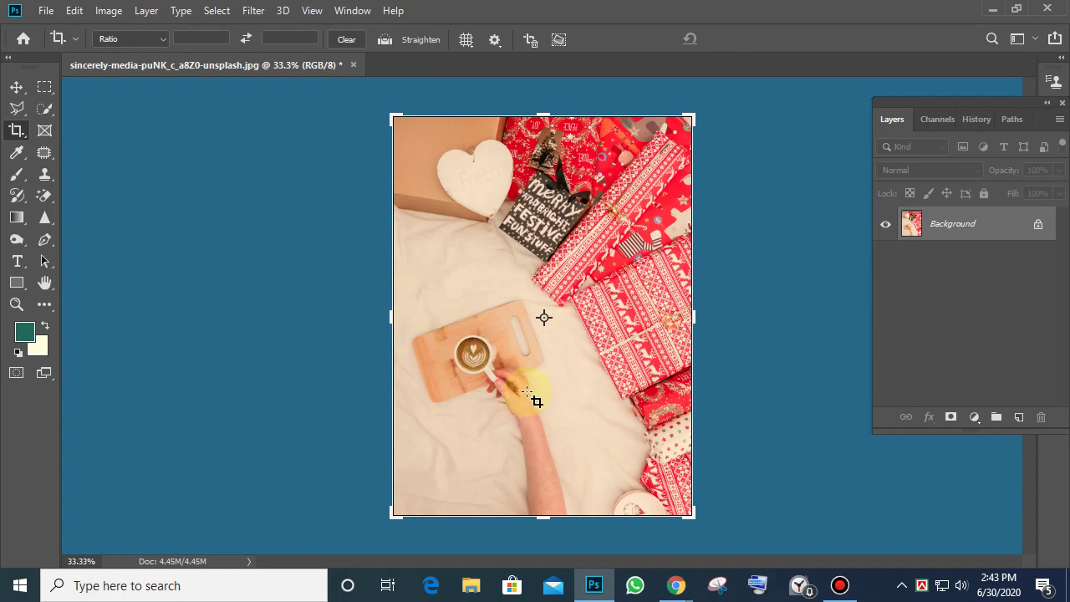
Try a crop frame drawn around the coffee cup and wooden board, adjust its right edge, and cancel it
{"action": "left_click_drag", "start_coordinate": [410, 293], "coordinate": [597, 376]}
{"action": "left_click_drag", "start_coordinate": [633, 313], "coordinate": [611, 315]}
{"action": "key", "text": "Escape"}
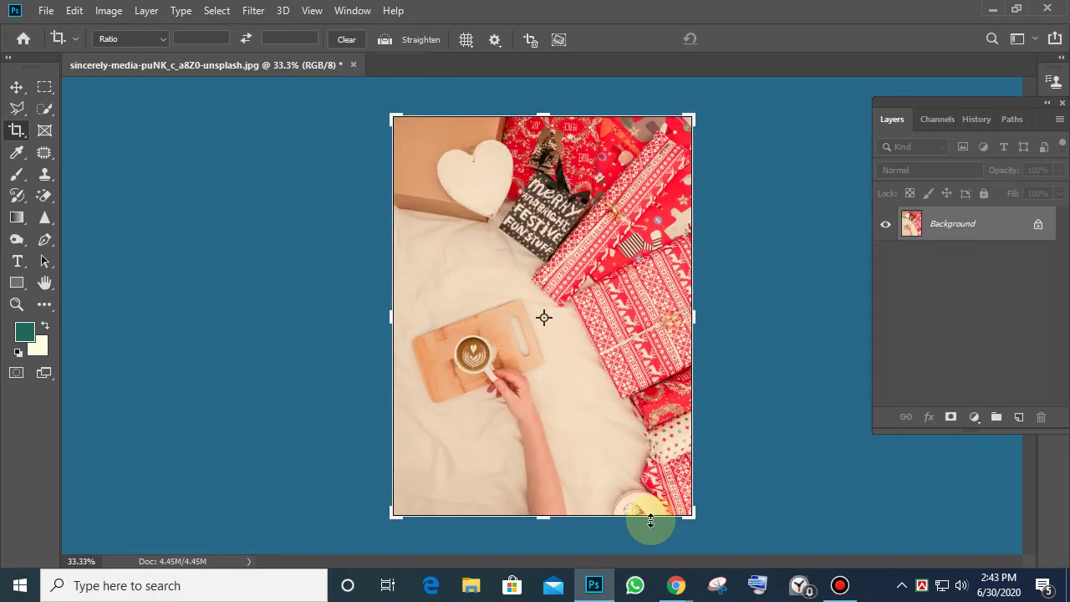
Apply the 1 : 1 (Square) crop ratio and shrink the frame to about 8 in from its lower-right corner and right edge
{"action": "left_click", "coordinate": [139, 38]}
{"action": "left_click", "coordinate": [136, 40]}
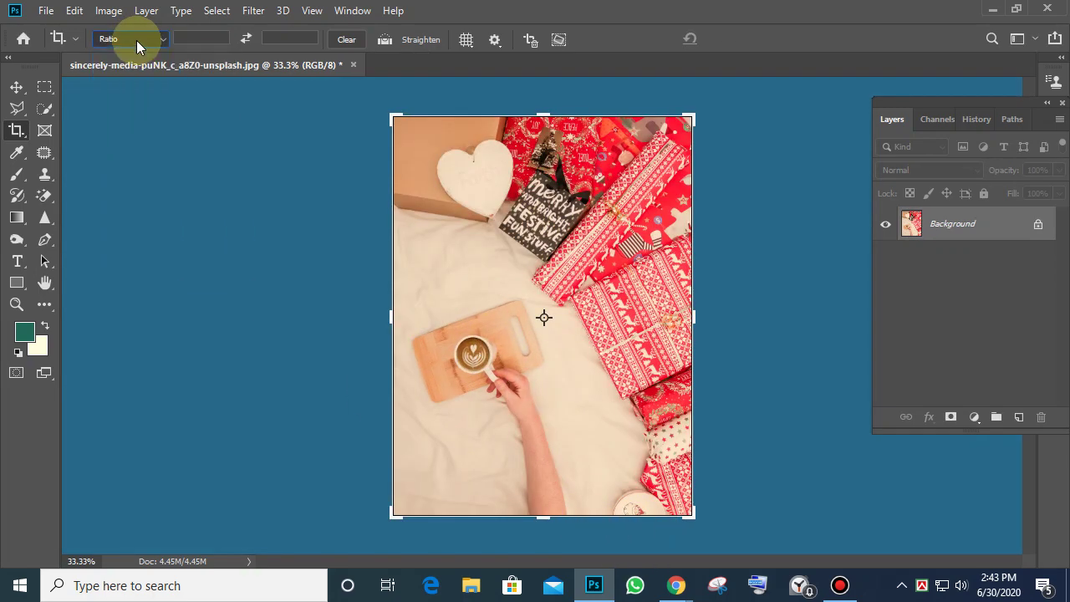
{"action": "left_click", "coordinate": [136, 40]}
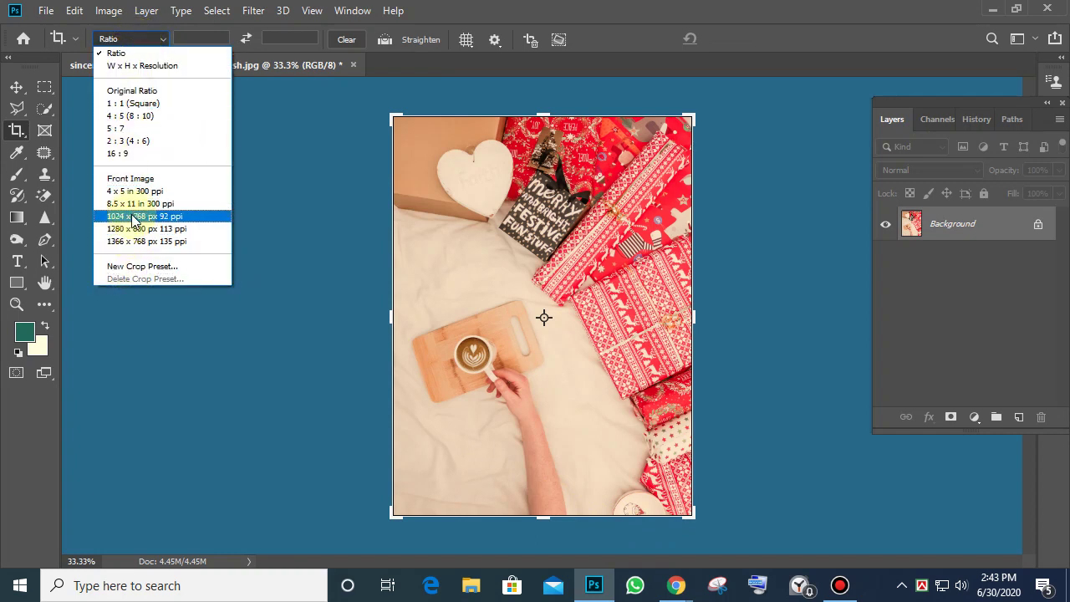
{"action": "left_click", "coordinate": [142, 106]}
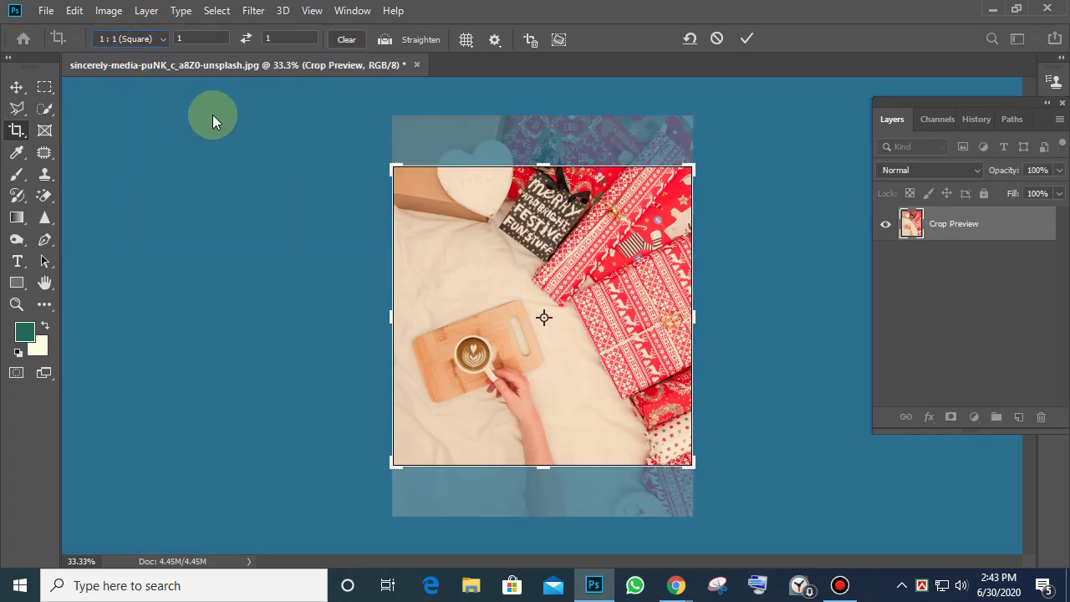
{"action": "left_click_drag", "start_coordinate": [688, 460], "coordinate": [605, 379]}
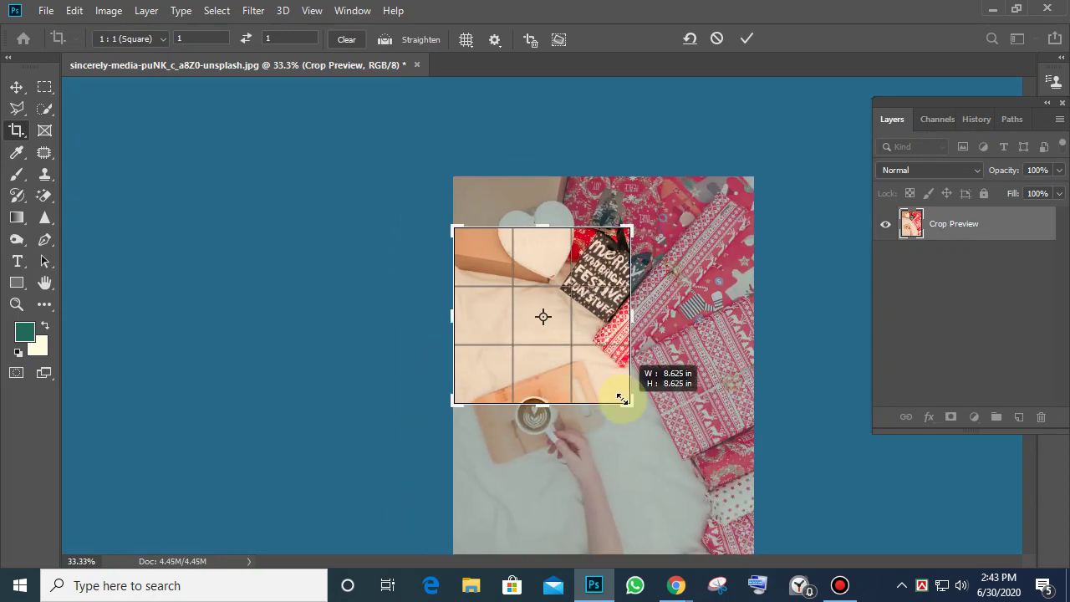
{"action": "left_click_drag", "start_coordinate": [649, 322], "coordinate": [623, 322]}
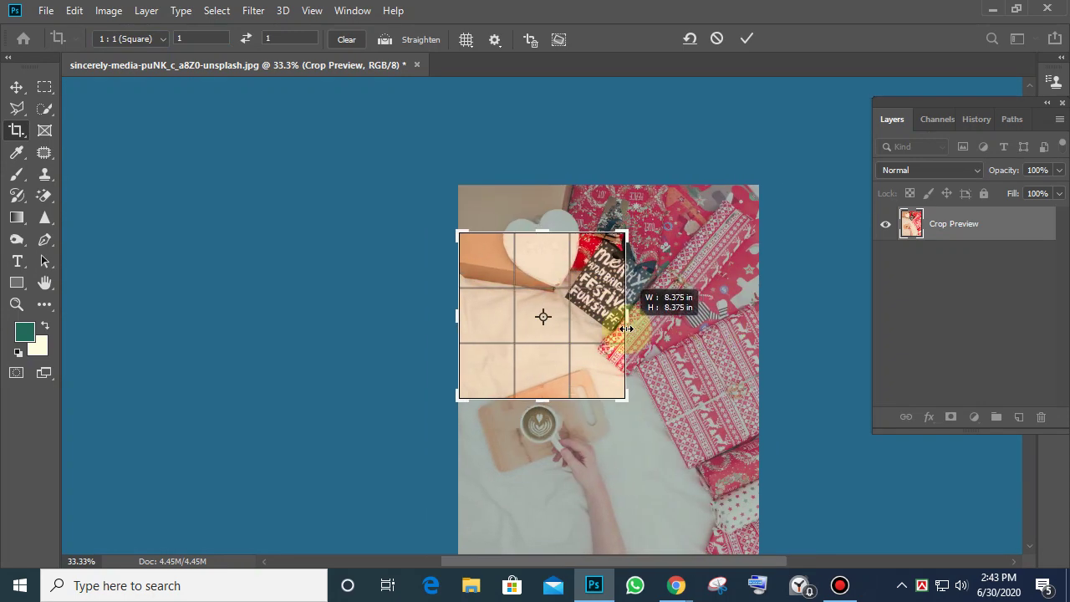
Move the photo within the square crop frame to centre the coffee cup and wooden board, and fine-tune the frame's size around them
{"action": "left_click_drag", "start_coordinate": [549, 315], "coordinate": [559, 361]}
{"action": "left_click", "coordinate": [633, 473]}
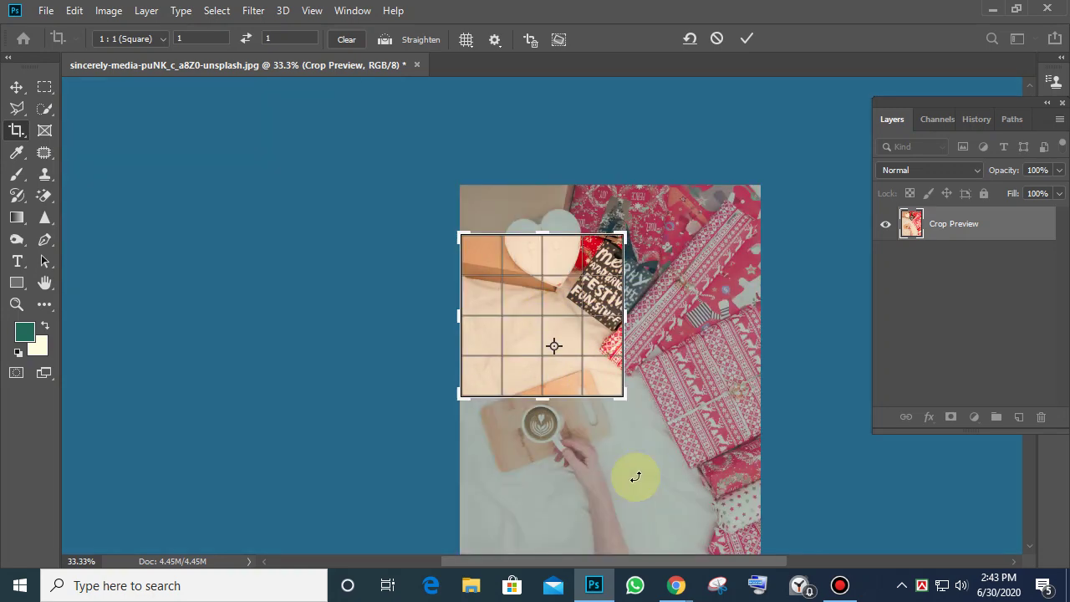
{"action": "left_click_drag", "start_coordinate": [554, 310], "coordinate": [547, 207]}
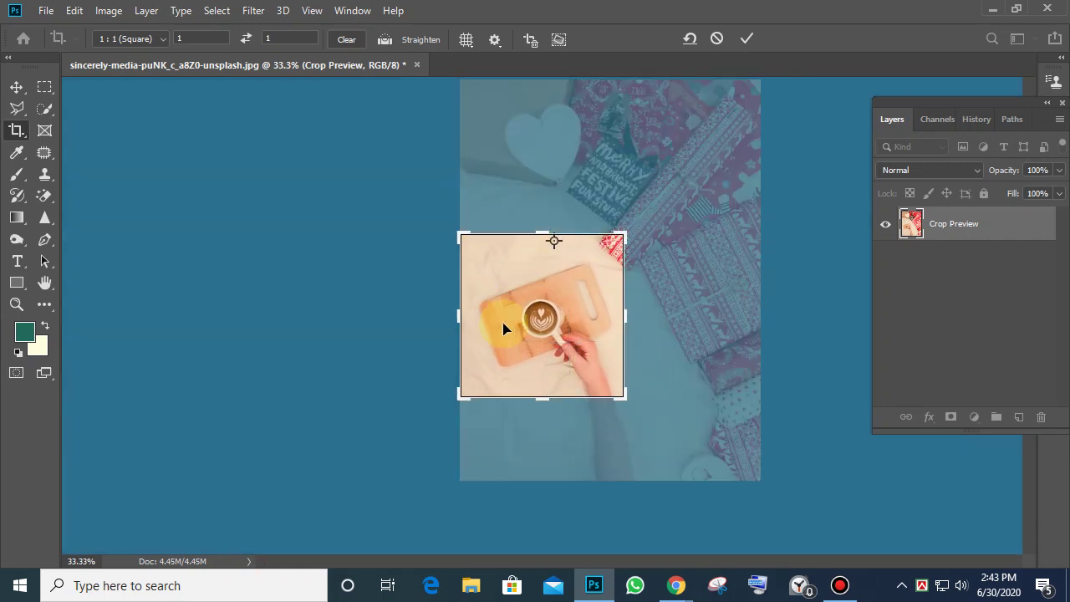
{"action": "left_click_drag", "start_coordinate": [621, 234], "coordinate": [618, 240]}
{"action": "mouse_move", "coordinate": [466, 391]}
{"action": "left_mouse_down"}
{"action": "mouse_move", "coordinate": [475, 381]}
{"action": "mouse_move", "coordinate": [464, 377]}
{"action": "left_mouse_up"}
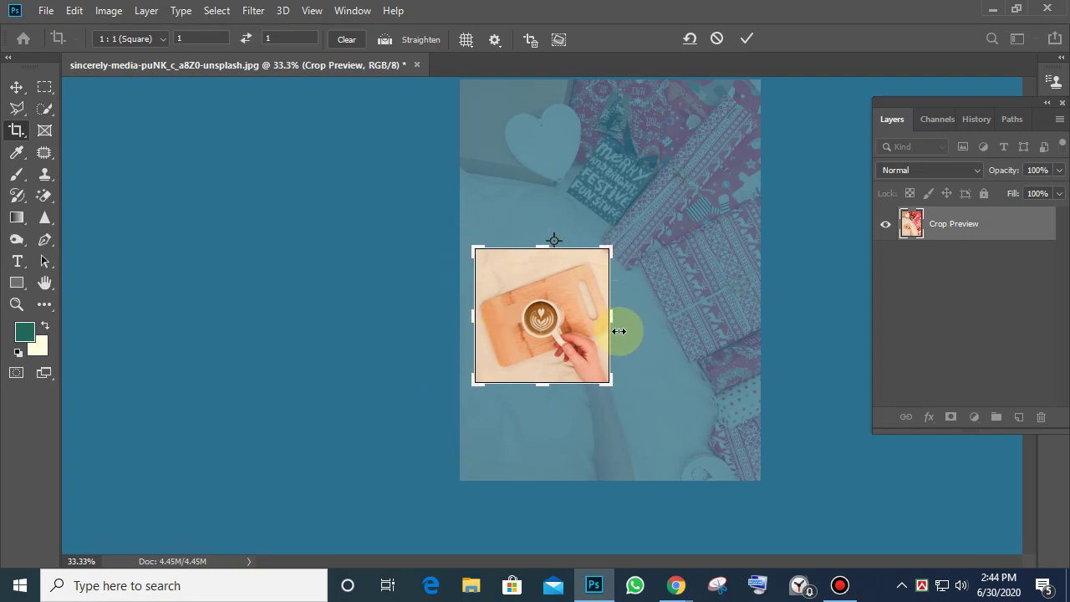
{"action": "left_click_drag", "start_coordinate": [613, 311], "coordinate": [616, 312]}
{"action": "mouse_move", "coordinate": [840, 583]}
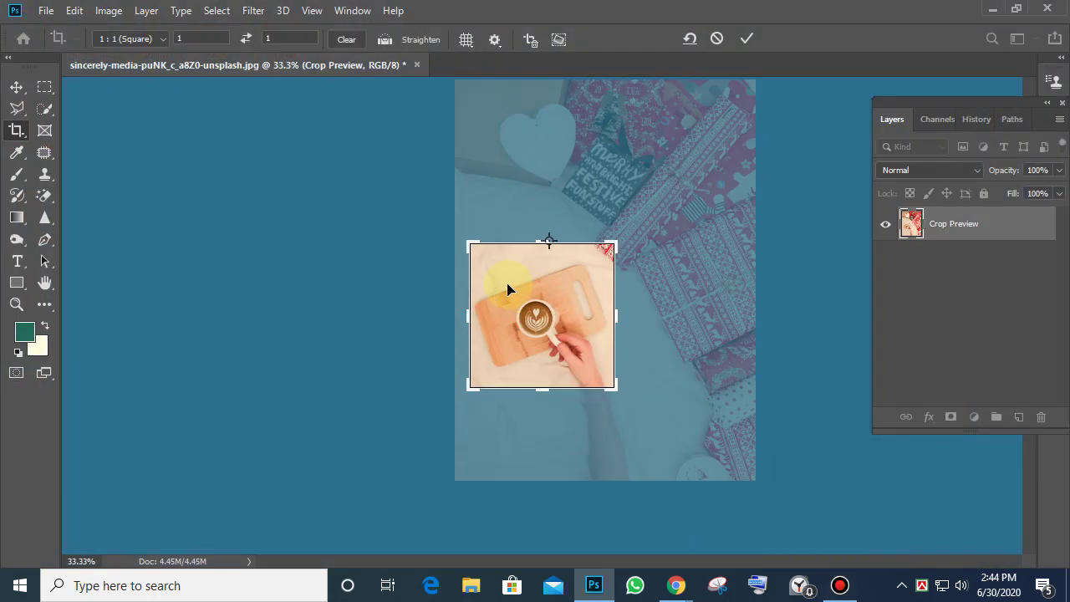
Change the crop frame's ratio preset to Original Ratio
{"action": "left_click", "coordinate": [162, 38]}
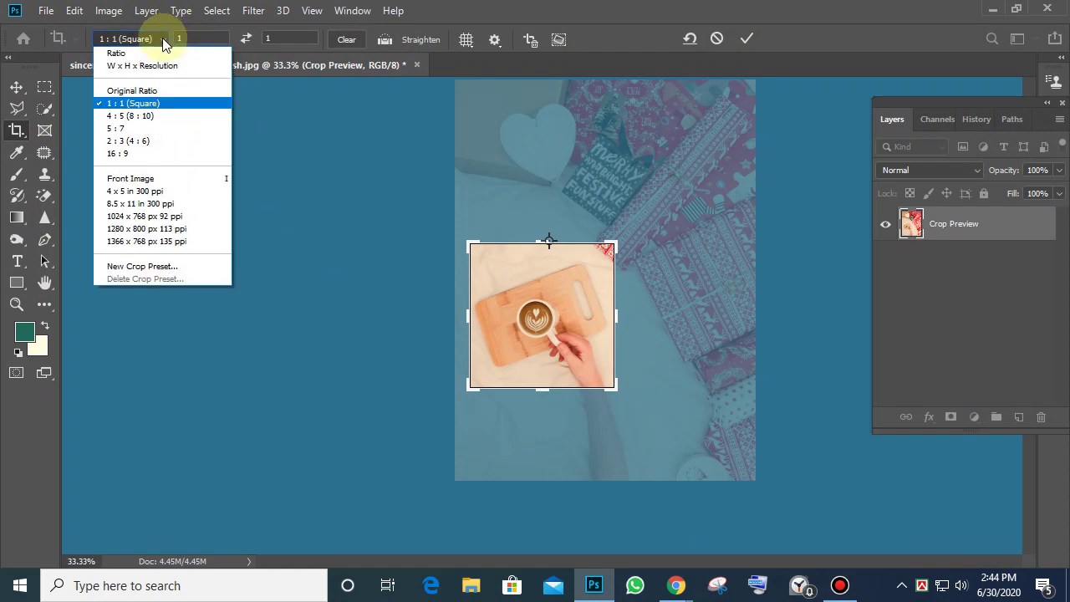
{"action": "left_click", "coordinate": [141, 90]}
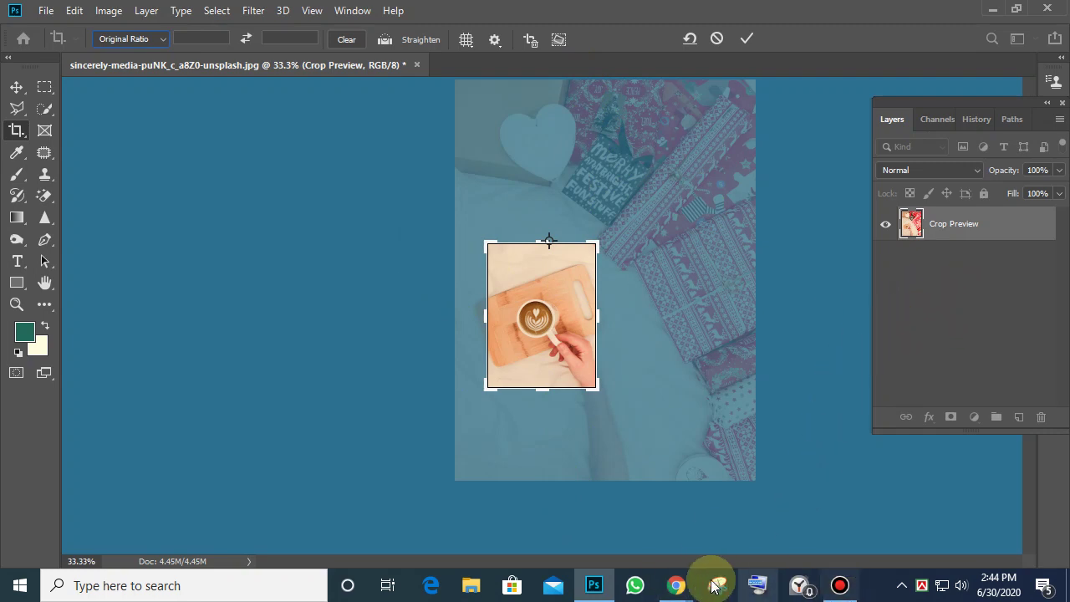
Switch to the Google Meet call in Chrome and mute the unmuted participant in the upper part of the list for everyone
{"action": "left_click", "coordinate": [673, 587]}
{"action": "left_click", "coordinate": [573, 514]}
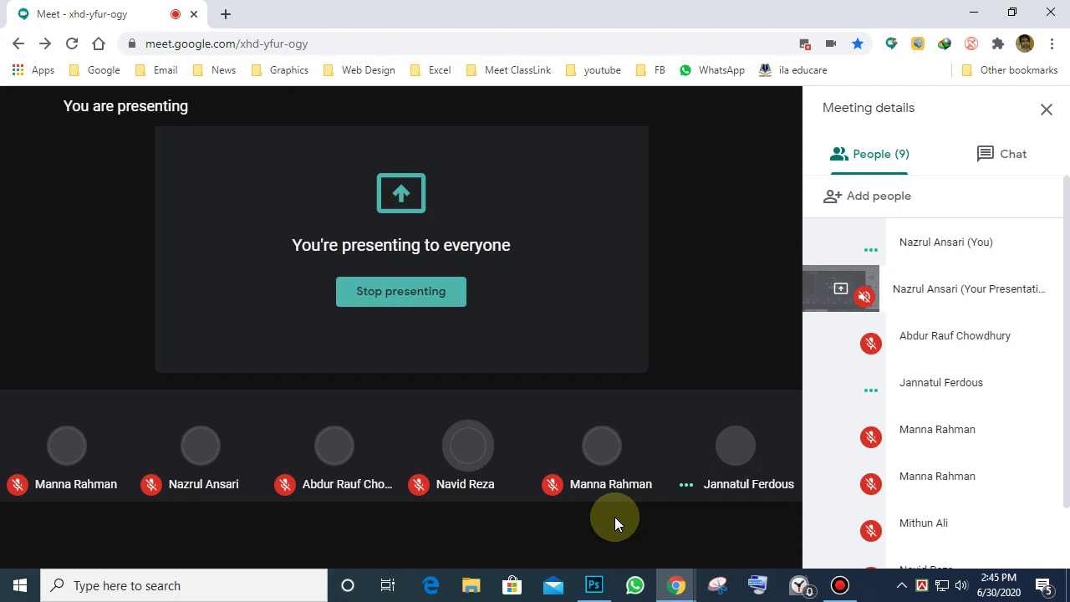
{"action": "mouse_move", "coordinate": [979, 387]}
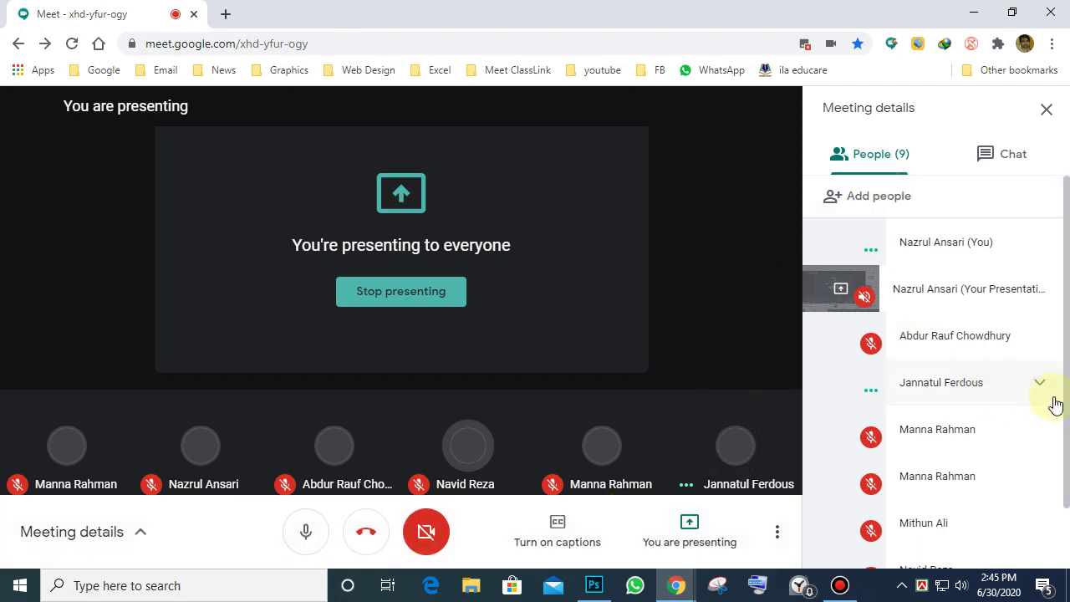
{"action": "left_click", "coordinate": [1038, 385]}
{"action": "left_click", "coordinate": [934, 430]}
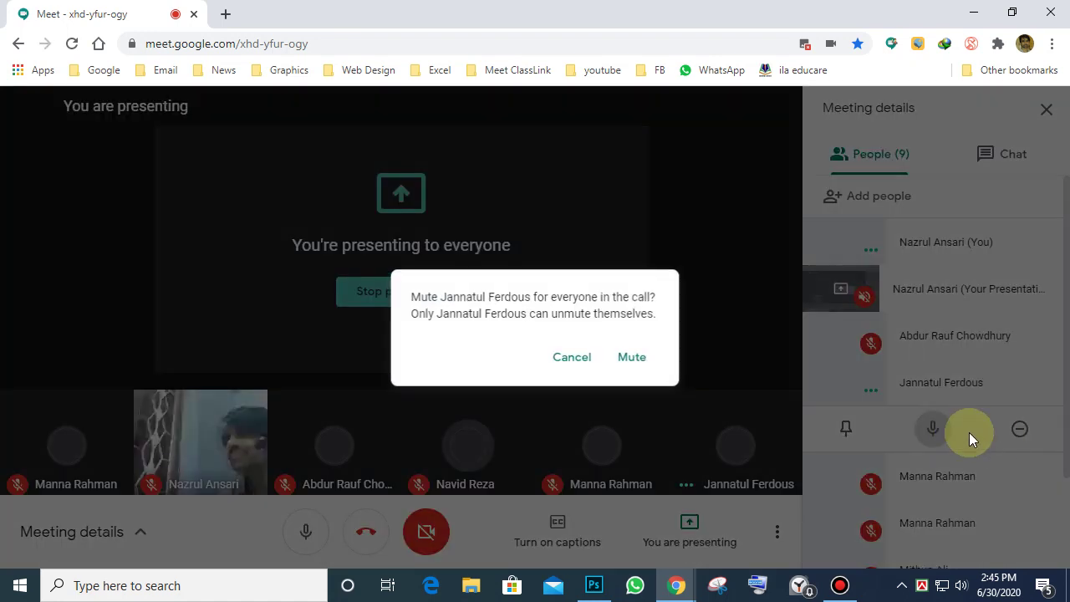
{"action": "left_click", "coordinate": [640, 361]}
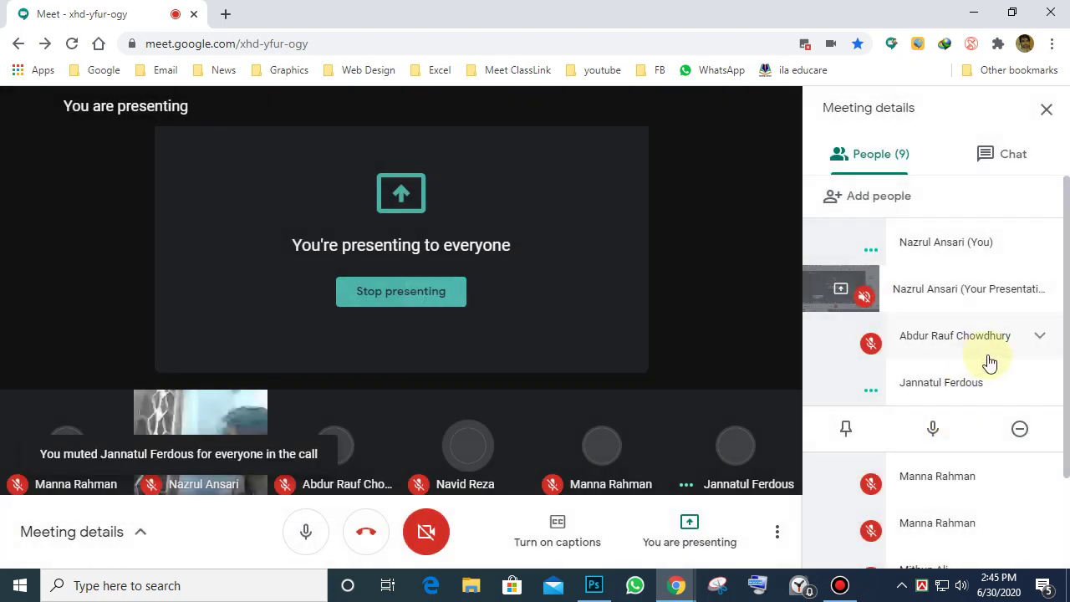
{"action": "scroll", "coordinate": [989, 361], "scroll_direction": "down", "scroll_amount": 3}
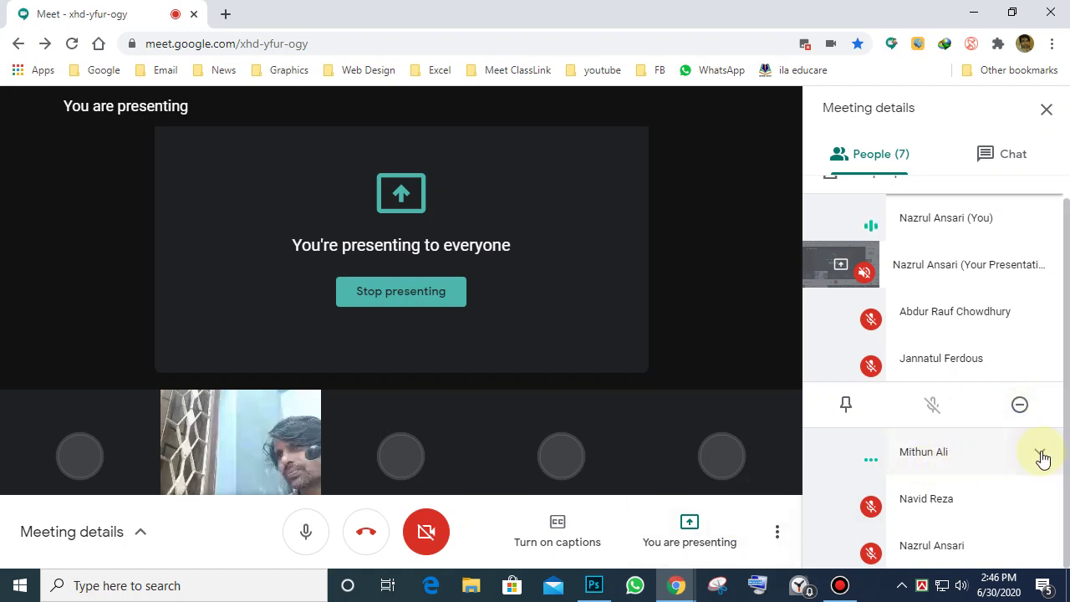
{"action": "left_click", "coordinate": [1040, 456]}
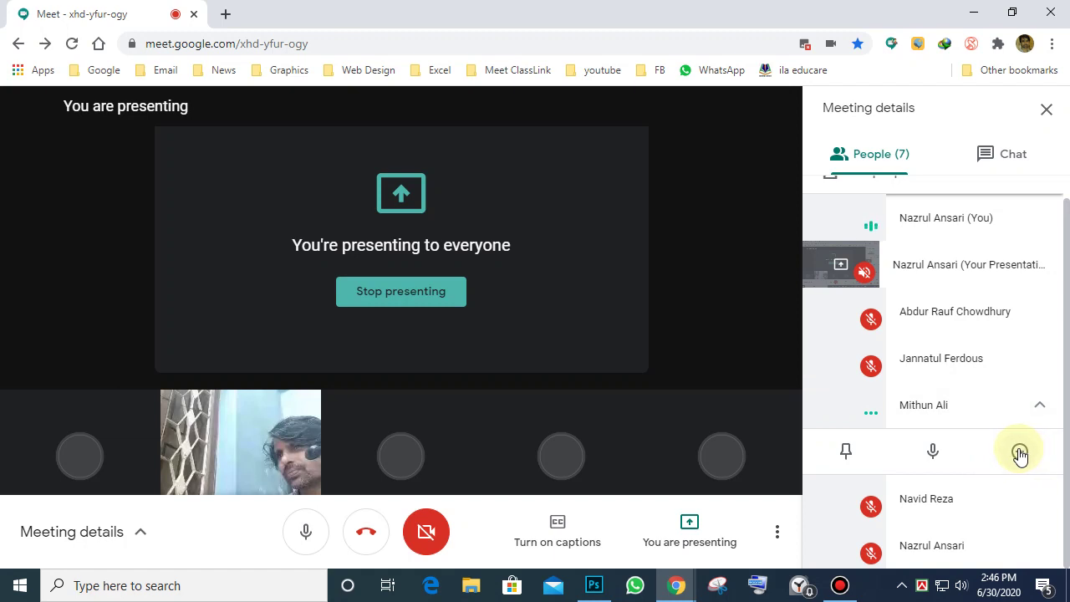
{"action": "left_click", "coordinate": [1020, 453]}
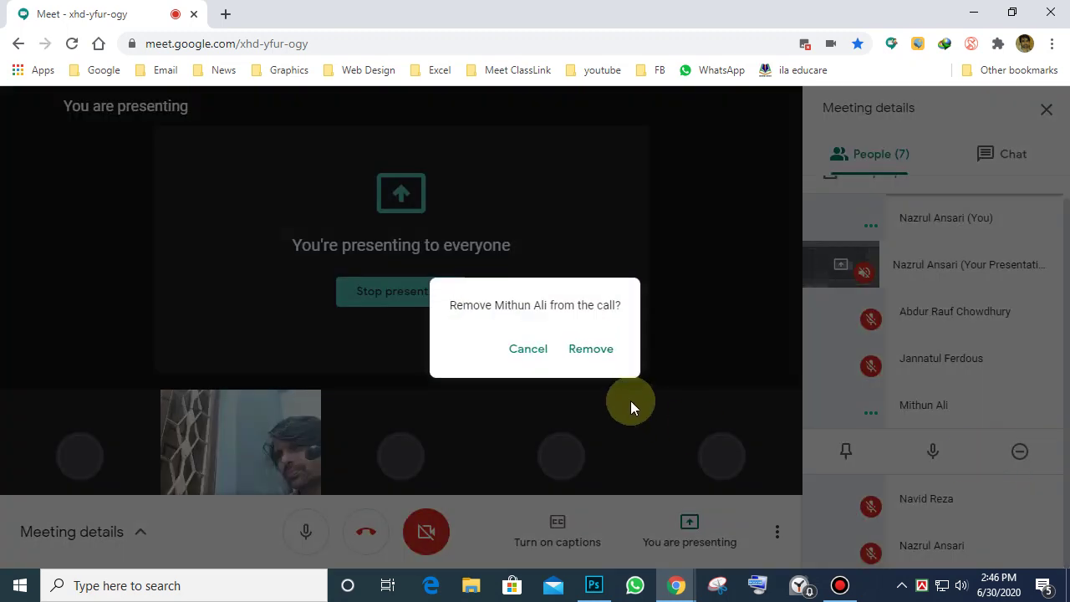
{"action": "left_click", "coordinate": [525, 354]}
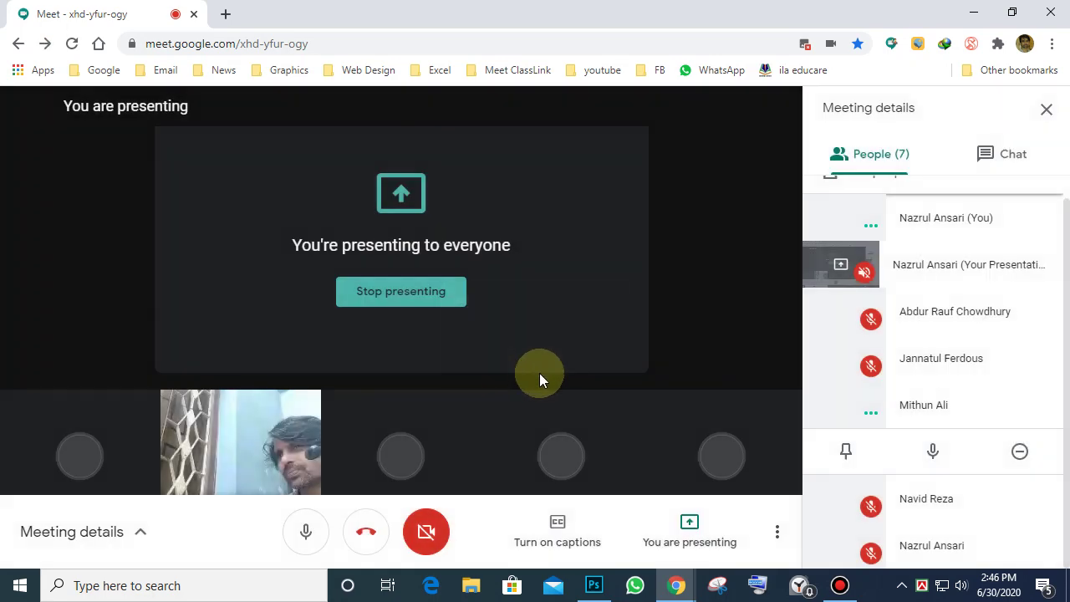
Mute the remaining unmuted participant for everyone in the call and return to Photoshop
{"action": "left_click", "coordinate": [934, 452]}
{"action": "left_click", "coordinate": [626, 359]}
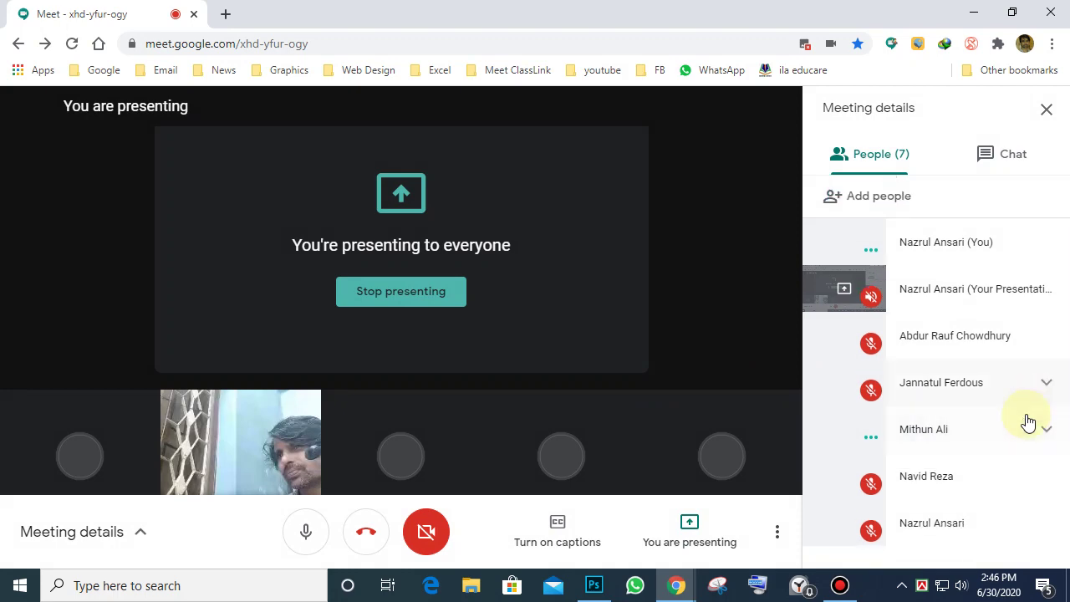
{"action": "left_click", "coordinate": [1041, 431]}
{"action": "left_click", "coordinate": [933, 474]}
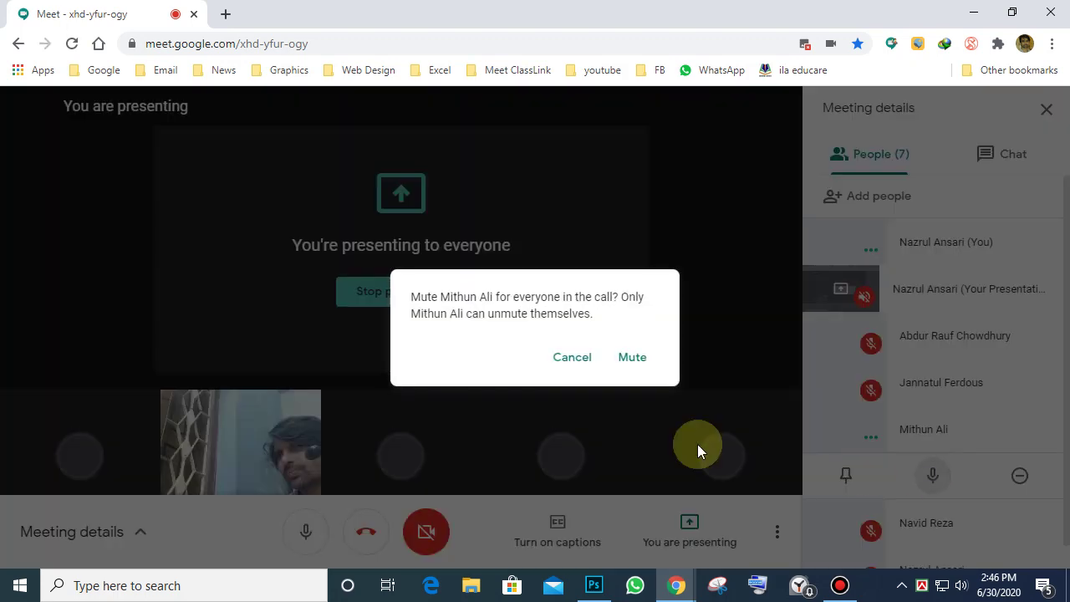
{"action": "left_click", "coordinate": [637, 359]}
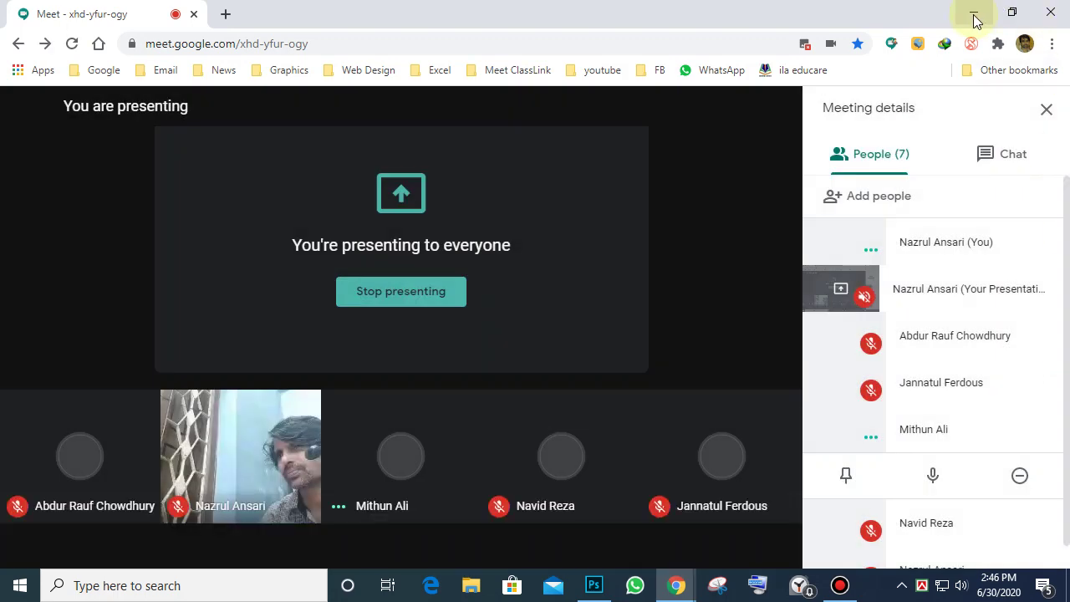
{"action": "left_click", "coordinate": [973, 13]}
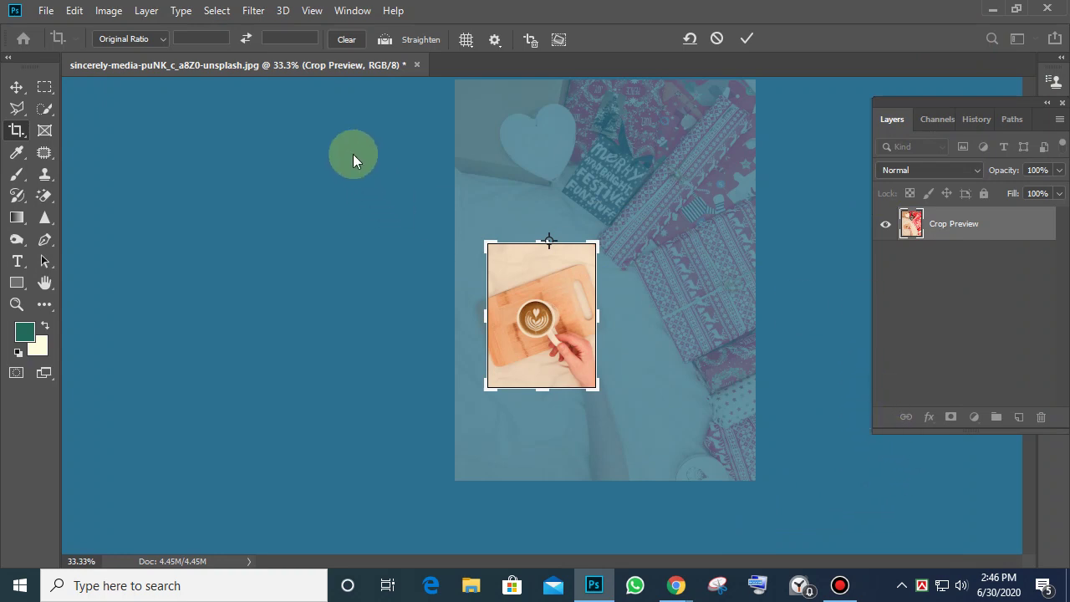
Replace the Original Ratio preset with a custom crop ratio of 100 wide by 200 high
{"action": "left_click", "coordinate": [165, 40]}
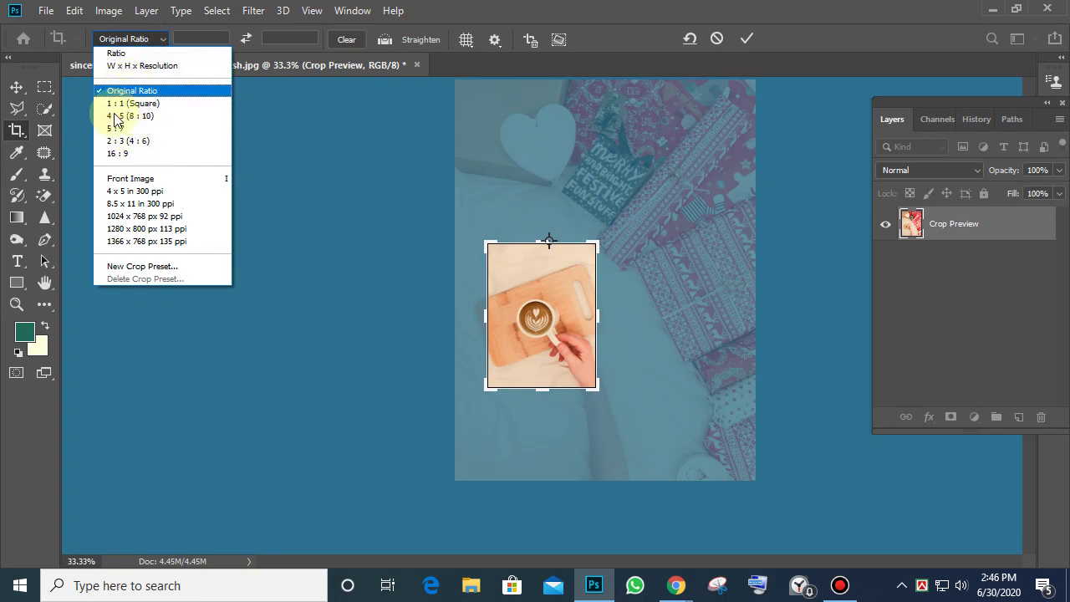
{"action": "left_click", "coordinate": [133, 39]}
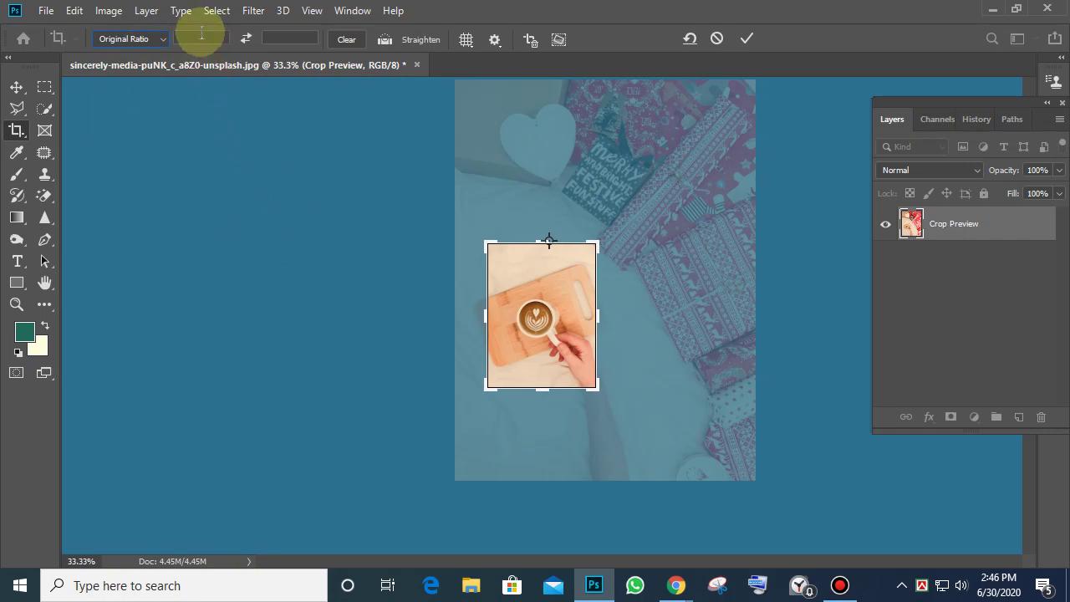
{"action": "left_click", "coordinate": [289, 37]}
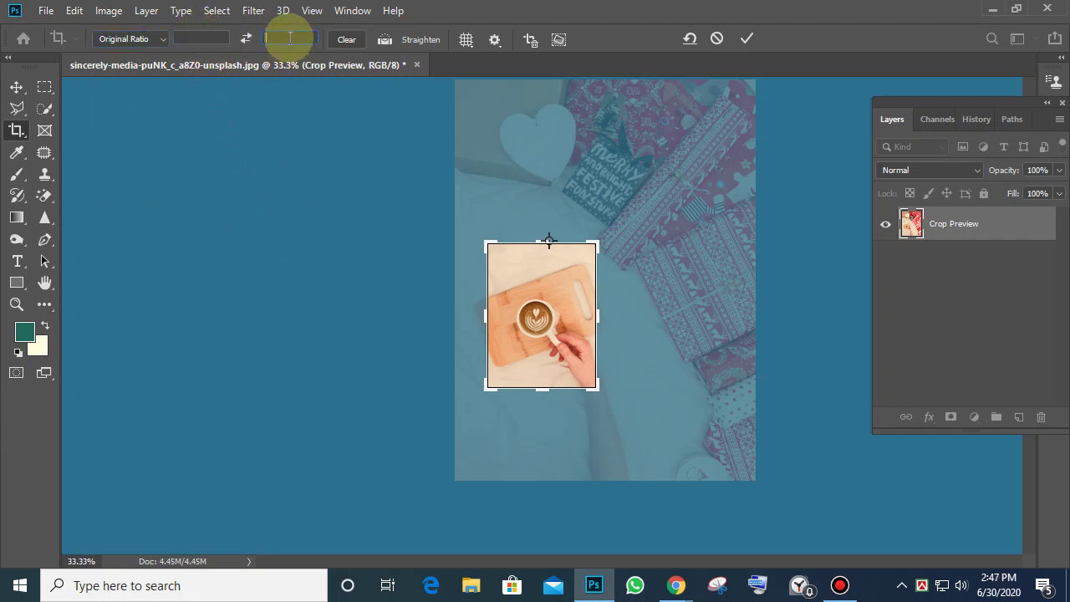
{"action": "left_click", "coordinate": [193, 39]}
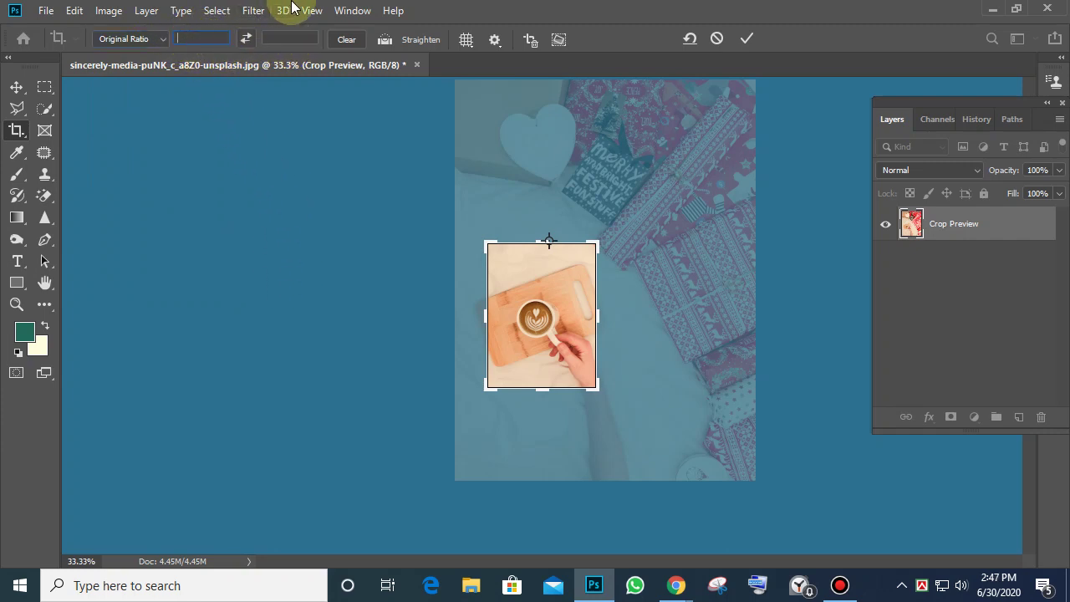
{"action": "type", "text": "100"}
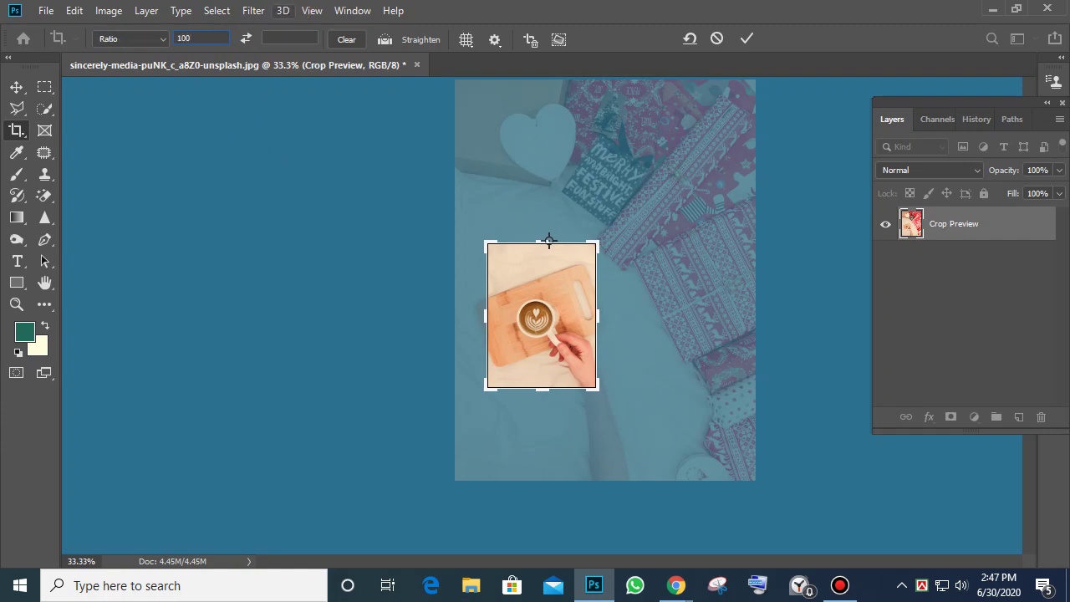
{"action": "type", "text": "200"}
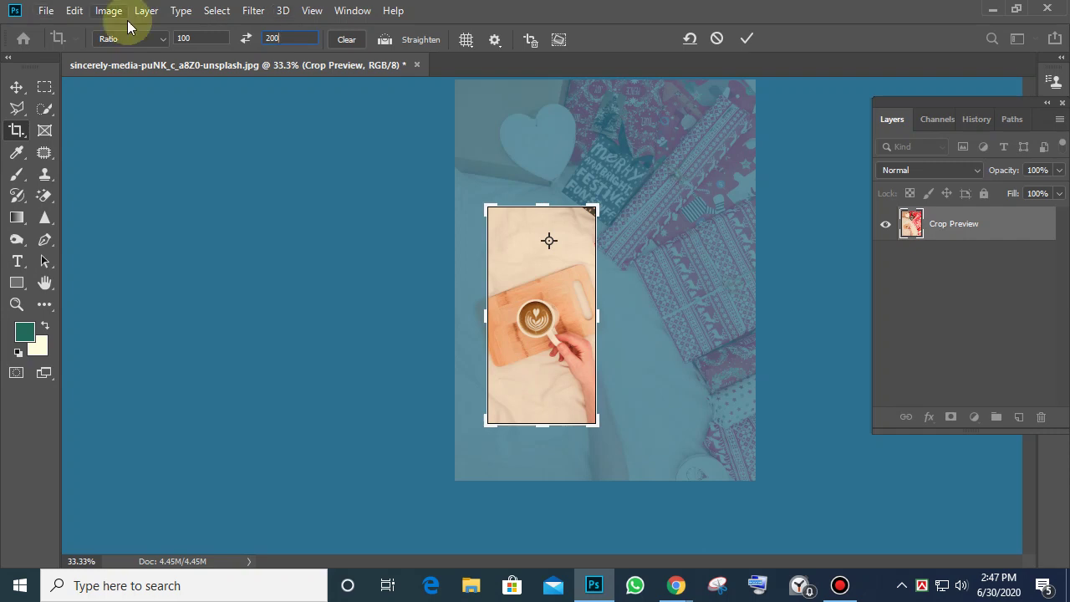
Swap the crop ratio's width and height several times, finishing in landscape orientation, and set the width to 300
{"action": "left_click", "coordinate": [247, 39]}
{"action": "left_click", "coordinate": [246, 40]}
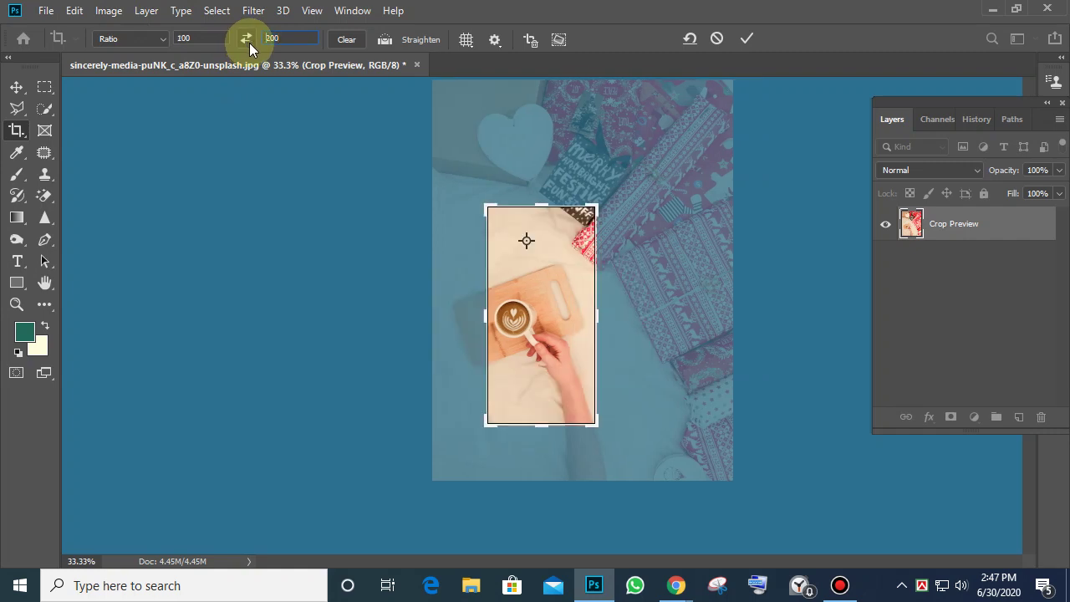
{"action": "left_click", "coordinate": [249, 41]}
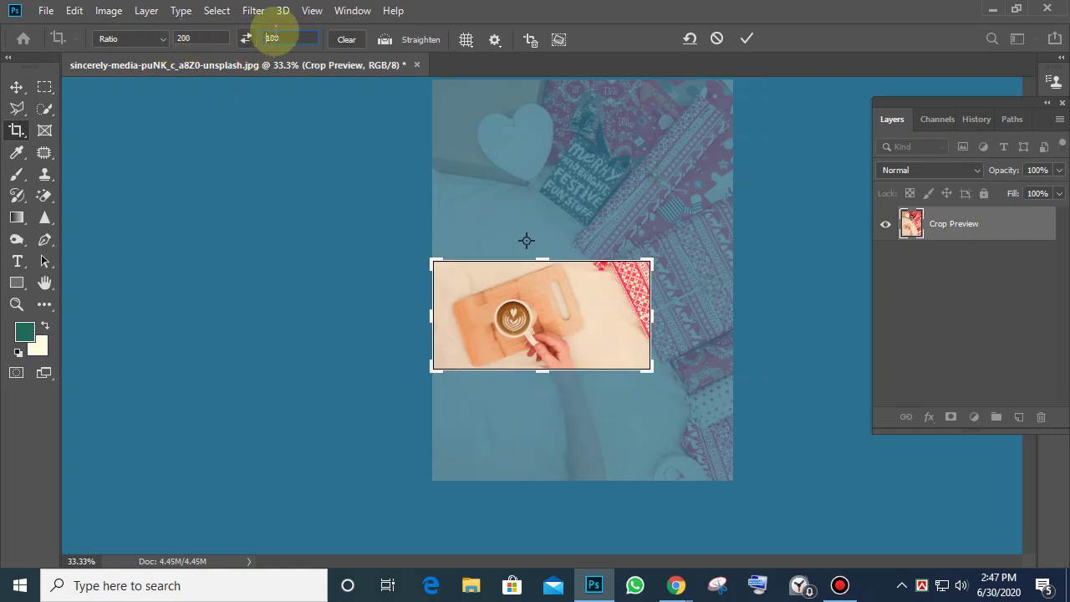
{"action": "left_click", "coordinate": [245, 37]}
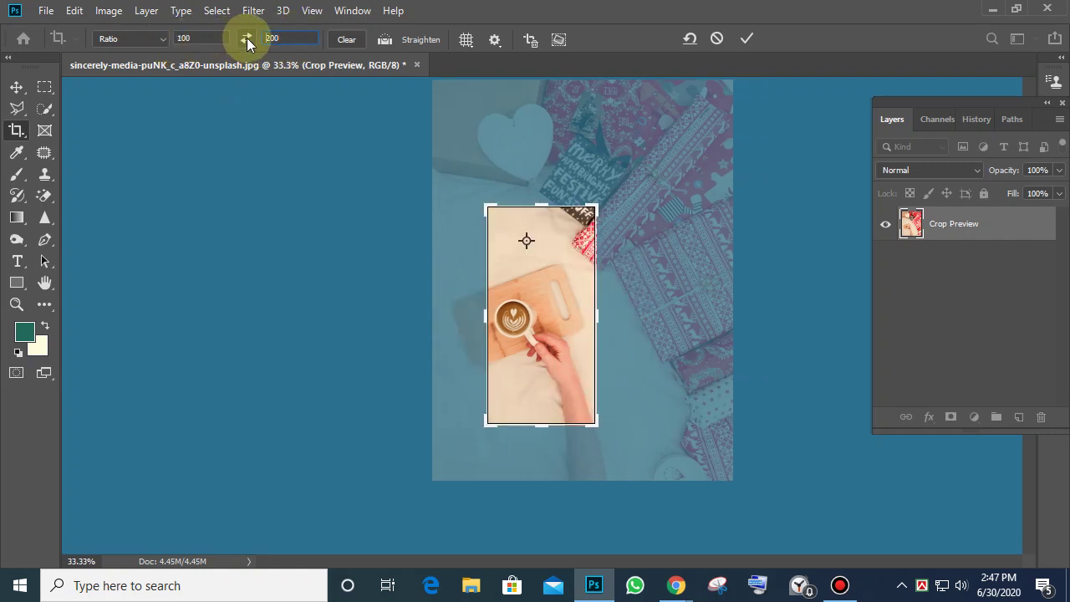
{"action": "left_click", "coordinate": [245, 37]}
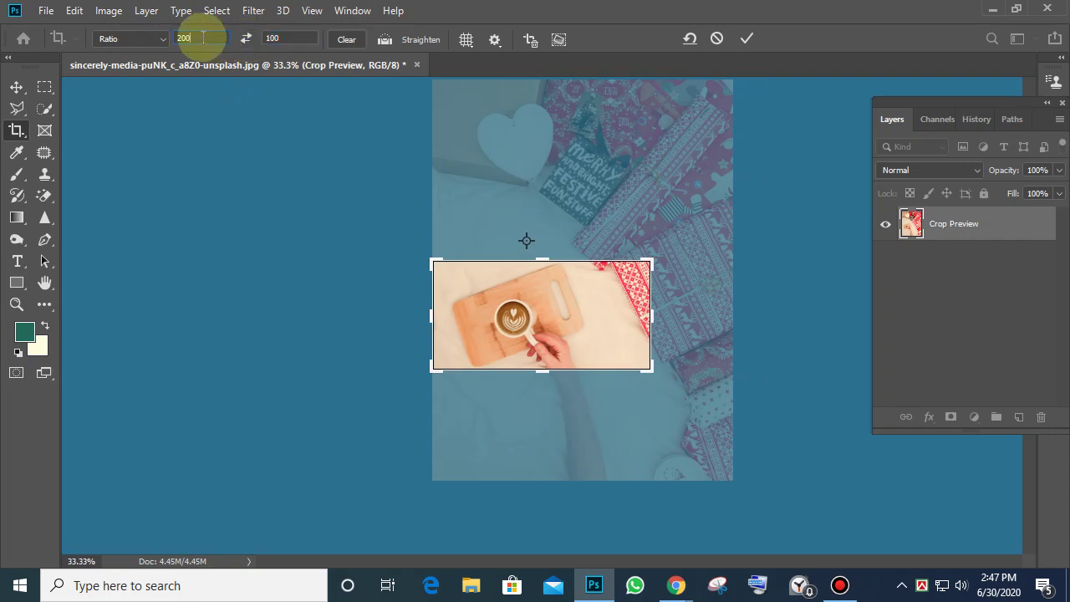
{"action": "left_click_drag", "start_coordinate": [178, 39], "coordinate": [210, 49]}
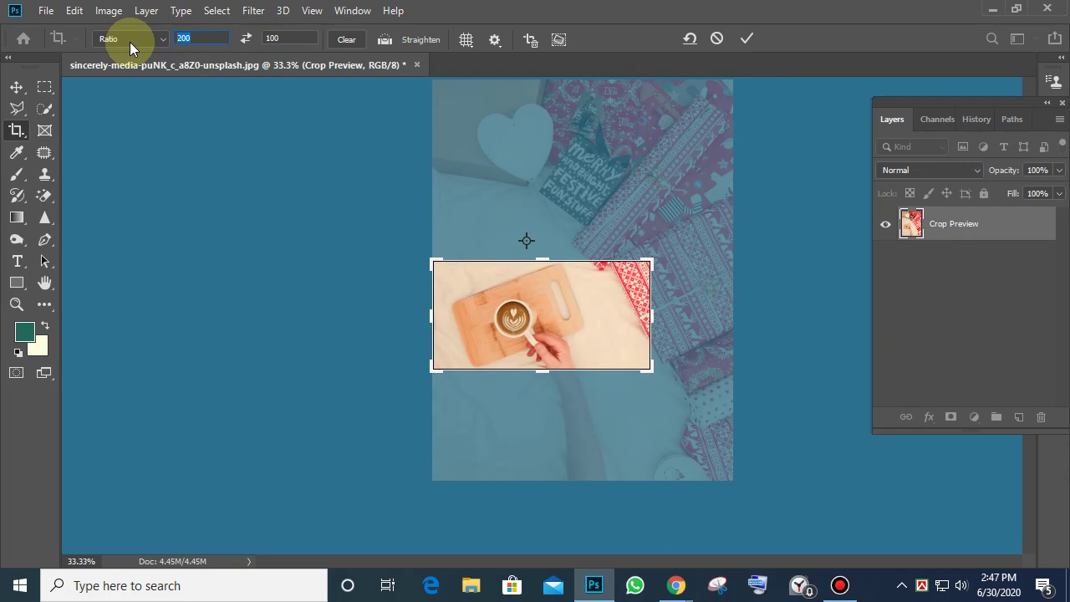
{"action": "type", "text": "300"}
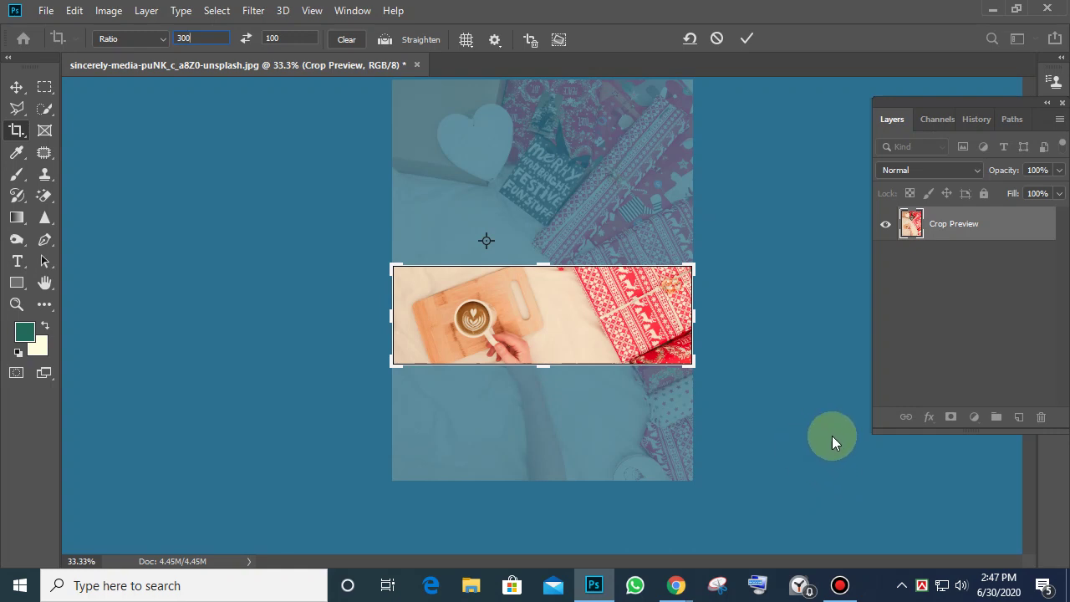
Set the crop ratio width to 200, cancel the crop, and clear both ratio values
{"action": "type", "text": "200"}
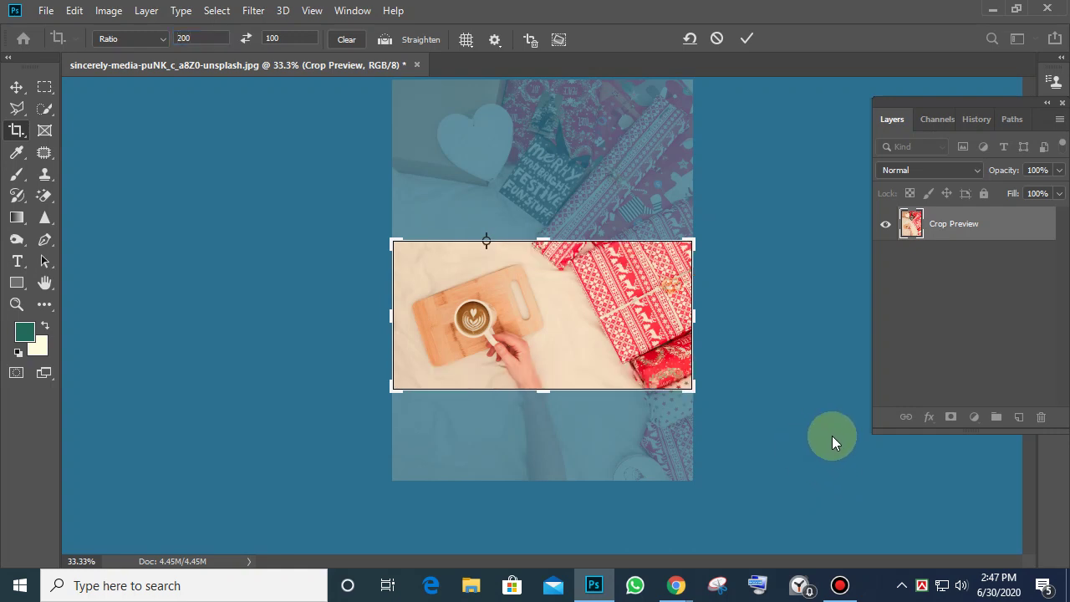
{"action": "key", "text": "Escape"}
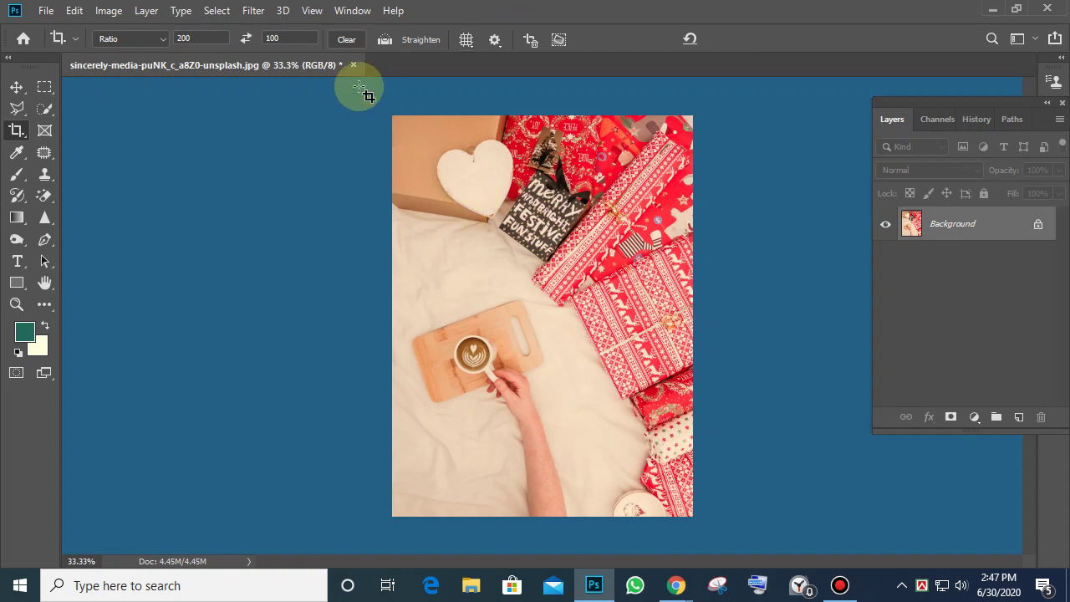
{"action": "left_click", "coordinate": [356, 41]}
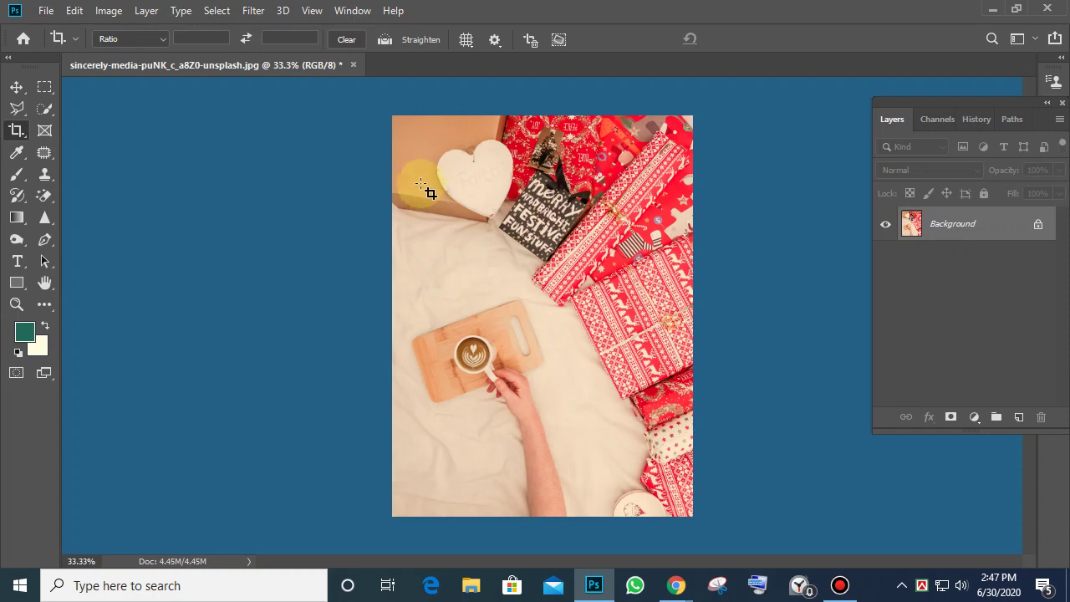
Draw a free crop frame over the heart and gifts, toggle Delete Cropped Pixels on and off, and cancel the crop
{"action": "left_click_drag", "start_coordinate": [422, 168], "coordinate": [632, 353]}
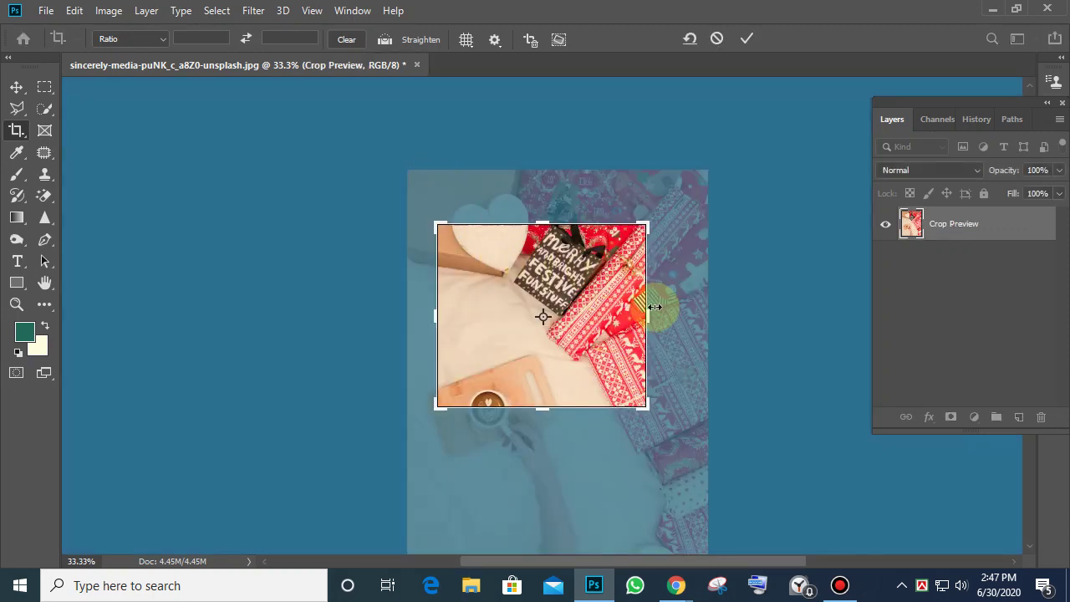
{"action": "mouse_move", "coordinate": [654, 407]}
{"action": "left_mouse_down"}
{"action": "mouse_move", "coordinate": [633, 424]}
{"action": "mouse_move", "coordinate": [555, 305]}
{"action": "mouse_move", "coordinate": [578, 421]}
{"action": "mouse_move", "coordinate": [655, 412]}
{"action": "mouse_move", "coordinate": [633, 405]}
{"action": "left_mouse_up"}
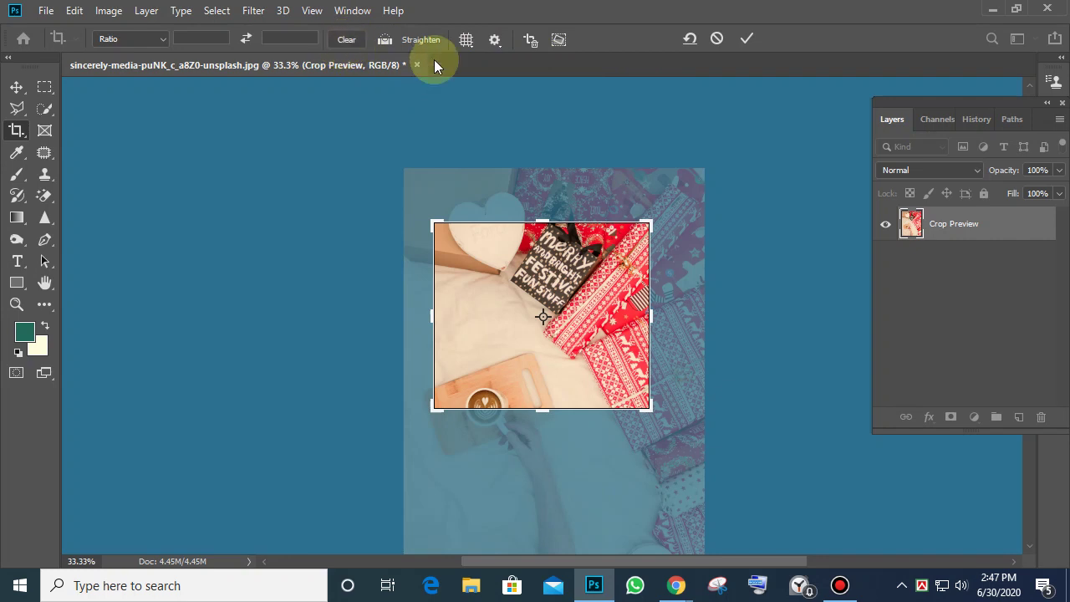
{"action": "left_click", "coordinate": [530, 39]}
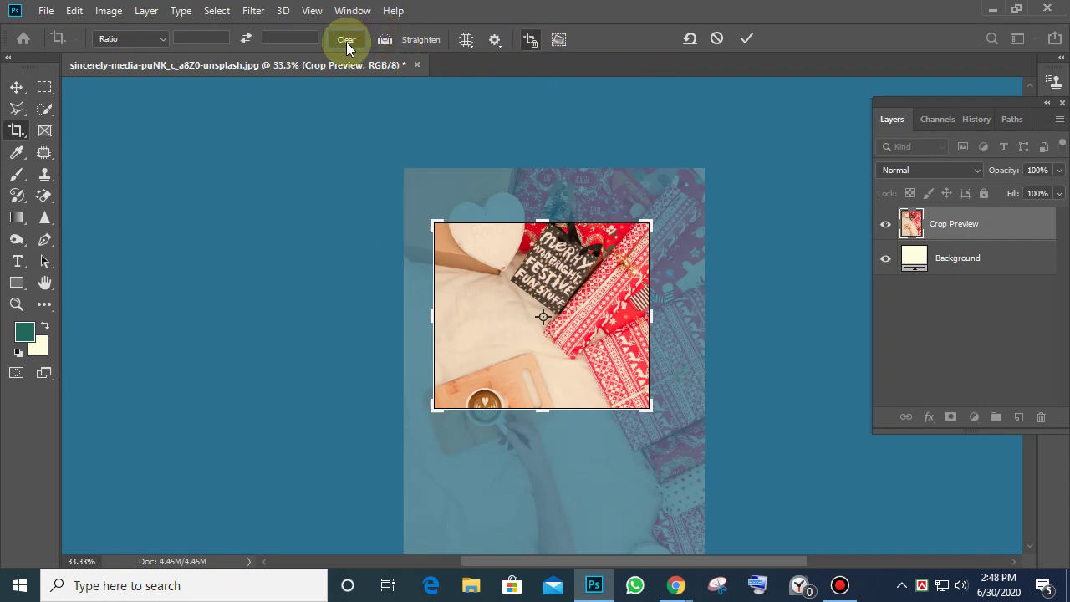
{"action": "left_click", "coordinate": [530, 39]}
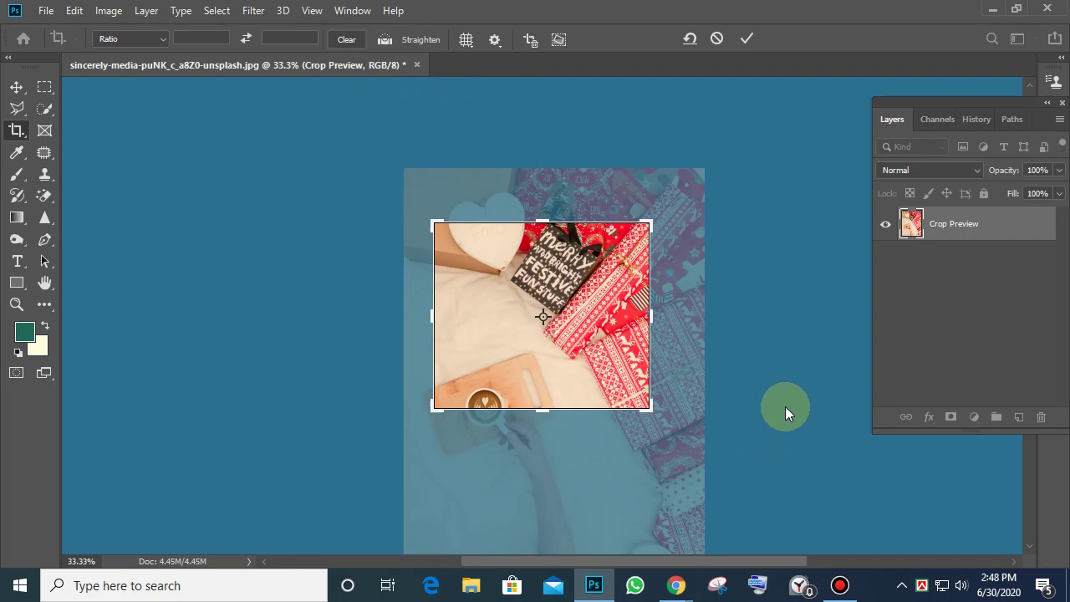
{"action": "key", "text": "Escape"}
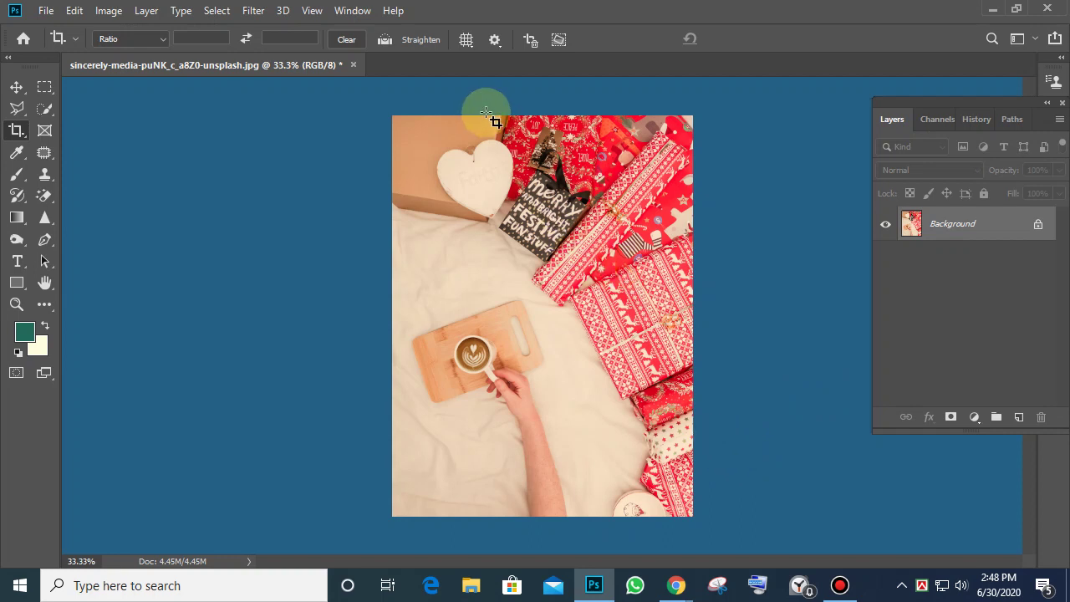
Straighten the photo by drawing a Straighten line of about 20.8° along the upper edge of the wooden board
{"action": "left_click", "coordinate": [430, 39]}
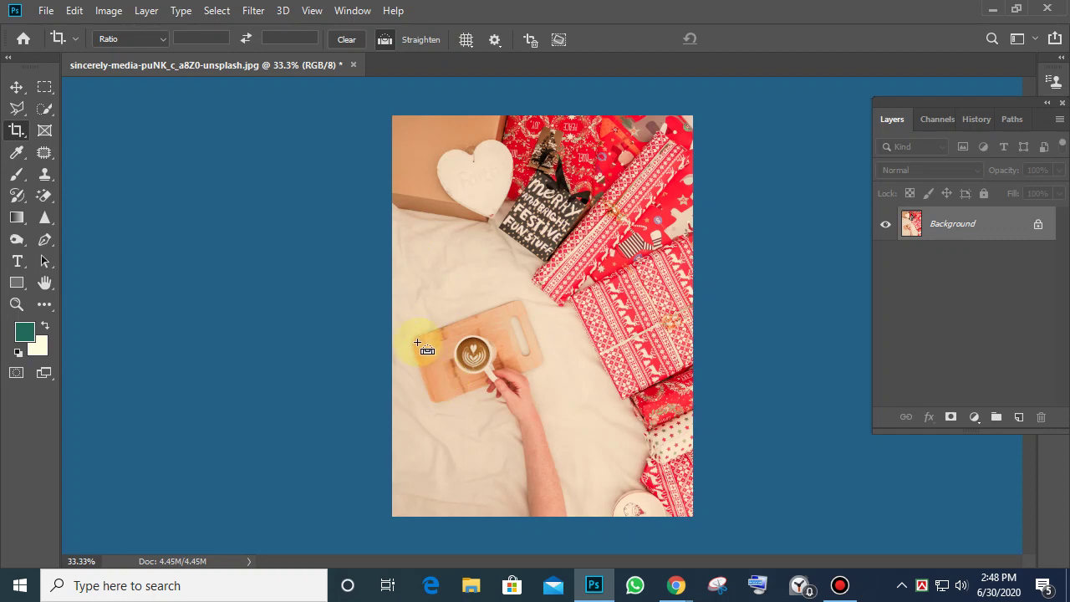
{"action": "key", "text": "ctrl+plus"}
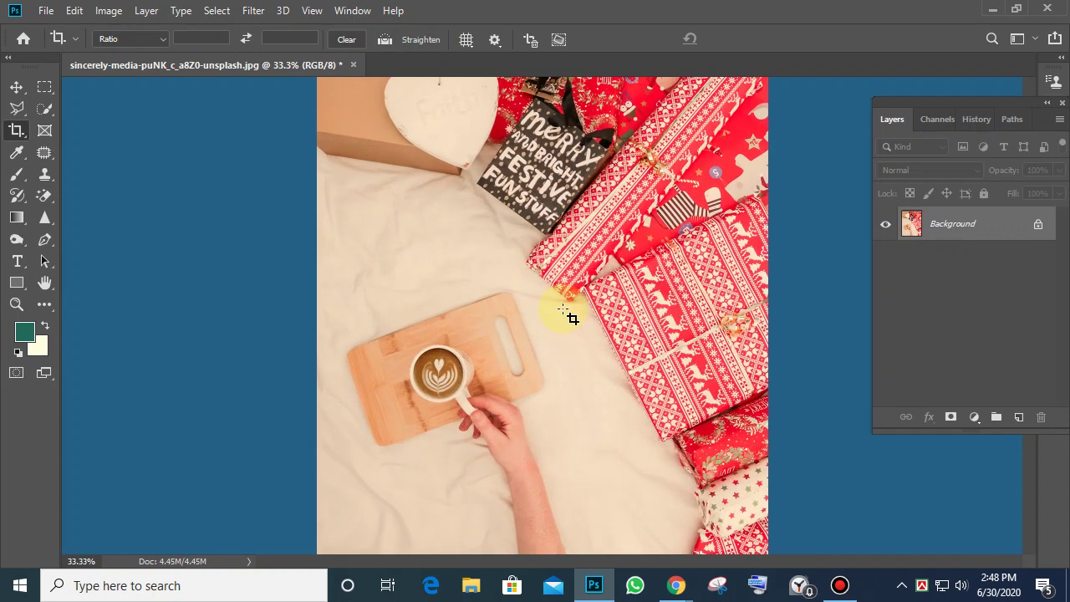
{"action": "left_click_drag", "start_coordinate": [376, 382], "coordinate": [470, 287]}
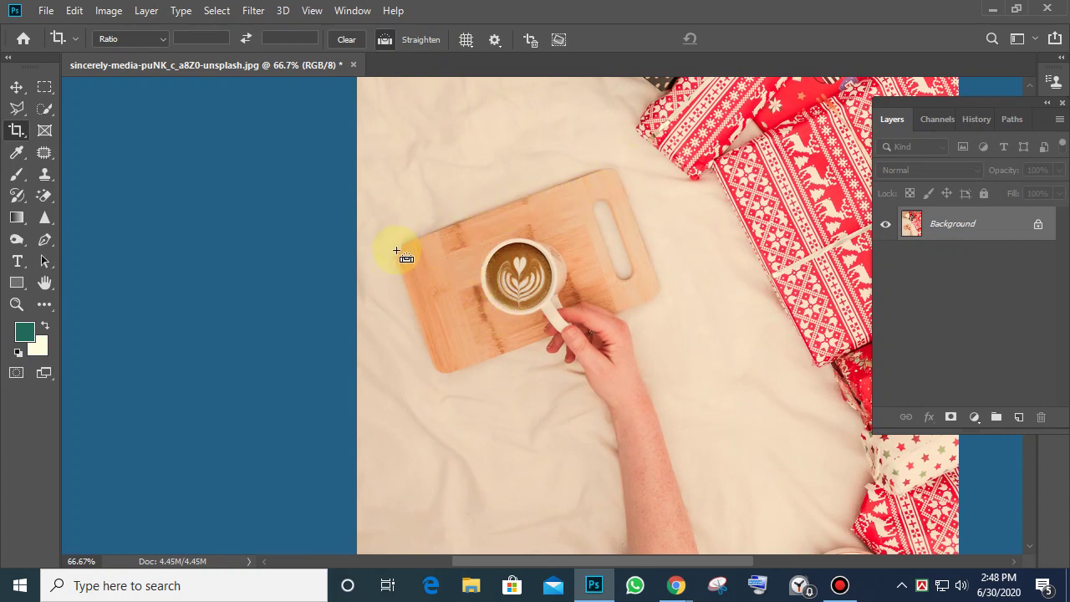
{"action": "left_click_drag", "start_coordinate": [397, 250], "coordinate": [607, 171]}
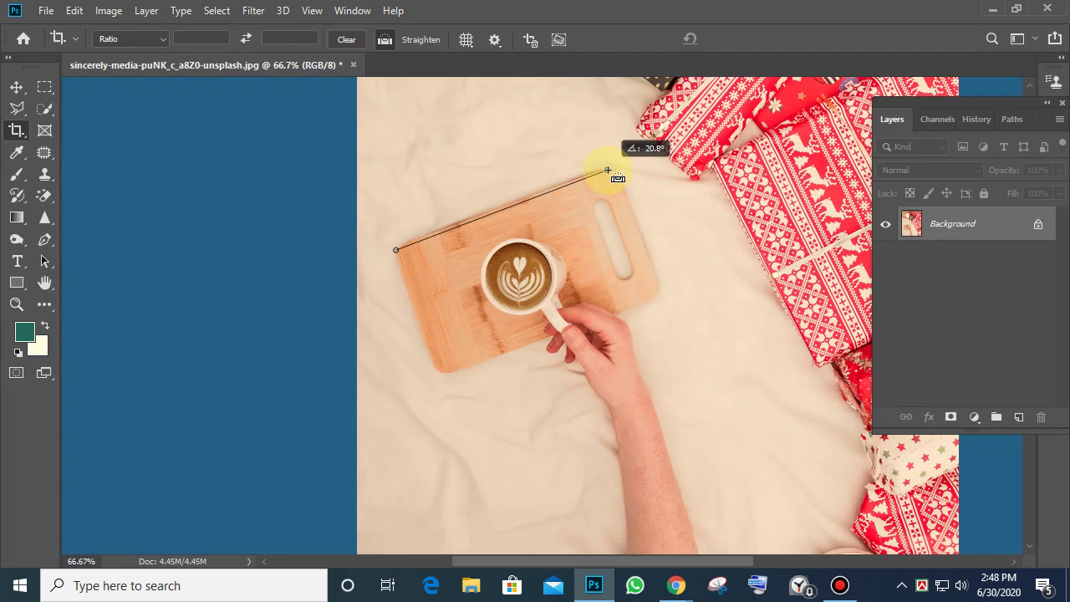
{"action": "left_click_drag", "start_coordinate": [608, 172], "coordinate": [608, 172]}
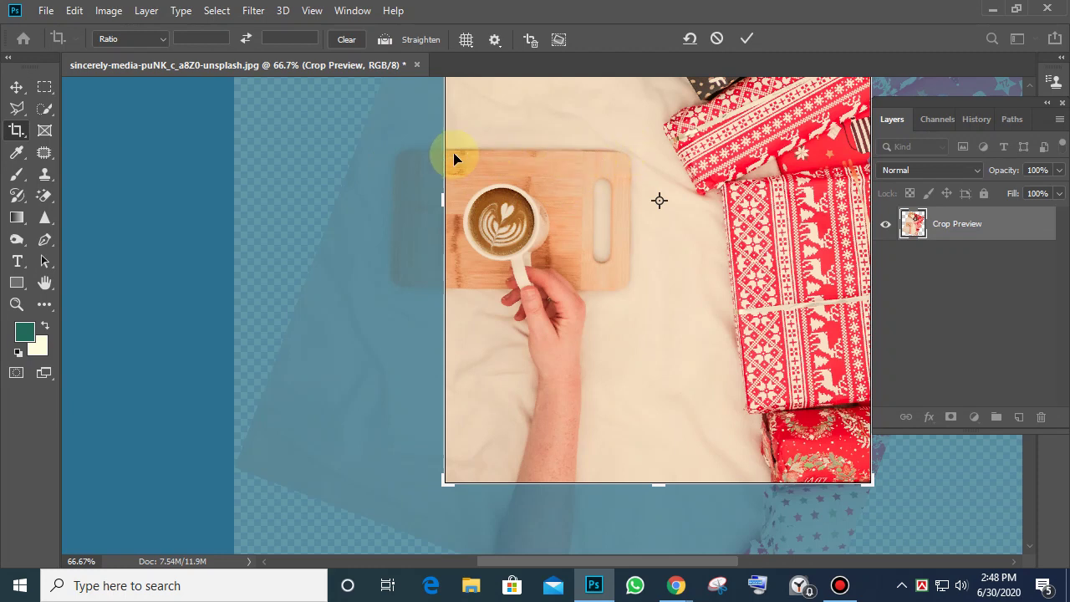
Enlarge the crop frame on all sides to take in most of the rotated photo and apply the crop
{"action": "left_click_drag", "start_coordinate": [650, 287], "coordinate": [609, 294]}
{"action": "key", "text": "ctrl+minus"}
{"action": "key", "text": "ctrl+minus"}
{"action": "key", "text": "ctrl+minus"}
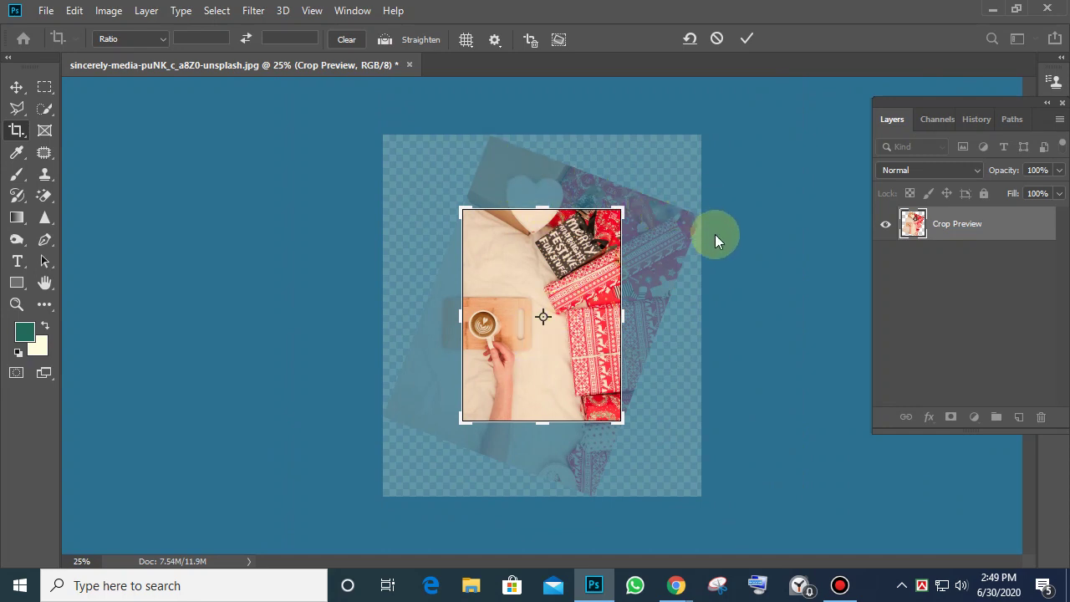
{"action": "left_click_drag", "start_coordinate": [461, 323], "coordinate": [439, 318]}
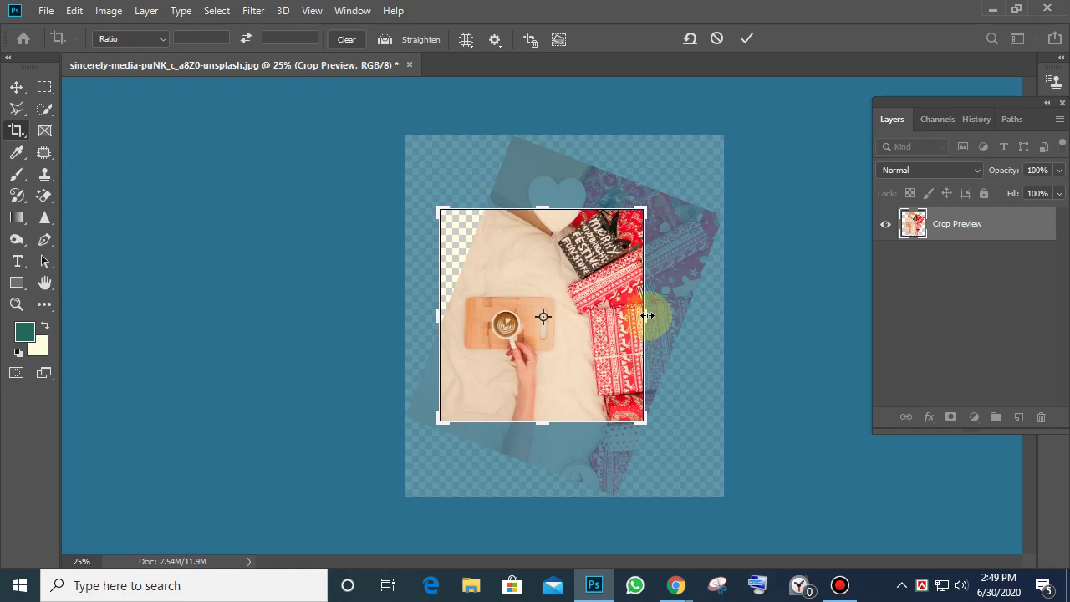
{"action": "left_click_drag", "start_coordinate": [645, 316], "coordinate": [669, 317]}
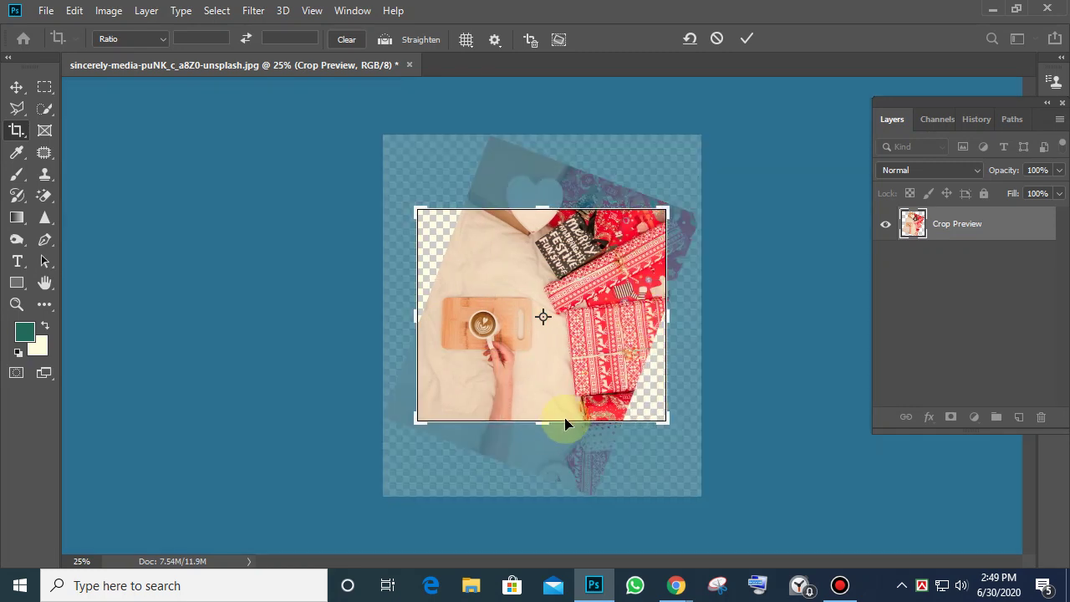
{"action": "left_click_drag", "start_coordinate": [543, 430], "coordinate": [545, 445]}
{"action": "mouse_move", "coordinate": [544, 187]}
{"action": "left_mouse_down"}
{"action": "mouse_move", "coordinate": [544, 162]}
{"action": "mouse_move", "coordinate": [551, 183]}
{"action": "left_mouse_up"}
{"action": "left_click_drag", "start_coordinate": [551, 189], "coordinate": [549, 177]}
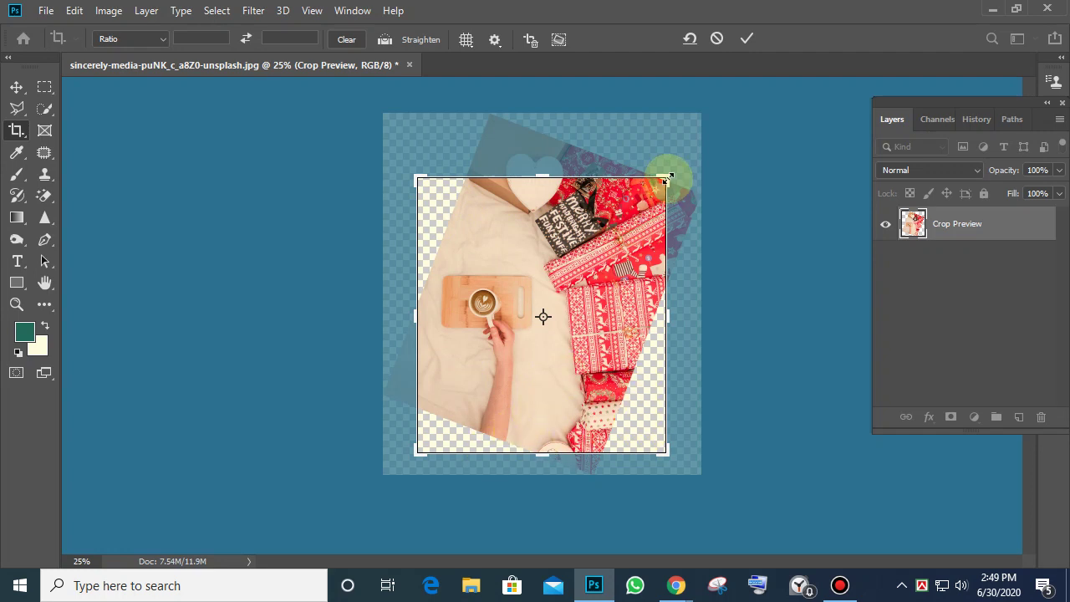
{"action": "left_click_drag", "start_coordinate": [668, 175], "coordinate": [676, 163]}
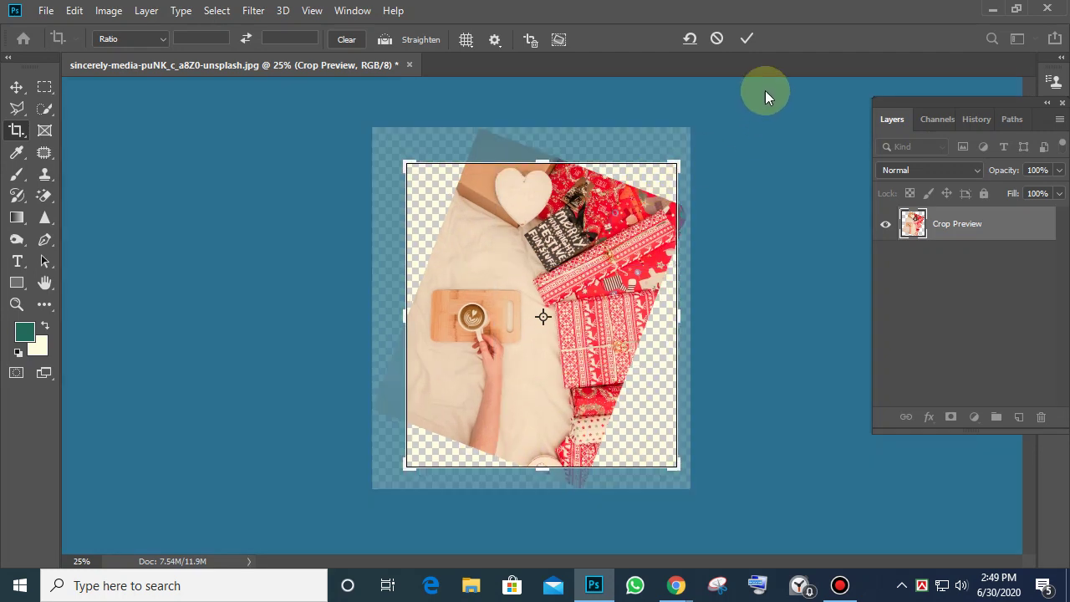
{"action": "left_click", "coordinate": [750, 38]}
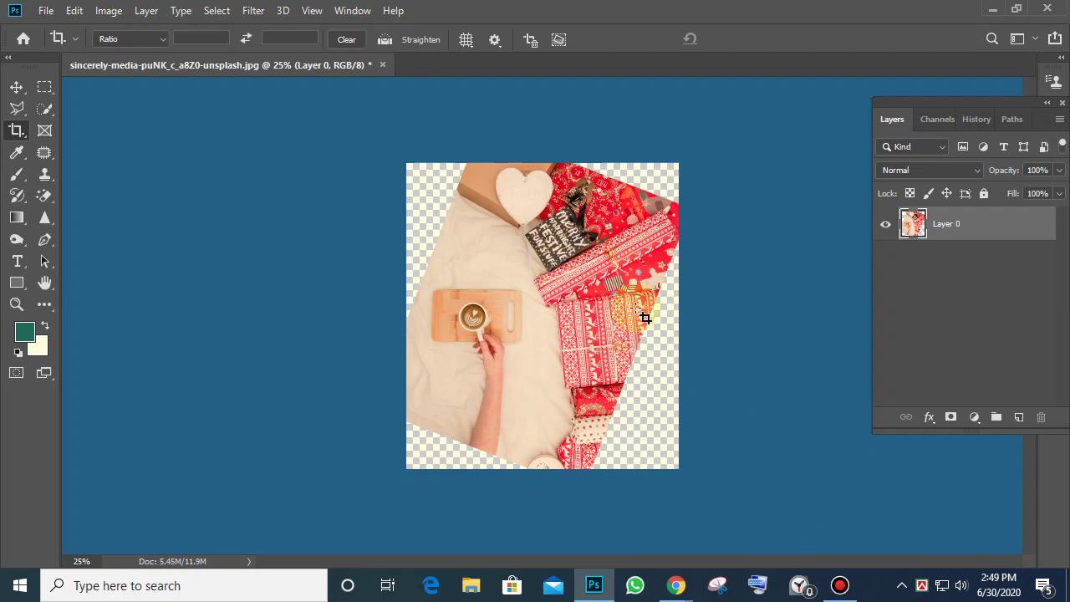
{"action": "left_click", "coordinate": [512, 139]}
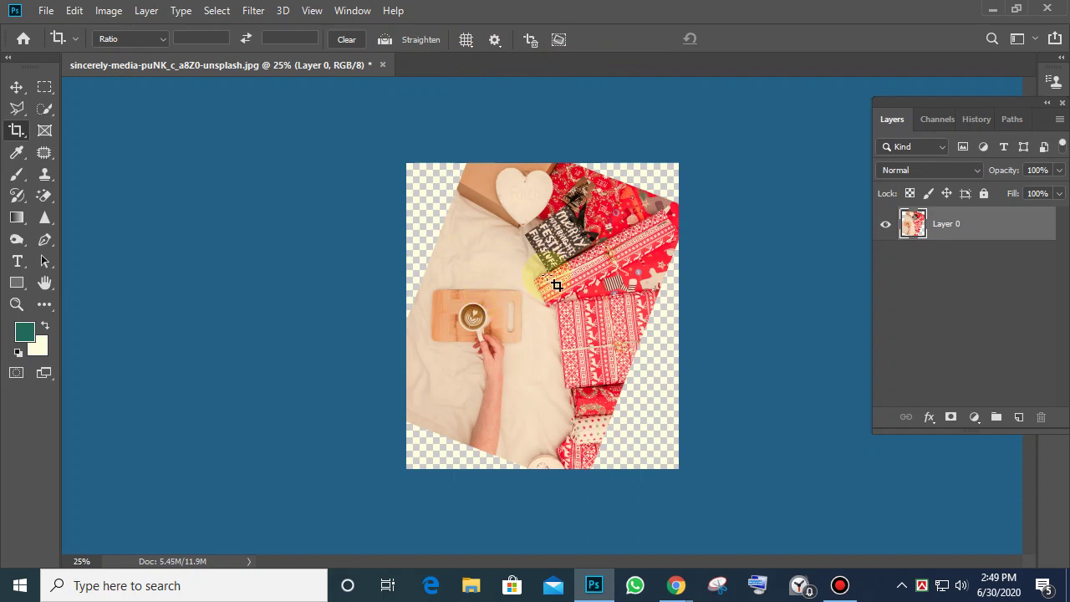
{"action": "left_click_drag", "start_coordinate": [555, 280], "coordinate": [632, 218]}
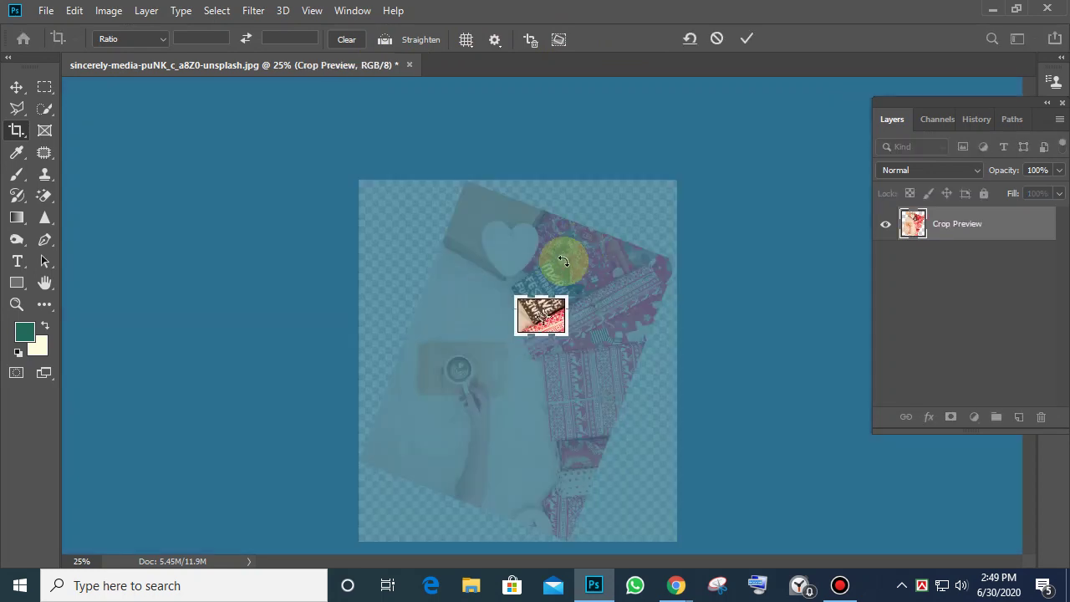
{"action": "key", "text": "Escape"}
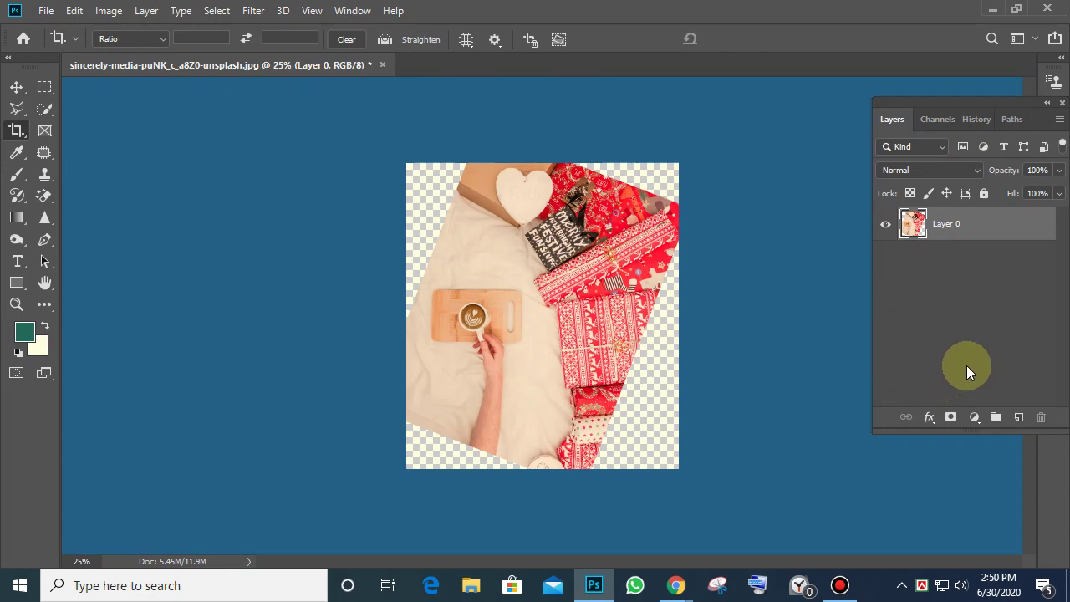
Switch to the Google Meet call in Chrome, check the participants' microphones, and return to Photoshop
{"action": "mouse_move", "coordinate": [669, 590]}
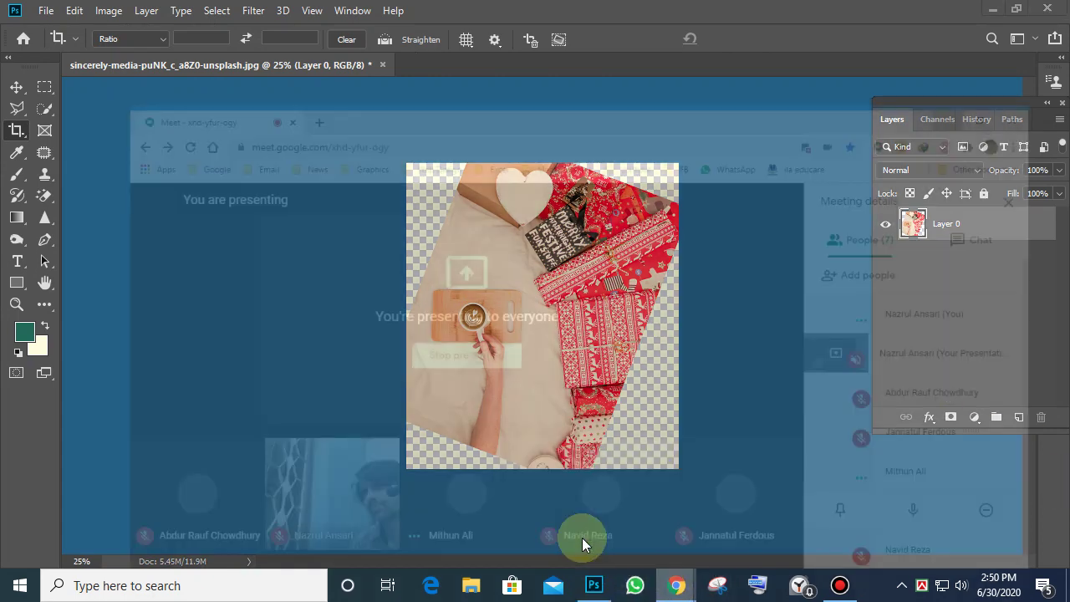
{"action": "left_click", "coordinate": [582, 537]}
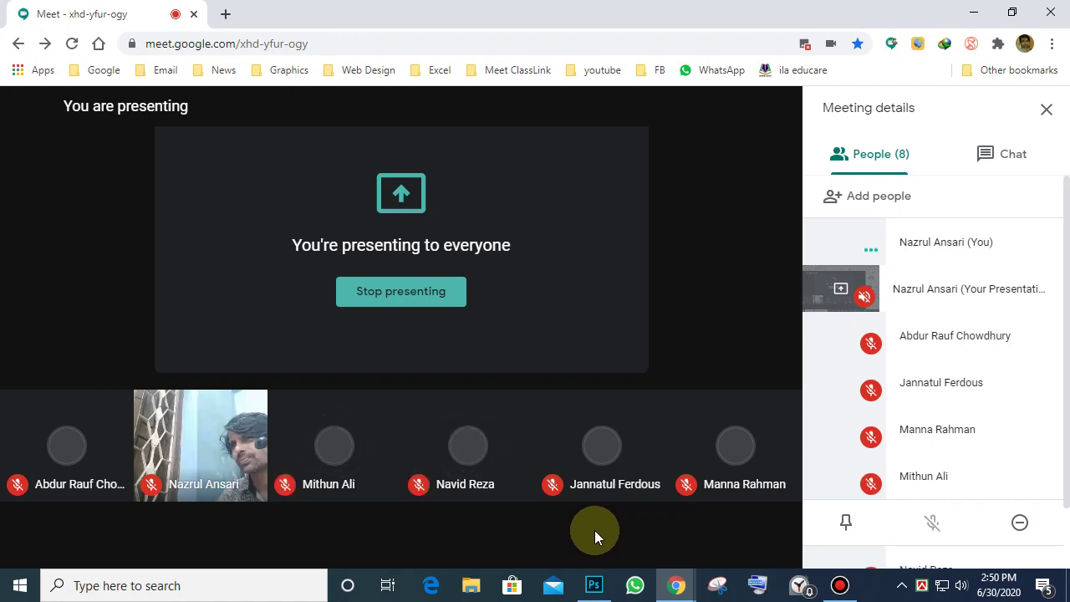
{"action": "left_click", "coordinate": [973, 12]}
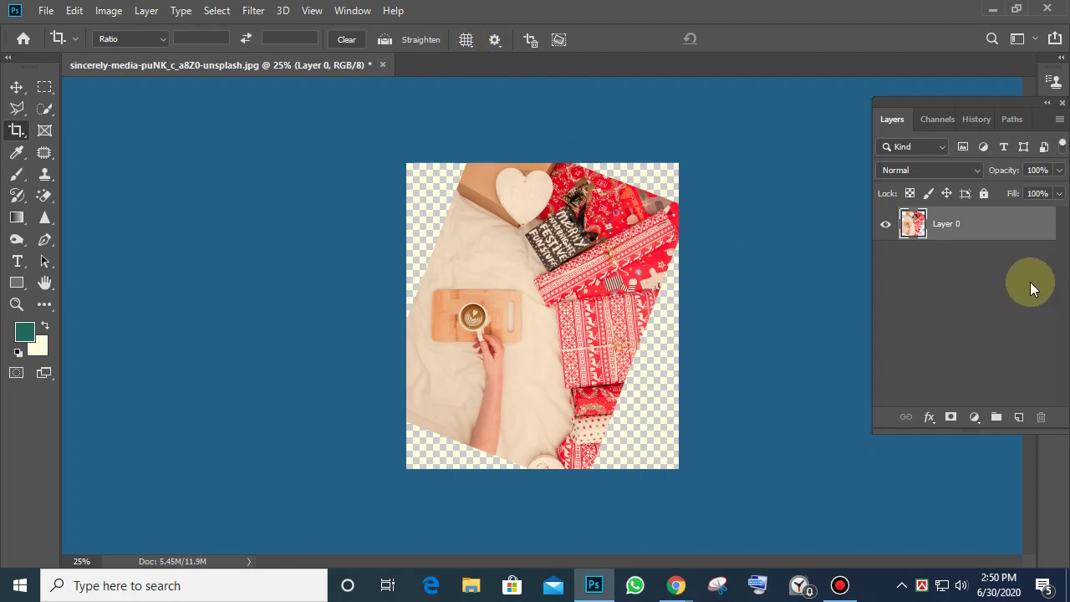
Undo the straightened crop and try the Grid overlay on a crop frame covering the full photo
{"action": "key", "text": "ctrl+z"}
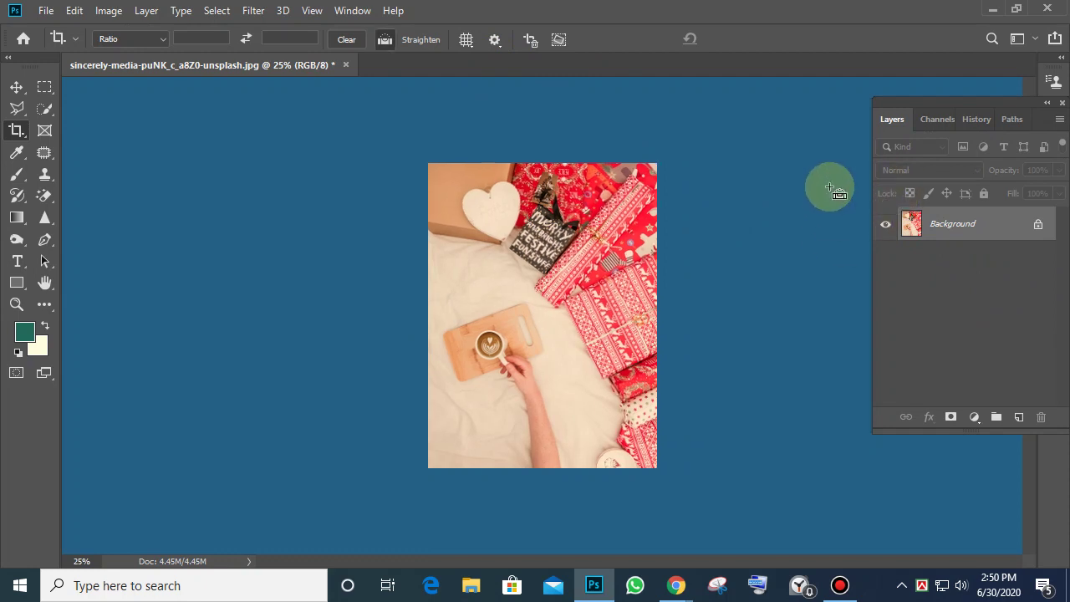
{"action": "key", "text": "ctrl+plus"}
{"action": "left_click", "coordinate": [466, 43]}
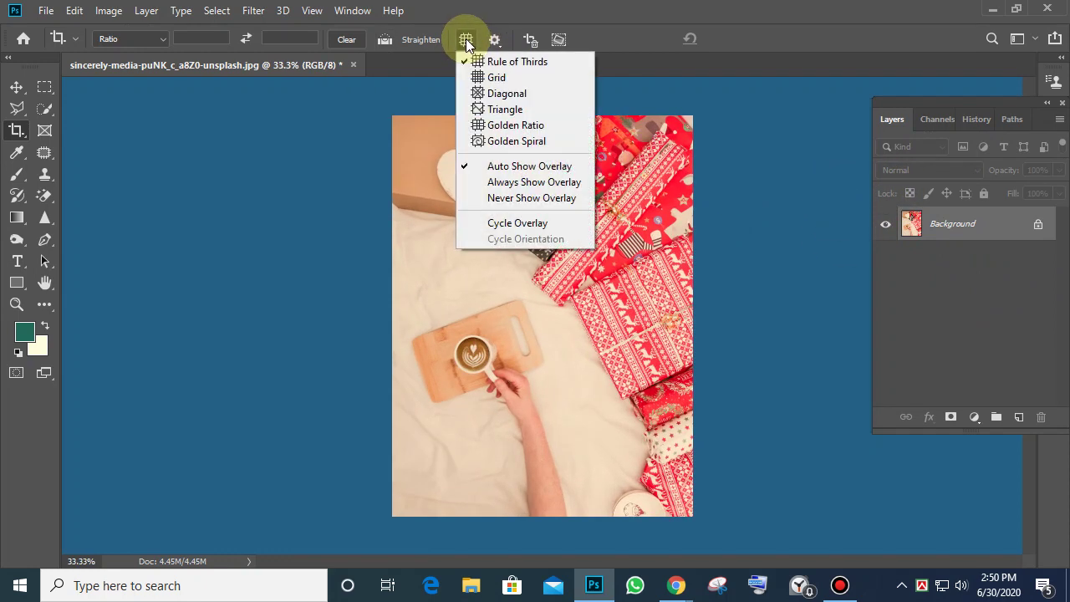
{"action": "left_click", "coordinate": [502, 76]}
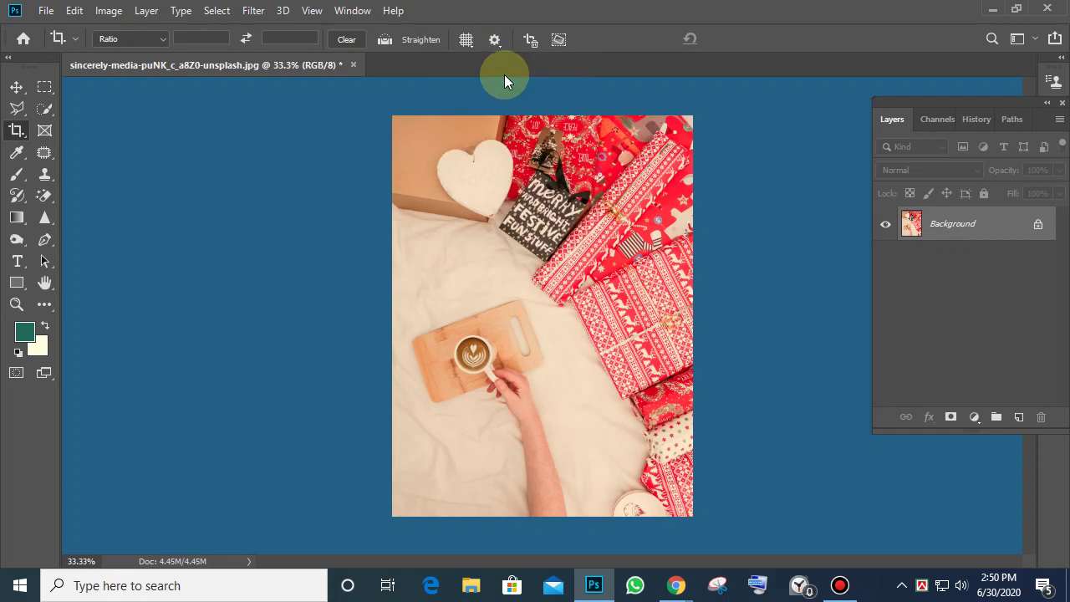
{"action": "left_click", "coordinate": [488, 149]}
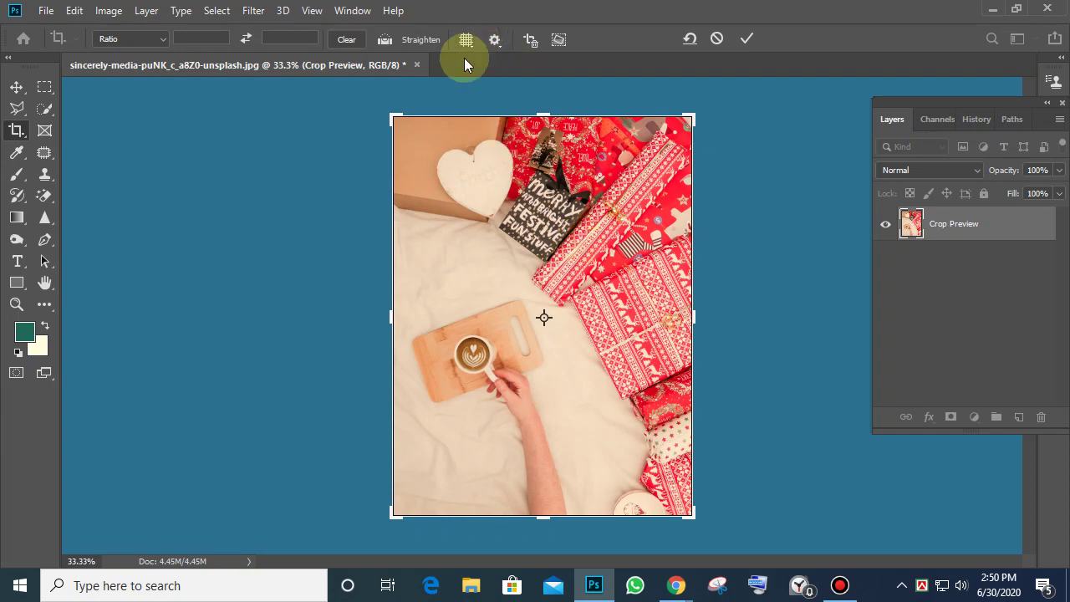
{"action": "mouse_move", "coordinate": [406, 126]}
{"action": "left_mouse_down"}
{"action": "mouse_move", "coordinate": [484, 223]}
{"action": "mouse_move", "coordinate": [485, 148]}
{"action": "mouse_move", "coordinate": [398, 128]}
{"action": "left_mouse_up"}
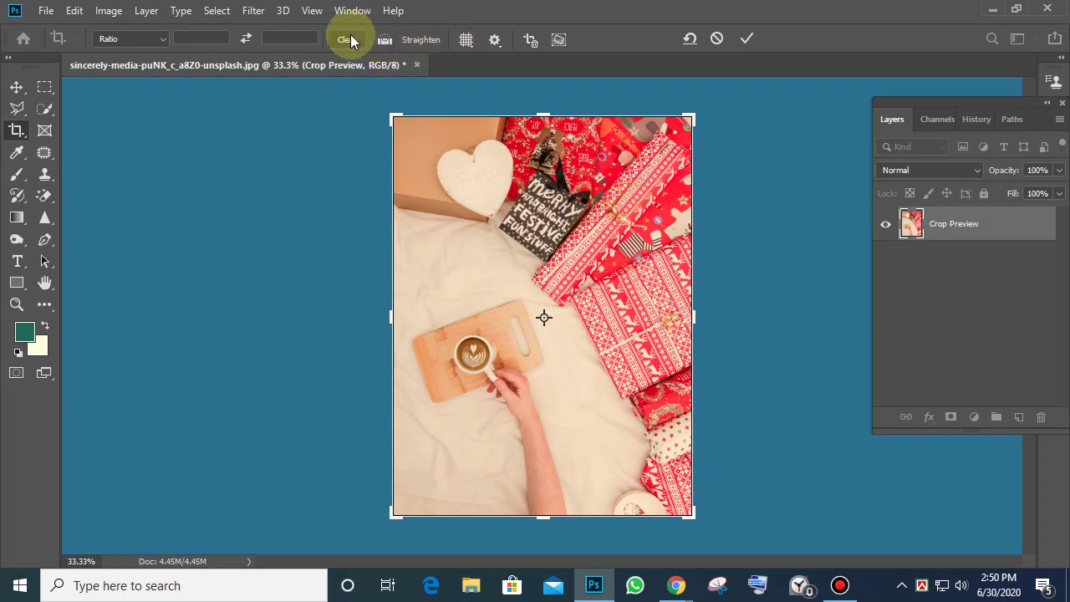
{"action": "key", "text": "Return"}
Change the crop overlay to Rule of Thirds and draw a crop frame over the whole photo
{"action": "left_click", "coordinate": [472, 40]}
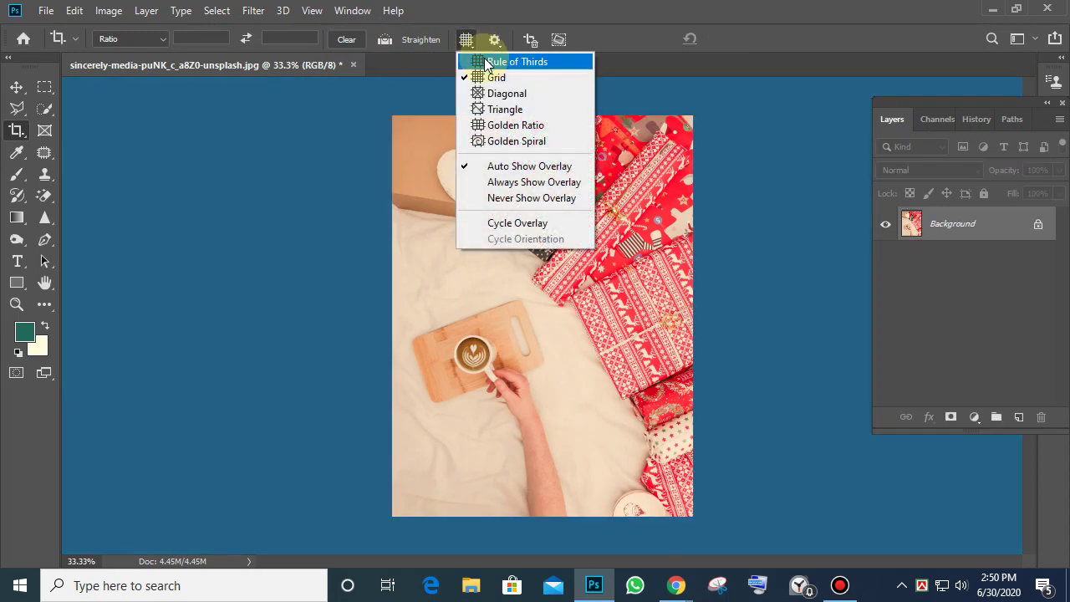
{"action": "left_click", "coordinate": [489, 62]}
{"action": "left_click_drag", "start_coordinate": [409, 132], "coordinate": [694, 526]}
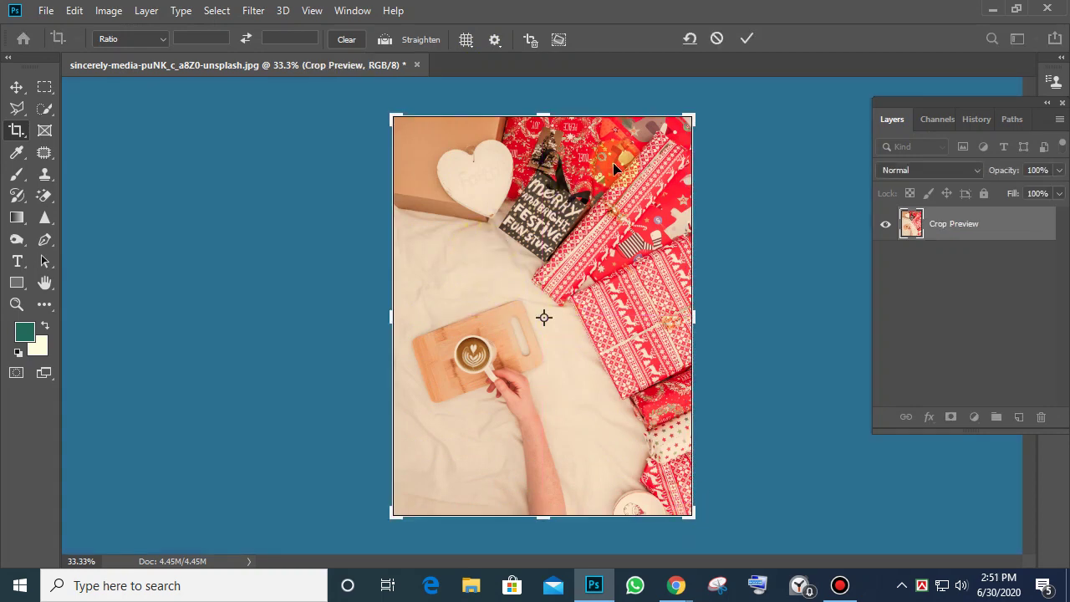
Look over the additional crop options, including Classic Mode and the crop shield settings, and close them
{"action": "left_click", "coordinate": [495, 40]}
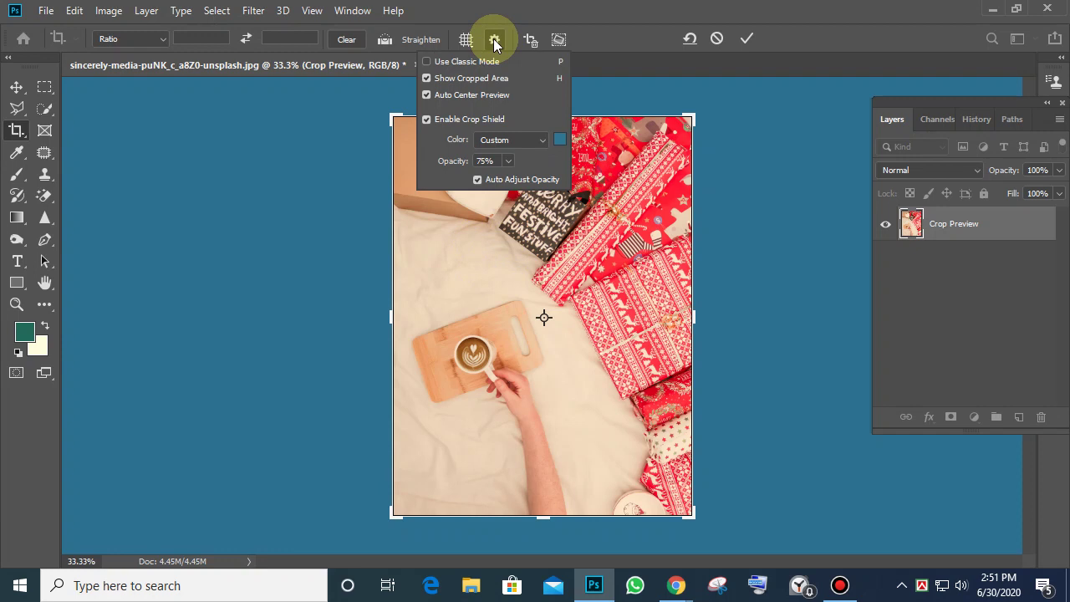
{"action": "left_click", "coordinate": [495, 42]}
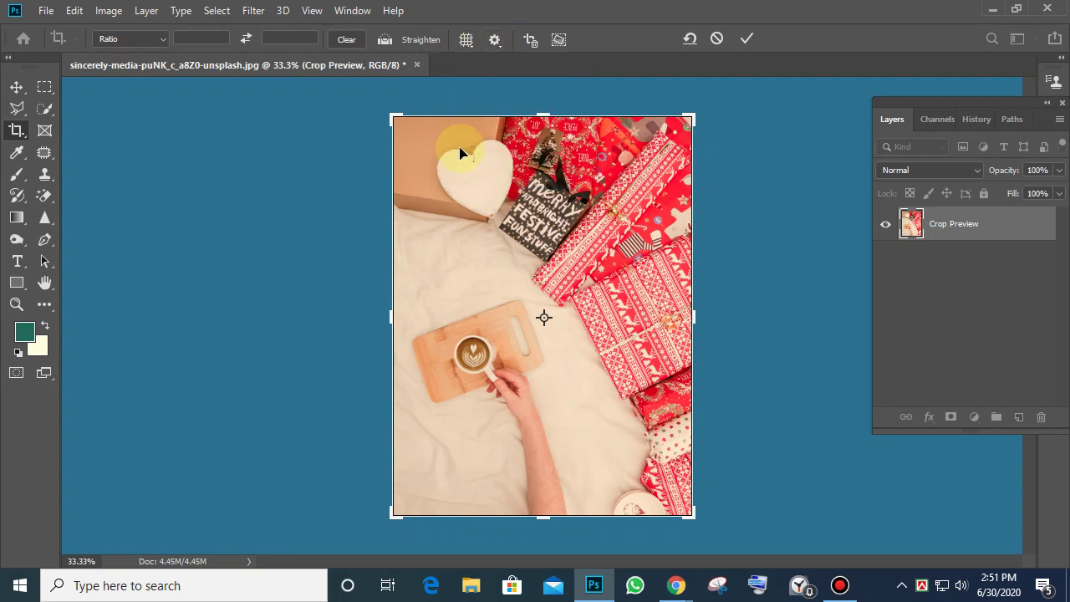
{"action": "left_click", "coordinate": [485, 203]}
{"action": "left_click", "coordinate": [484, 205]}
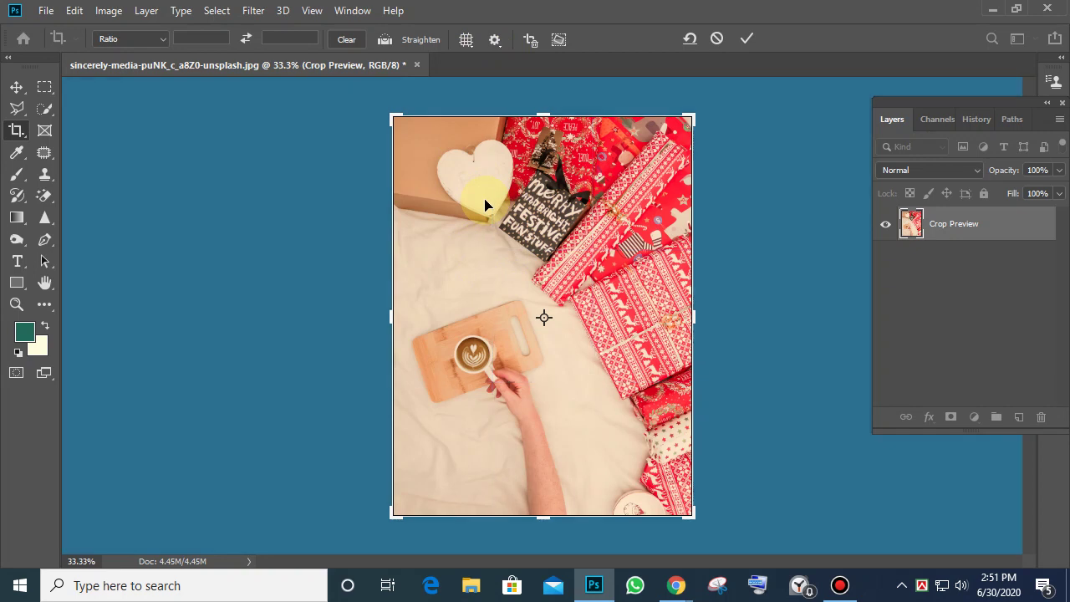
Apply the crop across the full photo, bring the crop frame up again, and apply it without resizing
{"action": "left_click", "coordinate": [464, 153]}
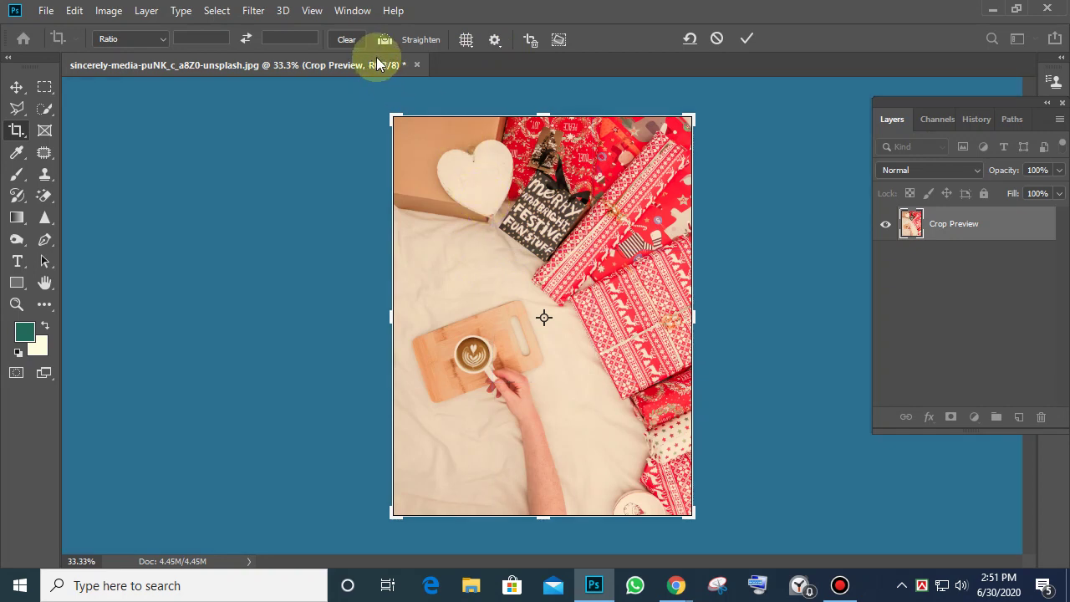
{"action": "left_click", "coordinate": [748, 38]}
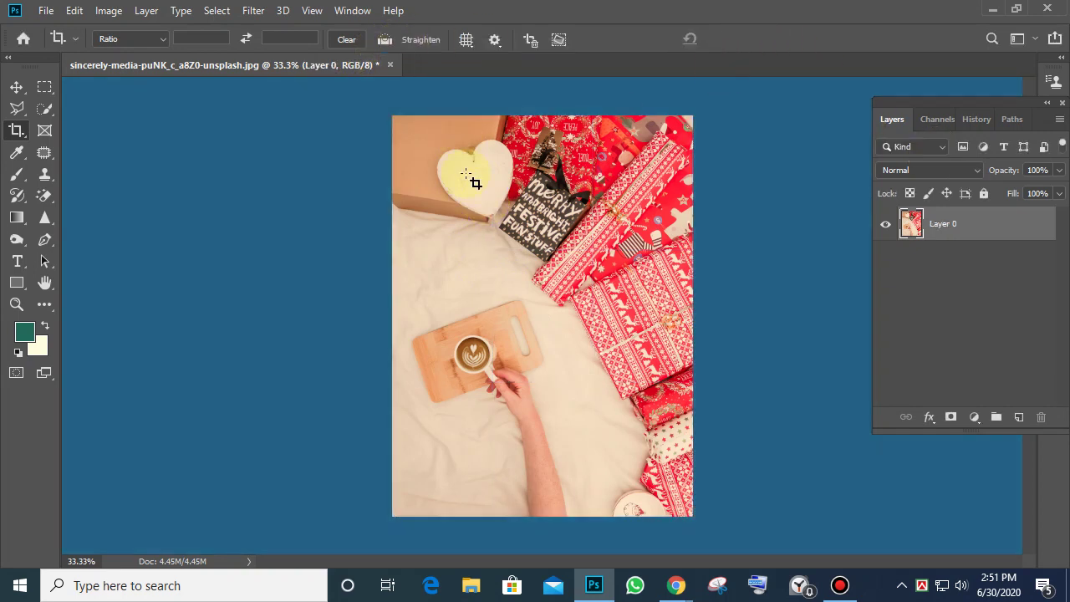
{"action": "left_click", "coordinate": [469, 181]}
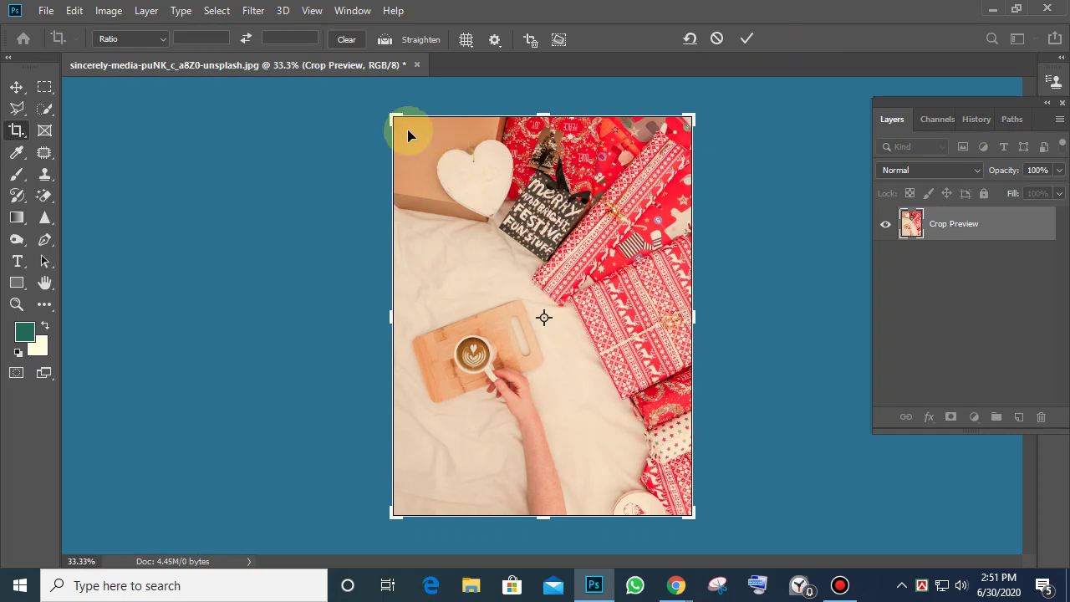
{"action": "left_click_drag", "start_coordinate": [401, 128], "coordinate": [401, 127]}
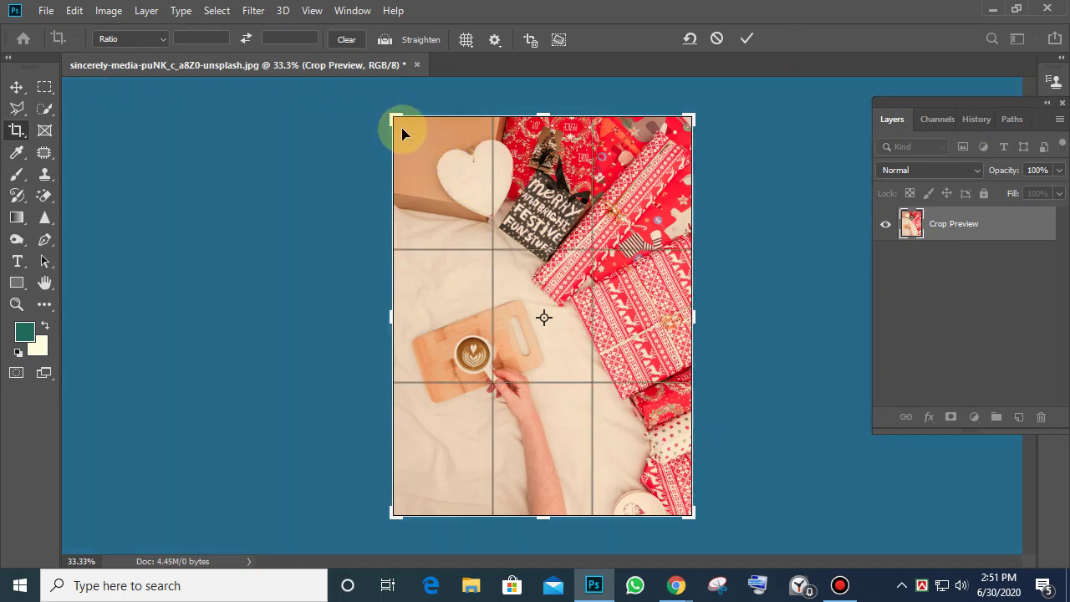
{"action": "left_click_drag", "start_coordinate": [402, 127], "coordinate": [403, 128]}
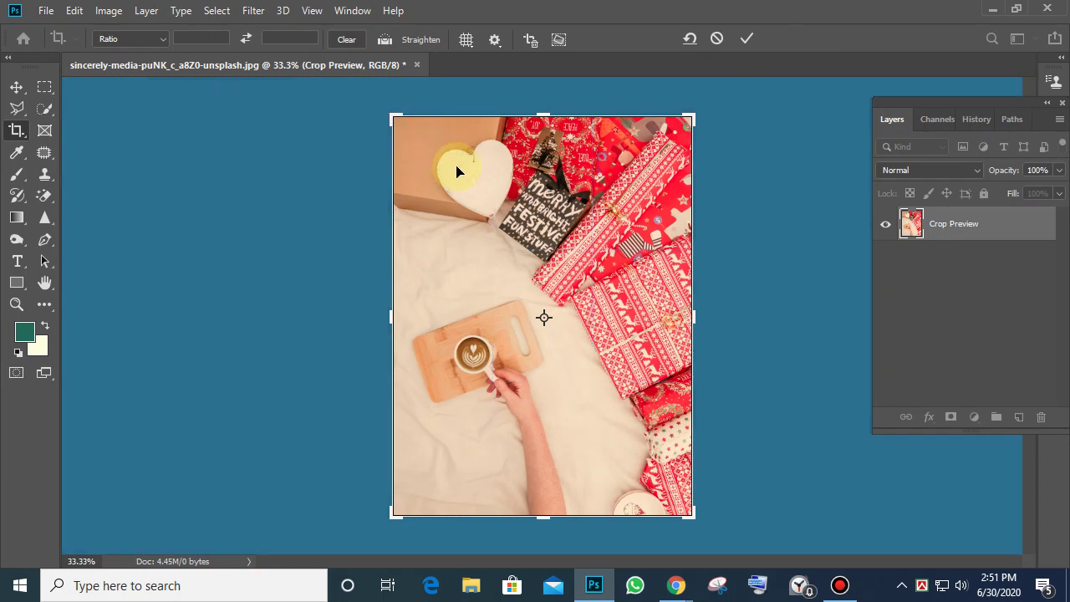
{"action": "key", "text": "Return"}
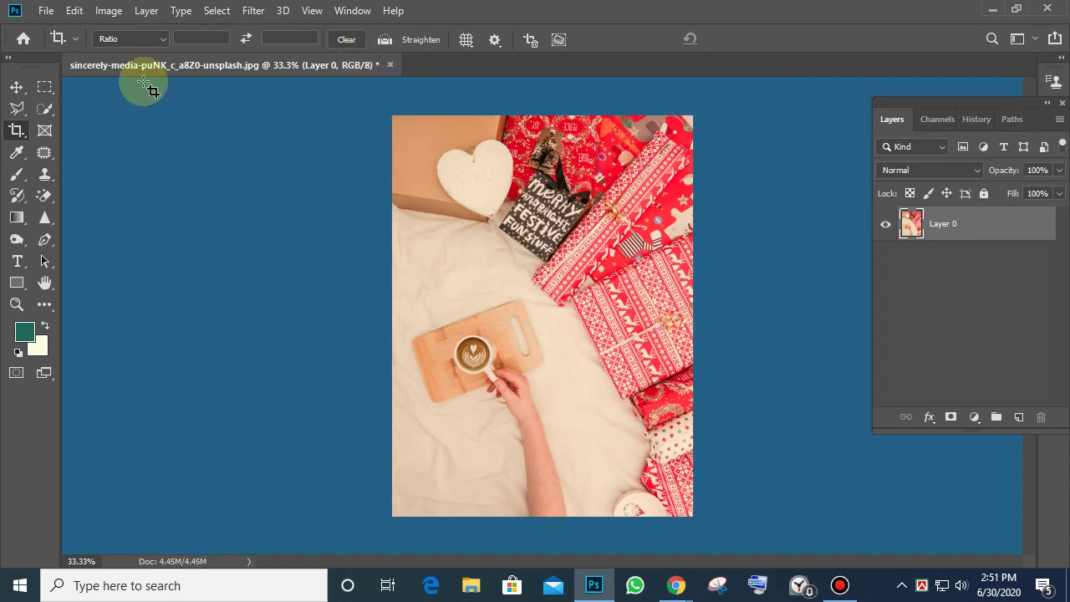
Reselect the Crop Tool, draw a crop frame over the whole photo, and choose the Grid overlay
{"action": "right_click", "coordinate": [17, 130]}
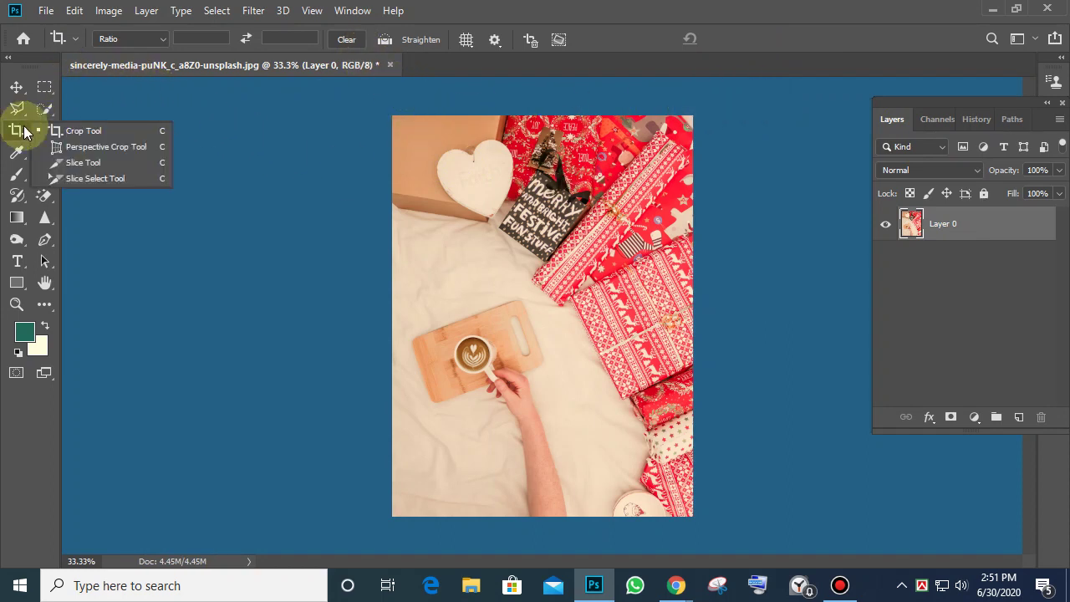
{"action": "left_click", "coordinate": [68, 132]}
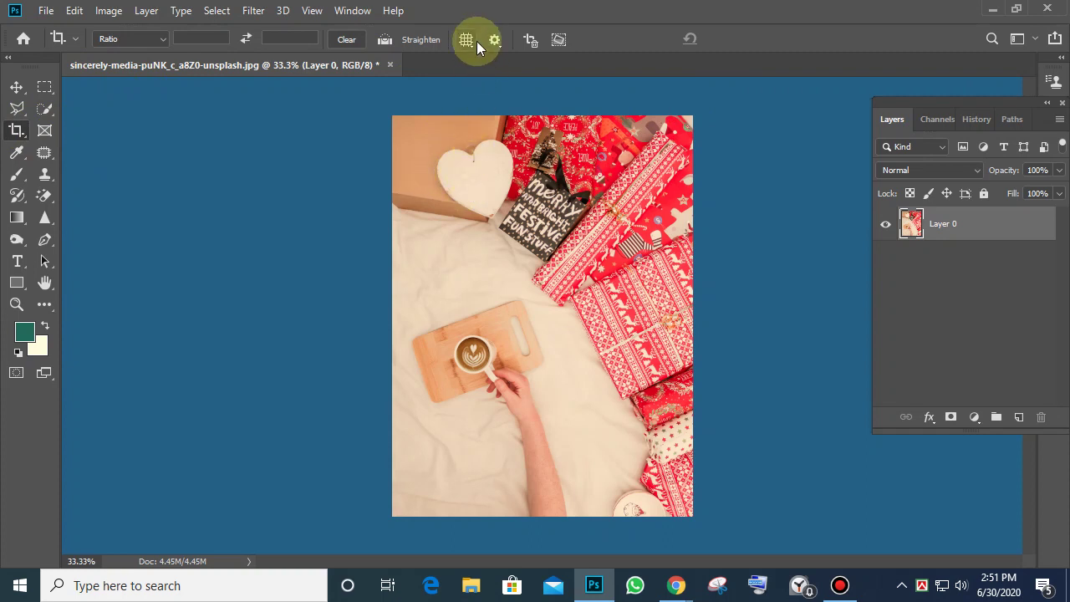
{"action": "left_click_drag", "start_coordinate": [394, 115], "coordinate": [693, 515]}
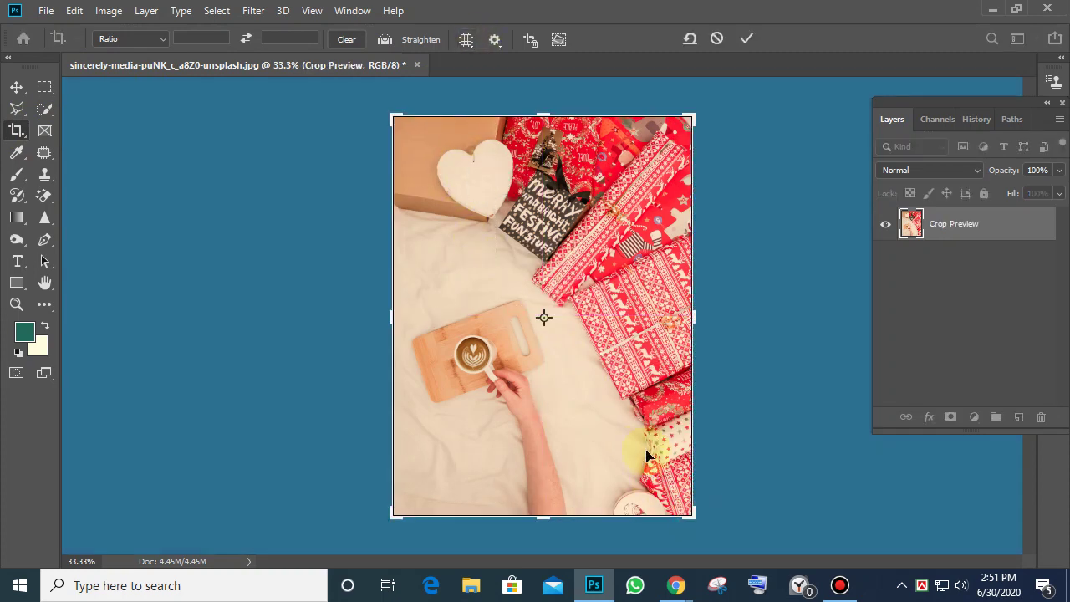
{"action": "left_click", "coordinate": [466, 39]}
{"action": "left_click", "coordinate": [491, 76]}
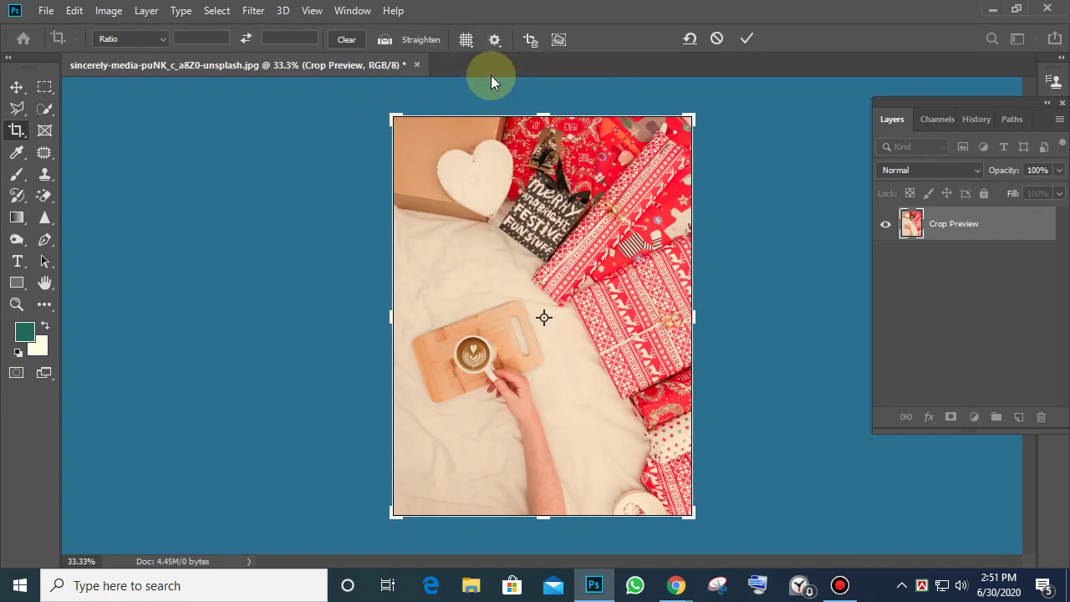
Set the crop guides to Always Show Overlay with Rule of Thirds and apply the full-photo crop
{"action": "left_click", "coordinate": [465, 39]}
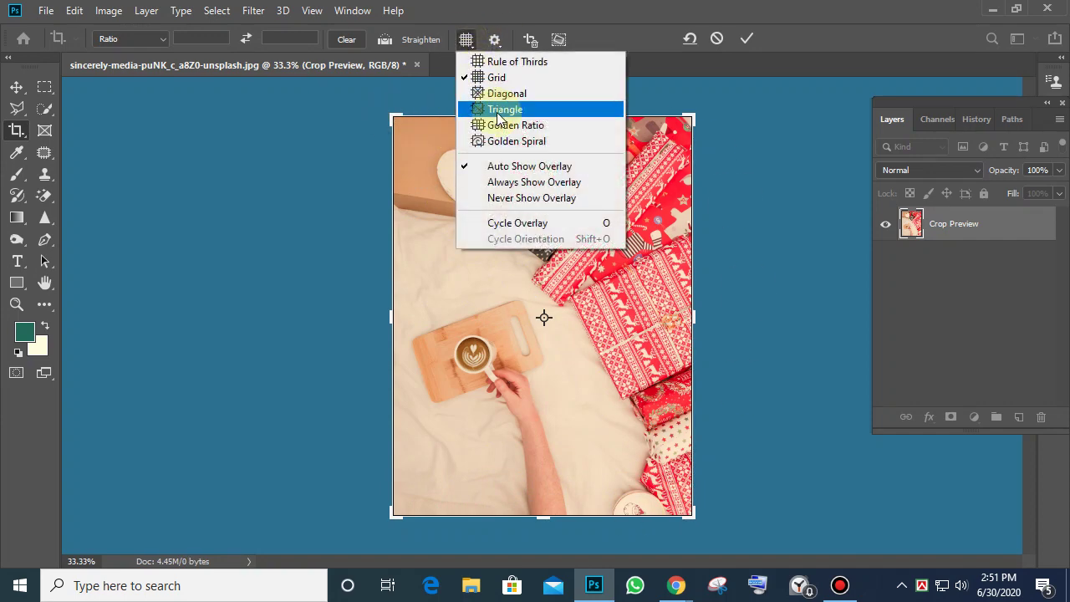
{"action": "left_click", "coordinate": [523, 183]}
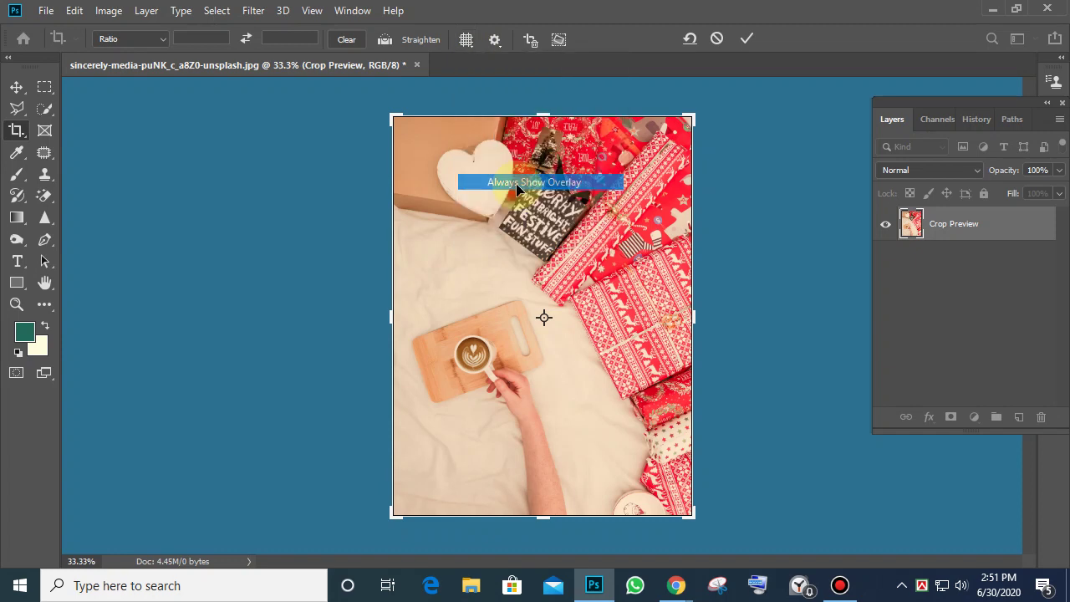
{"action": "left_click", "coordinate": [465, 39]}
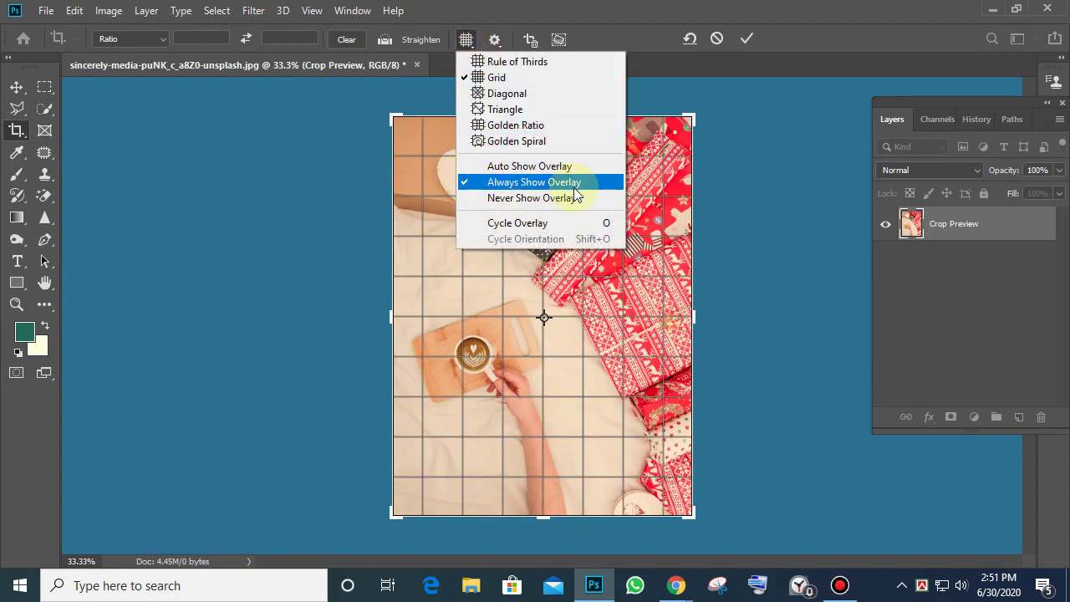
{"action": "left_click", "coordinate": [513, 63]}
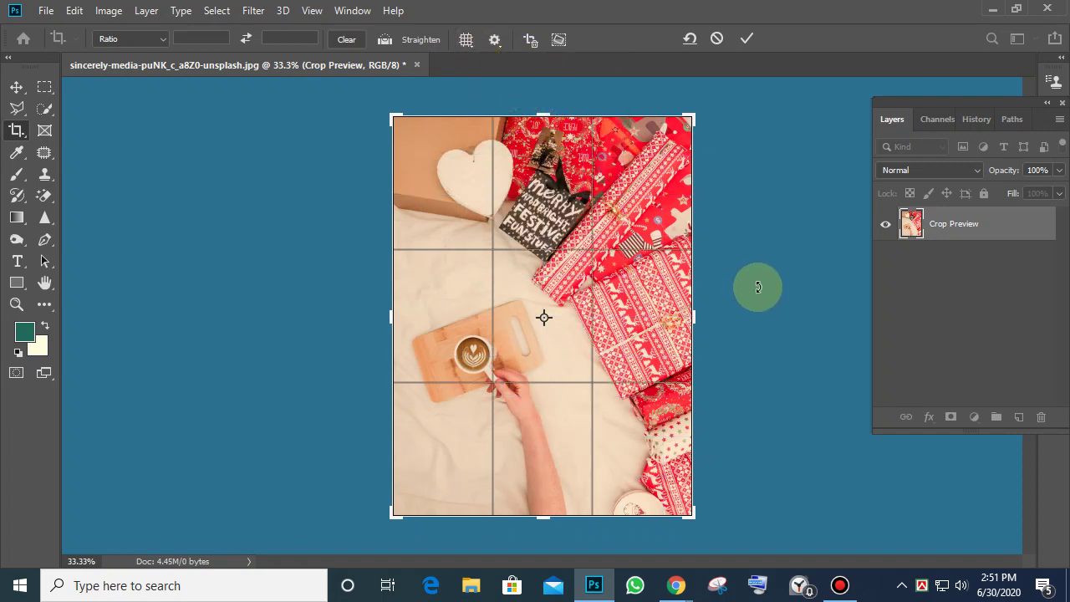
{"action": "key", "text": "Return"}
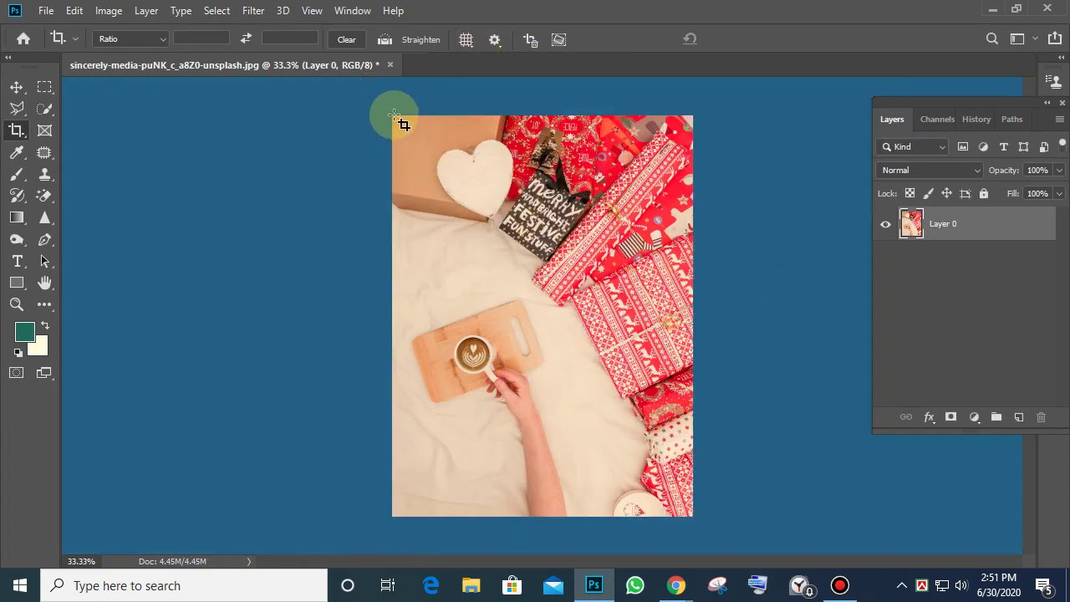
Draw a crop frame over the whole photo and try the Grid and Triangle overlays on it
{"action": "left_click_drag", "start_coordinate": [394, 115], "coordinate": [694, 520]}
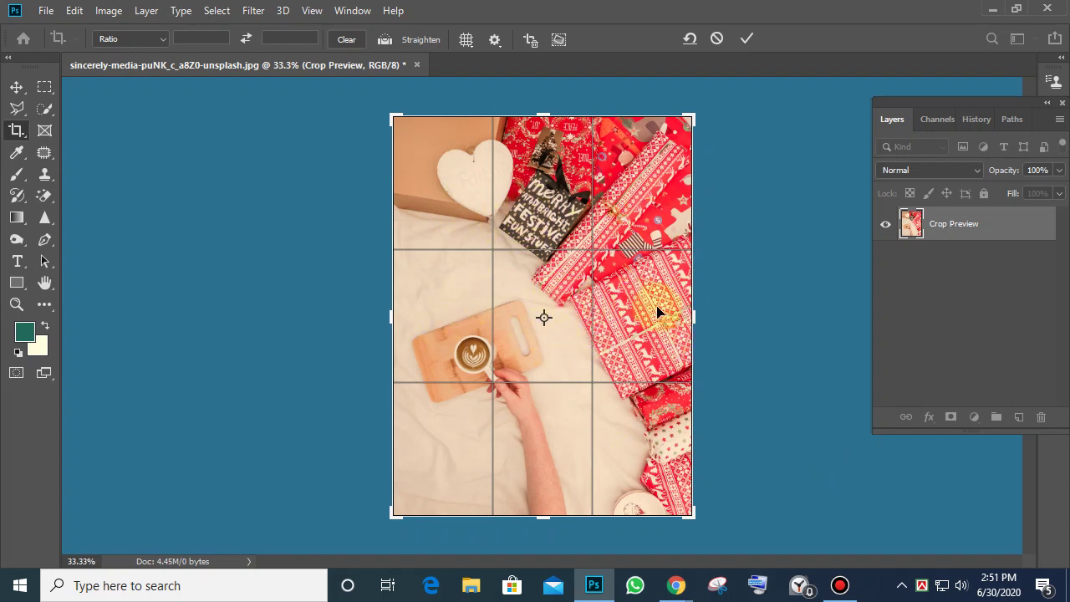
{"action": "left_click", "coordinate": [470, 41]}
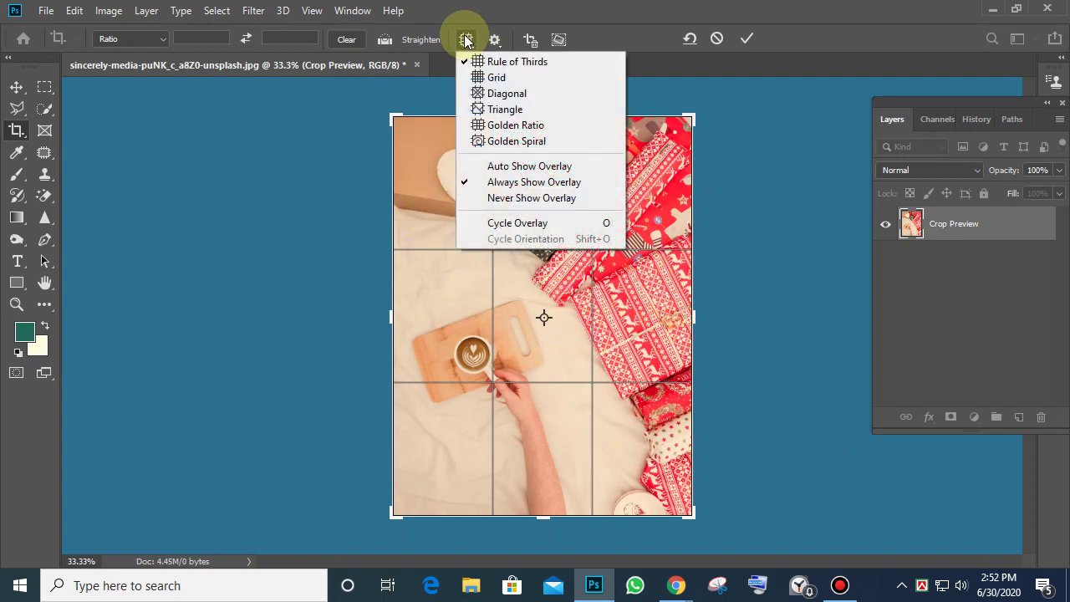
{"action": "left_click", "coordinate": [477, 76]}
{"action": "left_click", "coordinate": [466, 40]}
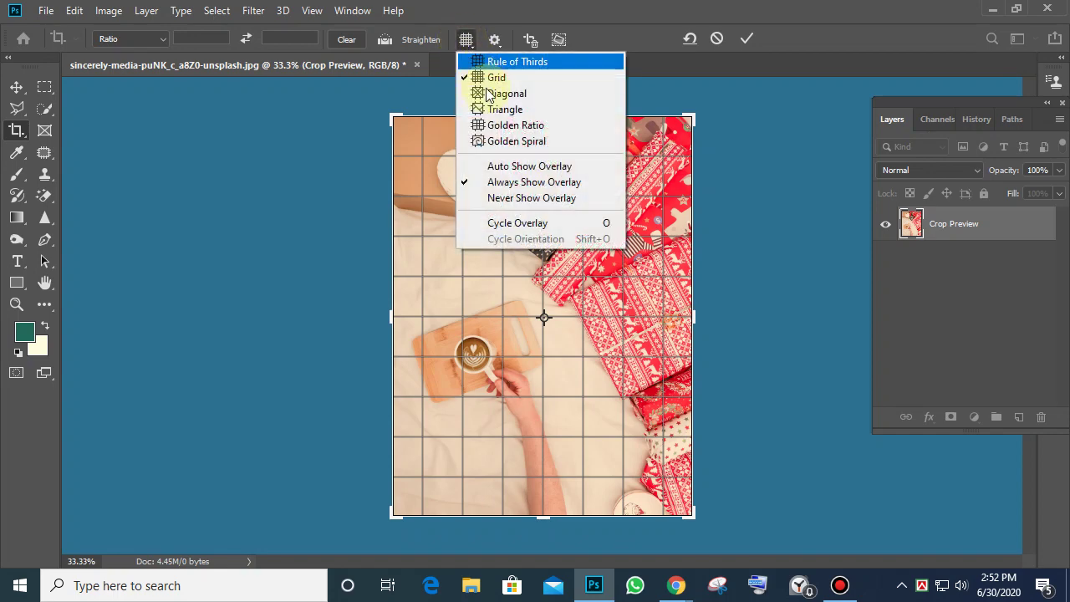
{"action": "left_click", "coordinate": [493, 100]}
Try the Golden Ratio and Golden Spiral overlays on the crop frame and return to Rule of Thirds
{"action": "left_click", "coordinate": [465, 39]}
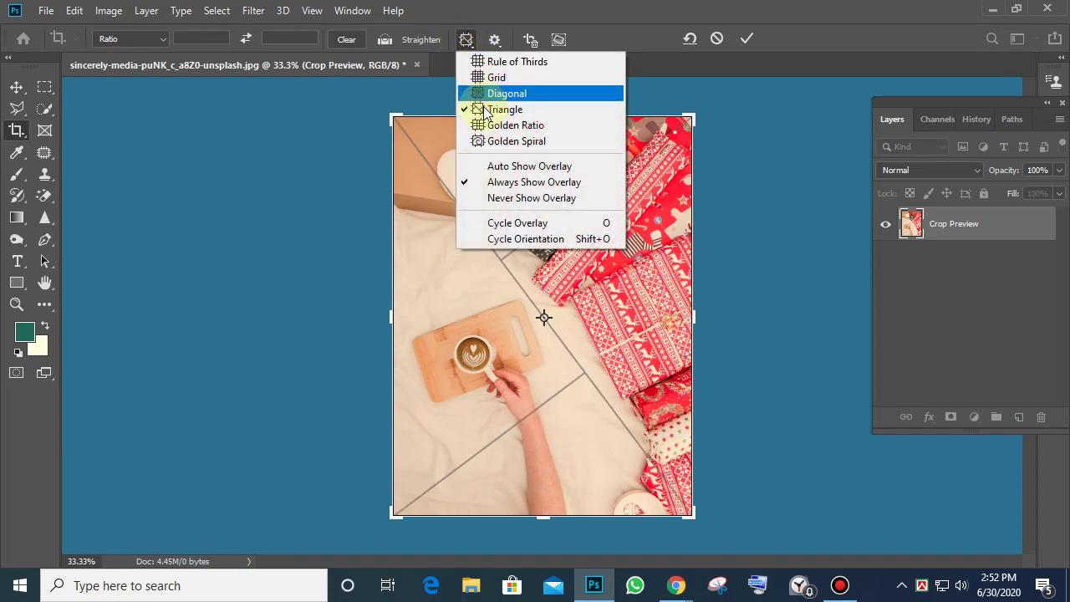
{"action": "left_click", "coordinate": [506, 125]}
{"action": "left_click", "coordinate": [465, 42]}
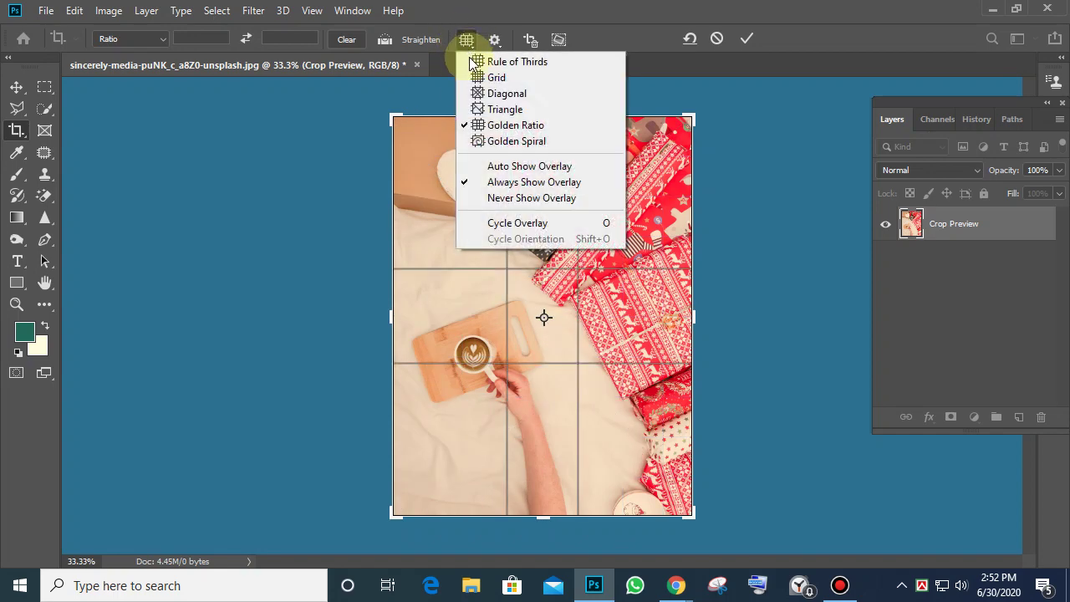
{"action": "left_click", "coordinate": [512, 149]}
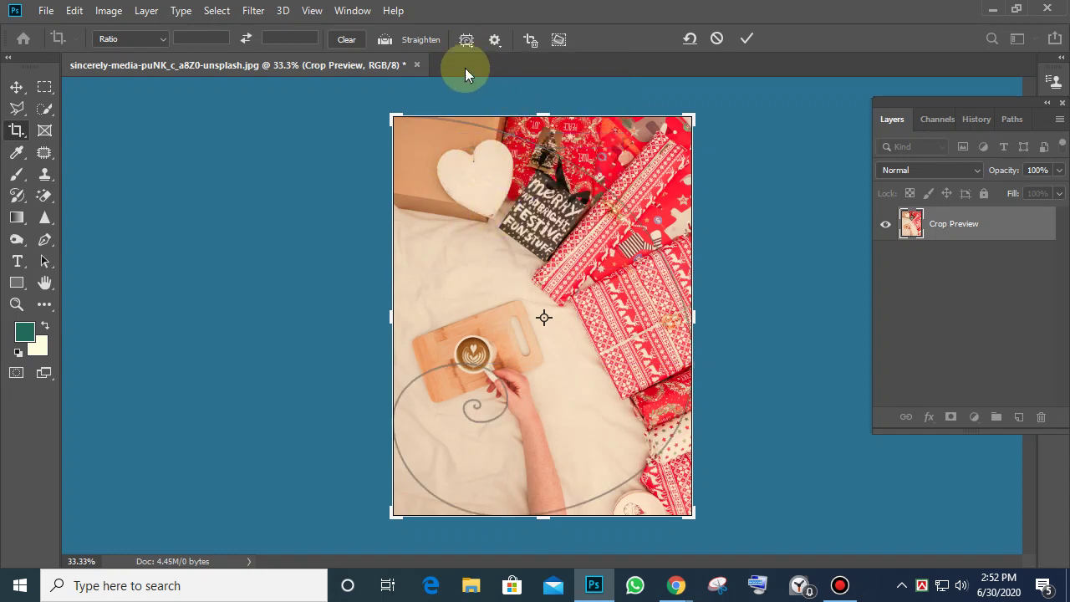
{"action": "left_click", "coordinate": [466, 41]}
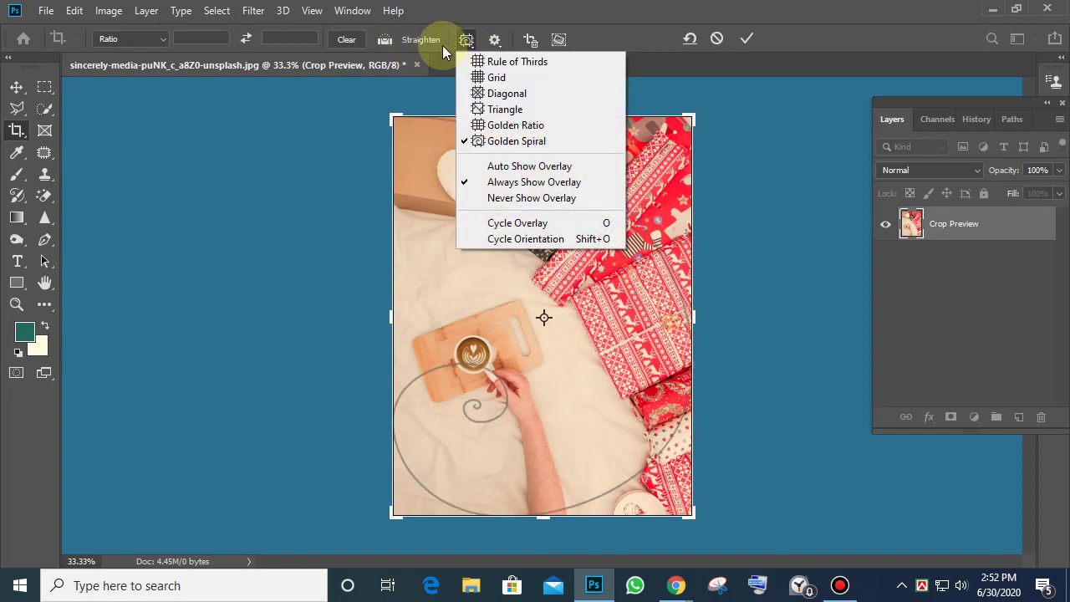
{"action": "left_click", "coordinate": [562, 61]}
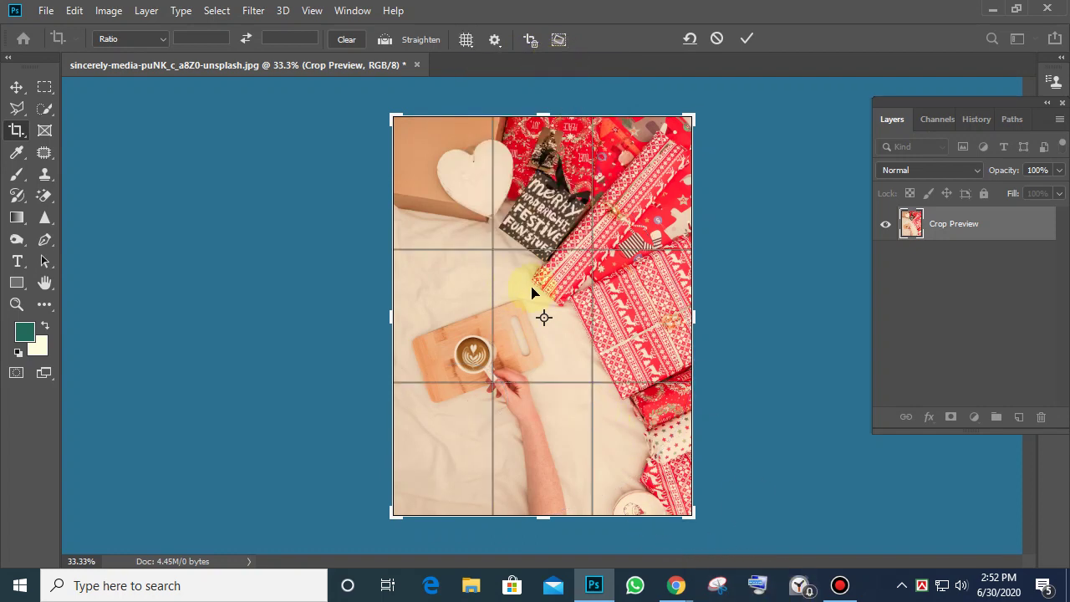
Review the overlay choices, and try shifting the photo about 8 in right and 2 in up within the crop frame before moving it back
{"action": "left_click", "coordinate": [467, 39]}
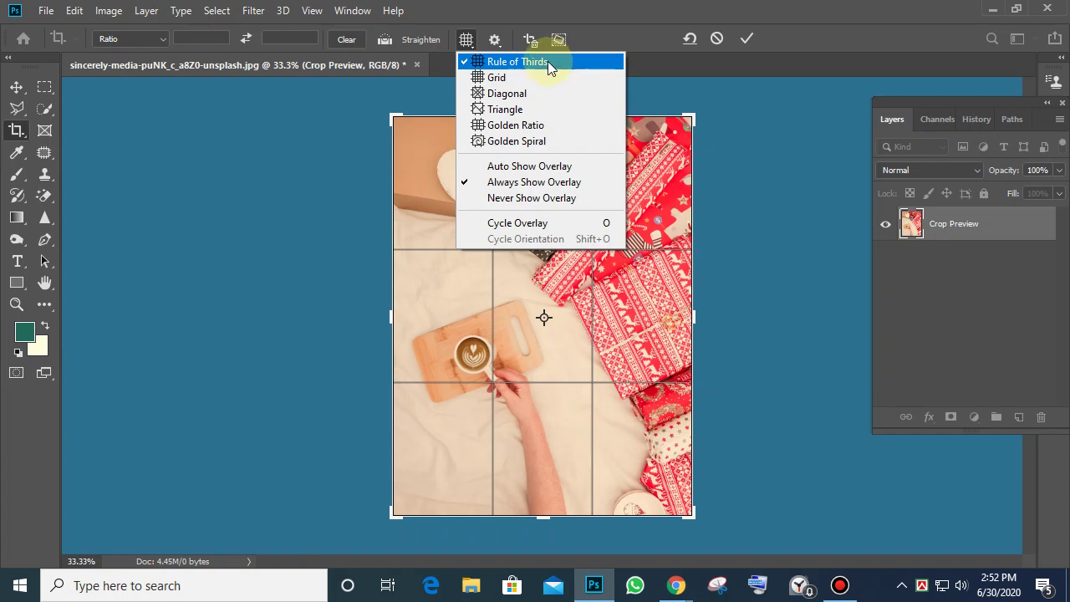
{"action": "left_click", "coordinate": [351, 189]}
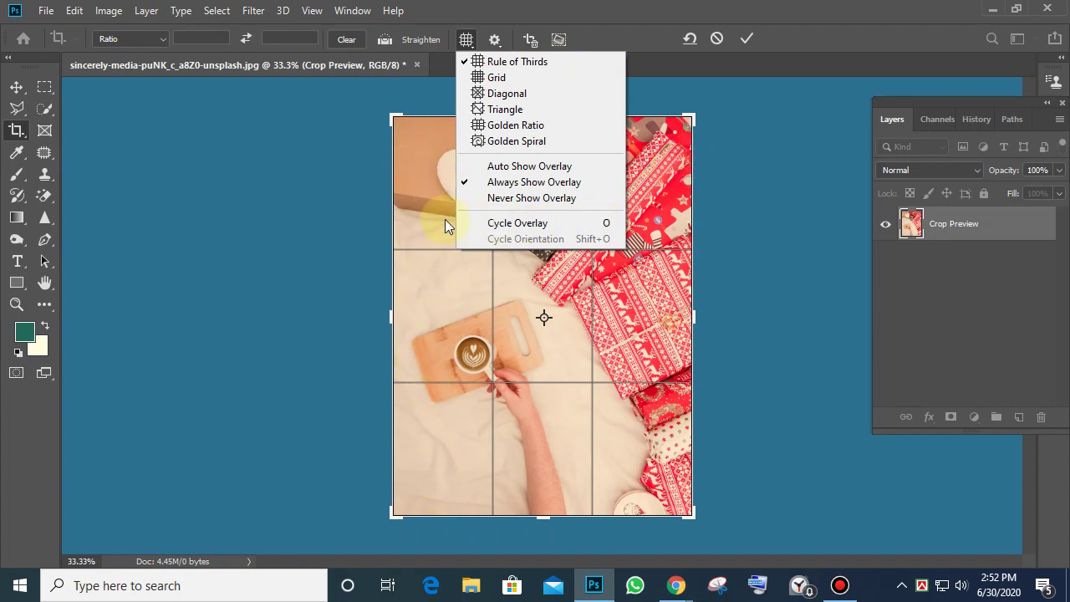
{"action": "left_click", "coordinate": [436, 330]}
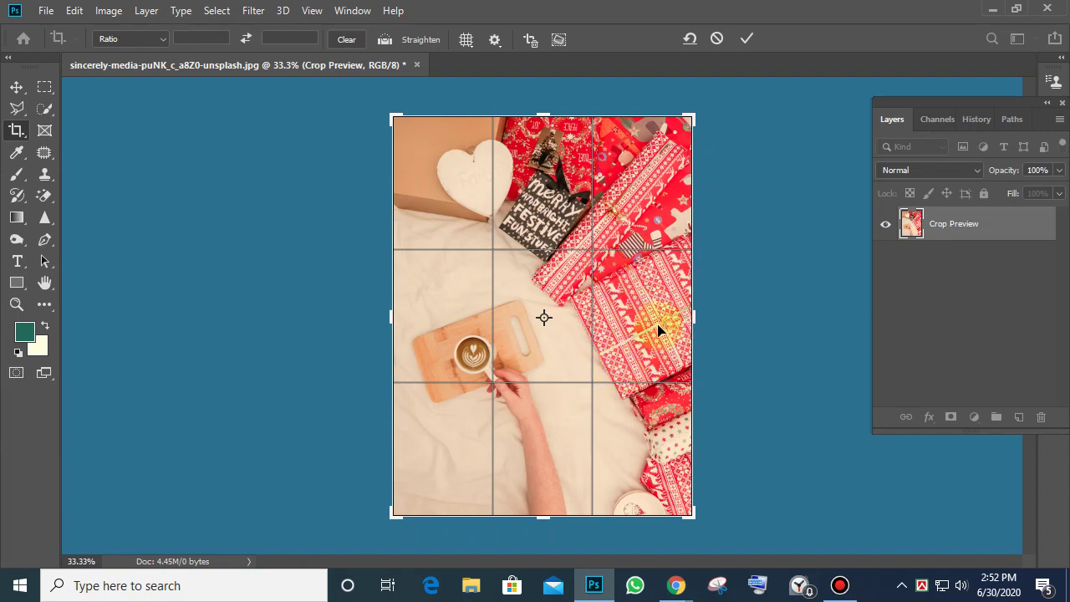
{"action": "left_click_drag", "start_coordinate": [526, 336], "coordinate": [677, 305]}
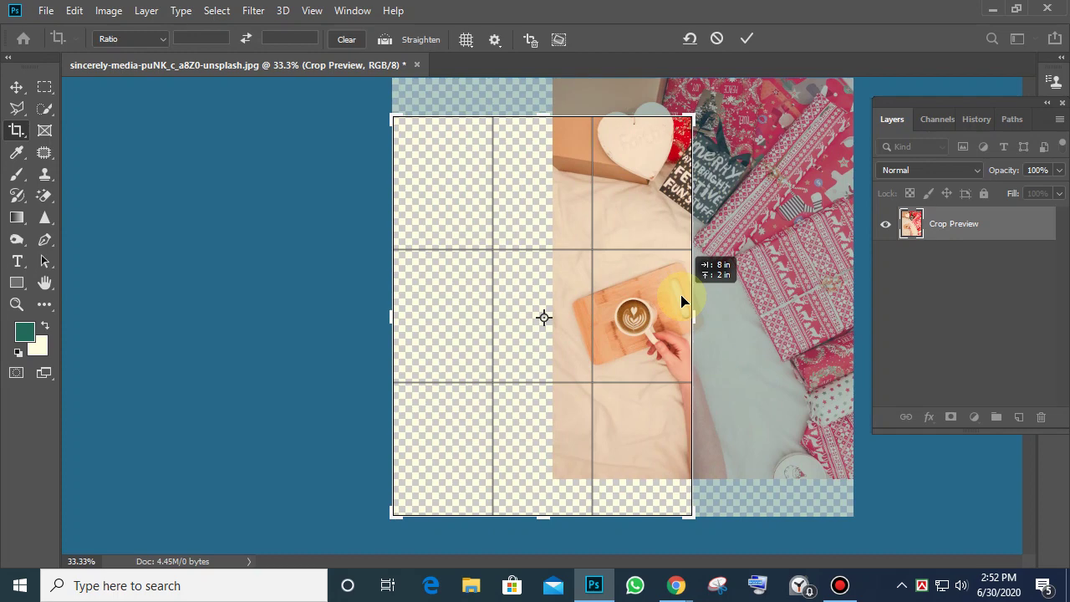
{"action": "left_click_drag", "start_coordinate": [681, 301], "coordinate": [519, 335]}
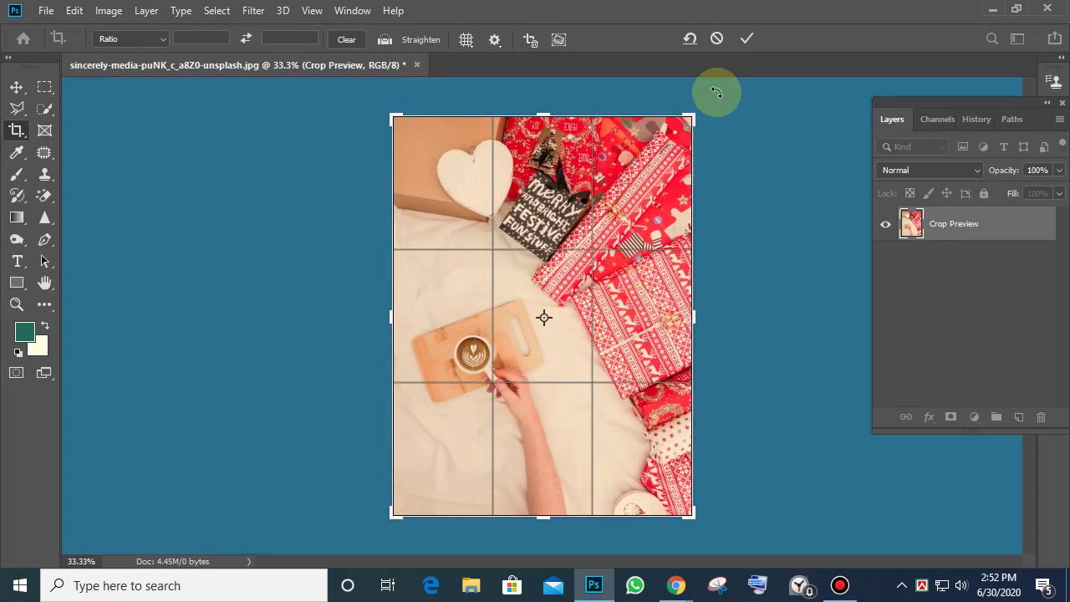
Try rotating the photo a quarter turn clockwise and widening the crop frame to the full rotated image, and discard the crop
{"action": "left_click_drag", "start_coordinate": [716, 91], "coordinate": [777, 488]}
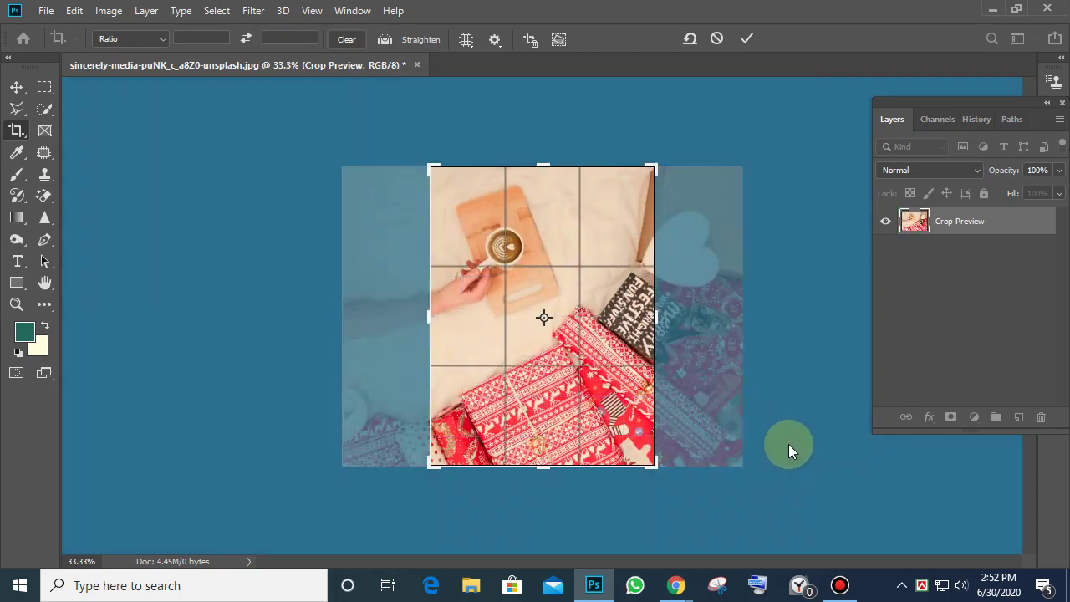
{"action": "left_click_drag", "start_coordinate": [659, 473], "coordinate": [699, 468]}
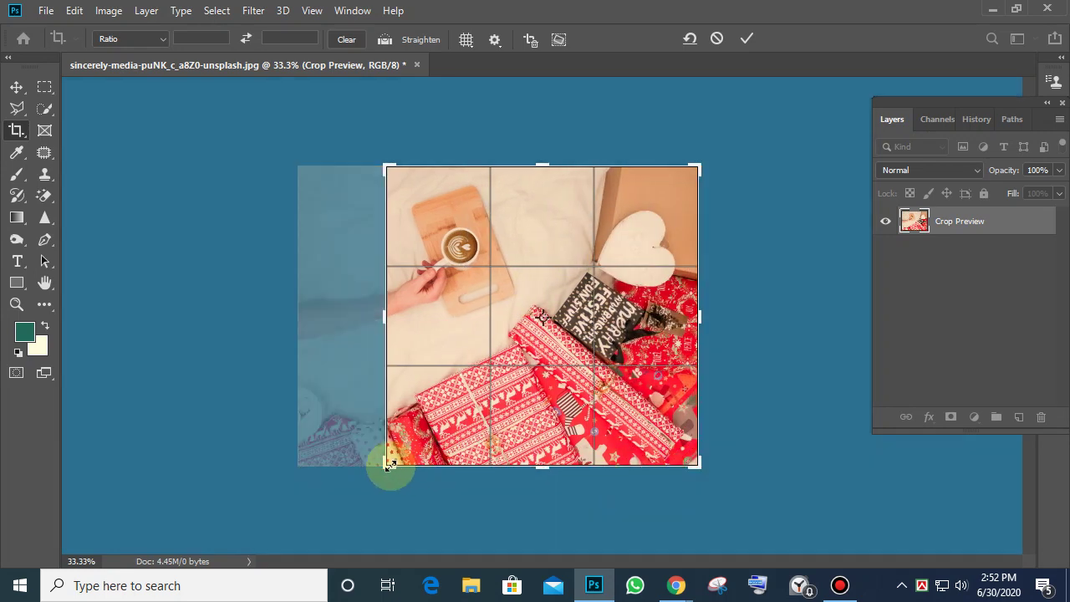
{"action": "left_click_drag", "start_coordinate": [391, 464], "coordinate": [345, 463]}
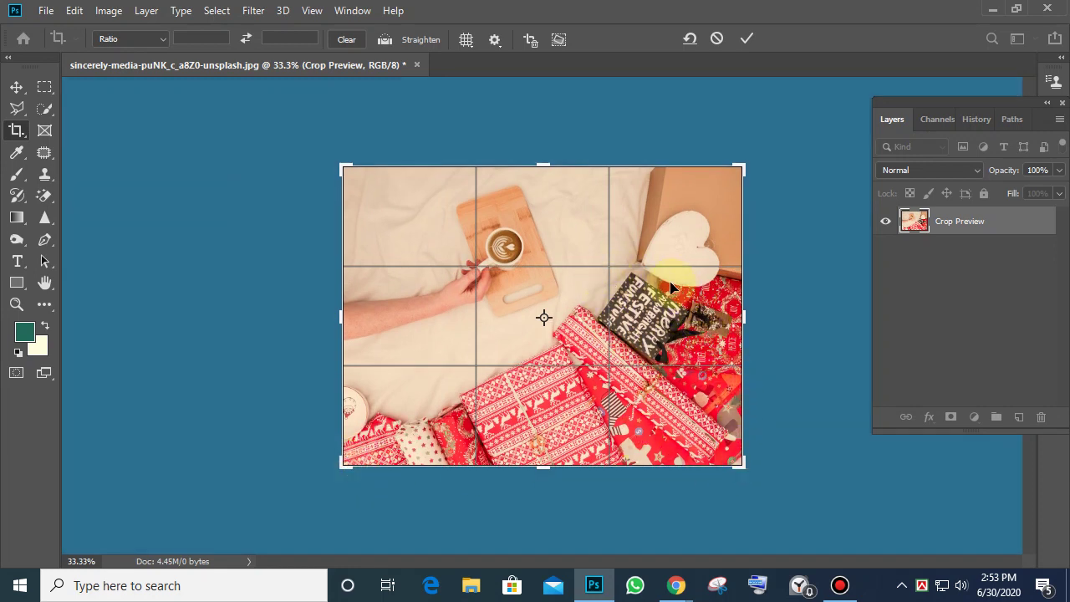
{"action": "left_click_drag", "start_coordinate": [734, 317], "coordinate": [701, 314]}
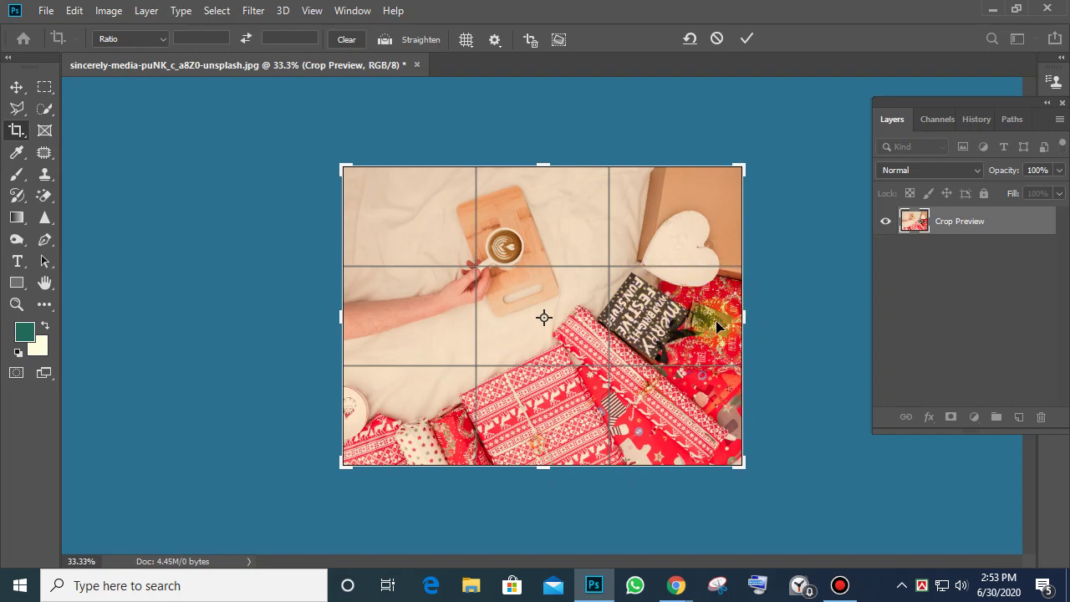
{"action": "left_click_drag", "start_coordinate": [717, 326], "coordinate": [694, 310]}
{"action": "key", "text": "Return"}
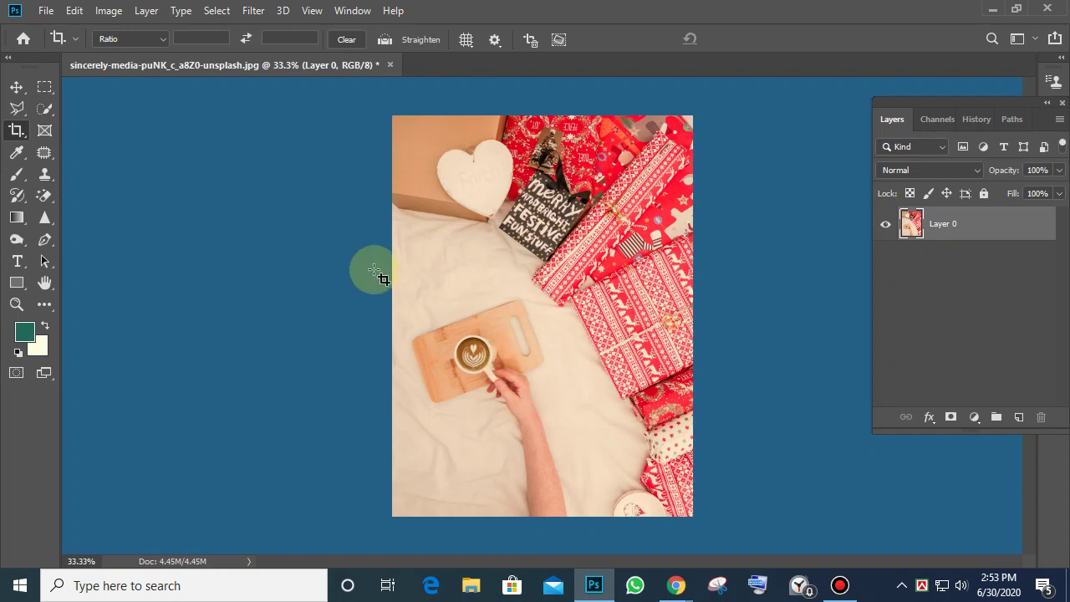
Open the portrait-format pocket watch photo from the Desktop folder image for editing, subfolder unsplash pic
{"action": "left_click", "coordinate": [46, 10]}
{"action": "left_click", "coordinate": [60, 46]}
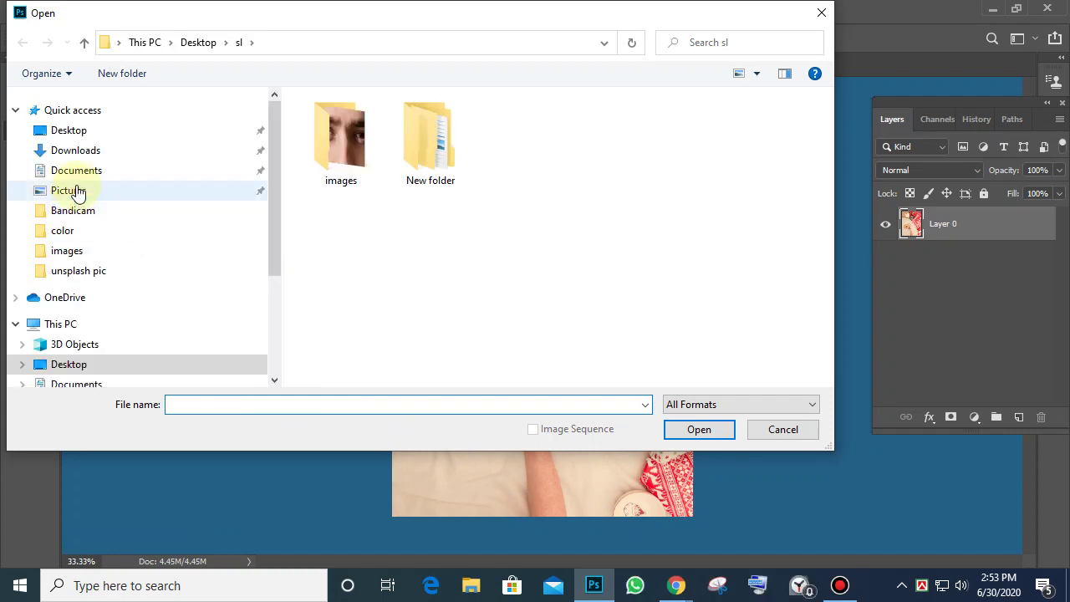
{"action": "left_click", "coordinate": [73, 132]}
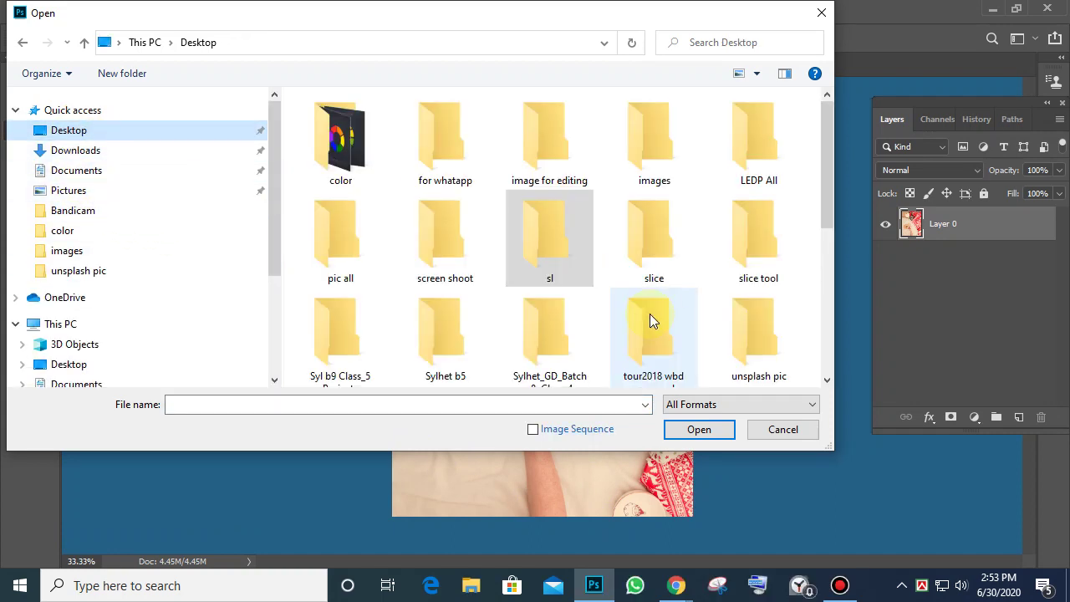
{"action": "double_click", "coordinate": [550, 148]}
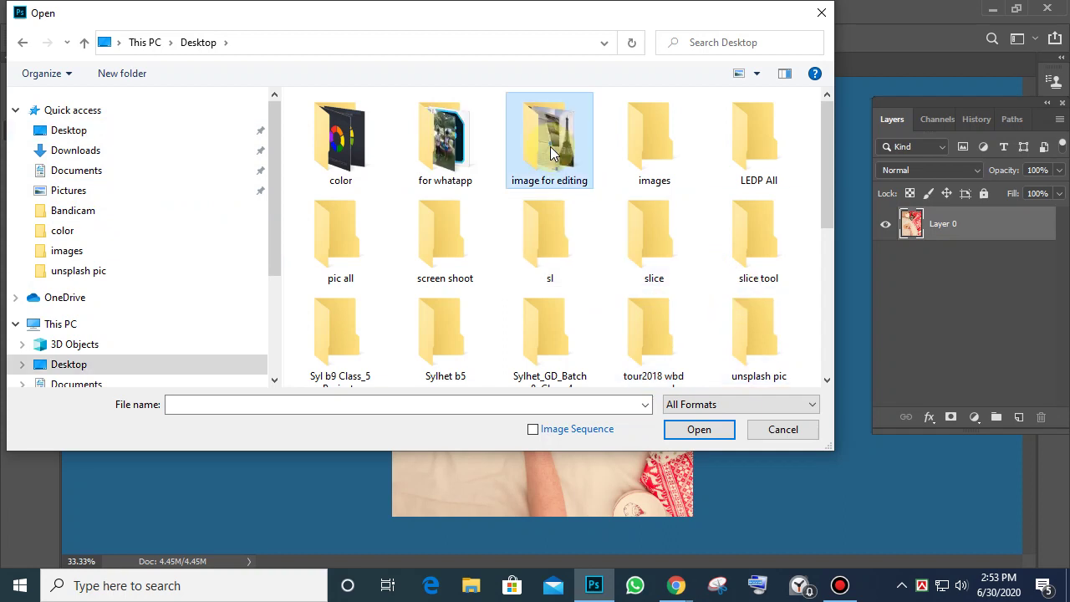
{"action": "double_click", "coordinate": [545, 150]}
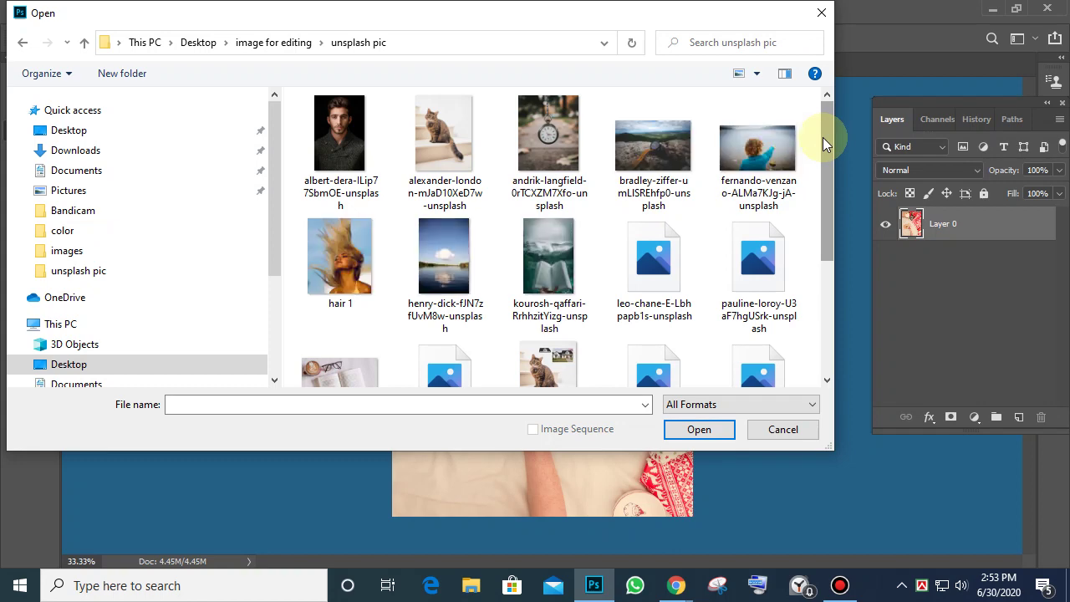
{"action": "double_click", "coordinate": [548, 126]}
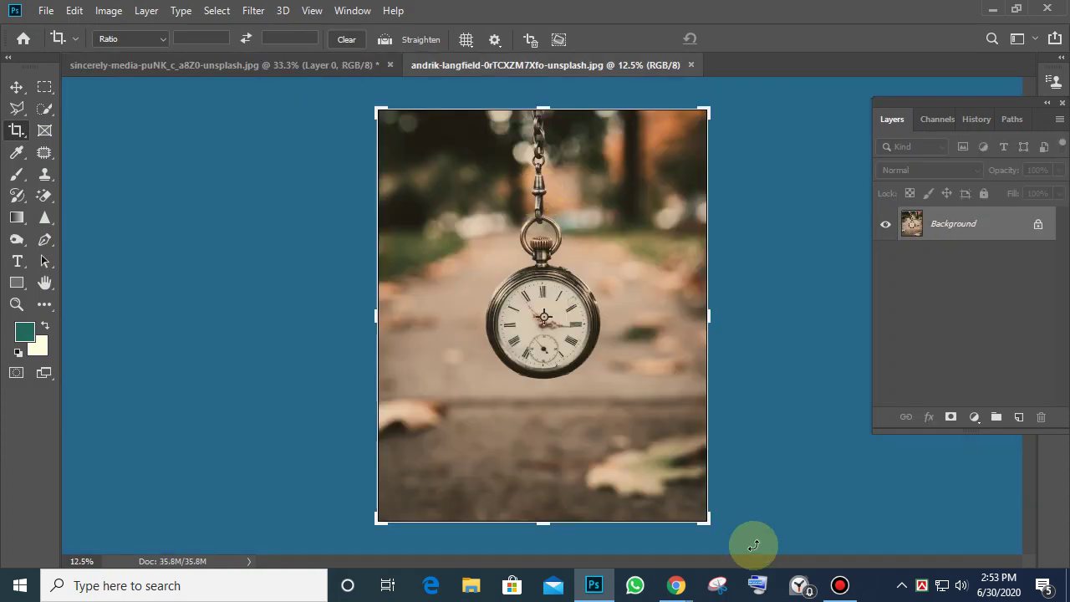
Try the Rule of Thirds overlay by shifting the photo right until the watch meets the right-hand third line, and apply the crop
{"action": "left_click", "coordinate": [466, 41]}
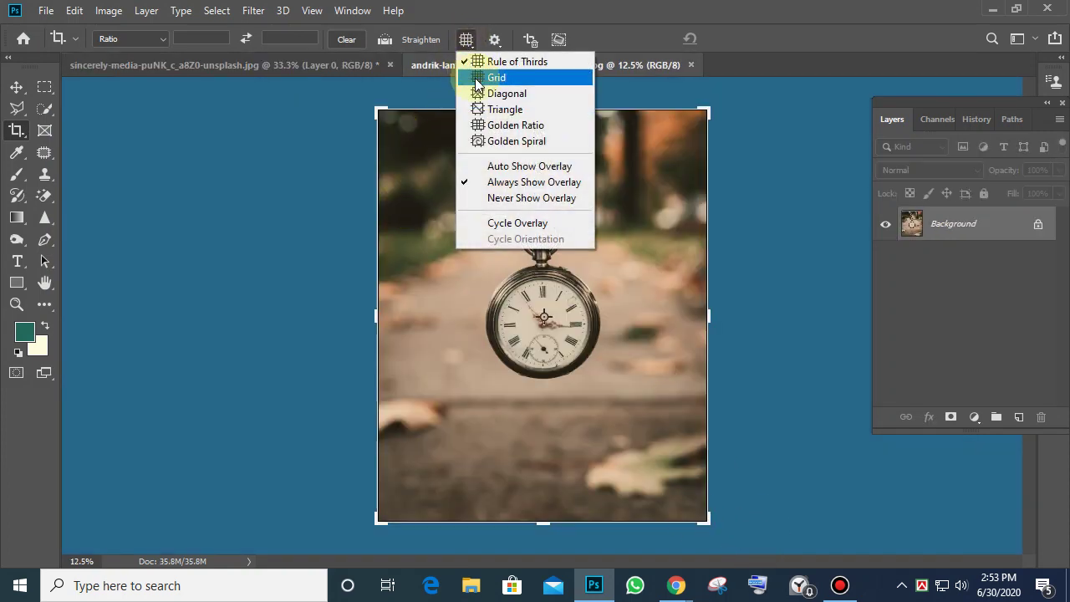
{"action": "left_click", "coordinate": [487, 60]}
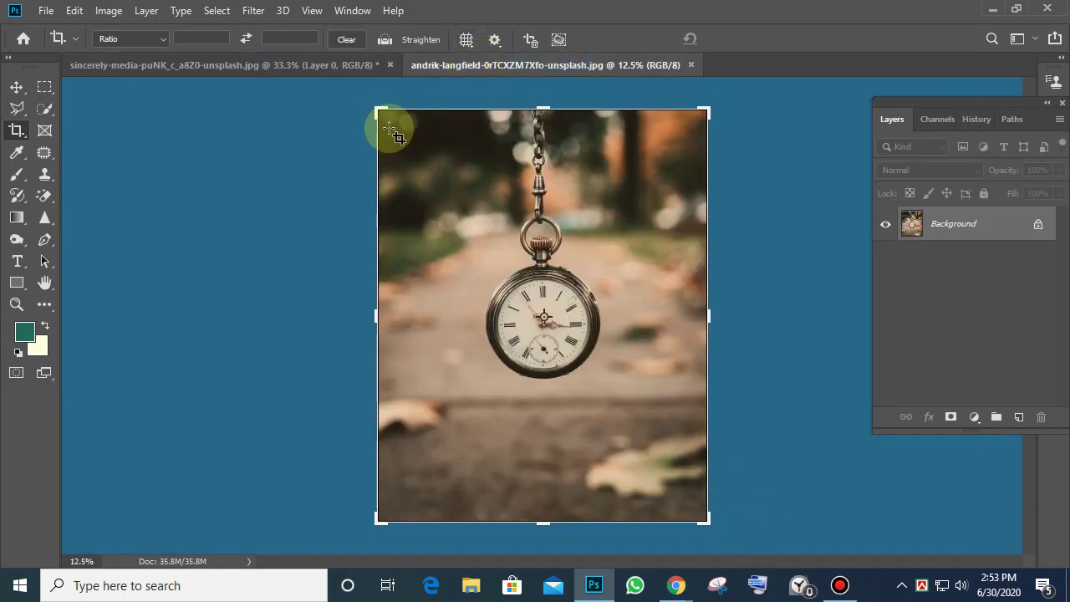
{"action": "left_click_drag", "start_coordinate": [380, 110], "coordinate": [377, 112]}
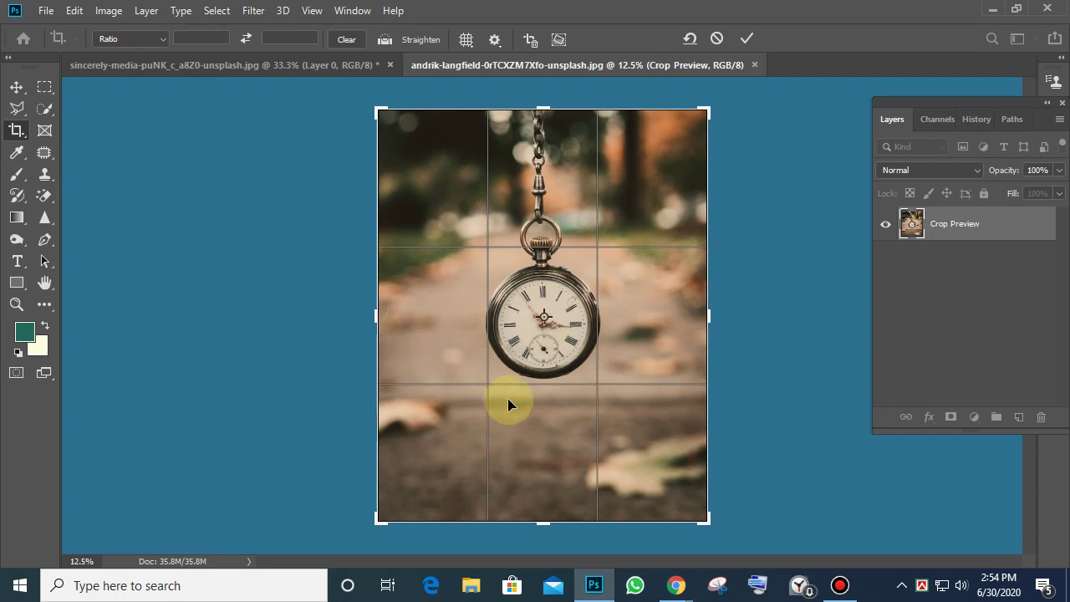
{"action": "left_click_drag", "start_coordinate": [543, 316], "coordinate": [621, 320]}
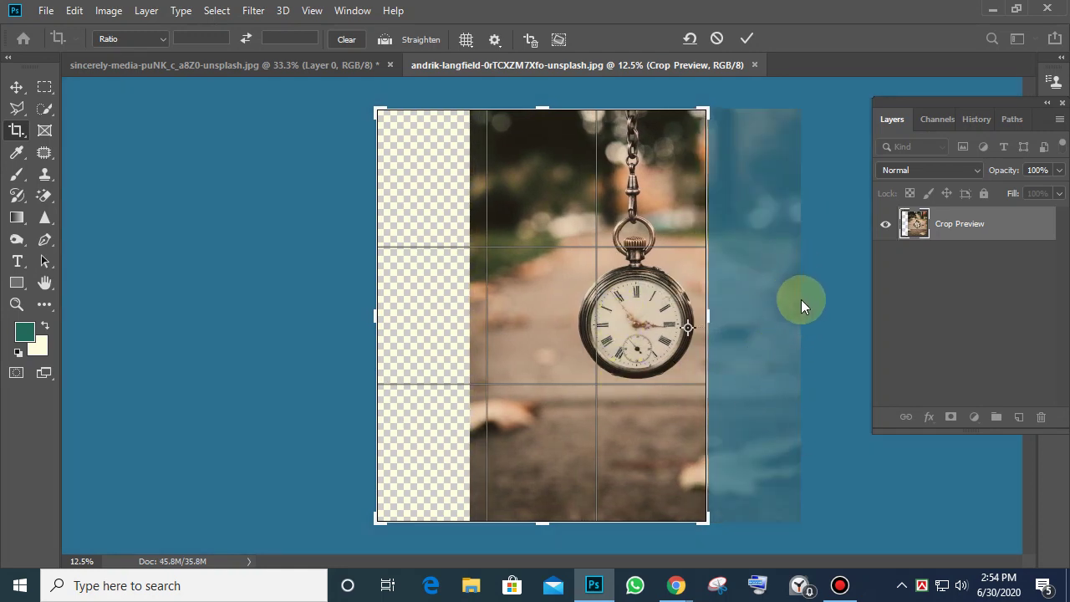
{"action": "key", "text": "Return"}
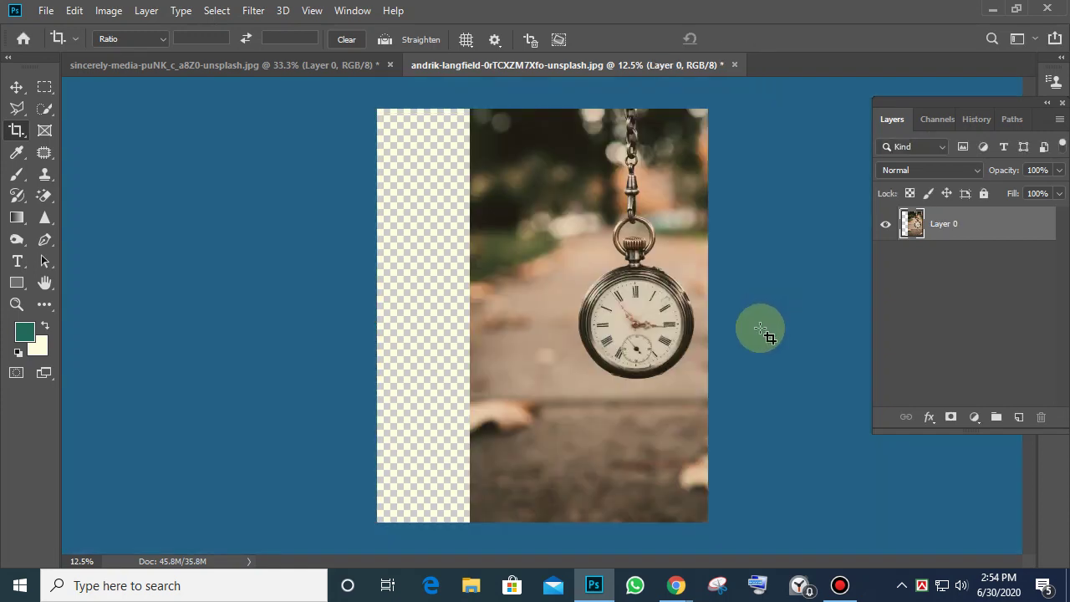
Try cropping off the transparent strip and the photo's bottom edge, and undo back to the original watch photo
{"action": "left_click", "coordinate": [493, 252]}
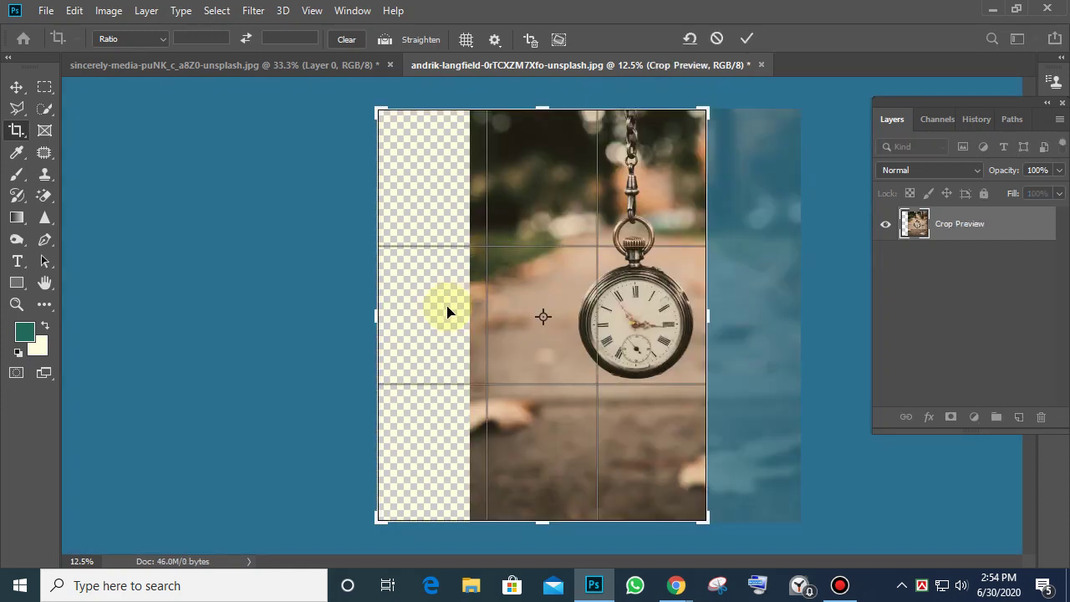
{"action": "left_click_drag", "start_coordinate": [379, 311], "coordinate": [427, 313]}
{"action": "mouse_move", "coordinate": [542, 524]}
{"action": "left_mouse_down"}
{"action": "mouse_move", "coordinate": [548, 478]}
{"action": "mouse_move", "coordinate": [545, 504]}
{"action": "left_mouse_up"}
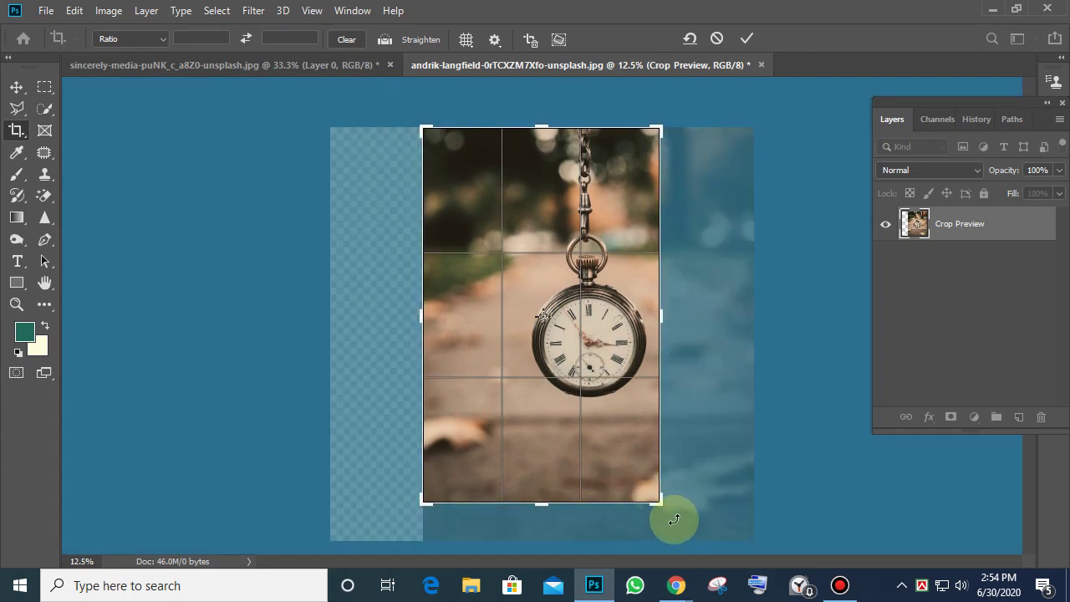
{"action": "key", "text": "Return"}
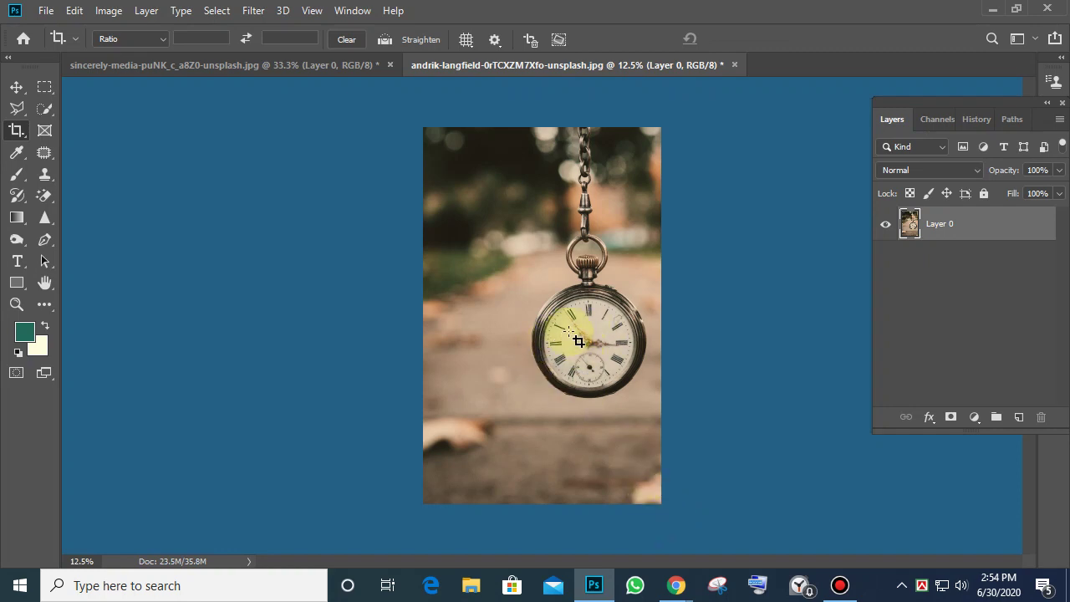
{"action": "left_click_drag", "start_coordinate": [577, 341], "coordinate": [701, 433]}
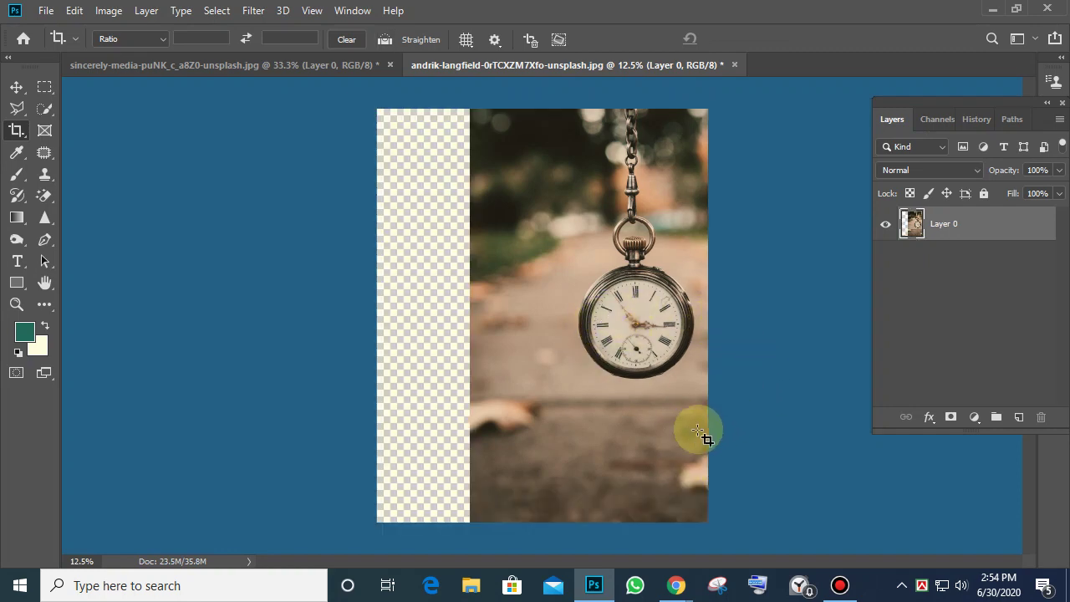
{"action": "key", "text": "ctrl+z"}
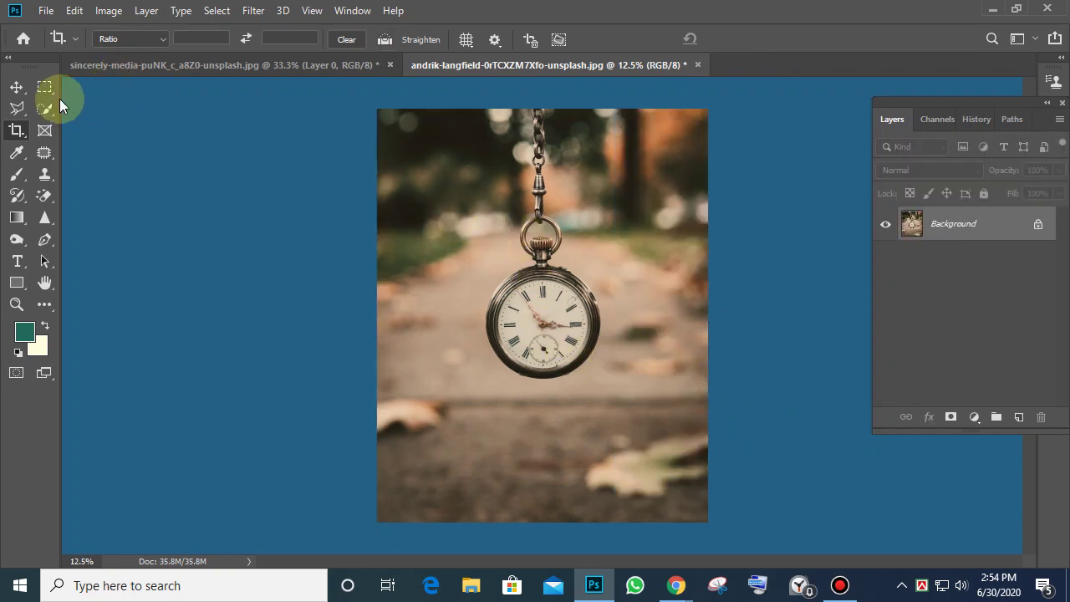
Try recomposing the watch photo with Crop again, shifting it horizontally toward the right-hand third line without vertical movement, and apply the crop
{"action": "left_click", "coordinate": [19, 92]}
{"action": "left_click", "coordinate": [477, 306]}
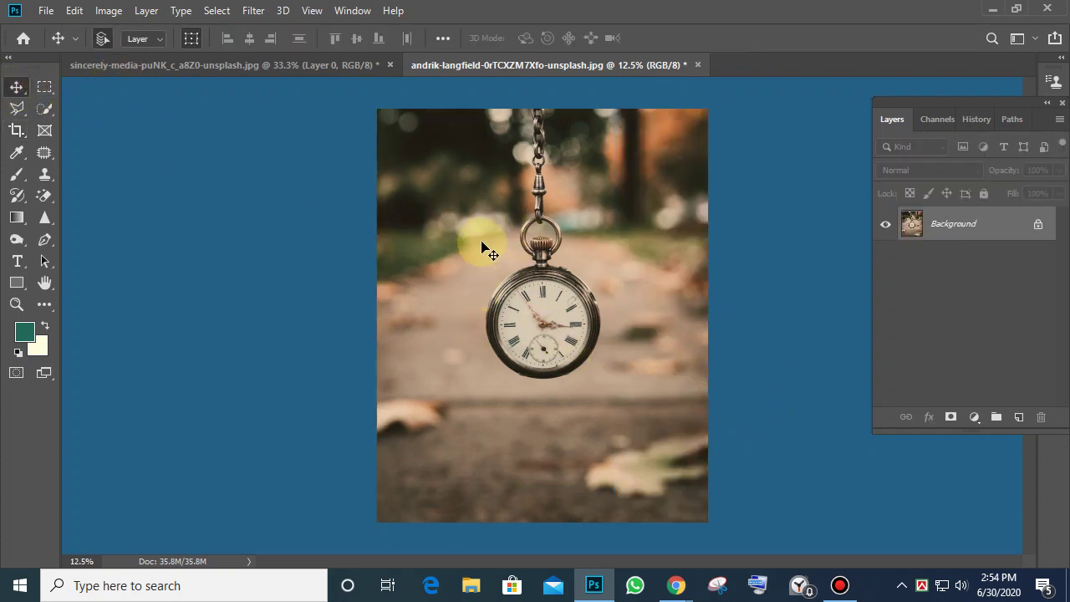
{"action": "left_click", "coordinate": [13, 129]}
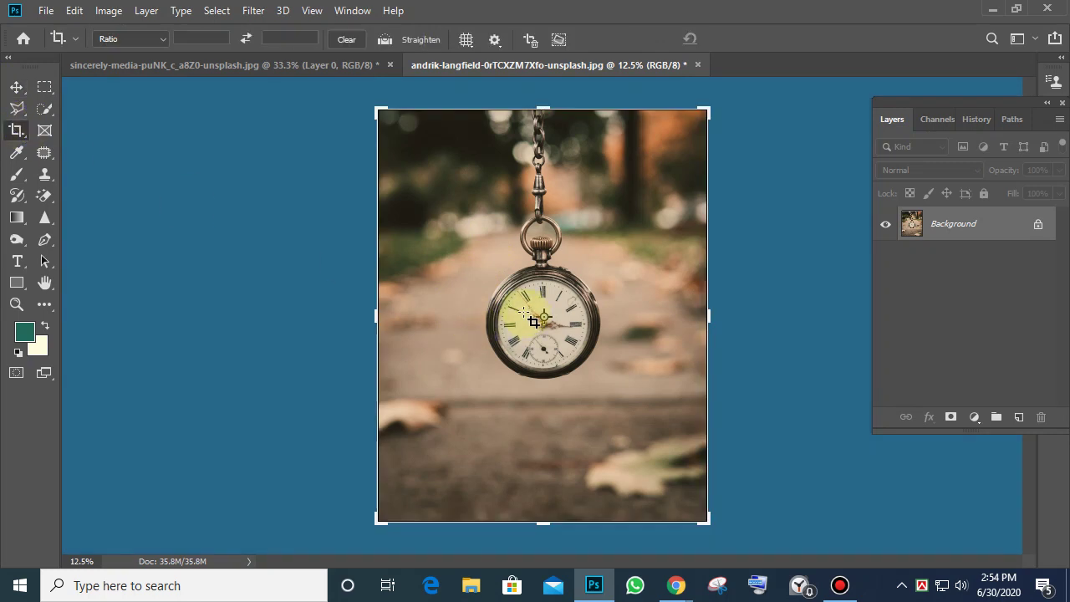
{"action": "left_click_drag", "start_coordinate": [518, 310], "coordinate": [614, 309]}
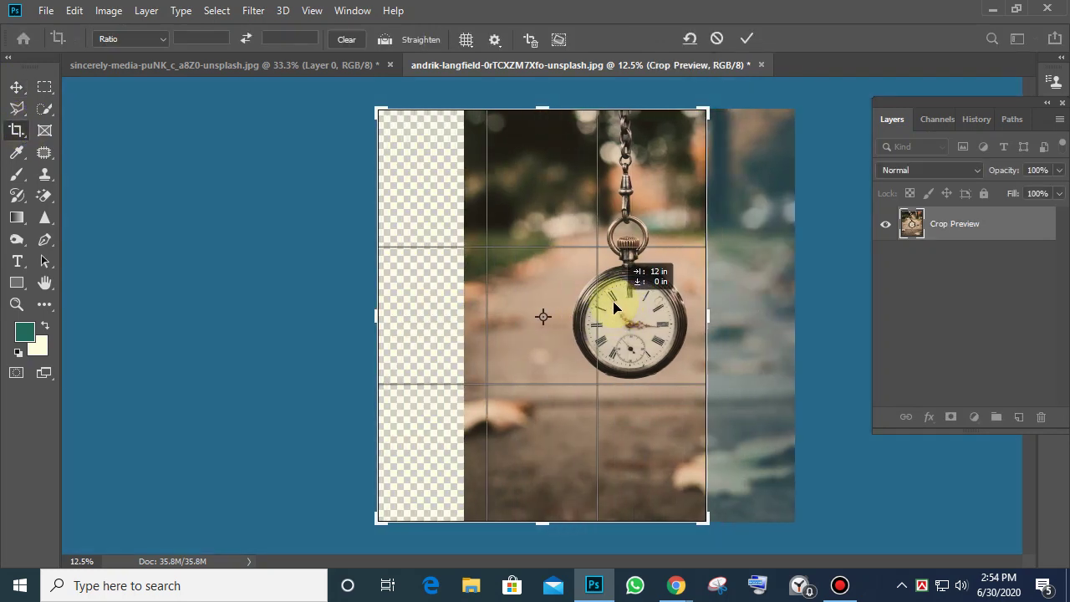
{"action": "mouse_move", "coordinate": [614, 309]}
{"action": "left_mouse_down"}
{"action": "mouse_move", "coordinate": [602, 303]}
{"action": "mouse_move", "coordinate": [635, 306]}
{"action": "mouse_move", "coordinate": [607, 305]}
{"action": "left_mouse_up"}
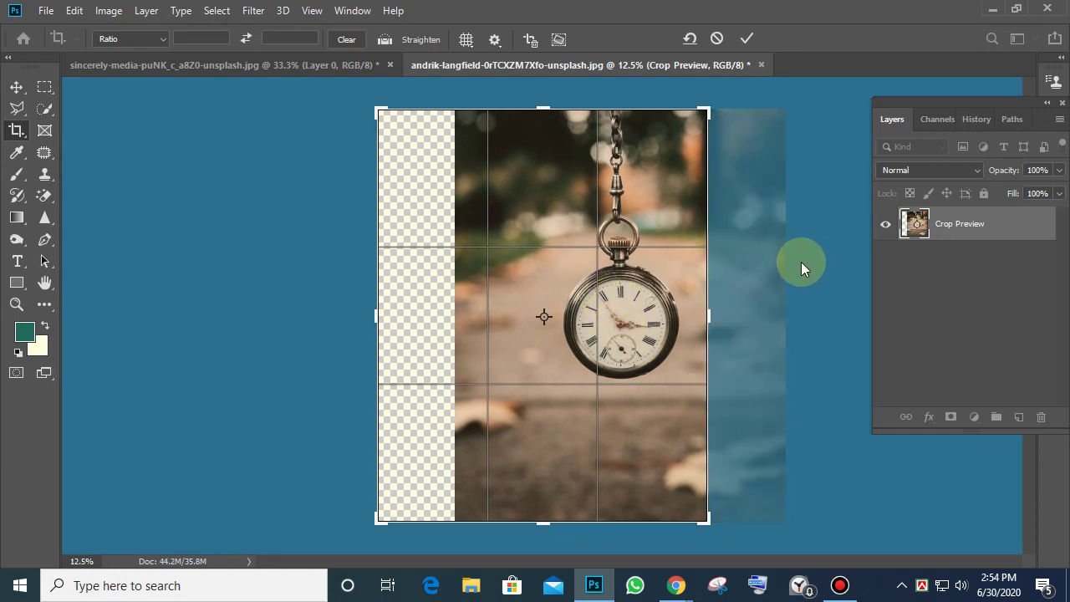
{"action": "key", "text": "Return"}
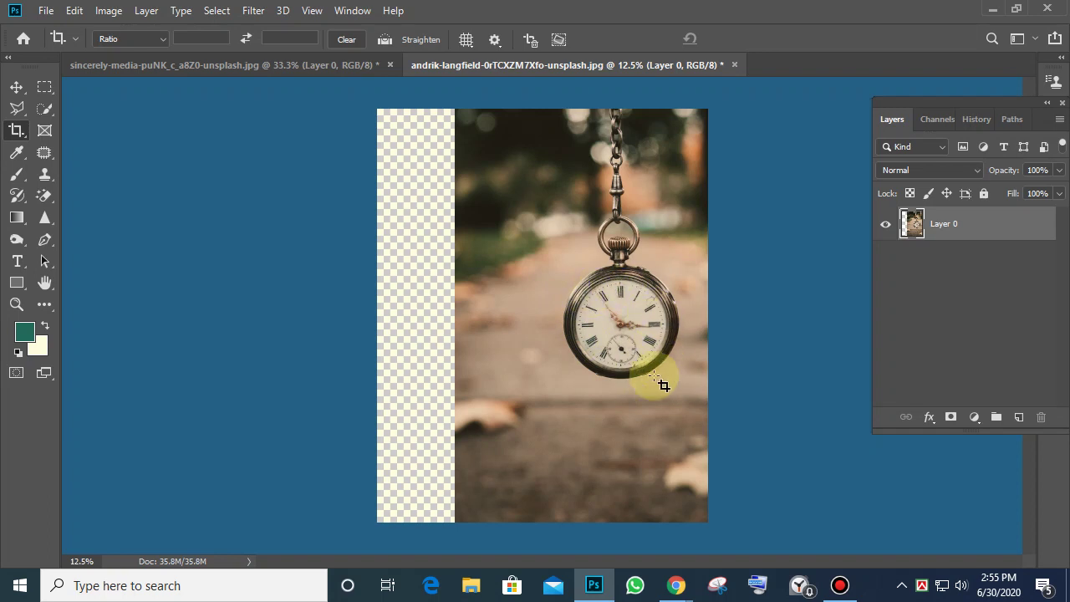
Undo the last crop and show the Grid overlay on a crop frame covering the whole watch photo
{"action": "left_click", "coordinate": [467, 42]}
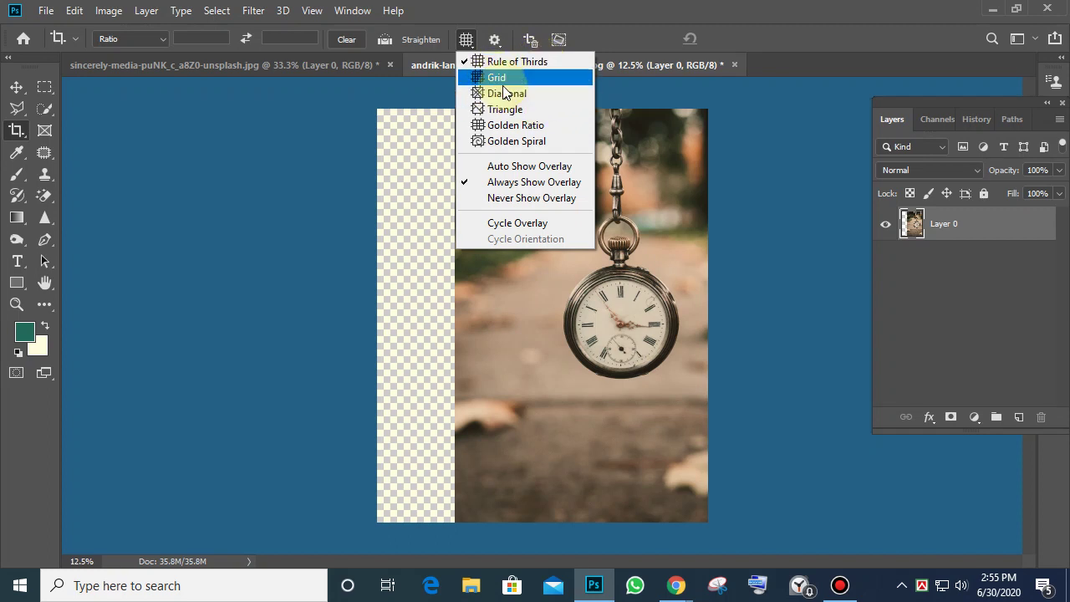
{"action": "left_click", "coordinate": [603, 358]}
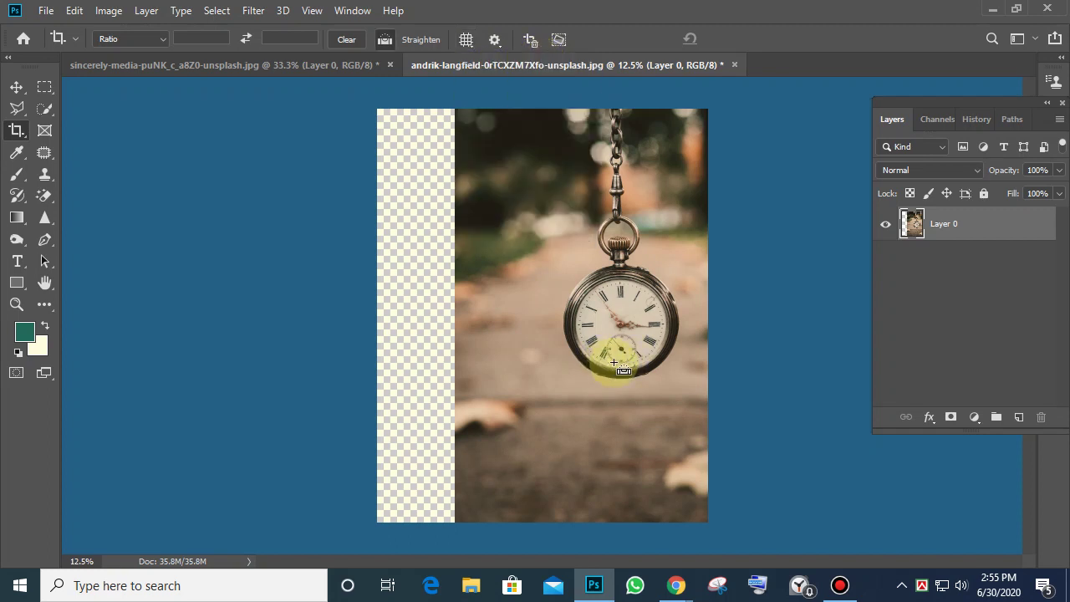
{"action": "key", "text": "Escape"}
{"action": "left_click", "coordinate": [465, 40]}
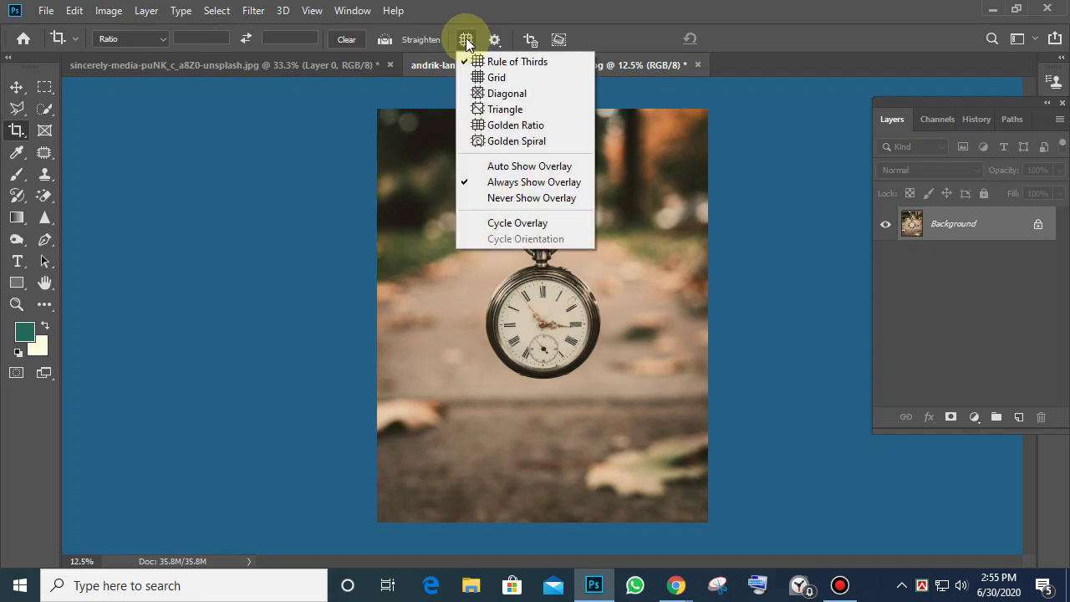
{"action": "left_click", "coordinate": [508, 78]}
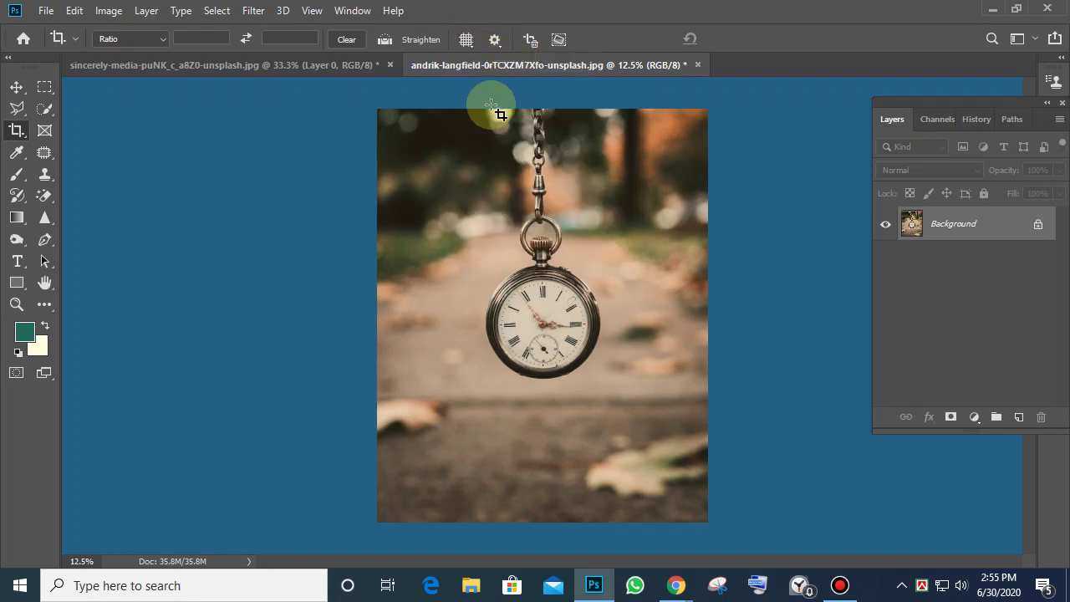
{"action": "left_click", "coordinate": [422, 140]}
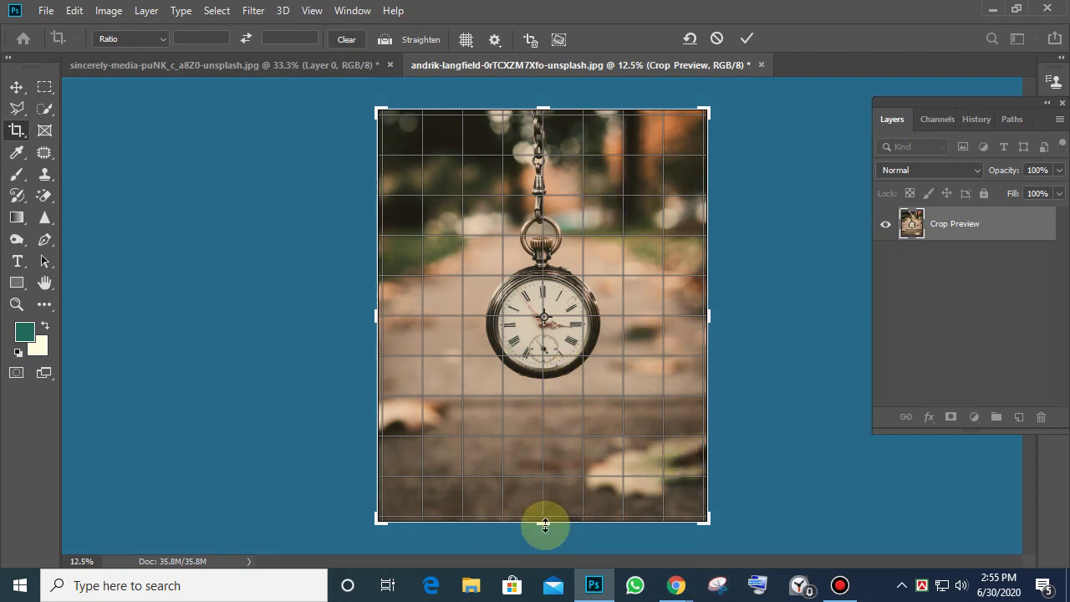
Resize the Grid crop frame from its bottom, top and right sides and lower-right corner until it frames the watch closely
{"action": "left_click_drag", "start_coordinate": [544, 525], "coordinate": [550, 473]}
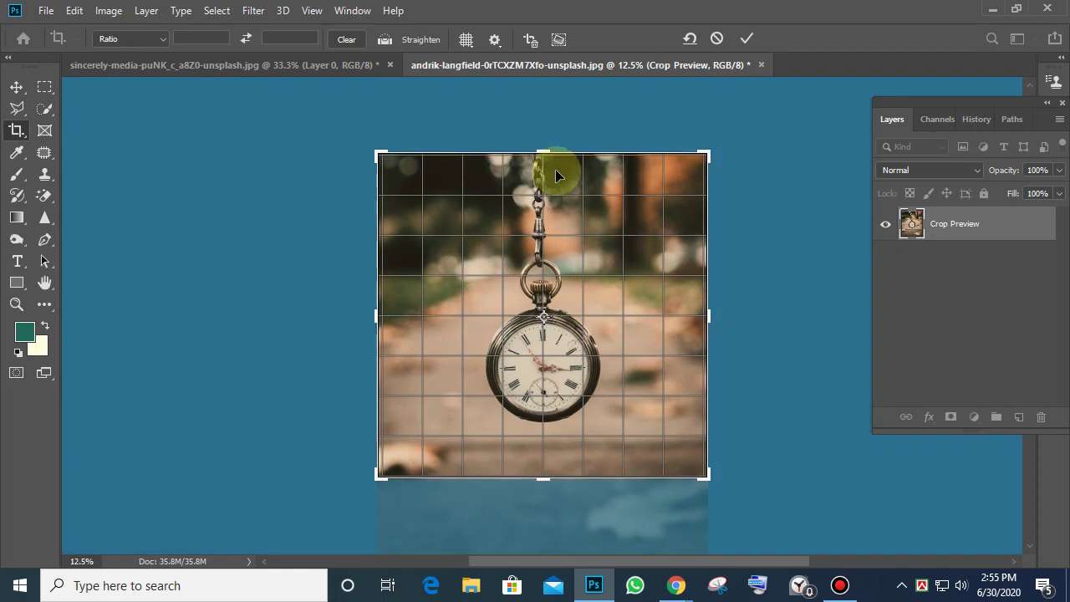
{"action": "left_click_drag", "start_coordinate": [544, 151], "coordinate": [544, 177]}
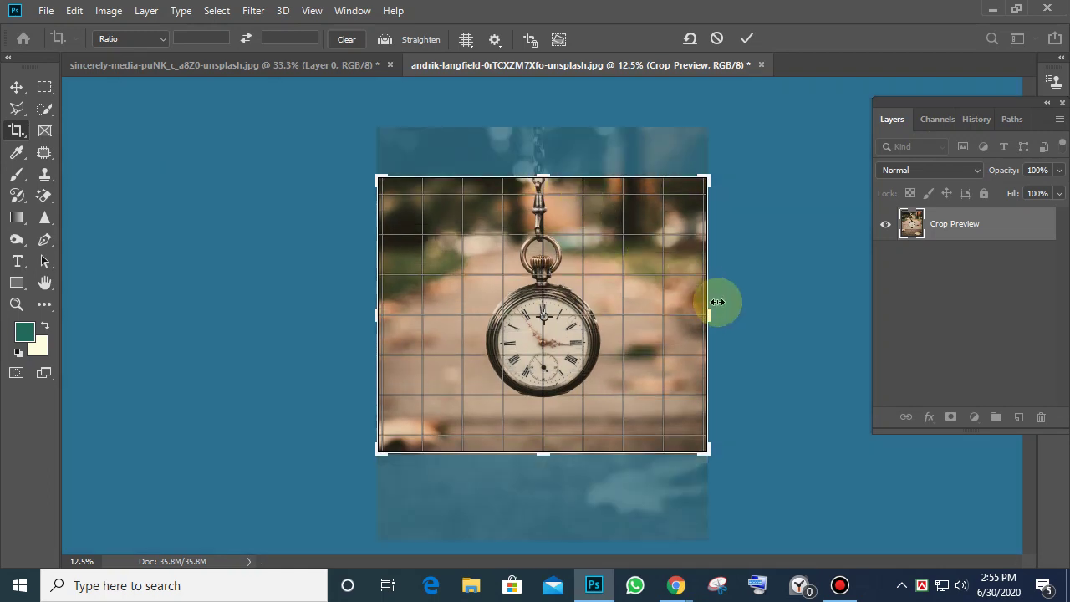
{"action": "left_click_drag", "start_coordinate": [709, 313], "coordinate": [741, 314]}
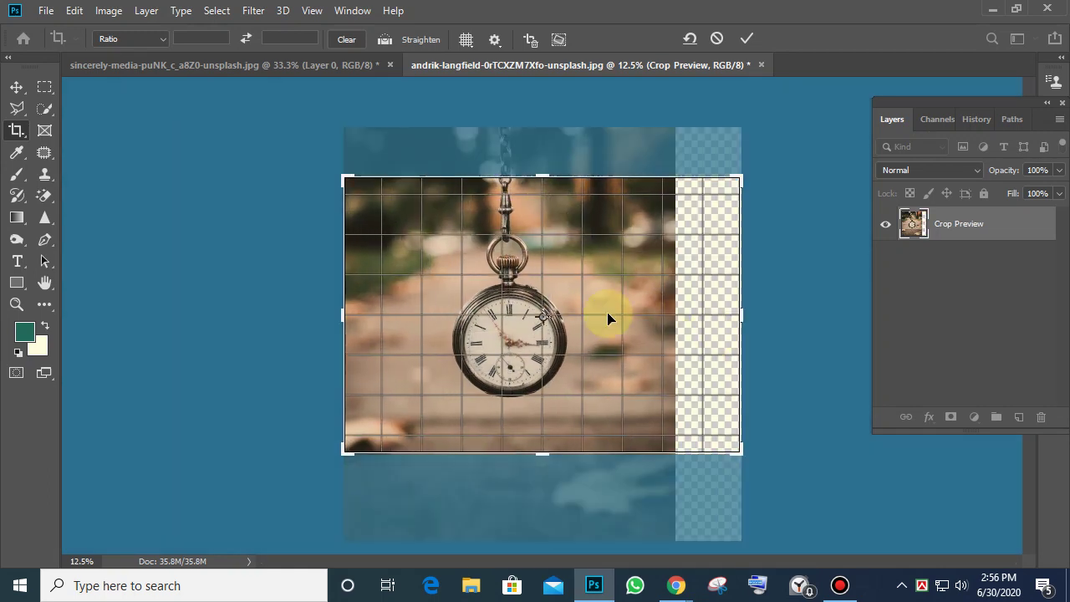
{"action": "left_click_drag", "start_coordinate": [528, 336], "coordinate": [474, 242]}
{"action": "left_click_drag", "start_coordinate": [459, 343], "coordinate": [529, 335]}
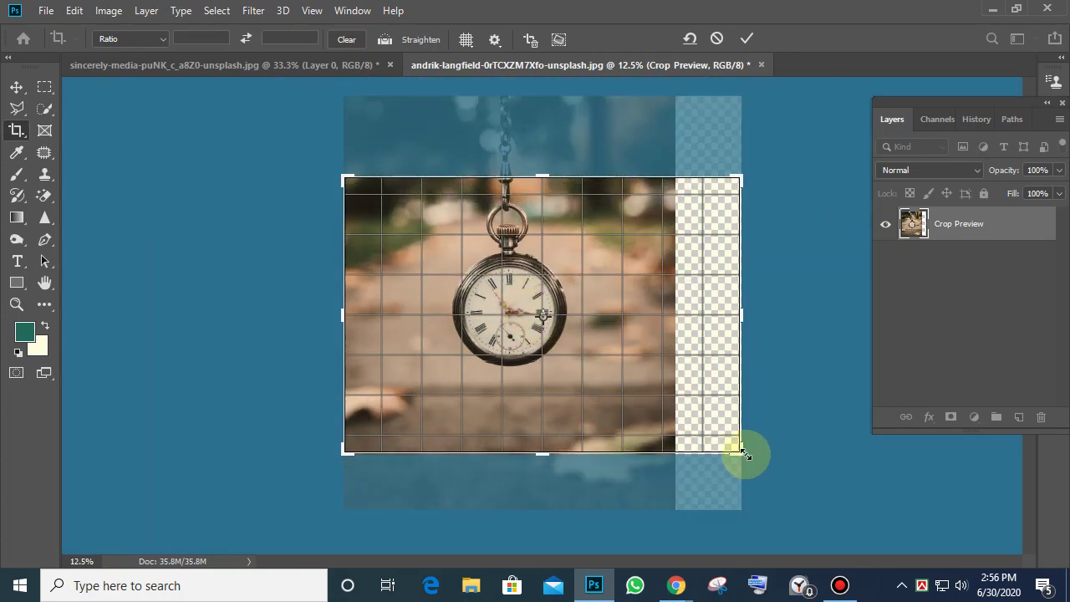
{"action": "left_click_drag", "start_coordinate": [739, 450], "coordinate": [667, 420]}
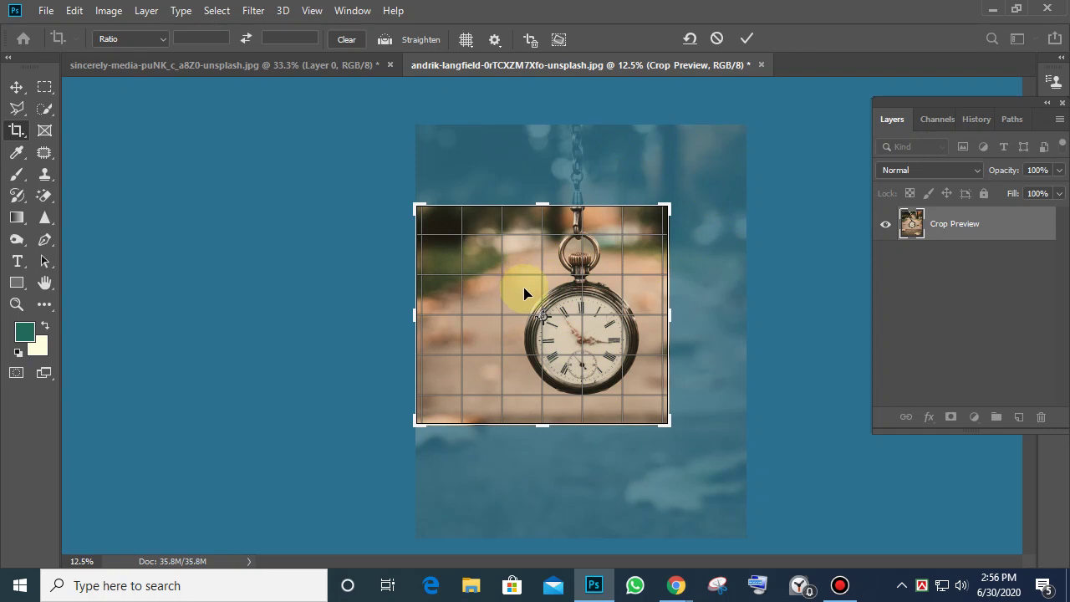
Reposition the photo within the Grid frame to centre the watch, and narrow the frame slightly from its lower-right corner
{"action": "left_click_drag", "start_coordinate": [525, 294], "coordinate": [460, 209]}
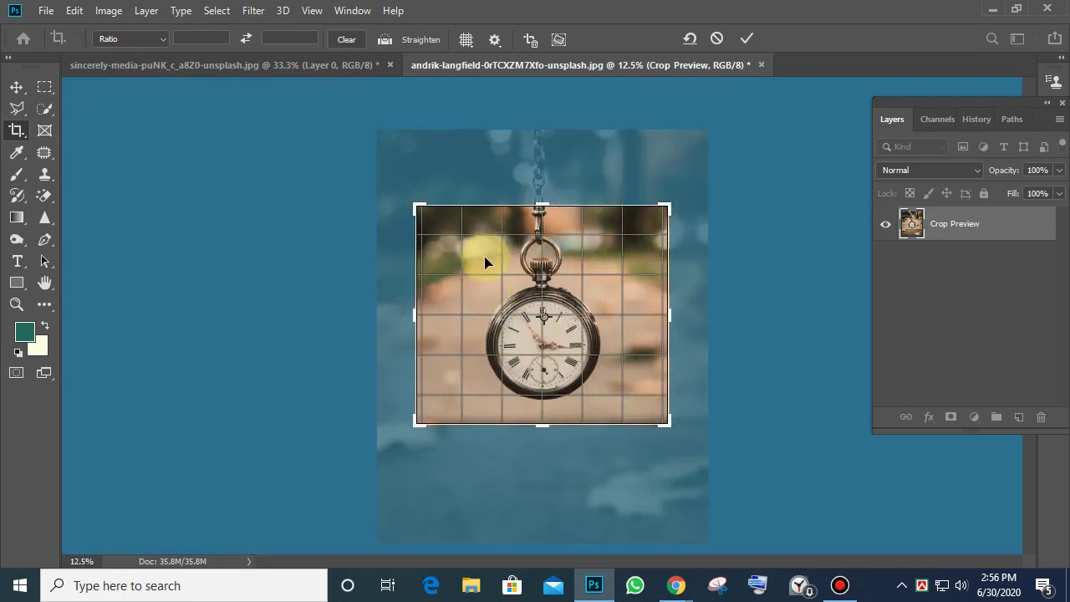
{"action": "left_click_drag", "start_coordinate": [485, 262], "coordinate": [476, 292]}
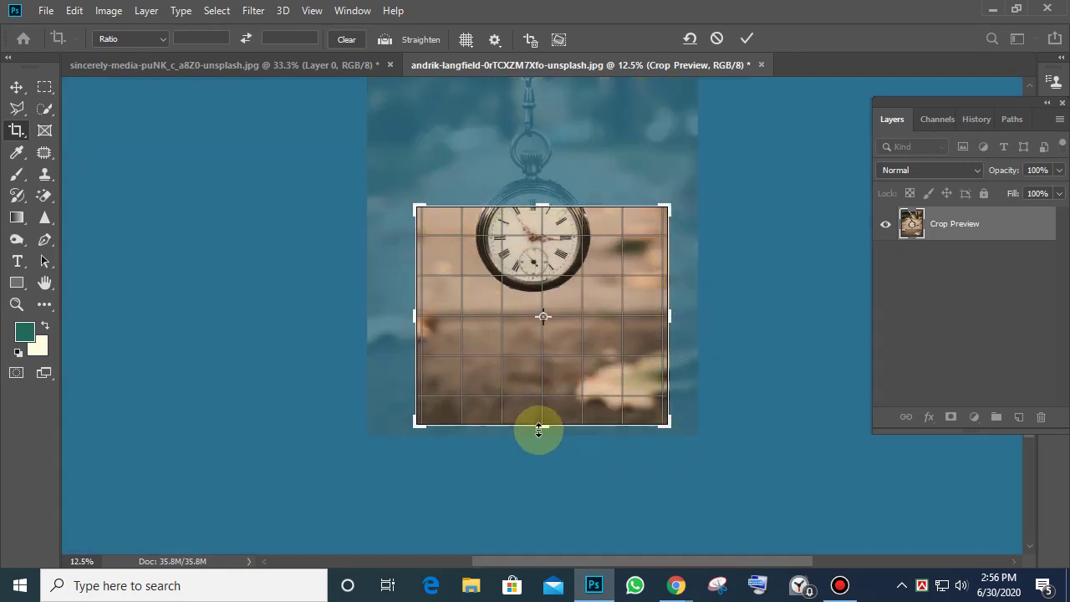
{"action": "left_click_drag", "start_coordinate": [520, 413], "coordinate": [521, 487]}
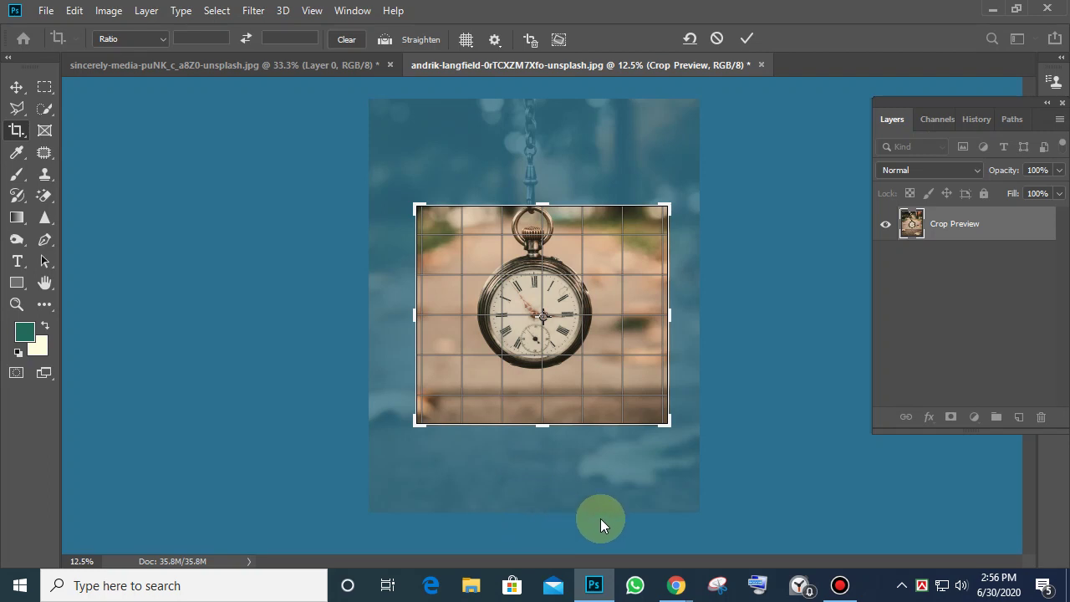
{"action": "left_click_drag", "start_coordinate": [598, 276], "coordinate": [626, 334]}
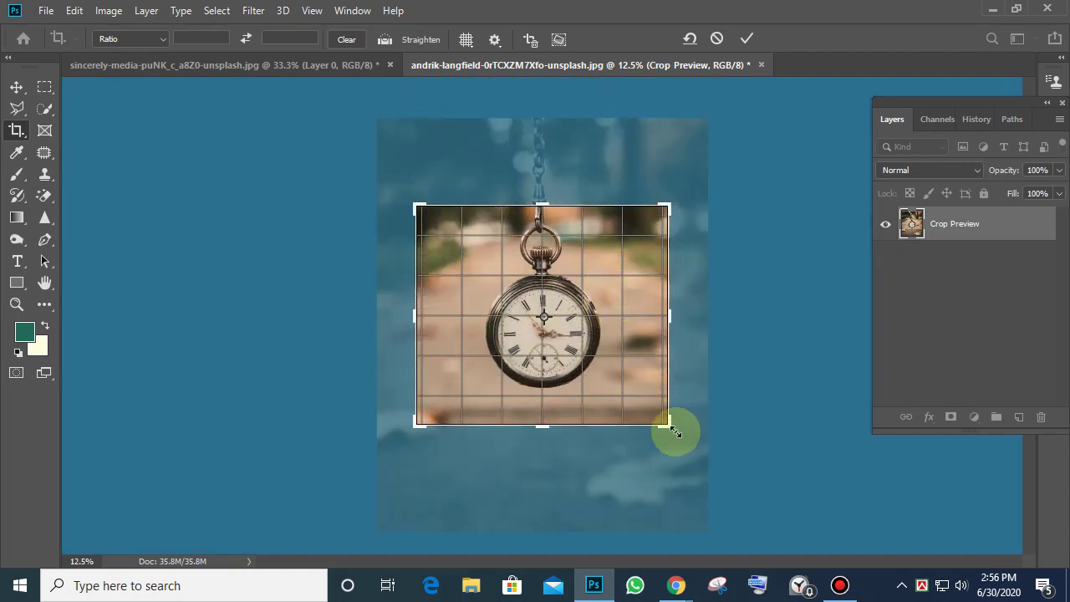
{"action": "left_click_drag", "start_coordinate": [675, 430], "coordinate": [645, 422]}
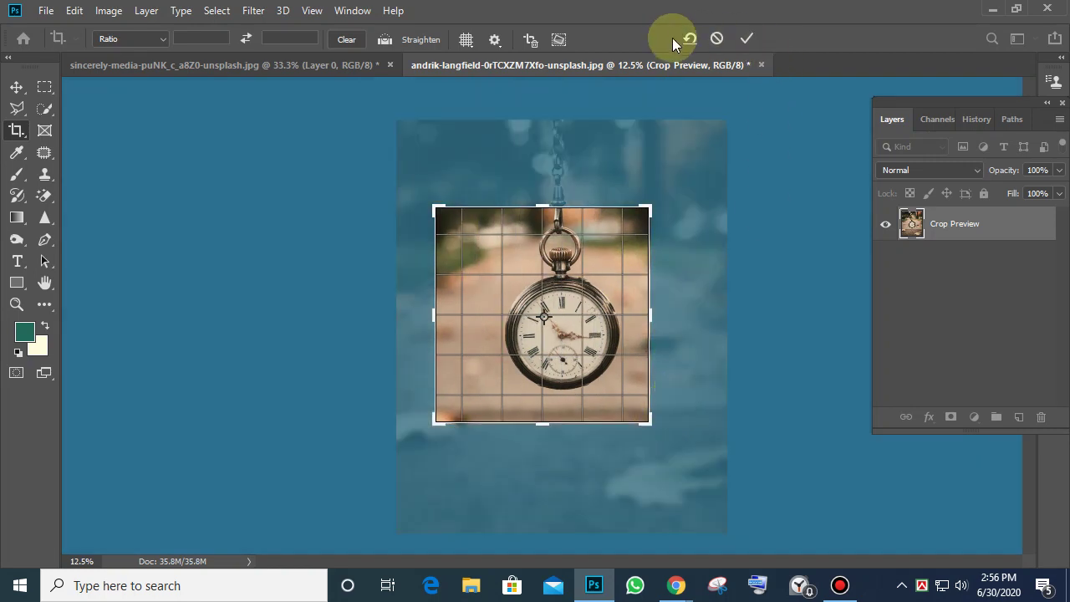
Cancel the pending Grid crop around the watch
{"action": "left_click", "coordinate": [718, 39]}
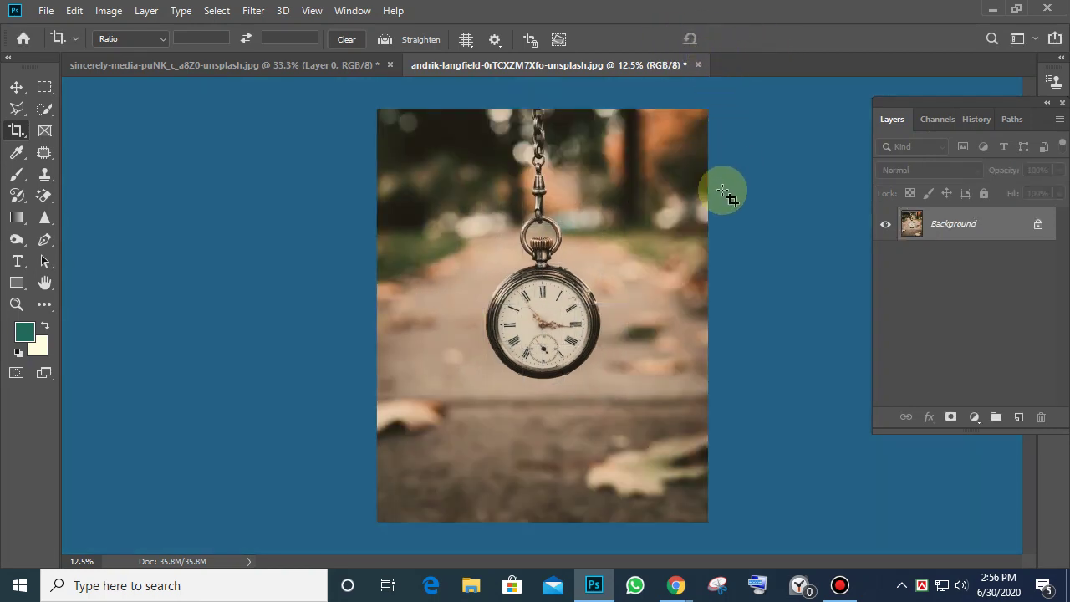
Look through the participant list of the Google Meet call, and return to Photoshop
{"action": "left_click", "coordinate": [677, 587]}
{"action": "left_click", "coordinate": [614, 511]}
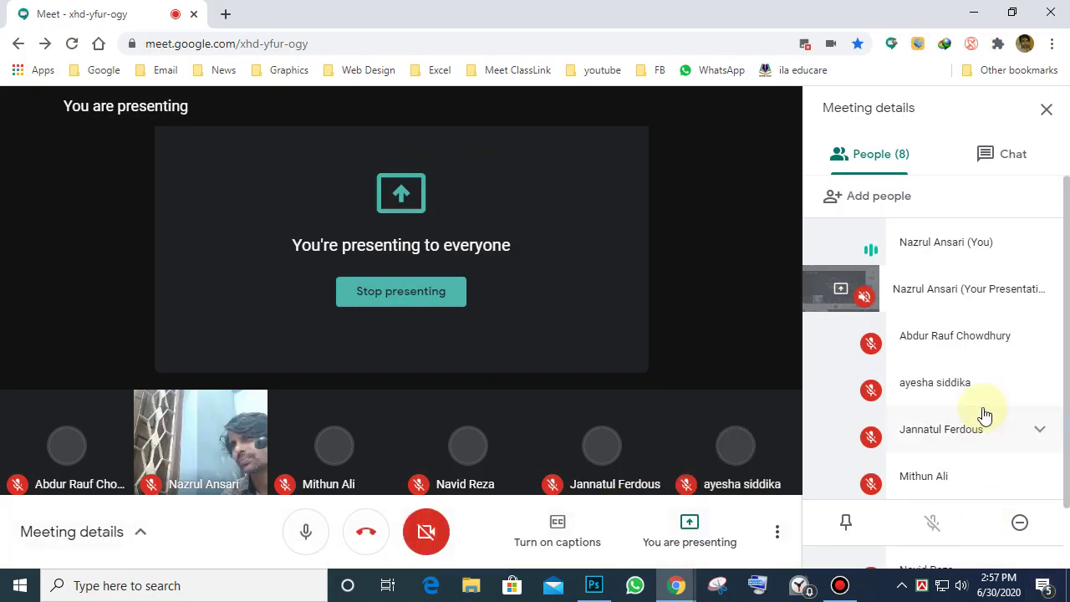
{"action": "scroll", "coordinate": [984, 415], "scroll_direction": "down", "scroll_amount": 1}
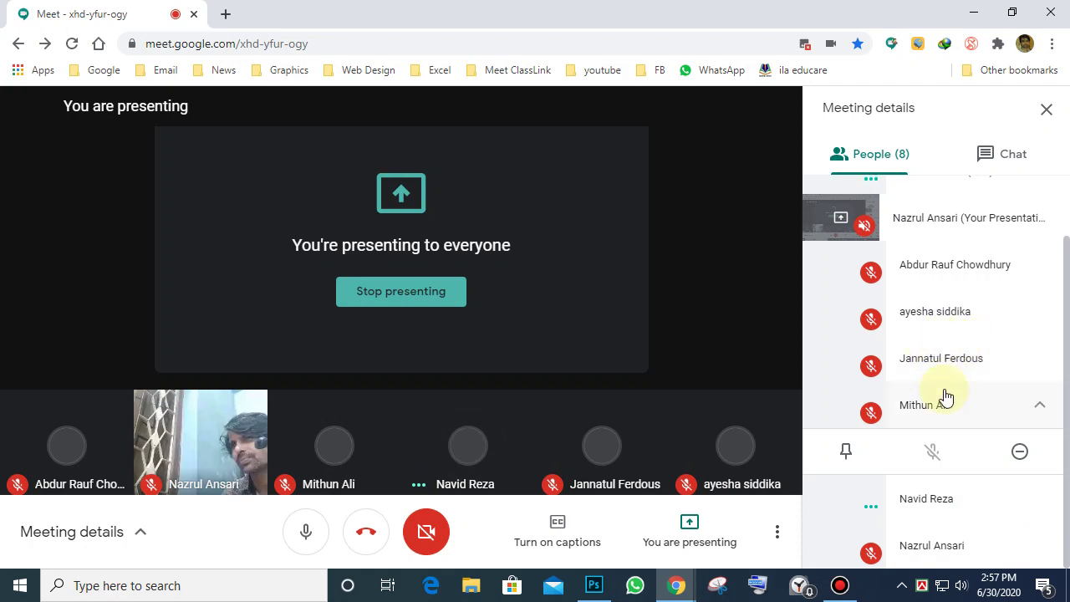
{"action": "left_click", "coordinate": [975, 17]}
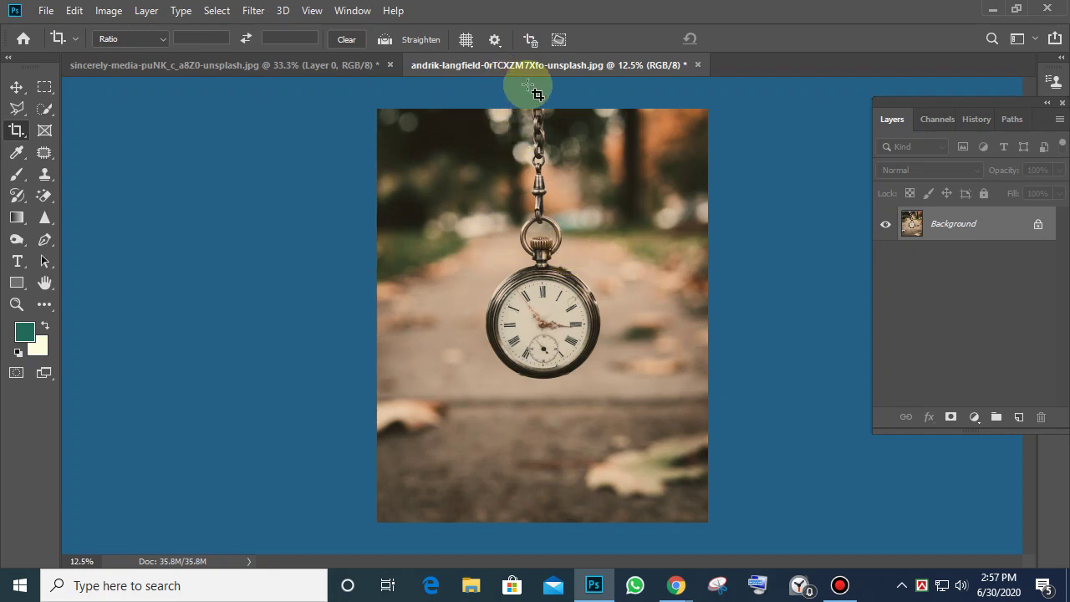
Extend the crop frame past the watch photo on all sides and apply it, adding transparent canvas around the photo
{"action": "left_click", "coordinate": [382, 109]}
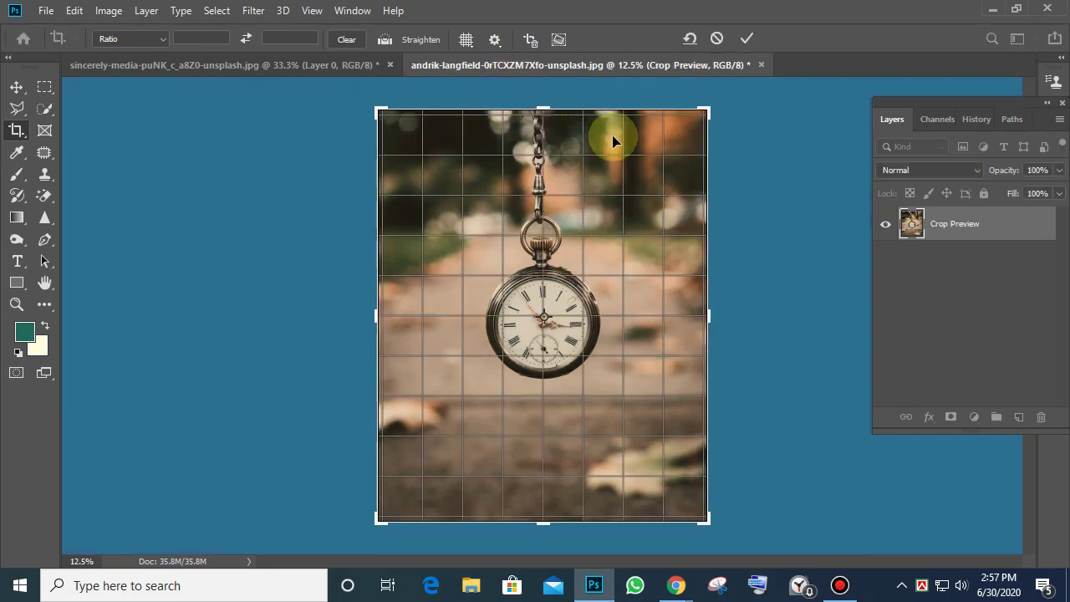
{"action": "key", "text": "ctrl+minus"}
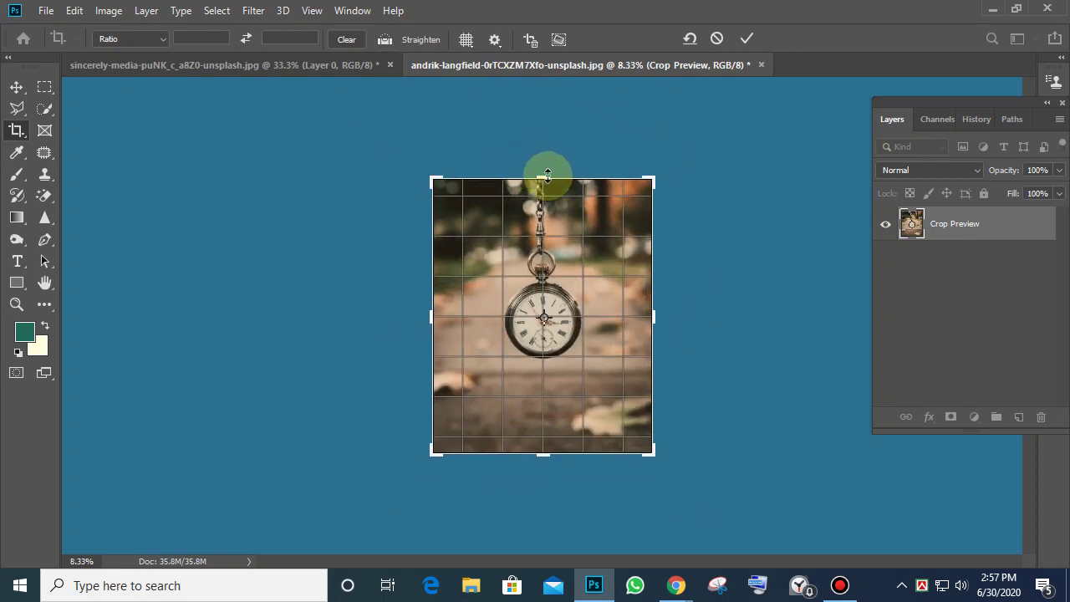
{"action": "left_click_drag", "start_coordinate": [547, 177], "coordinate": [545, 156]}
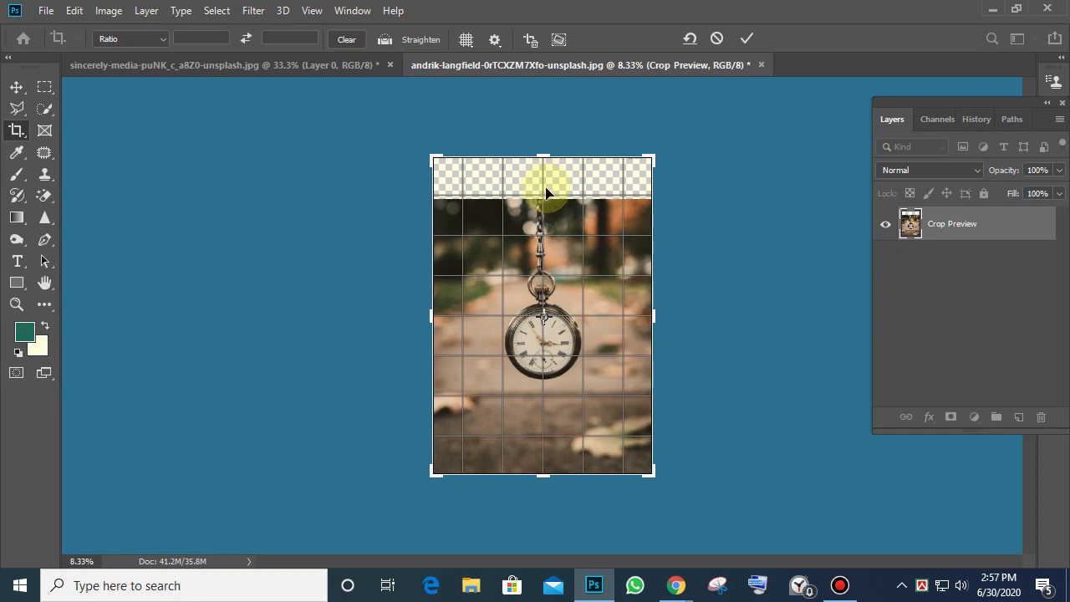
{"action": "left_click_drag", "start_coordinate": [431, 322], "coordinate": [407, 319]}
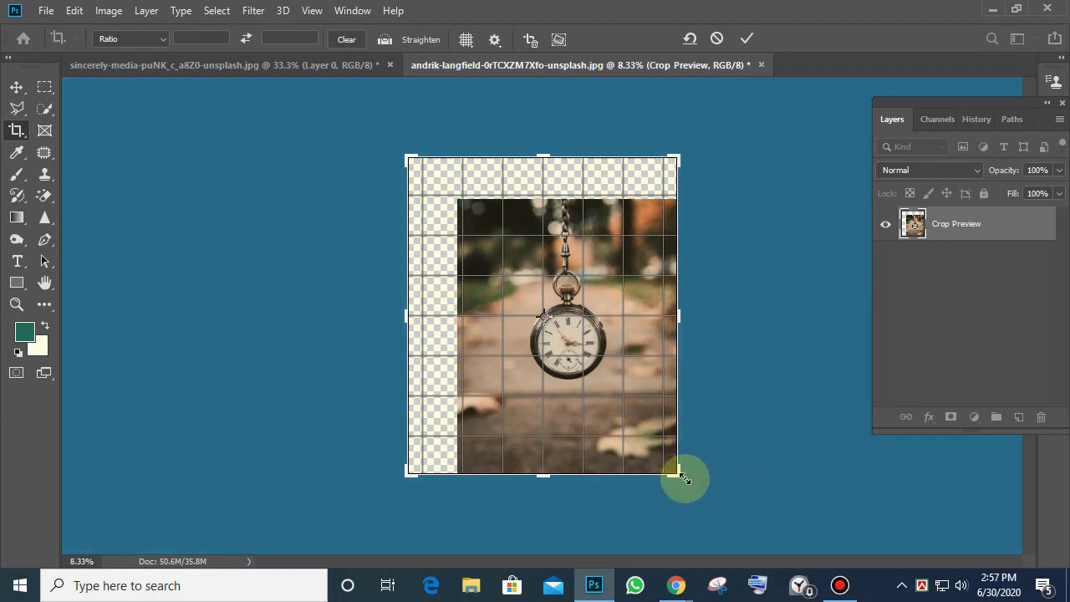
{"action": "left_click_drag", "start_coordinate": [683, 478], "coordinate": [709, 494]}
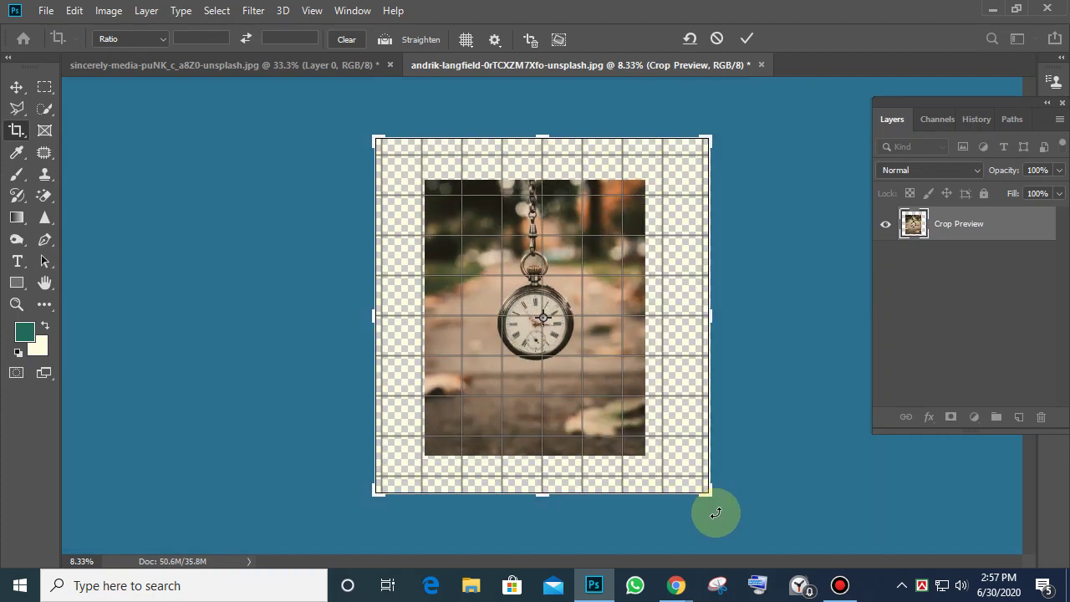
{"action": "left_click", "coordinate": [16, 87]}
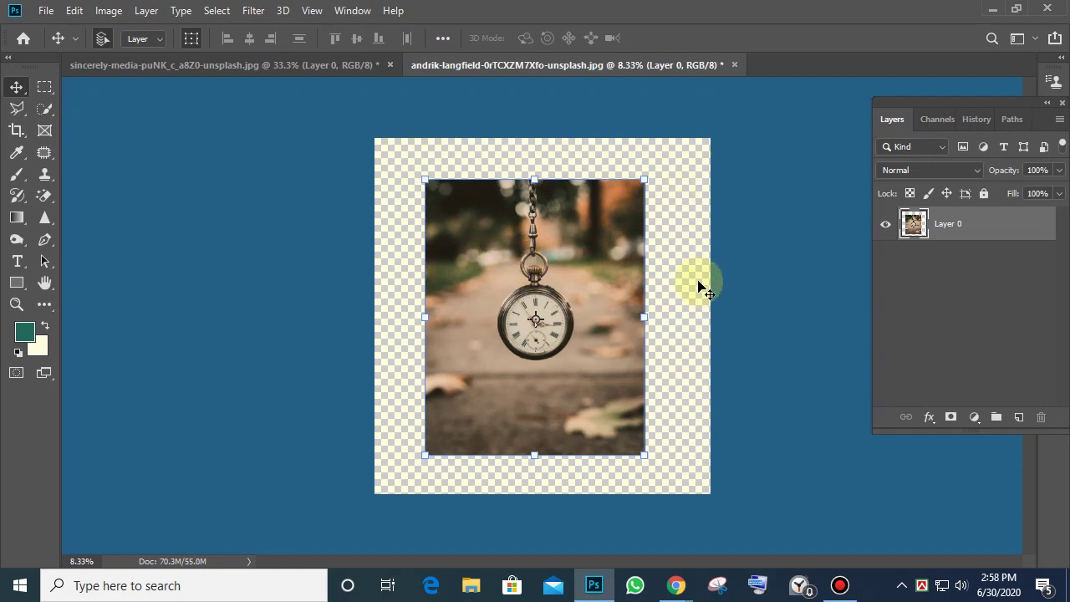
Try rotating the watch layer to -0.34° within the enlarged canvas
{"action": "left_click_drag", "start_coordinate": [658, 185], "coordinate": [641, 162]}
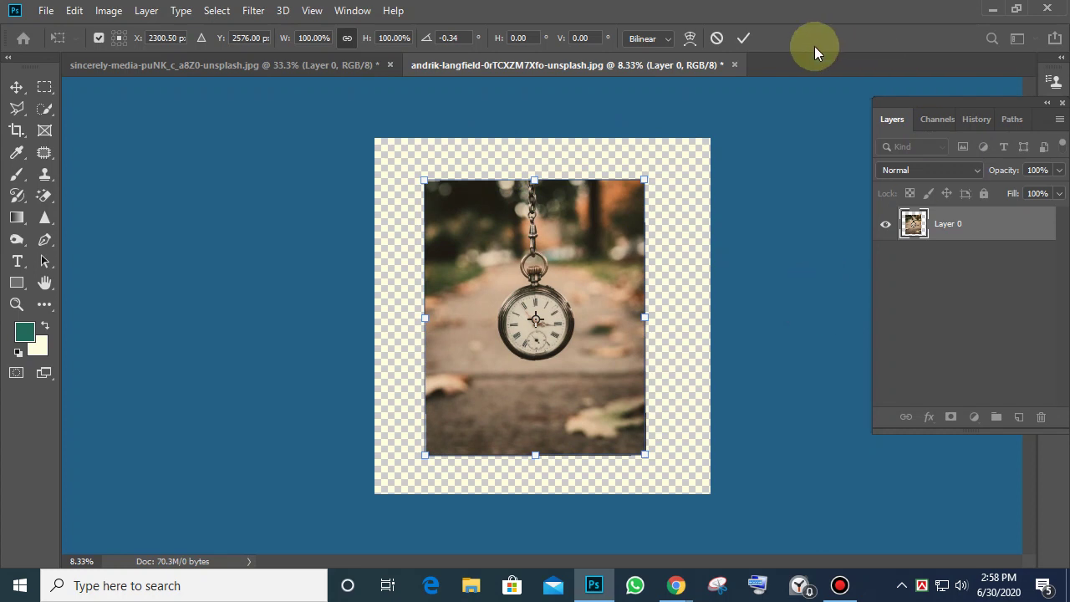
{"action": "key", "text": "Return"}
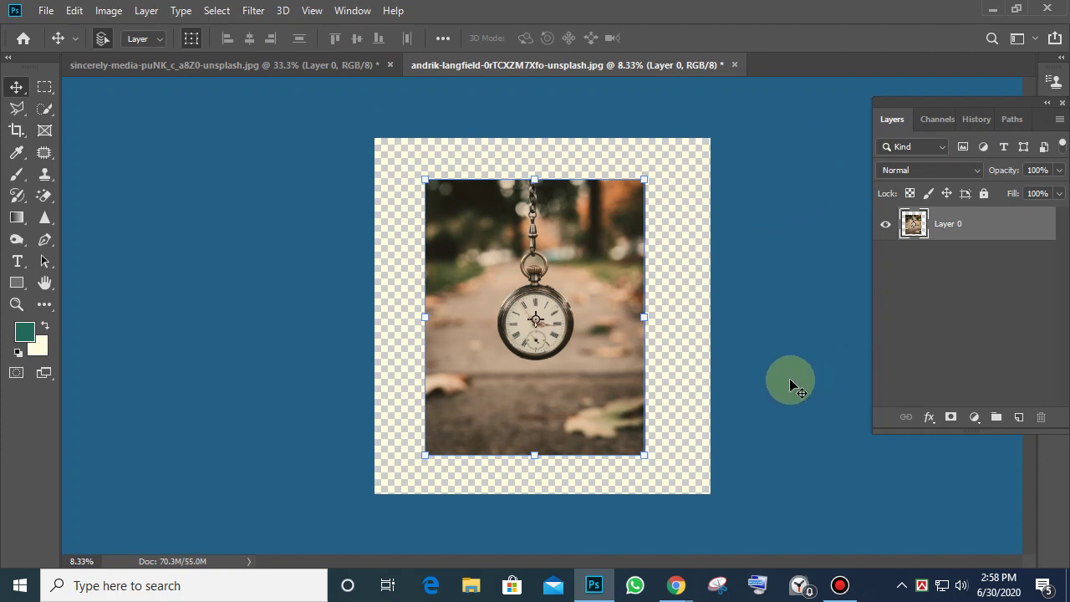
{"action": "left_click", "coordinate": [16, 131]}
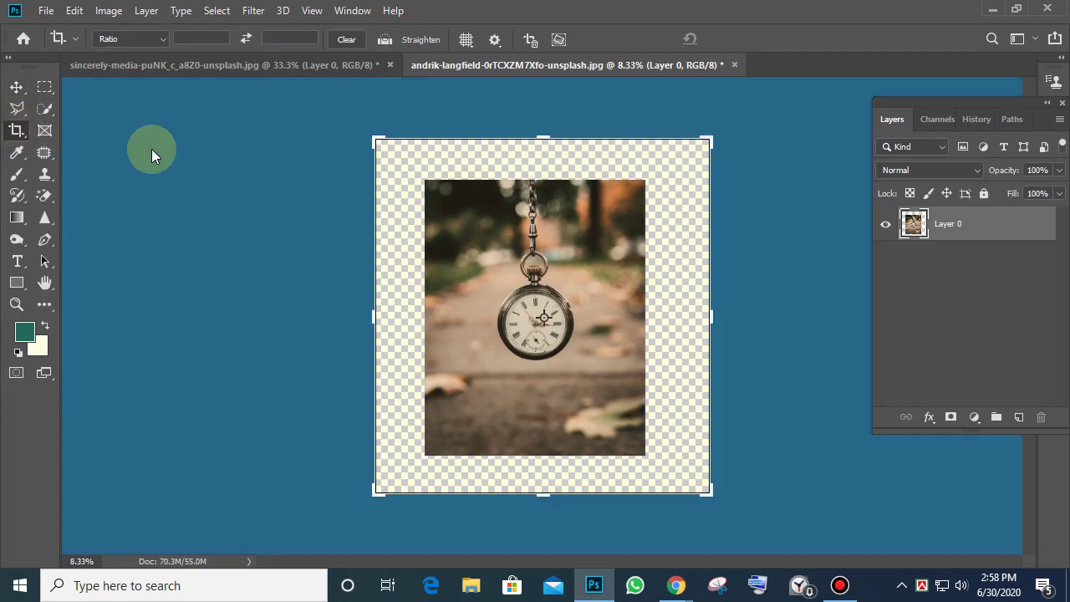
{"action": "mouse_move", "coordinate": [550, 134]}
{"action": "left_mouse_down"}
{"action": "mouse_move", "coordinate": [554, 114]}
{"action": "mouse_move", "coordinate": [552, 188]}
{"action": "mouse_move", "coordinate": [564, 208]}
{"action": "mouse_move", "coordinate": [544, 198]}
{"action": "mouse_move", "coordinate": [544, 143]}
{"action": "left_mouse_up"}
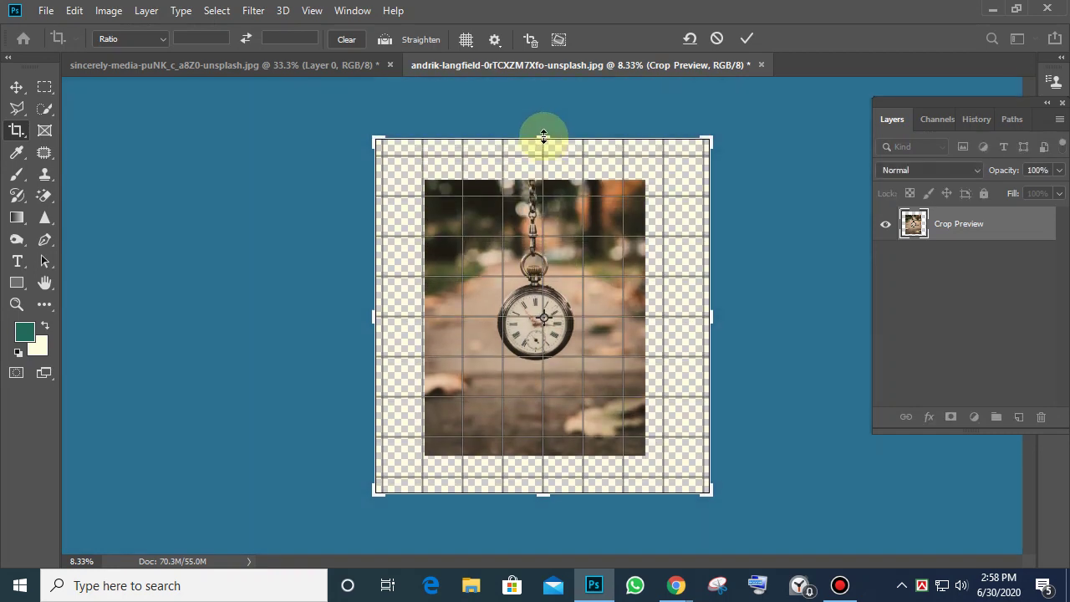
{"action": "key", "text": "Return"}
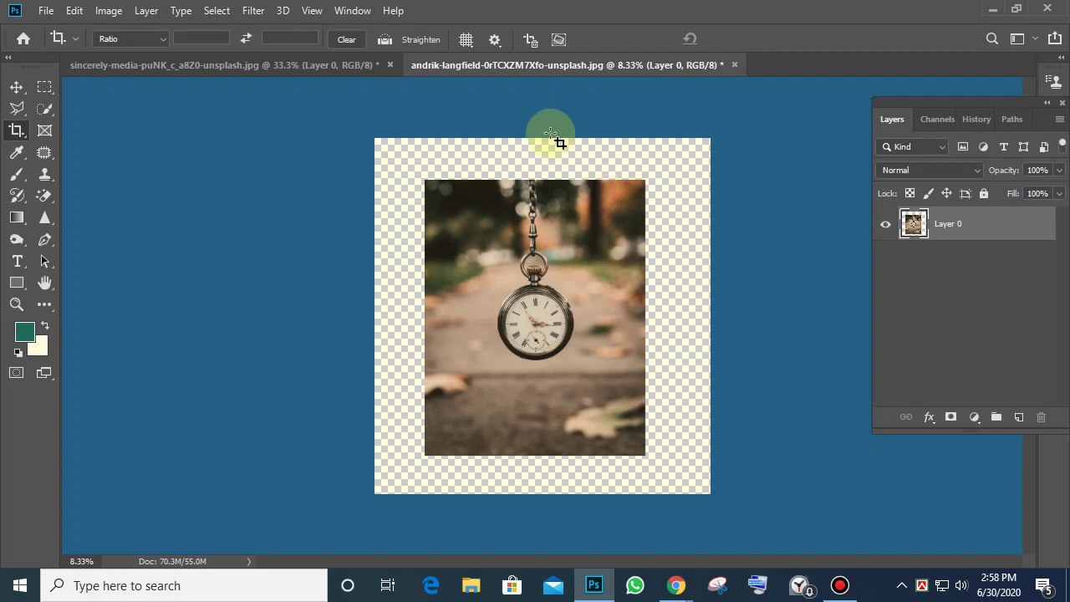
Change the Crop tool's custom shield colour to the bright green 0fe7b2
{"action": "left_click", "coordinate": [497, 38]}
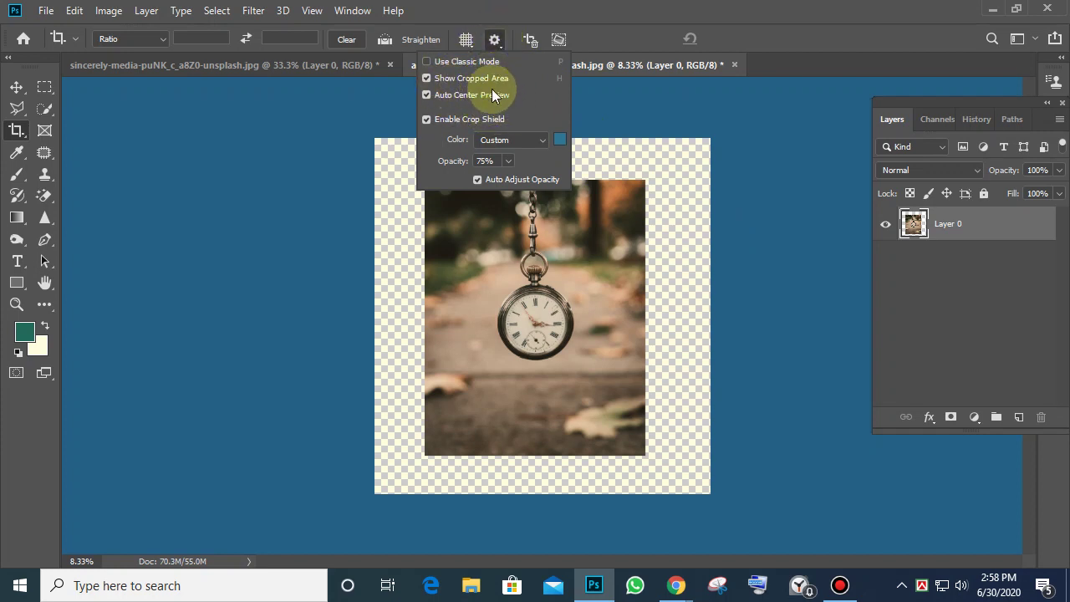
{"action": "left_click", "coordinate": [477, 179]}
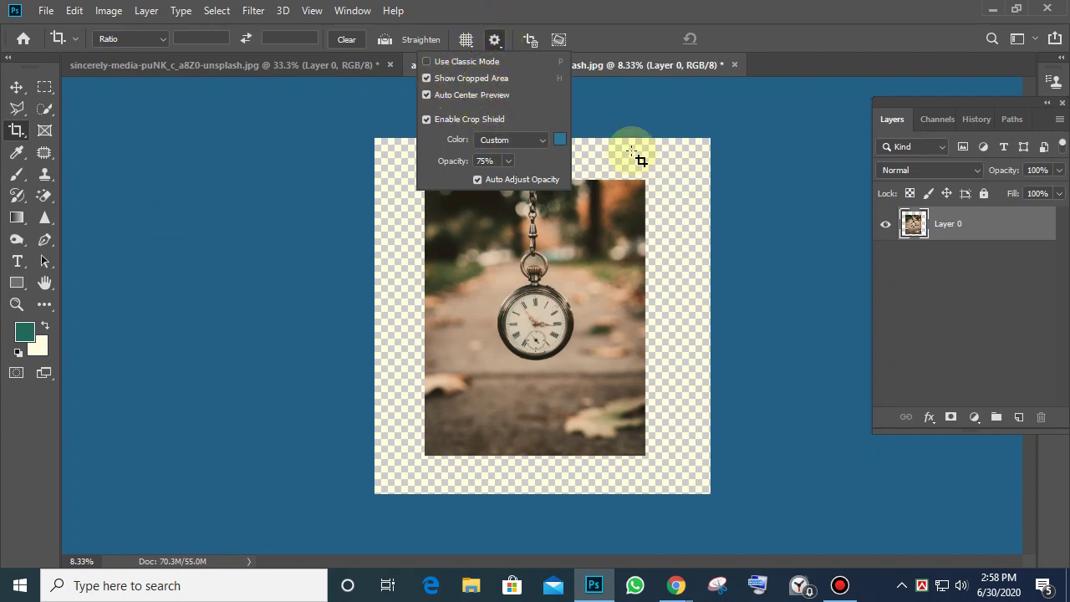
{"action": "left_click", "coordinate": [564, 140]}
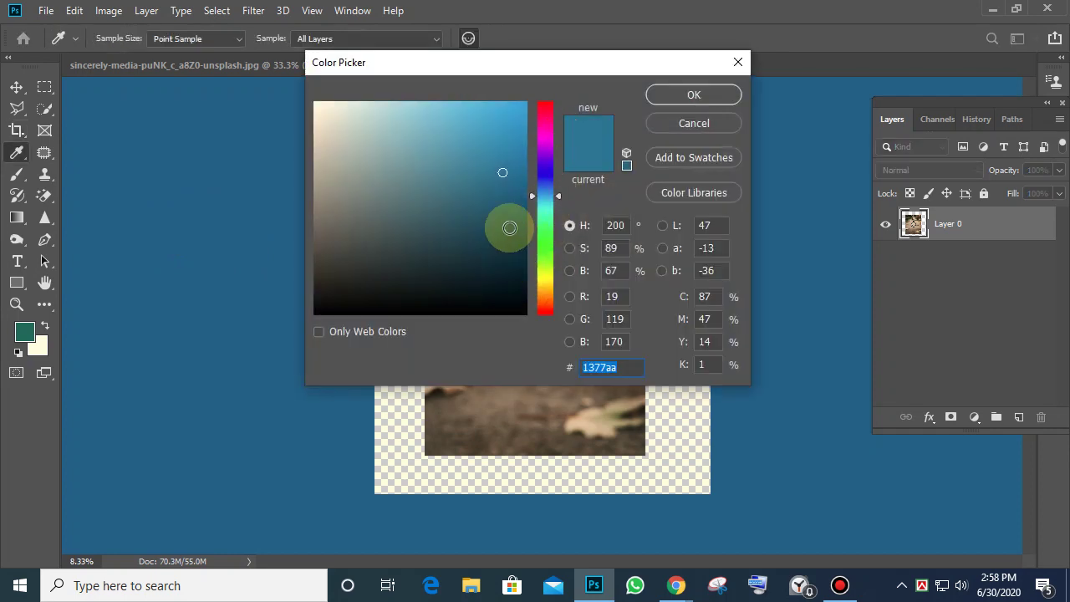
{"action": "left_click", "coordinate": [539, 221]}
{"action": "left_click", "coordinate": [509, 120]}
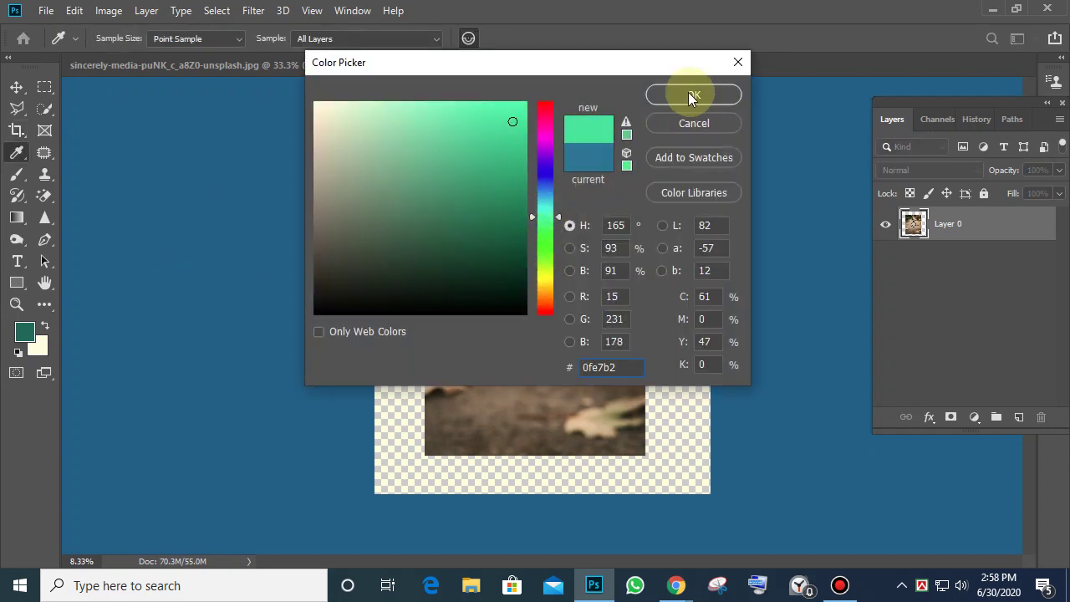
{"action": "left_click", "coordinate": [692, 95]}
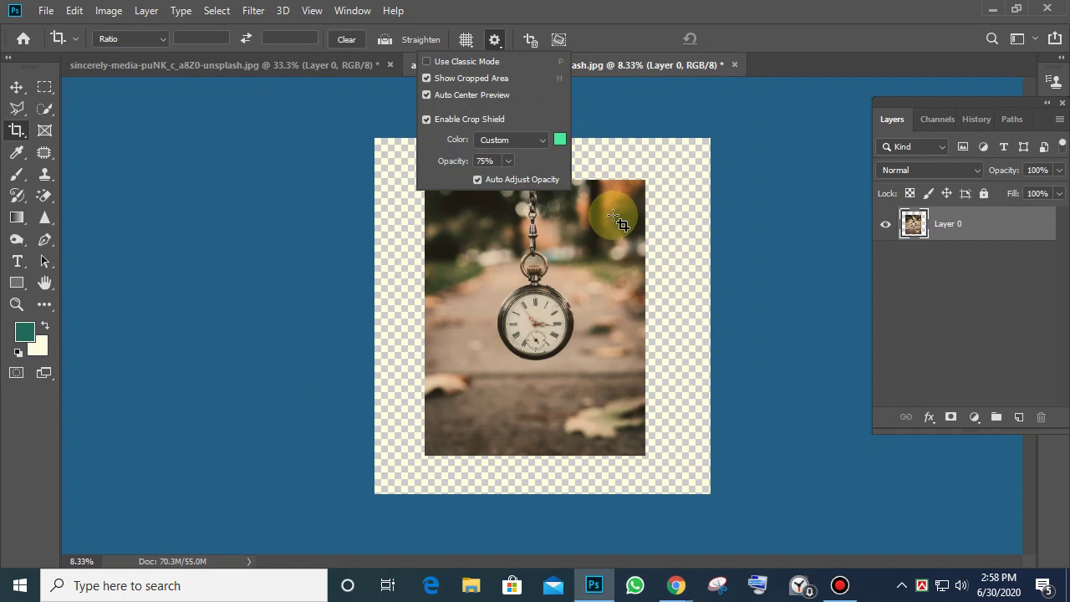
Shrink the crop frame from its upper-right and lower-left corners until it surrounds the watch within the photo, and apply the crop
{"action": "left_click", "coordinate": [609, 212]}
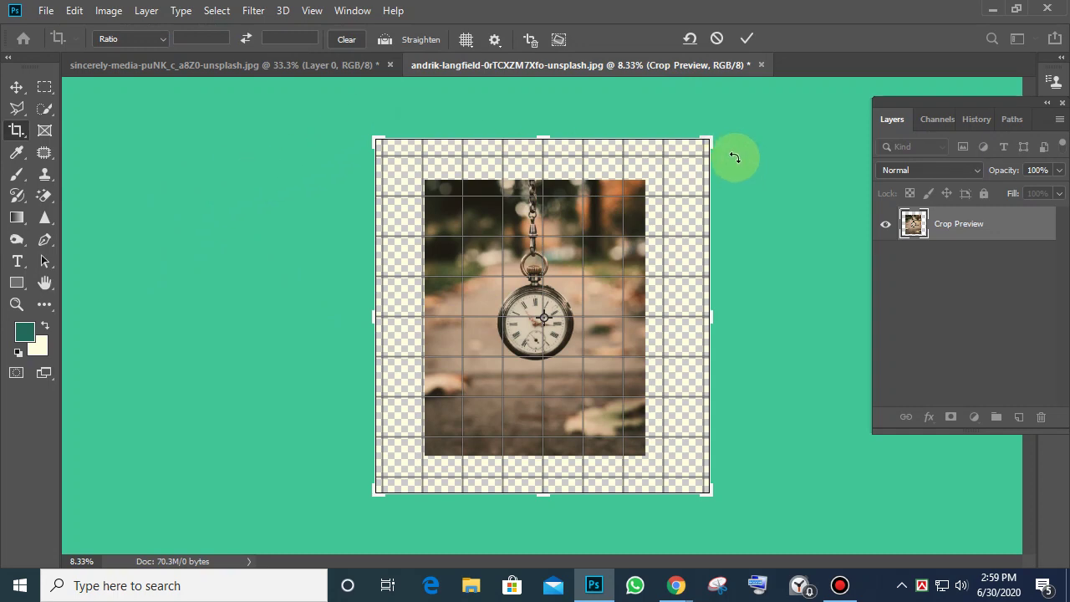
{"action": "left_click_drag", "start_coordinate": [708, 141], "coordinate": [657, 173]}
{"action": "left_click", "coordinate": [520, 318]}
{"action": "left_click", "coordinate": [424, 458]}
{"action": "left_click_drag", "start_coordinate": [424, 458], "coordinate": [488, 408]}
{"action": "left_click", "coordinate": [746, 38]}
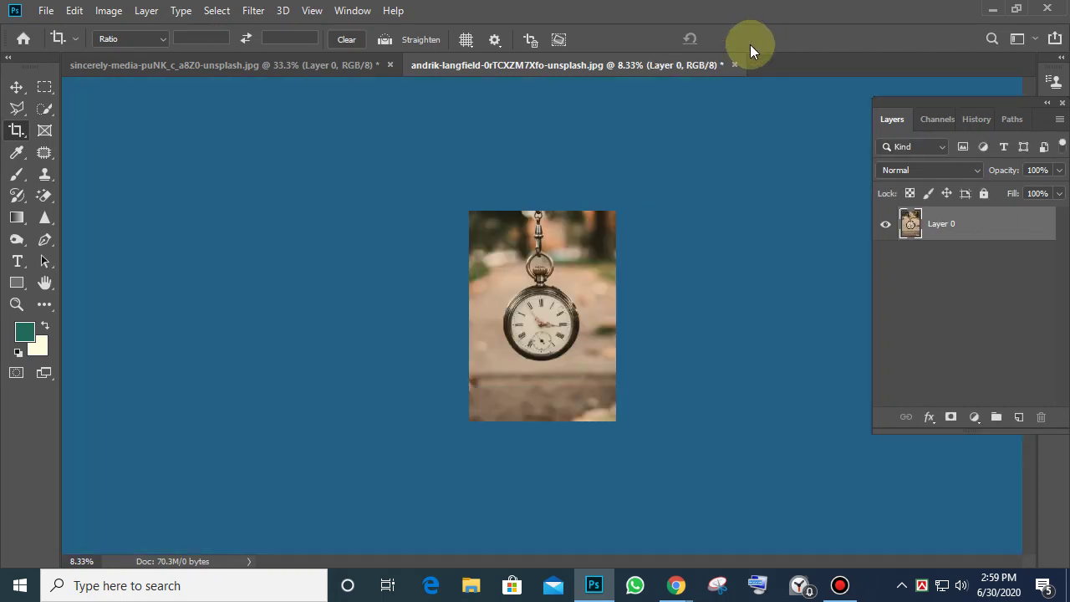
Tighten the crop frame slightly from its upper-right corner and apply the crop with Delete Cropped Pixels enabled
{"action": "left_click", "coordinate": [551, 218]}
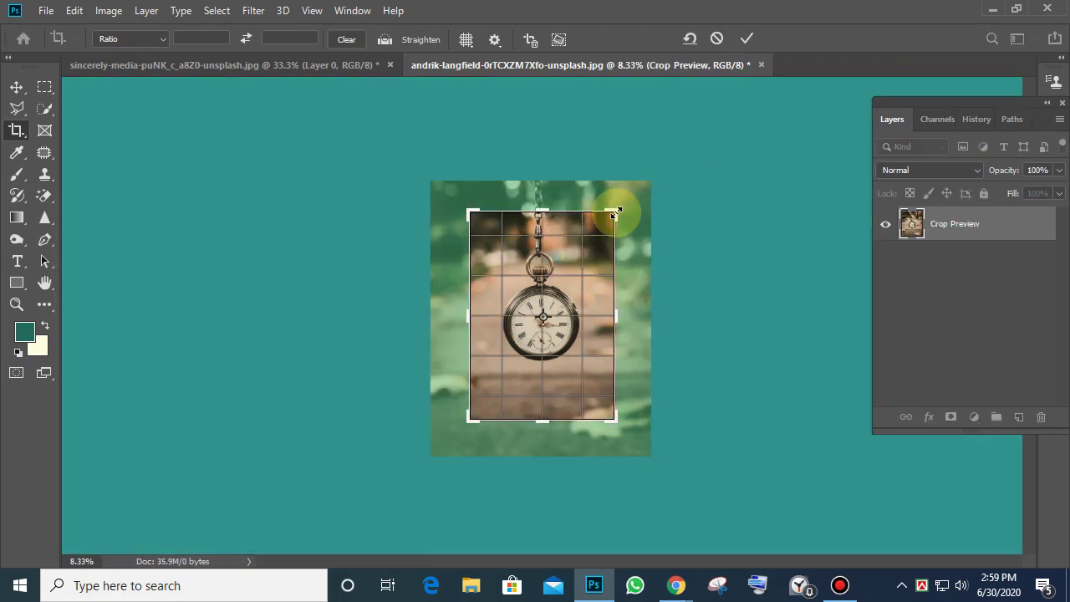
{"action": "mouse_move", "coordinate": [615, 214]}
{"action": "left_mouse_down"}
{"action": "mouse_move", "coordinate": [633, 197]}
{"action": "mouse_move", "coordinate": [604, 212]}
{"action": "left_mouse_up"}
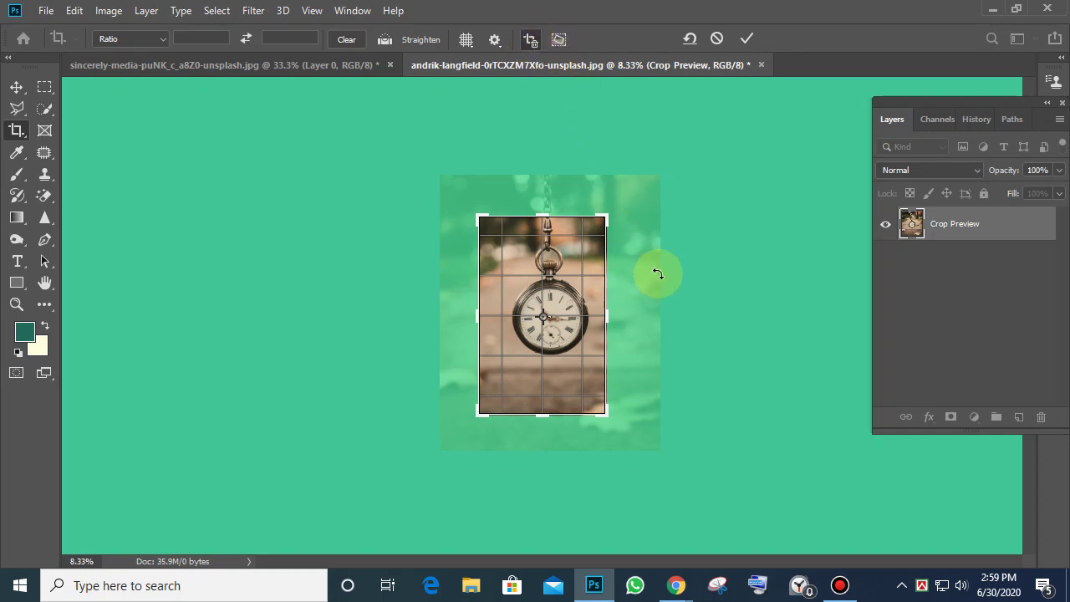
{"action": "left_click", "coordinate": [747, 38]}
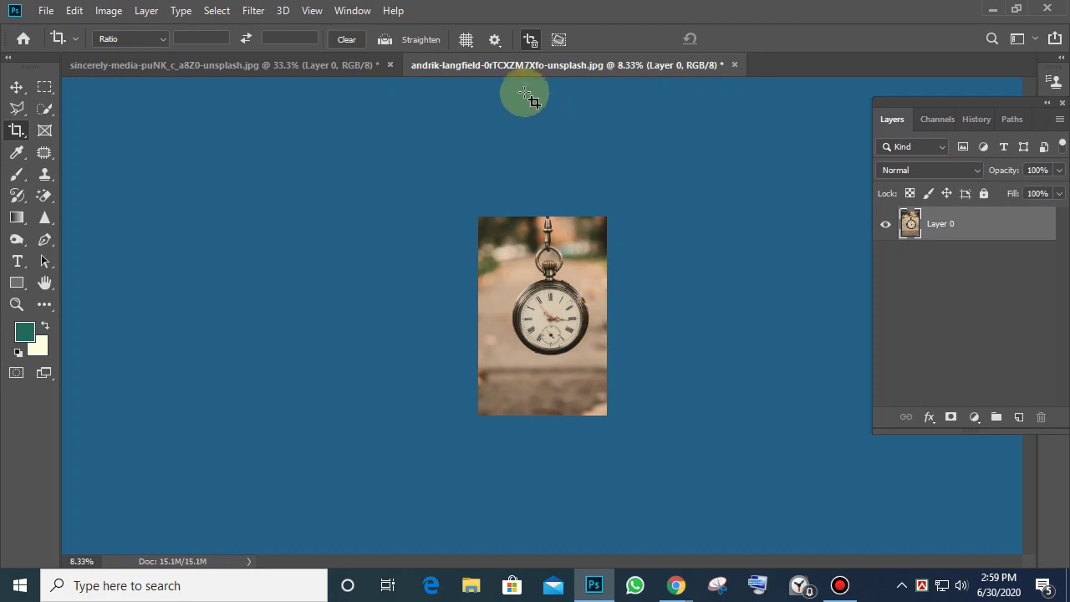
Try shrinking a new crop frame on the watch photo from its lower-right corner
{"action": "left_click", "coordinate": [17, 130]}
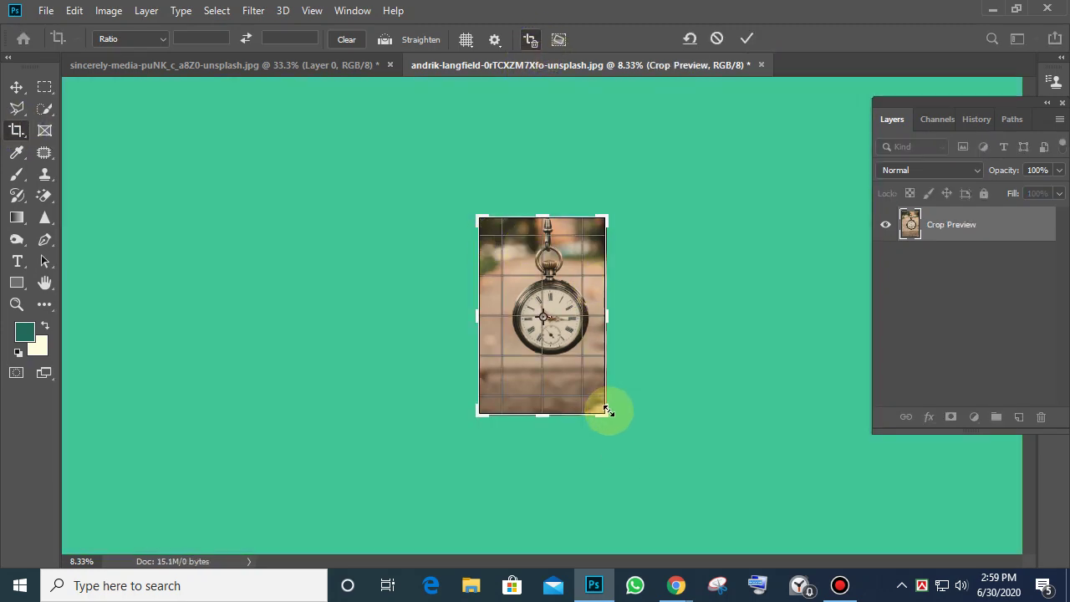
{"action": "mouse_move", "coordinate": [607, 411]}
{"action": "left_mouse_down"}
{"action": "mouse_move", "coordinate": [671, 454]}
{"action": "mouse_move", "coordinate": [597, 406]}
{"action": "mouse_move", "coordinate": [602, 394]}
{"action": "left_mouse_up"}
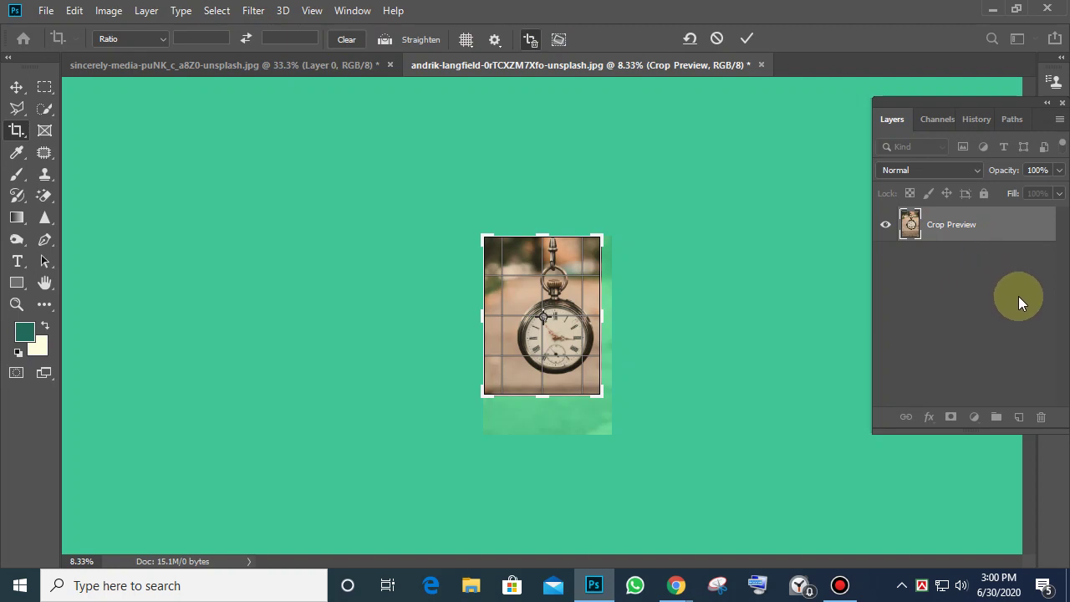
{"action": "key", "text": "Return"}
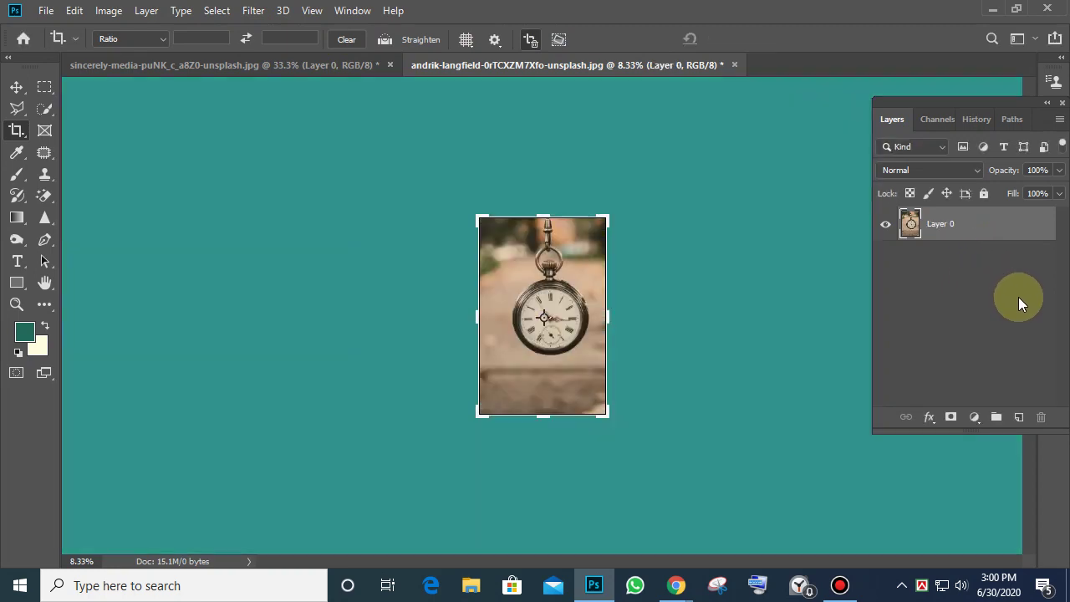
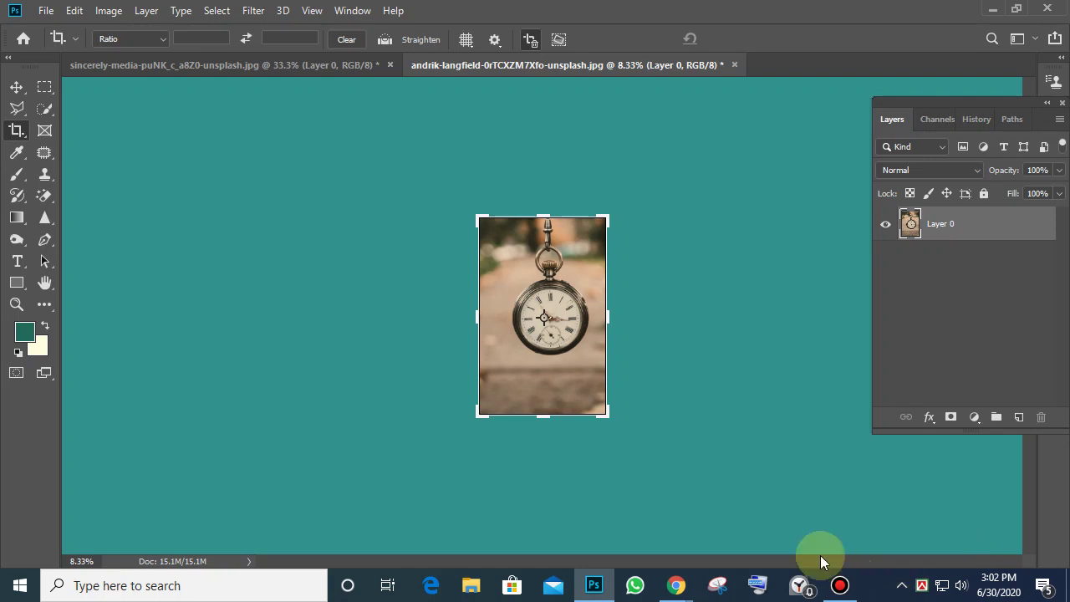
Disable Delete Cropped Pixels and crop the watch photo down to its lower-right portion from the frame's upper-left corner
{"action": "left_click", "coordinate": [533, 39]}
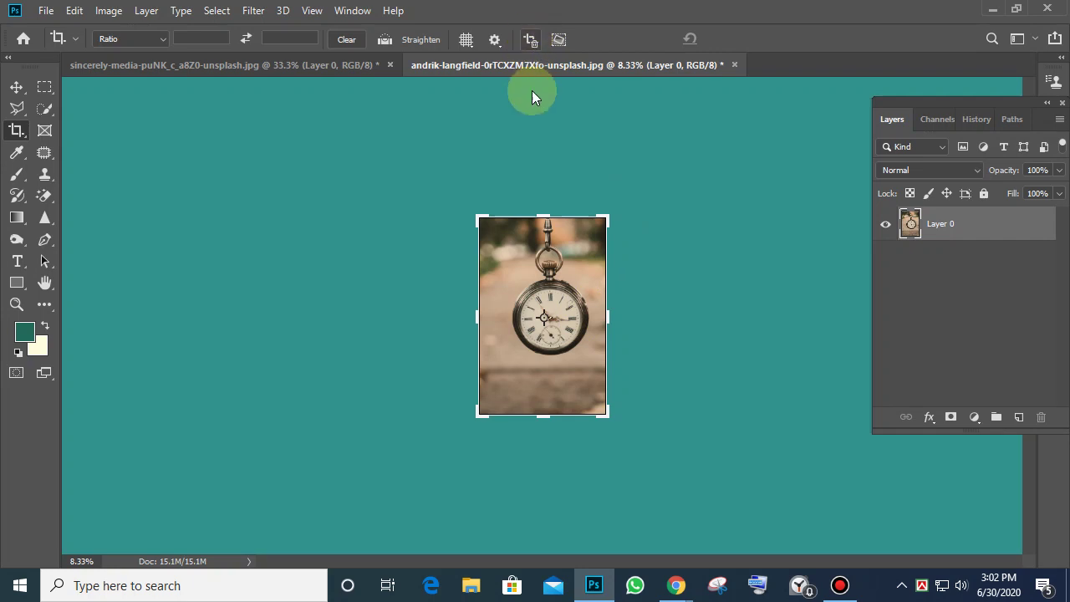
{"action": "left_click", "coordinate": [481, 225]}
{"action": "left_click_drag", "start_coordinate": [483, 229], "coordinate": [496, 254]}
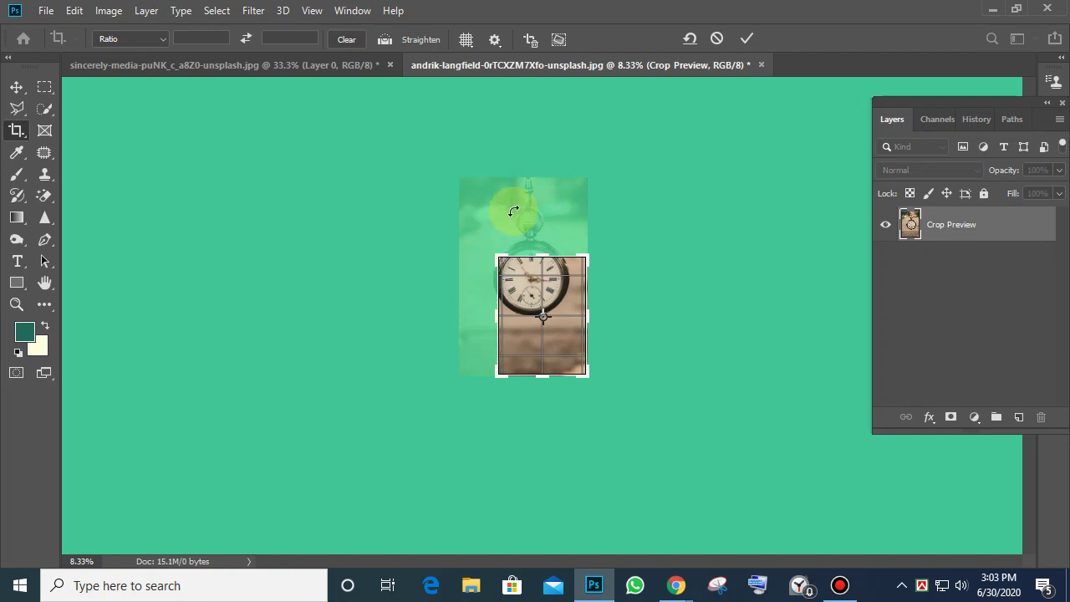
{"action": "left_click", "coordinate": [752, 38]}
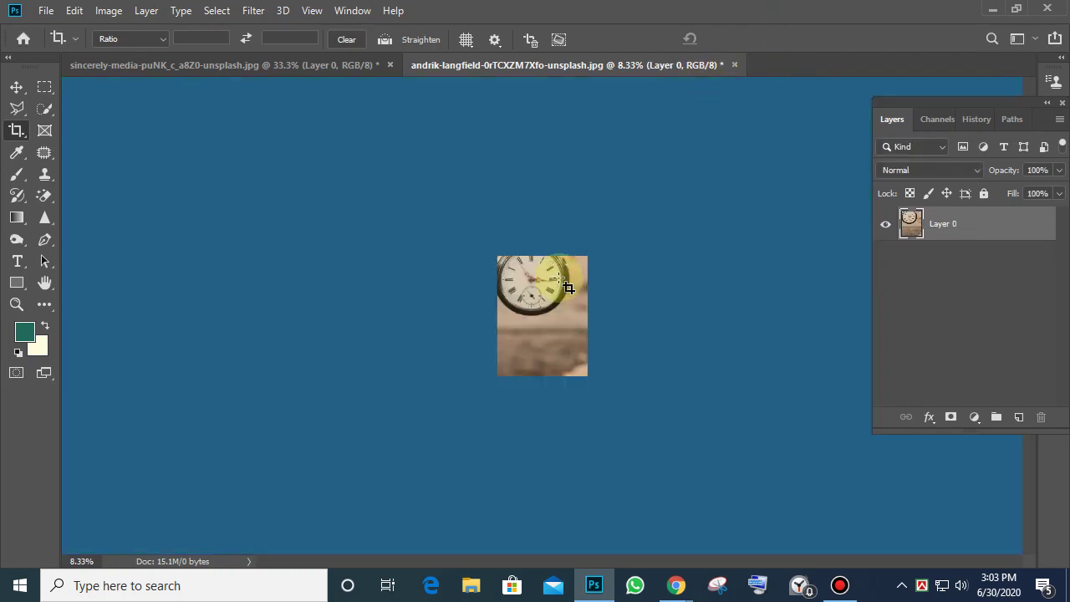
Expand the crop frame to recover the hidden watch area, tighten its bottom and left sides to about 20.5 in wide, and apply
{"action": "left_click", "coordinate": [535, 294]}
{"action": "left_click_drag", "start_coordinate": [498, 251], "coordinate": [478, 218]}
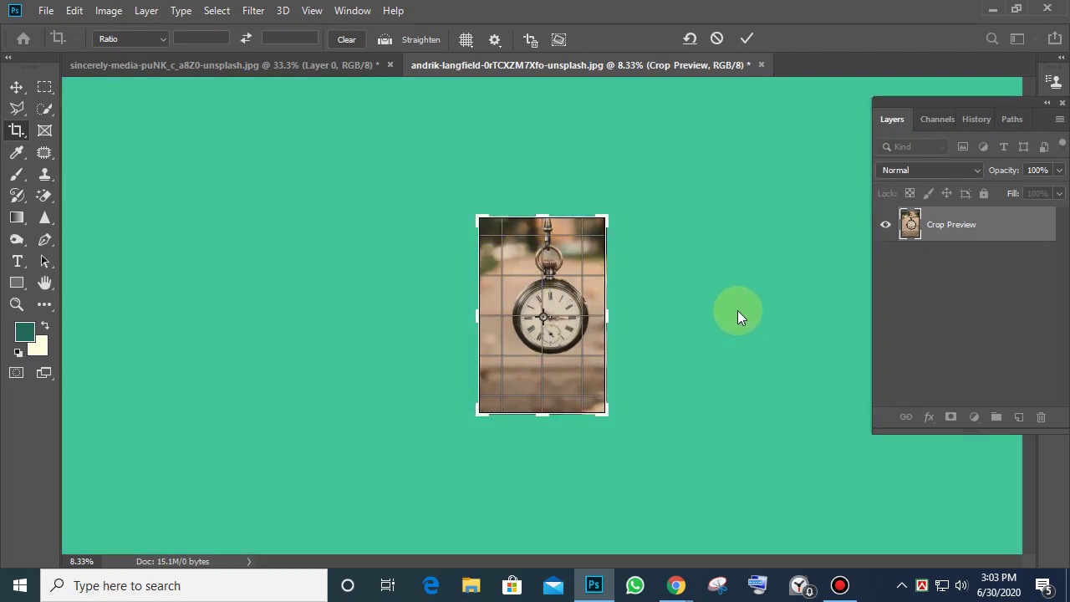
{"action": "left_click_drag", "start_coordinate": [542, 413], "coordinate": [545, 377]}
{"action": "left_click_drag", "start_coordinate": [477, 316], "coordinate": [490, 318]}
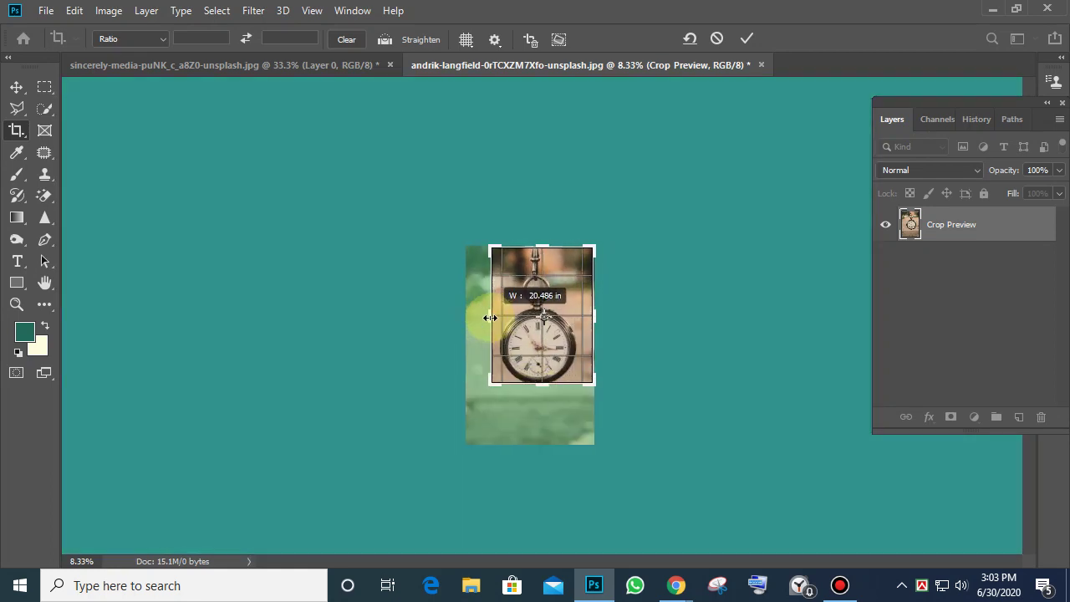
{"action": "left_click_drag", "start_coordinate": [544, 384], "coordinate": [547, 393]}
{"action": "left_click", "coordinate": [745, 39]}
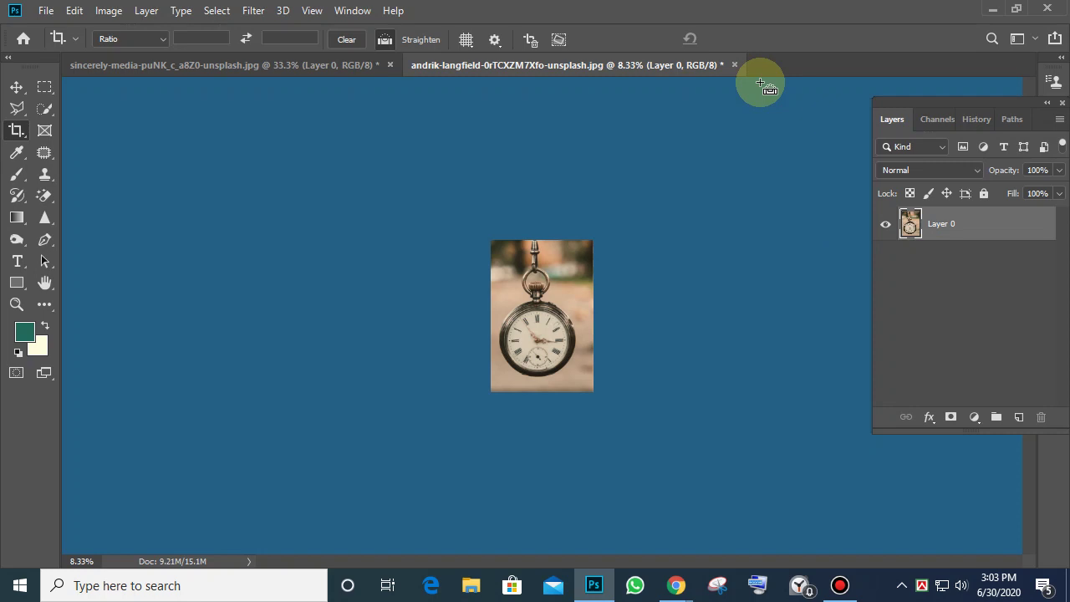
Undo the crops on the pocket watch photo back to its original locked Background layer
{"action": "key", "text": "ctrl+z"}
{"action": "key", "text": "ctrl+z"}
{"action": "key", "text": "ctrl+z"}
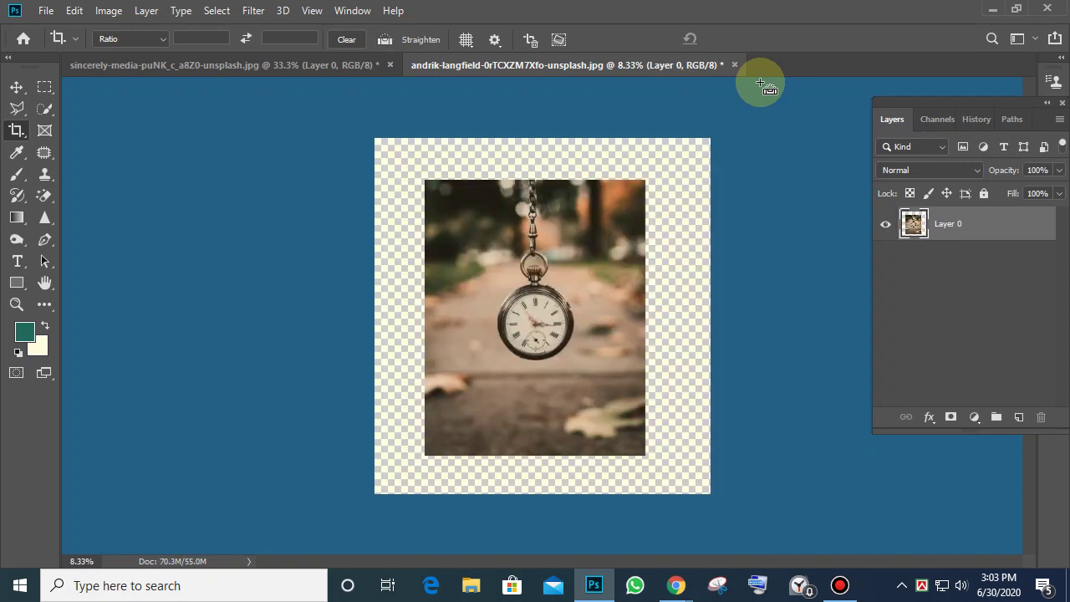
{"action": "key", "text": "ctrl+z"}
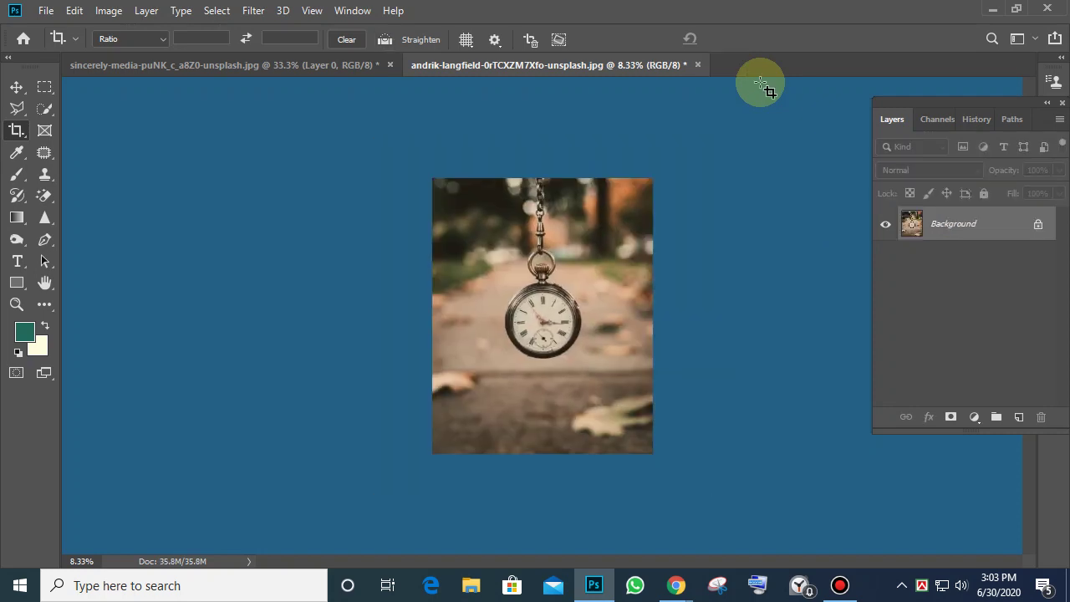
Switch to the gift-wrapping photo and straighten it along the upper edge of the wooden cutting board
{"action": "left_click", "coordinate": [246, 67]}
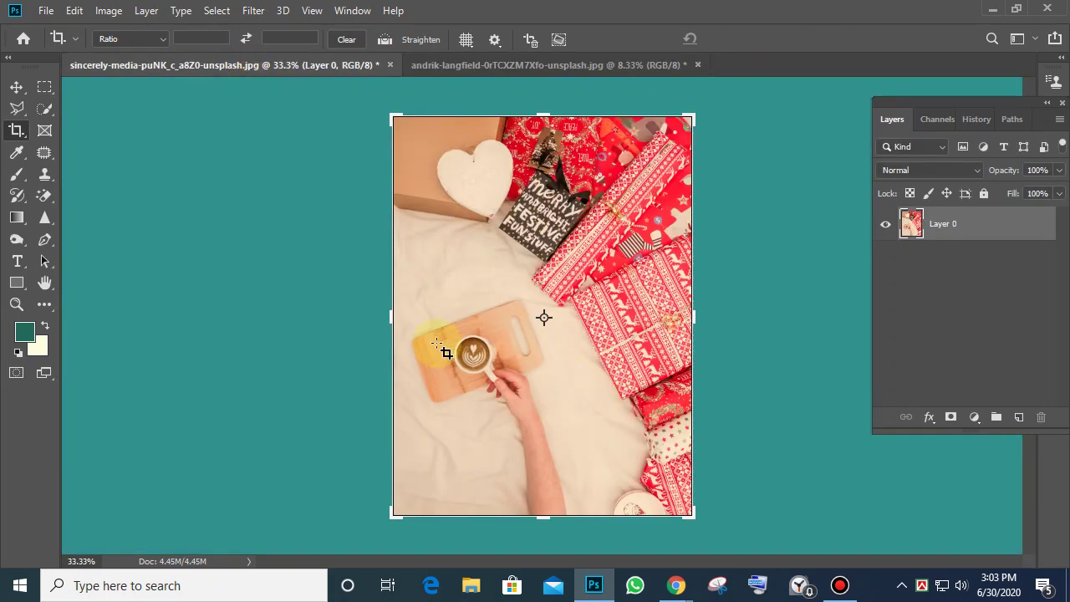
{"action": "left_click", "coordinate": [174, 206]}
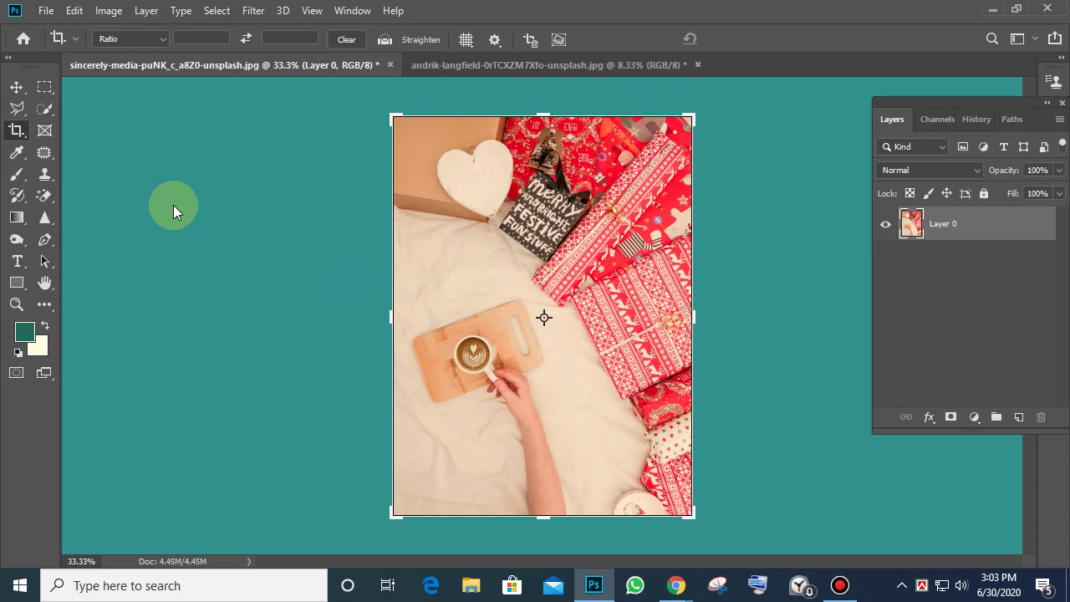
{"action": "left_click", "coordinate": [383, 41]}
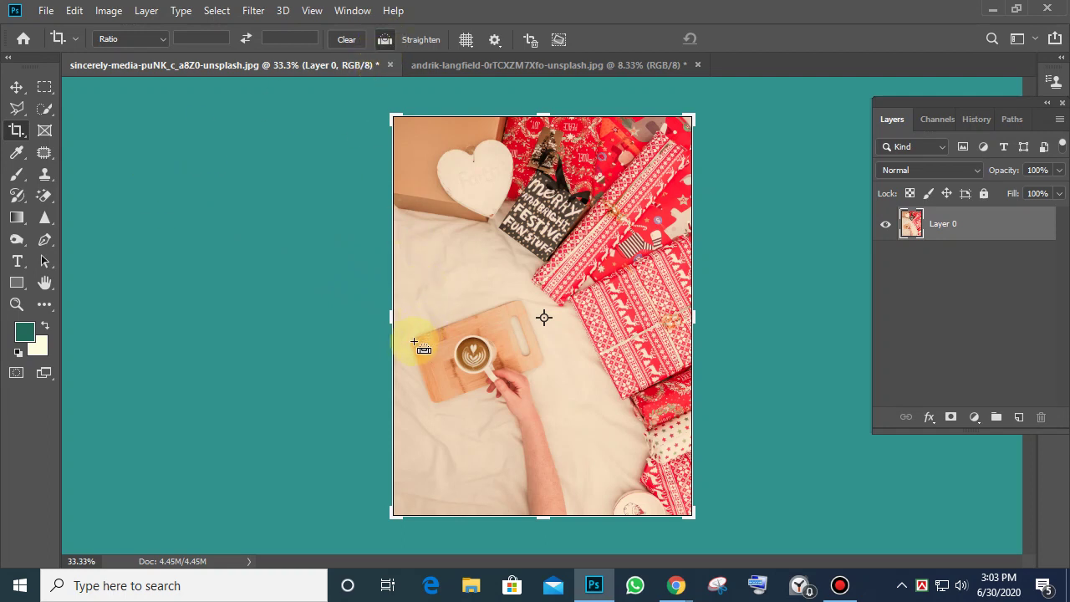
{"action": "left_click_drag", "start_coordinate": [413, 340], "coordinate": [512, 301]}
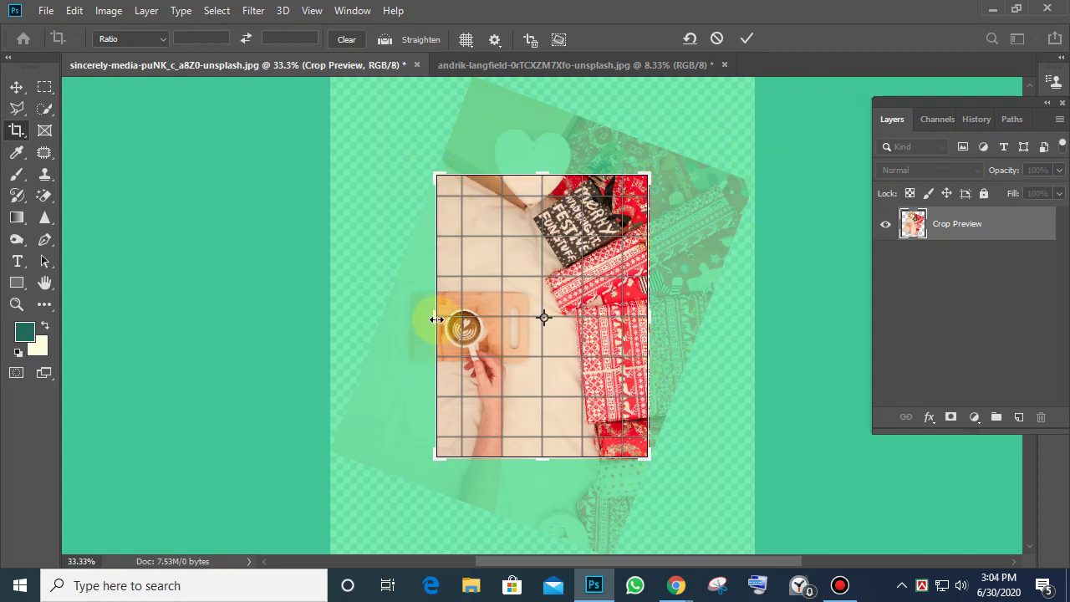
Expand the crop frame on all sides around the straightened gift photo, then adjust its upper edge
{"action": "left_click_drag", "start_coordinate": [436, 319], "coordinate": [387, 316]}
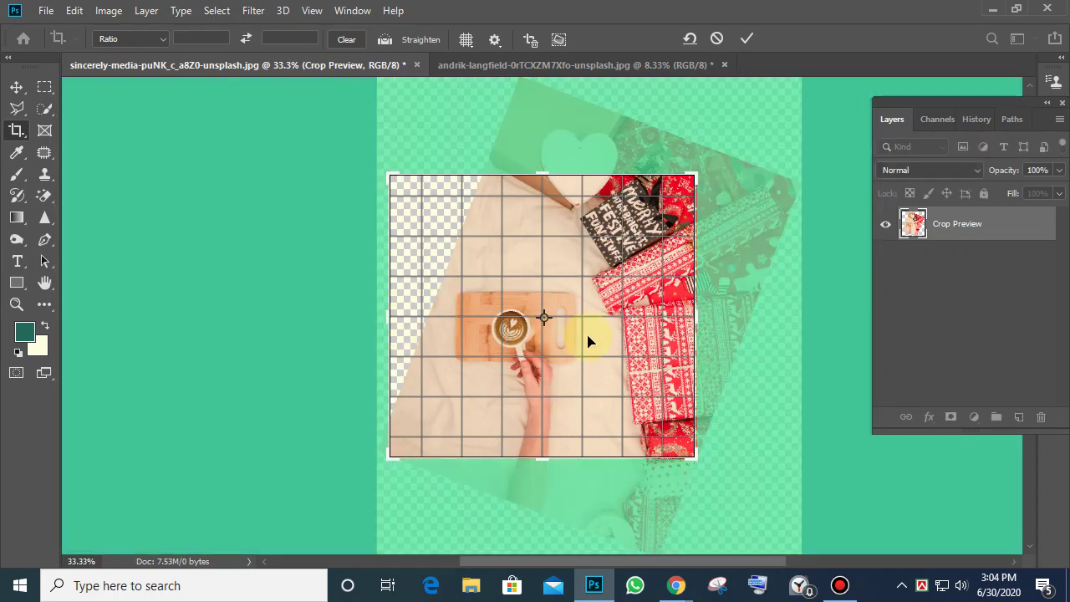
{"action": "left_click_drag", "start_coordinate": [694, 316], "coordinate": [737, 317]}
{"action": "left_click_drag", "start_coordinate": [543, 452], "coordinate": [540, 507]}
{"action": "scroll", "coordinate": [614, 326], "scroll_direction": "up", "scroll_amount": 5}
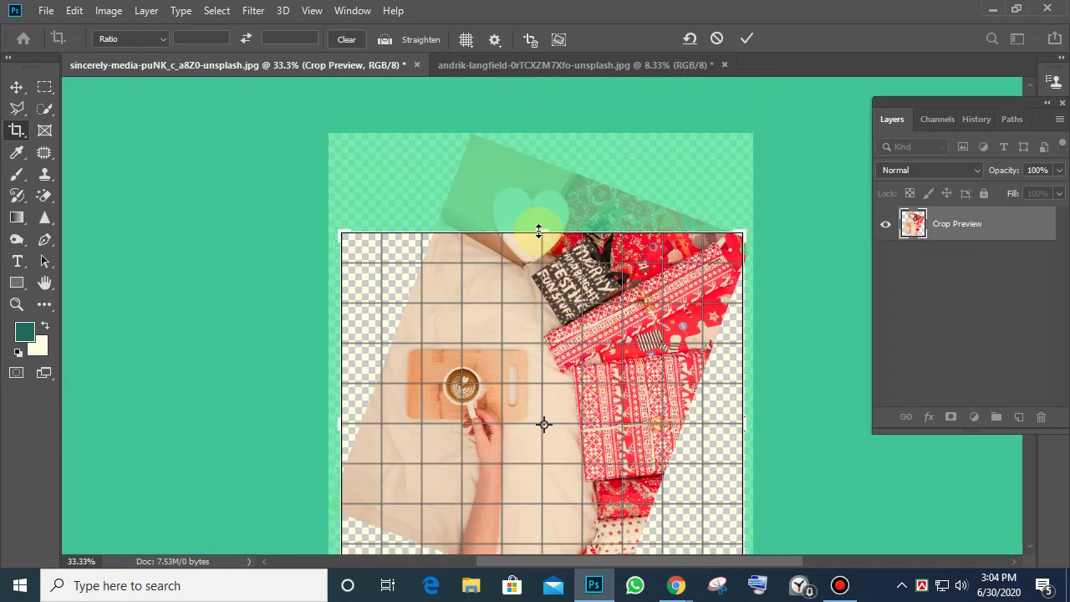
{"action": "mouse_move", "coordinate": [538, 234]}
{"action": "left_mouse_down"}
{"action": "mouse_move", "coordinate": [541, 217]}
{"action": "mouse_move", "coordinate": [543, 251]}
{"action": "left_mouse_up"}
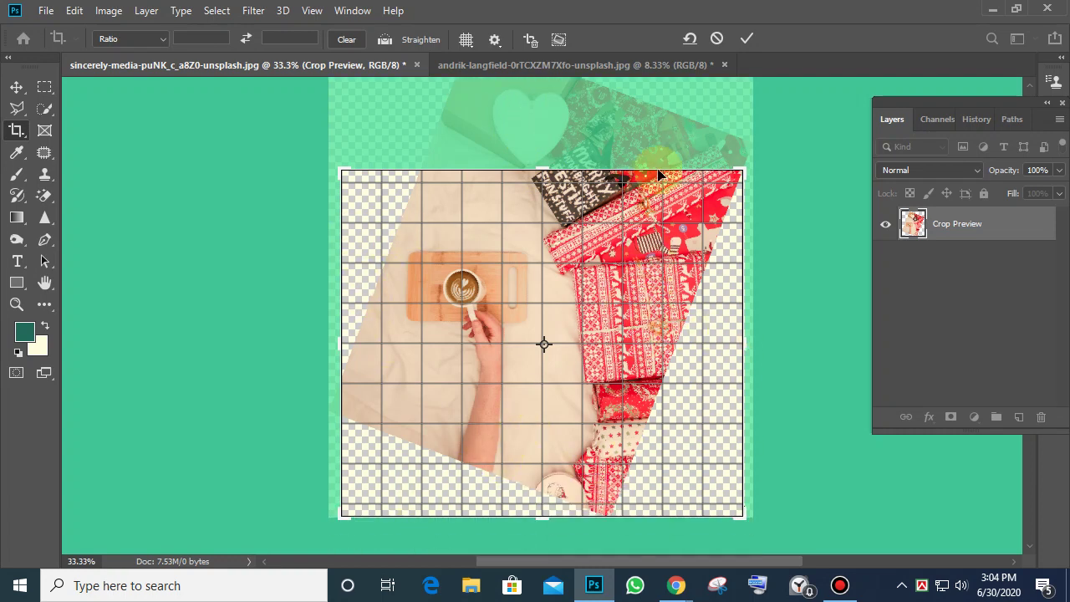
Enable Content-Aware, tighten the crop frame's sides and lower edge on the gift photo, and apply the crop
{"action": "left_click", "coordinate": [559, 39]}
{"action": "left_click_drag", "start_coordinate": [345, 346], "coordinate": [358, 347]}
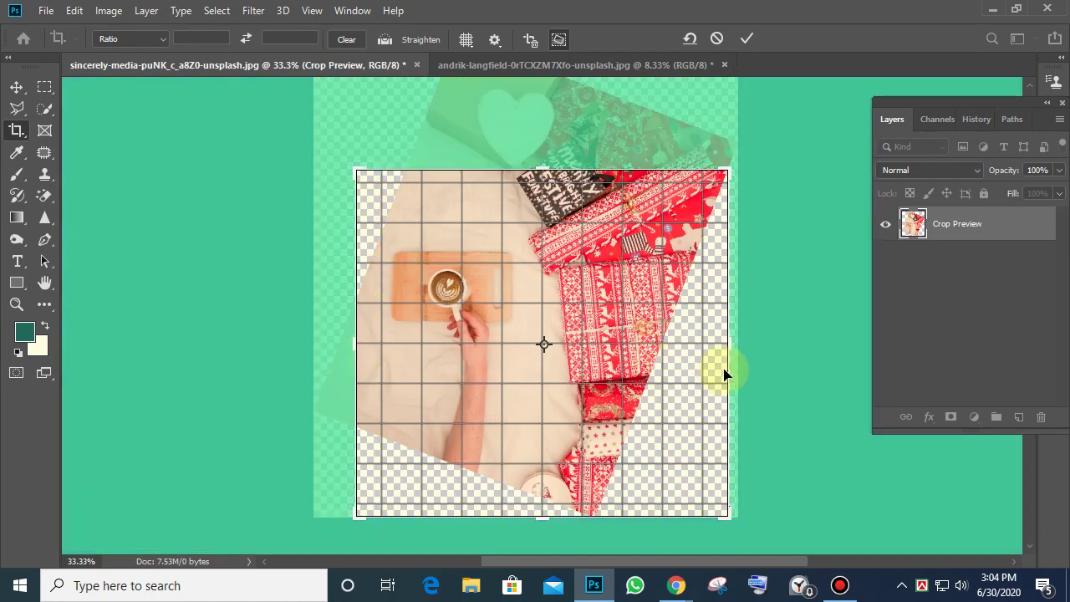
{"action": "left_click_drag", "start_coordinate": [731, 382], "coordinate": [709, 385]}
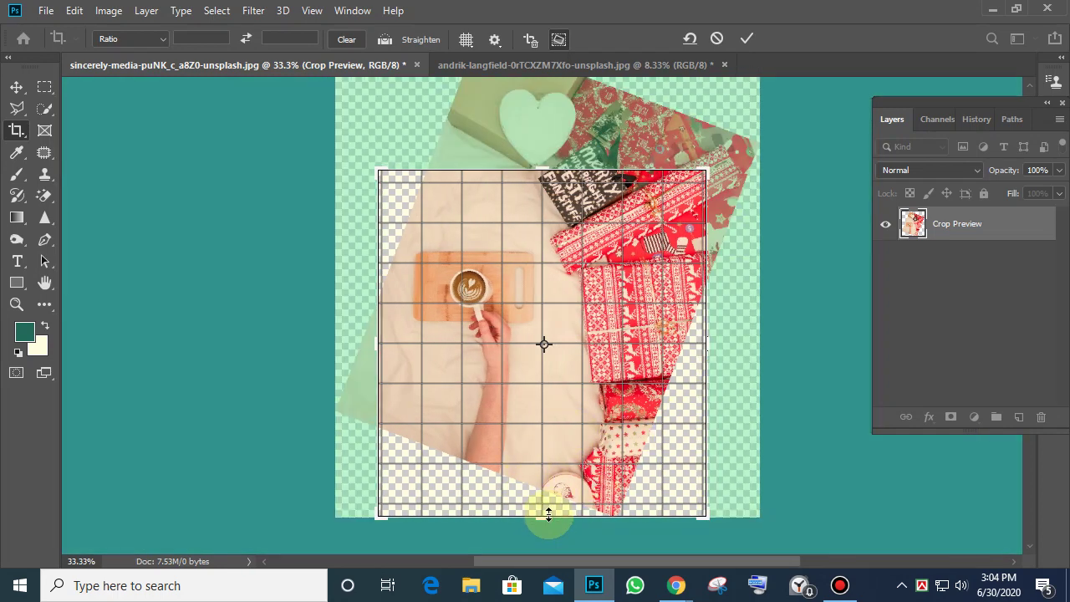
{"action": "left_click_drag", "start_coordinate": [548, 514], "coordinate": [546, 502]}
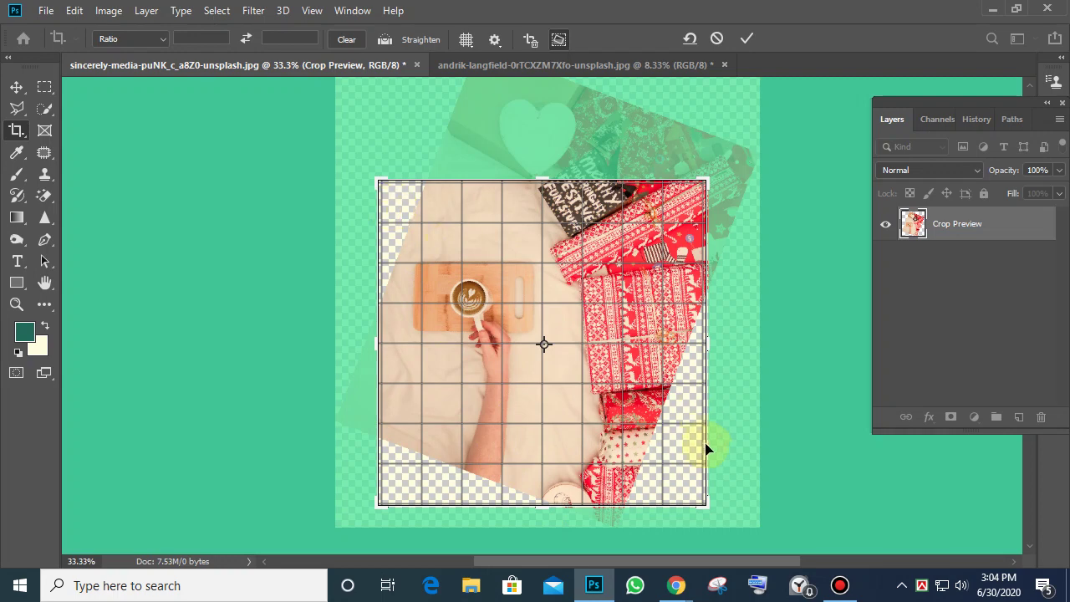
{"action": "left_click", "coordinate": [568, 508]}
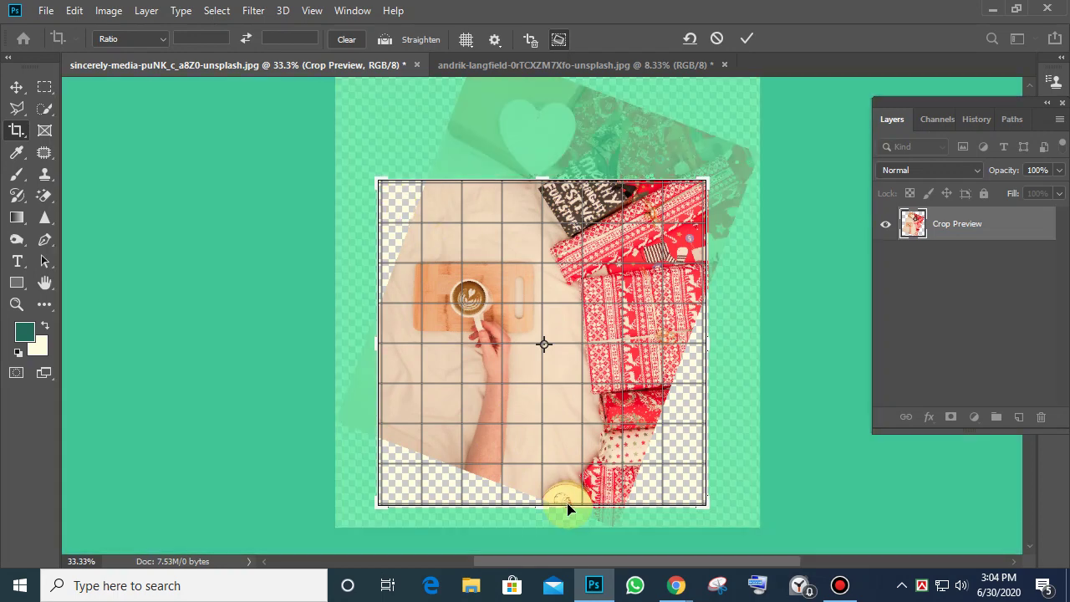
{"action": "left_click", "coordinate": [745, 39]}
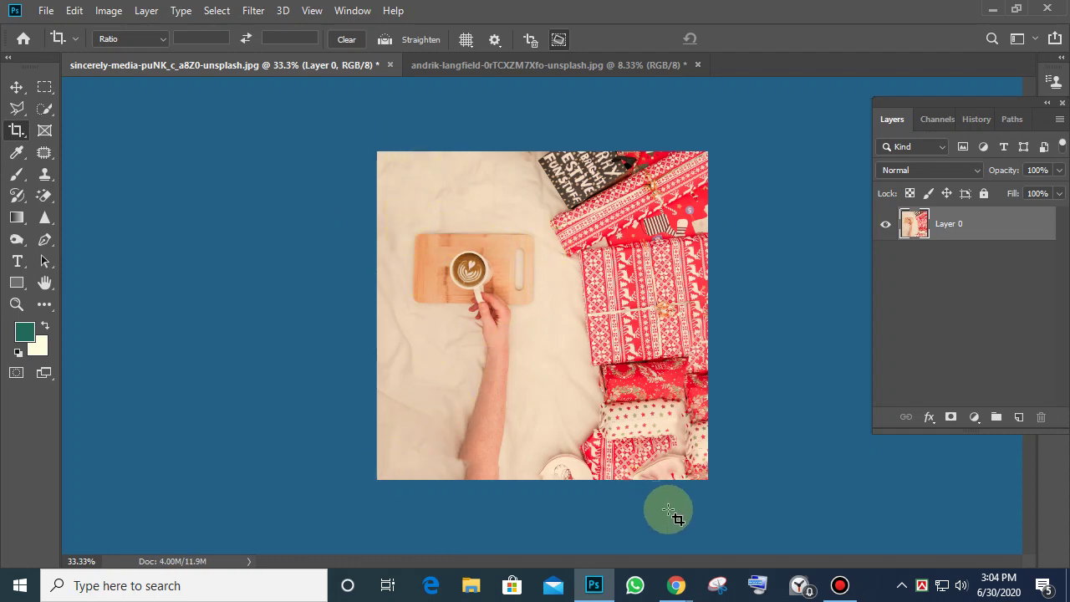
Compare the gift photo before and after the Content-Aware Crop by undoing and redoing it, and leave it undone
{"action": "key", "text": "ctrl+z"}
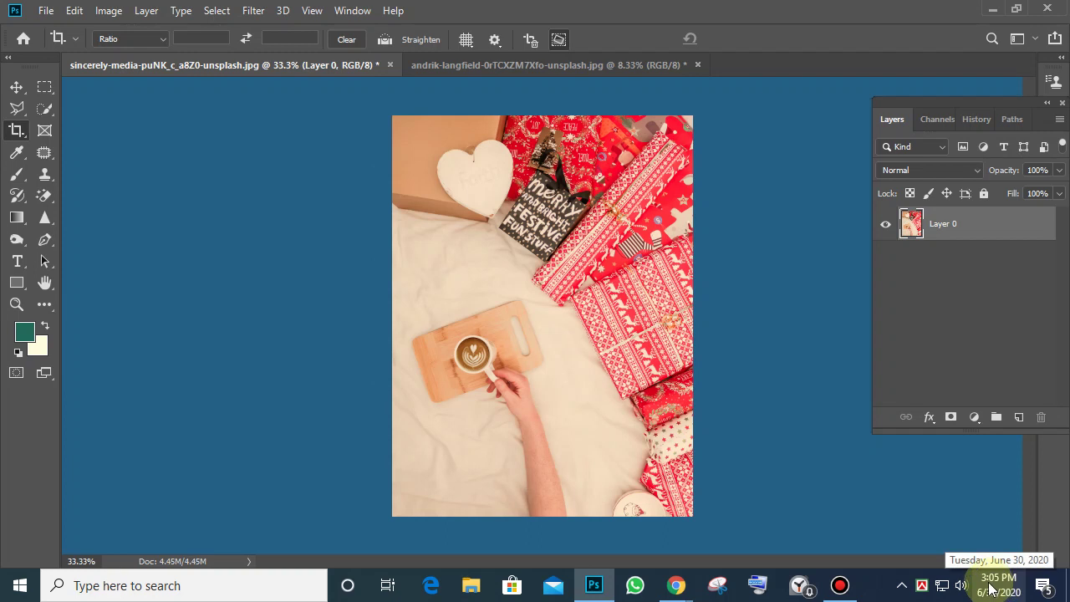
{"action": "key", "text": "ctrl+shift+z"}
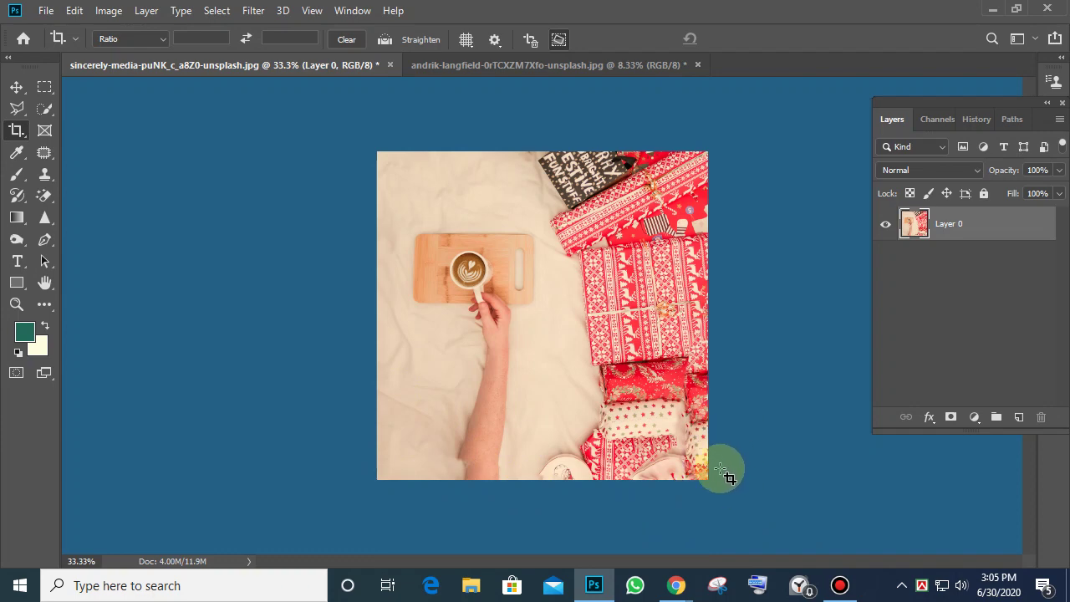
{"action": "left_click", "coordinate": [74, 10]}
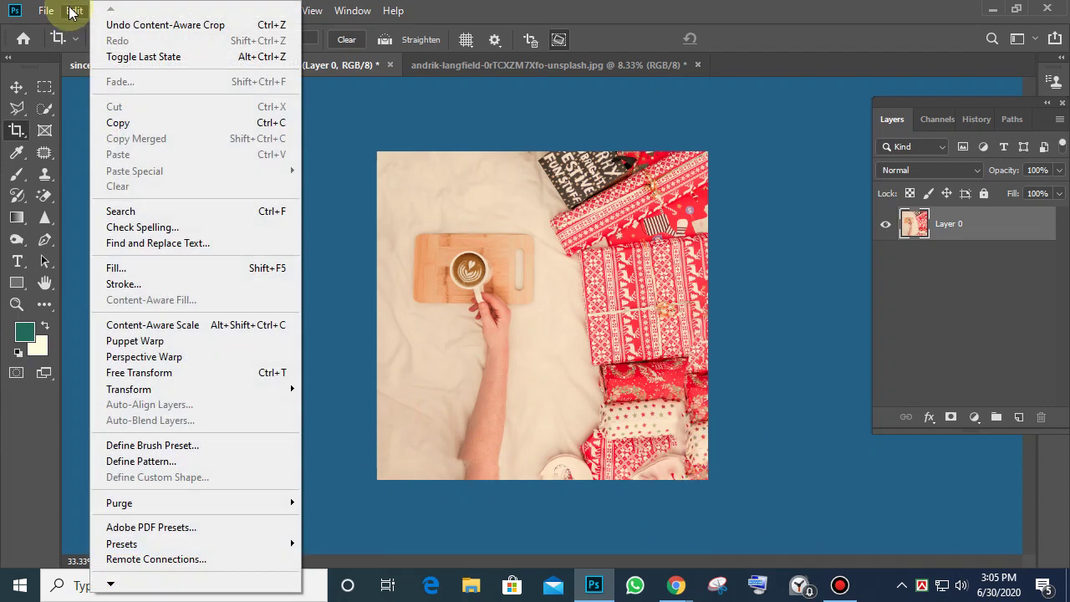
{"action": "left_click", "coordinate": [127, 25]}
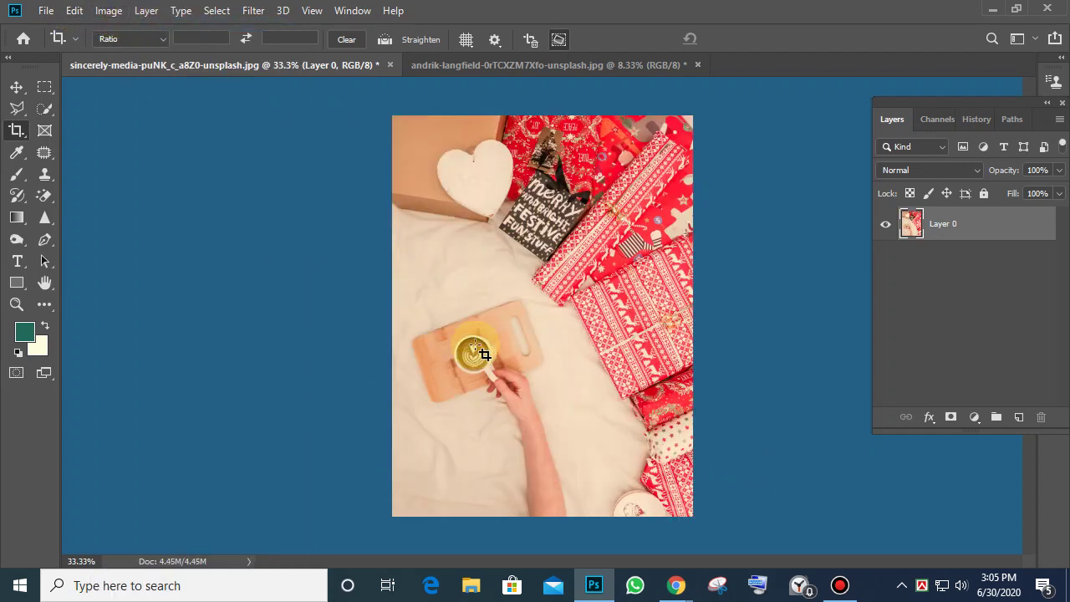
Close the unchanged crop preview on the gift photo and open bradley-ziffer-umLISREhfp0-unsplash.jpg from the unsplash pic folder
{"action": "left_click", "coordinate": [462, 306]}
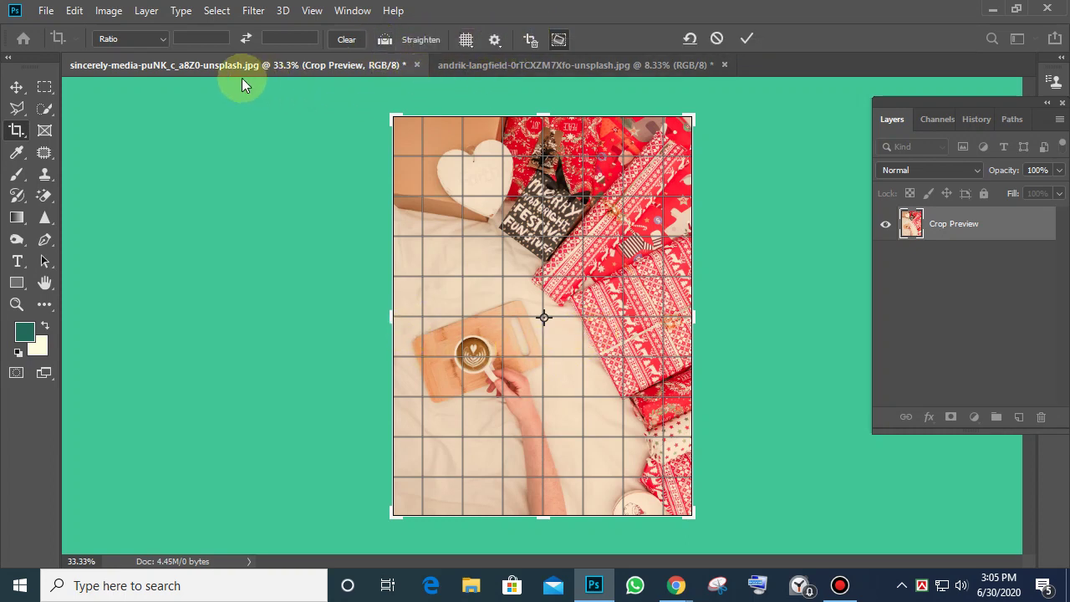
{"action": "left_click", "coordinate": [44, 10]}
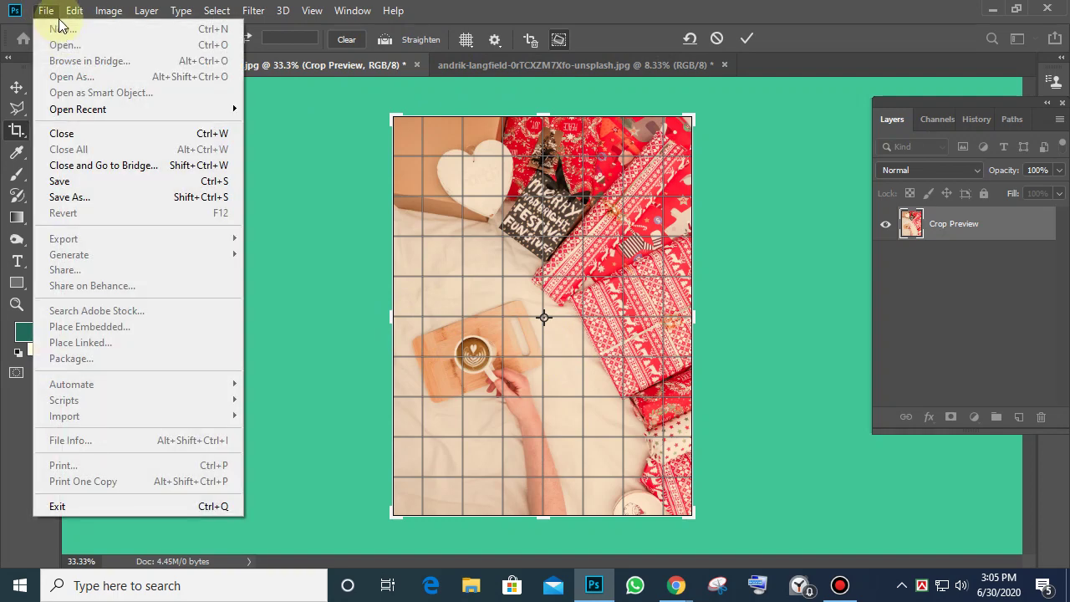
{"action": "left_click", "coordinate": [45, 10]}
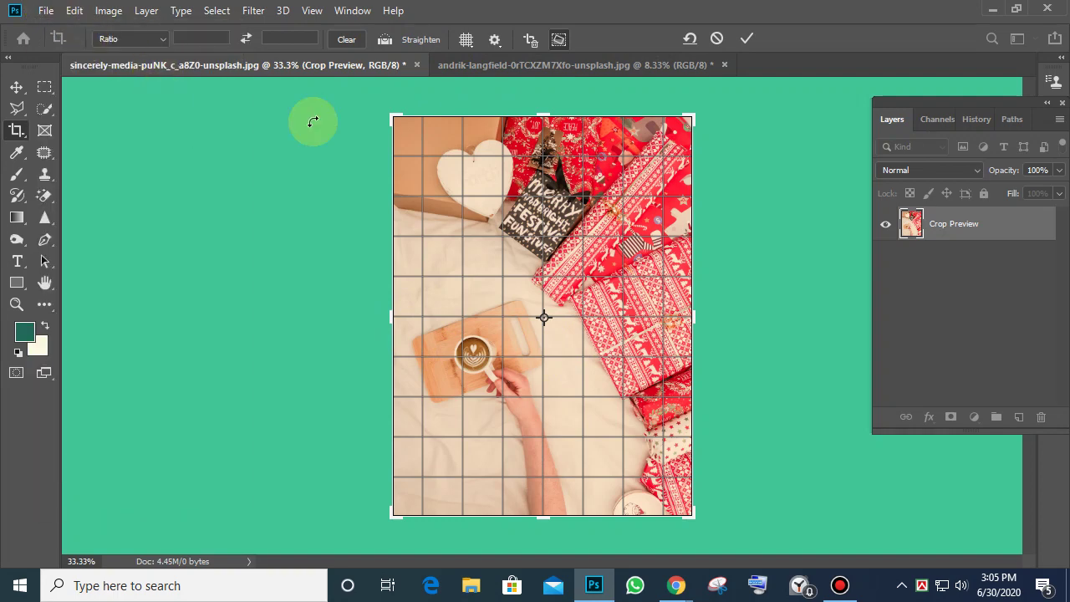
{"action": "left_click", "coordinate": [746, 38]}
{"action": "left_click", "coordinate": [46, 10]}
{"action": "left_click", "coordinate": [51, 41]}
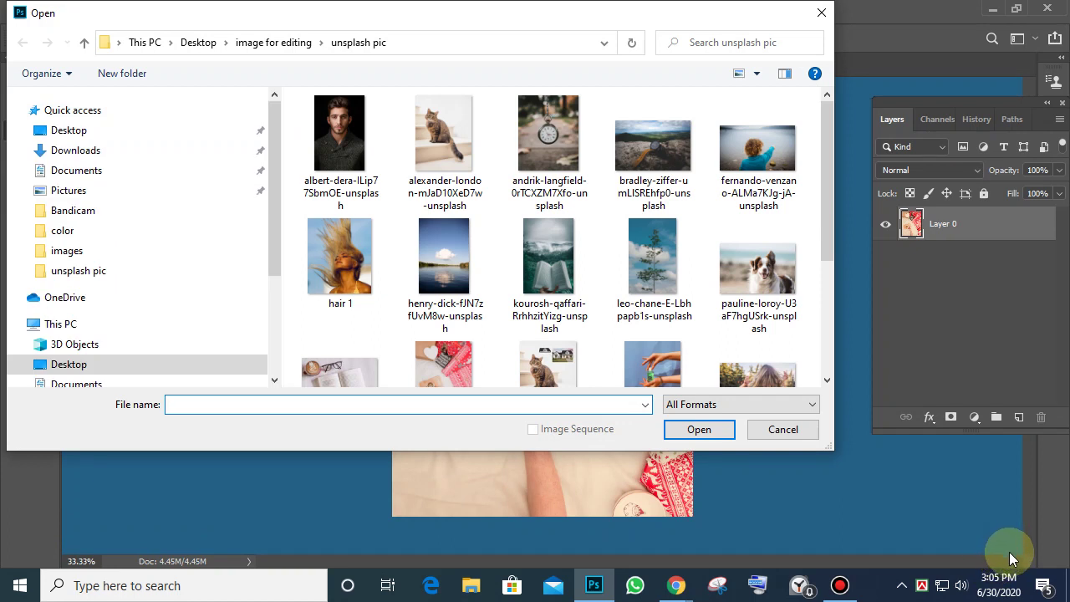
{"action": "double_click", "coordinate": [646, 131]}
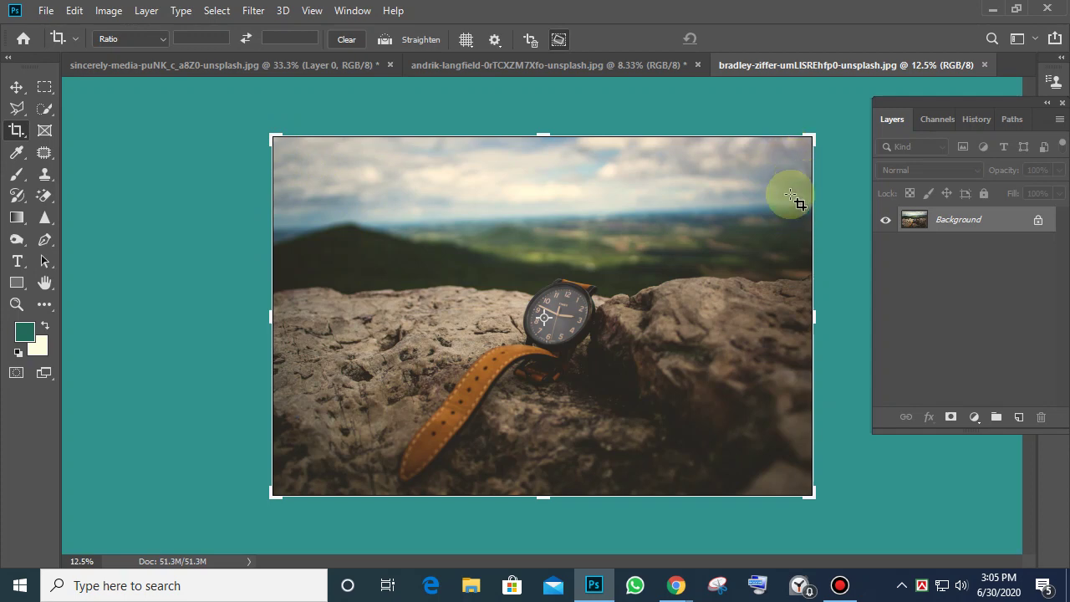
Rotate the wristwatch photo slightly counterclockwise inside the crop frame and apply the crop with Content-Aware filling the empty corners
{"action": "left_click_drag", "start_coordinate": [276, 118], "coordinate": [250, 145]}
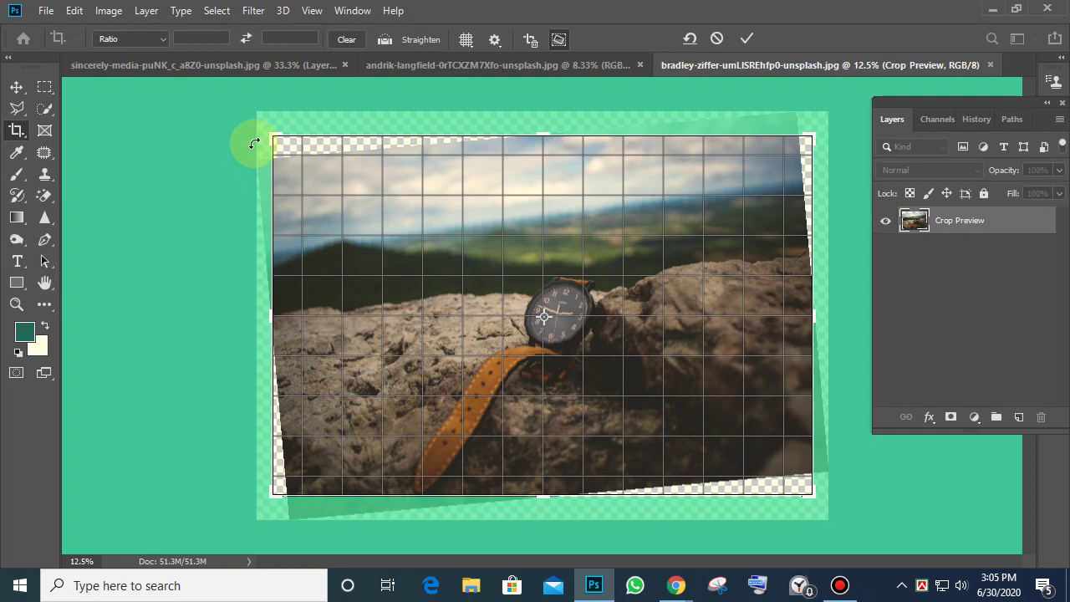
{"action": "left_click", "coordinate": [750, 41]}
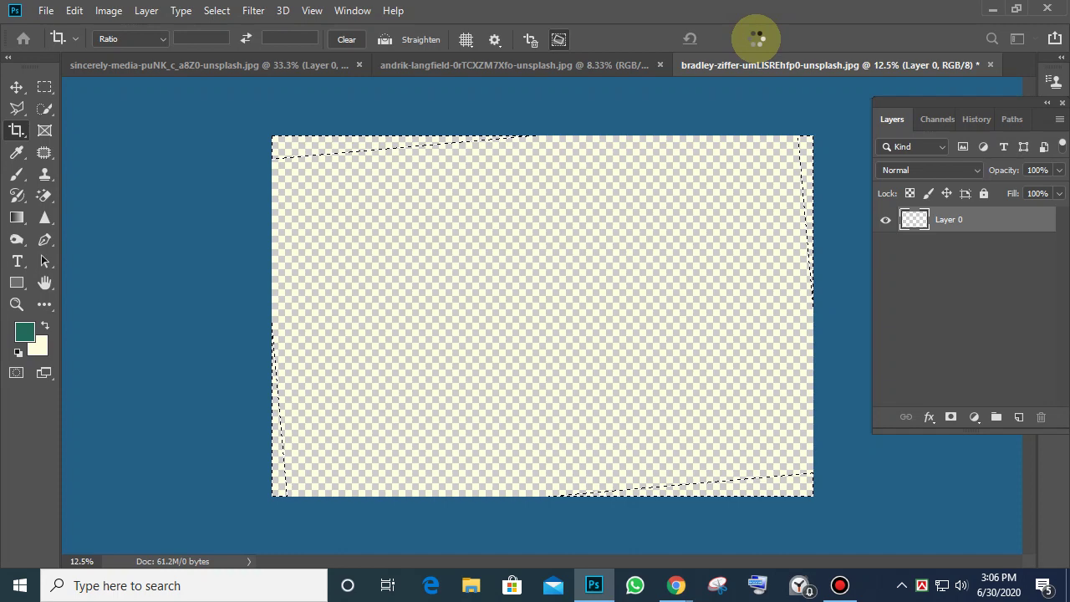
{"action": "key", "text": "ctrl+d"}
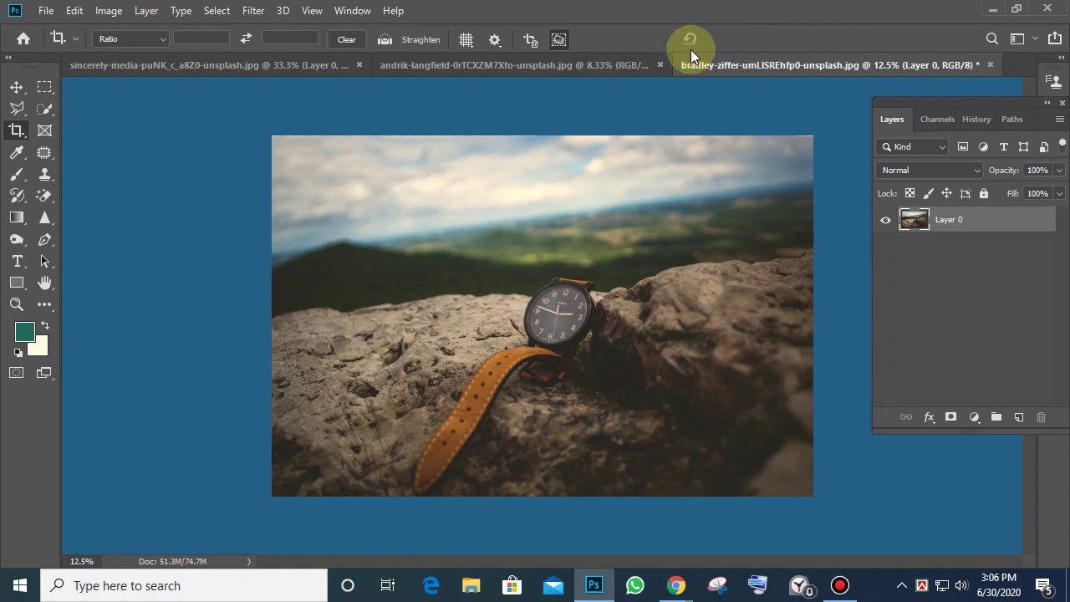
Straighten the wristwatch photo along its tilted horizon and extend the crop frame slightly beyond its upper, left and right edges
{"action": "left_click", "coordinate": [384, 40]}
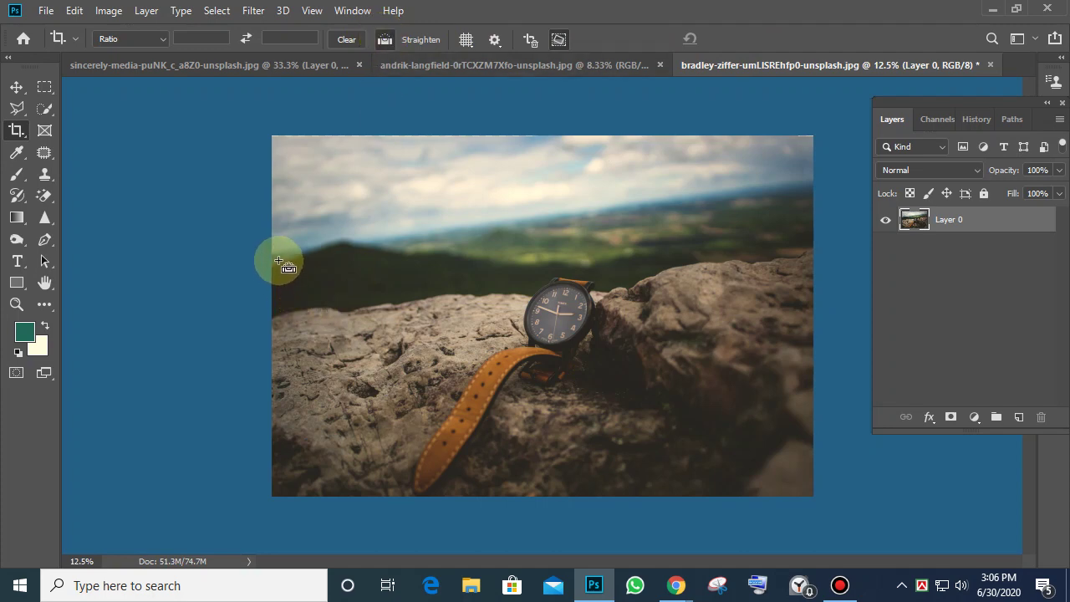
{"action": "left_click_drag", "start_coordinate": [277, 254], "coordinate": [809, 179]}
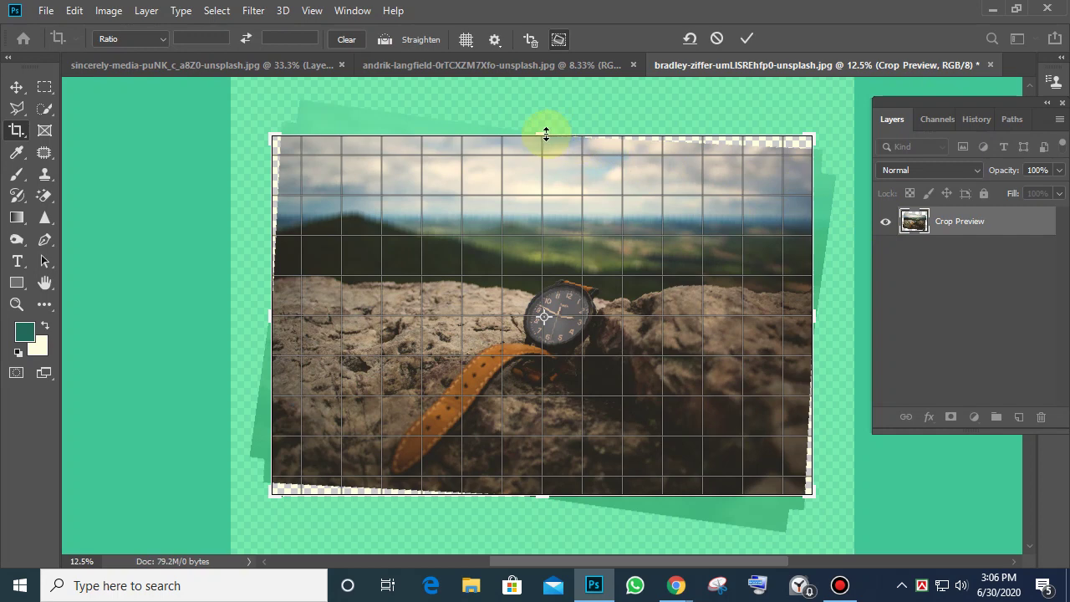
{"action": "left_click_drag", "start_coordinate": [544, 132], "coordinate": [547, 117]}
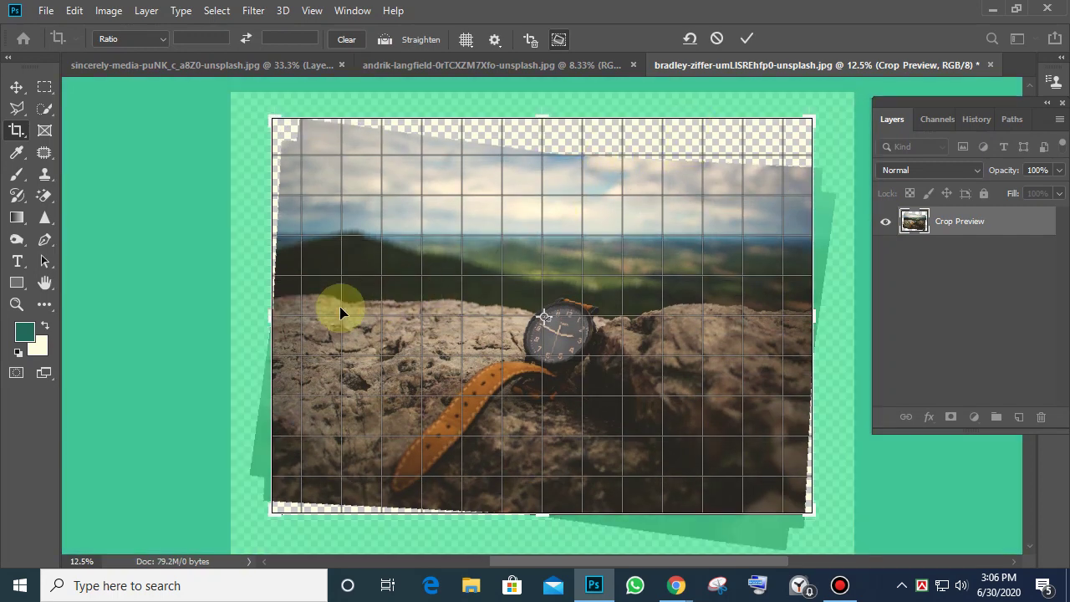
{"action": "mouse_move", "coordinate": [268, 314]}
{"action": "left_mouse_down"}
{"action": "mouse_move", "coordinate": [275, 321]}
{"action": "mouse_move", "coordinate": [251, 311]}
{"action": "left_mouse_up"}
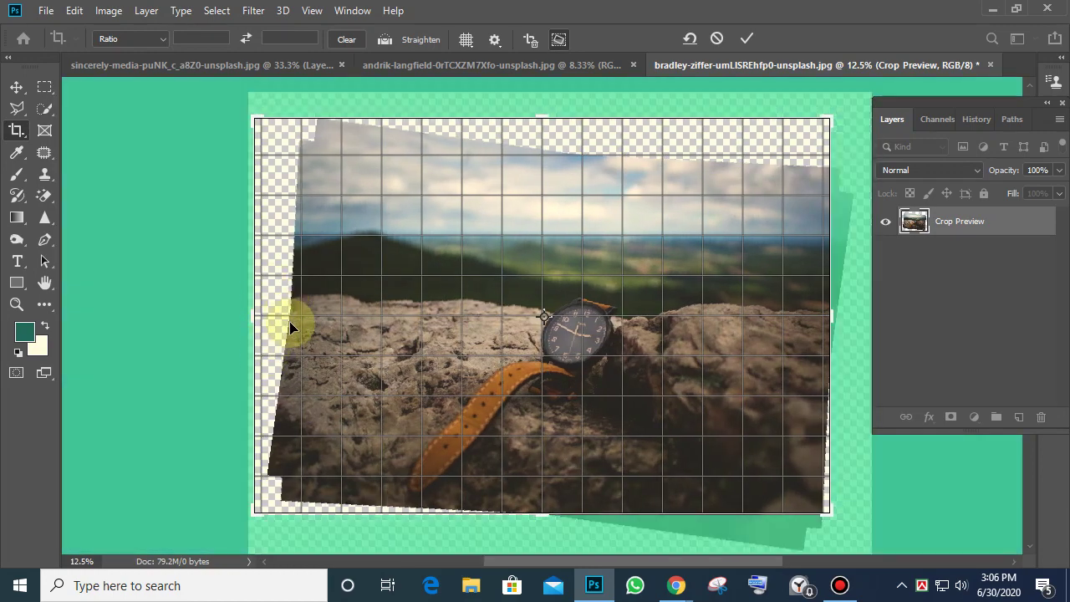
{"action": "left_click_drag", "start_coordinate": [826, 318], "coordinate": [840, 321]}
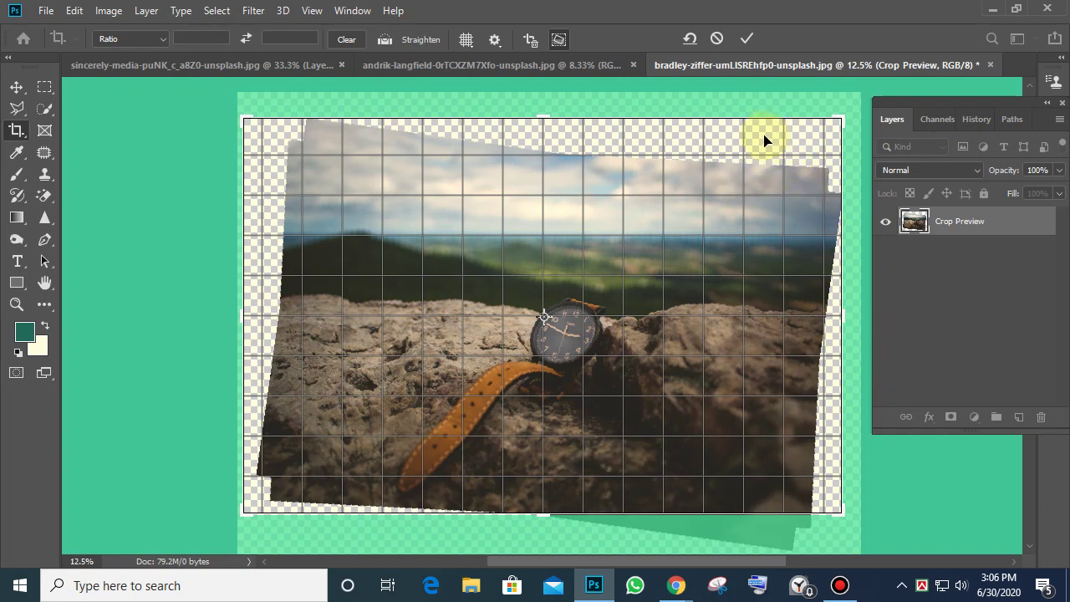
Apply the extended crop on the wristwatch photo with Content-Aware filling the empty areas
{"action": "left_click", "coordinate": [558, 39]}
{"action": "left_click", "coordinate": [751, 35]}
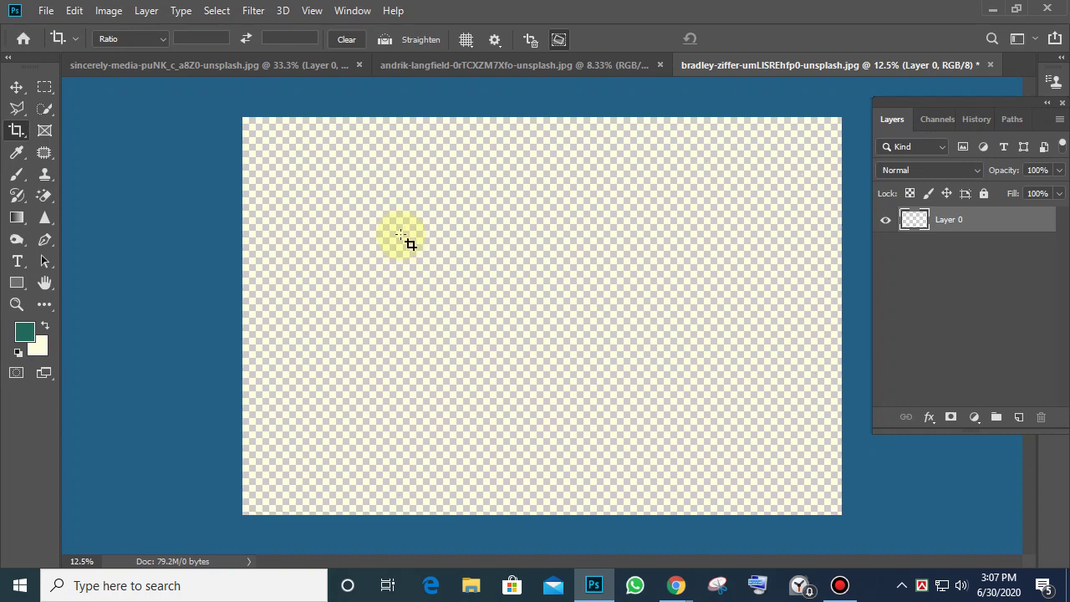
{"action": "key", "text": "ctrl+z"}
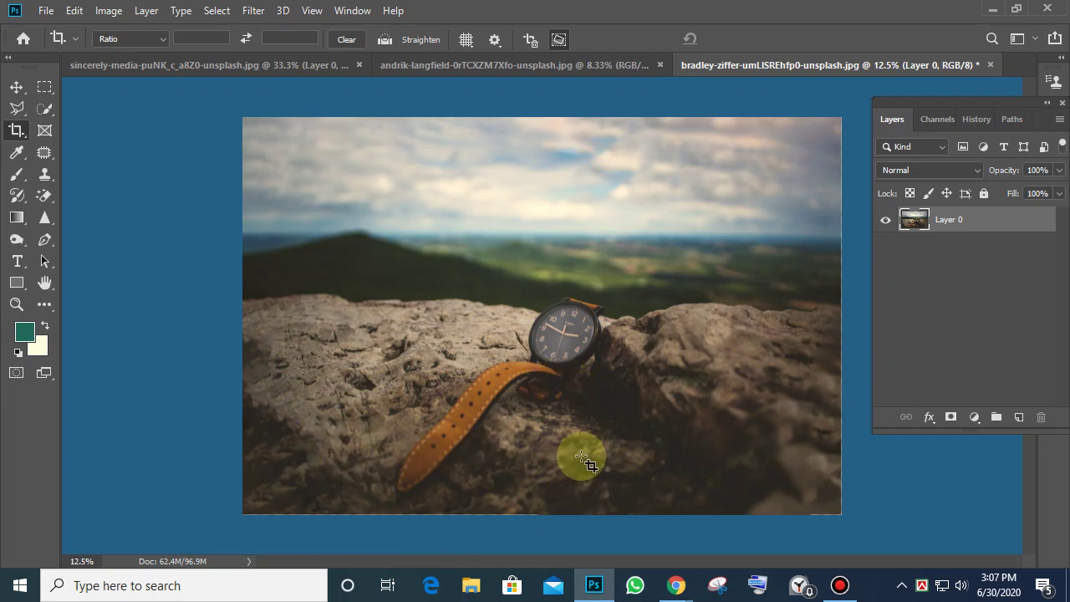
Resize the wristwatch photo to a width of 20 inches with proportions linked, and fit it to the view
{"action": "left_click", "coordinate": [109, 12]}
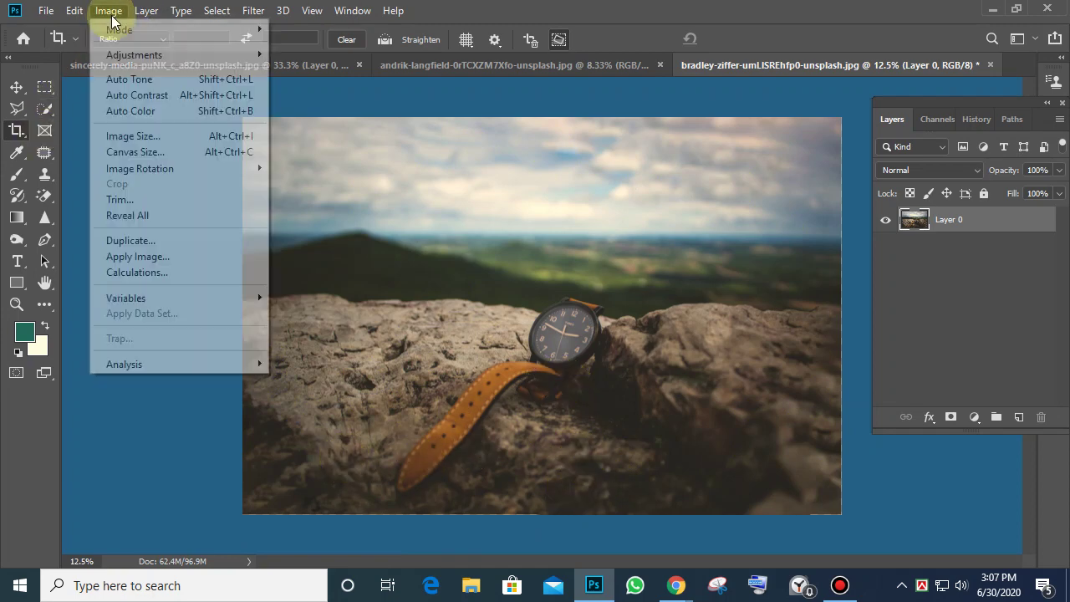
{"action": "left_click", "coordinate": [138, 136]}
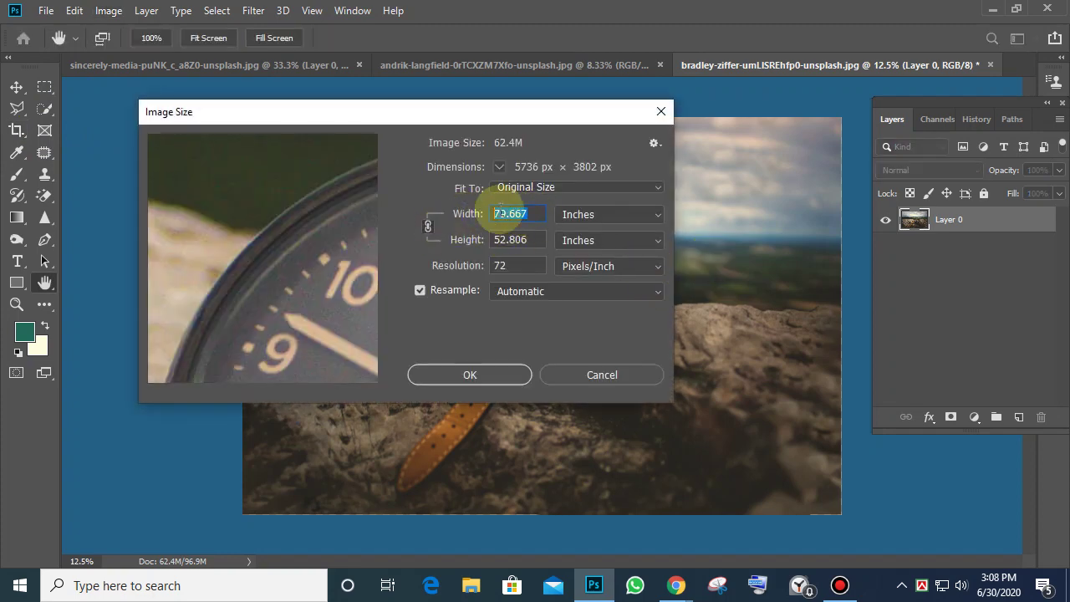
{"action": "type", "text": "20"}
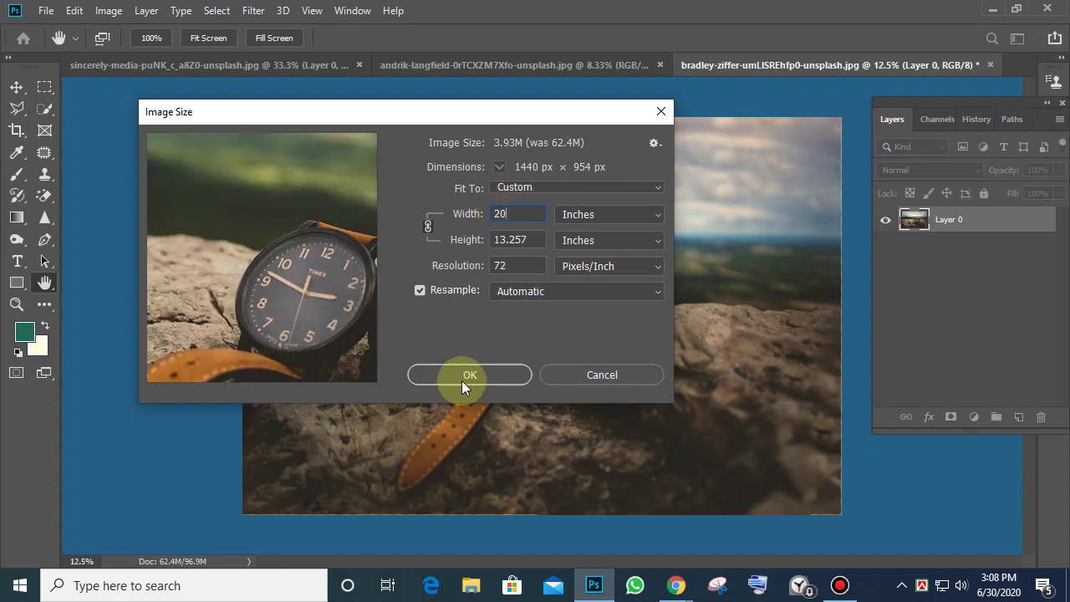
{"action": "left_click", "coordinate": [465, 376]}
{"action": "key", "text": "c"}
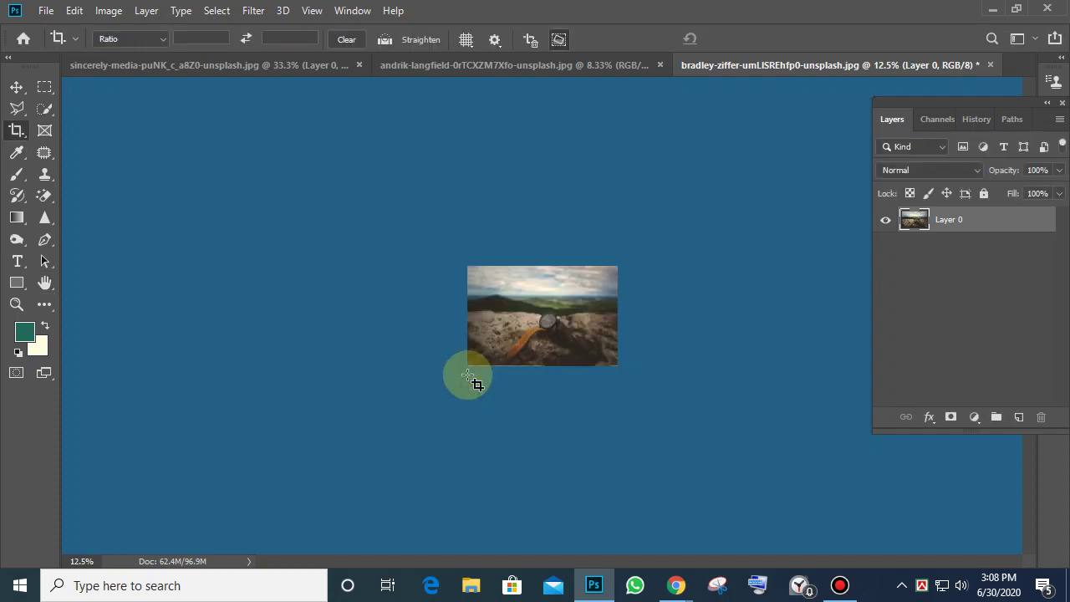
{"action": "key", "text": "ctrl+0"}
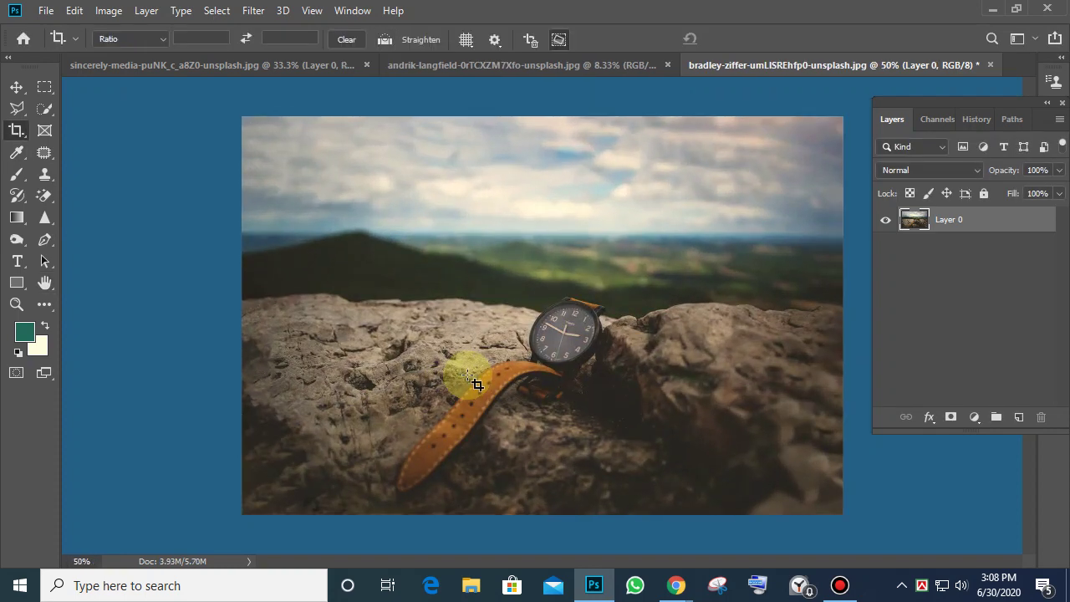
Try extending the wristwatch photo slightly beyond its left edge with a Content-Aware crop, and undo it
{"action": "left_click", "coordinate": [346, 270]}
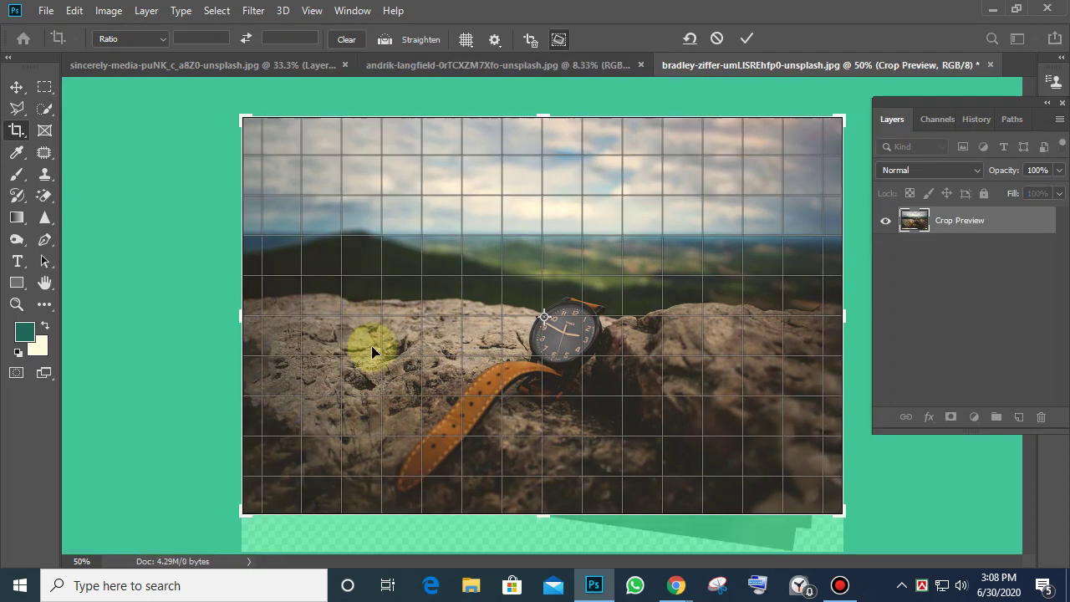
{"action": "left_click_drag", "start_coordinate": [242, 314], "coordinate": [205, 322]}
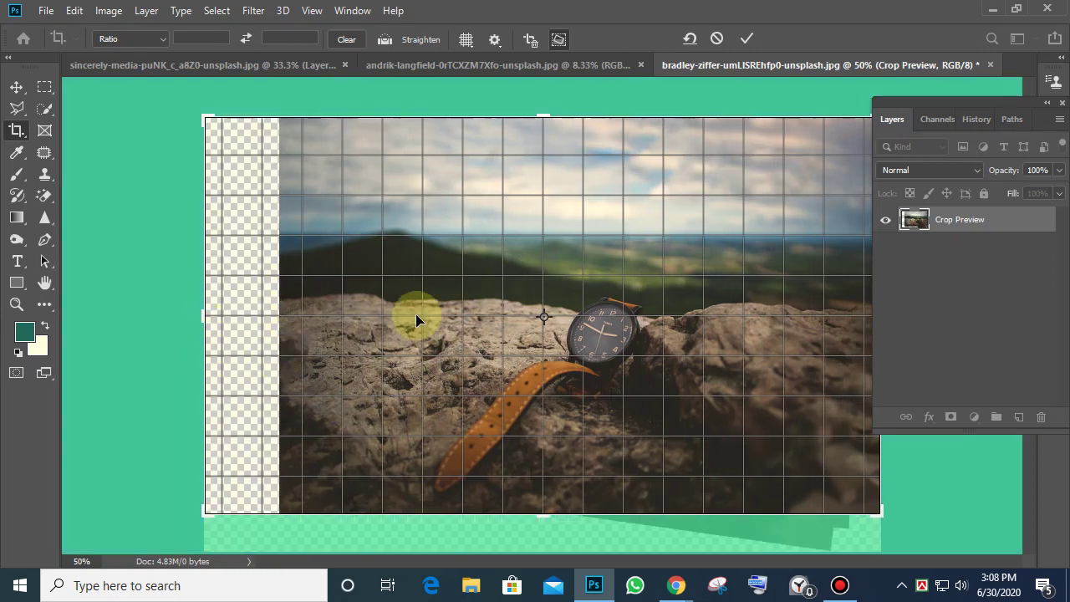
{"action": "left_click", "coordinate": [746, 39]}
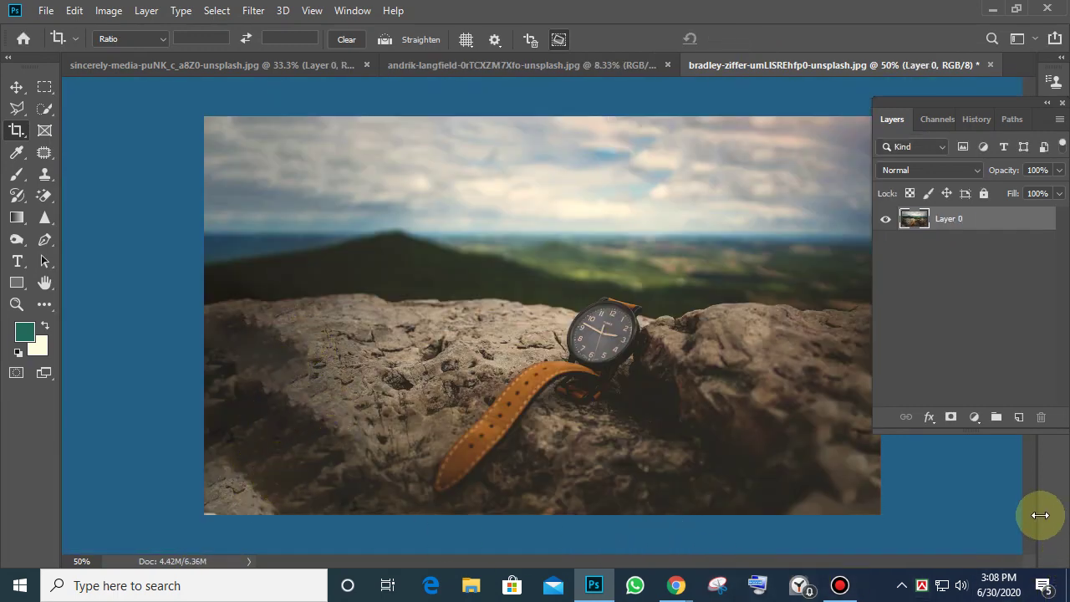
{"action": "key", "text": "ctrl+z"}
Extend the crop frame far beyond the wristwatch photo's left edge and apply it with Content-Aware filling the empty area
{"action": "left_click", "coordinate": [269, 197]}
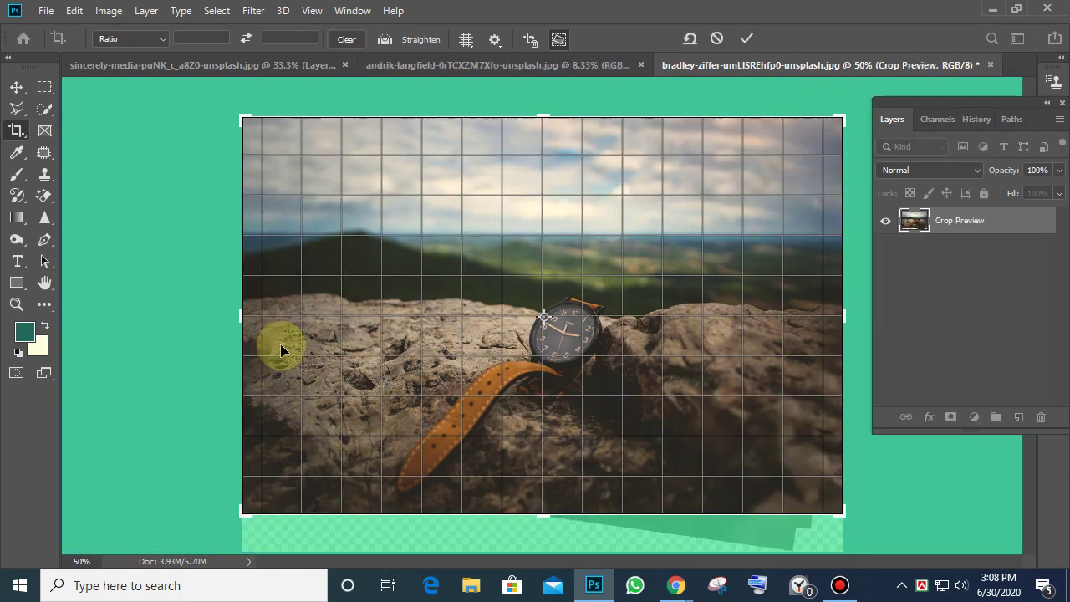
{"action": "left_click_drag", "start_coordinate": [242, 318], "coordinate": [139, 314]}
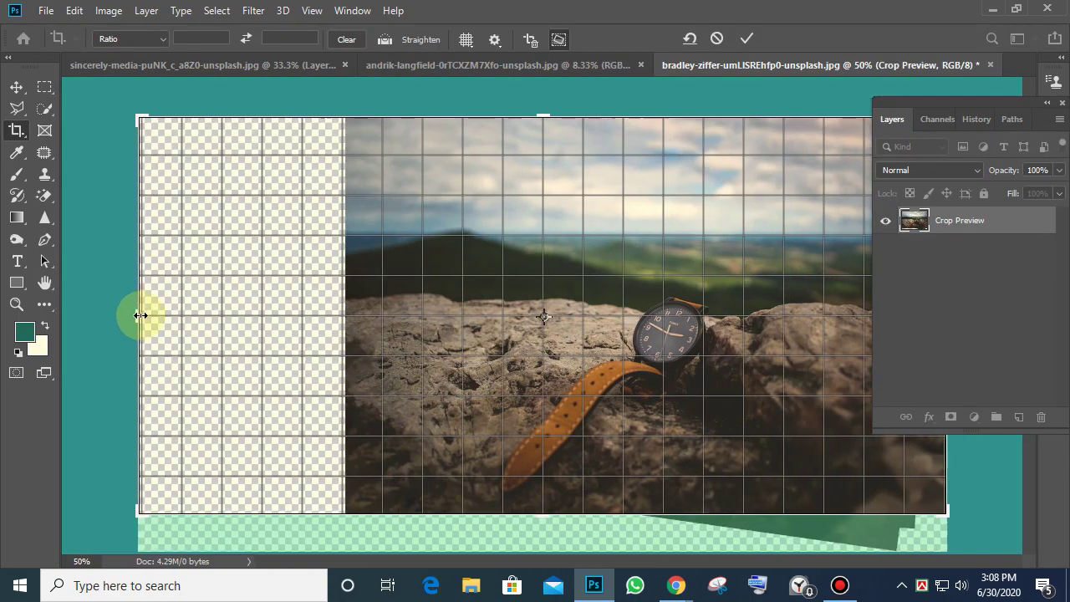
{"action": "left_click", "coordinate": [755, 41]}
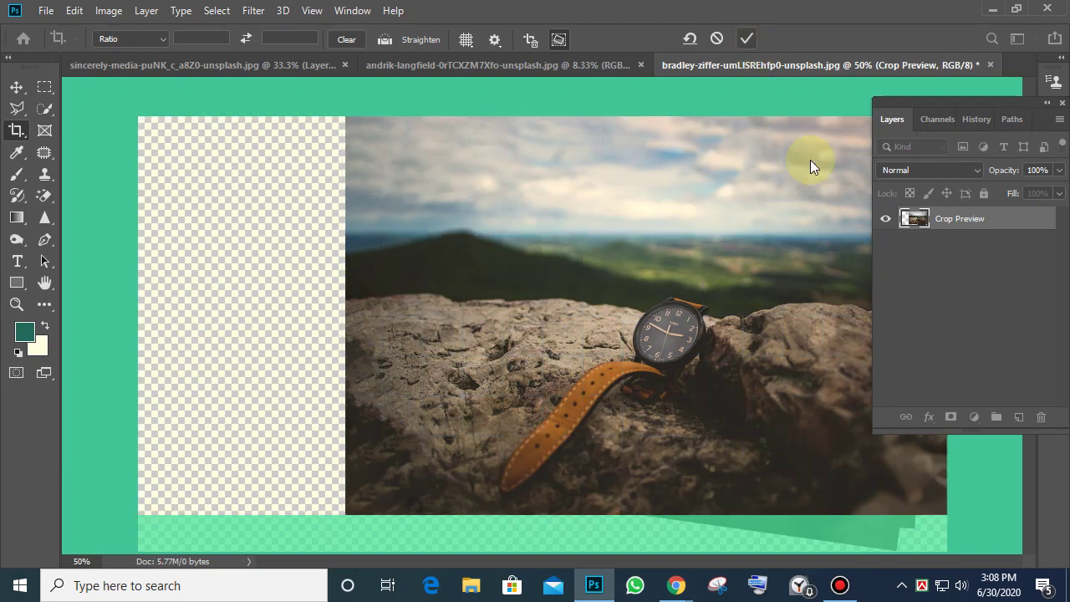
{"action": "left_click", "coordinate": [262, 446]}
{"action": "mouse_move", "coordinate": [675, 585]}
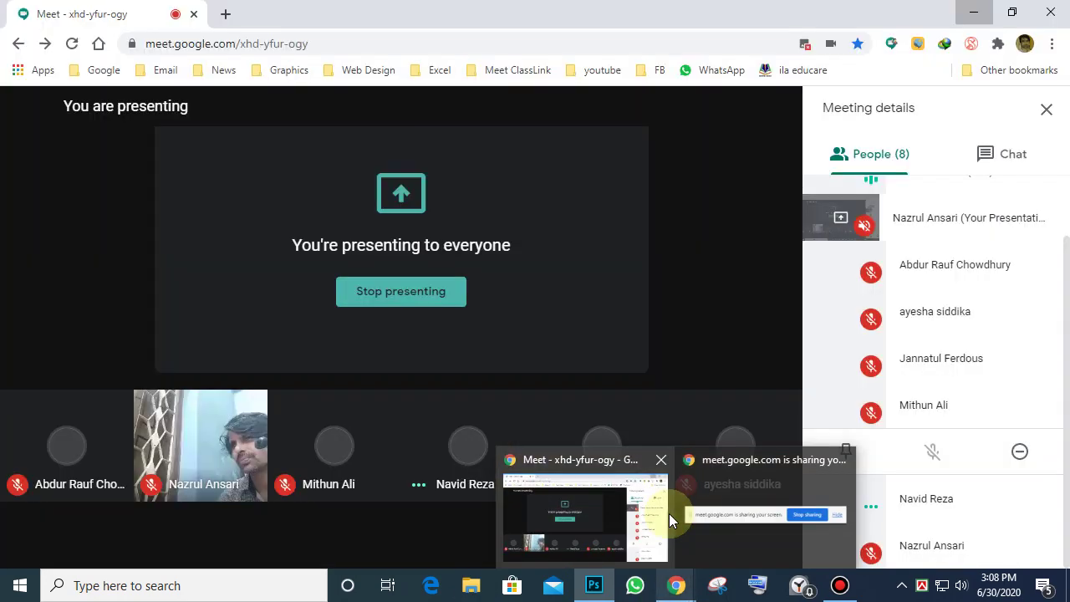
{"action": "left_click", "coordinate": [669, 513]}
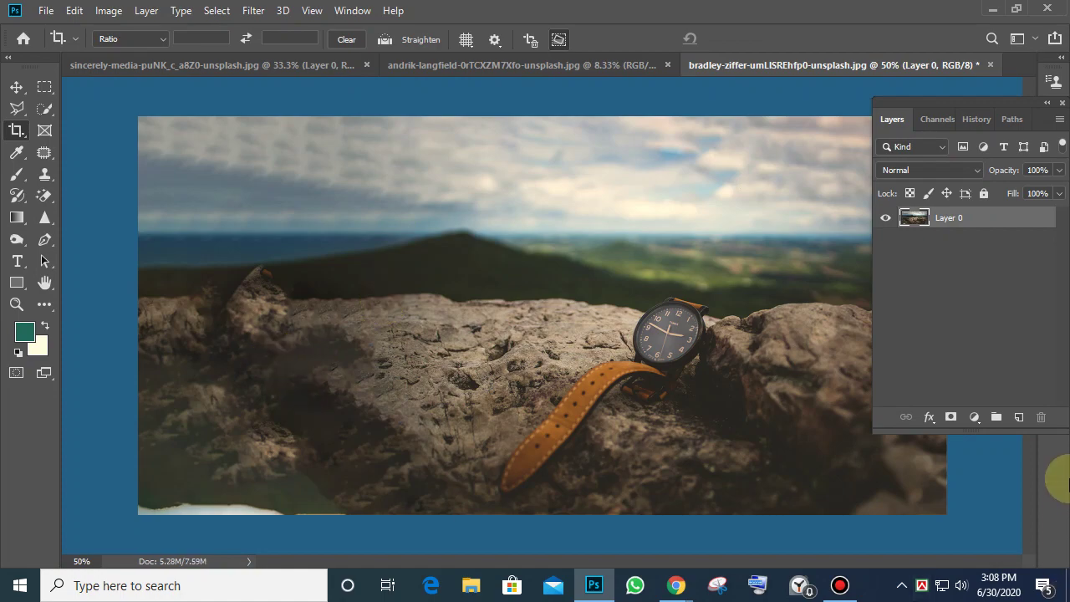
Examine the Content-Aware filled rock area along the photo's left edge at 100% magnification
{"action": "key", "text": "ctrl+plus"}
{"action": "key", "text": "ctrl+plus"}
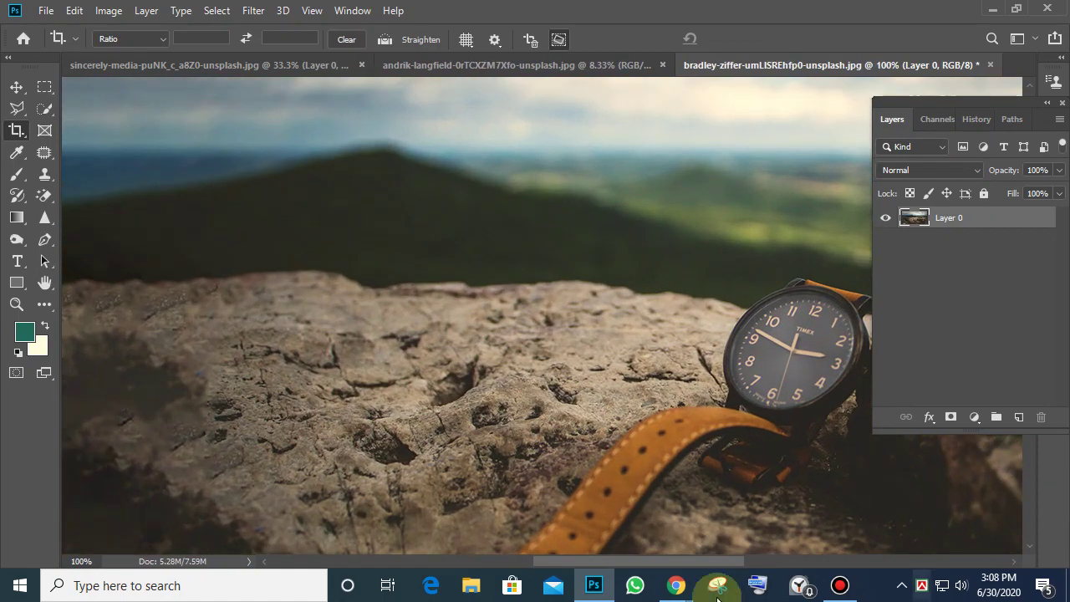
{"action": "left_click_drag", "start_coordinate": [377, 332], "coordinate": [647, 209]}
{"action": "left_click_drag", "start_coordinate": [582, 248], "coordinate": [645, 277]}
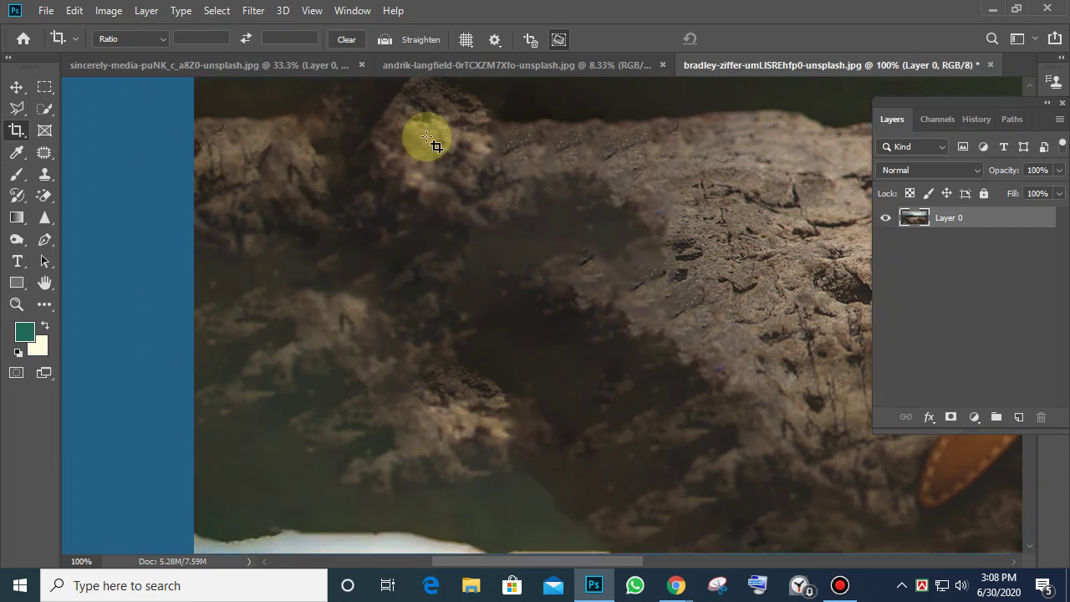
{"action": "scroll", "coordinate": [622, 255], "scroll_direction": "up", "scroll_amount": 3}
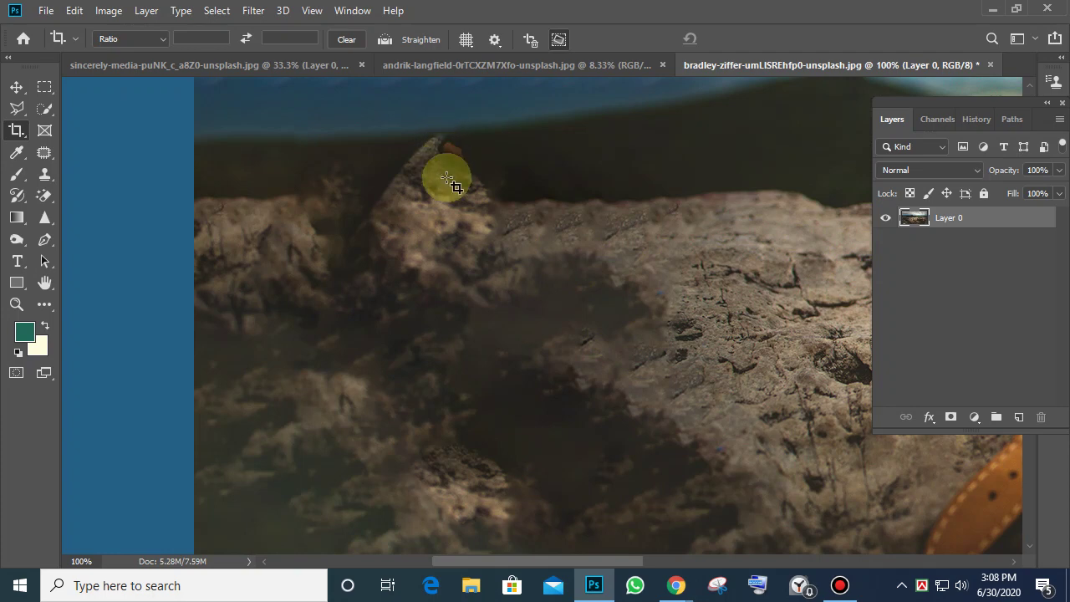
{"action": "scroll", "coordinate": [624, 367], "scroll_direction": "down", "scroll_amount": 1}
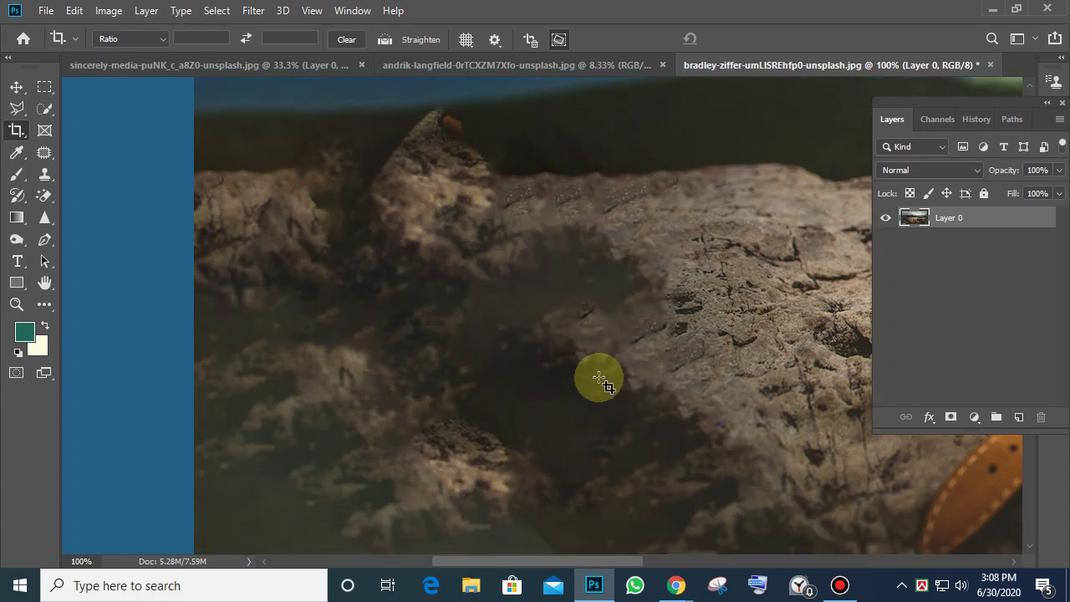
{"action": "scroll", "coordinate": [604, 377], "scroll_direction": "down", "scroll_amount": 2}
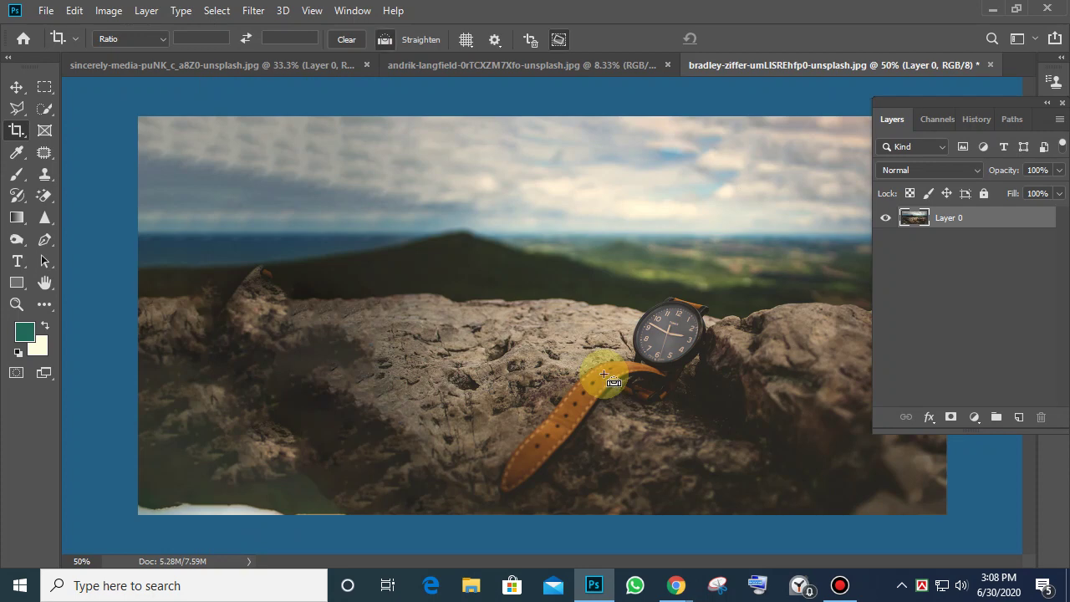
Examine how the filled sky and horizon blend into the original photo, ending with the whole image in view
{"action": "scroll", "coordinate": [606, 377], "scroll_direction": "up", "scroll_amount": 1}
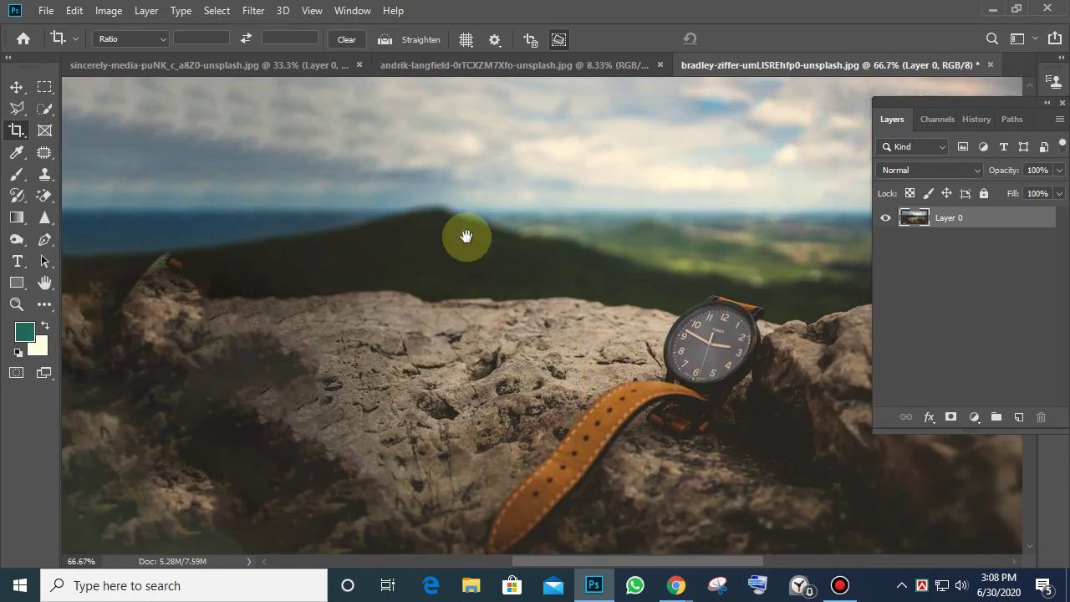
{"action": "left_click_drag", "start_coordinate": [465, 239], "coordinate": [652, 359]}
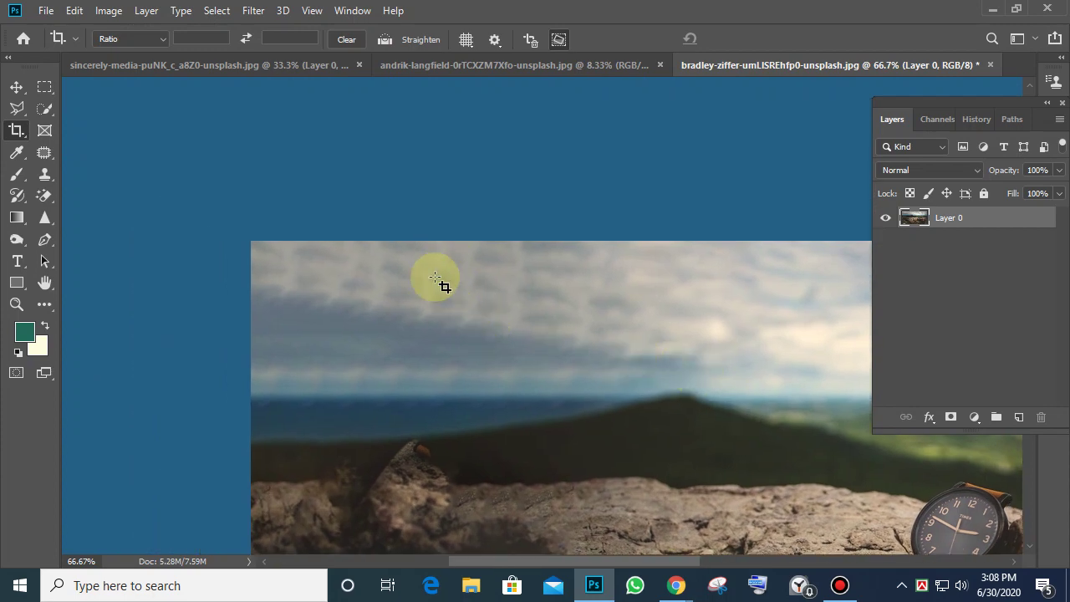
{"action": "key", "text": "ctrl+plus"}
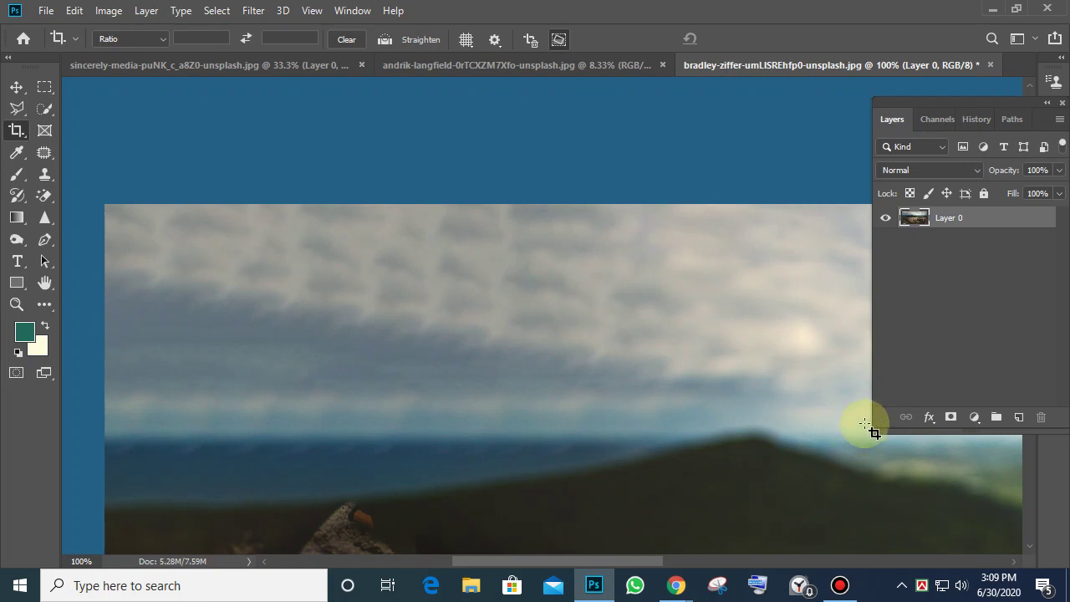
{"action": "scroll", "coordinate": [600, 390], "scroll_direction": "down", "scroll_amount": 2}
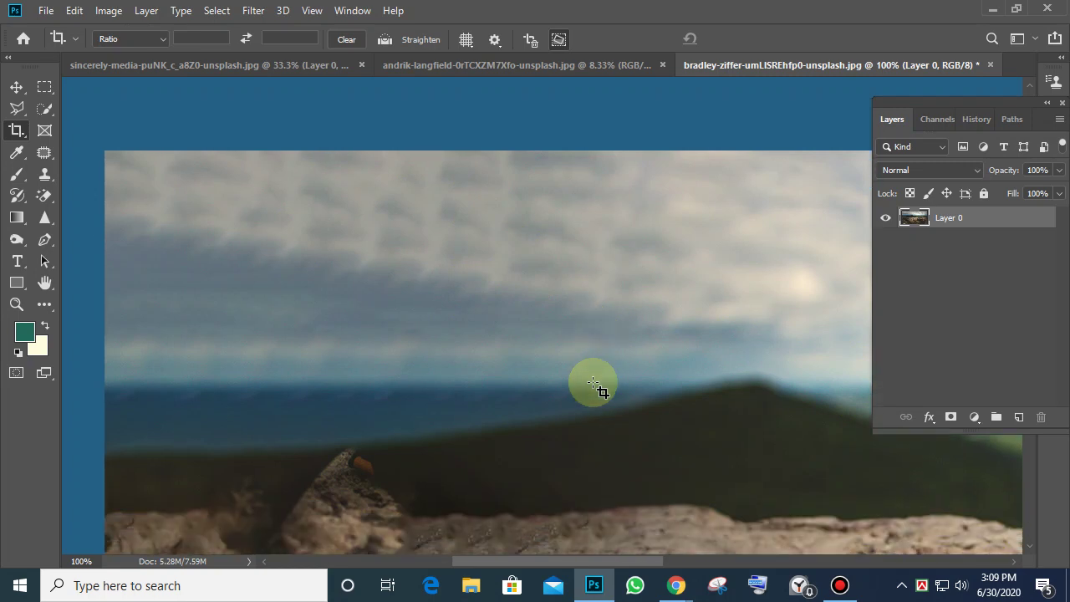
{"action": "scroll", "coordinate": [593, 383], "scroll_direction": "down", "scroll_amount": 8}
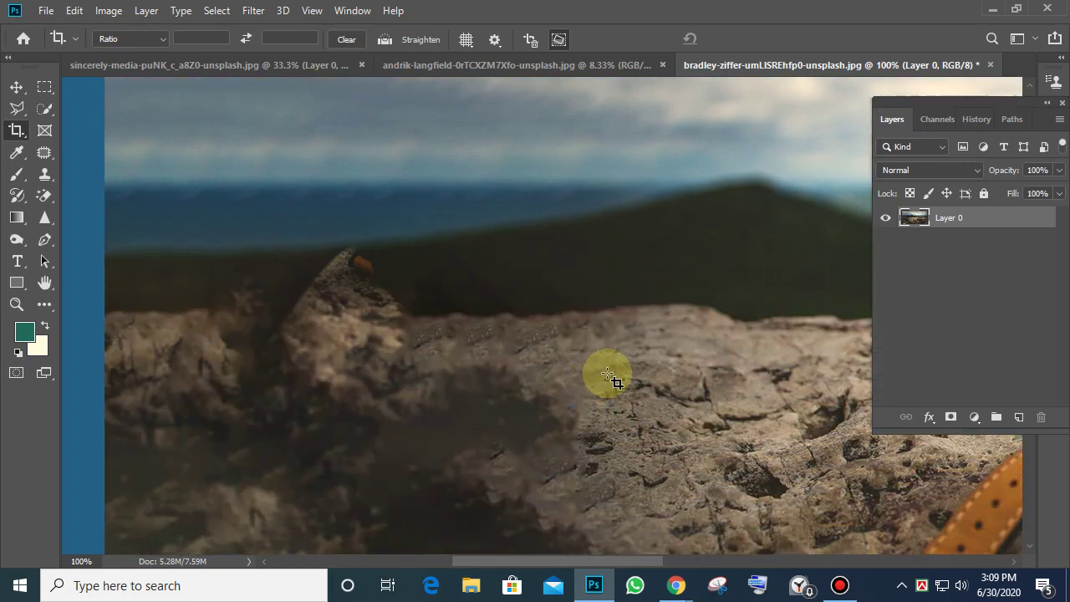
{"action": "scroll", "coordinate": [613, 382], "scroll_direction": "down", "scroll_amount": 1}
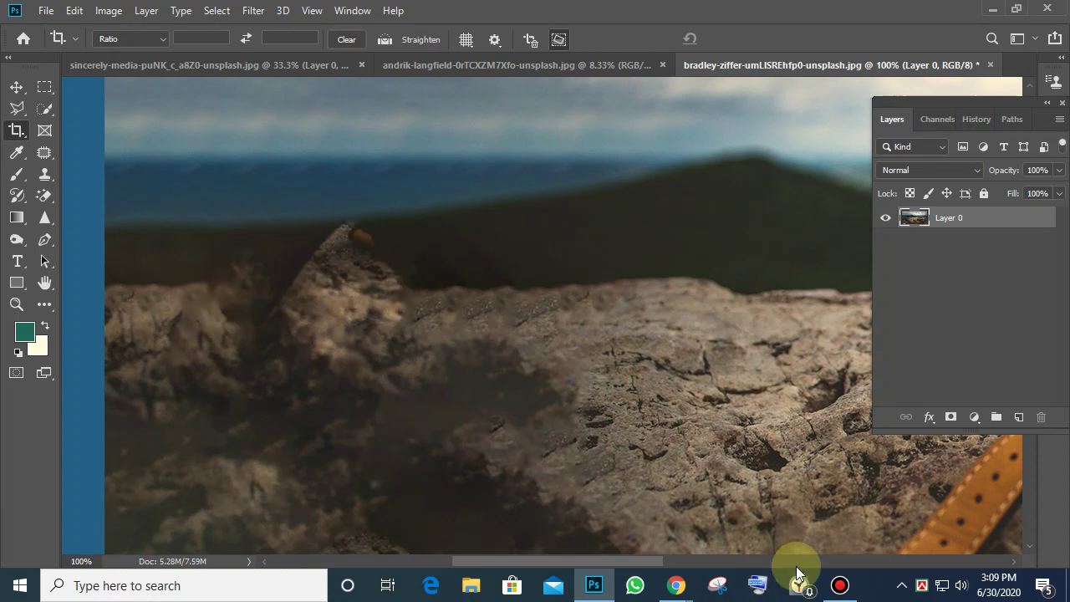
{"action": "key", "text": "ctrl+minus"}
{"action": "key", "text": "ctrl+minus"}
{"action": "key", "text": "ctrl+minus"}
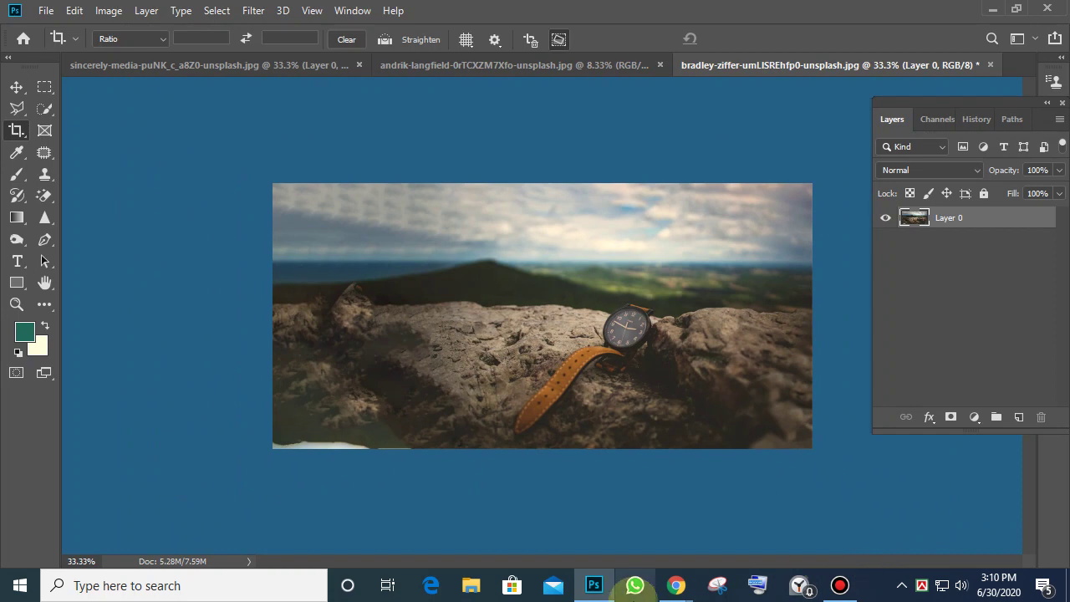
Set the Crop tool's overlay to Rule of Thirds and show it on the wristwatch photo
{"action": "right_click", "coordinate": [17, 133]}
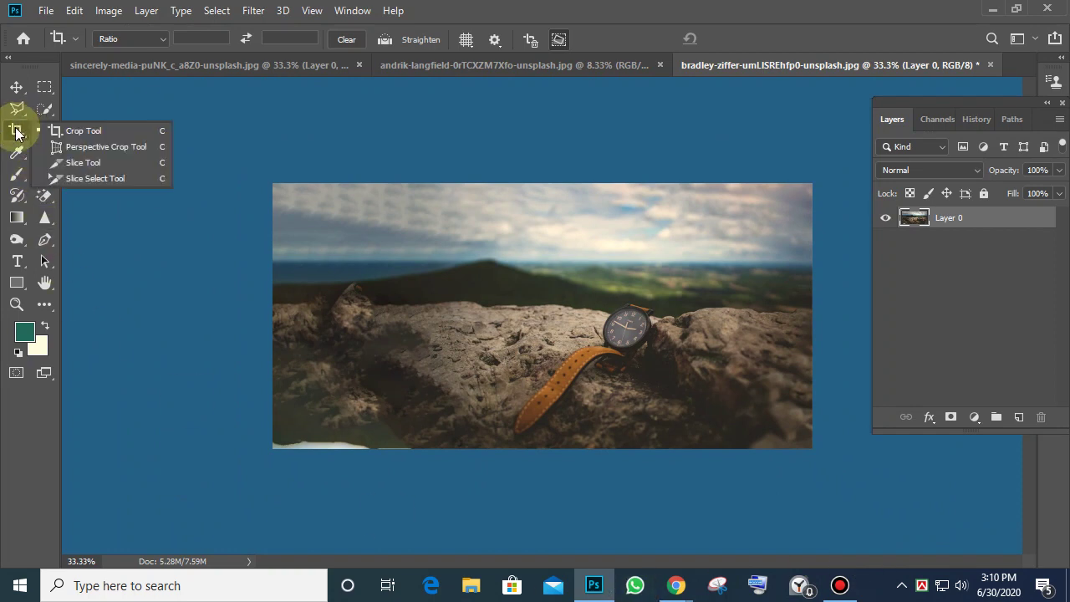
{"action": "left_click", "coordinate": [91, 134]}
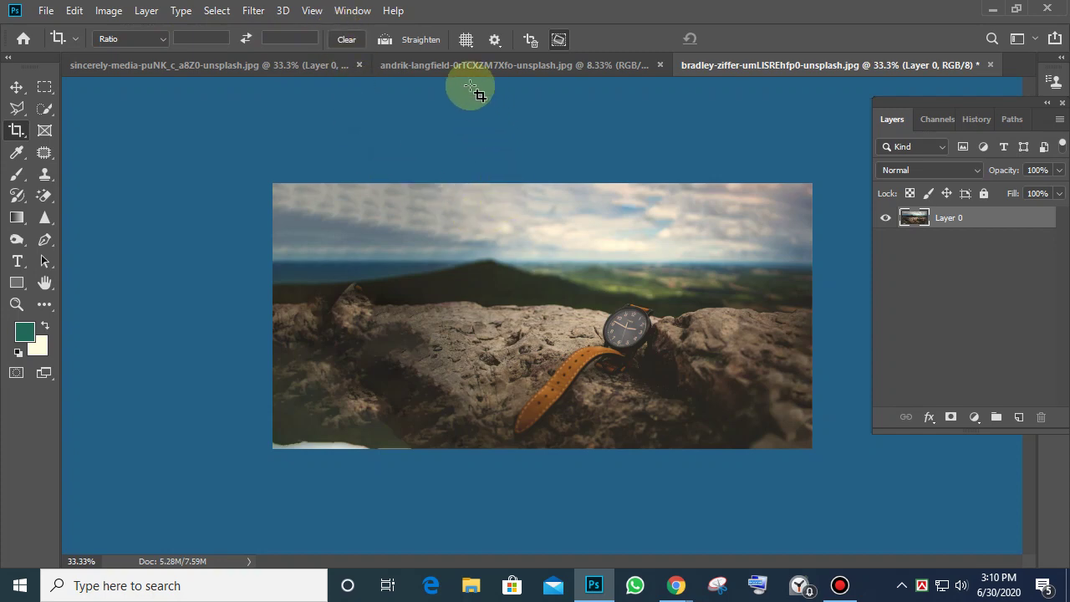
{"action": "left_click", "coordinate": [470, 42]}
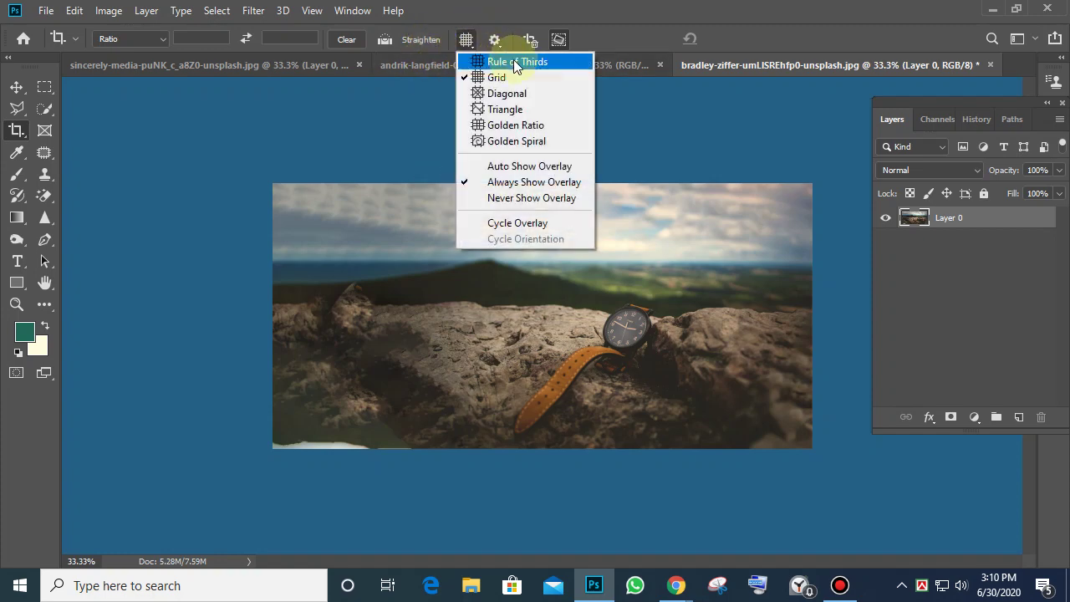
{"action": "left_click", "coordinate": [502, 65]}
{"action": "left_click", "coordinate": [457, 240]}
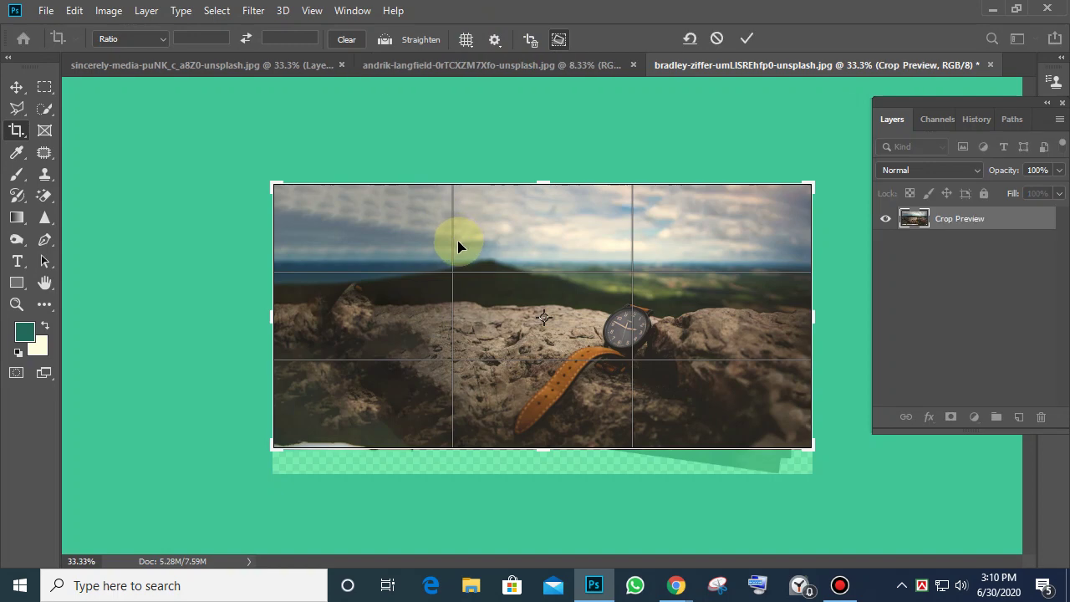
Try shifting the wristwatch photo slightly upward inside the Rule of Thirds crop frame
{"action": "mouse_move", "coordinate": [571, 320]}
{"action": "left_mouse_down"}
{"action": "mouse_move", "coordinate": [652, 324]}
{"action": "mouse_move", "coordinate": [644, 306]}
{"action": "mouse_move", "coordinate": [537, 314]}
{"action": "mouse_move", "coordinate": [336, 302]}
{"action": "mouse_move", "coordinate": [316, 246]}
{"action": "mouse_move", "coordinate": [310, 311]}
{"action": "mouse_move", "coordinate": [320, 258]}
{"action": "mouse_move", "coordinate": [436, 313]}
{"action": "mouse_move", "coordinate": [490, 315]}
{"action": "mouse_move", "coordinate": [552, 337]}
{"action": "mouse_move", "coordinate": [563, 314]}
{"action": "left_mouse_up"}
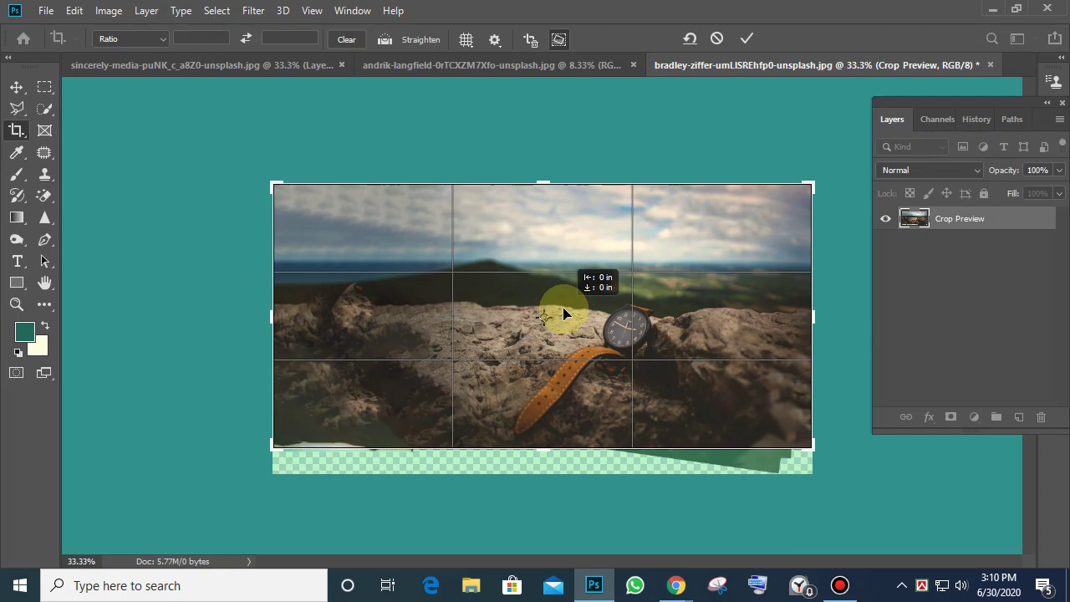
{"action": "mouse_move", "coordinate": [563, 313]}
{"action": "left_mouse_down"}
{"action": "mouse_move", "coordinate": [544, 299]}
{"action": "mouse_move", "coordinate": [499, 296]}
{"action": "mouse_move", "coordinate": [490, 305]}
{"action": "mouse_move", "coordinate": [564, 302]}
{"action": "mouse_move", "coordinate": [568, 316]}
{"action": "mouse_move", "coordinate": [573, 296]}
{"action": "mouse_move", "coordinate": [575, 310]}
{"action": "left_mouse_up"}
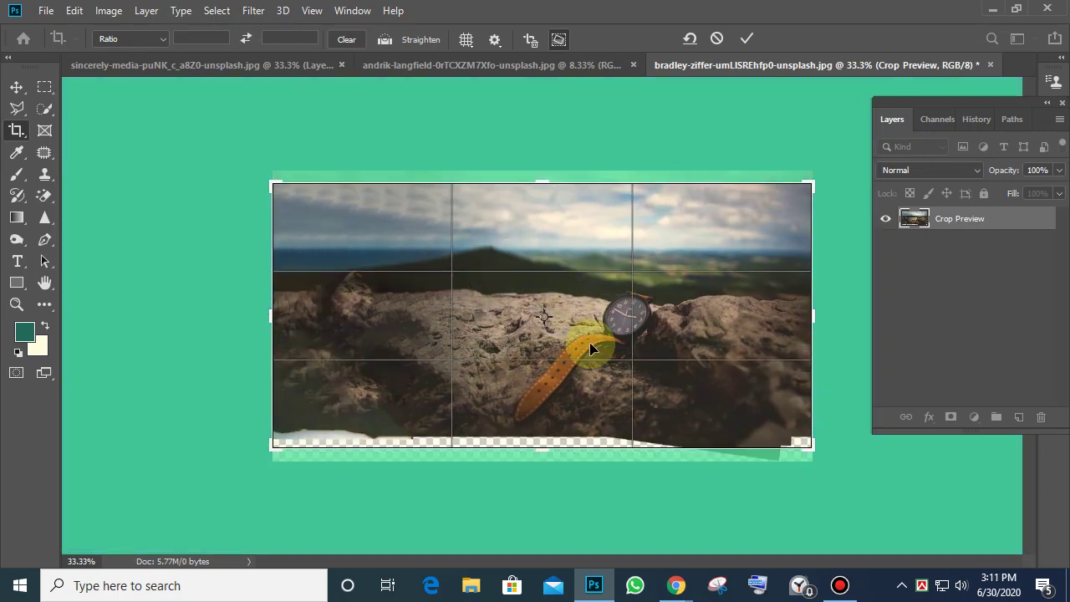
{"action": "key", "text": "Return"}
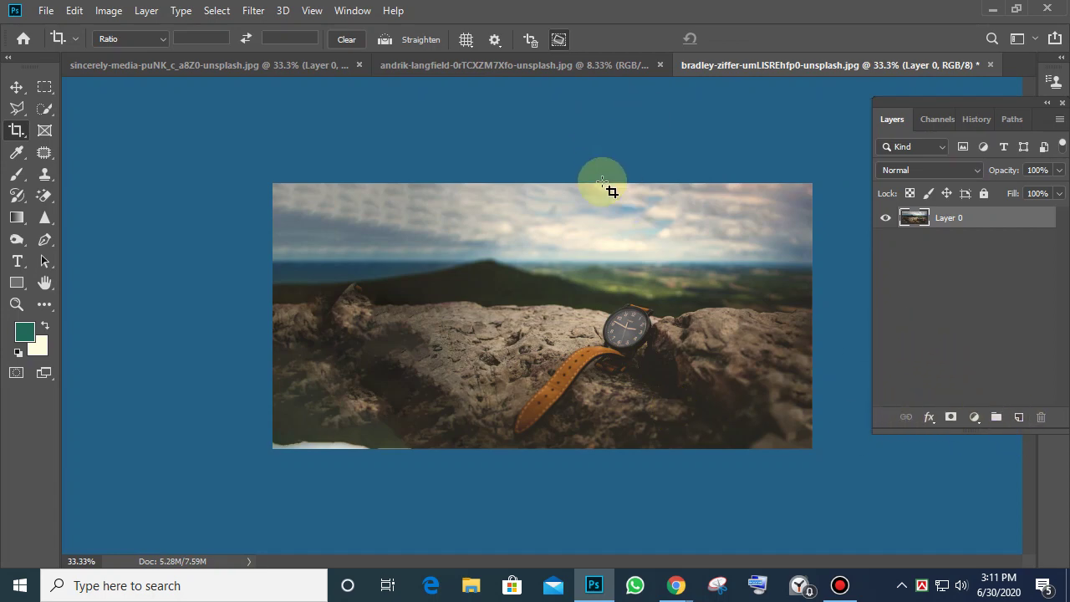
Display the Crop tool's group of related tools, minimize Photoshop to the desktop and open WhatsApp
{"action": "left_click", "coordinate": [15, 131]}
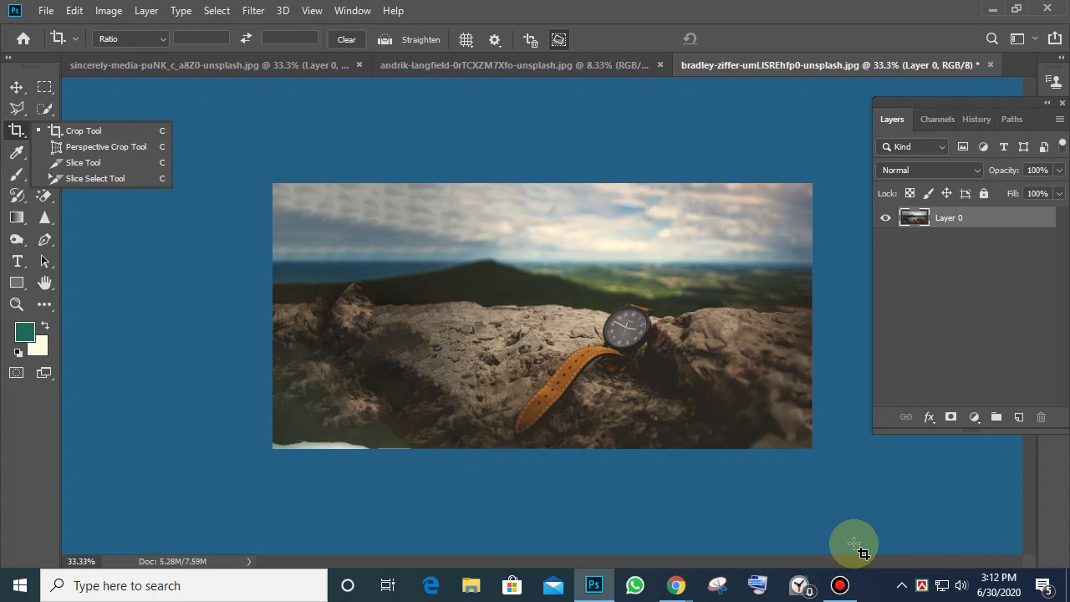
{"action": "left_click", "coordinate": [992, 10]}
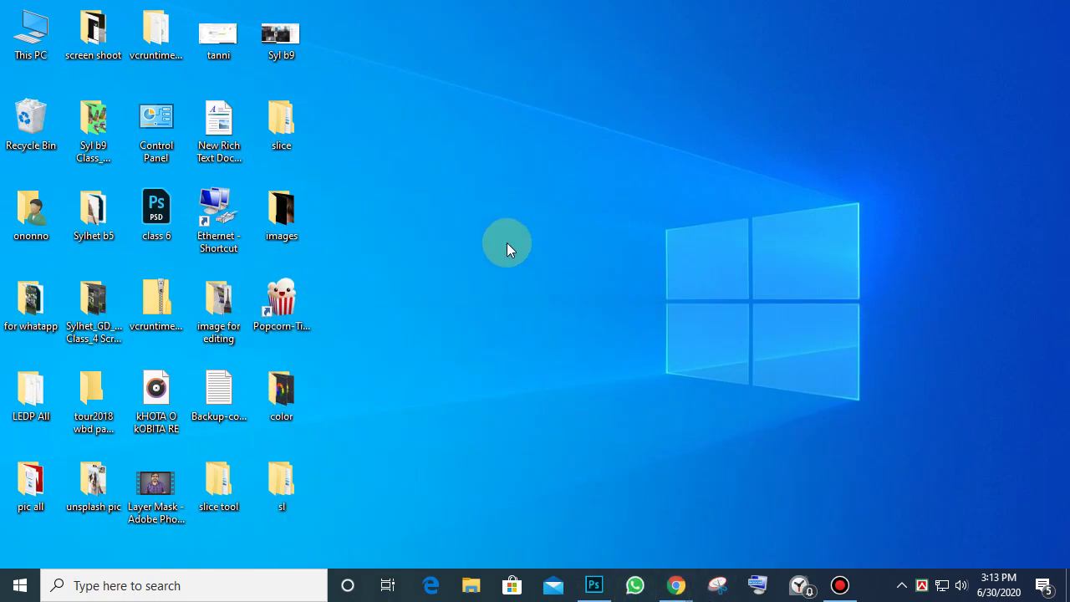
{"action": "left_click", "coordinate": [635, 585]}
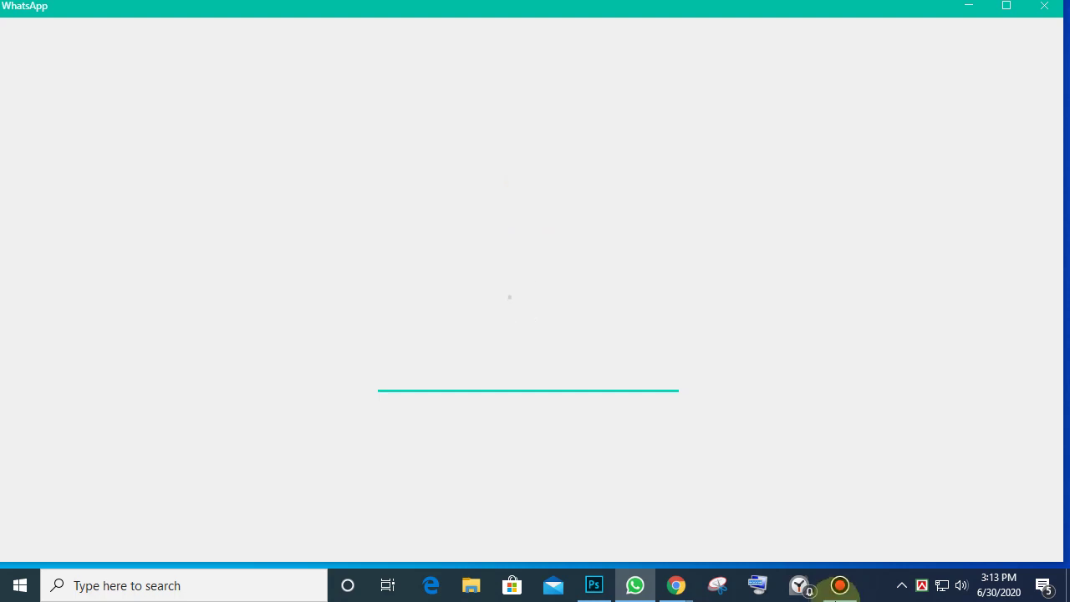
{"action": "left_click", "coordinate": [844, 588]}
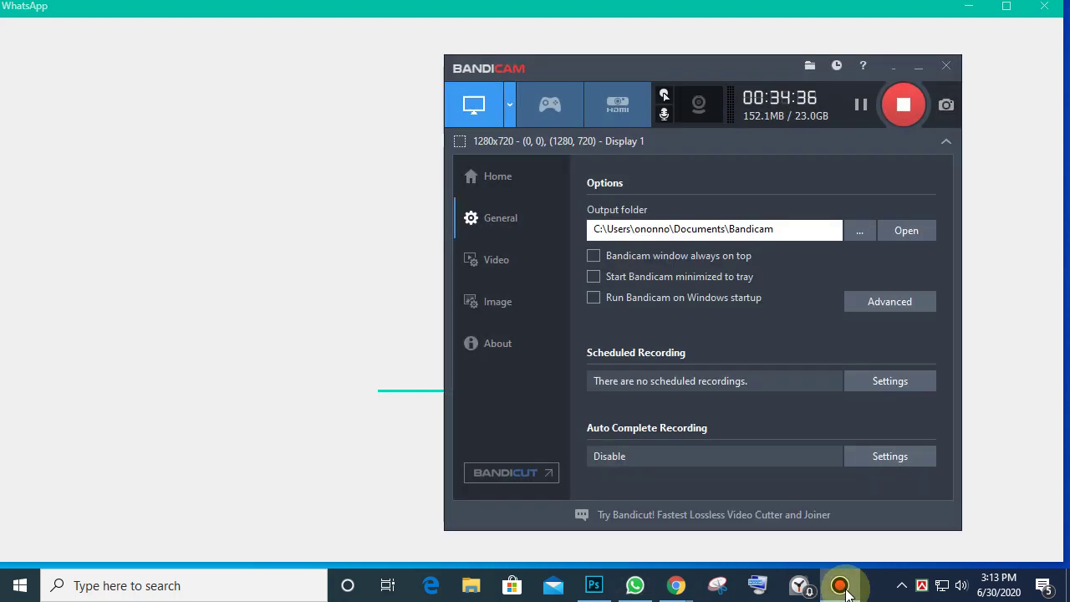
{"action": "left_click", "coordinate": [842, 589]}
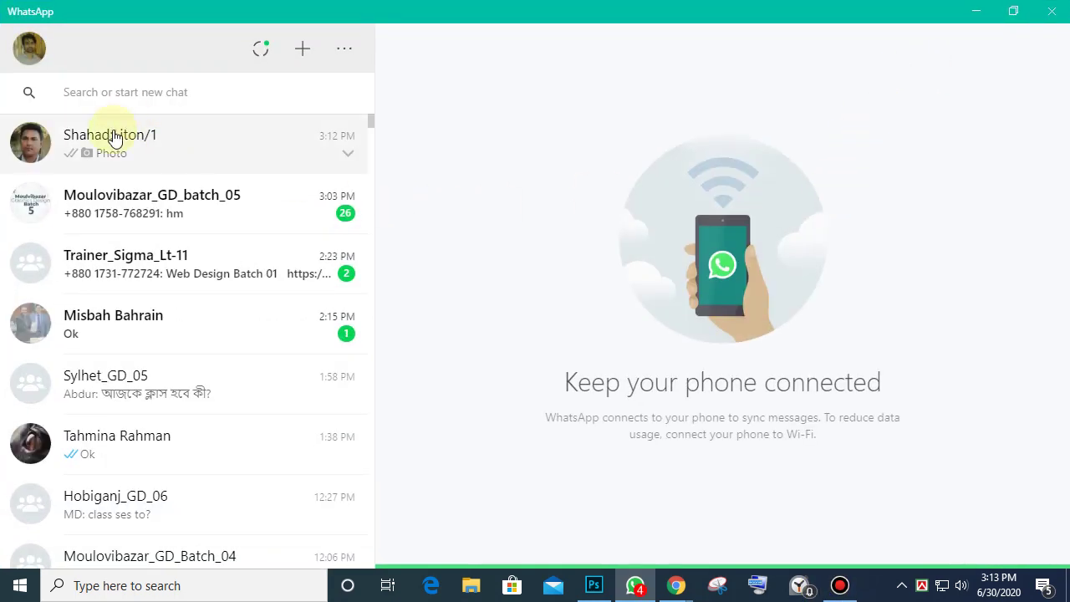
Download the calendar photo from the most recent chat and save it as a jpeg on the Desktop
{"action": "left_click", "coordinate": [115, 139]}
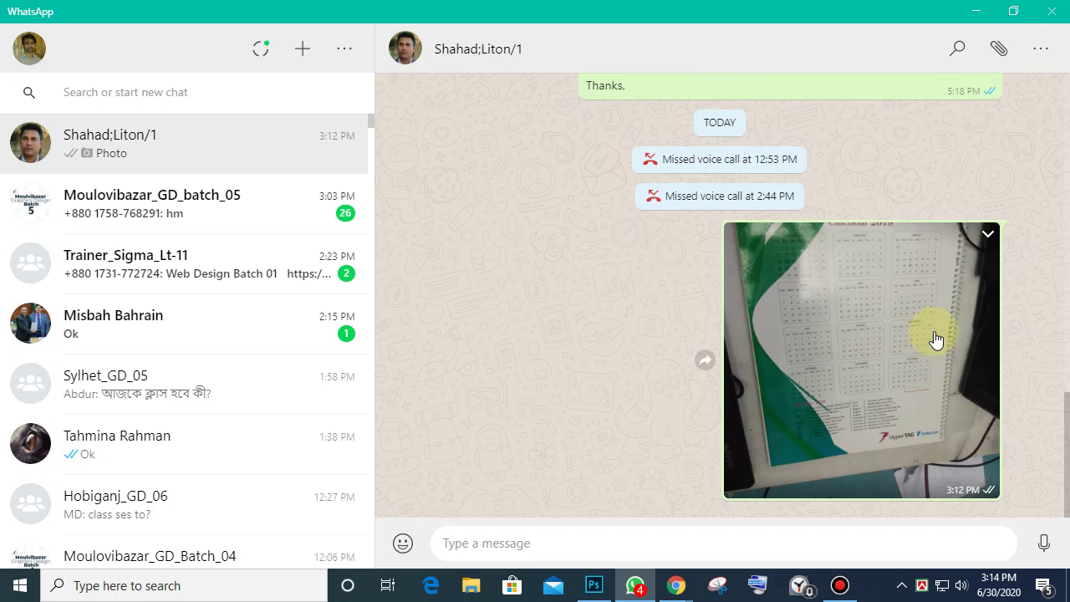
{"action": "left_click", "coordinate": [988, 236]}
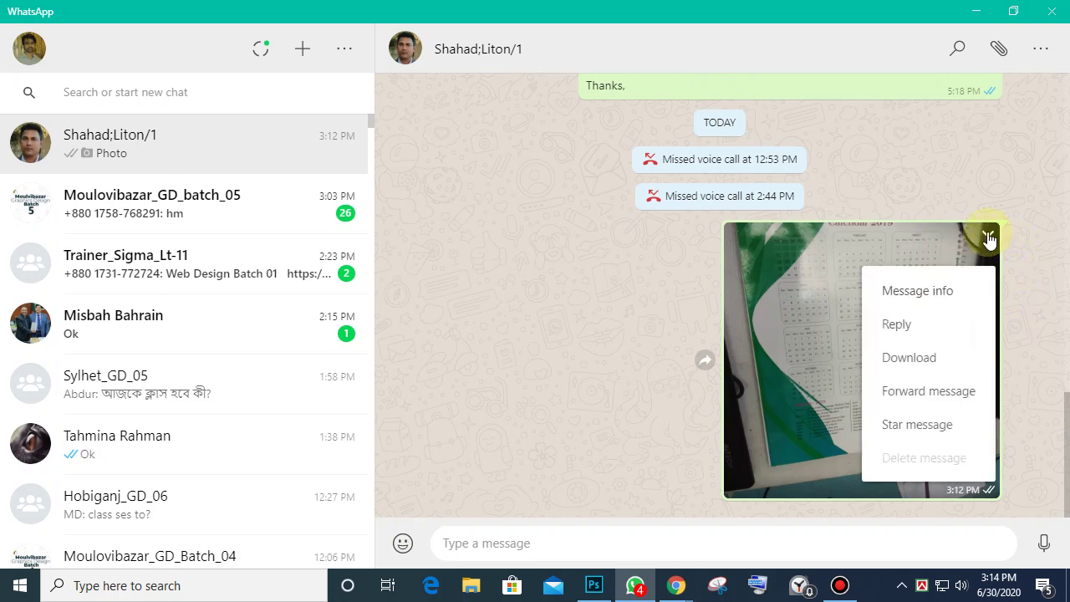
{"action": "left_click", "coordinate": [923, 361]}
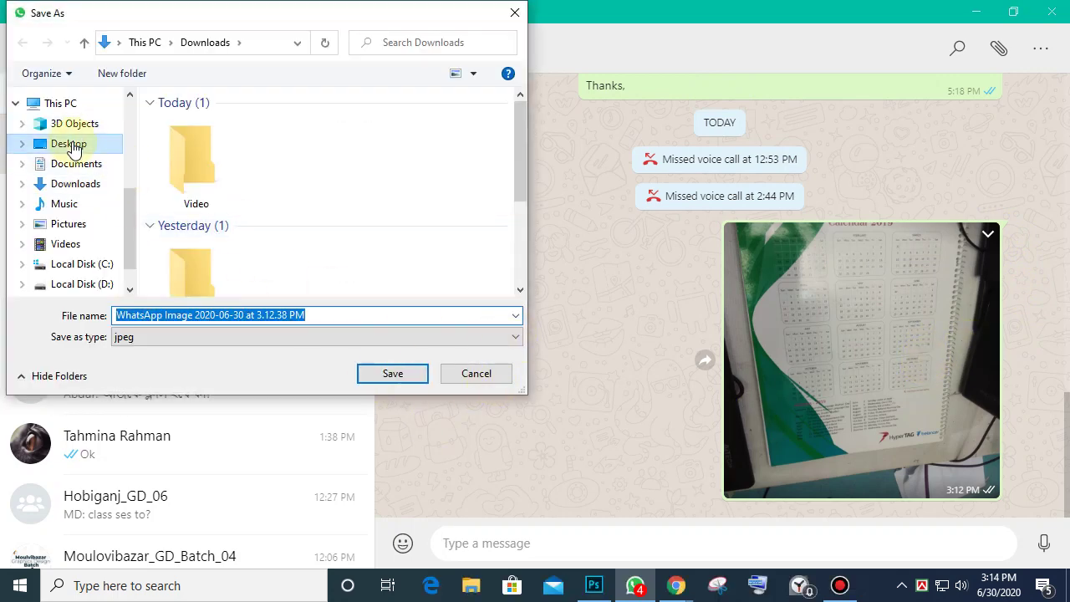
{"action": "left_click", "coordinate": [69, 143]}
{"action": "left_click", "coordinate": [401, 376]}
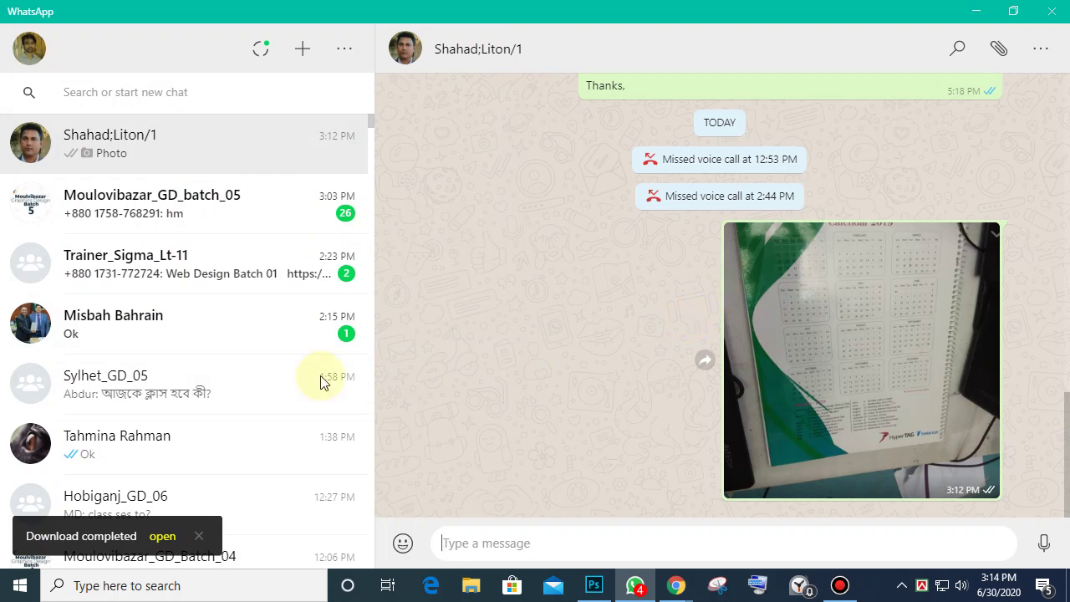
{"action": "left_click", "coordinate": [201, 539]}
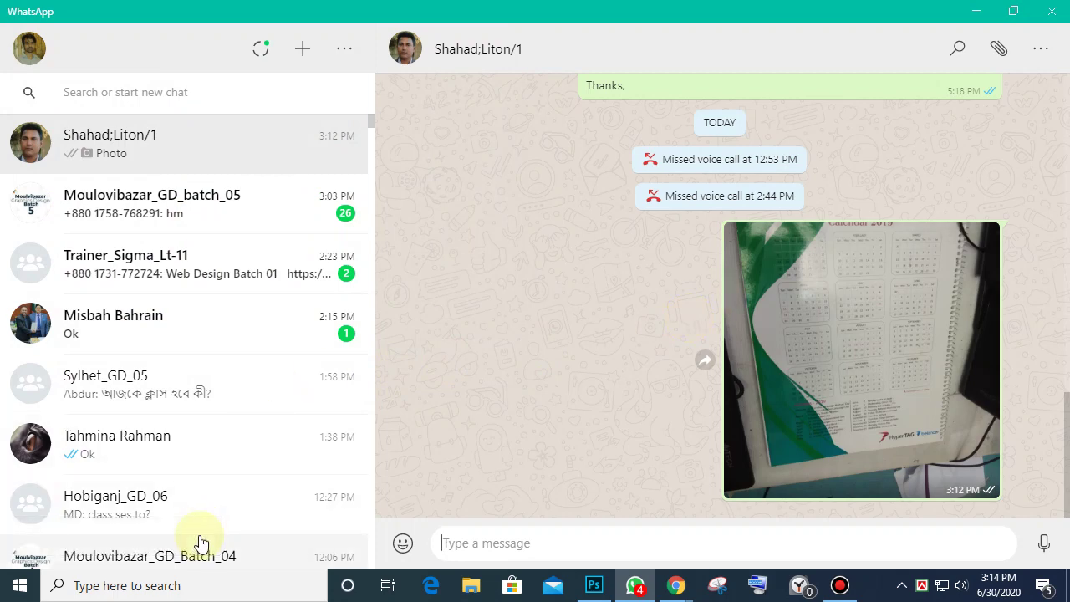
Minimize WhatsApp and rename the downloaded calendar photo on the desktop to book
{"action": "left_click", "coordinate": [974, 11]}
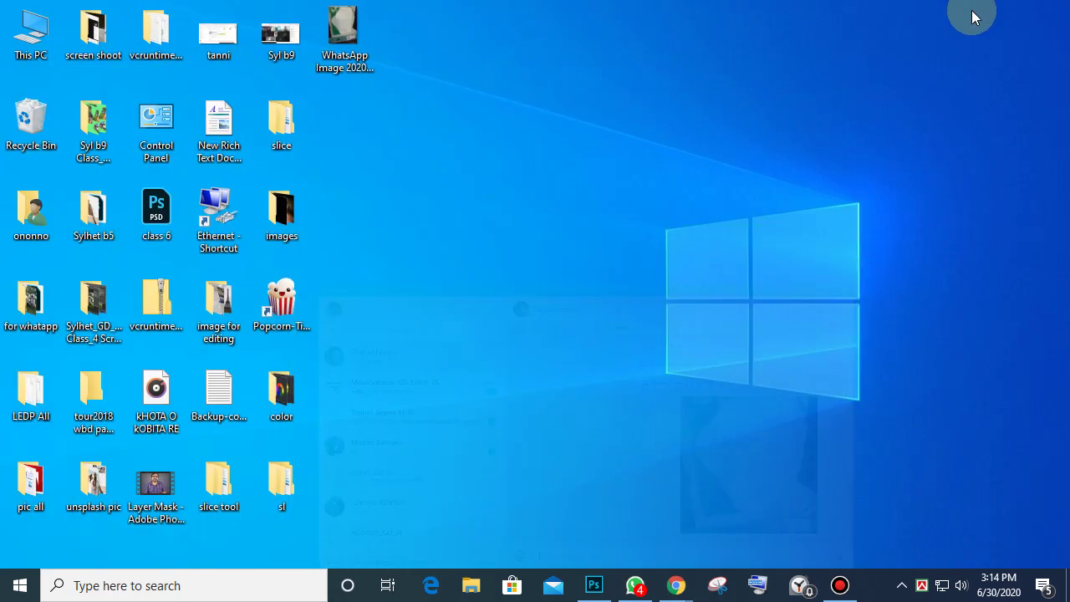
{"action": "left_click", "coordinate": [349, 38]}
{"action": "left_click", "coordinate": [354, 74]}
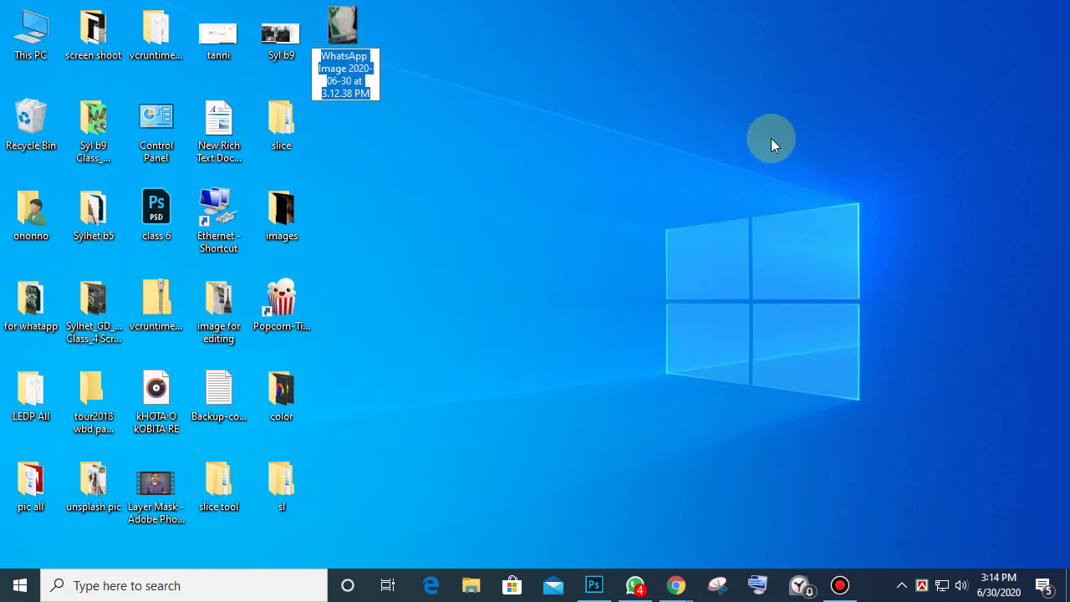
{"action": "type", "text": "book"}
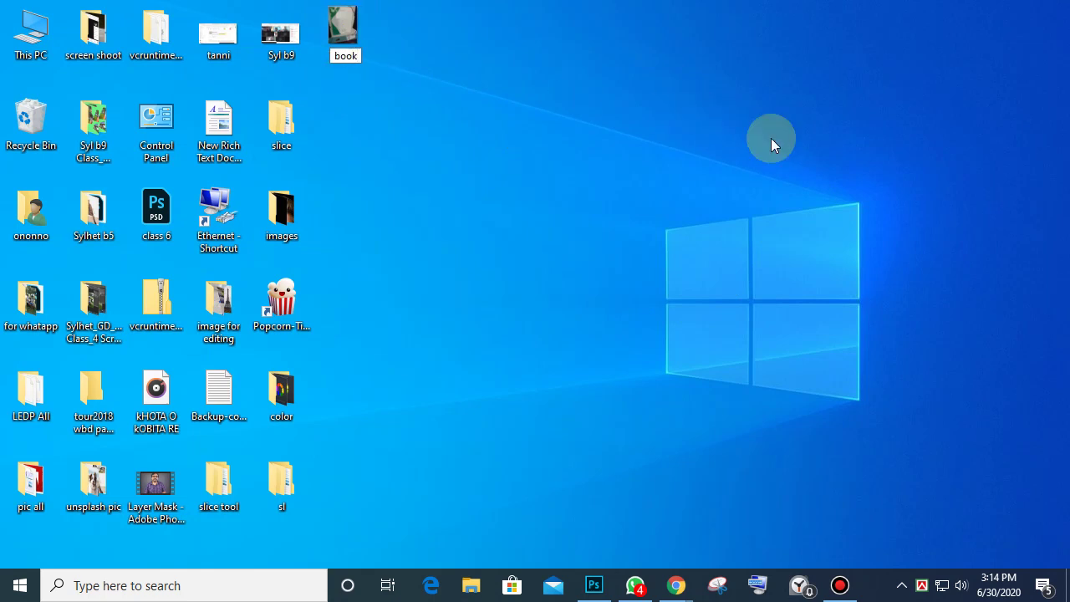
{"action": "key", "text": "Return"}
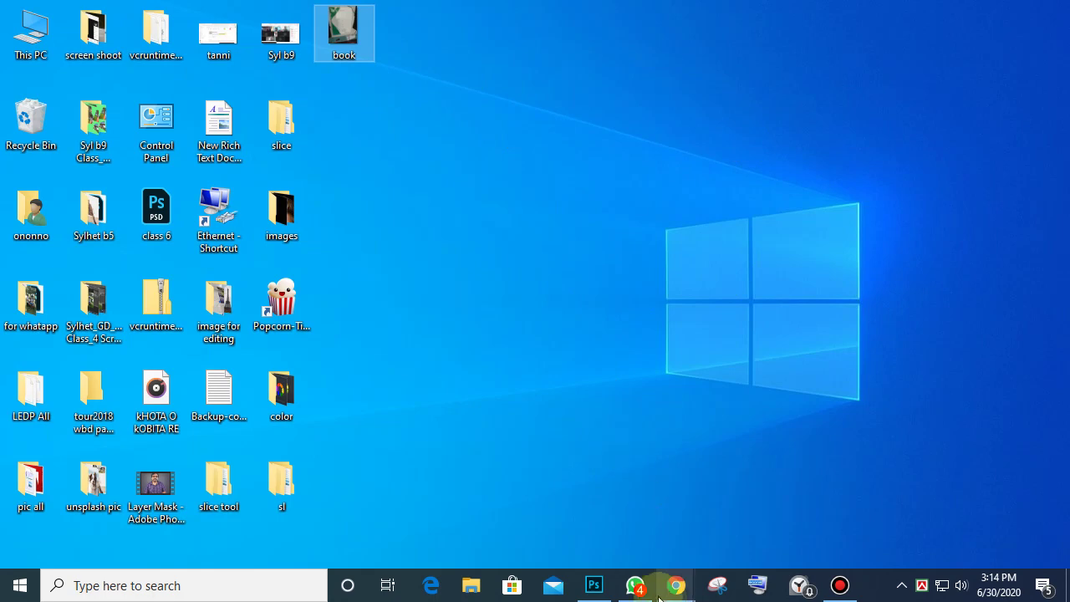
Switch to Photoshop and open the book image from the Desktop folder
{"action": "left_click", "coordinate": [598, 585]}
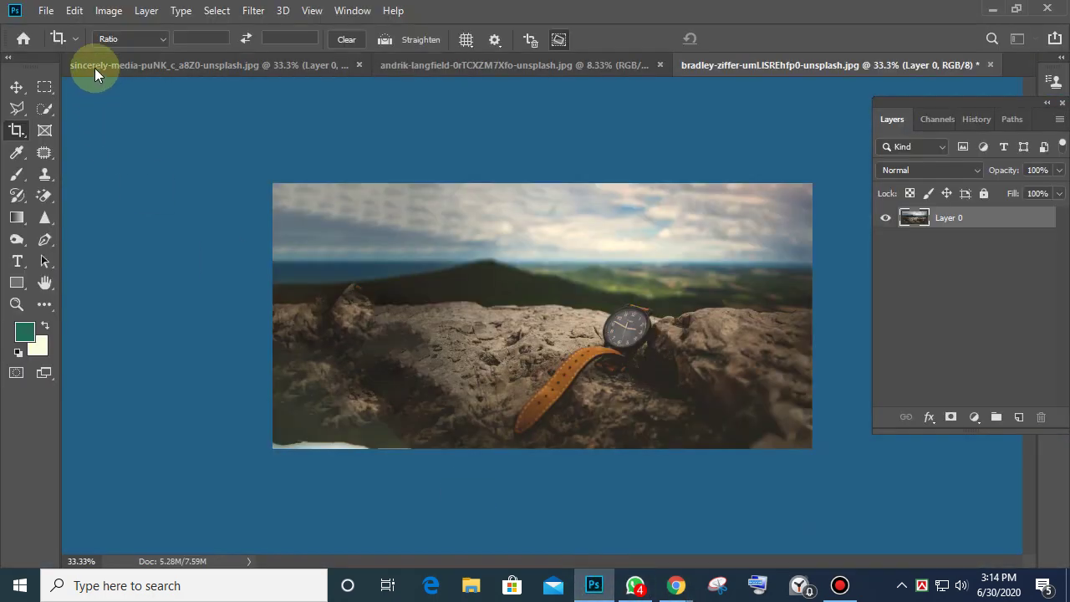
{"action": "left_click", "coordinate": [46, 10]}
{"action": "left_click", "coordinate": [59, 45]}
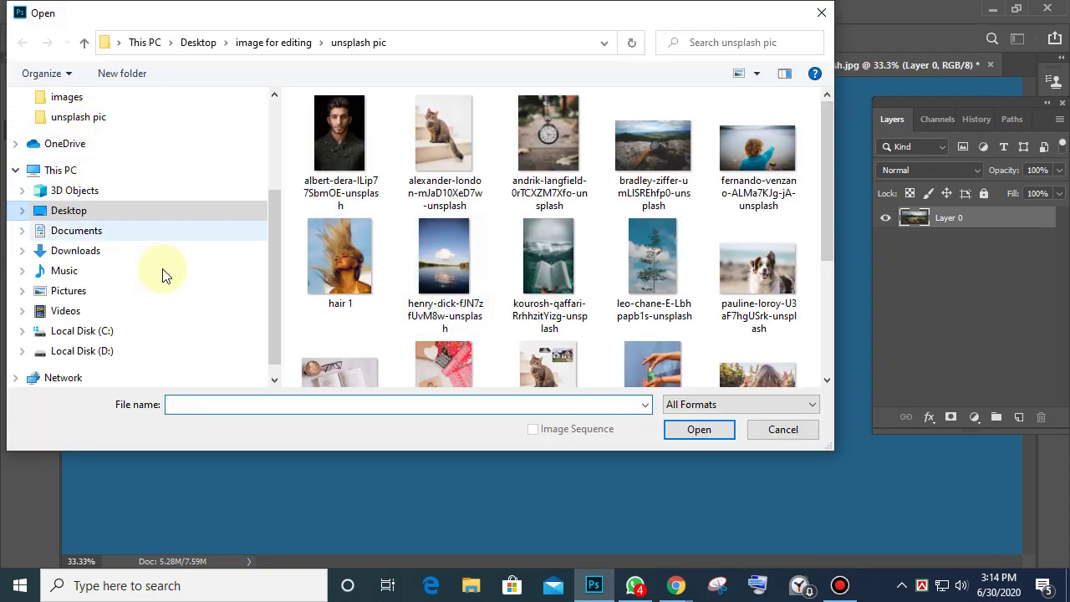
{"action": "left_click", "coordinate": [81, 220]}
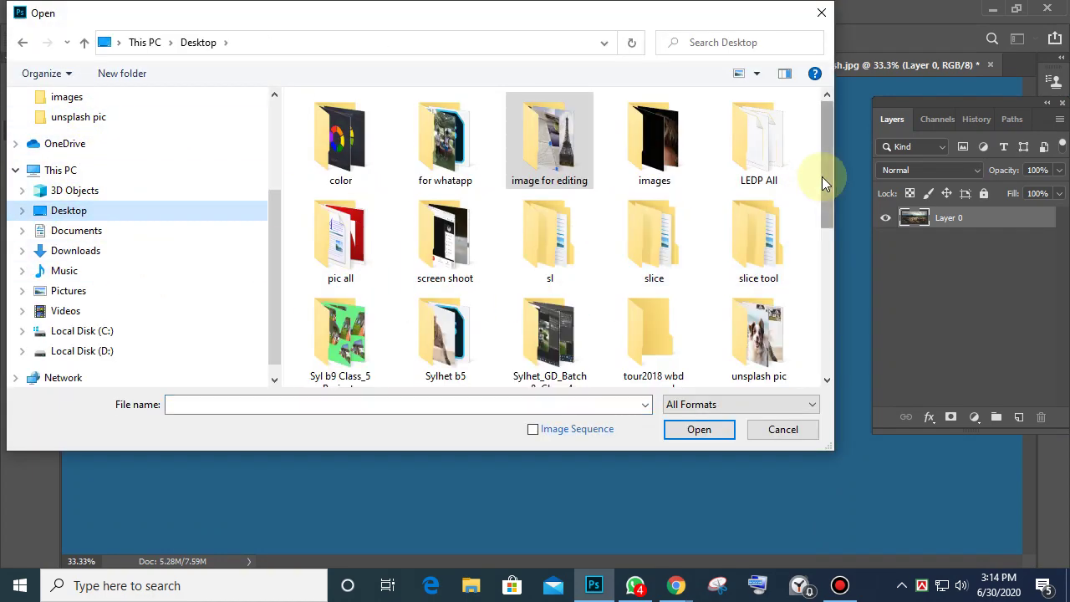
{"action": "left_click_drag", "start_coordinate": [824, 179], "coordinate": [796, 348]}
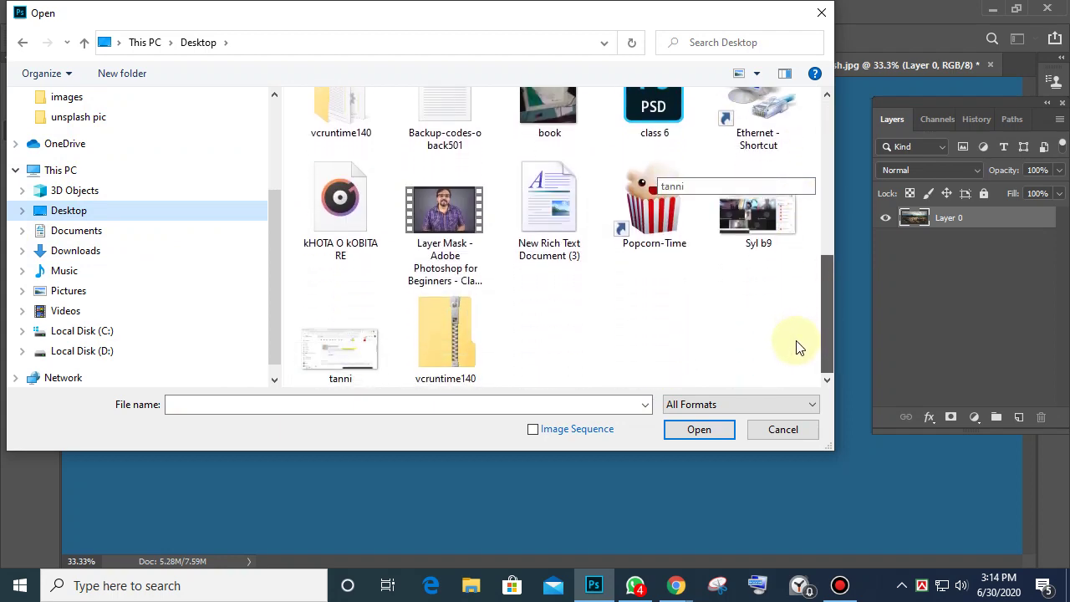
{"action": "scroll", "coordinate": [795, 326], "scroll_direction": "up", "scroll_amount": 3}
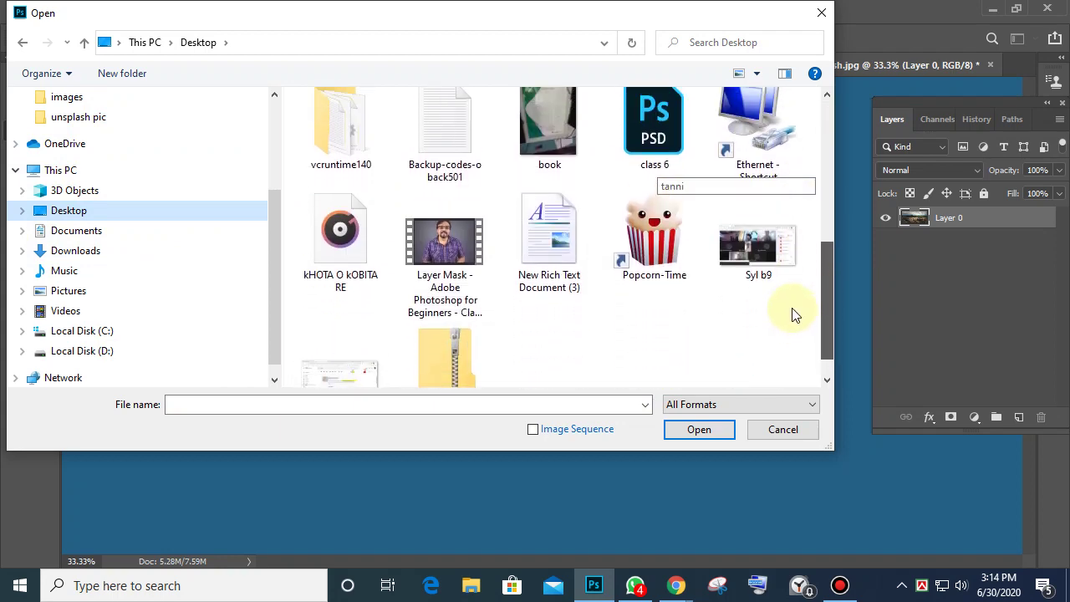
{"action": "double_click", "coordinate": [566, 172]}
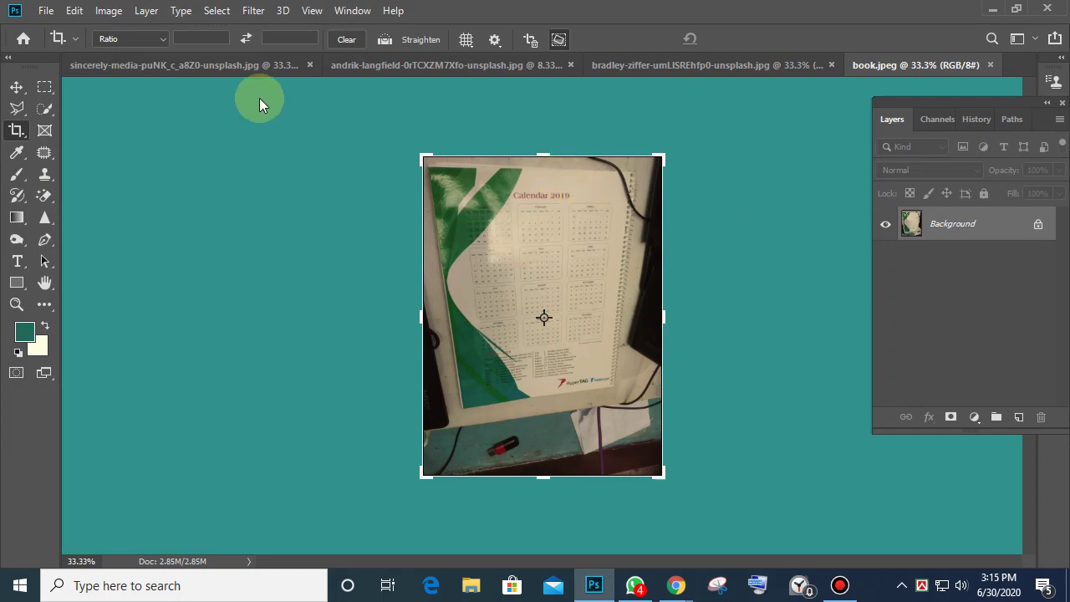
Apply Auto Tone and Auto Contrast to the calendar photo
{"action": "left_click", "coordinate": [107, 10]}
{"action": "left_click", "coordinate": [117, 82]}
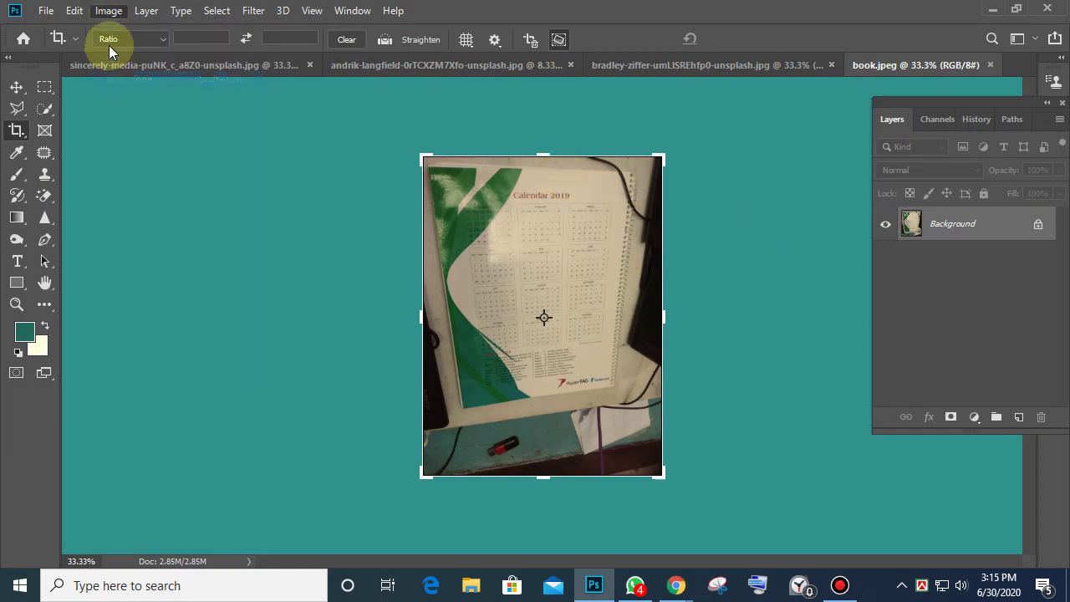
{"action": "left_click", "coordinate": [108, 10]}
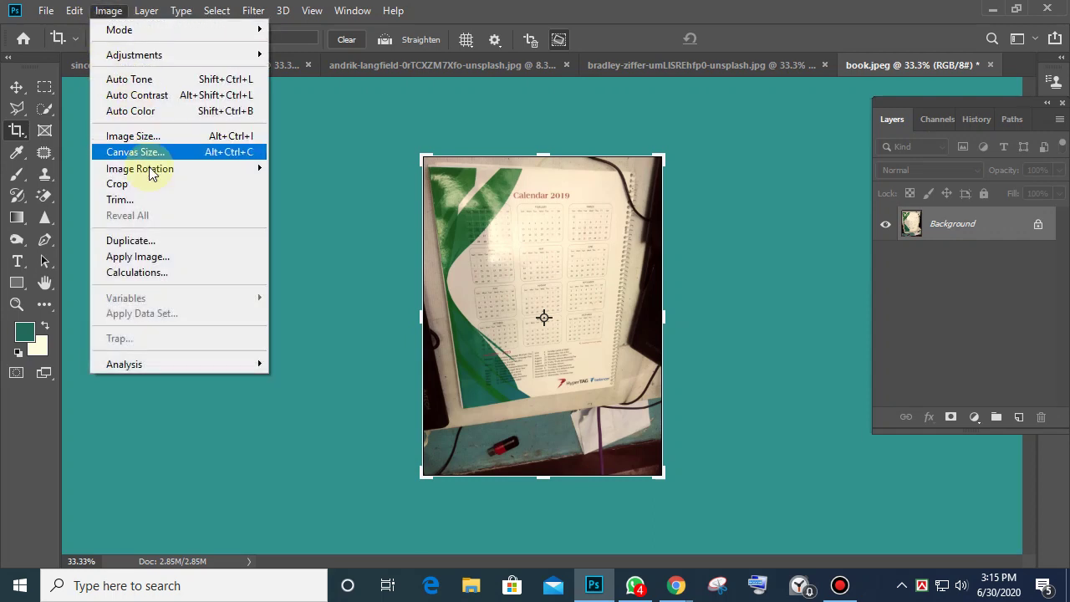
{"action": "left_click", "coordinate": [127, 95]}
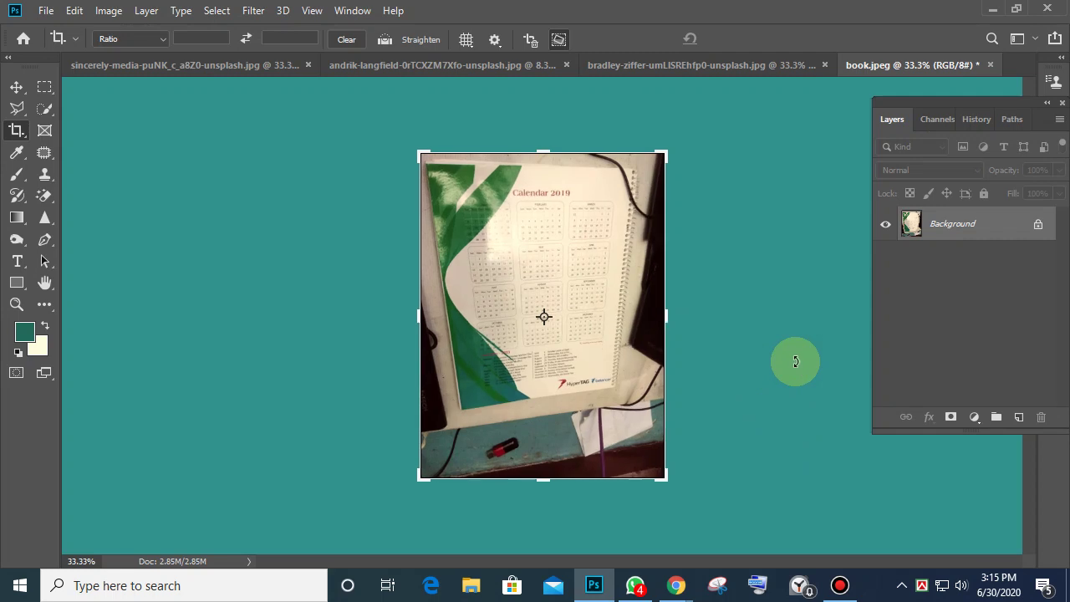
Crop away the lower part of the calendar photo, removing the desk area with the red USB stick
{"action": "key", "text": "ctrl+plus"}
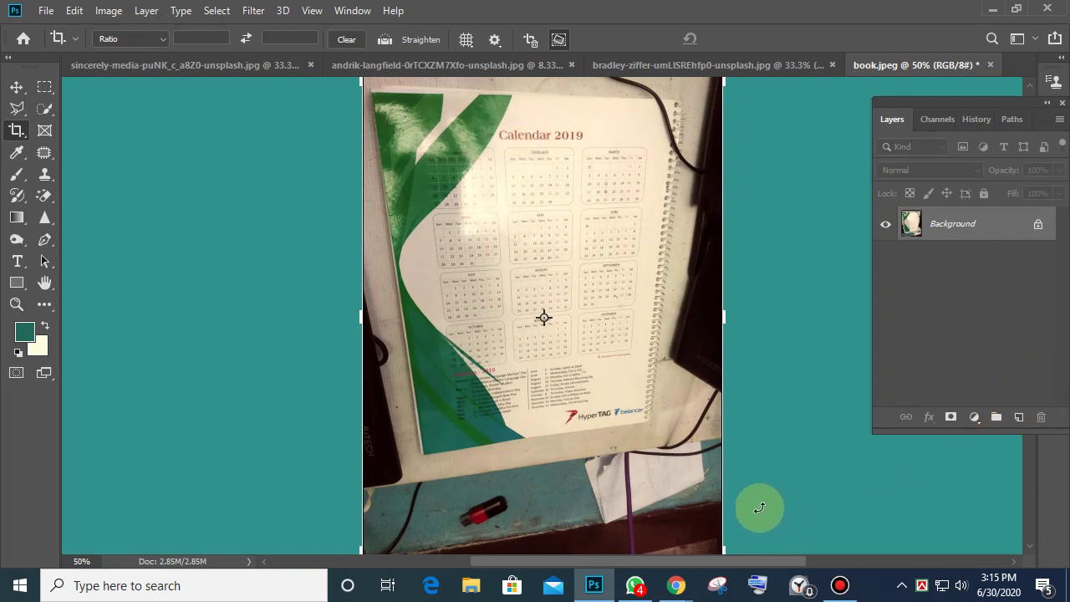
{"action": "scroll", "coordinate": [759, 504], "scroll_direction": "down", "scroll_amount": 2}
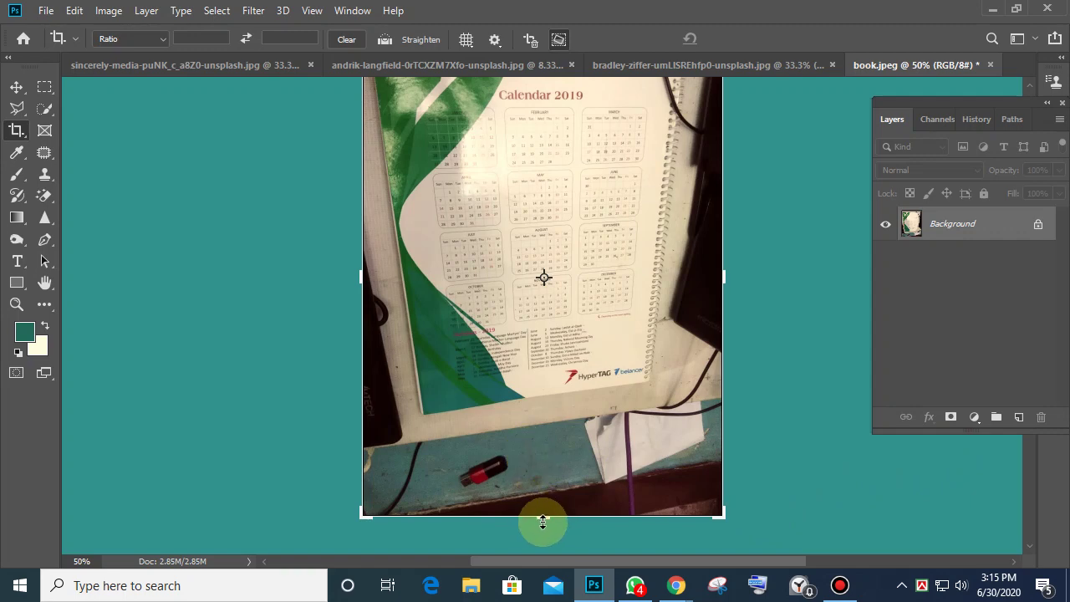
{"action": "left_click_drag", "start_coordinate": [543, 513], "coordinate": [548, 484]}
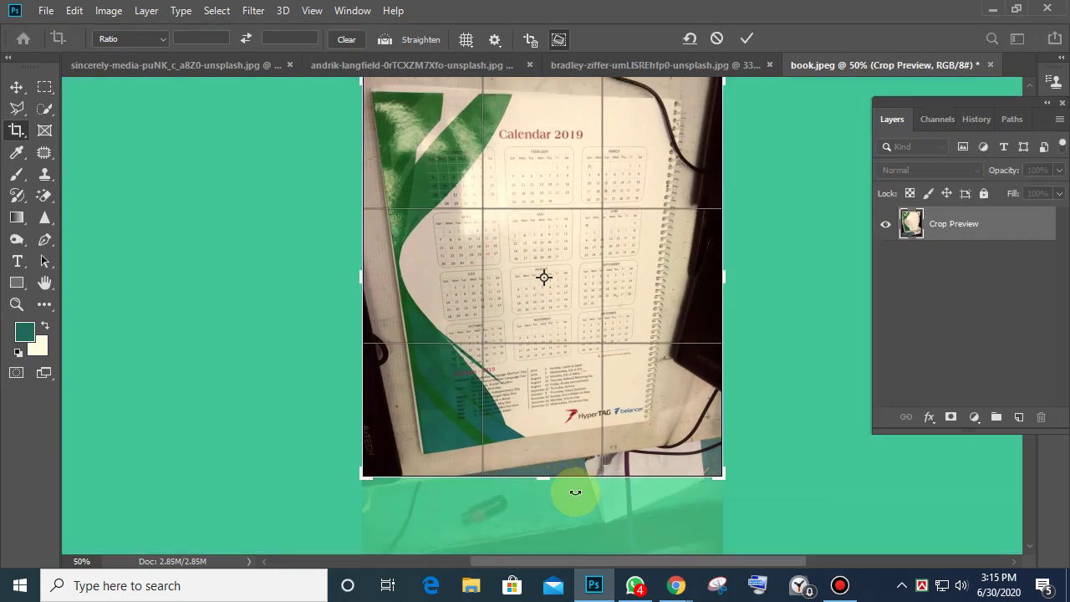
{"action": "key", "text": "Return"}
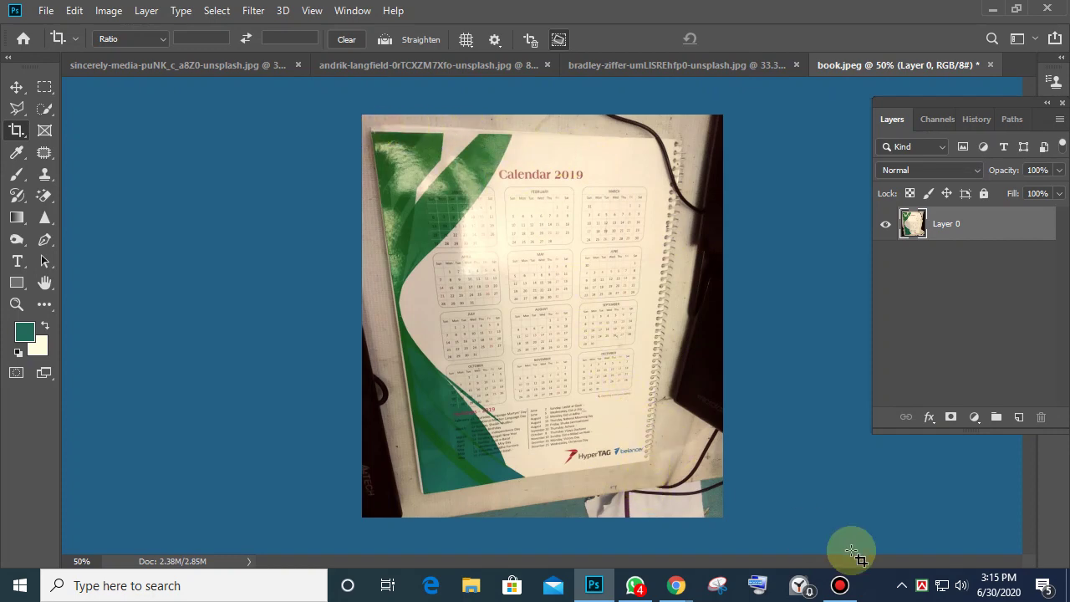
Perspective-crop the photo to the tilted calendar page, placing the four crop points on the page's corners
{"action": "right_click", "coordinate": [16, 132]}
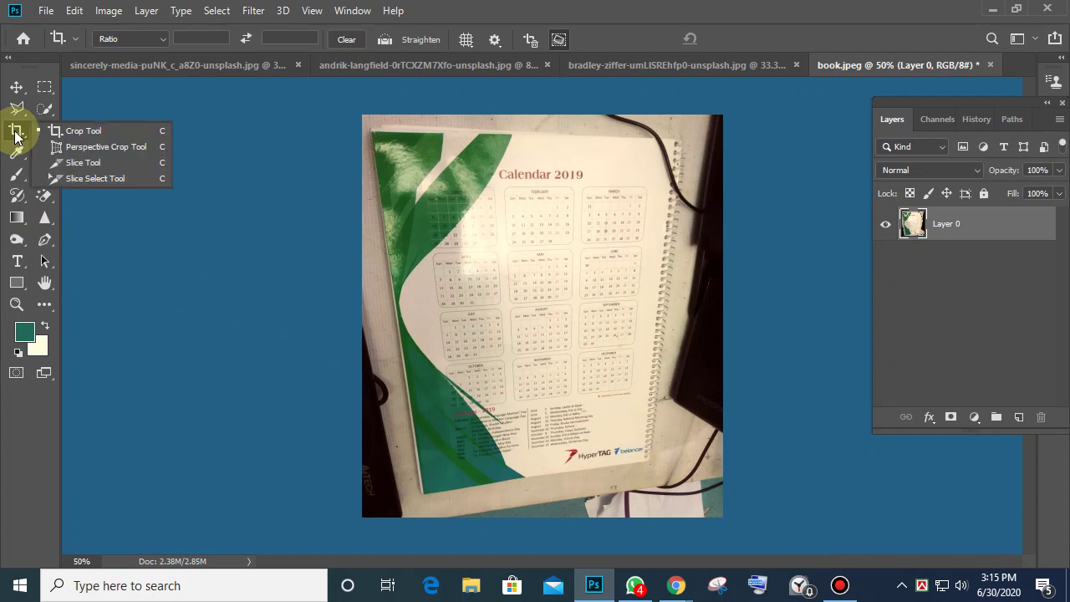
{"action": "left_click", "coordinate": [127, 147]}
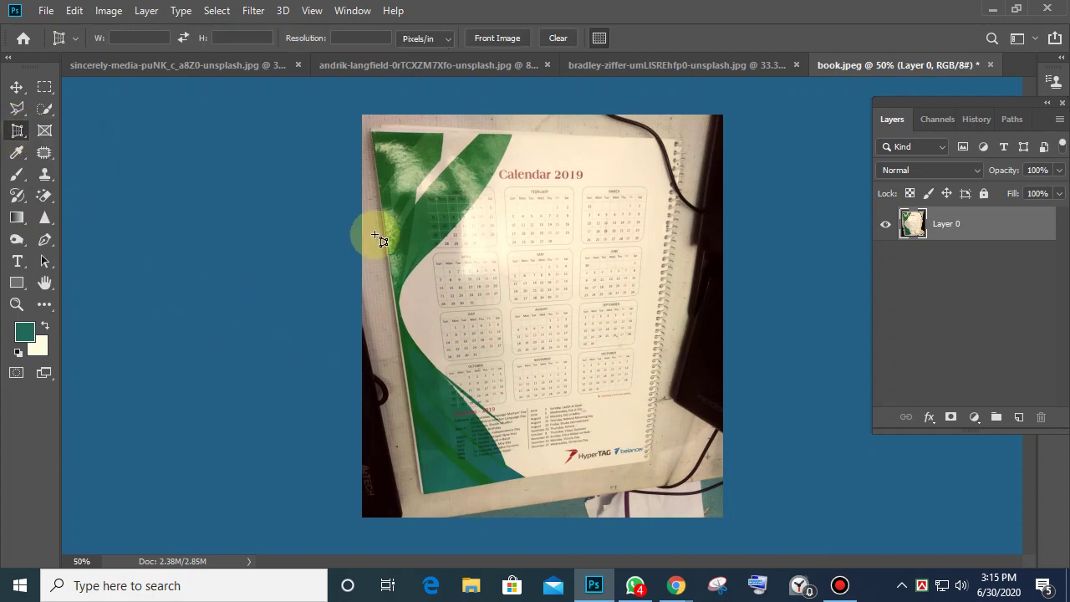
{"action": "left_click", "coordinate": [374, 131]}
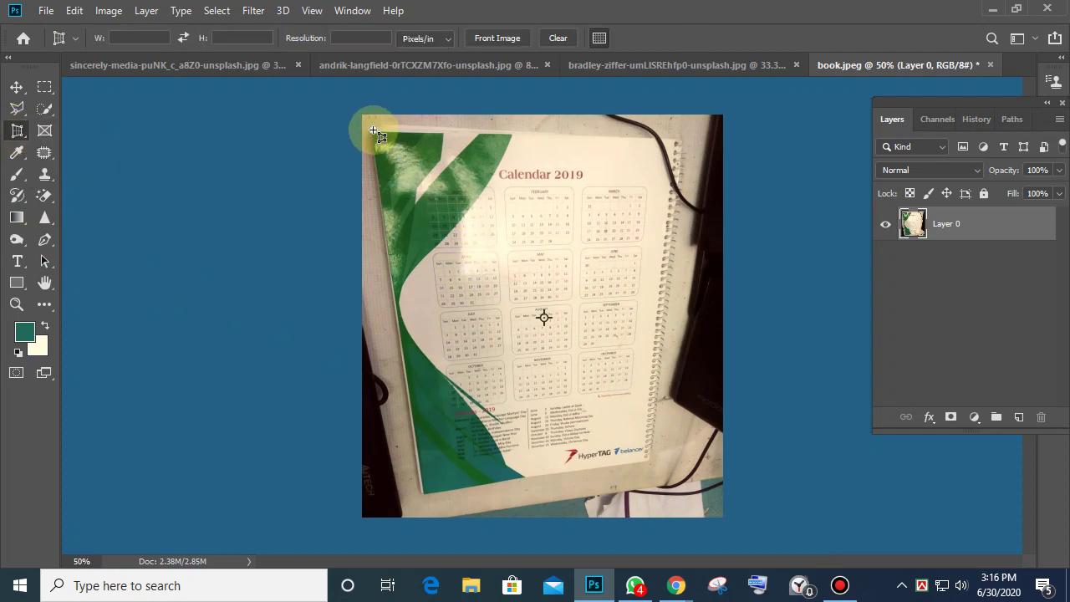
{"action": "left_click", "coordinate": [633, 140]}
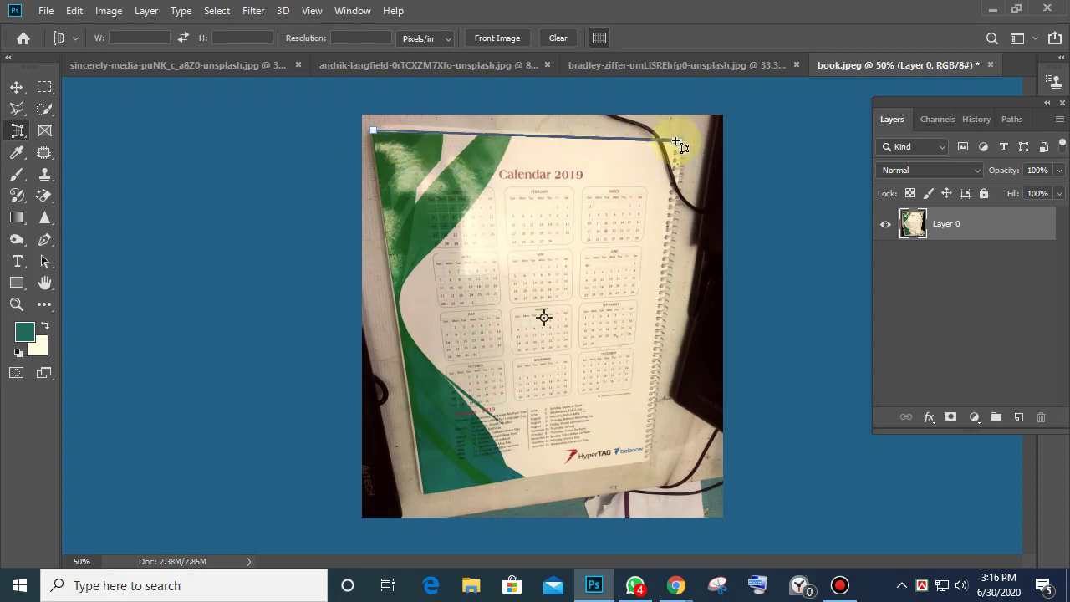
{"action": "left_click", "coordinate": [677, 141]}
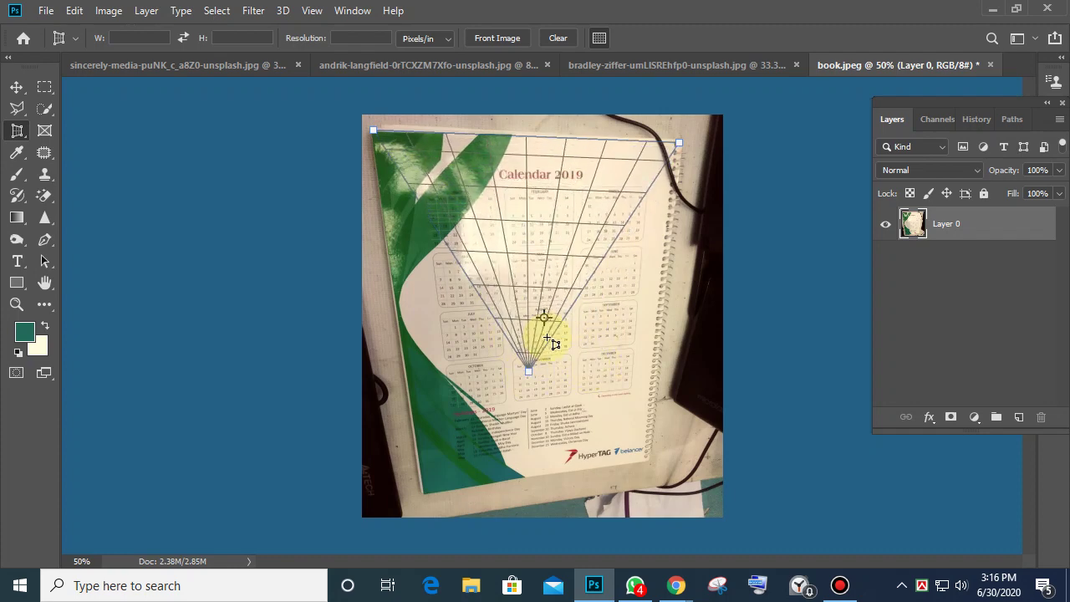
{"action": "left_click", "coordinate": [648, 462]}
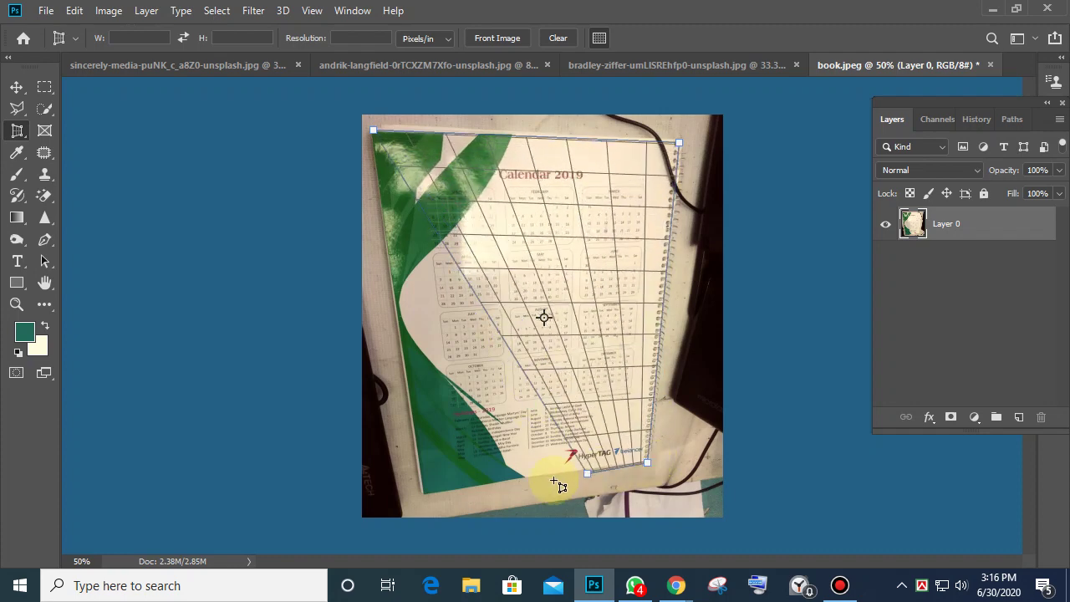
{"action": "left_click", "coordinate": [422, 497]}
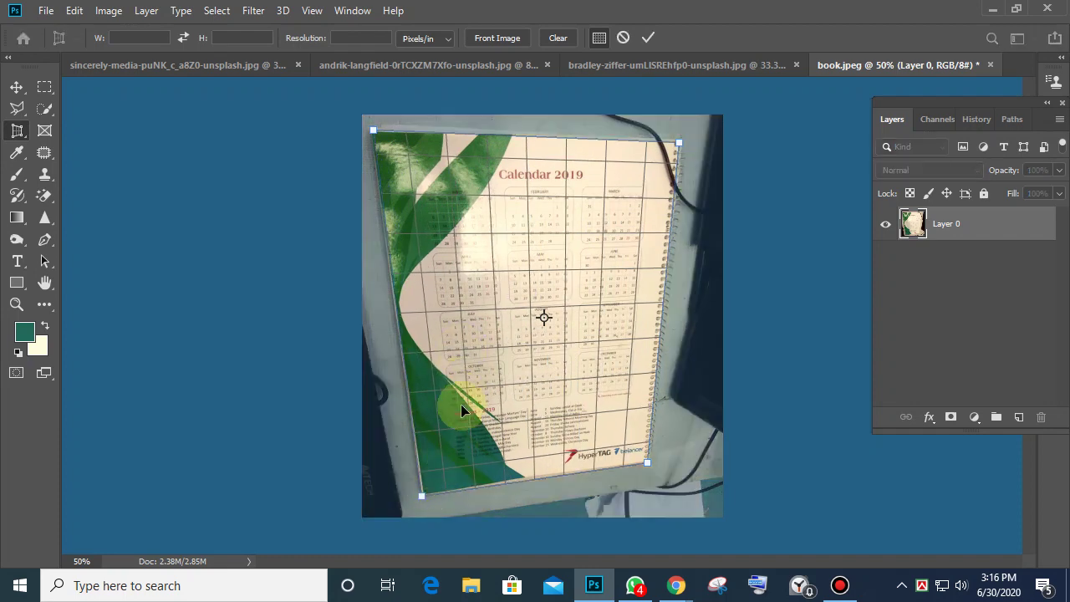
{"action": "left_click", "coordinate": [652, 36]}
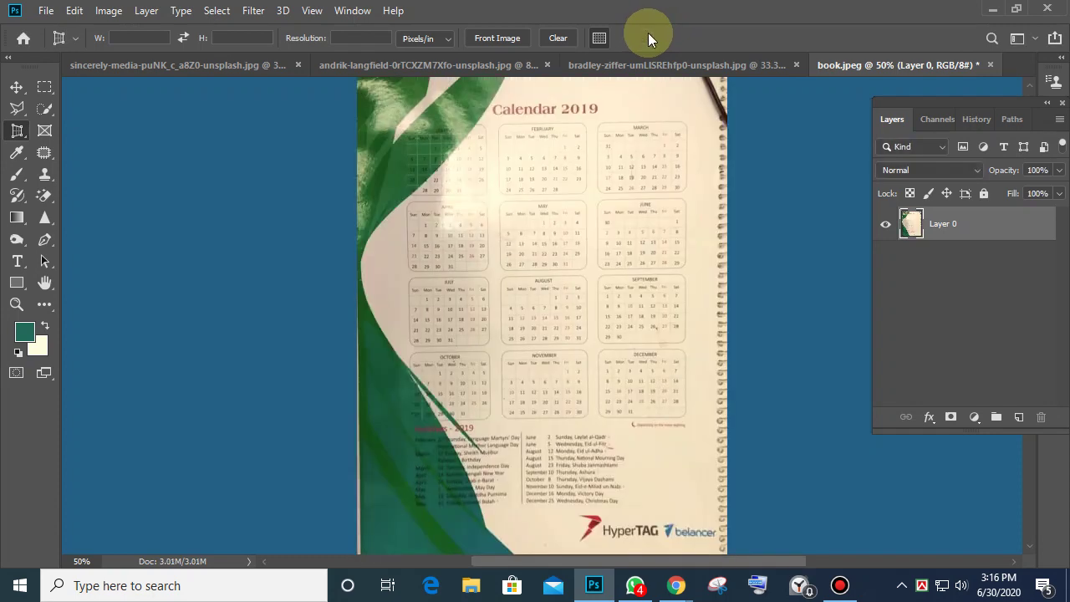
Examine the perspective-cropped calendar as a whole and close up, from the month grids down to the logos at its lower edge
{"action": "key", "text": "ctrl+minus"}
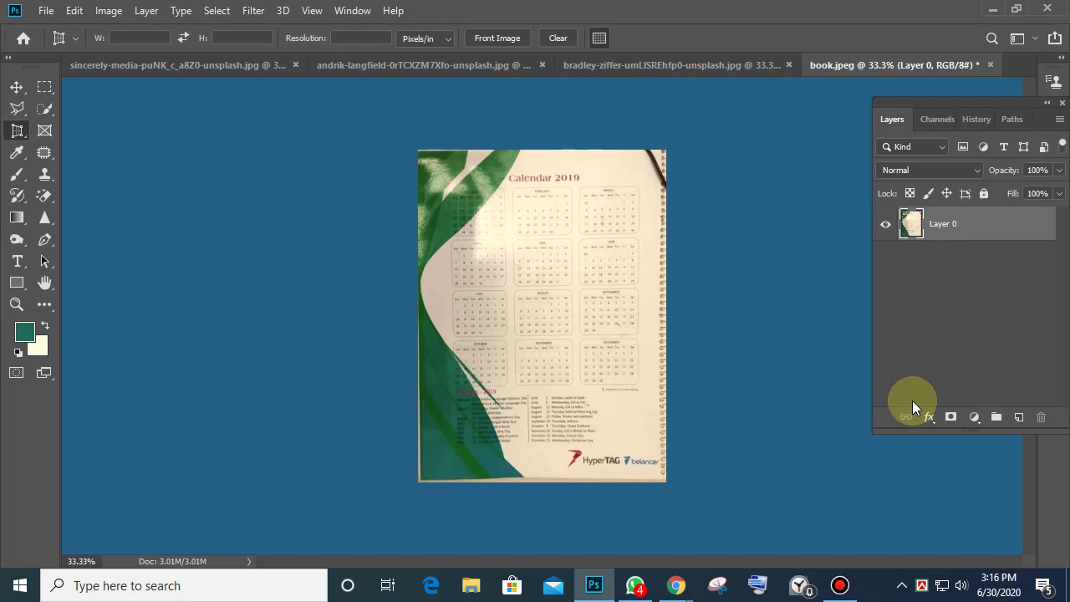
{"action": "key", "text": "ctrl+plus"}
{"action": "key", "text": "ctrl+plus"}
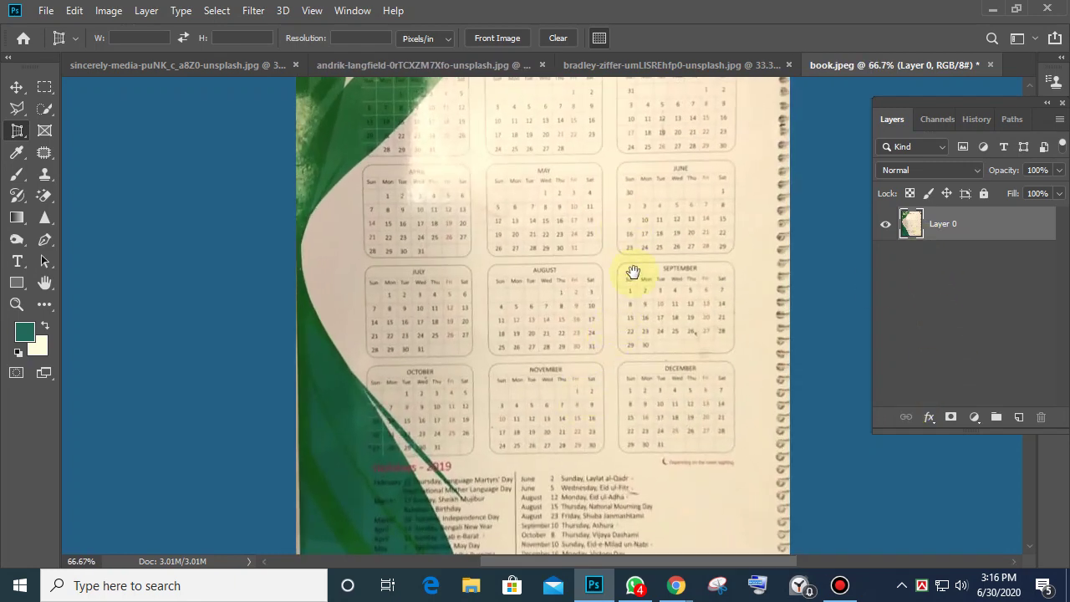
{"action": "left_click_drag", "start_coordinate": [633, 273], "coordinate": [636, 430]}
{"action": "scroll", "coordinate": [624, 451], "scroll_direction": "down", "scroll_amount": 6}
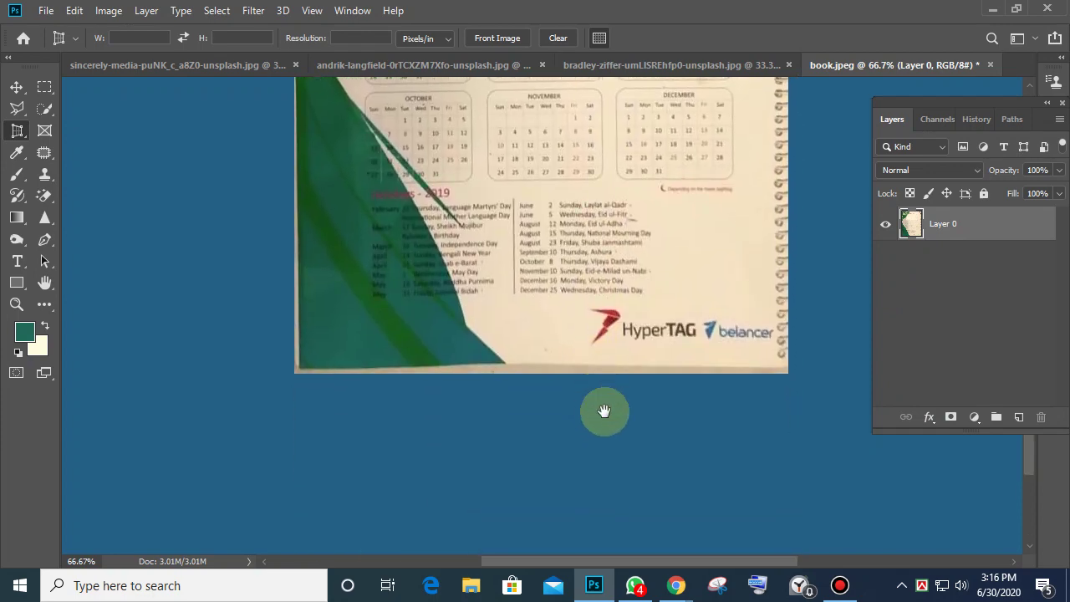
Look over the straightened calendar from its lower edge up to the title, finishing with the whole page
{"action": "scroll", "coordinate": [604, 410], "scroll_direction": "up", "scroll_amount": 1}
{"action": "left_click_drag", "start_coordinate": [668, 270], "coordinate": [676, 487]}
{"action": "left_click_drag", "start_coordinate": [666, 169], "coordinate": [661, 259]}
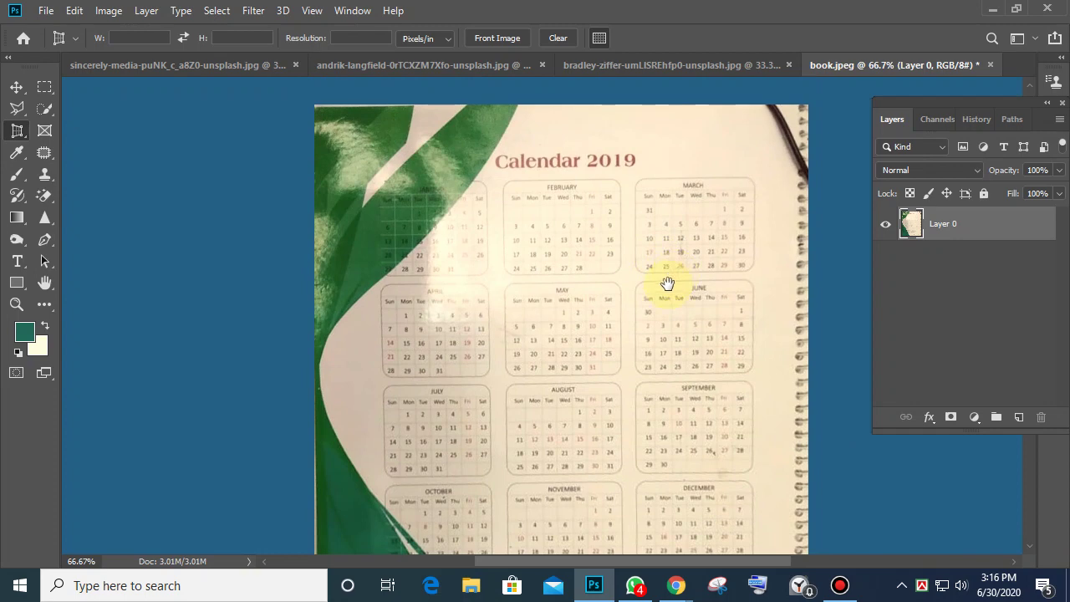
{"action": "key", "text": "ctrl+minus"}
{"action": "key", "text": "ctrl+minus"}
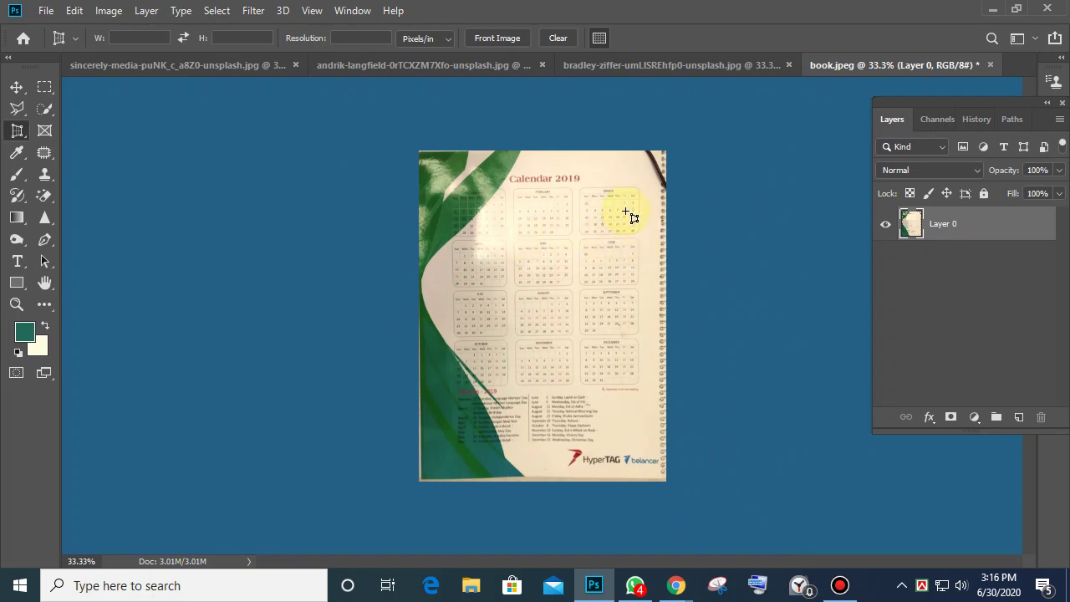
Open the open-book photo sincerely-media-nGrfKmtwv24-unsplash from the "unsplash pic" folder inside "image for editing" on the Desktop
{"action": "left_click", "coordinate": [206, 67]}
{"action": "left_click", "coordinate": [55, 17]}
{"action": "left_click", "coordinate": [38, 43]}
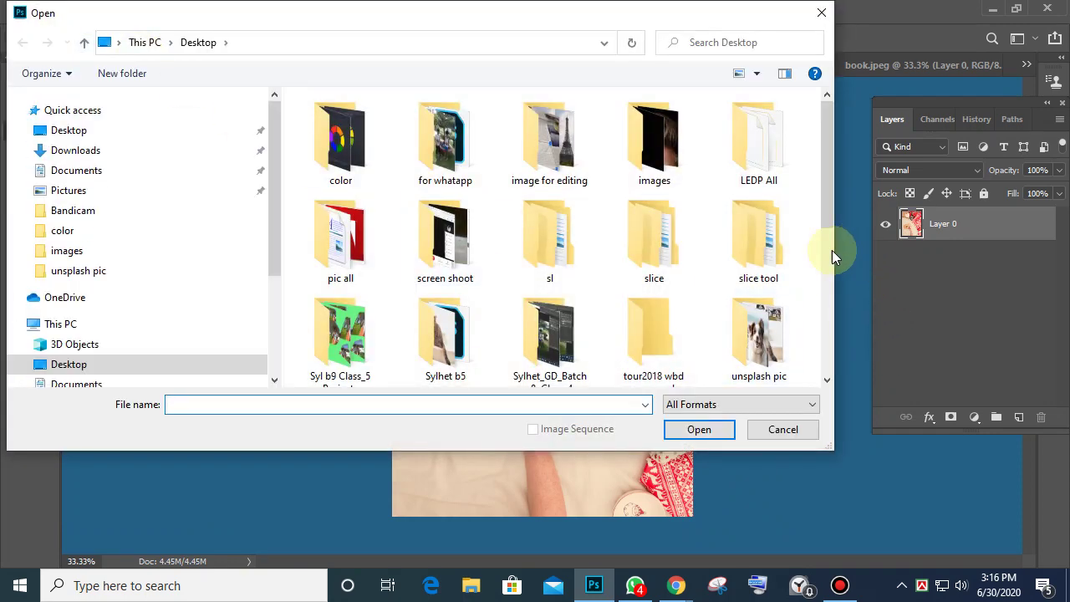
{"action": "double_click", "coordinate": [556, 149]}
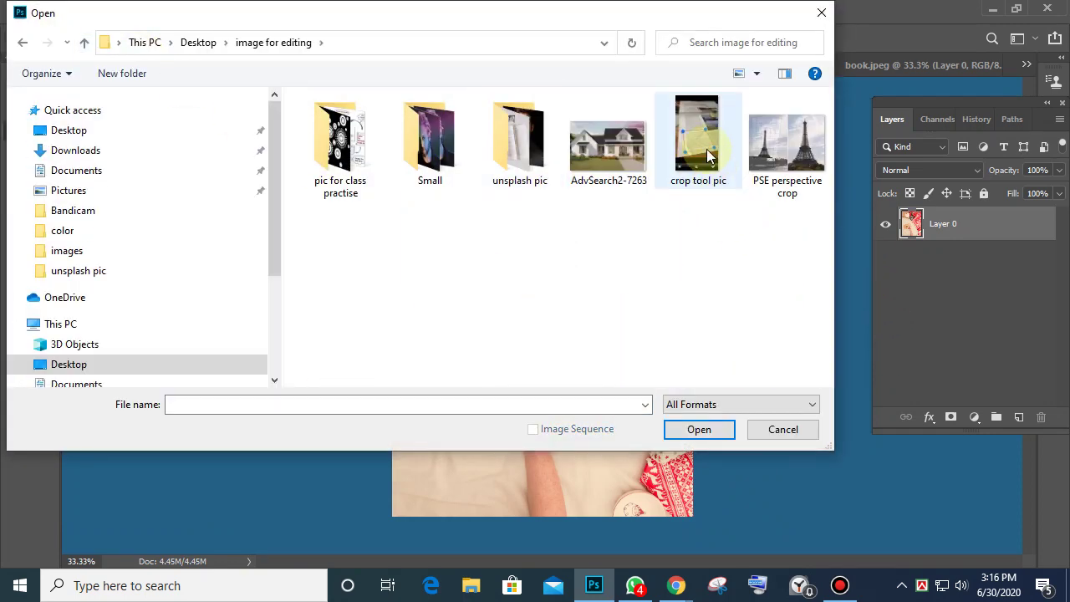
{"action": "double_click", "coordinate": [526, 153]}
{"action": "left_click_drag", "start_coordinate": [820, 167], "coordinate": [805, 232]}
{"action": "left_click", "coordinate": [360, 319]}
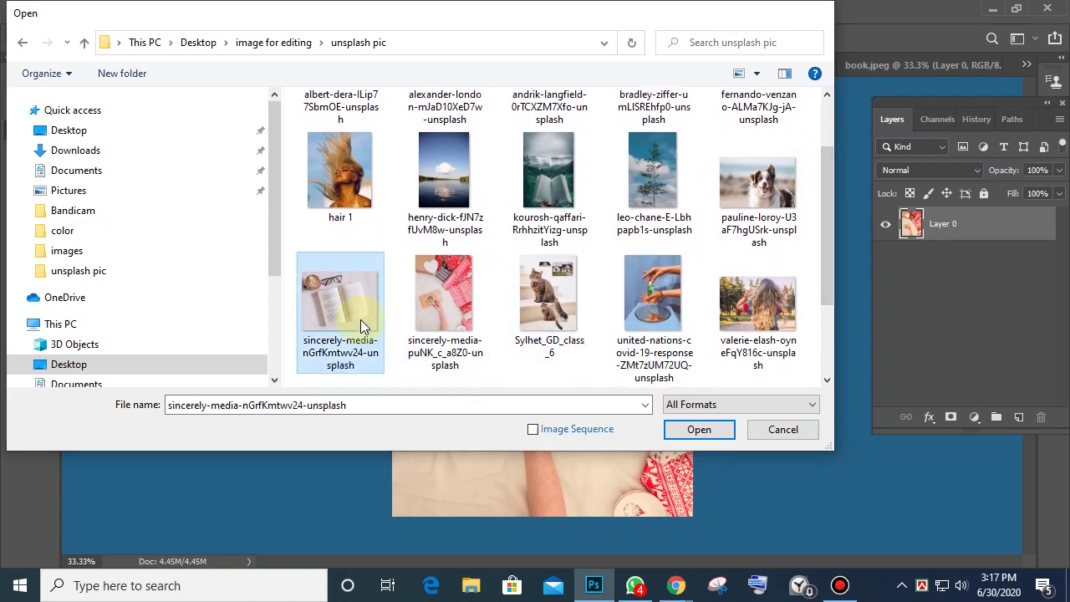
{"action": "double_click", "coordinate": [360, 320]}
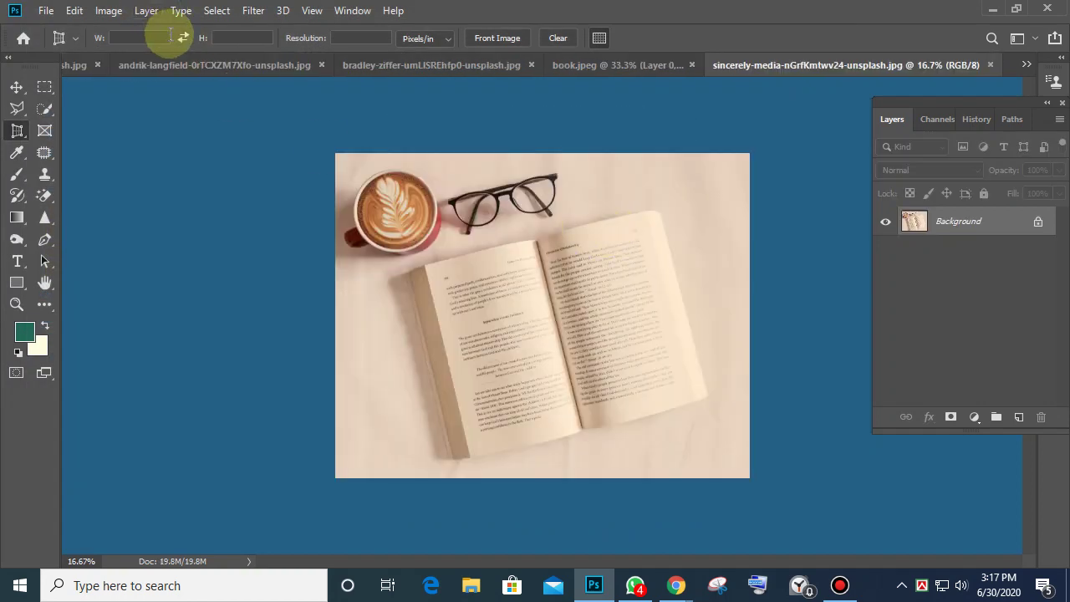
Resize the open-book photo to a width of 20 inches
{"action": "left_click", "coordinate": [111, 10]}
{"action": "left_click", "coordinate": [143, 136]}
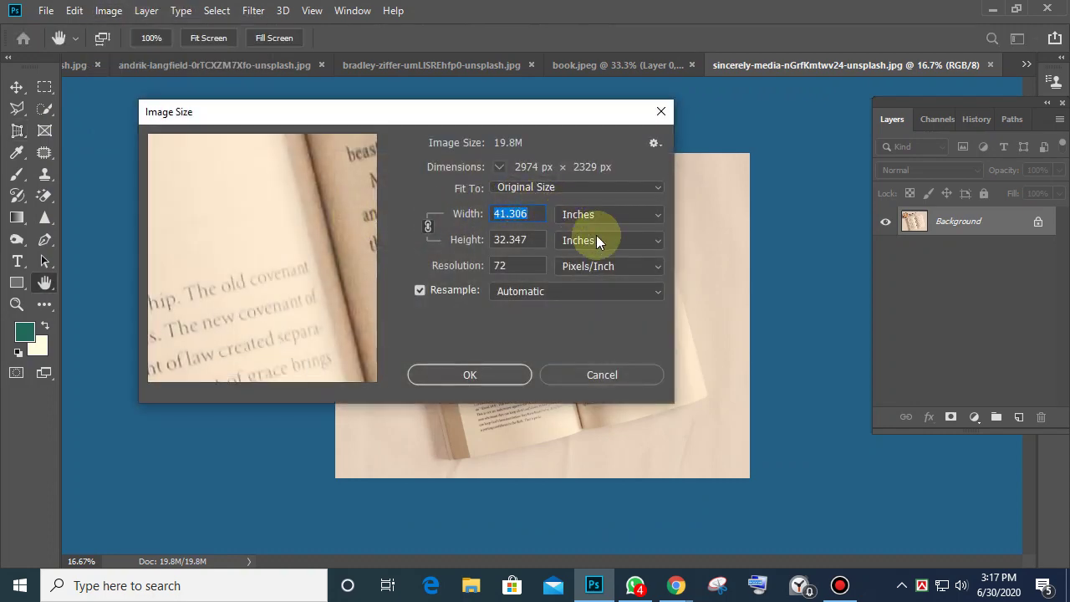
{"action": "type", "text": "20"}
{"action": "key", "text": "Return"}
Perspective-crop the photo to the book's right-hand page, placing the four crop points on the page's corners
{"action": "key", "text": "c"}
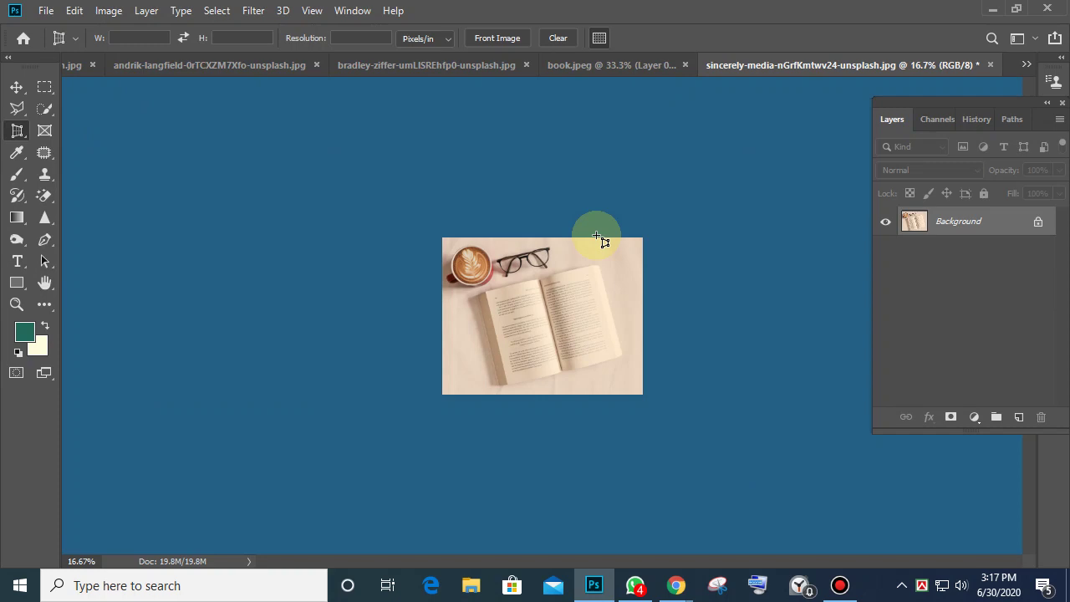
{"action": "key", "text": "ctrl+plus"}
{"action": "key", "text": "ctrl+plus"}
{"action": "key", "text": "ctrl+plus"}
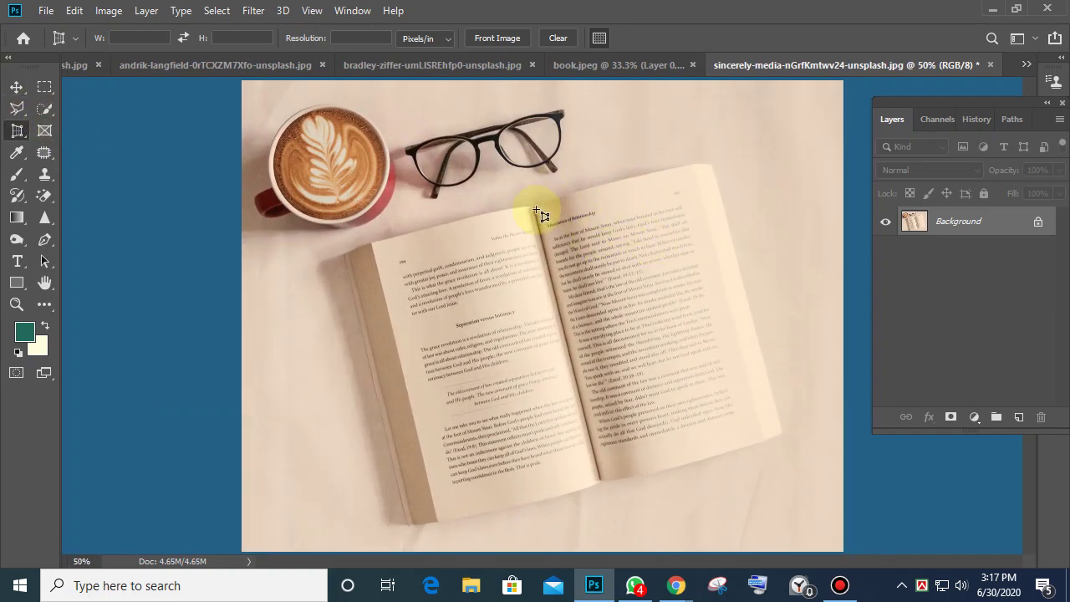
{"action": "left_click", "coordinate": [696, 168]}
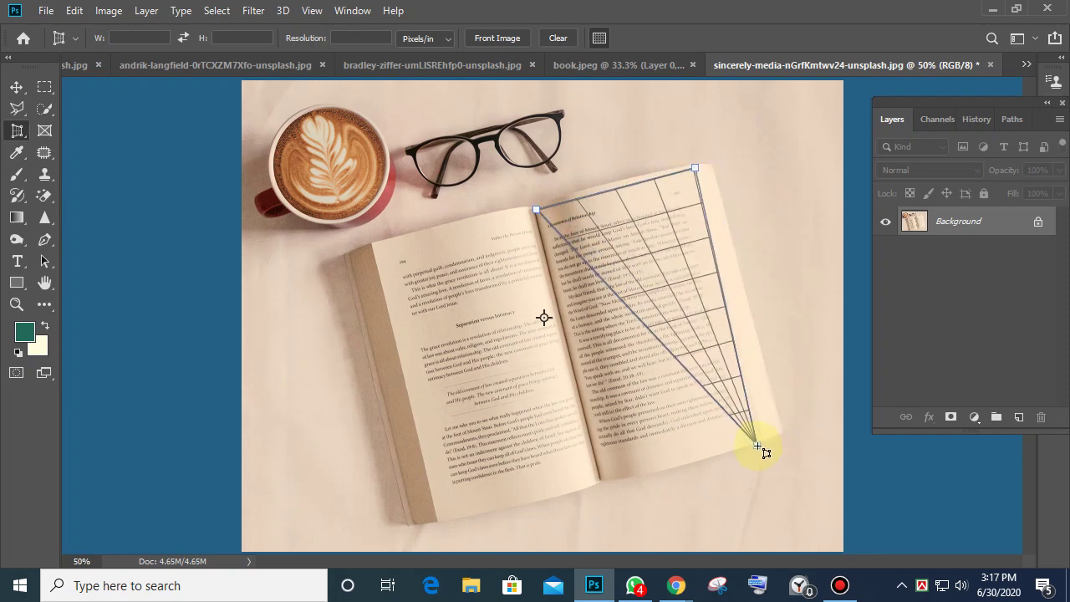
{"action": "left_click", "coordinate": [761, 439]}
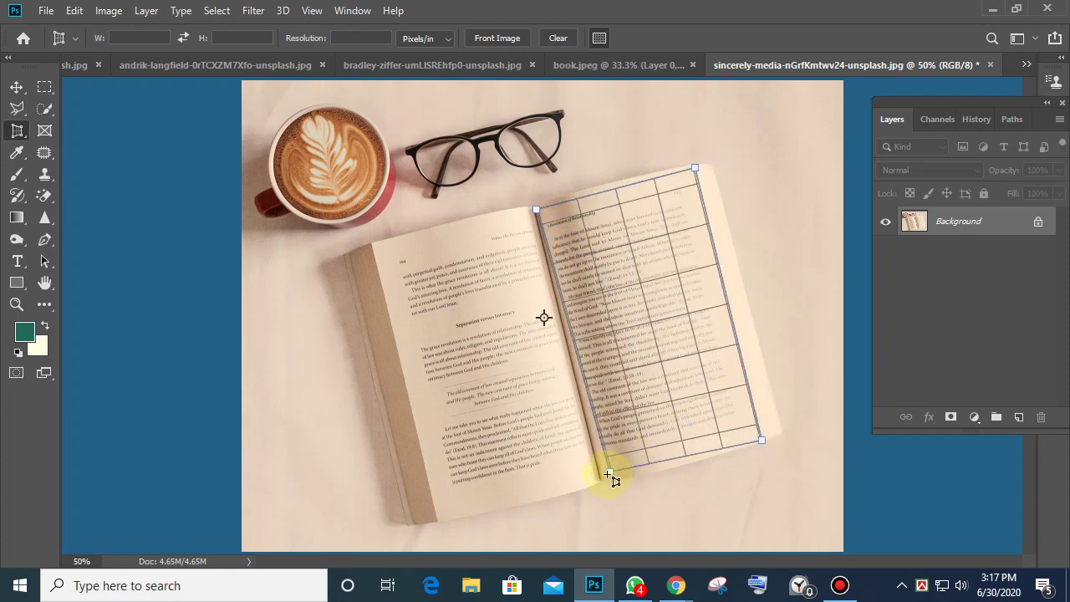
{"action": "left_click", "coordinate": [600, 479]}
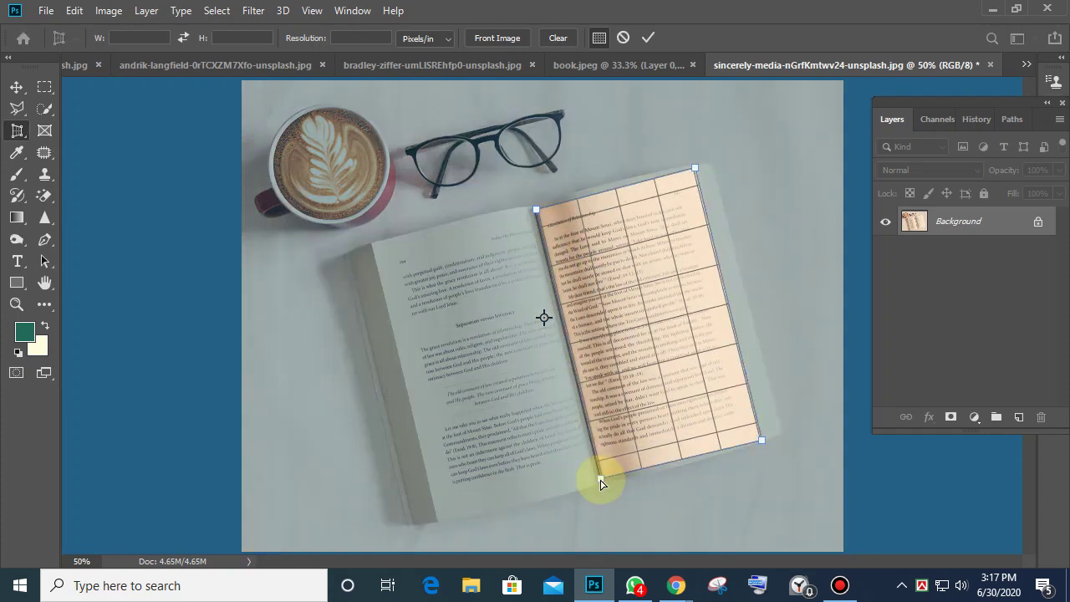
{"action": "left_click", "coordinate": [649, 38]}
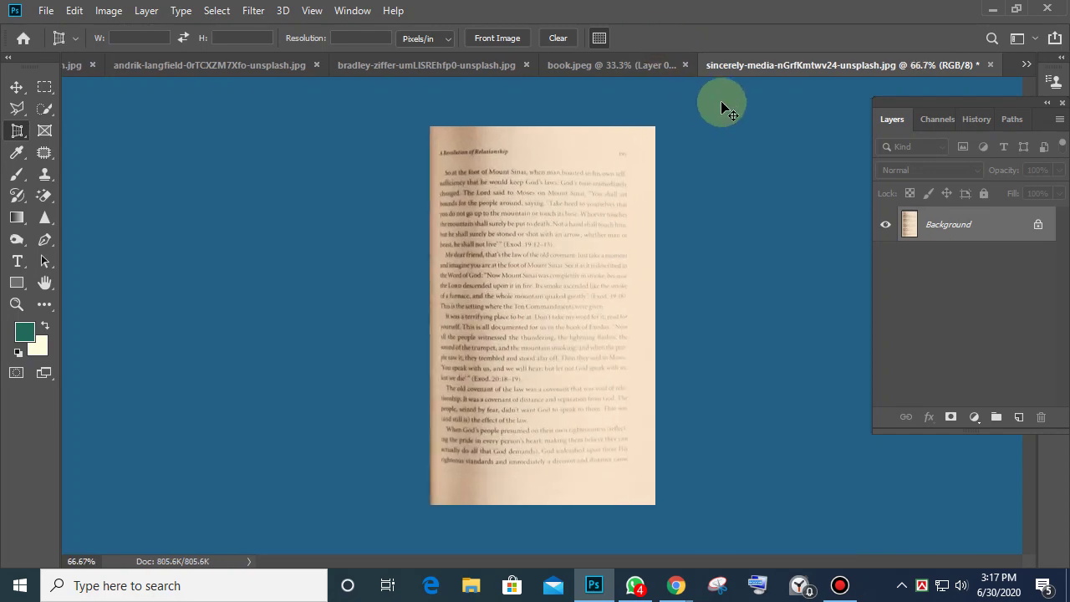
Examine the upper part of the cropped book page close up and review the variants of the crop tool
{"action": "key", "text": "ctrl+plus"}
{"action": "scroll", "coordinate": [568, 259], "scroll_direction": "up", "scroll_amount": 3}
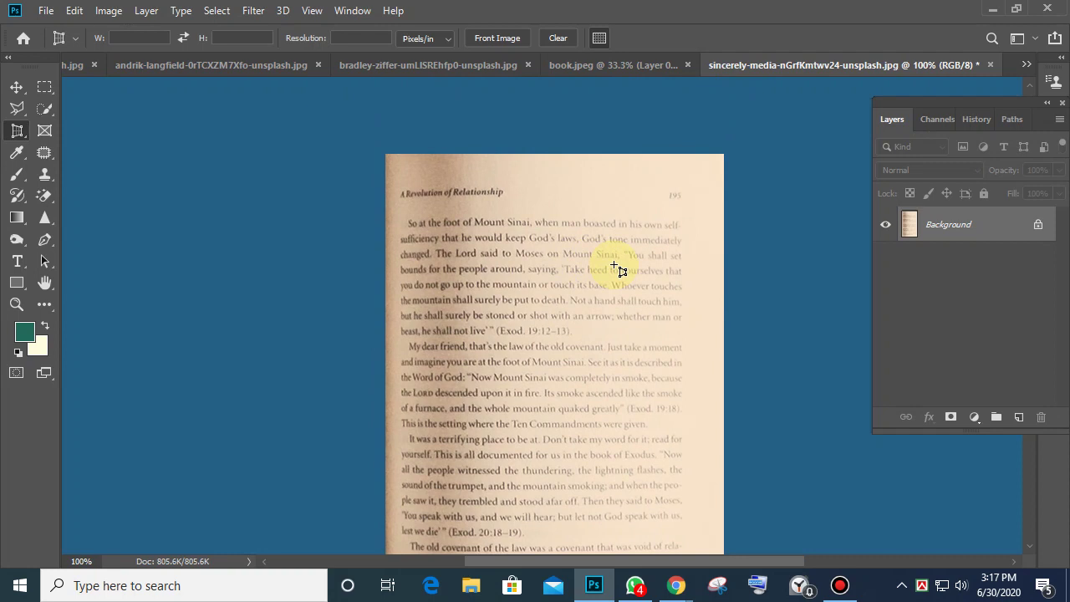
{"action": "right_click", "coordinate": [19, 130]}
{"action": "left_click", "coordinate": [100, 146]}
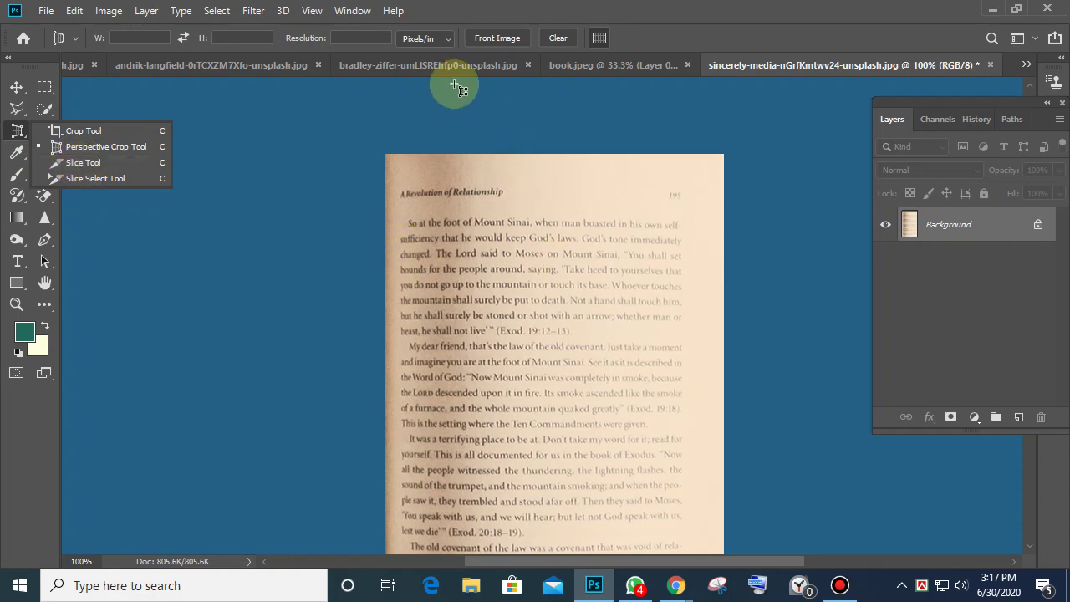
Review the other open photos: the wristwatch on the rock, the Christmas gifts, the pocket watch and the calendar
{"action": "left_click", "coordinate": [421, 64]}
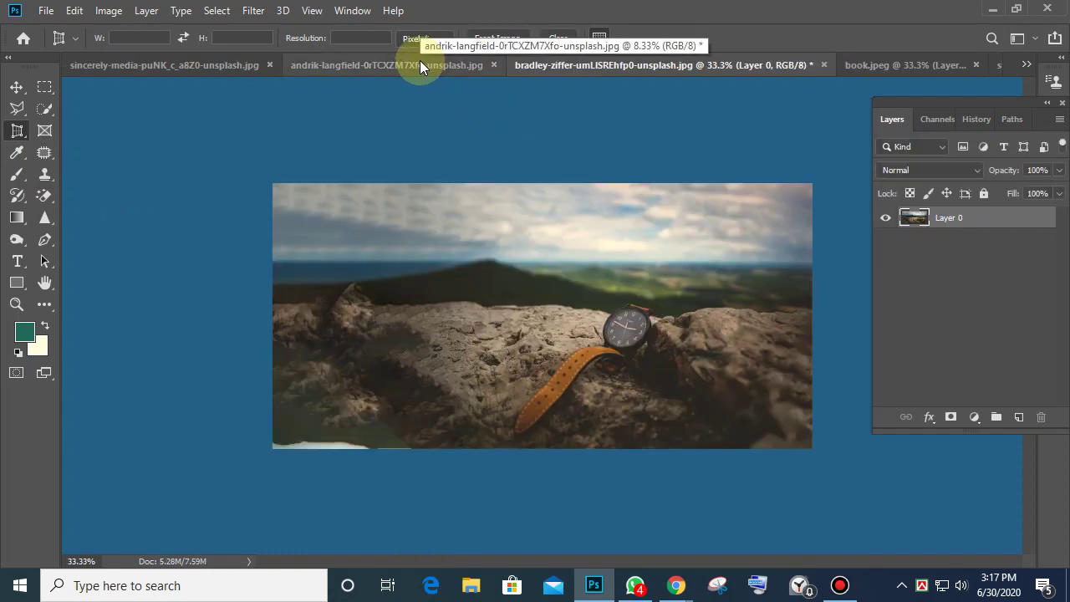
{"action": "left_click", "coordinate": [198, 64]}
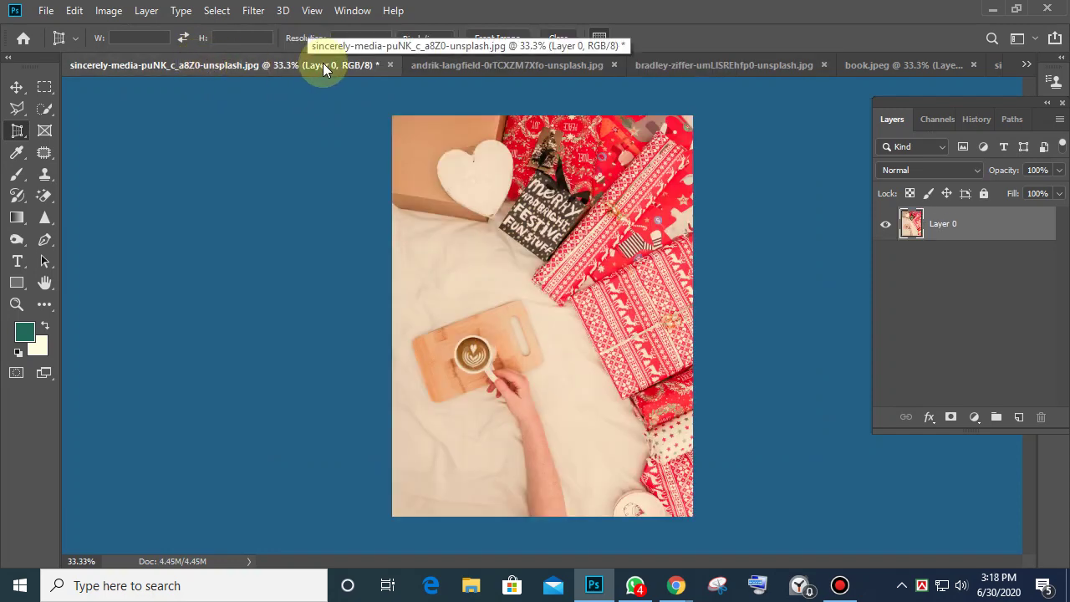
{"action": "left_click", "coordinate": [443, 67]}
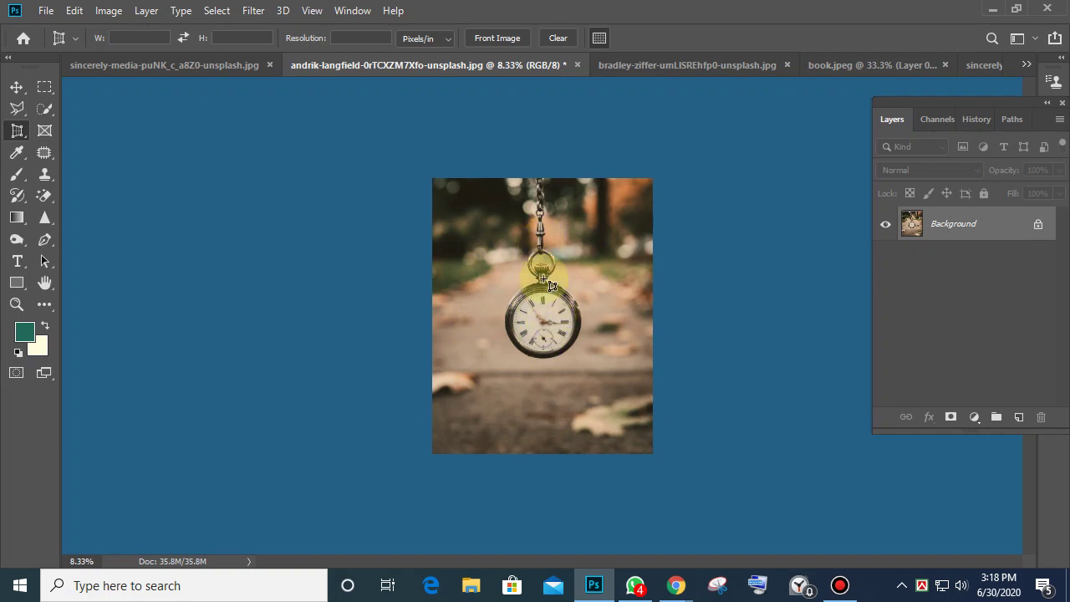
{"action": "left_click", "coordinate": [860, 64]}
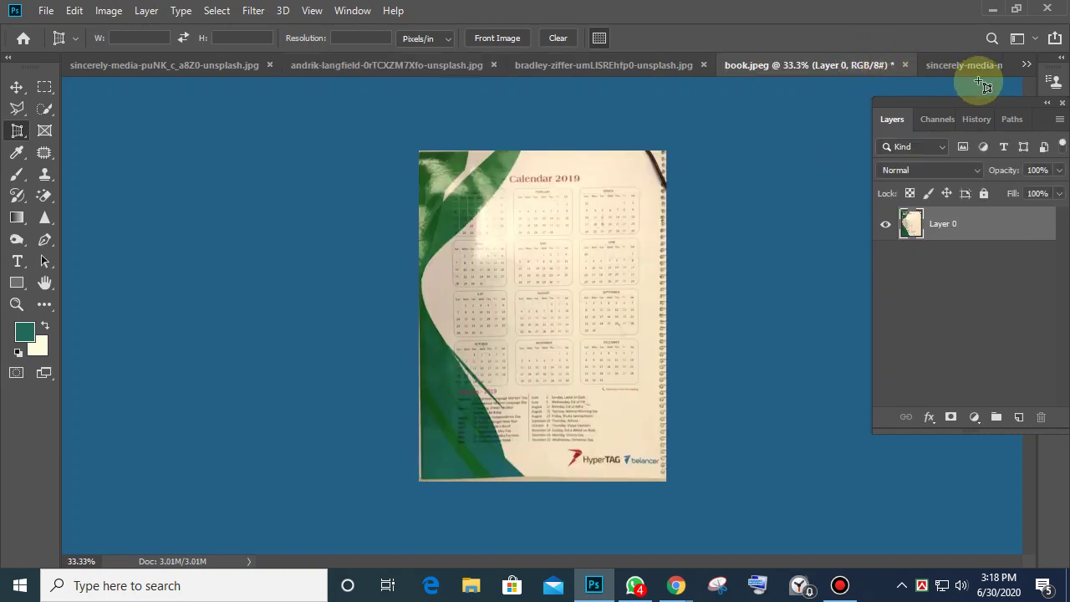
Close the calendar, the cropped book page and the wristwatch photo without saving their changes
{"action": "left_click", "coordinate": [906, 64]}
{"action": "left_click", "coordinate": [524, 229]}
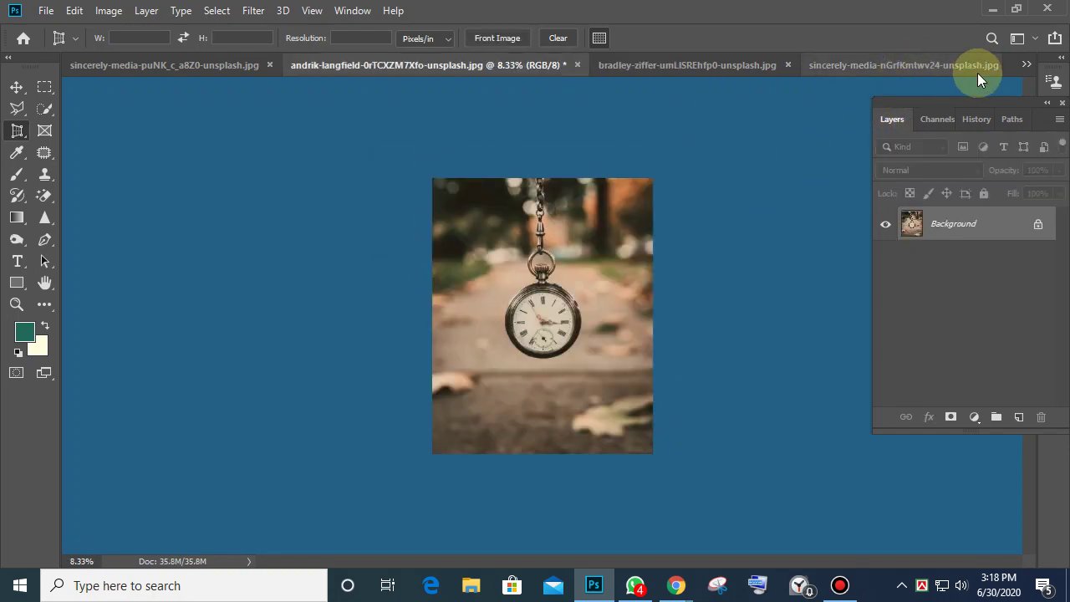
{"action": "left_click", "coordinate": [937, 64]}
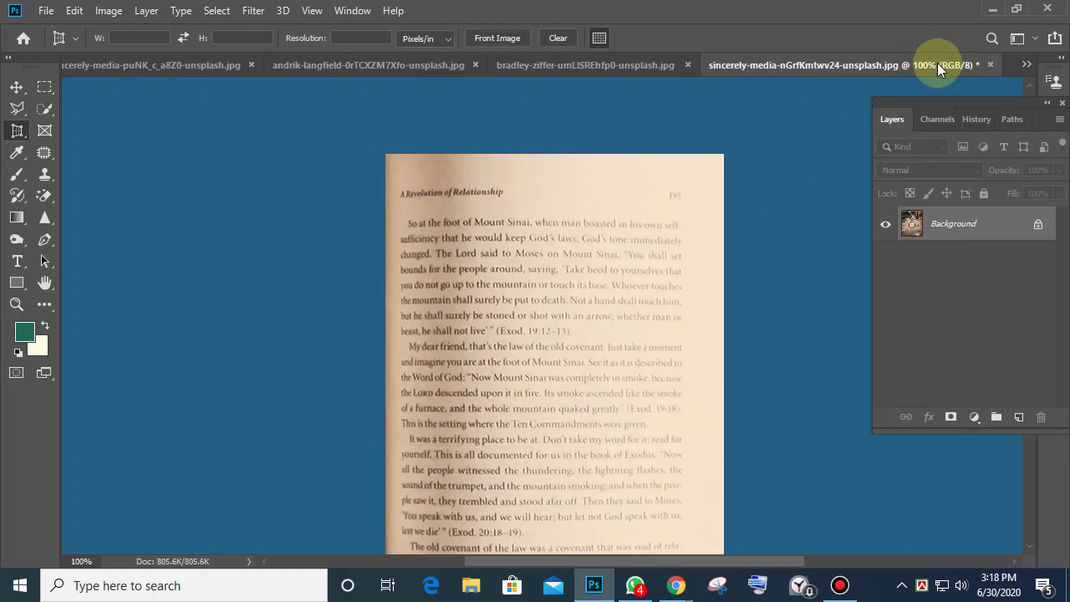
{"action": "left_click", "coordinate": [990, 64]}
{"action": "left_click", "coordinate": [548, 231]}
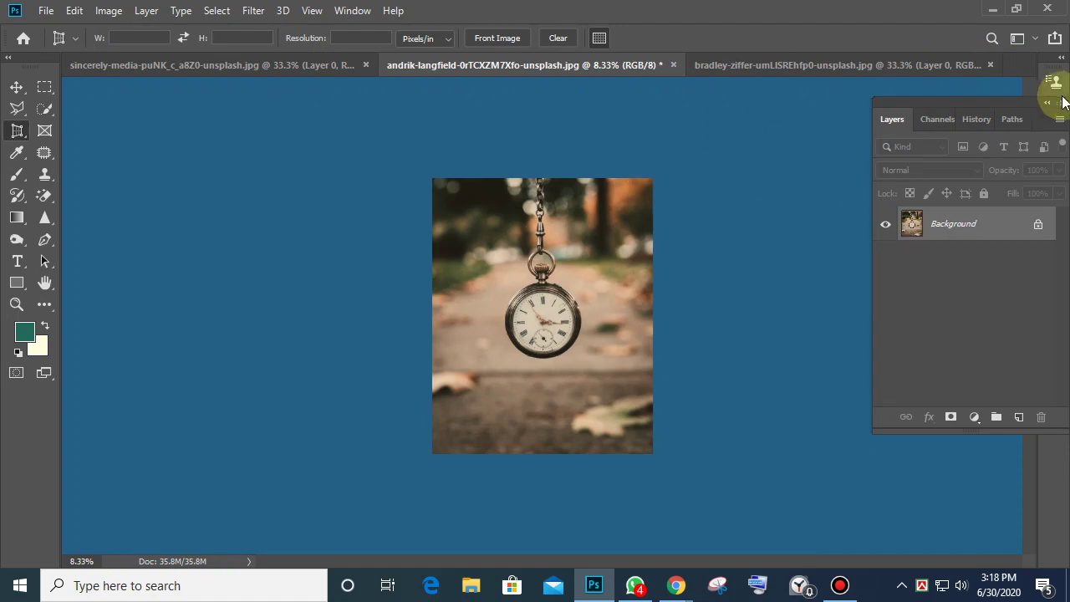
{"action": "left_click", "coordinate": [990, 65]}
{"action": "left_click", "coordinate": [544, 235]}
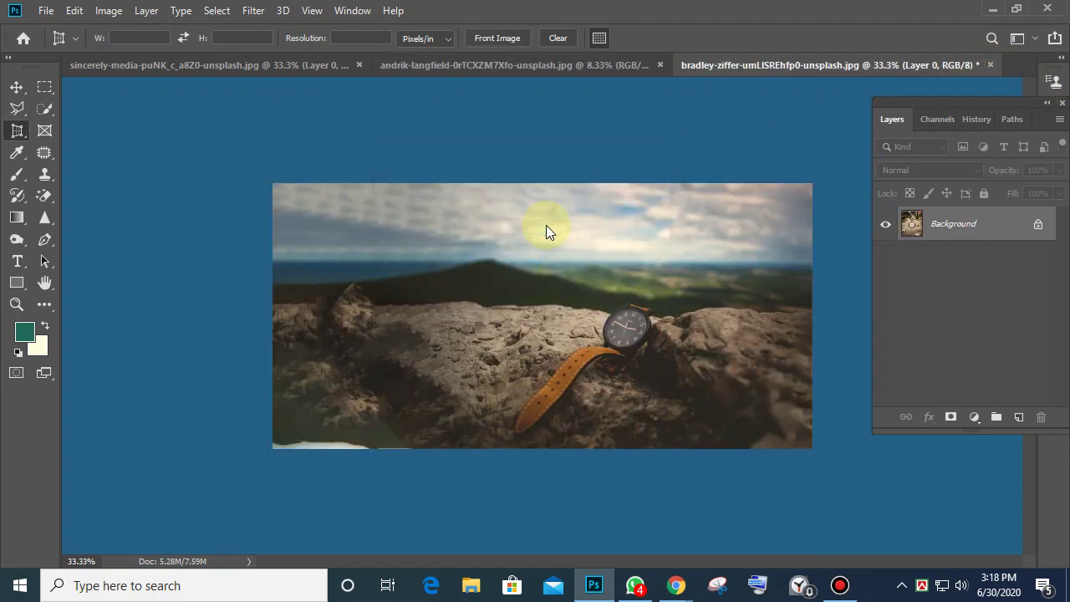
Close the two watch photos without saving and open the dog photo from the unsplash pic folder
{"action": "left_click", "coordinate": [696, 65]}
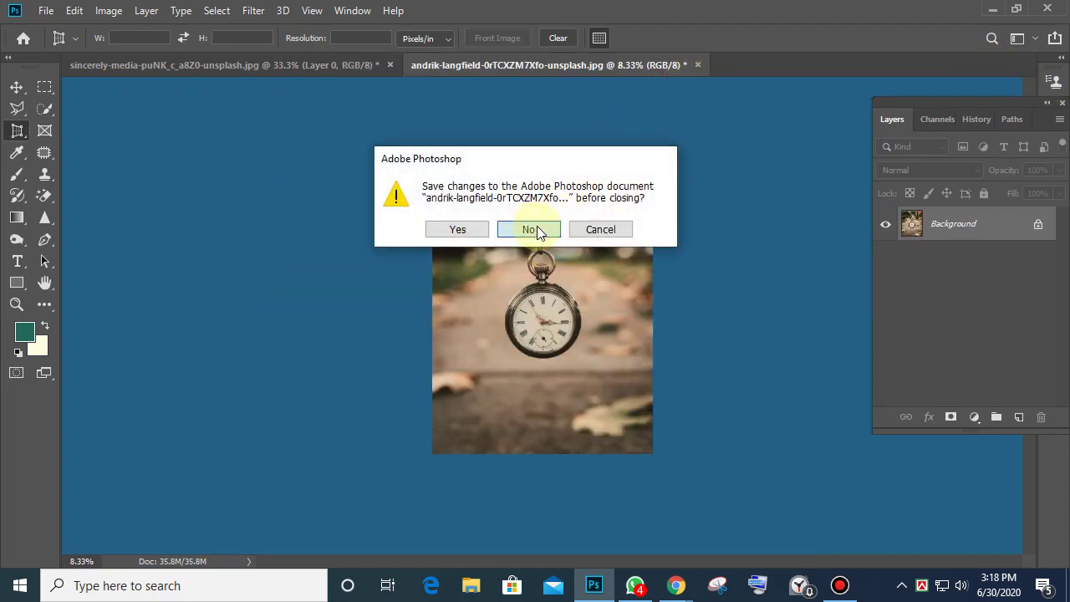
{"action": "left_click", "coordinate": [540, 232]}
{"action": "left_click", "coordinate": [44, 10]}
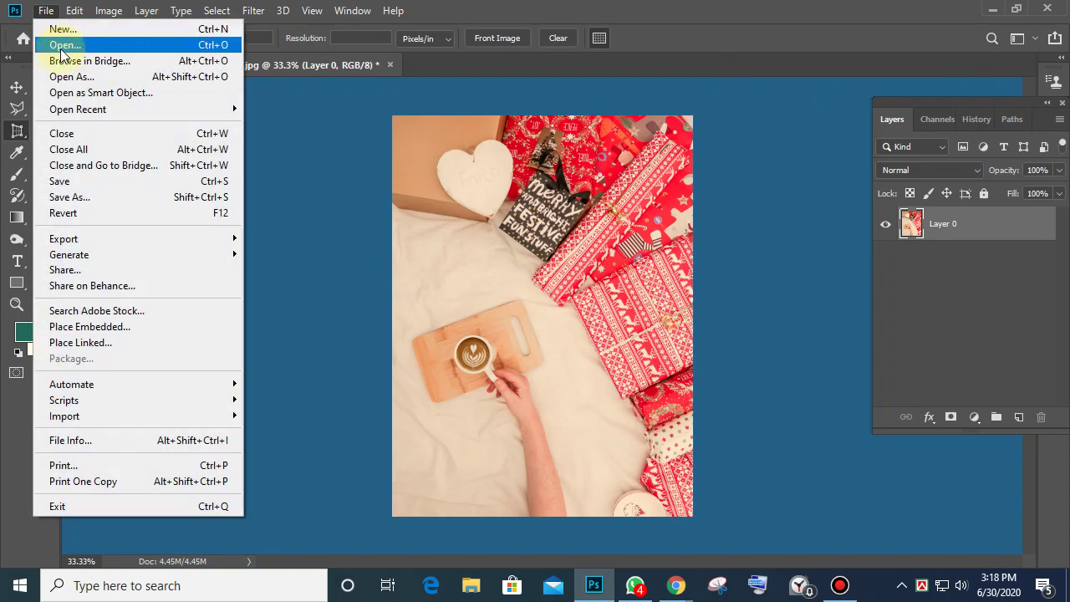
{"action": "left_click", "coordinate": [117, 46]}
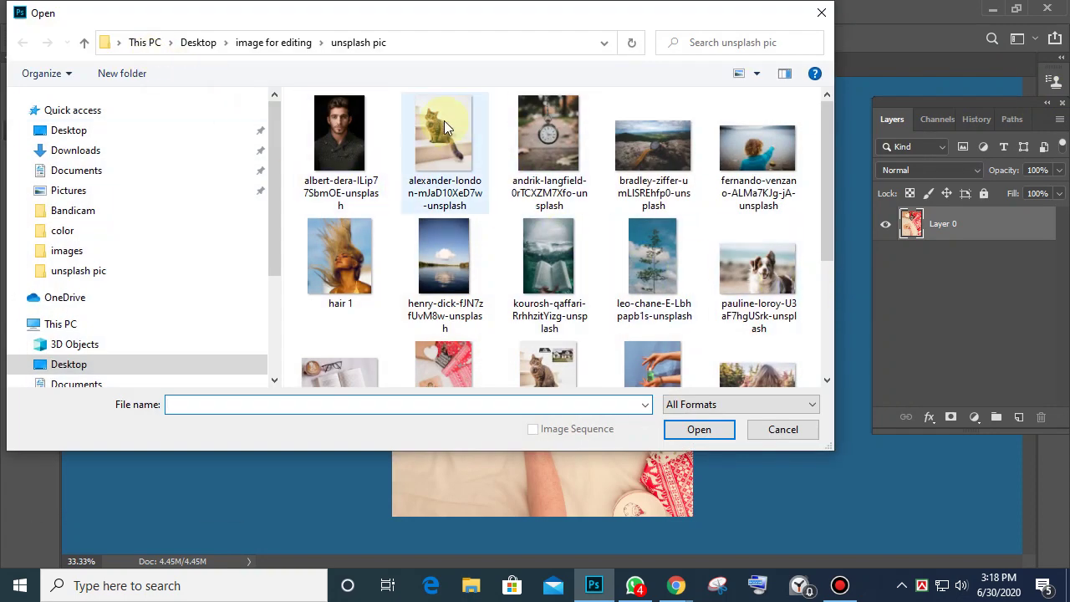
{"action": "double_click", "coordinate": [774, 265]}
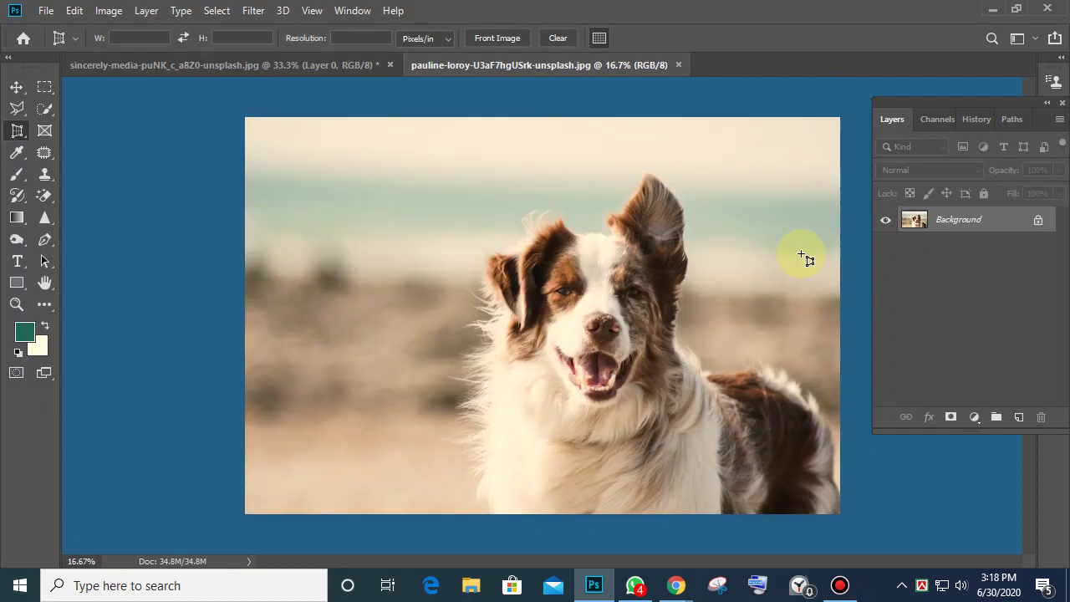
Crop the dog photo on all four sides with the Crop tool to a portrait frame around the dog's head and chest
{"action": "right_click", "coordinate": [18, 130]}
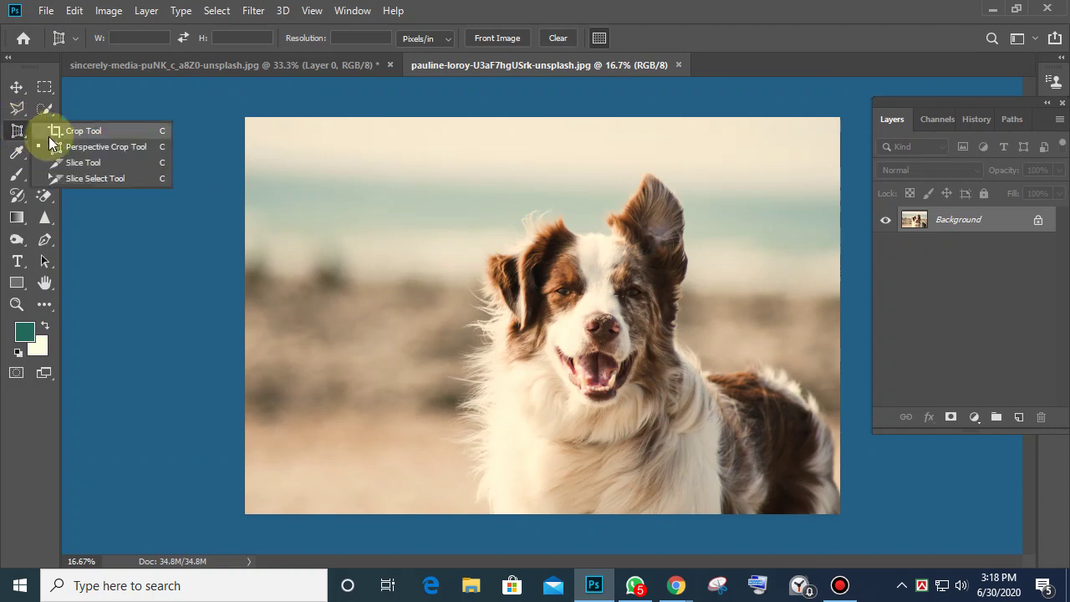
{"action": "left_click", "coordinate": [56, 134]}
{"action": "left_click_drag", "start_coordinate": [248, 315], "coordinate": [348, 346]}
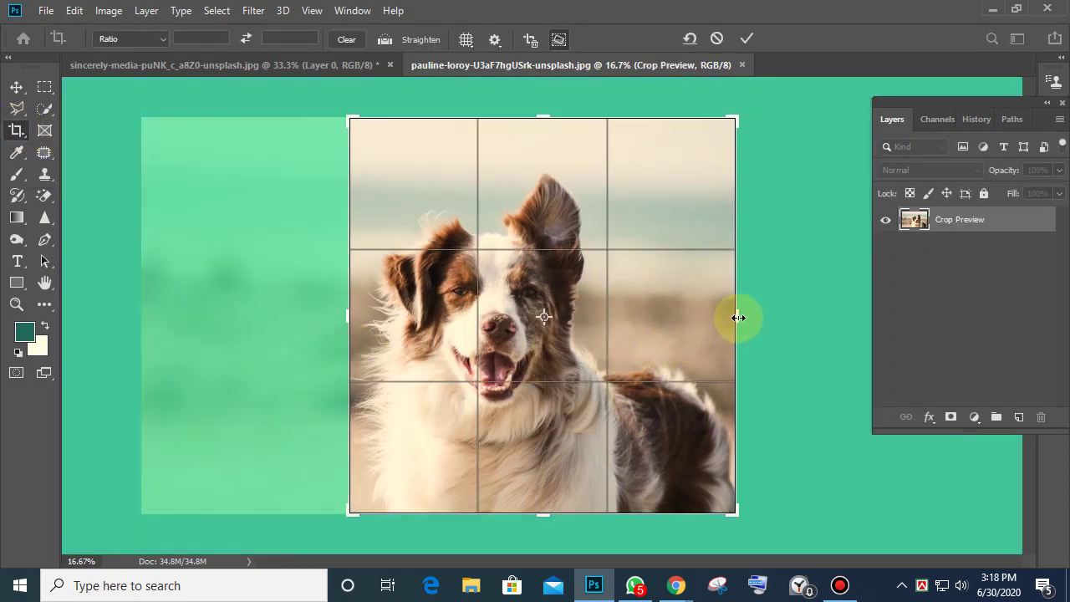
{"action": "left_click_drag", "start_coordinate": [738, 318], "coordinate": [671, 318]}
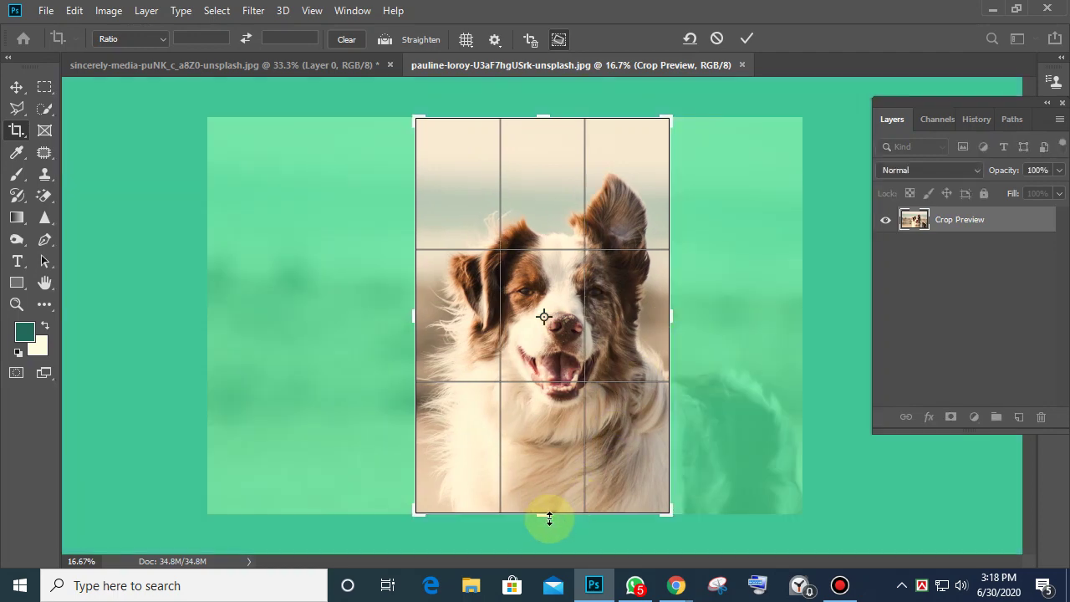
{"action": "left_click_drag", "start_coordinate": [549, 519], "coordinate": [557, 478]}
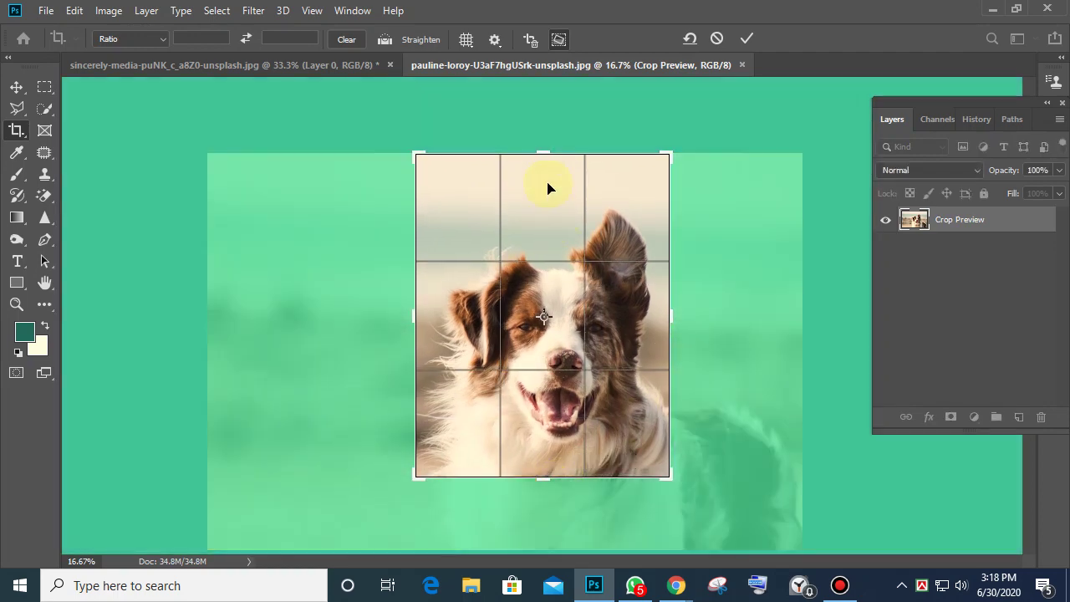
{"action": "left_click_drag", "start_coordinate": [541, 155], "coordinate": [543, 171]}
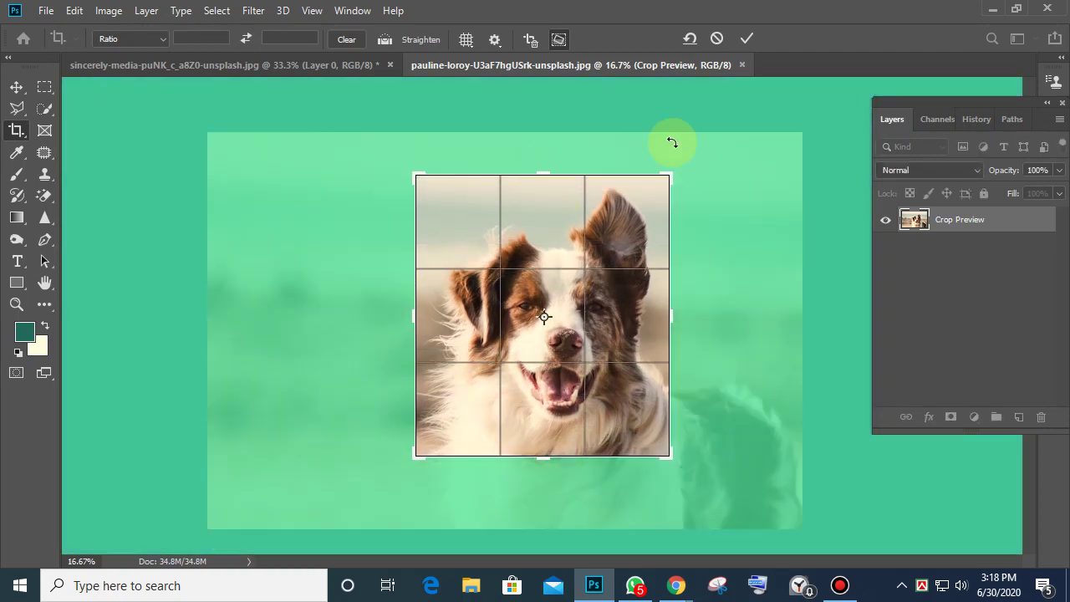
{"action": "left_click", "coordinate": [746, 40]}
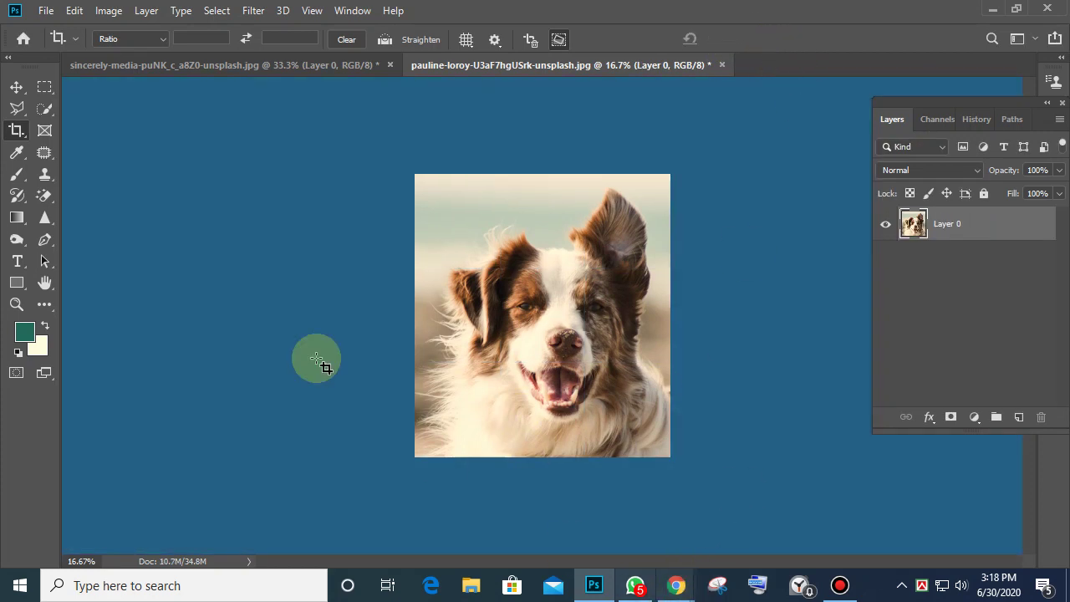
Draw a trial slice over the dog's forehead with the Slice tool and delete it
{"action": "right_click", "coordinate": [17, 129]}
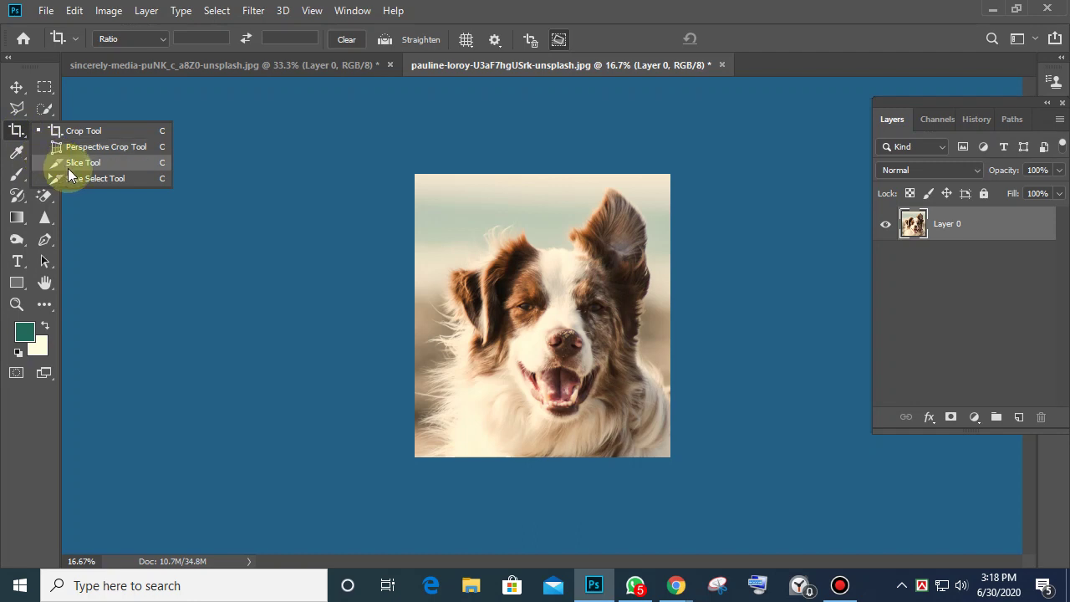
{"action": "left_click", "coordinate": [52, 162]}
{"action": "left_click_drag", "start_coordinate": [486, 218], "coordinate": [607, 329]}
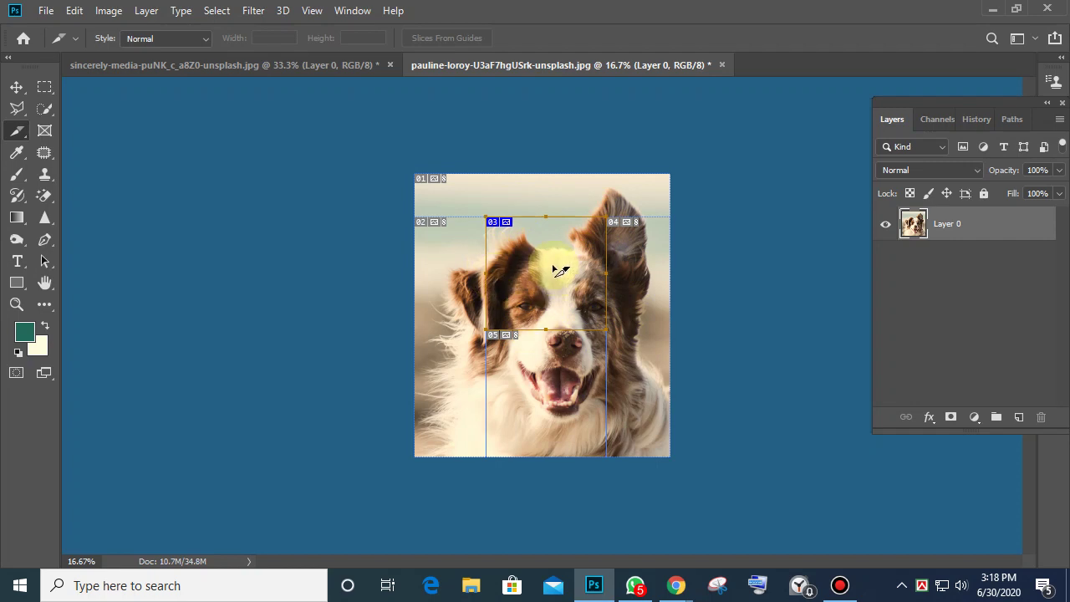
{"action": "left_click_drag", "start_coordinate": [560, 270], "coordinate": [528, 281]}
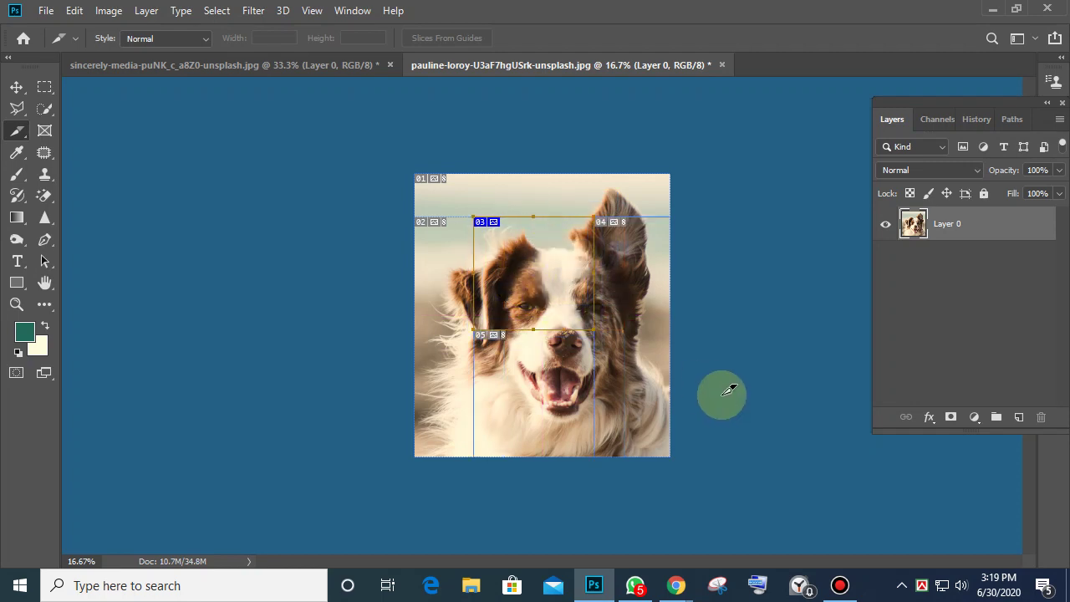
{"action": "key", "text": "Delete"}
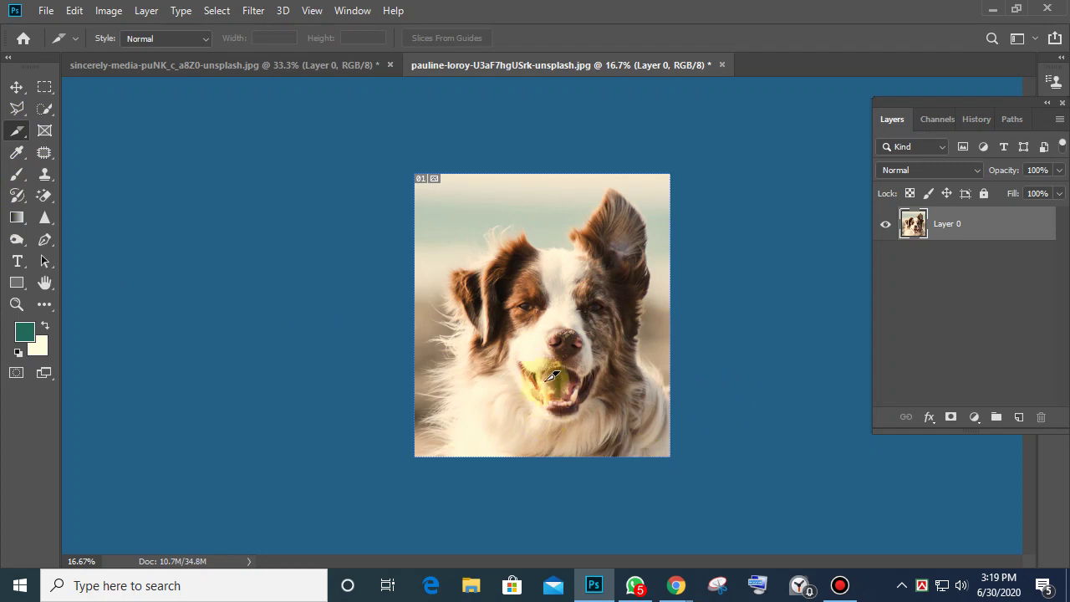
Divide the whole cropped photo into four equal quarter slices meeting at the image centre
{"action": "left_click_drag", "start_coordinate": [355, 113], "coordinate": [541, 315]}
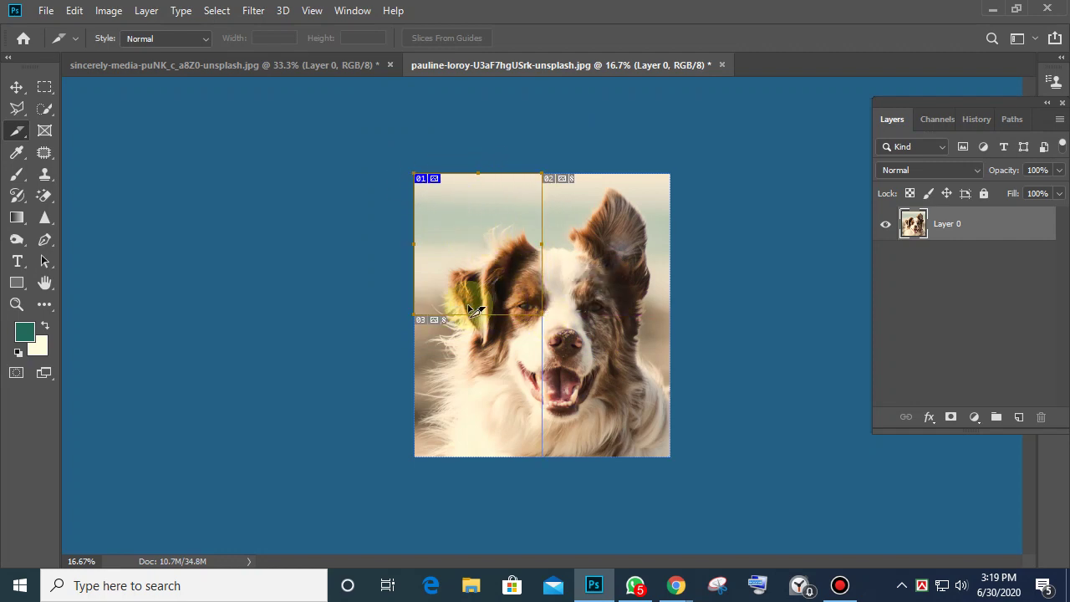
{"action": "left_click_drag", "start_coordinate": [743, 131], "coordinate": [542, 314]}
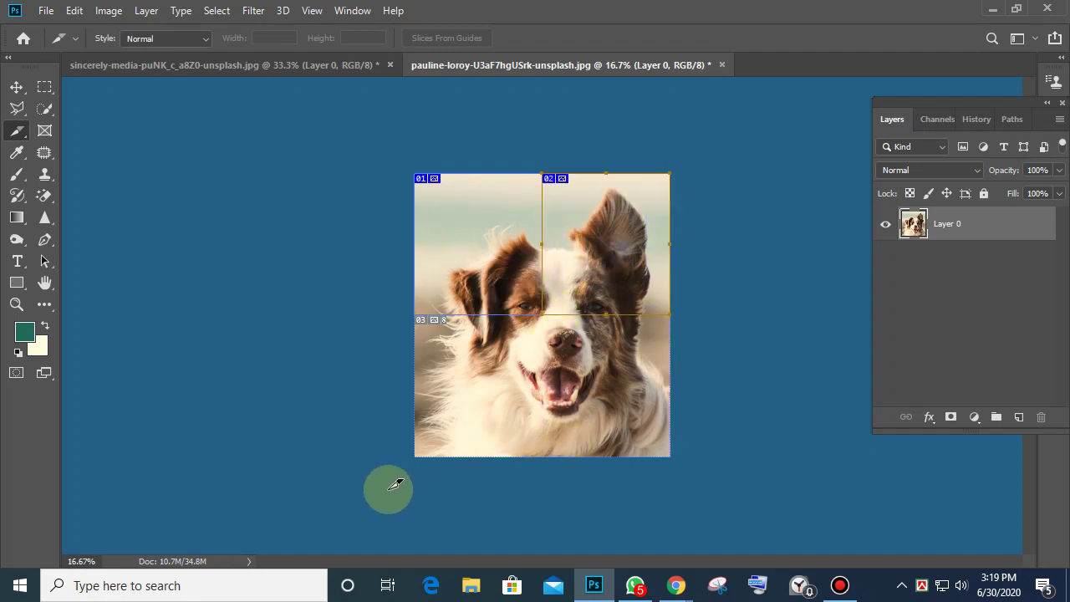
{"action": "left_click_drag", "start_coordinate": [387, 488], "coordinate": [532, 320]}
{"action": "left_click_drag", "start_coordinate": [541, 313], "coordinate": [543, 315]}
{"action": "left_click_drag", "start_coordinate": [700, 495], "coordinate": [542, 315]}
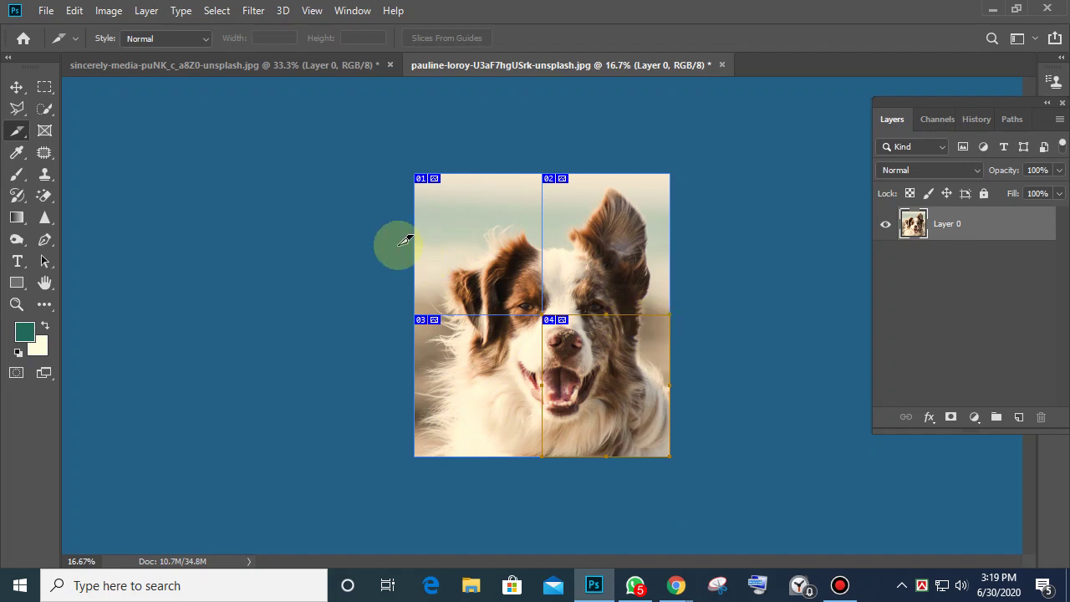
Open the sliced dog photo in Save for Web (Legacy)
{"action": "left_click", "coordinate": [46, 10]}
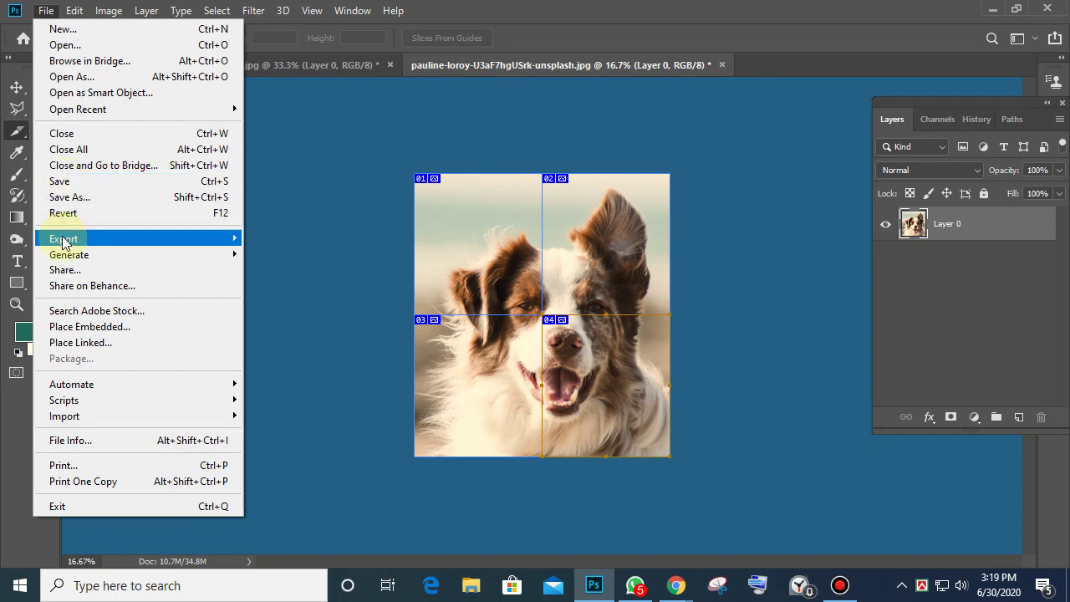
{"action": "mouse_move", "coordinate": [65, 239]}
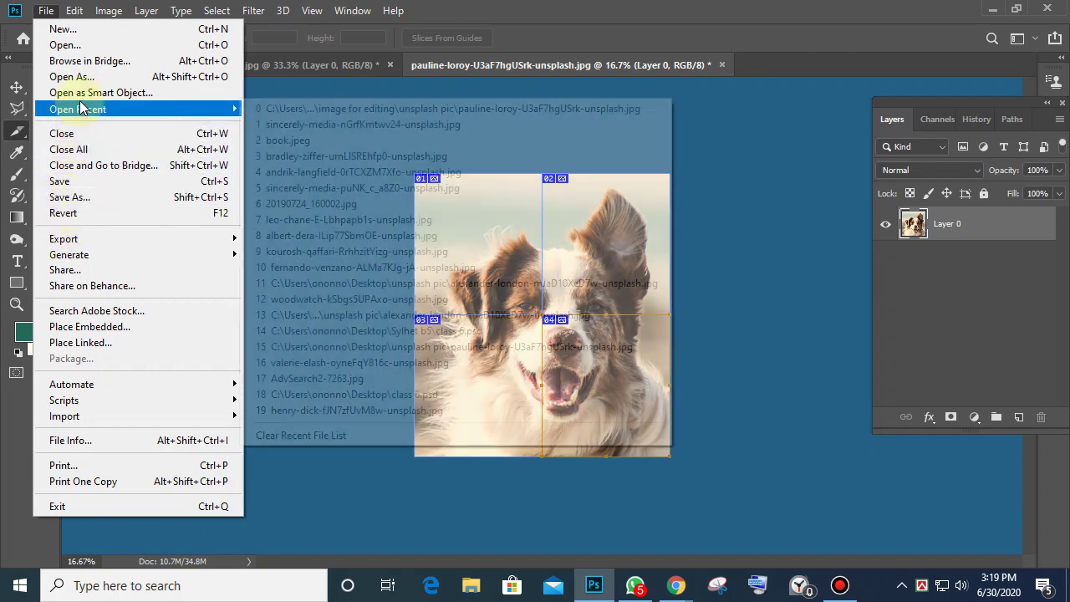
{"action": "left_click", "coordinate": [83, 109]}
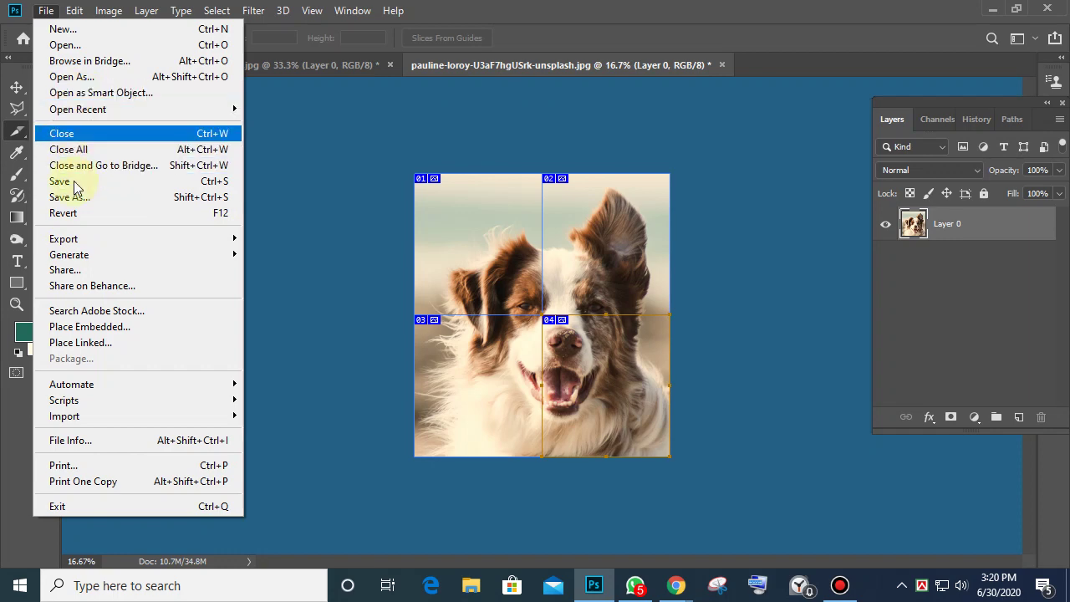
{"action": "mouse_move", "coordinate": [64, 242]}
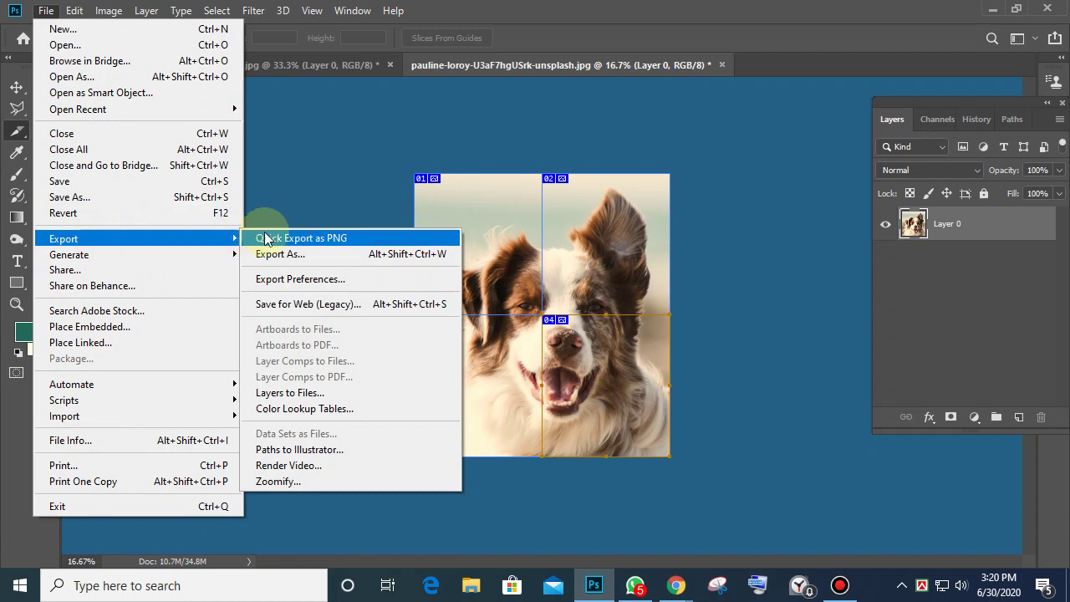
{"action": "left_click", "coordinate": [309, 304]}
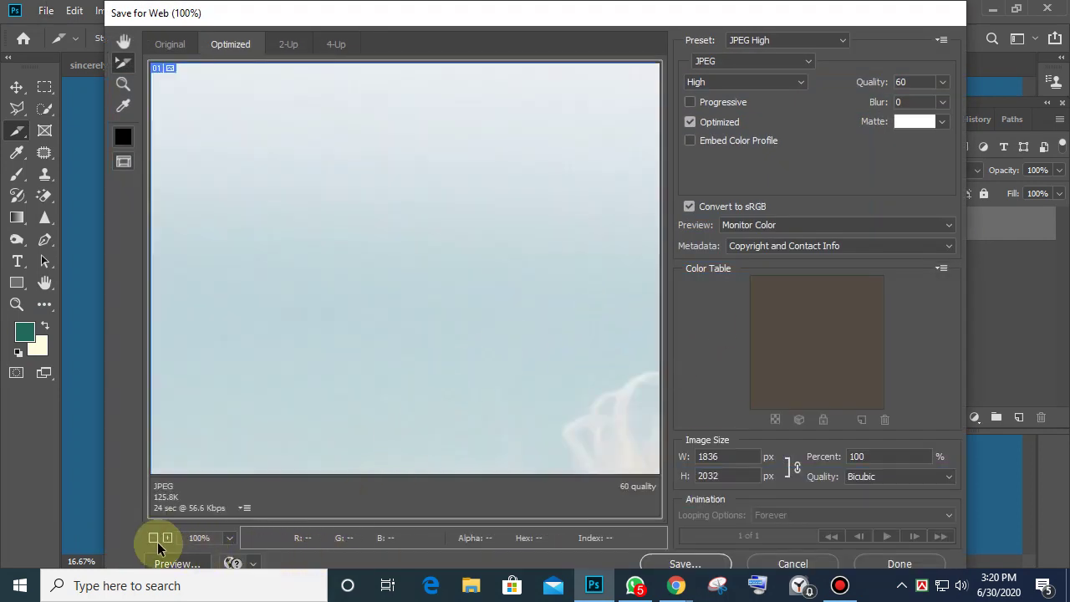
Examine the four slices in the export preview at 25% zoom and the available format presets
{"action": "left_click", "coordinate": [153, 537]}
{"action": "left_click", "coordinate": [153, 537]}
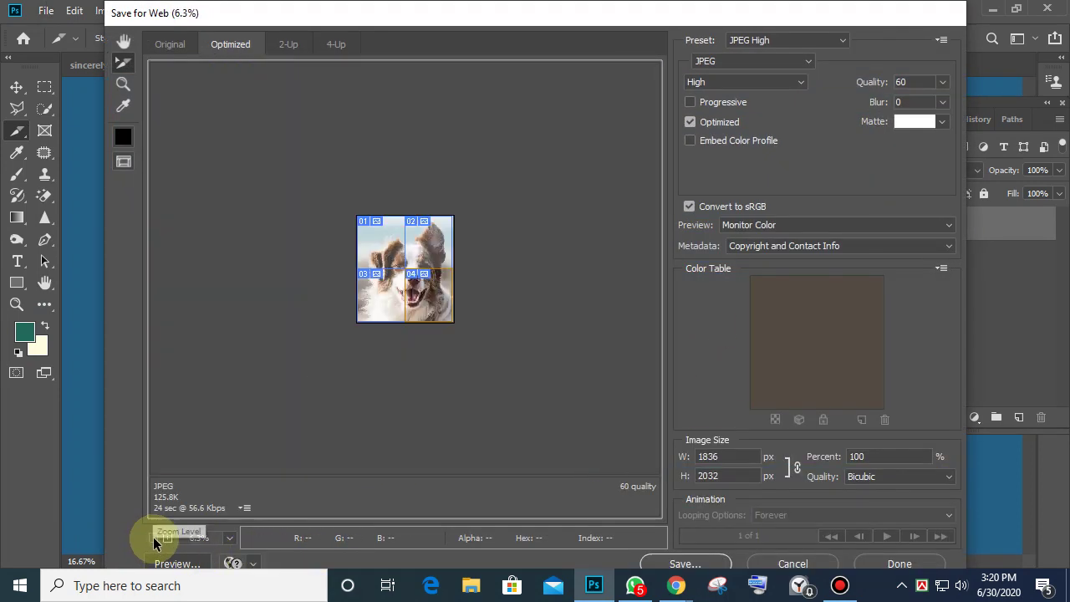
{"action": "left_click", "coordinate": [167, 538]}
{"action": "left_click", "coordinate": [167, 537]}
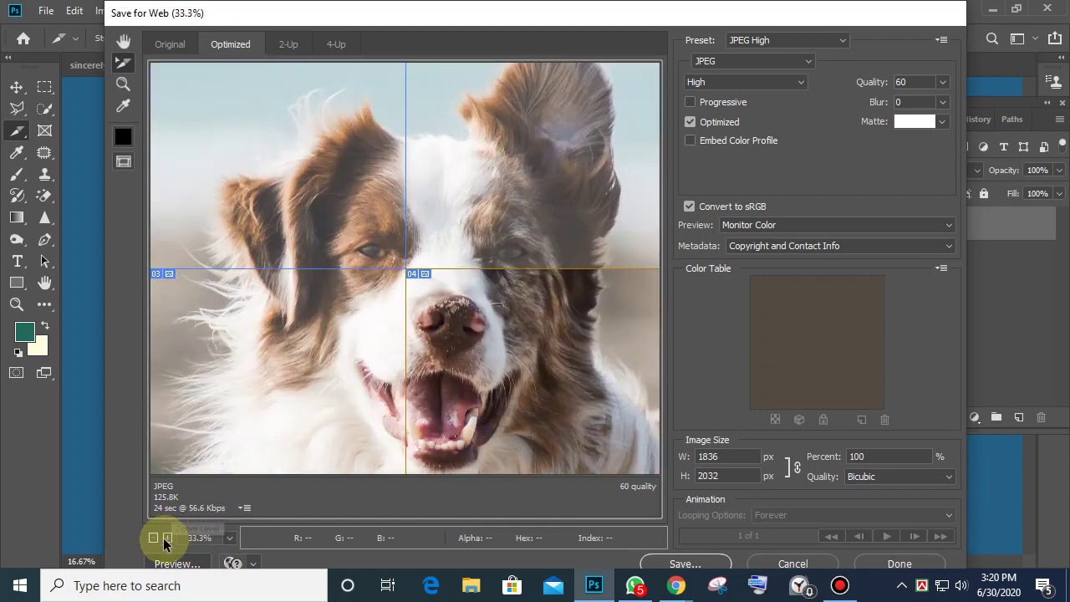
{"action": "left_click", "coordinate": [153, 538]}
{"action": "left_click", "coordinate": [305, 199]}
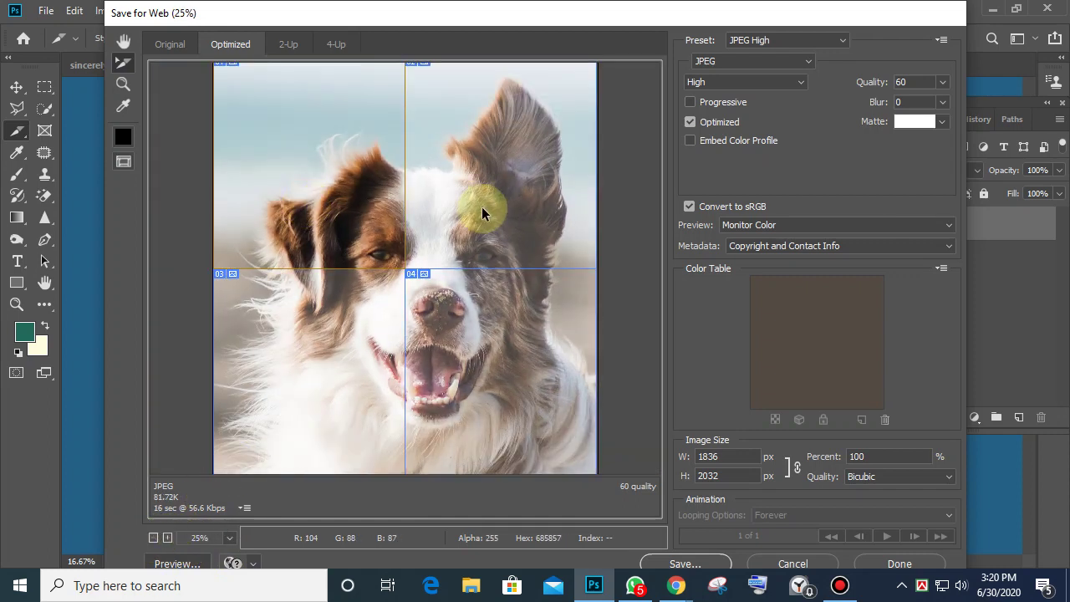
{"action": "left_click", "coordinate": [482, 206]}
{"action": "left_click", "coordinate": [492, 379]}
{"action": "left_click", "coordinate": [334, 332]}
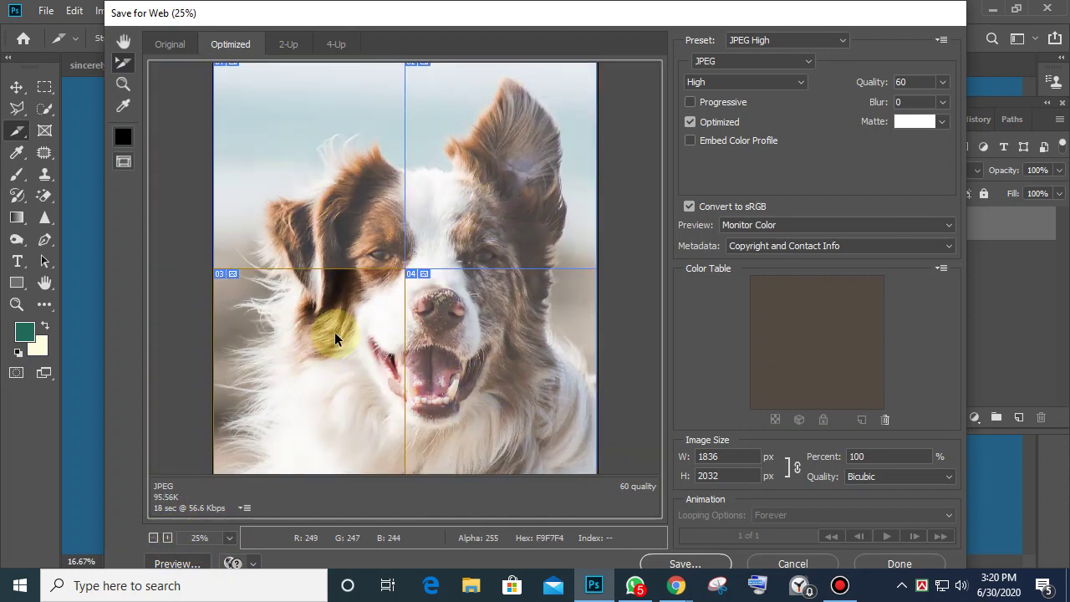
{"action": "left_click", "coordinate": [440, 244]}
{"action": "left_click", "coordinate": [382, 363]}
{"action": "left_click", "coordinate": [326, 213]}
{"action": "left_click", "coordinate": [441, 205]}
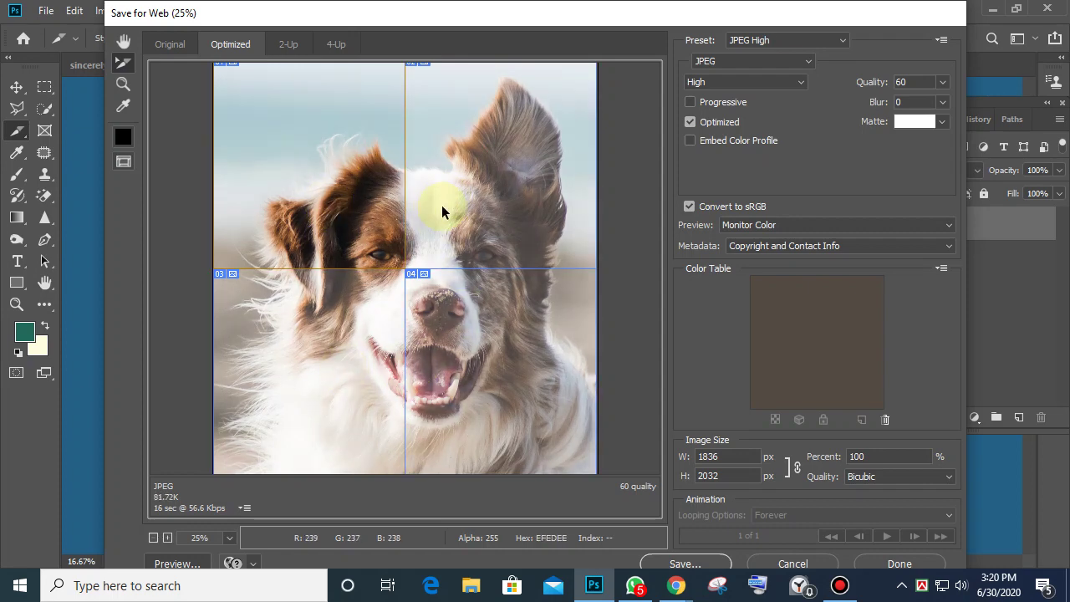
{"action": "left_click", "coordinate": [460, 342]}
{"action": "left_click", "coordinate": [437, 446]}
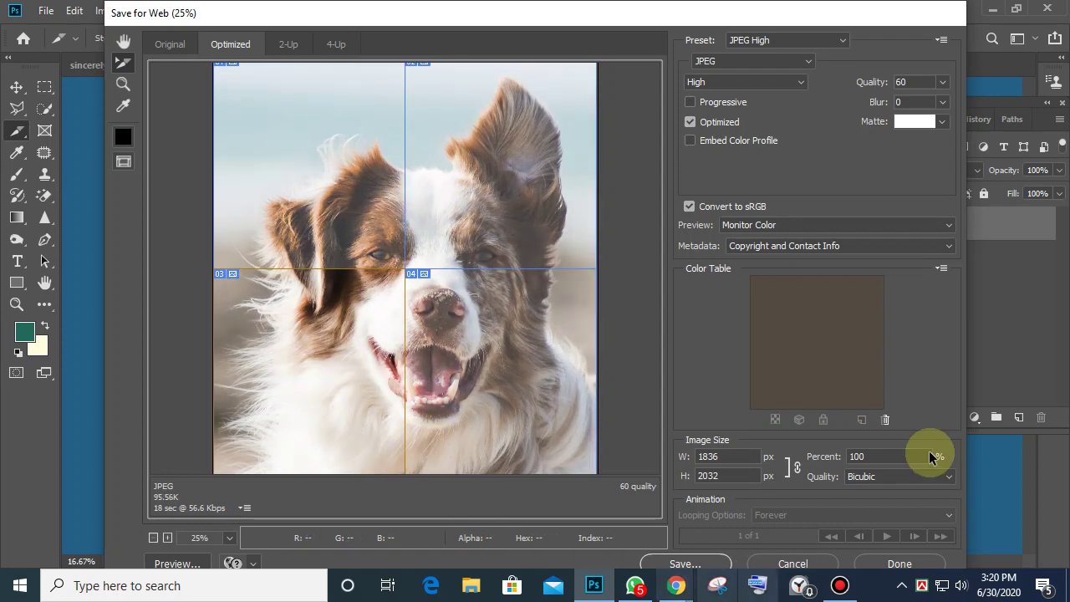
{"action": "left_click", "coordinate": [778, 40]}
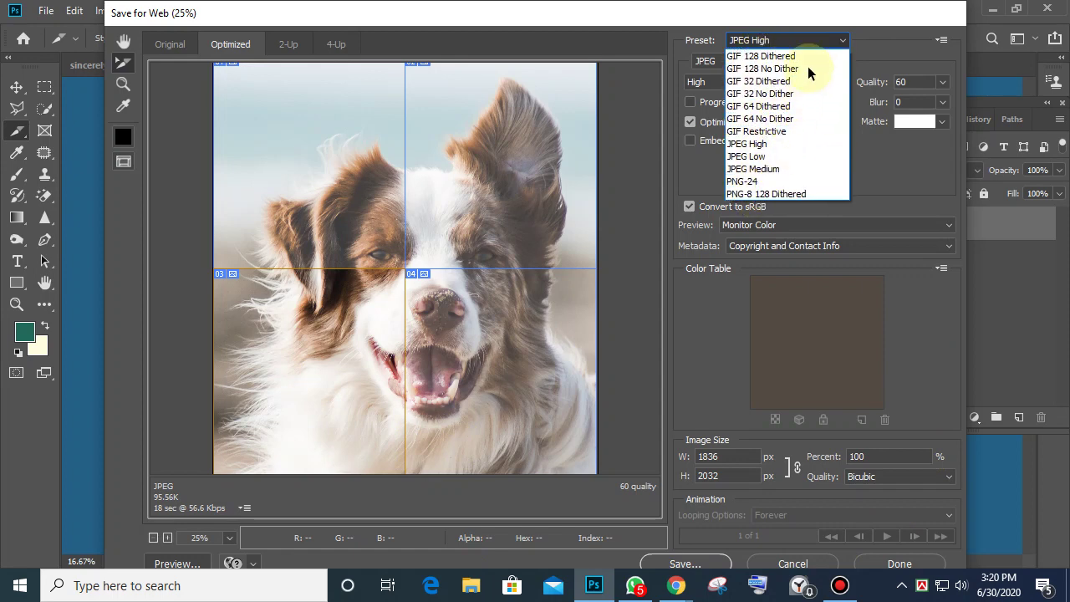
{"action": "left_click", "coordinate": [683, 37]}
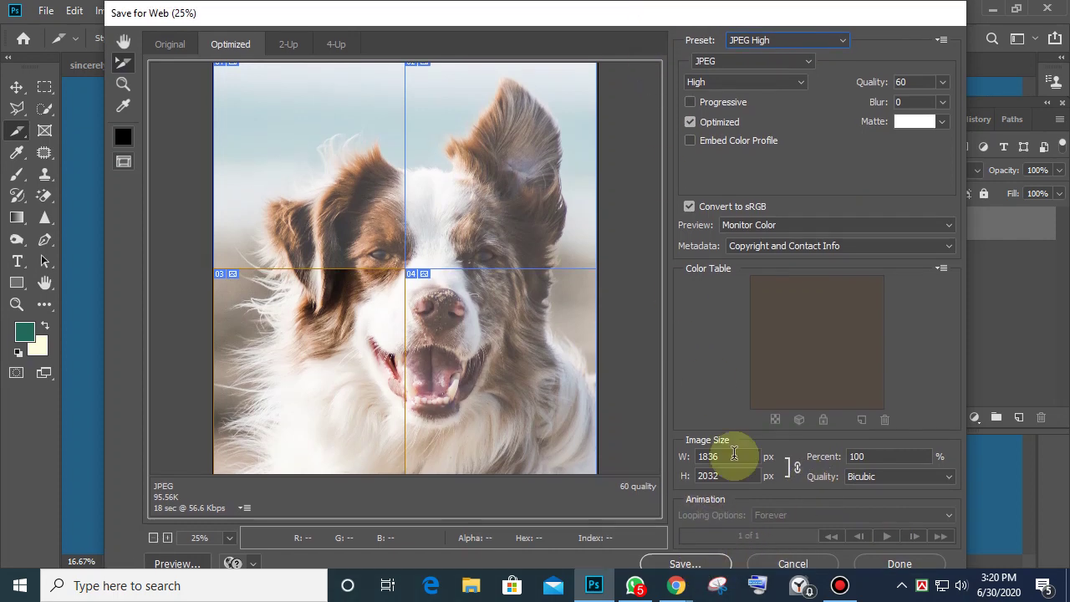
Save all slices as images only into a new desktop folder named batch5, keeping the suggested file name
{"action": "left_click", "coordinate": [700, 565]}
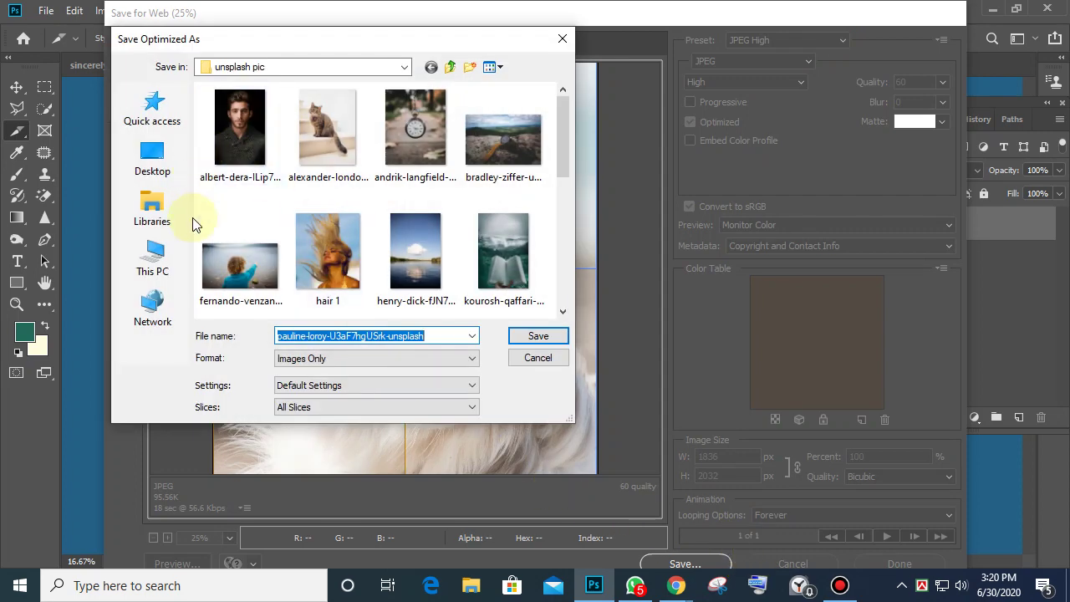
{"action": "left_click", "coordinate": [165, 171]}
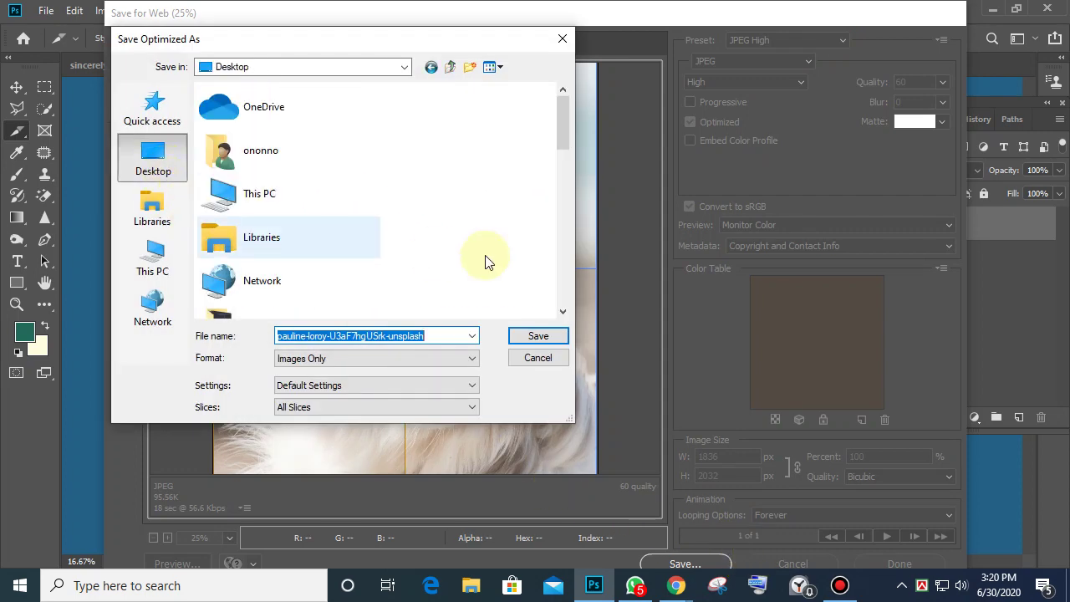
{"action": "left_click", "coordinate": [468, 74]}
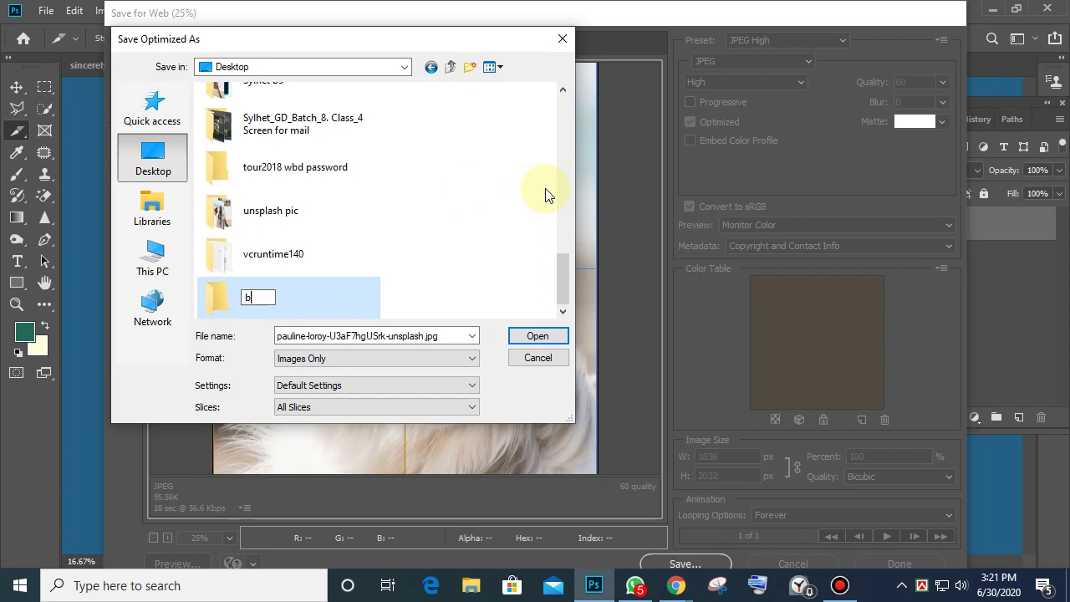
{"action": "type", "text": "atch5"}
{"action": "left_click", "coordinate": [235, 307]}
{"action": "double_click", "coordinate": [231, 298]}
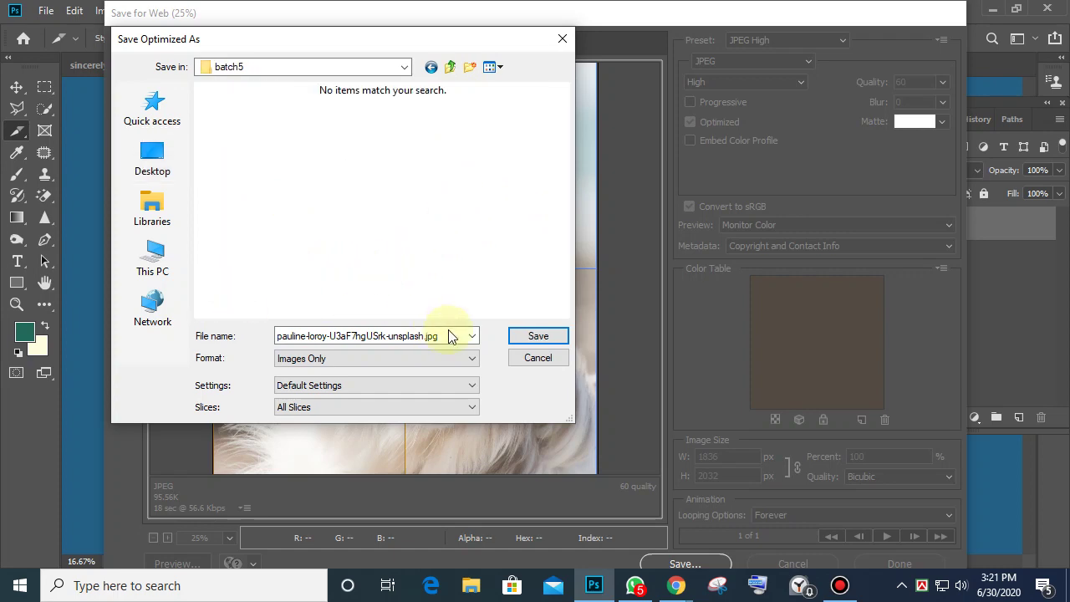
{"action": "left_click", "coordinate": [538, 336]}
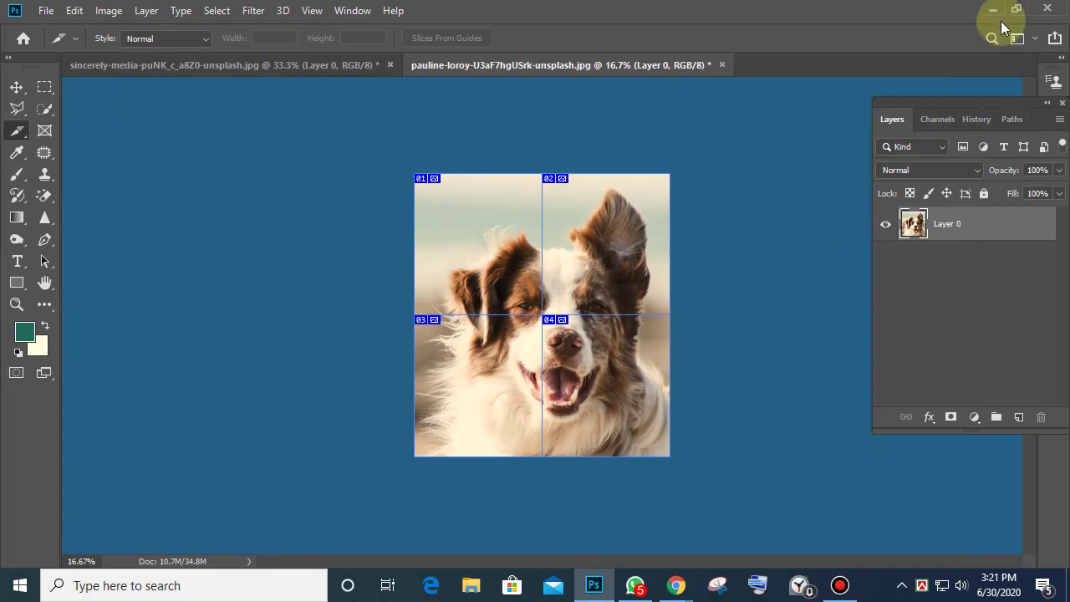
Open the images folder inside batch5 on the desktop and display the exported slices as extra large icons
{"action": "left_click", "coordinate": [996, 10]}
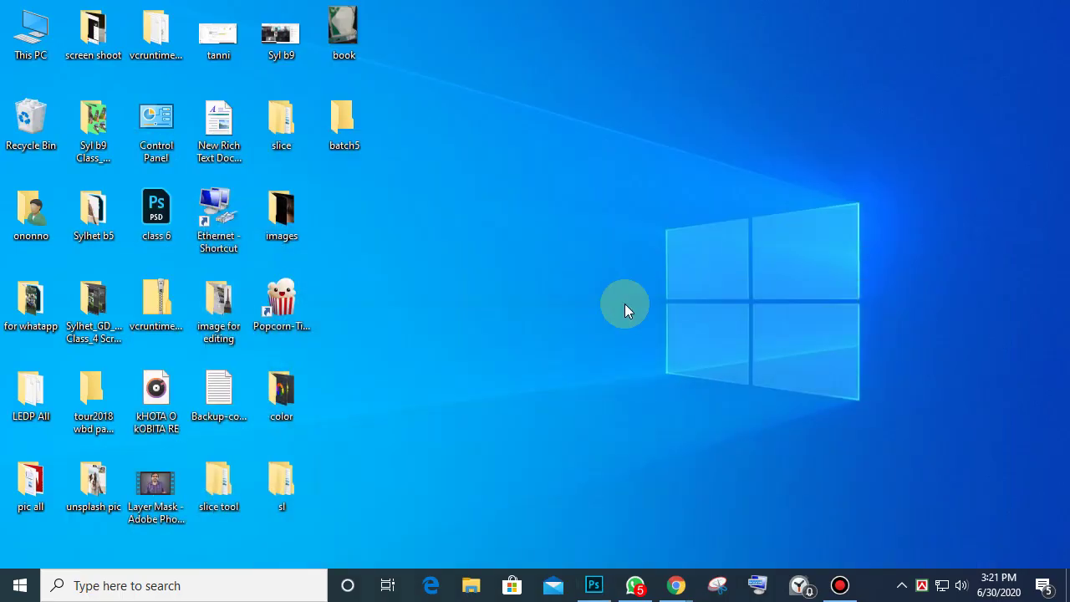
{"action": "double_click", "coordinate": [349, 120]}
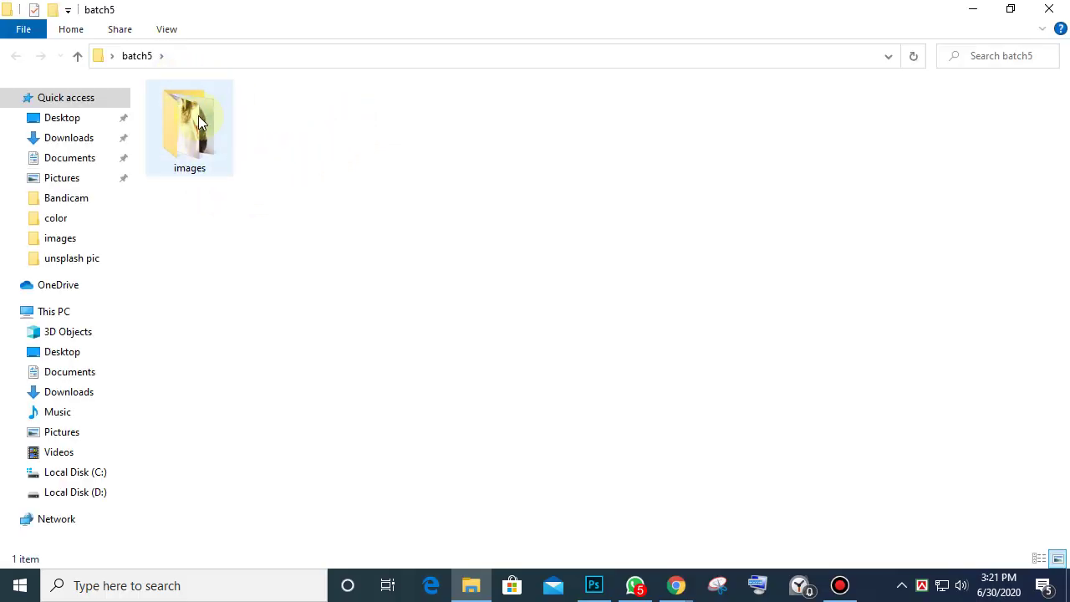
{"action": "double_click", "coordinate": [190, 118]}
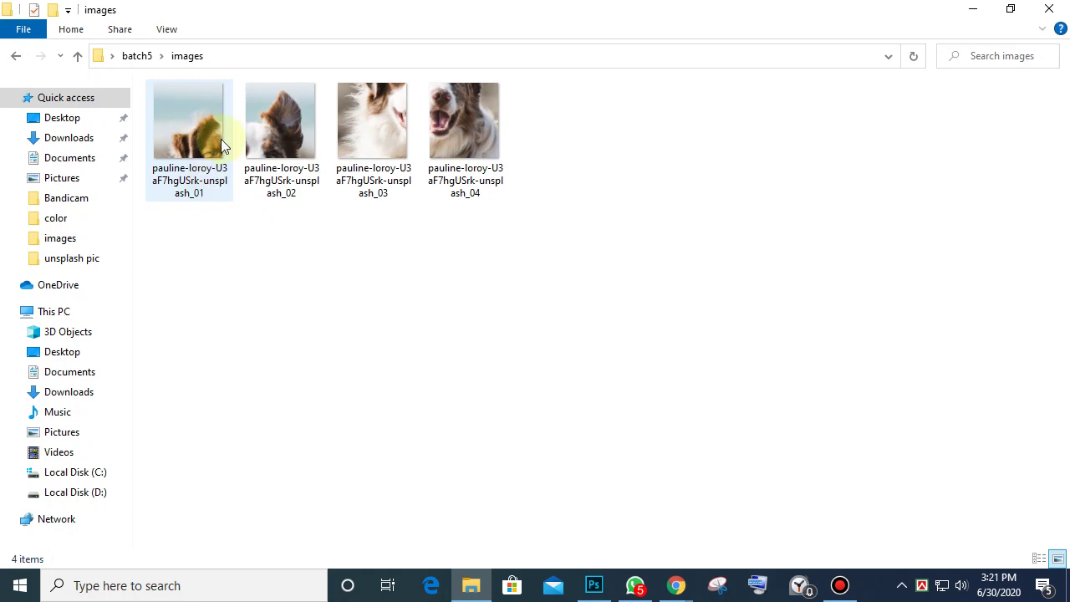
{"action": "left_click", "coordinate": [298, 132]}
{"action": "left_click", "coordinate": [187, 130]}
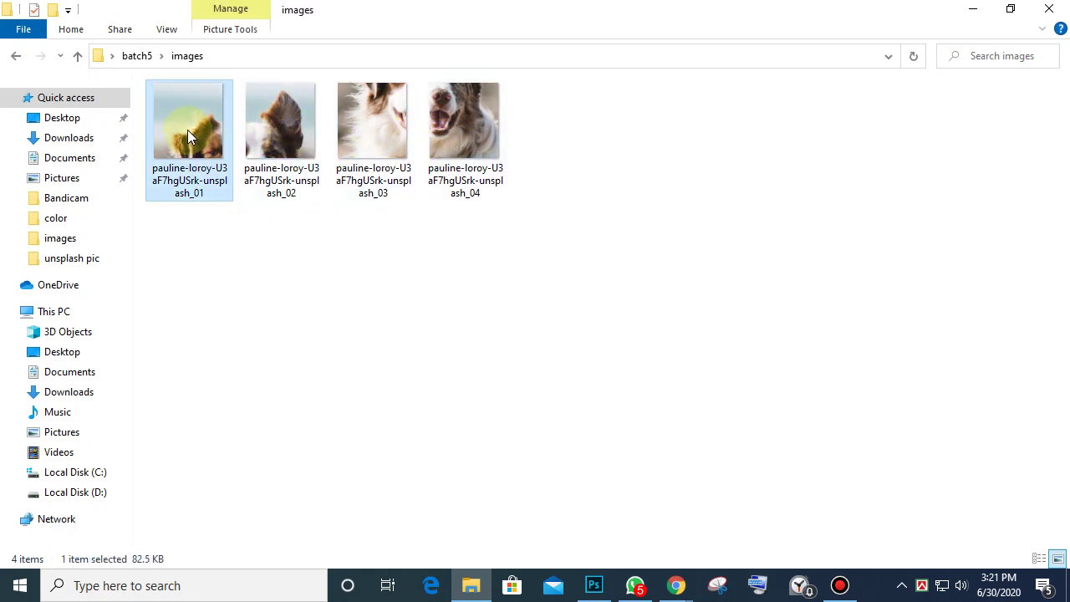
{"action": "left_click", "coordinate": [370, 127]}
{"action": "left_click", "coordinate": [470, 125]}
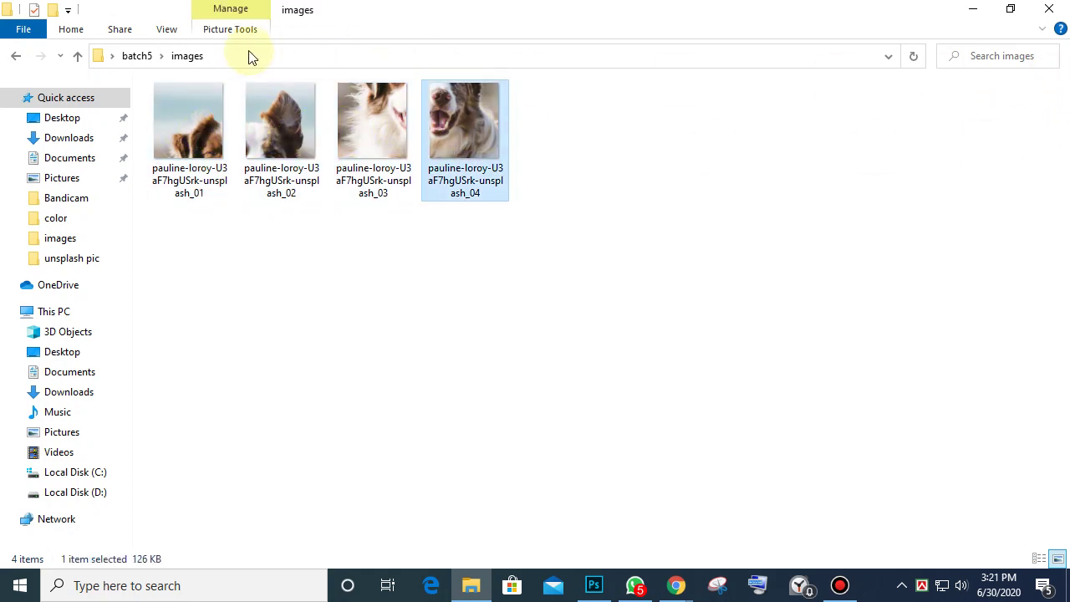
{"action": "left_click", "coordinate": [167, 30]}
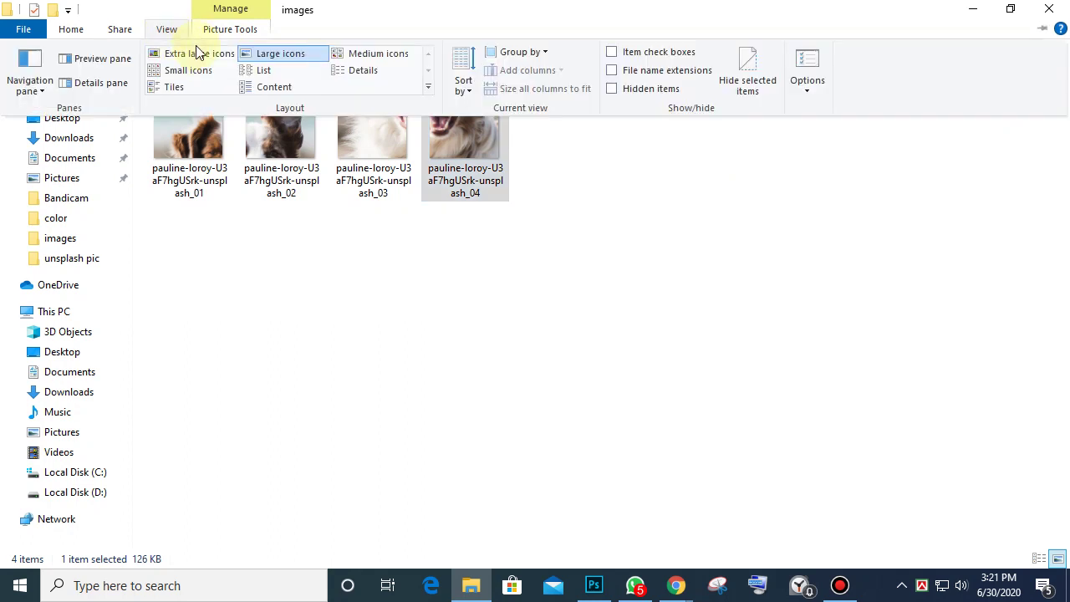
{"action": "left_click", "coordinate": [198, 53]}
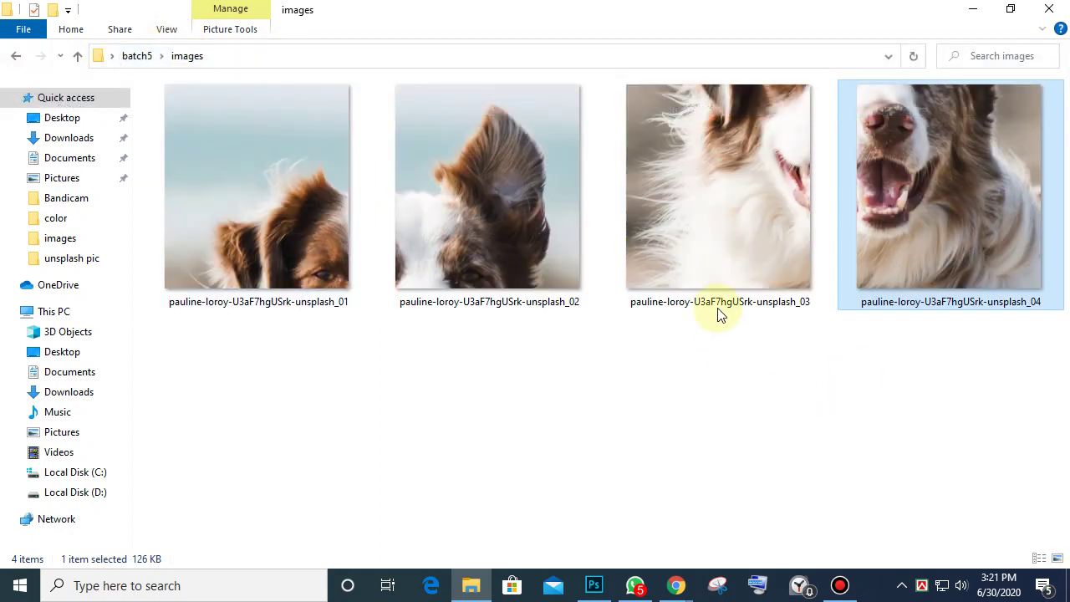
Rename all four exported slice images together with the base name pic
{"action": "left_click_drag", "start_coordinate": [1045, 355], "coordinate": [155, 188]}
{"action": "right_click", "coordinate": [184, 297]}
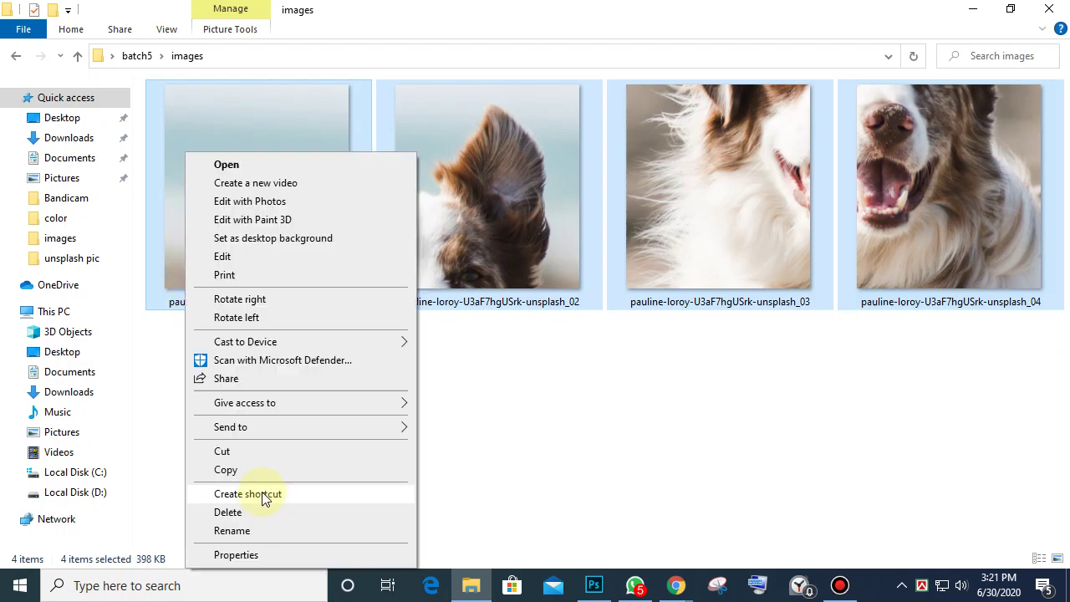
{"action": "left_click", "coordinate": [248, 530]}
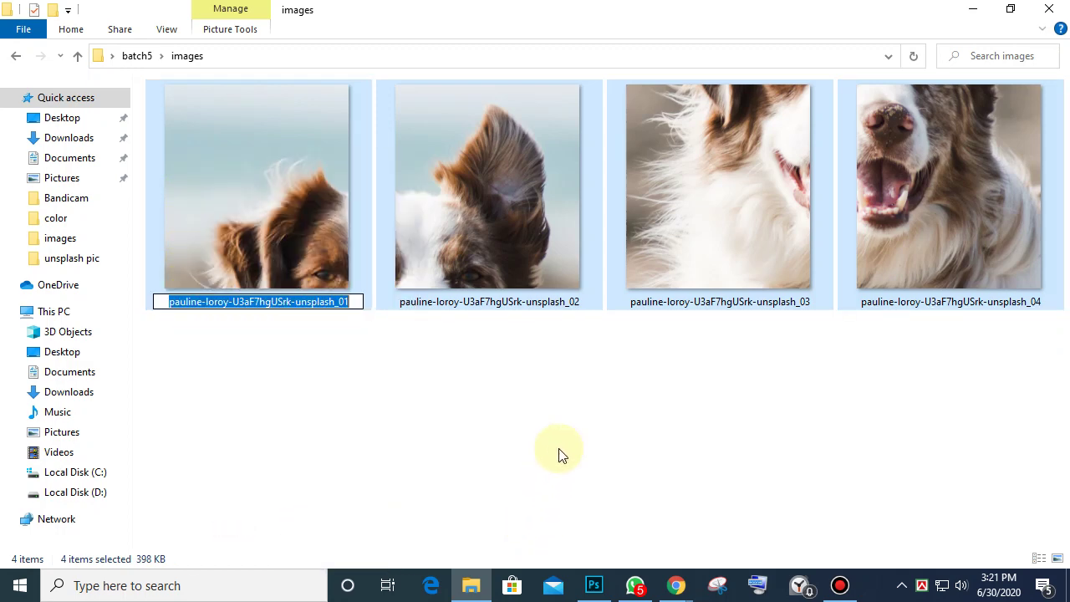
{"action": "type", "text": "pic"}
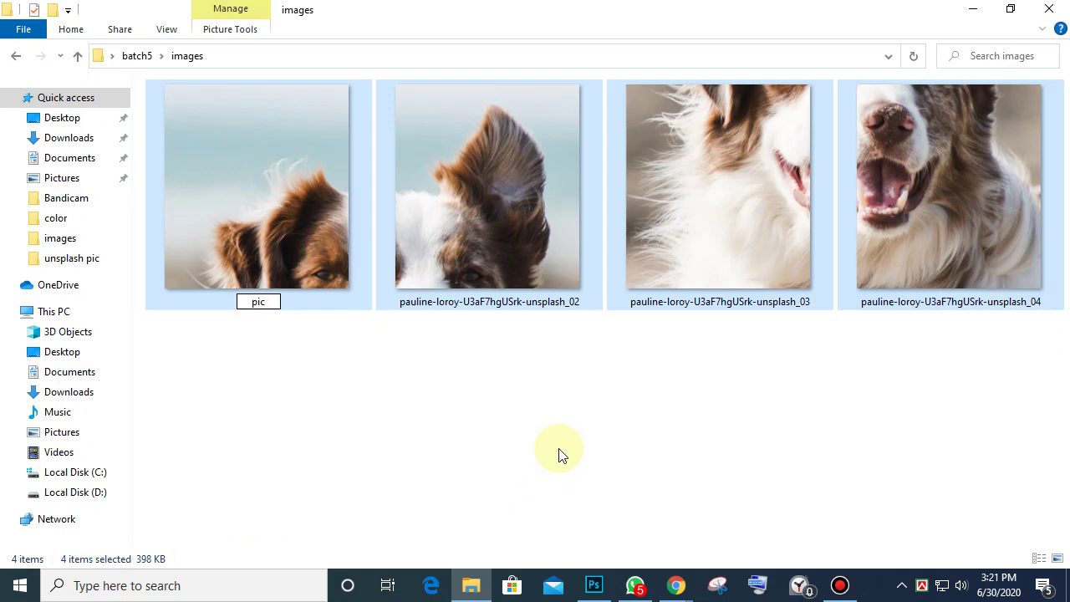
{"action": "key", "text": "Return"}
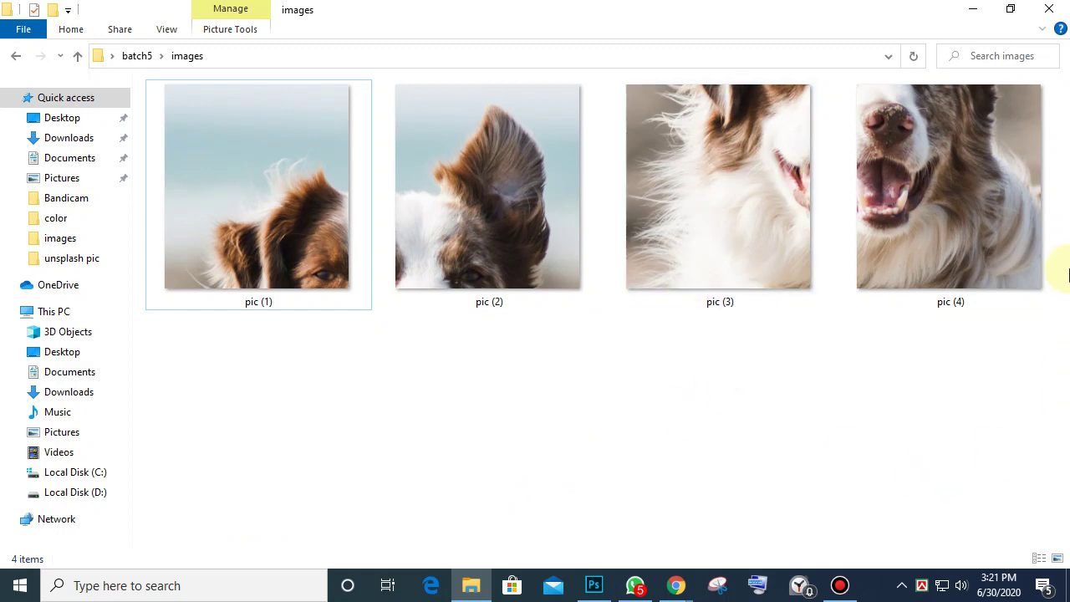
Shrink the images folder window over the desktop and examine the four renamed dog photo pieces one by one
{"action": "left_click", "coordinate": [1008, 10]}
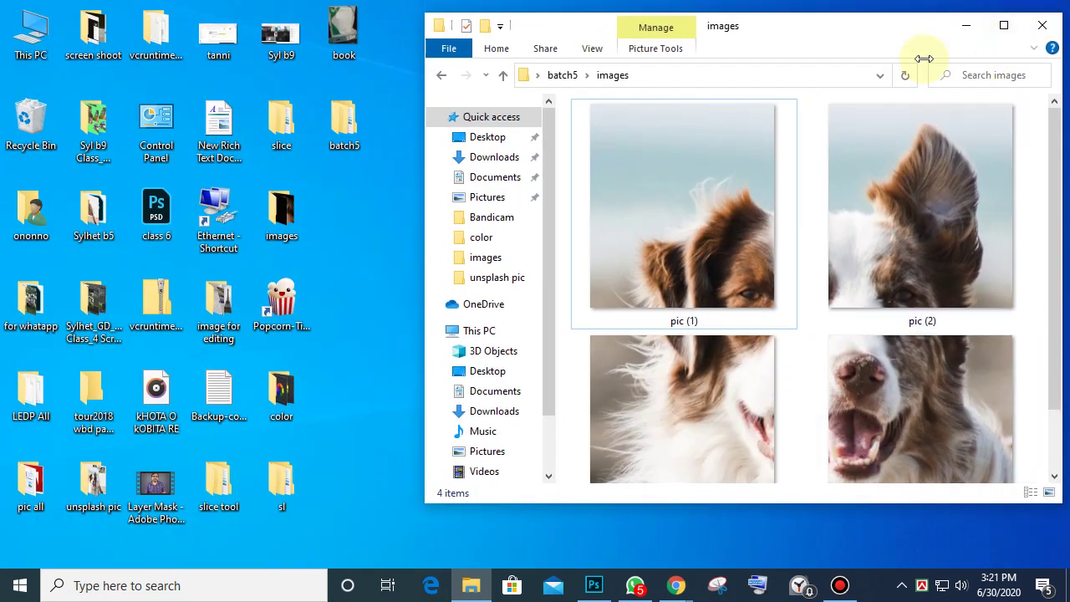
{"action": "left_click_drag", "start_coordinate": [859, 25], "coordinate": [688, 36]}
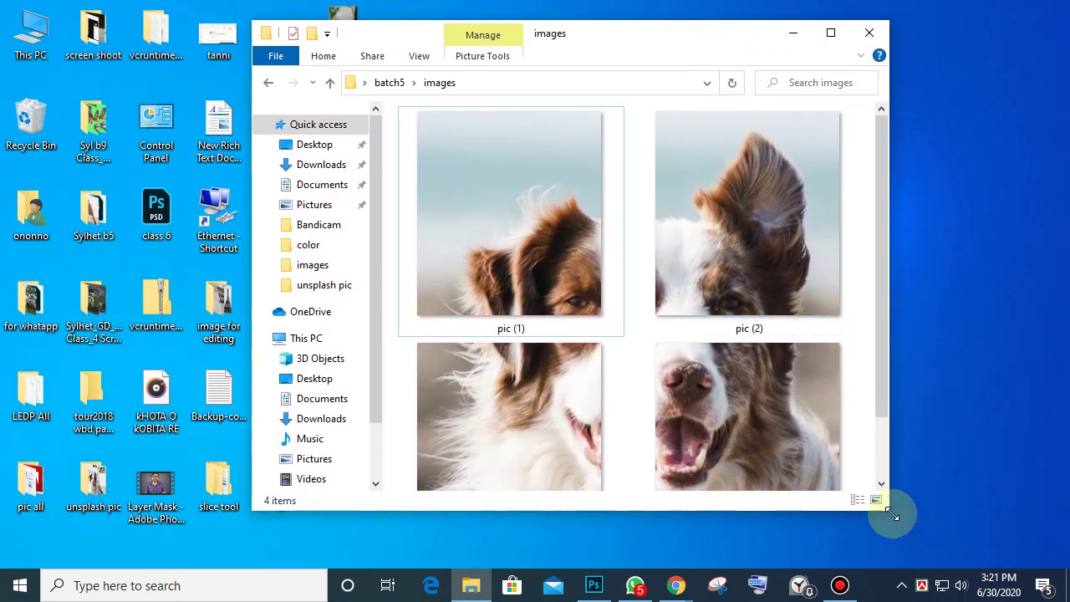
{"action": "left_click_drag", "start_coordinate": [887, 509], "coordinate": [881, 532]}
{"action": "left_click", "coordinate": [774, 261]}
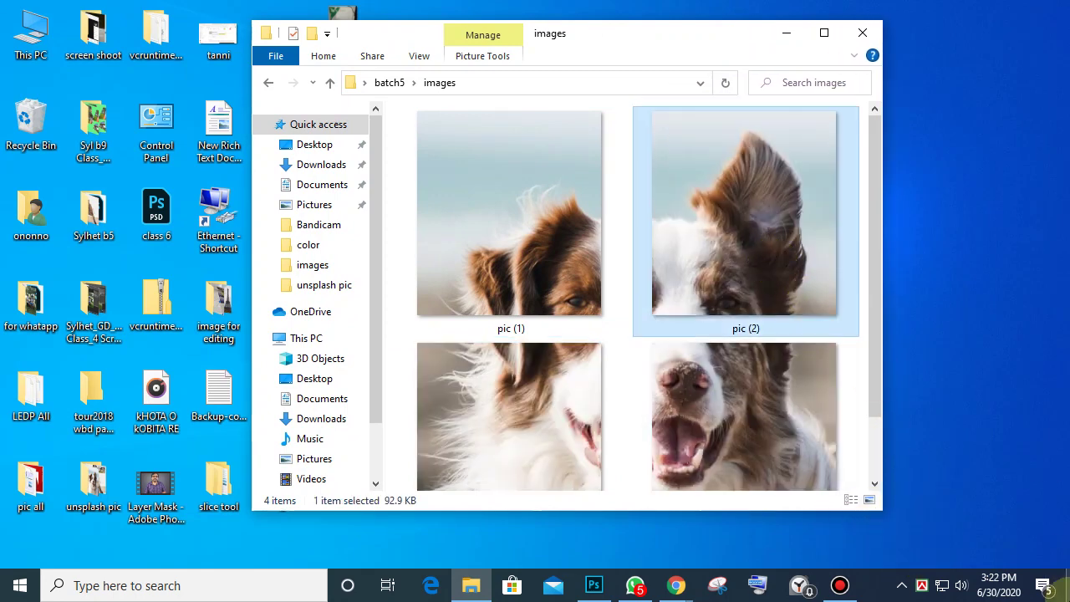
{"action": "left_click", "coordinate": [527, 424]}
{"action": "left_click", "coordinate": [506, 178]}
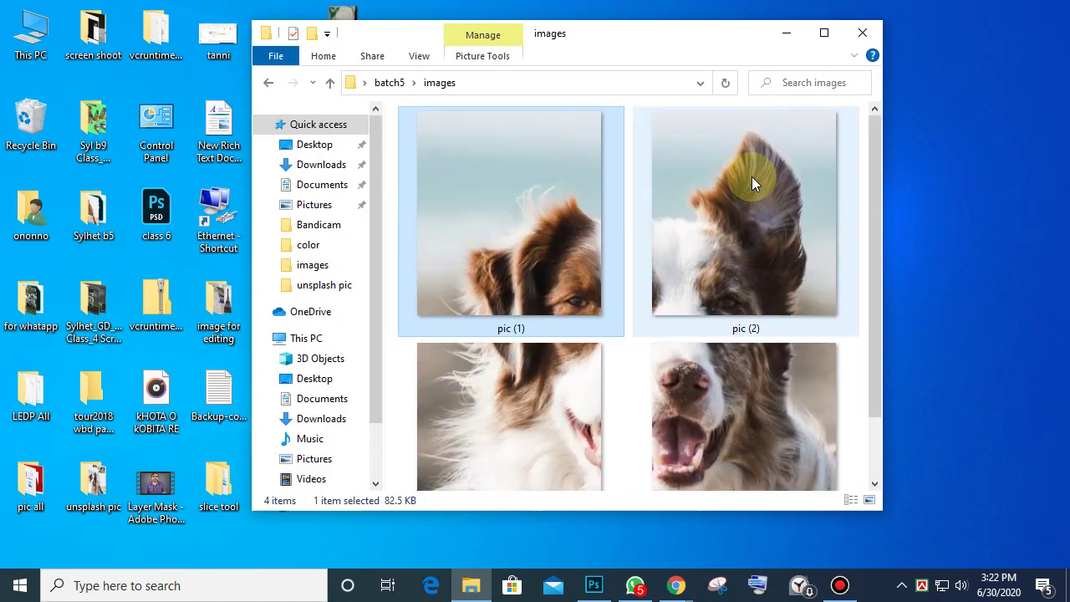
{"action": "left_click", "coordinate": [752, 177]}
{"action": "left_click", "coordinate": [686, 405]}
{"action": "left_click", "coordinate": [535, 386]}
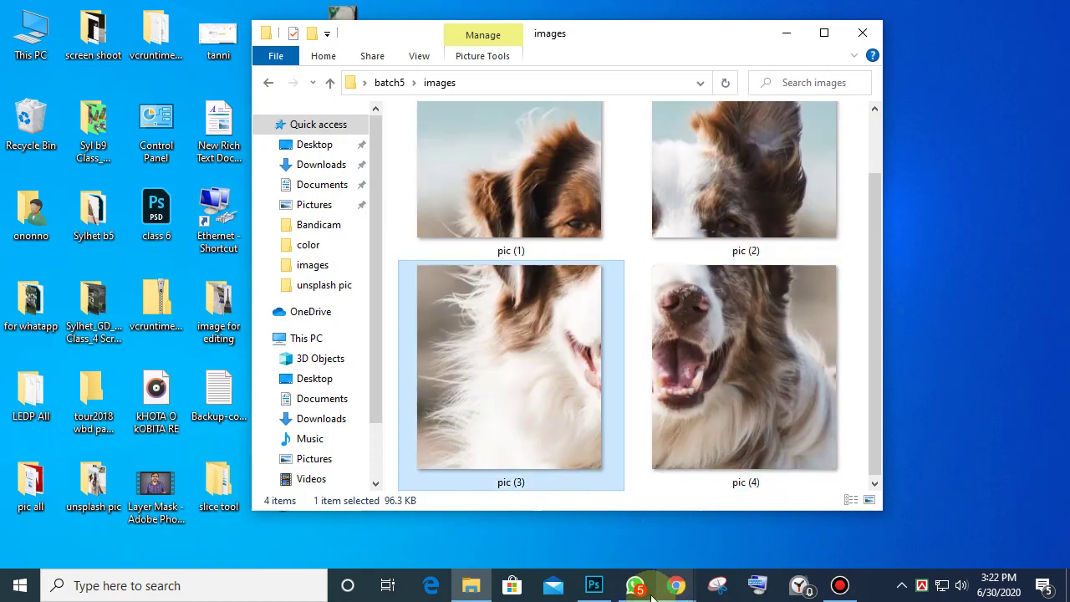
Switch back to Photoshop and delete all four quarter slices from the dog photo
{"action": "left_click", "coordinate": [593, 585]}
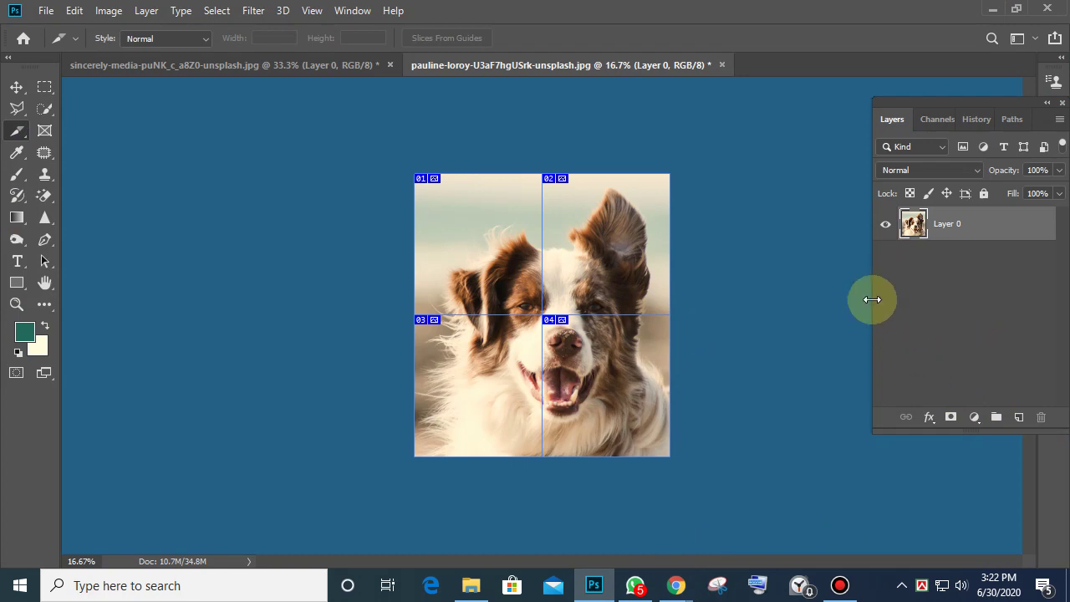
{"action": "right_click", "coordinate": [470, 247]}
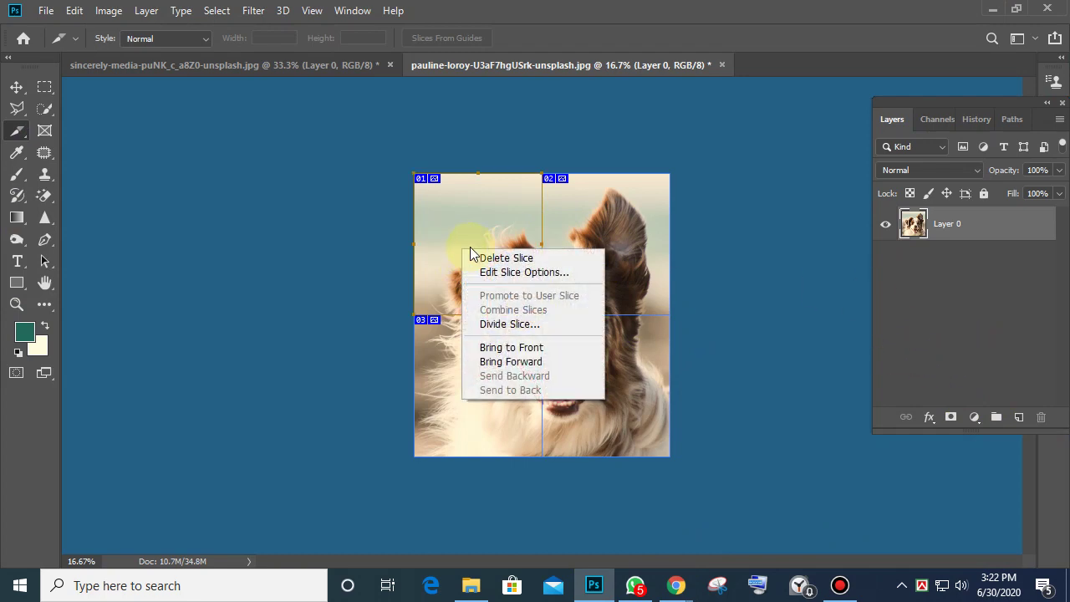
{"action": "left_click", "coordinate": [539, 258]}
{"action": "right_click", "coordinate": [588, 229]}
{"action": "left_click", "coordinate": [623, 237]}
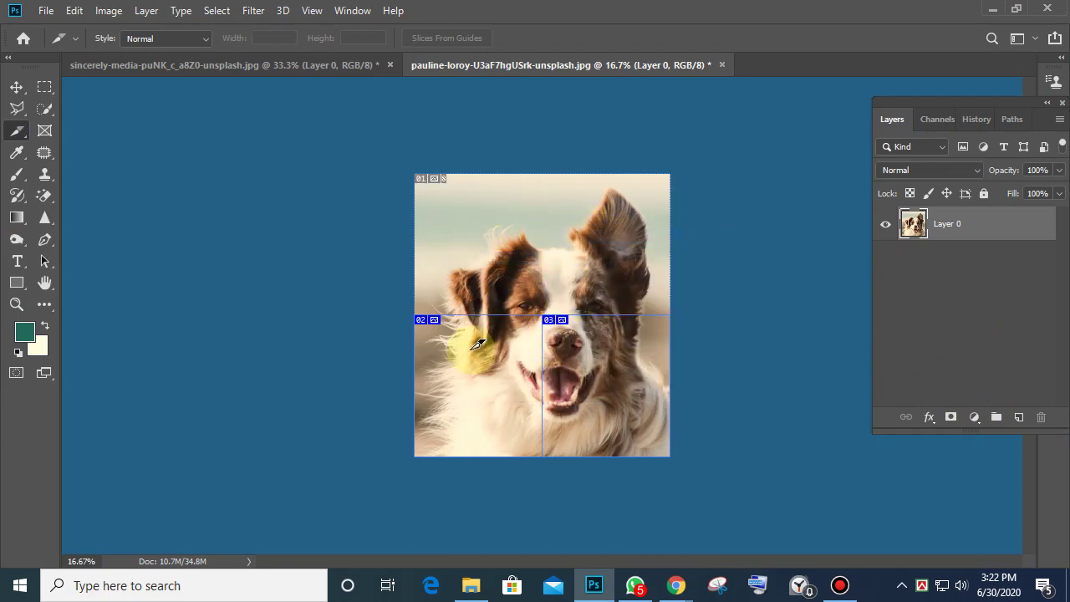
{"action": "right_click", "coordinate": [481, 351]}
{"action": "left_click", "coordinate": [497, 359]}
{"action": "right_click", "coordinate": [582, 368]}
{"action": "left_click", "coordinate": [625, 379]}
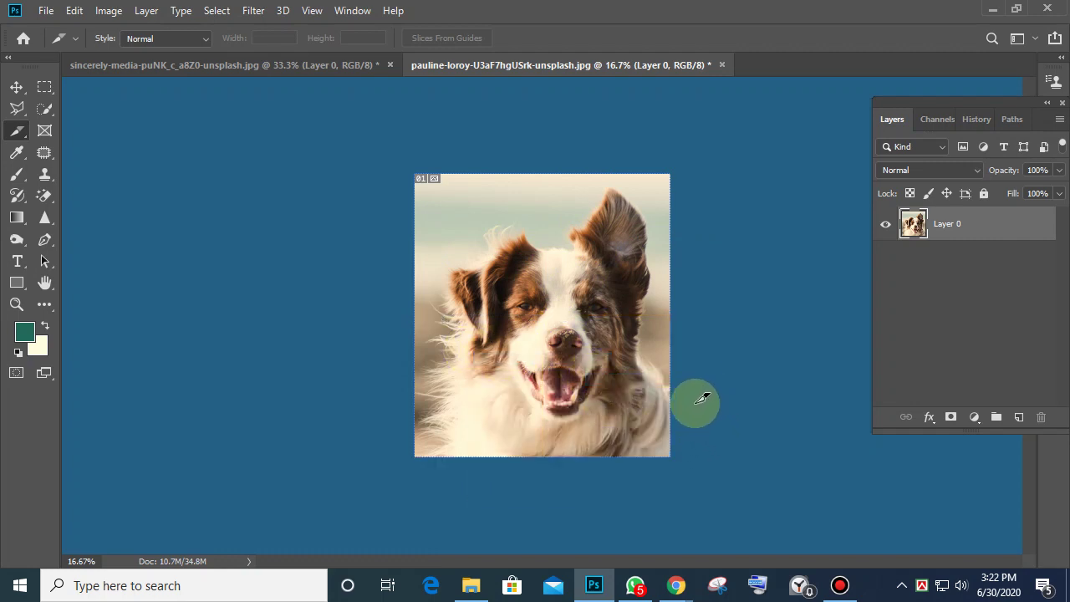
Draw a full-width horizontal slice across the dog's face and move it up over the eyes, starting about 536 px below the photo's top edge
{"action": "left_click_drag", "start_coordinate": [423, 296], "coordinate": [671, 380]}
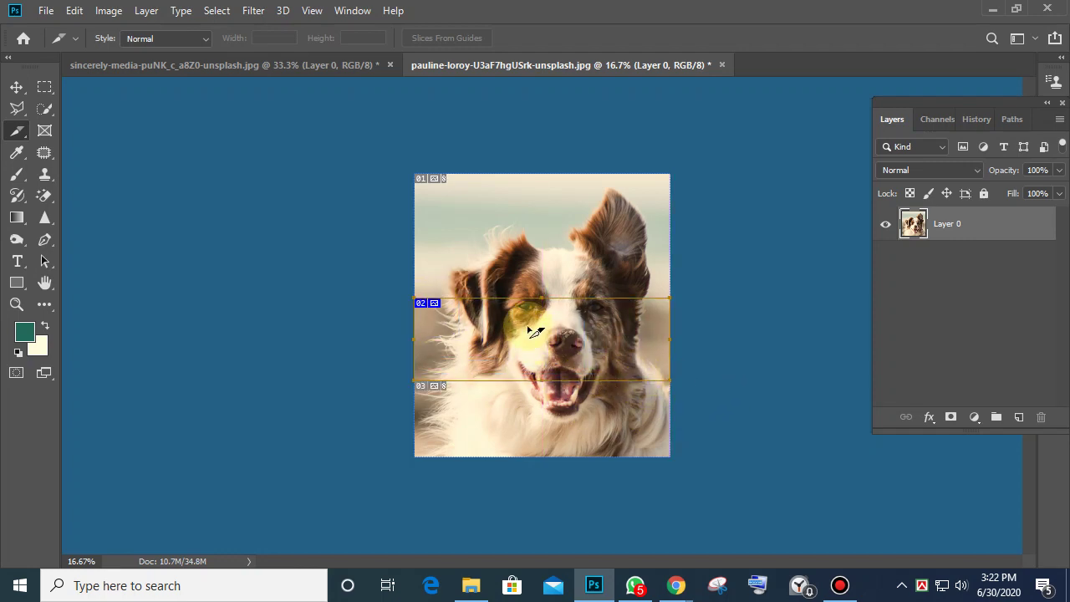
{"action": "mouse_move", "coordinate": [531, 331]}
{"action": "left_mouse_down"}
{"action": "mouse_move", "coordinate": [544, 310]}
{"action": "mouse_move", "coordinate": [545, 327]}
{"action": "left_mouse_up"}
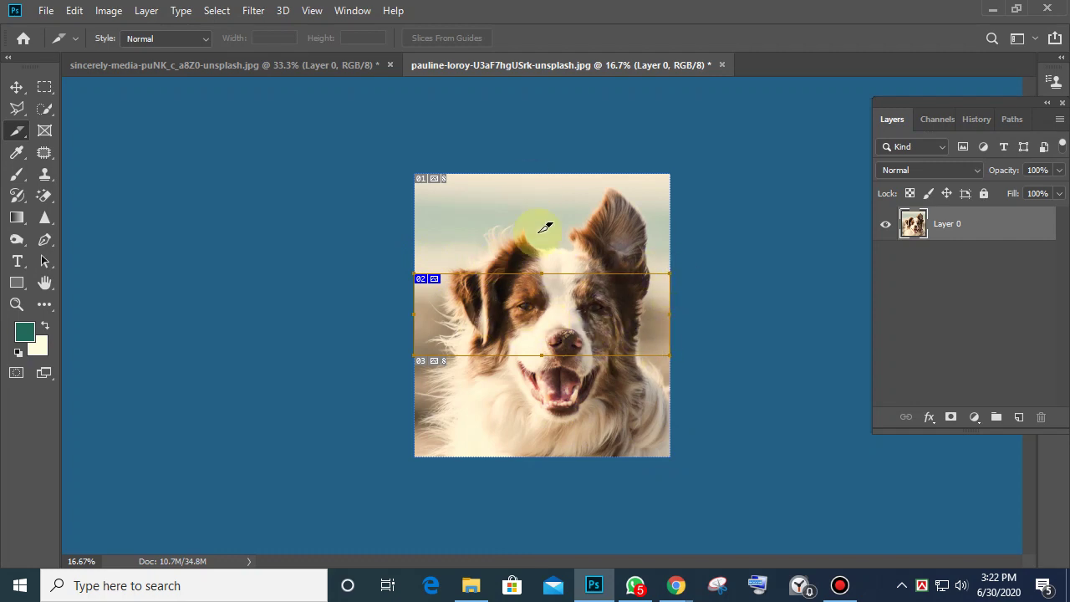
{"action": "mouse_move", "coordinate": [558, 311]}
{"action": "left_mouse_down"}
{"action": "mouse_move", "coordinate": [561, 291]}
{"action": "mouse_move", "coordinate": [552, 295]}
{"action": "left_mouse_up"}
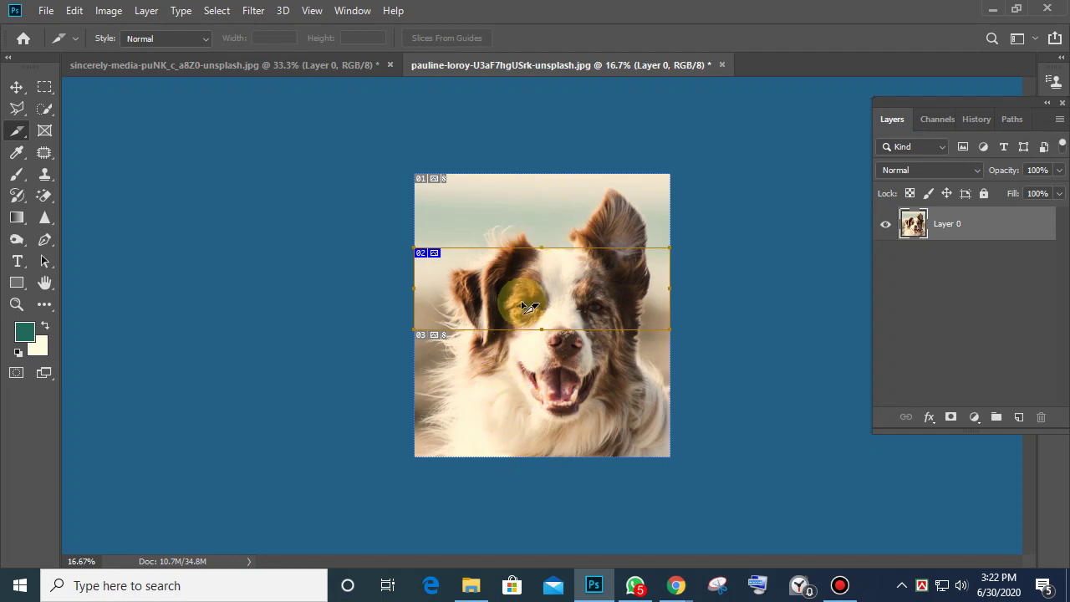
Export all slices through Save for Web (Legacy) as JPEG High, images only, into the batch5 folder under the suggested file name
{"action": "left_click", "coordinate": [44, 10]}
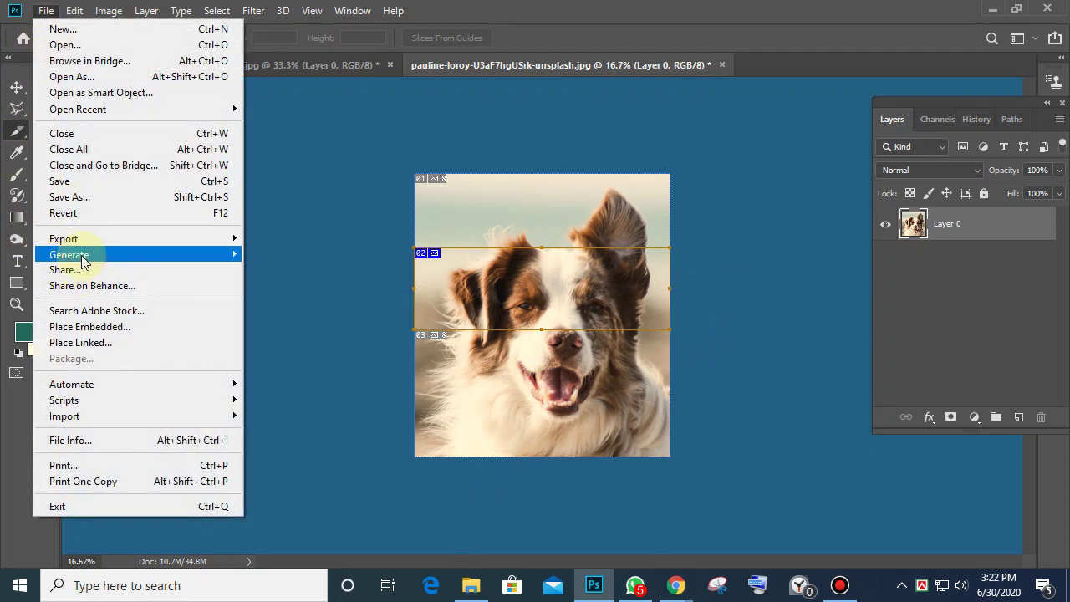
{"action": "mouse_move", "coordinate": [206, 239]}
{"action": "left_click", "coordinate": [300, 302]}
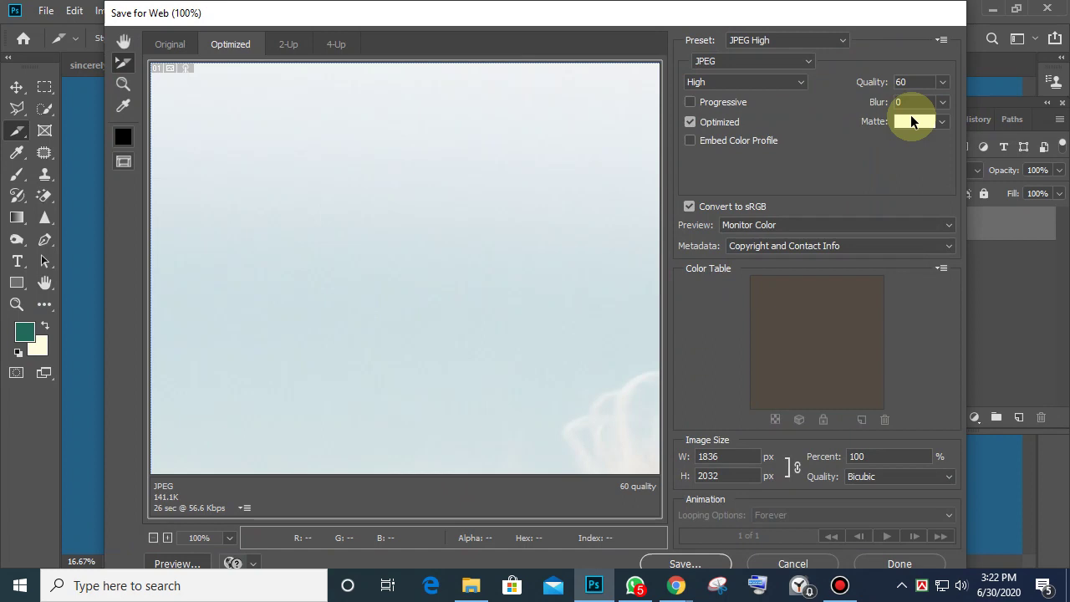
{"action": "left_click", "coordinate": [684, 563]}
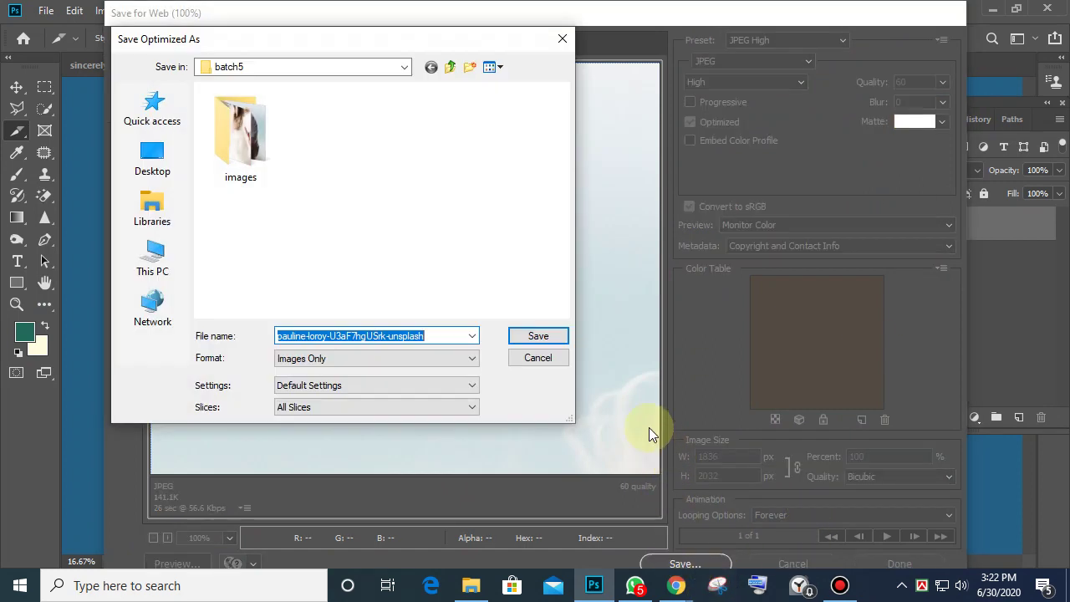
{"action": "left_click", "coordinate": [542, 337]}
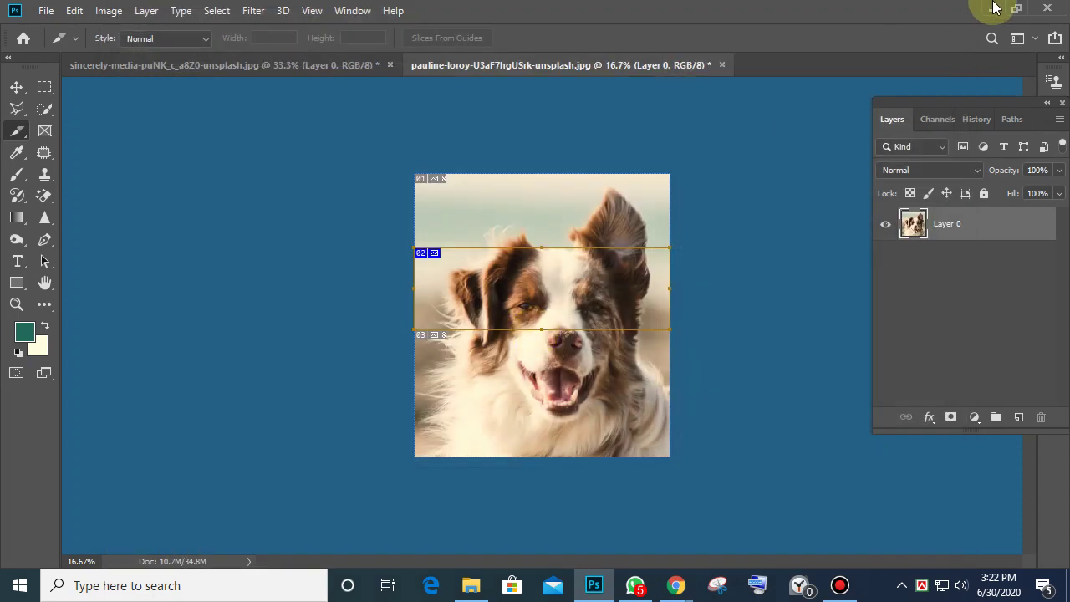
Examine the newly exported strips in the maximized images folder and view the eye strip, slice 02, in Photos
{"action": "left_click", "coordinate": [992, 9]}
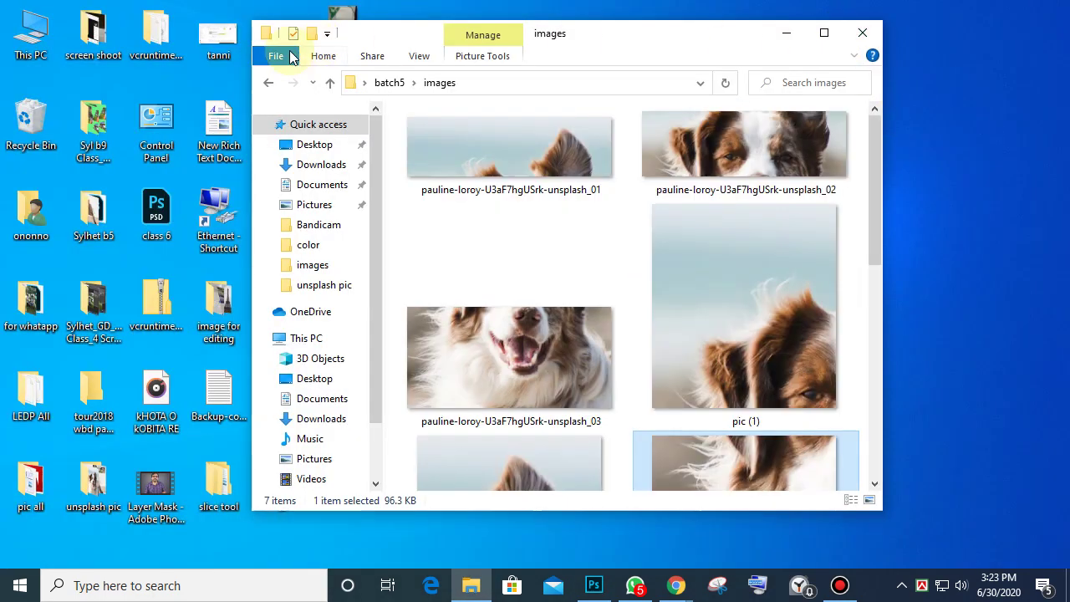
{"action": "left_click", "coordinate": [823, 33]}
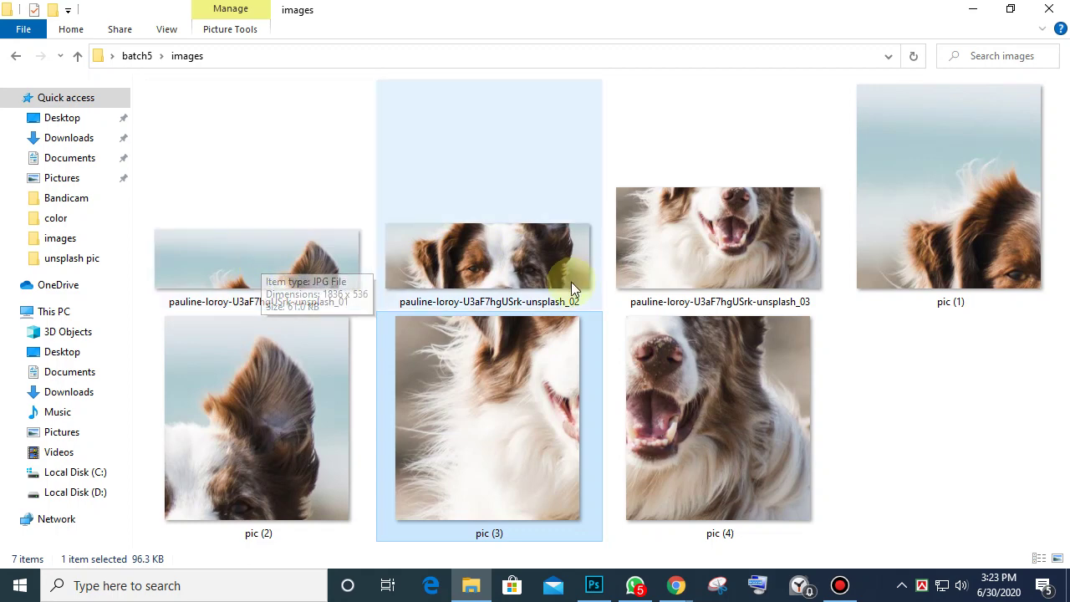
{"action": "left_click", "coordinate": [512, 248]}
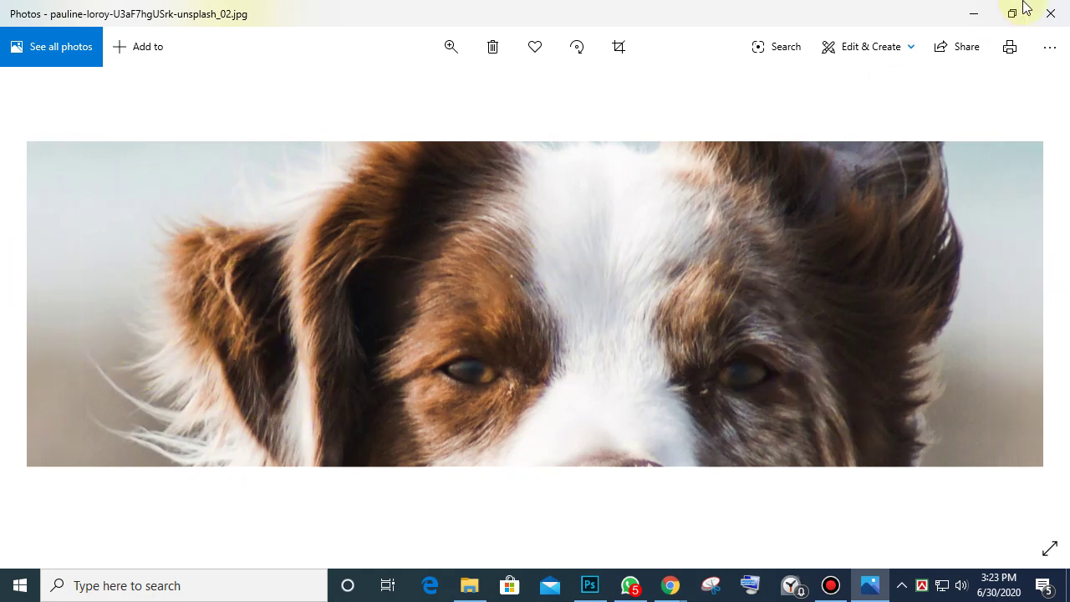
{"action": "left_click", "coordinate": [1051, 13]}
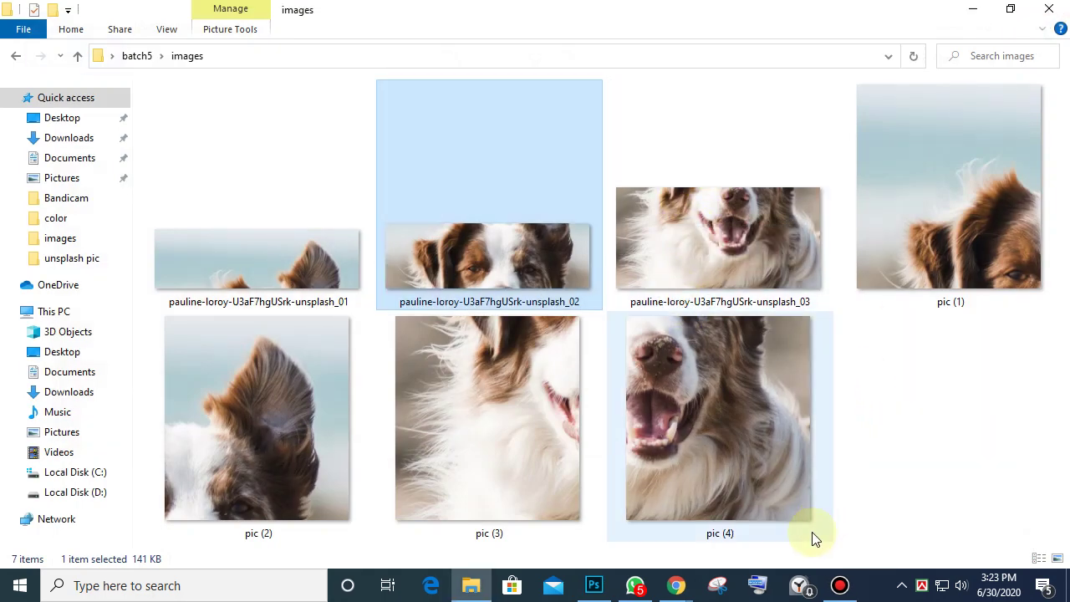
{"action": "left_click", "coordinate": [1051, 10]}
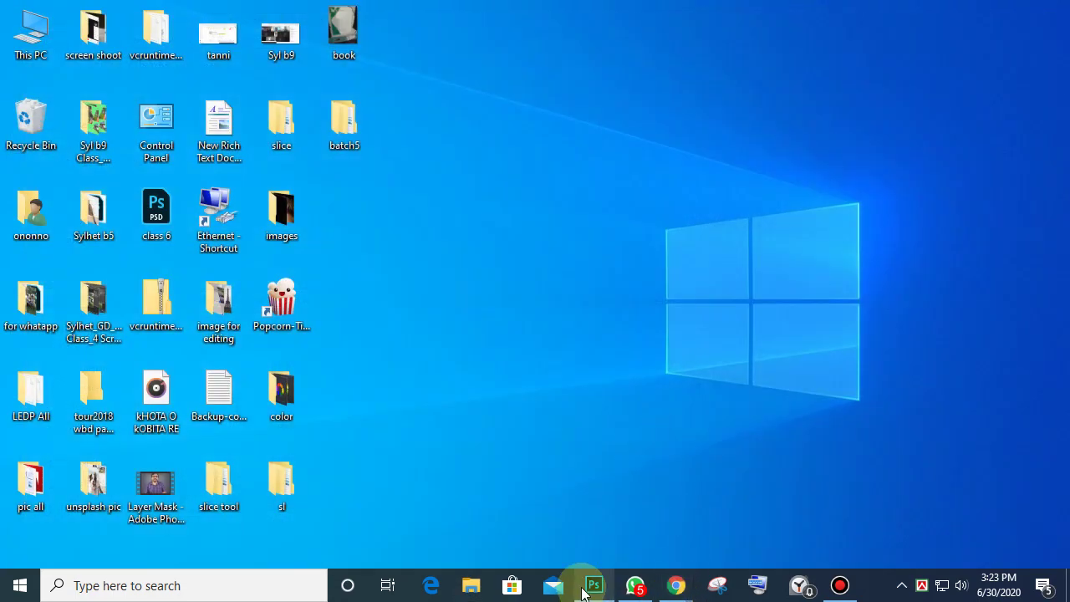
Switch to Photoshop, lower the eye slice's upper edge to about 680 px below the photo's top, and set the slice height to 100 px
{"action": "left_click", "coordinate": [596, 588]}
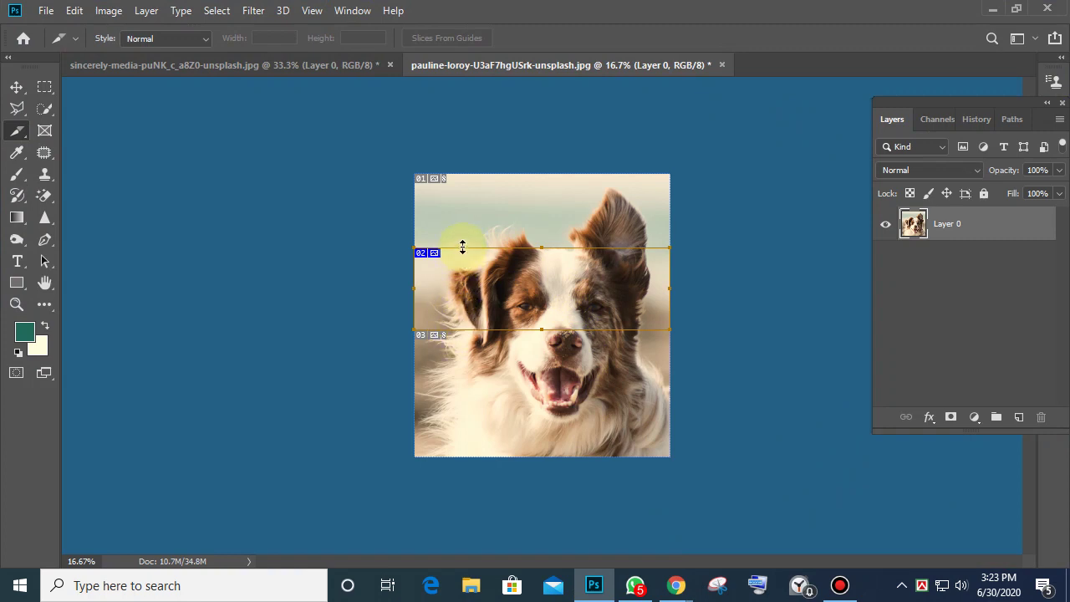
{"action": "left_click_drag", "start_coordinate": [462, 249], "coordinate": [462, 268]}
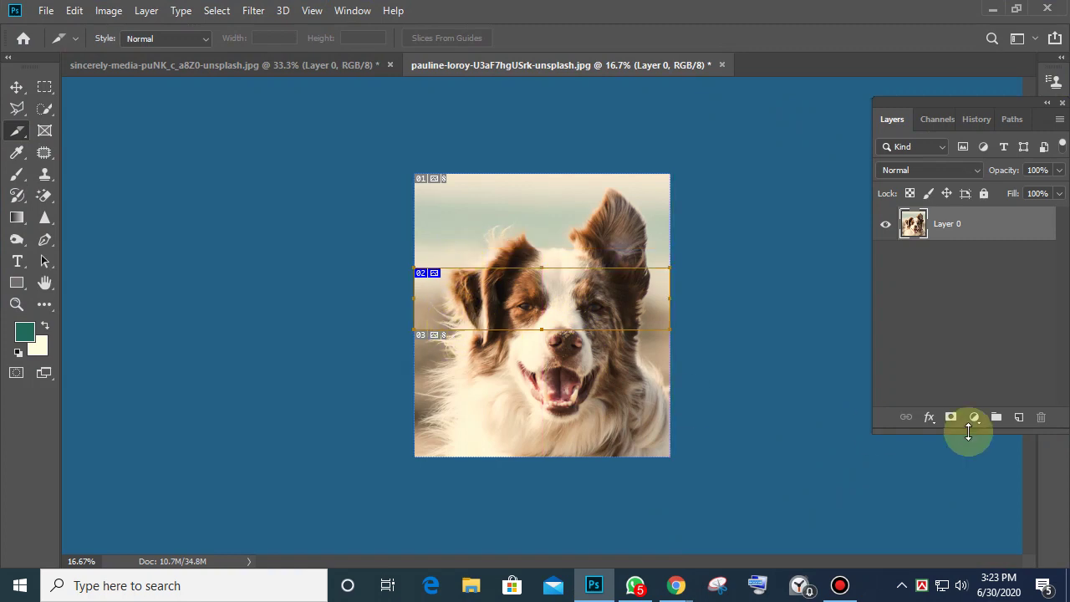
{"action": "double_click", "coordinate": [524, 331]}
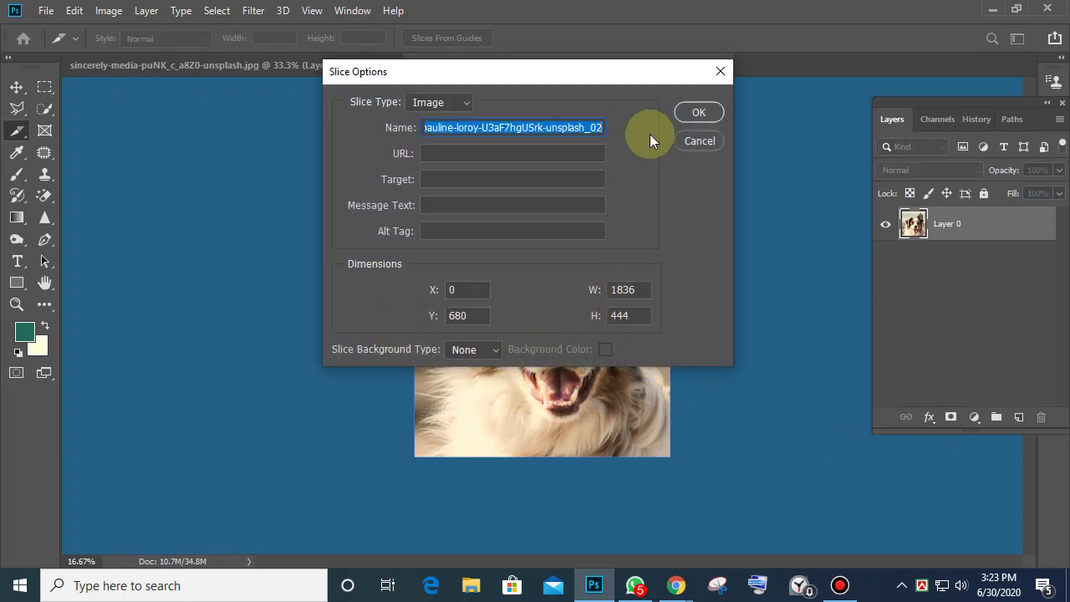
{"action": "left_click_drag", "start_coordinate": [633, 74], "coordinate": [294, 29]}
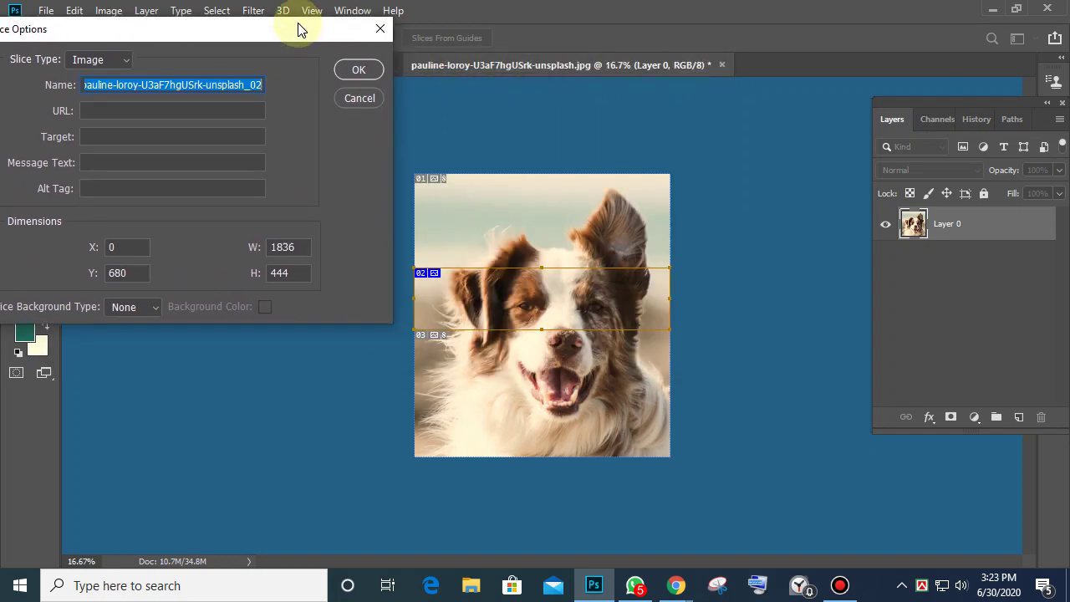
{"action": "left_click", "coordinate": [307, 272]}
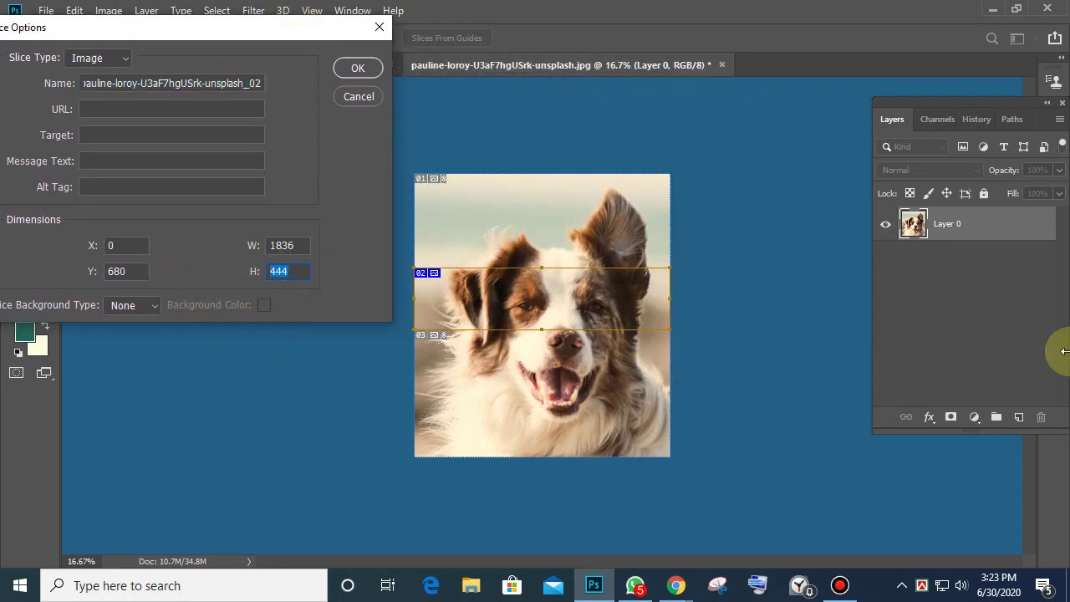
{"action": "type", "text": "300"}
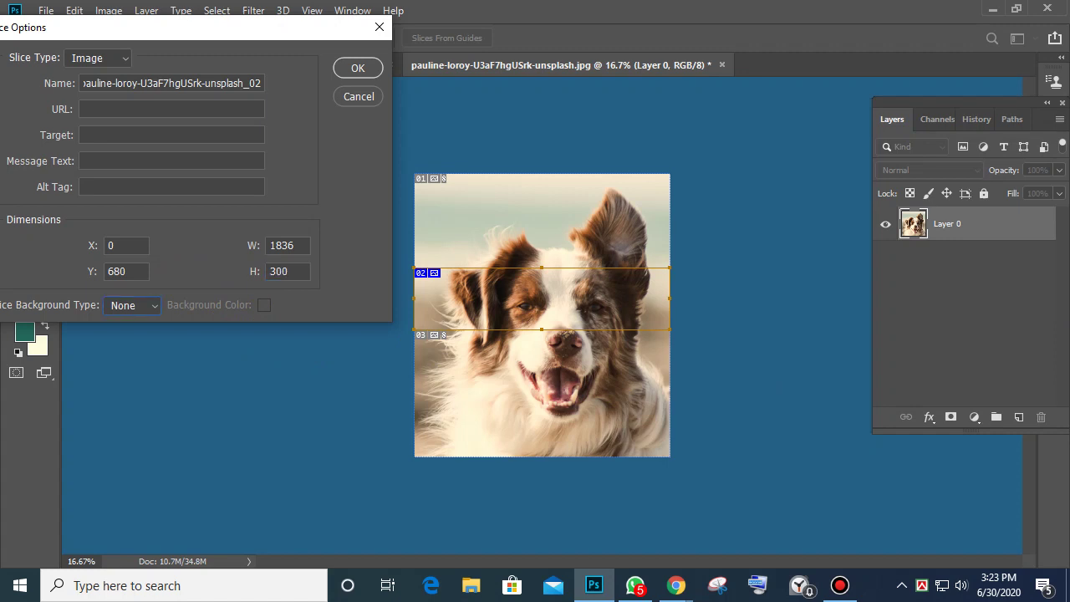
{"action": "left_click", "coordinate": [303, 273]}
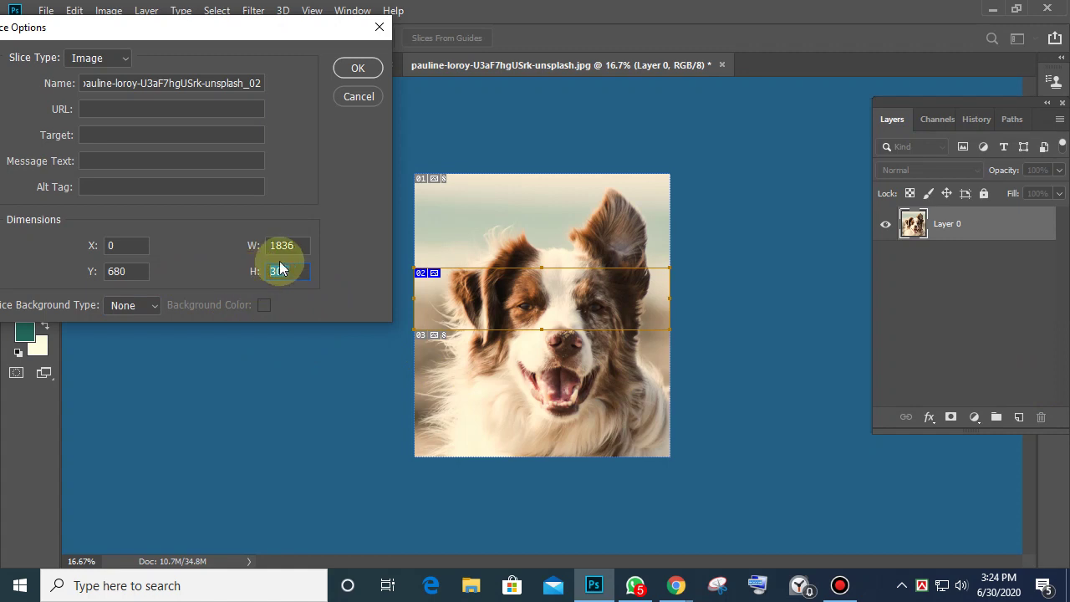
{"action": "type", "text": "100"}
{"action": "left_click", "coordinate": [354, 66]}
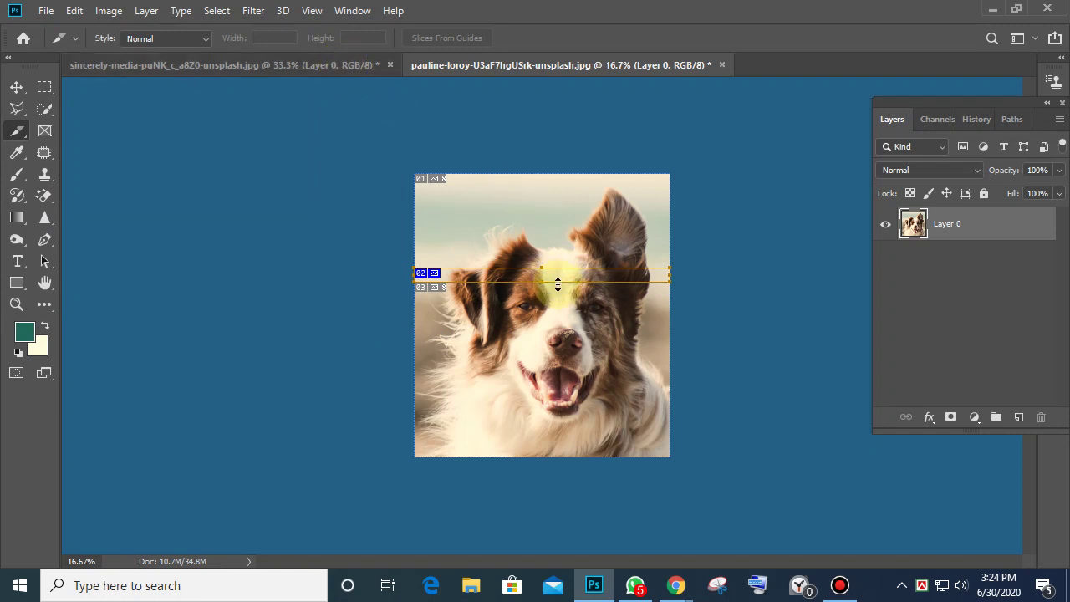
Extend the slice's lower edge to a height of about 336 px and check its dimensions in the slice options
{"action": "left_click_drag", "start_coordinate": [555, 282], "coordinate": [554, 315]}
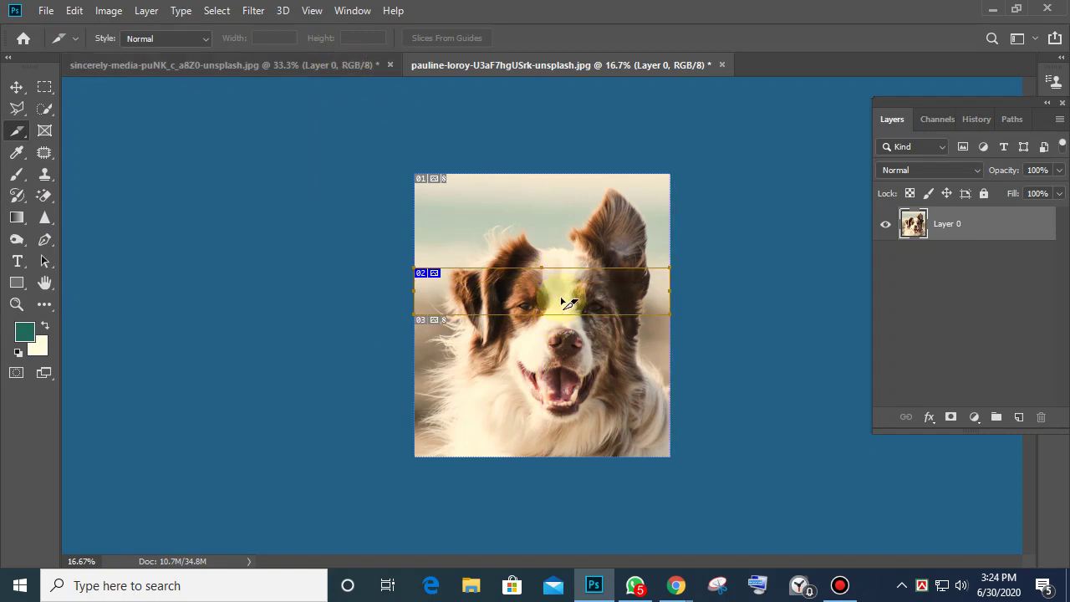
{"action": "double_click", "coordinate": [561, 299]}
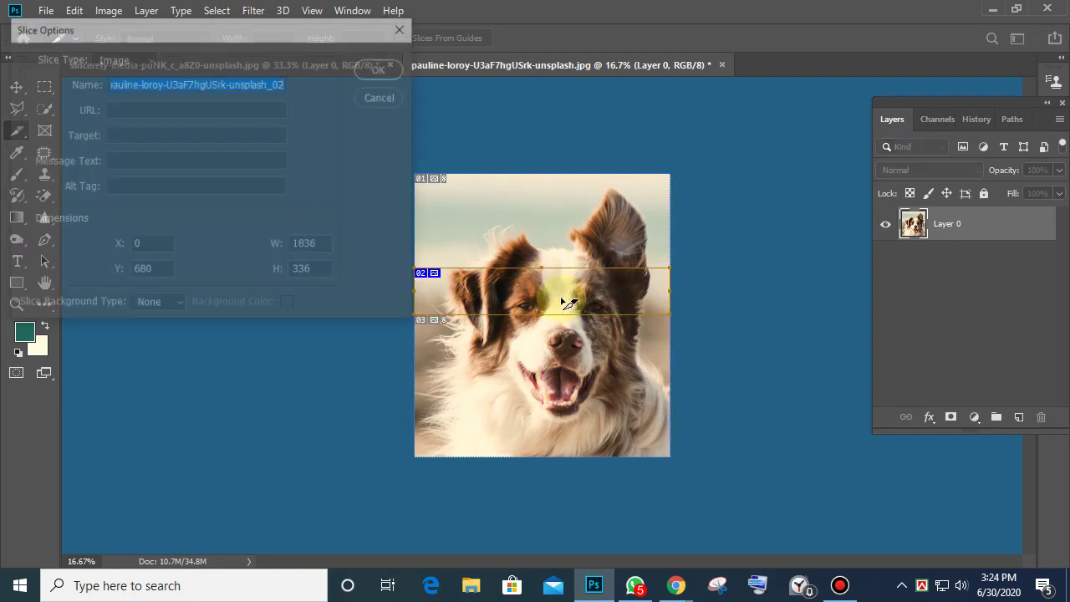
{"action": "left_click", "coordinate": [313, 245]}
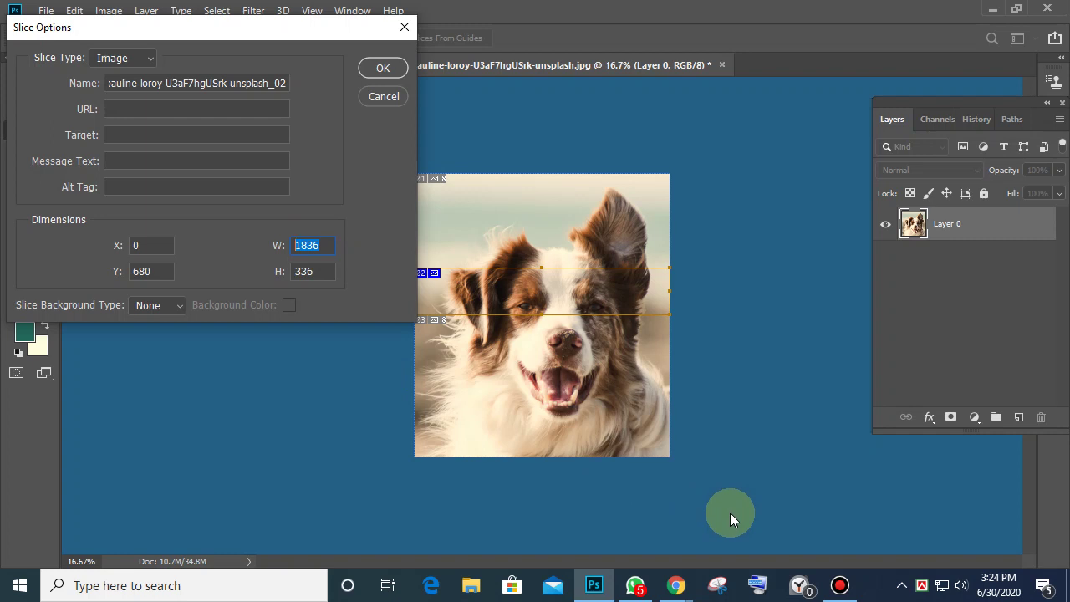
{"action": "left_click", "coordinate": [384, 96]}
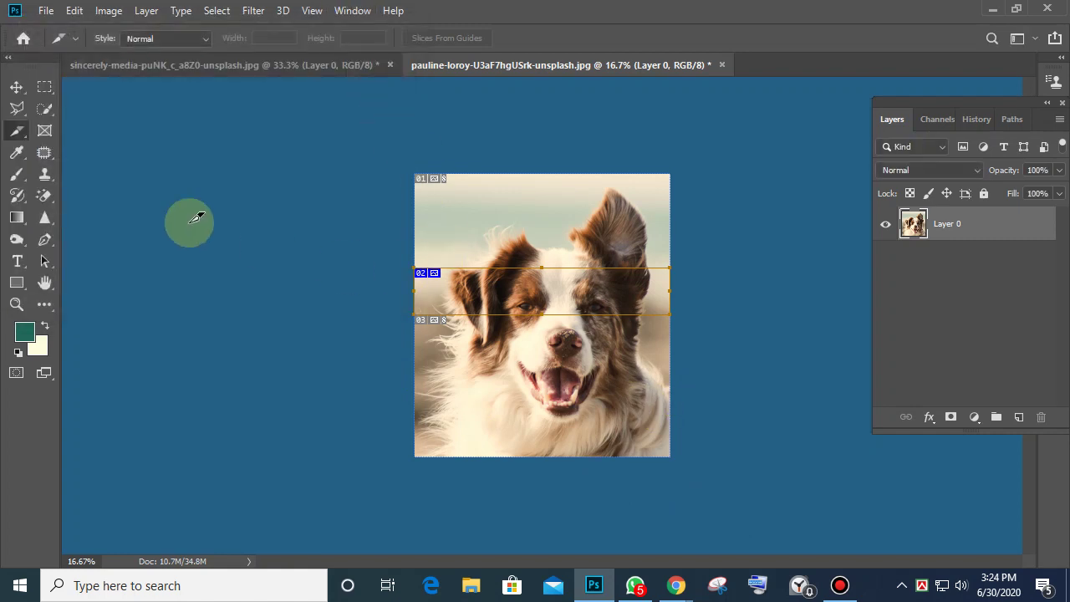
{"action": "left_click", "coordinate": [46, 88]}
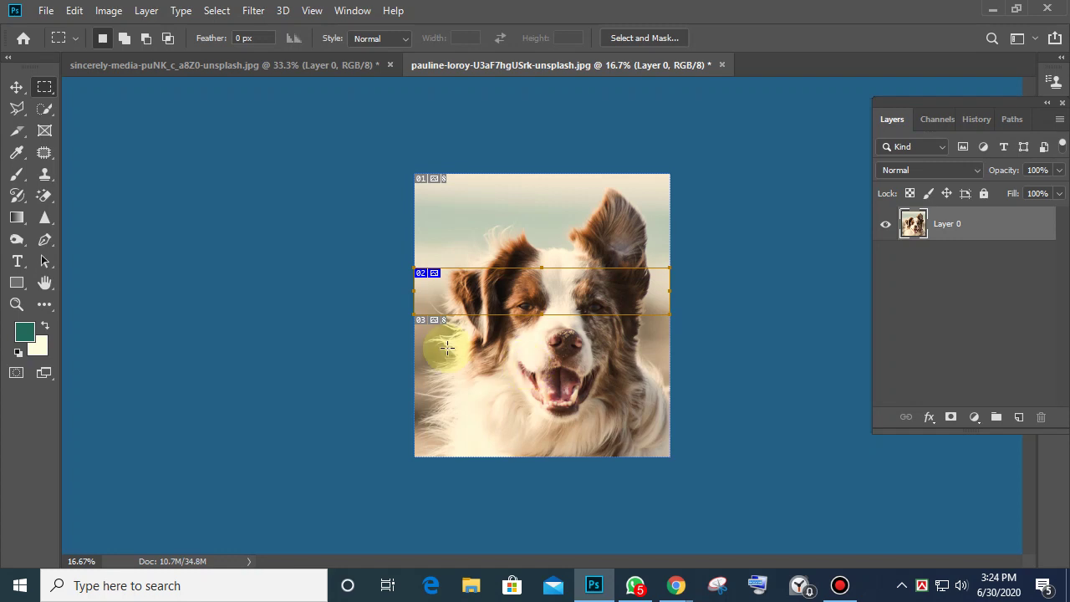
{"action": "left_click", "coordinate": [17, 87]}
{"action": "right_click", "coordinate": [468, 282]}
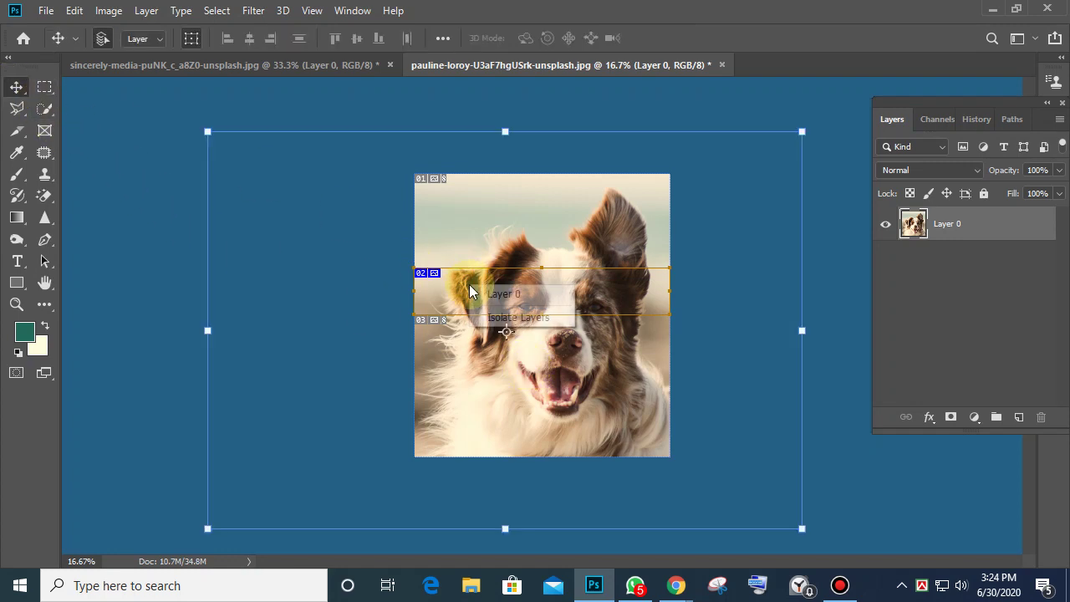
{"action": "left_click", "coordinate": [23, 92]}
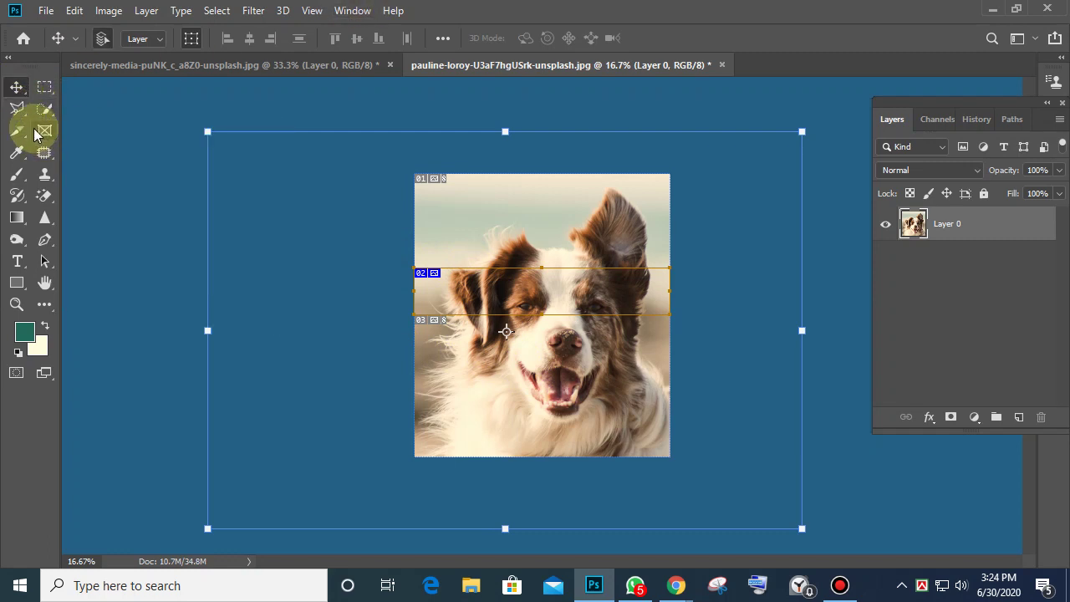
Delete the full-width strip slice across the dog's eyes with the Slice tool
{"action": "left_click", "coordinate": [18, 132]}
{"action": "right_click", "coordinate": [478, 282]}
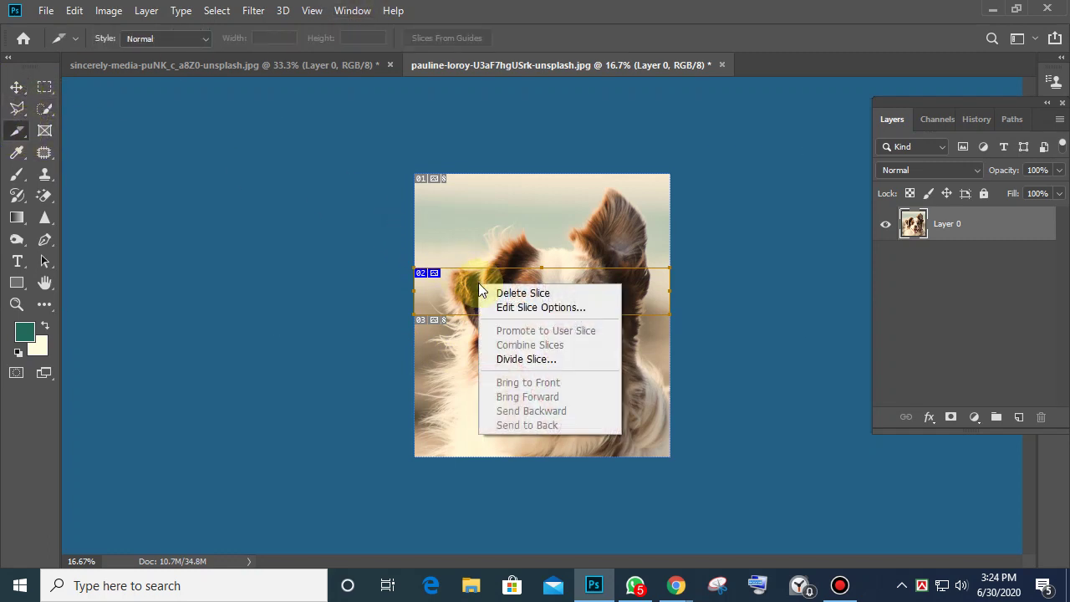
{"action": "left_click", "coordinate": [522, 293]}
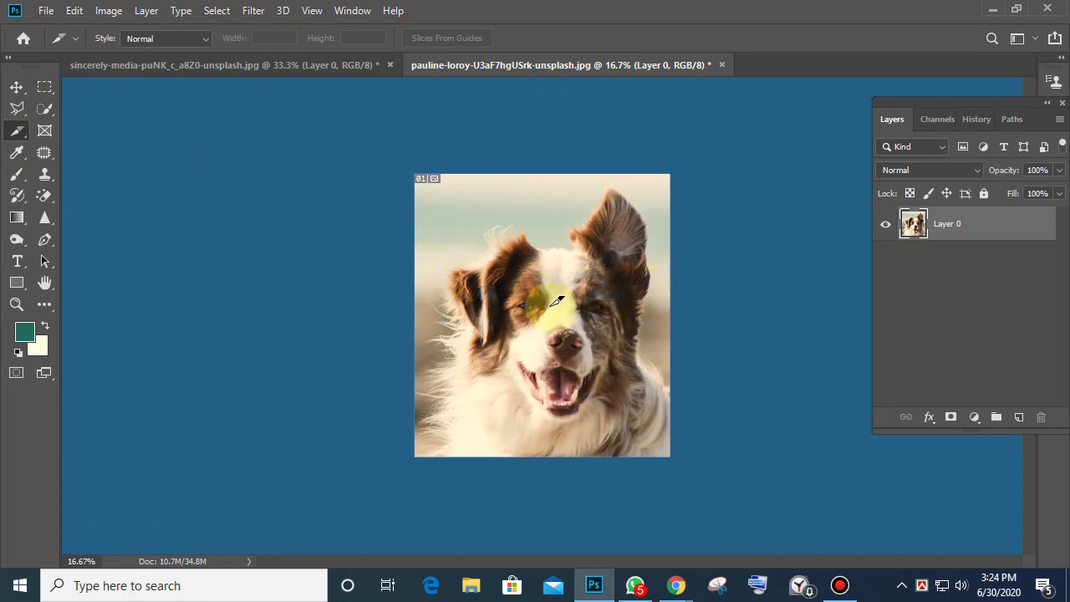
Draw a small, roughly square slice around the dog's brown-patched eye and delete it again
{"action": "left_click_drag", "start_coordinate": [486, 276], "coordinate": [550, 335]}
{"action": "right_click", "coordinate": [523, 303]}
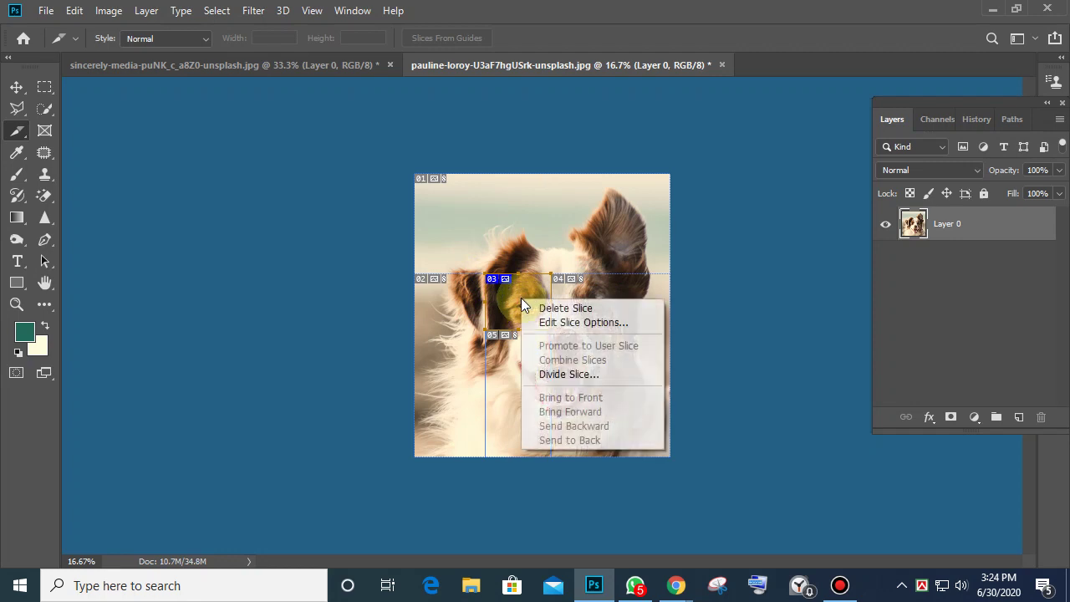
{"action": "left_click", "coordinate": [544, 307]}
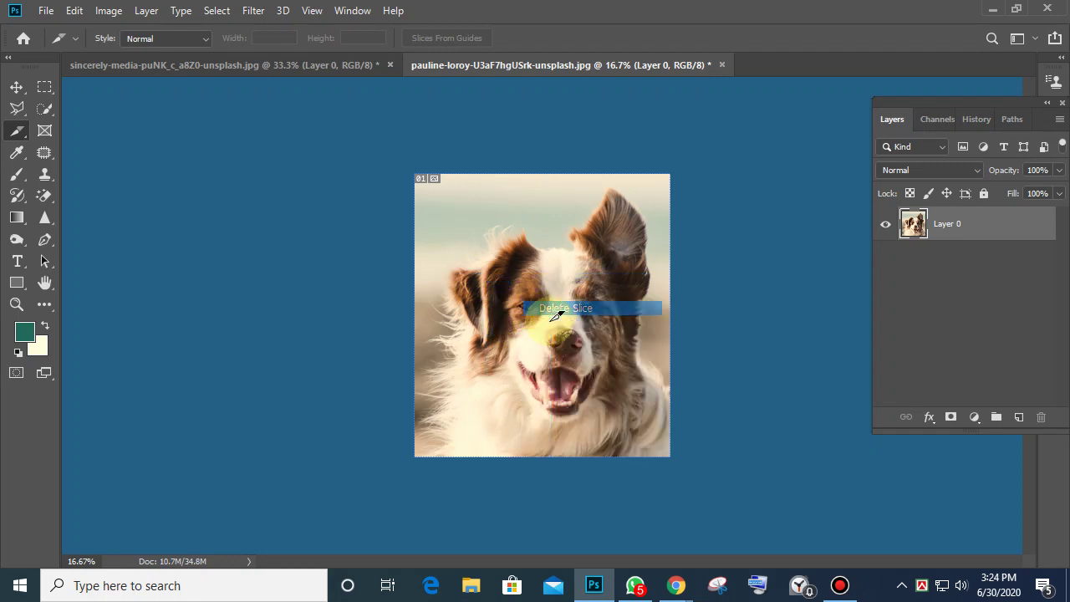
Copy a rectangular marquee selection around the dog's brown-patched eye and clear the selection
{"action": "left_click", "coordinate": [45, 87]}
{"action": "left_click_drag", "start_coordinate": [507, 280], "coordinate": [558, 335]}
{"action": "left_click", "coordinate": [74, 10]}
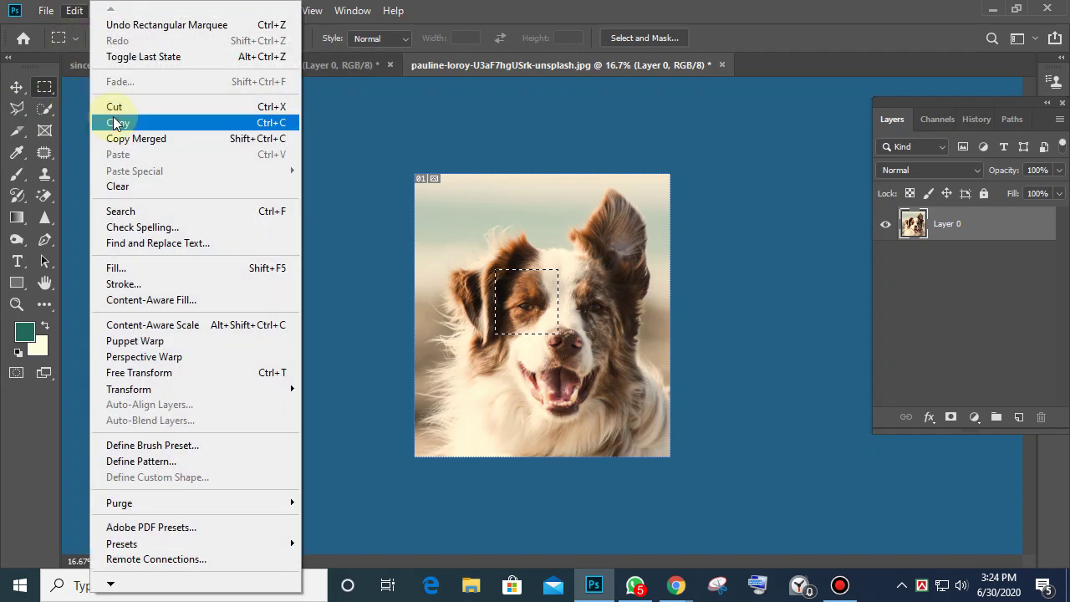
{"action": "left_click", "coordinate": [117, 122]}
{"action": "left_click", "coordinate": [46, 10]}
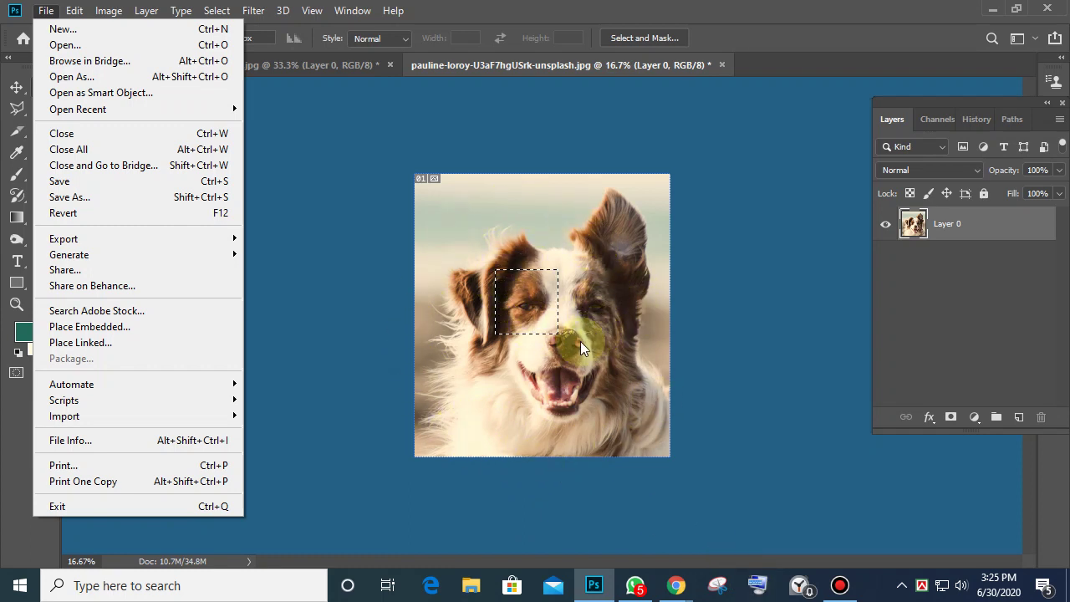
{"action": "left_click", "coordinate": [359, 271]}
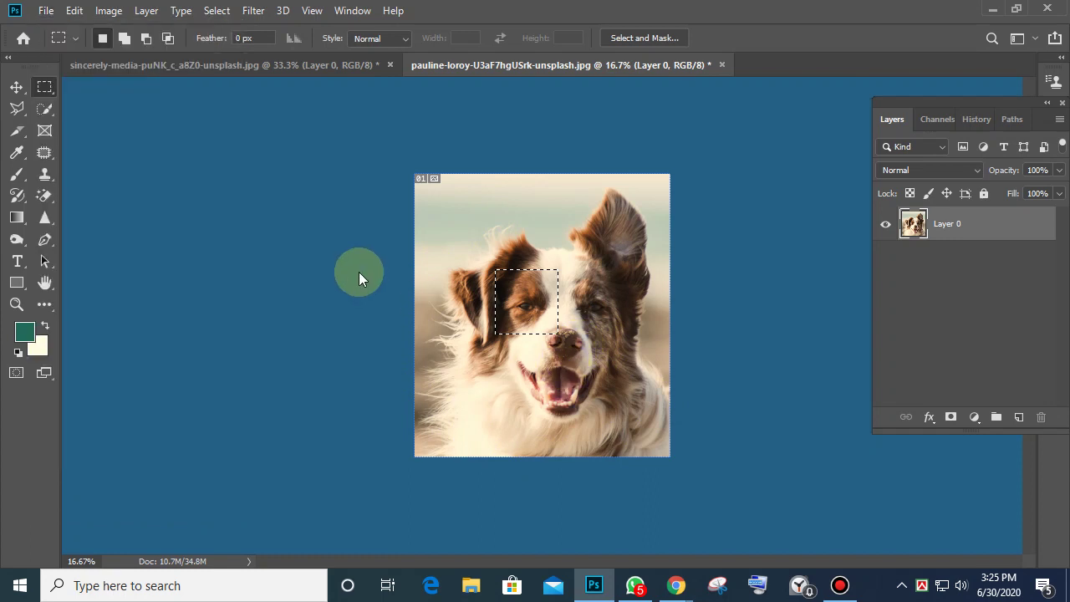
{"action": "left_click", "coordinate": [357, 284]}
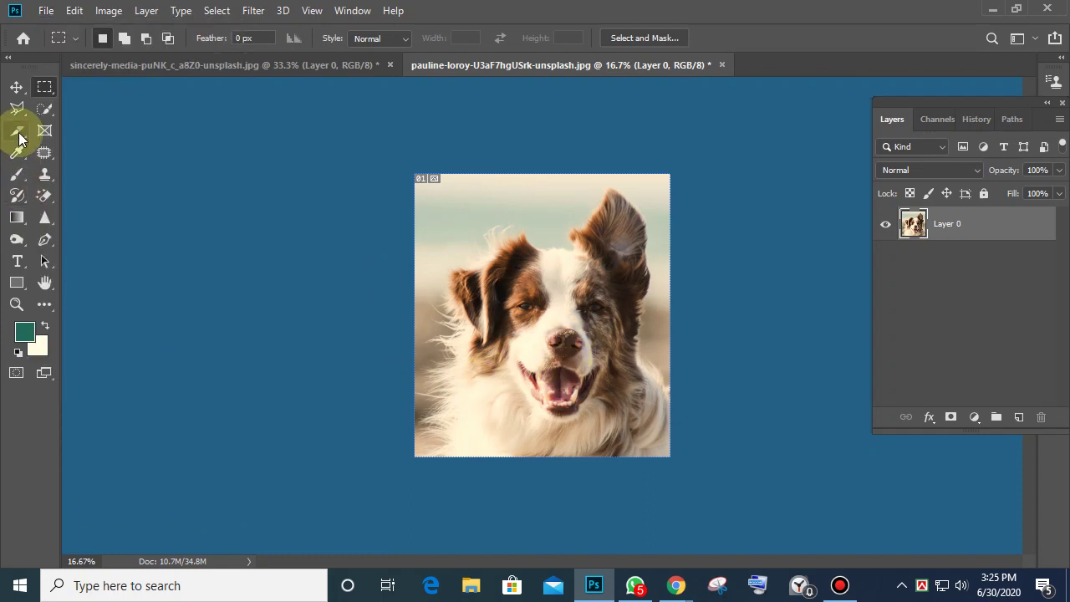
Slice out the brown-patched eye alone with the Slice tool and remove that slice again
{"action": "left_click_drag", "start_coordinate": [17, 131], "coordinate": [83, 163]}
{"action": "left_click_drag", "start_coordinate": [504, 280], "coordinate": [558, 330]}
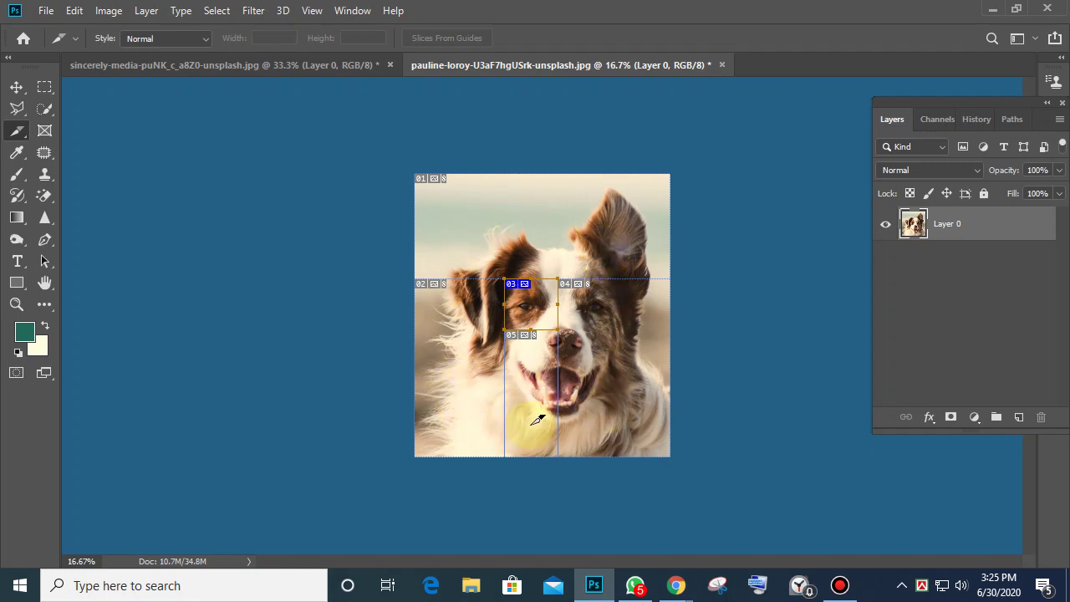
{"action": "left_click", "coordinate": [683, 432]}
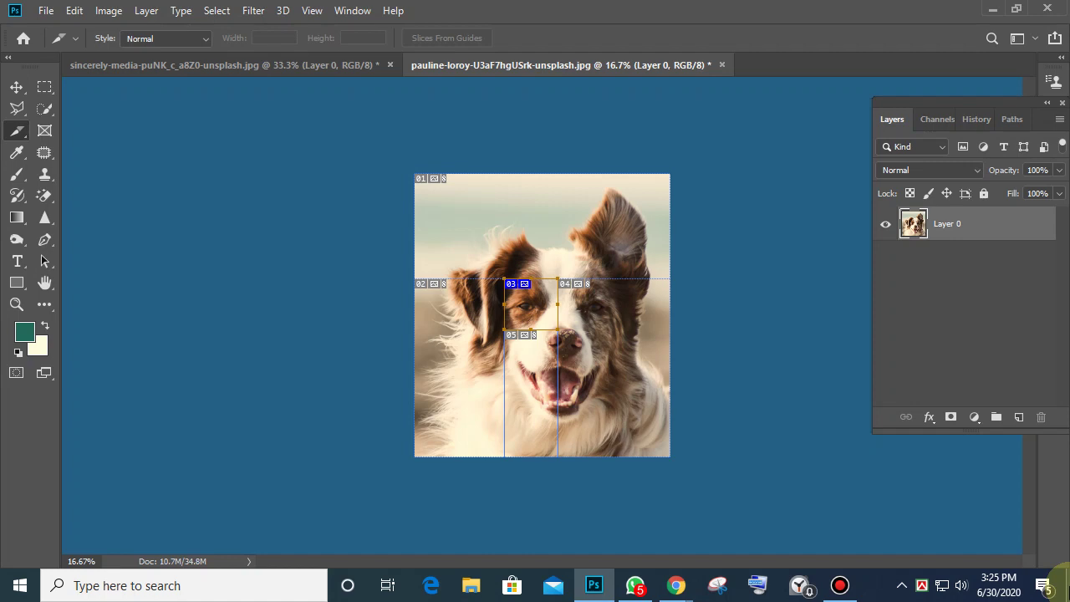
{"action": "key", "text": "Delete"}
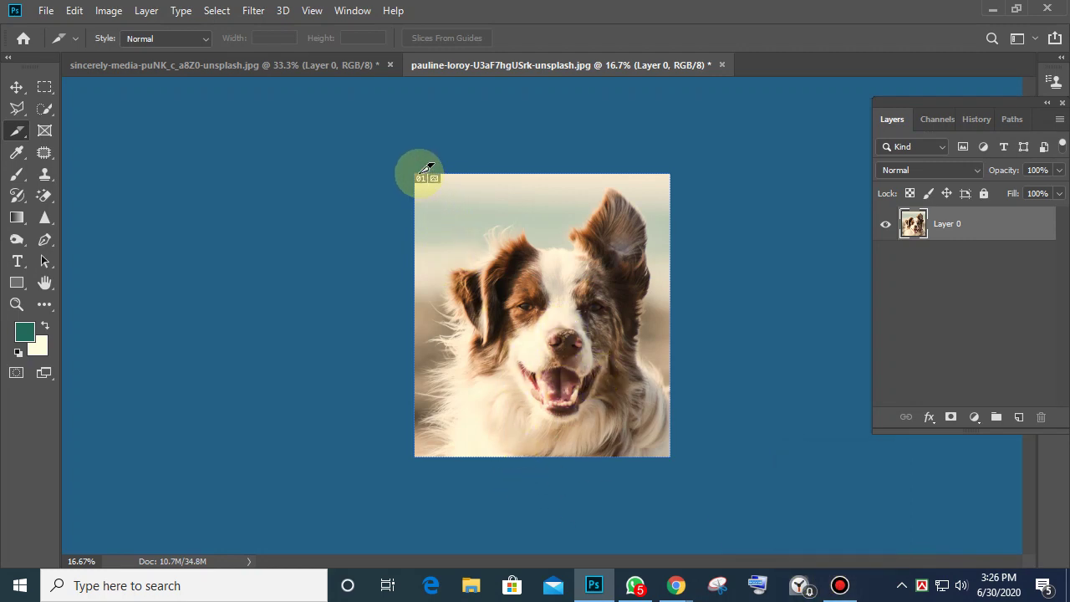
Draw a full-width slice covering the upper half of the dog photo, down to eye level
{"action": "left_click_drag", "start_coordinate": [423, 167], "coordinate": [478, 209]}
{"action": "left_click_drag", "start_coordinate": [589, 282], "coordinate": [669, 312]}
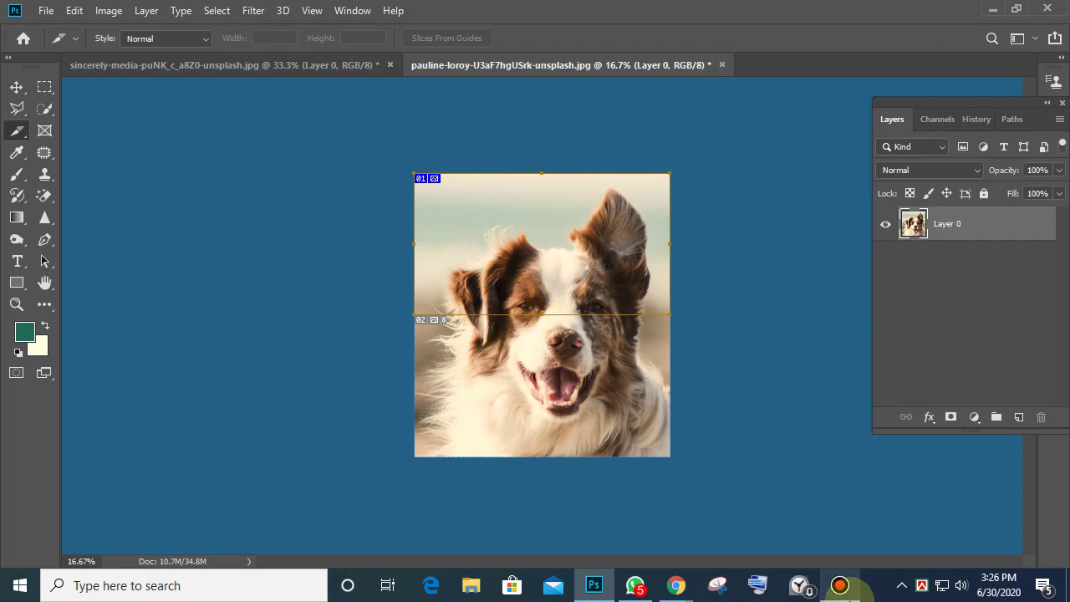
{"action": "mouse_move", "coordinate": [844, 587]}
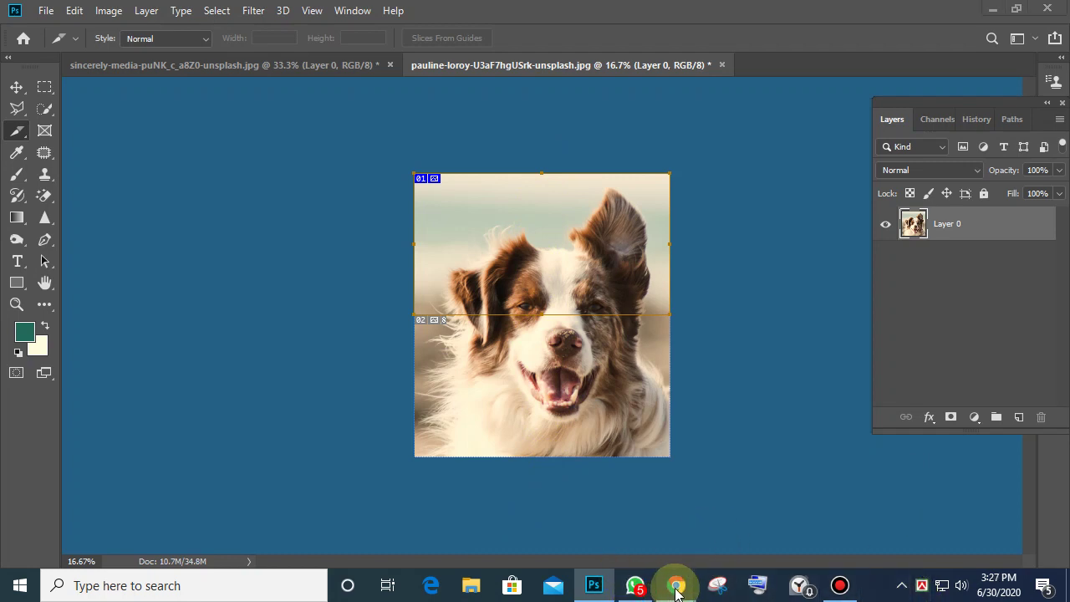
Switch to the Google Meet call in Chrome and download the attendance CSV with the Meet Attendance Collector extension
{"action": "mouse_move", "coordinate": [675, 585]}
{"action": "left_click", "coordinate": [594, 506]}
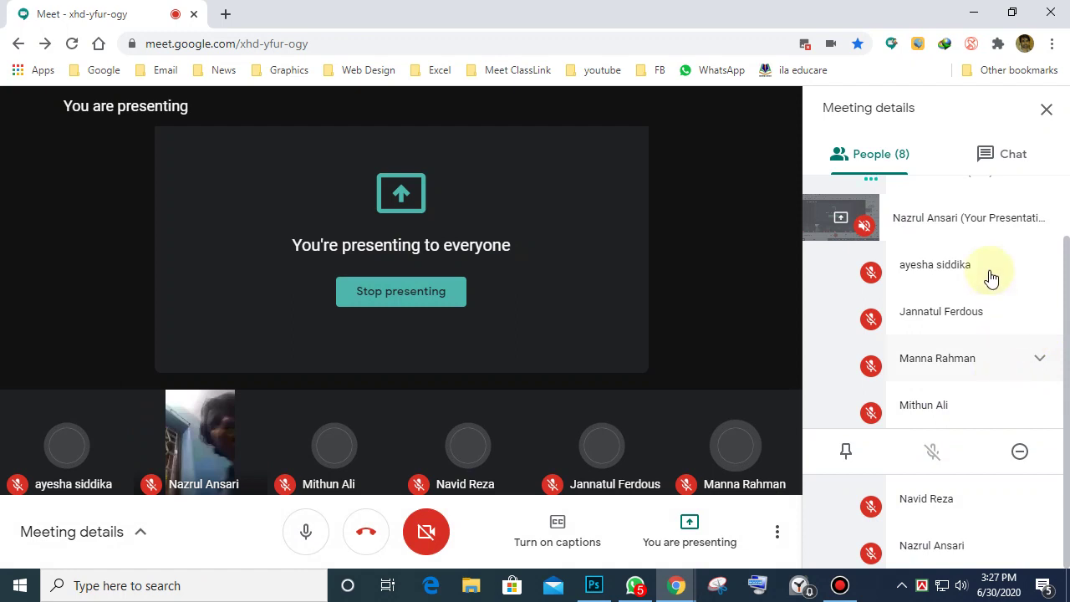
{"action": "left_click", "coordinate": [891, 46]}
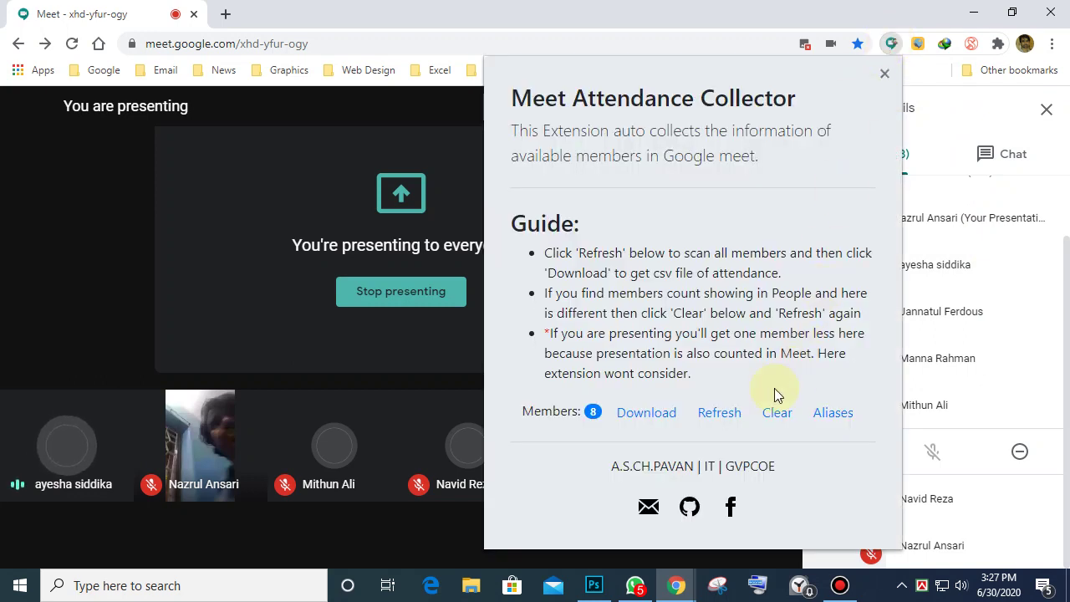
{"action": "left_click", "coordinate": [672, 422]}
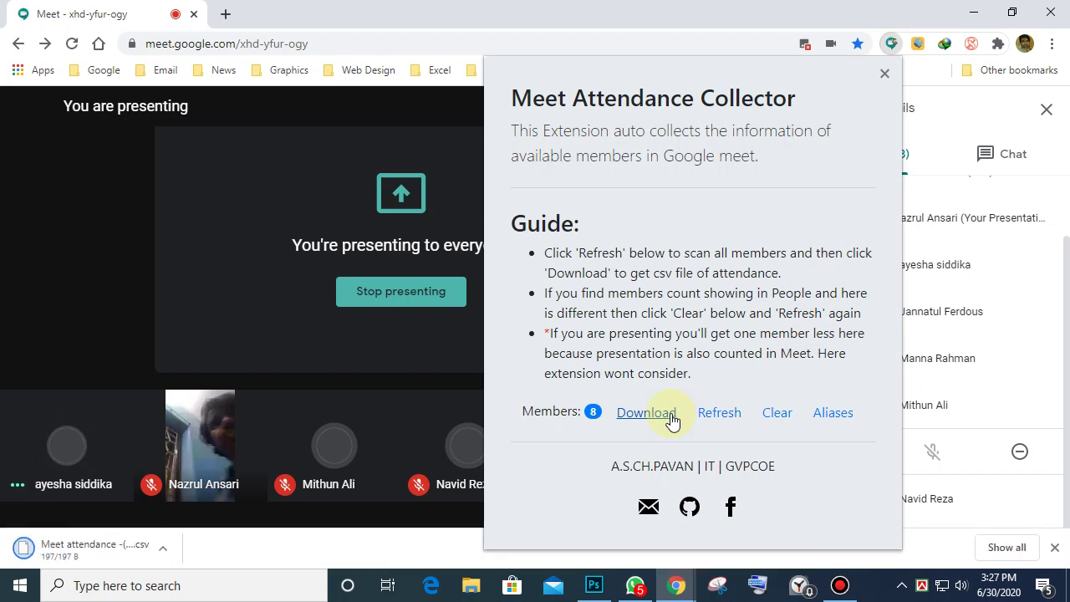
{"action": "left_click", "coordinate": [884, 76]}
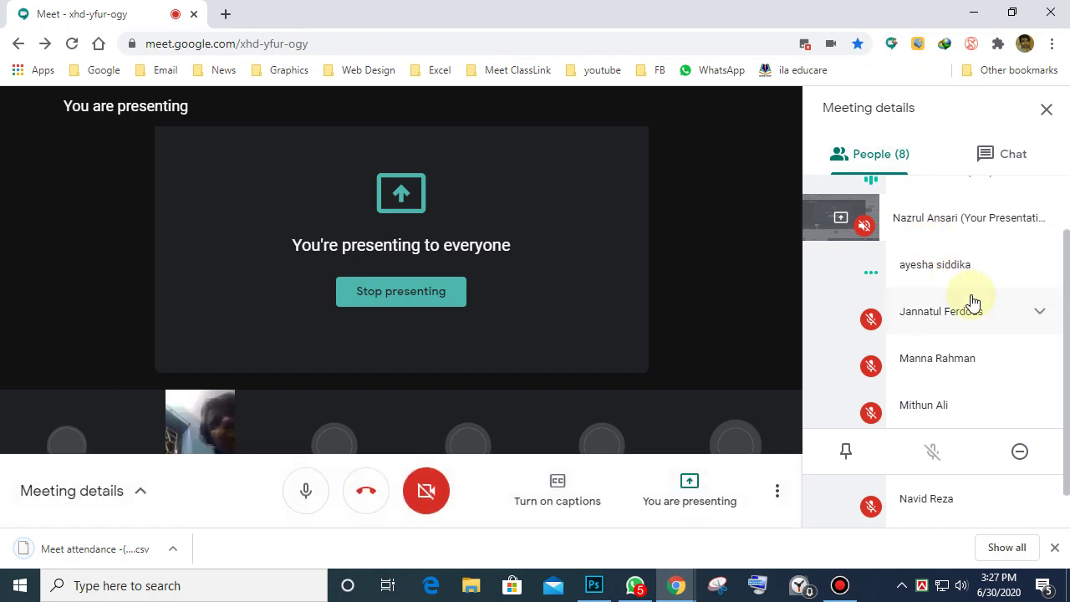
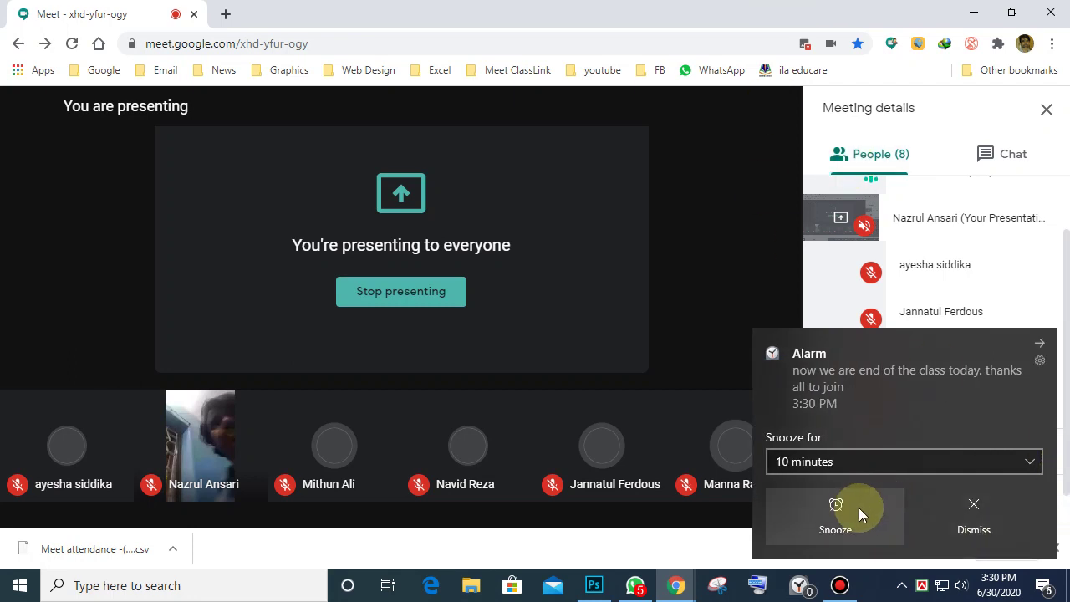
Dismiss the 3:30 PM alarm notification and minimize the browser to return to Photoshop
{"action": "left_click", "coordinate": [970, 507]}
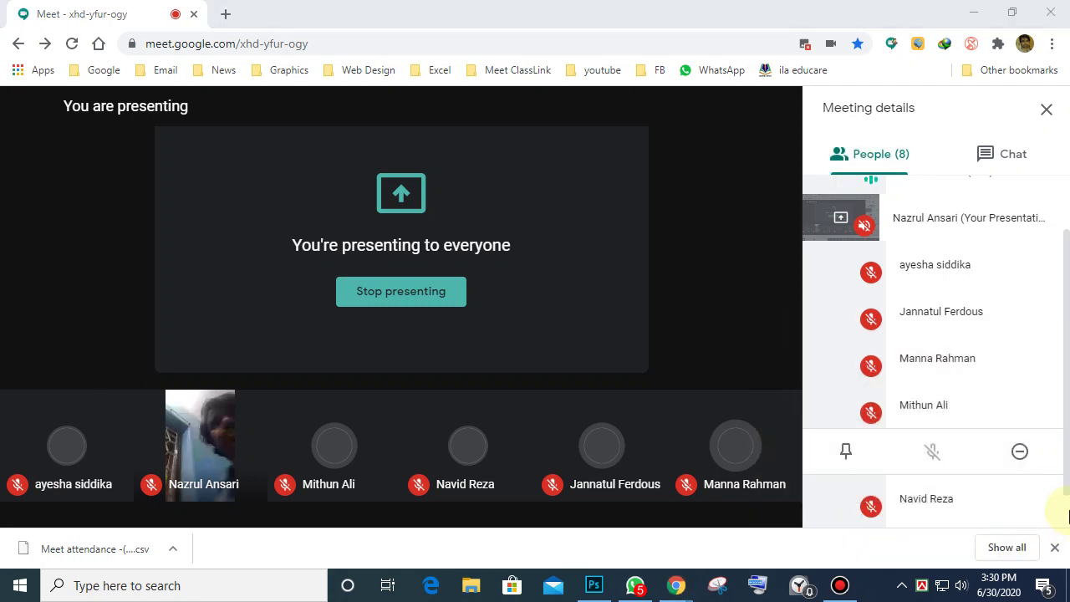
{"action": "left_click", "coordinate": [973, 12]}
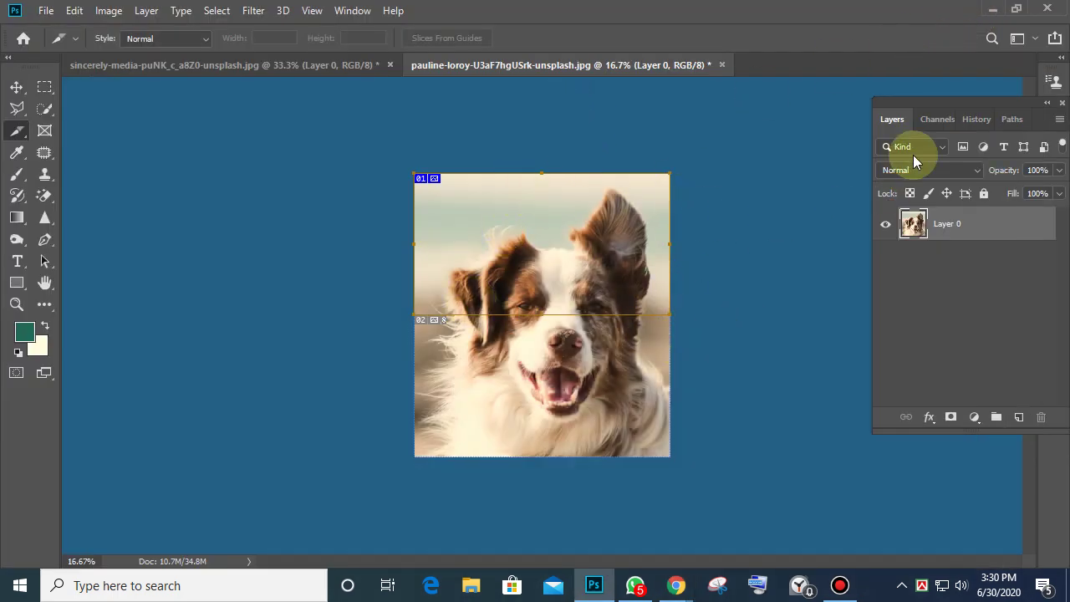
Delete the slice over the upper half and clear the entire dog image from Layer 0
{"action": "key", "text": "ctrl+a"}
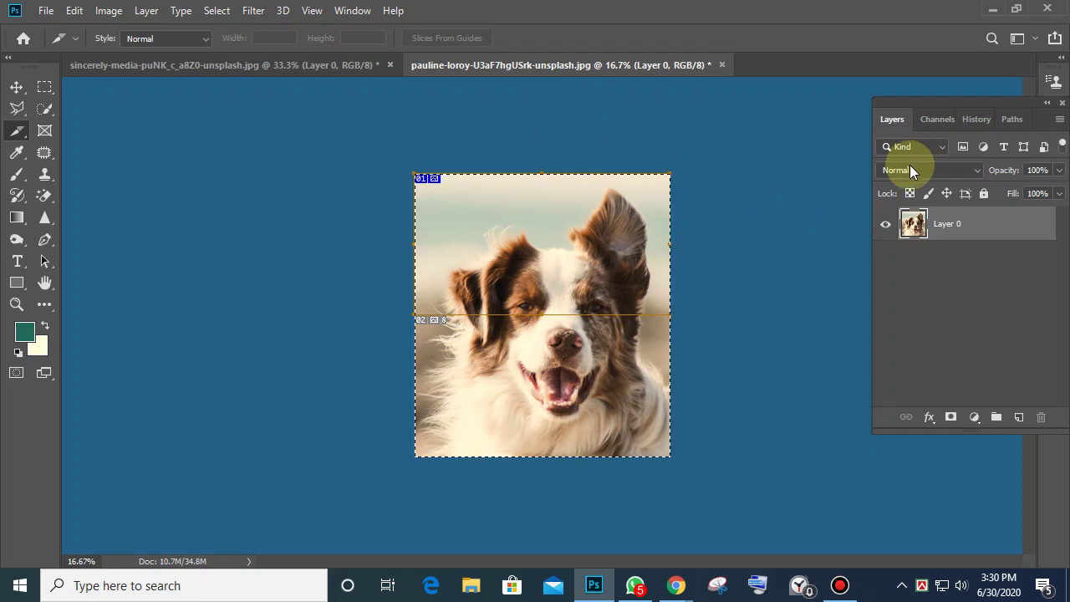
{"action": "key", "text": "Delete"}
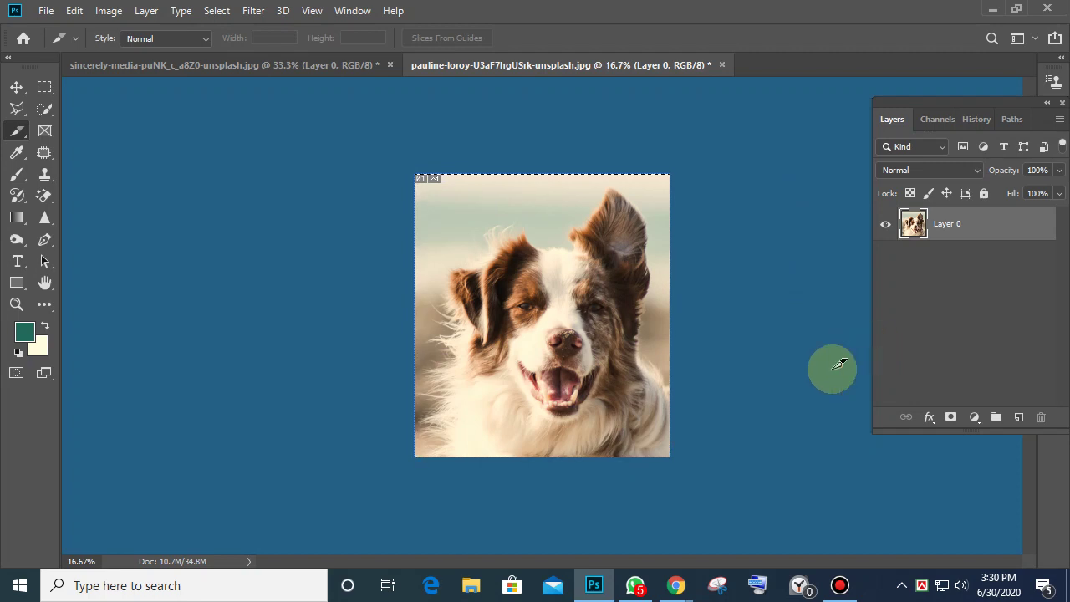
{"action": "left_click", "coordinate": [16, 87]}
{"action": "key", "text": "Delete"}
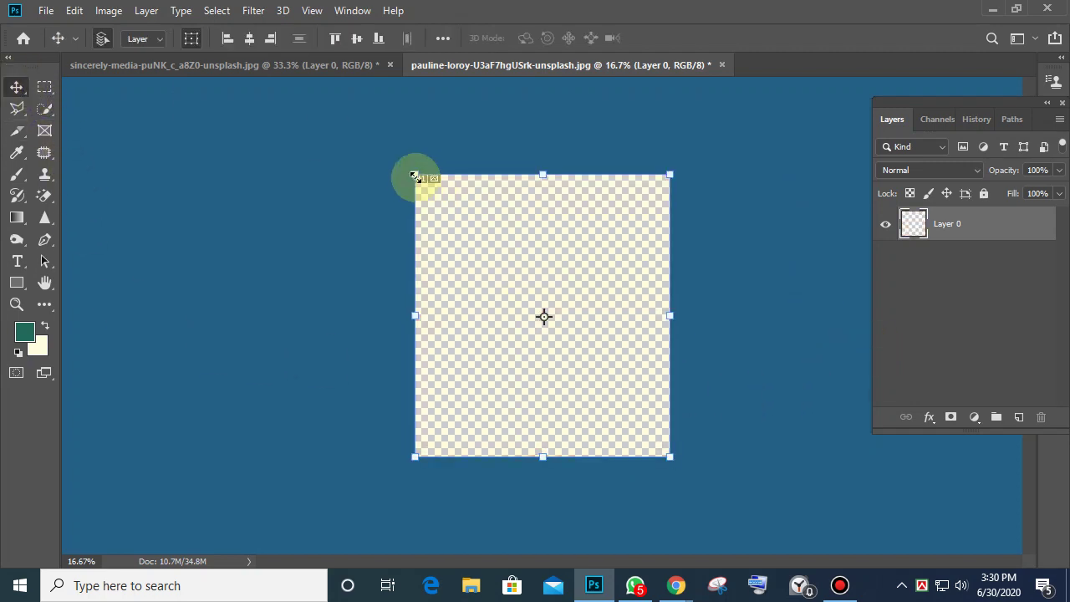
{"action": "left_click", "coordinate": [526, 282]}
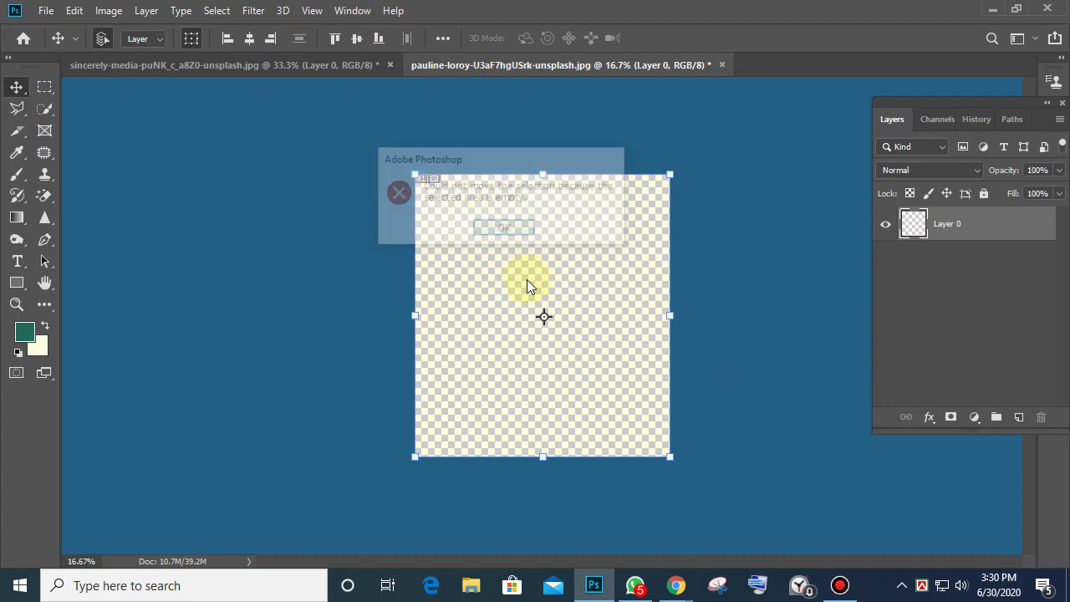
{"action": "left_click", "coordinate": [502, 229]}
Start placing an embedded image and browse to the images folder inside batch5 on the Desktop
{"action": "left_click", "coordinate": [48, 10]}
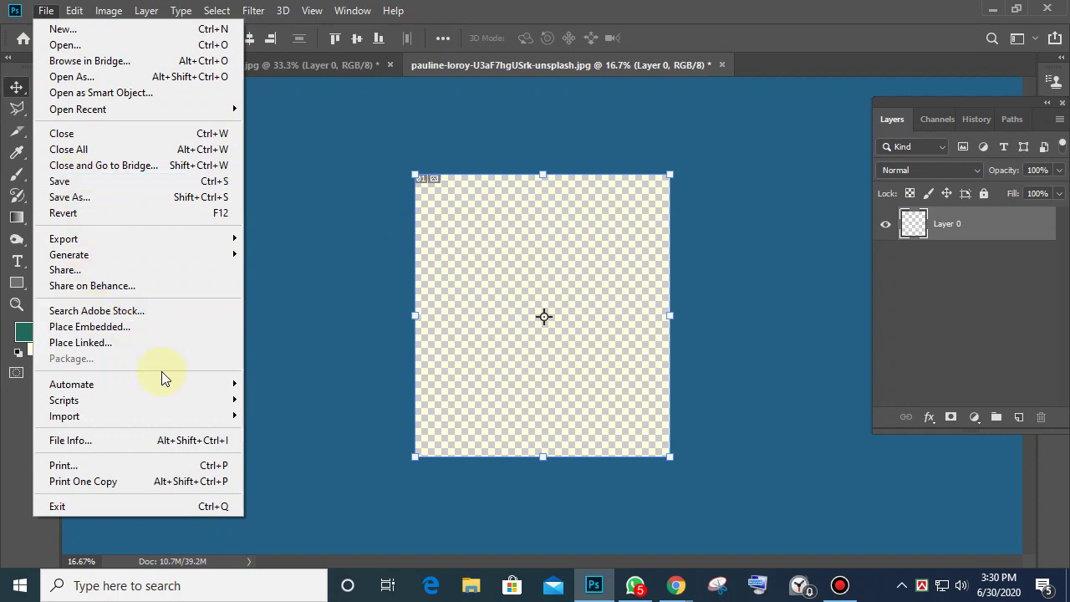
{"action": "left_click", "coordinate": [124, 326]}
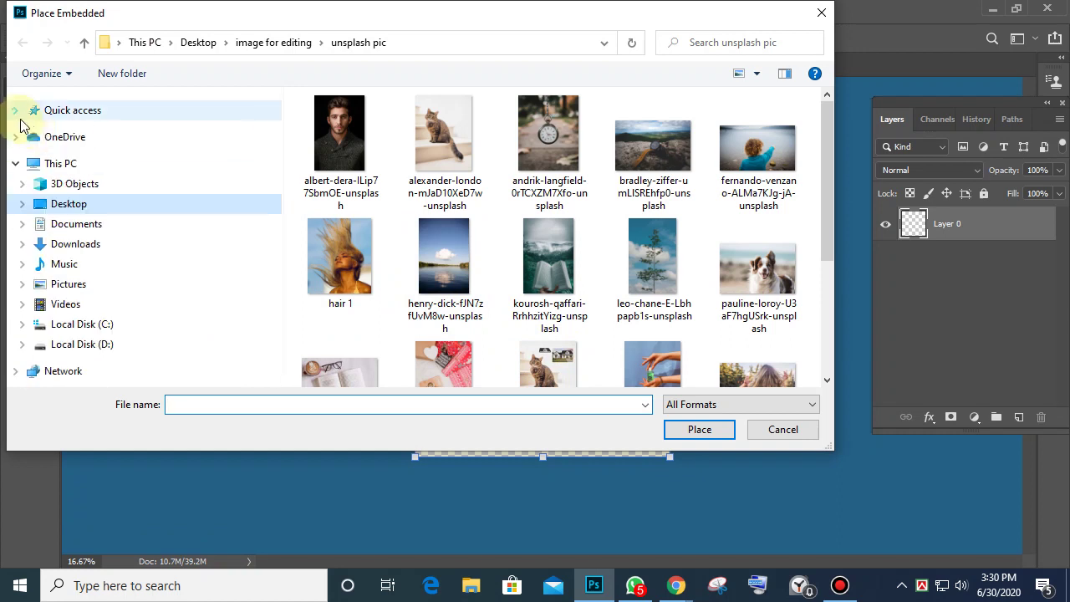
{"action": "left_click", "coordinate": [30, 110]}
{"action": "left_click", "coordinate": [75, 131]}
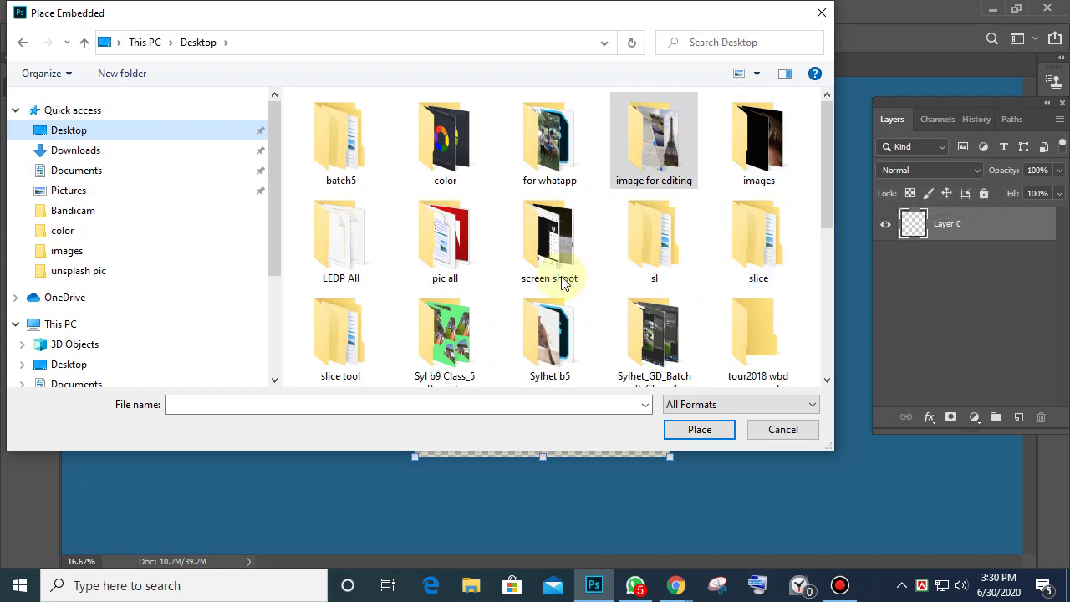
{"action": "double_click", "coordinate": [568, 341]}
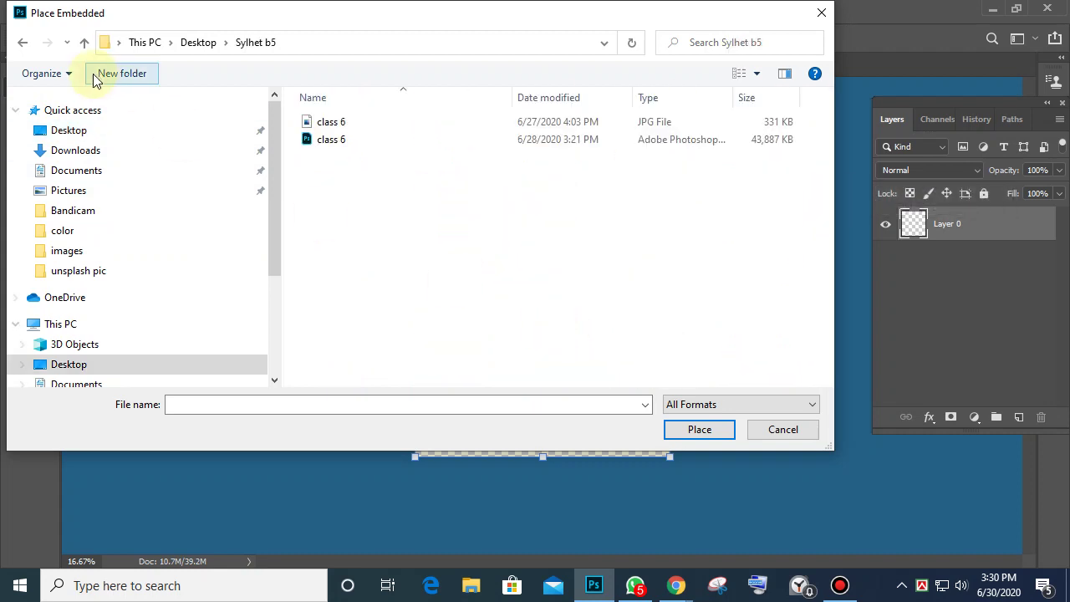
{"action": "left_click", "coordinate": [22, 46]}
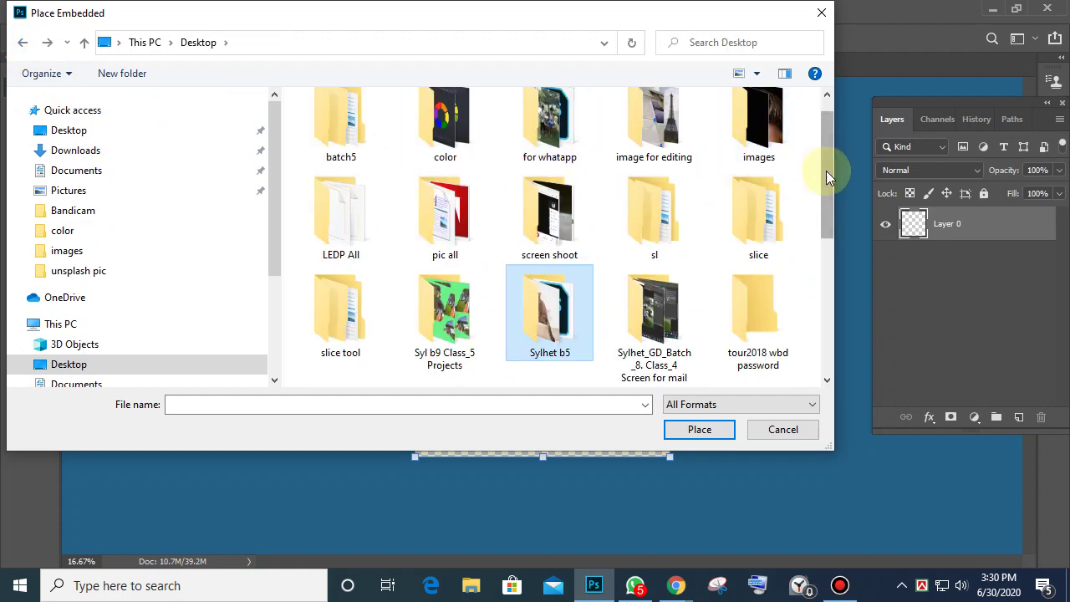
{"action": "mouse_move", "coordinate": [825, 172]}
{"action": "left_mouse_down"}
{"action": "mouse_move", "coordinate": [822, 318]}
{"action": "mouse_move", "coordinate": [833, 163]}
{"action": "left_mouse_up"}
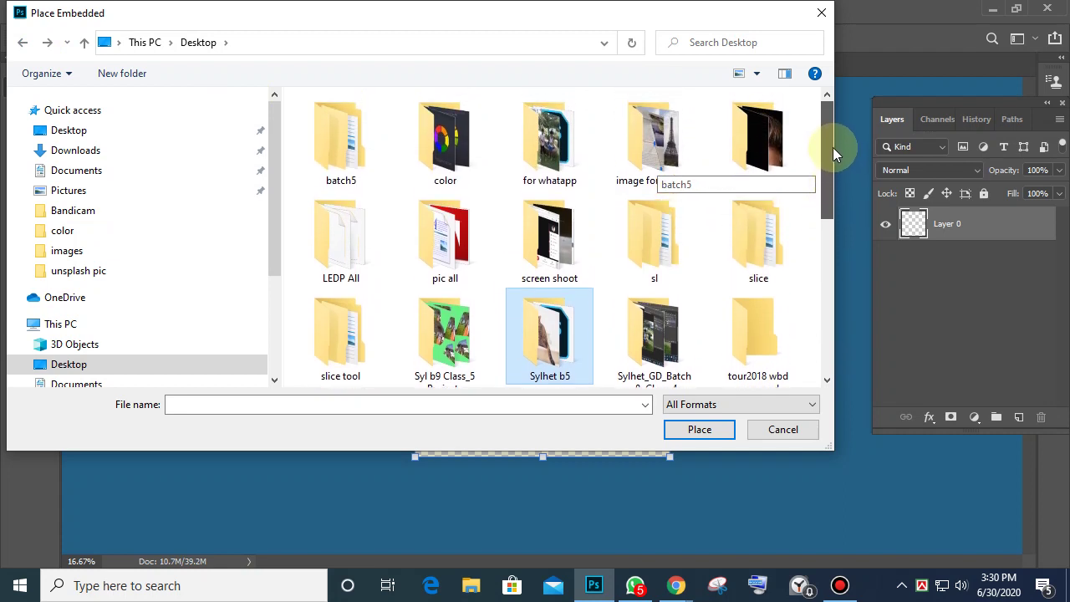
{"action": "double_click", "coordinate": [336, 134]}
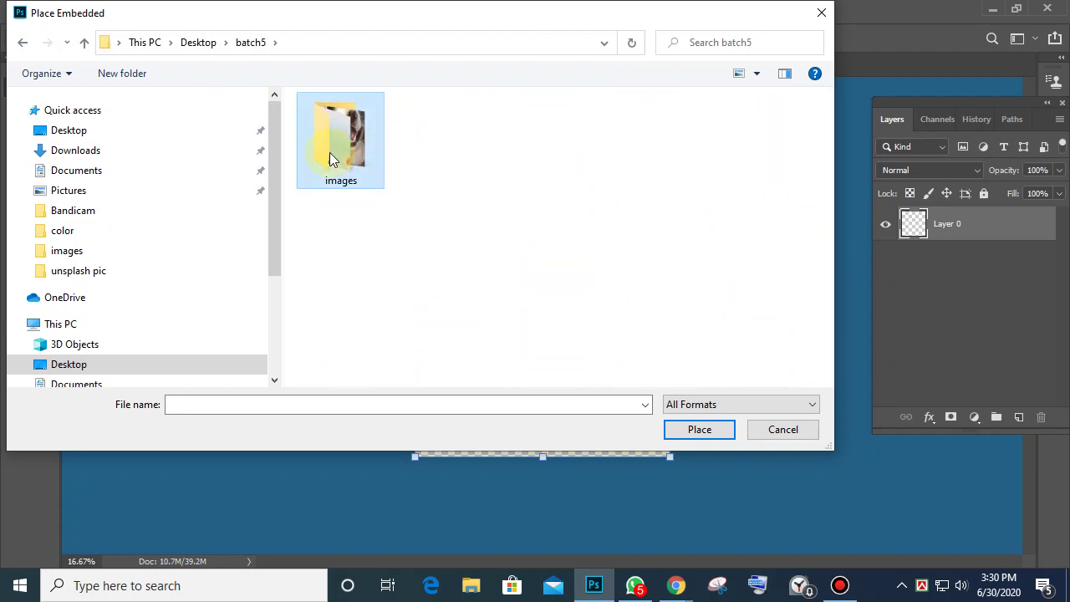
{"action": "double_click", "coordinate": [330, 158]}
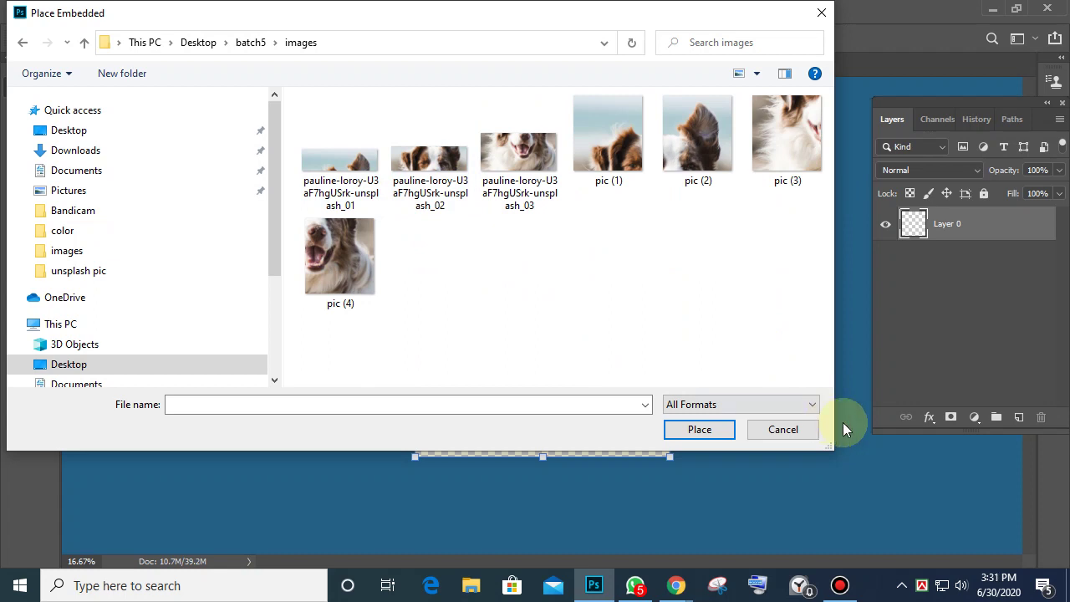
Delete the three exported slice files ending in _01, _02 and _03 from the images folder, keeping pic (1) to pic (4)
{"action": "left_click", "coordinate": [360, 157]}
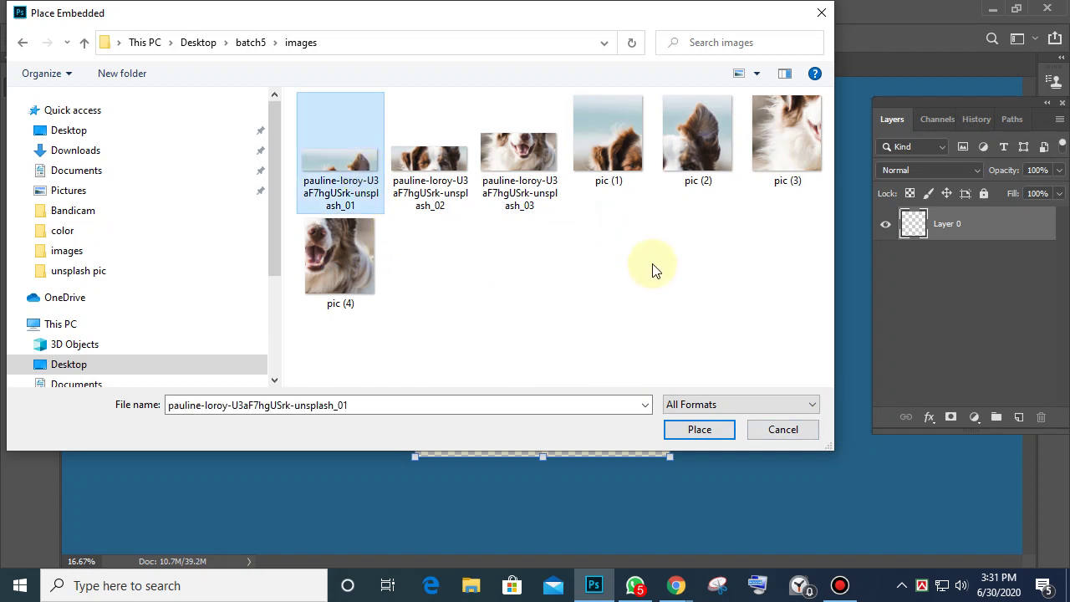
{"action": "left_click", "coordinate": [350, 288]}
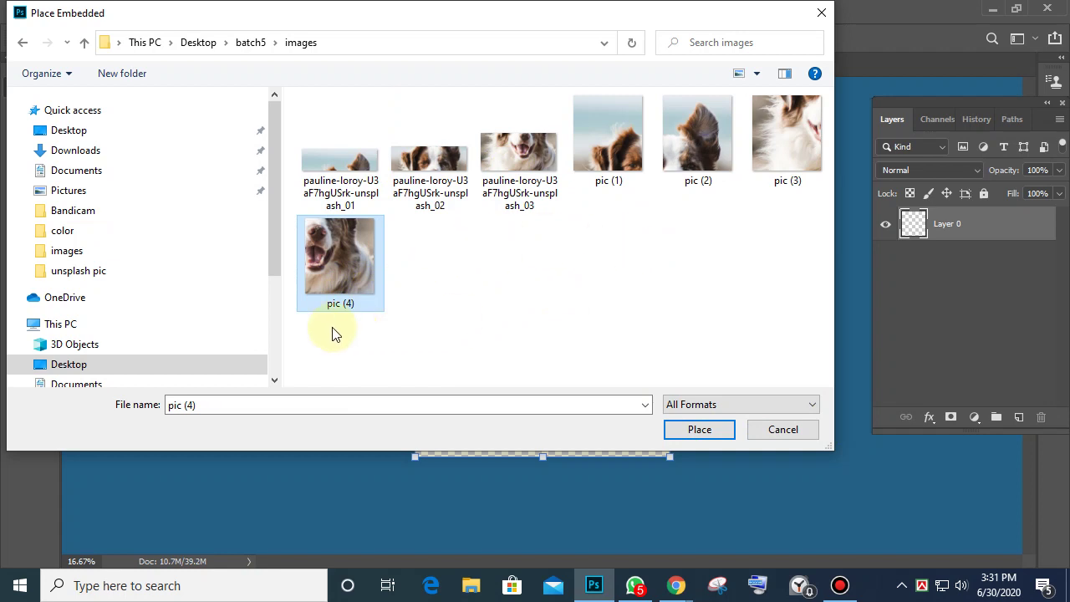
{"action": "left_click", "coordinate": [476, 139]}
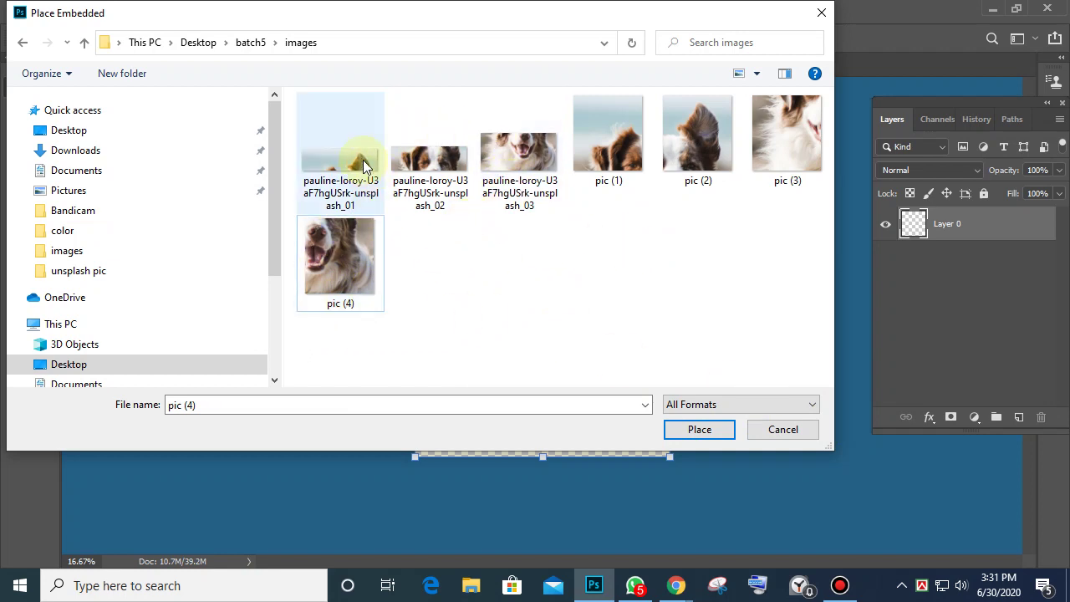
{"action": "left_click", "coordinate": [362, 165]}
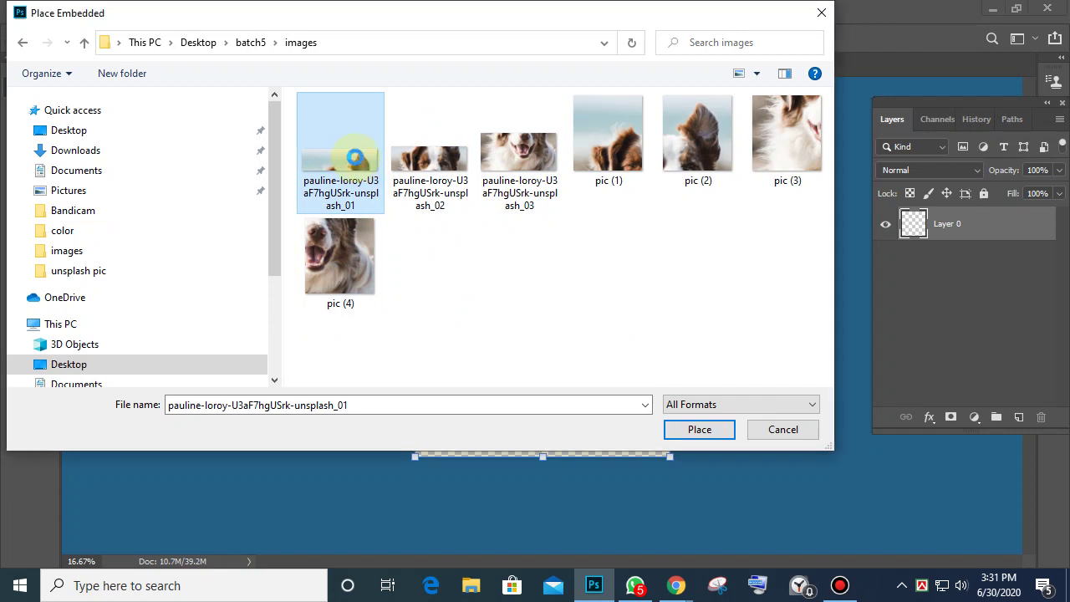
{"action": "right_click", "coordinate": [355, 158]}
{"action": "left_click", "coordinate": [389, 511]}
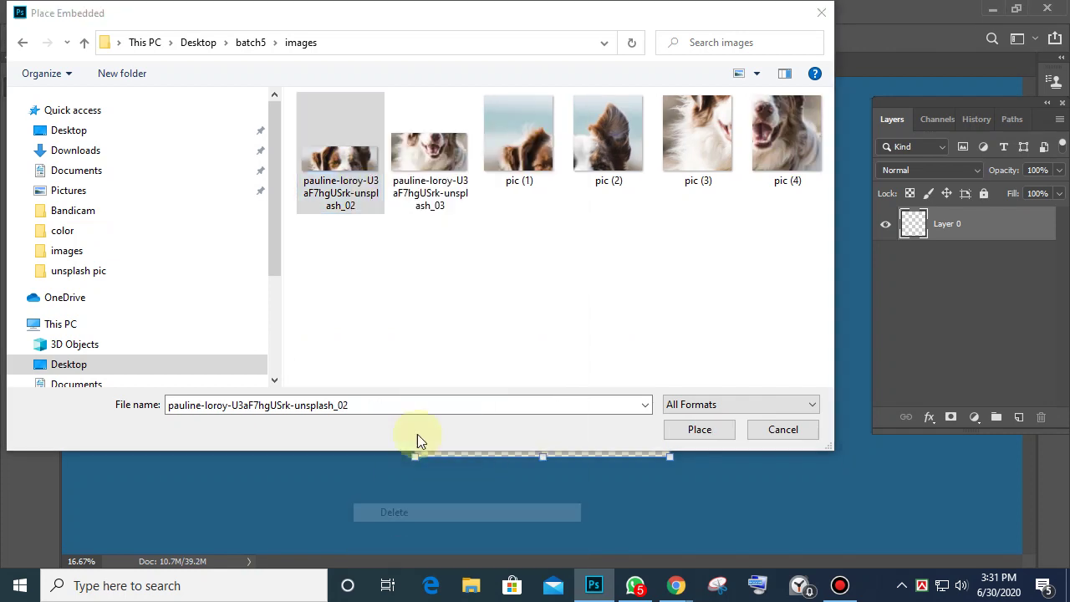
{"action": "right_click", "coordinate": [334, 109]}
{"action": "left_click", "coordinate": [377, 510]}
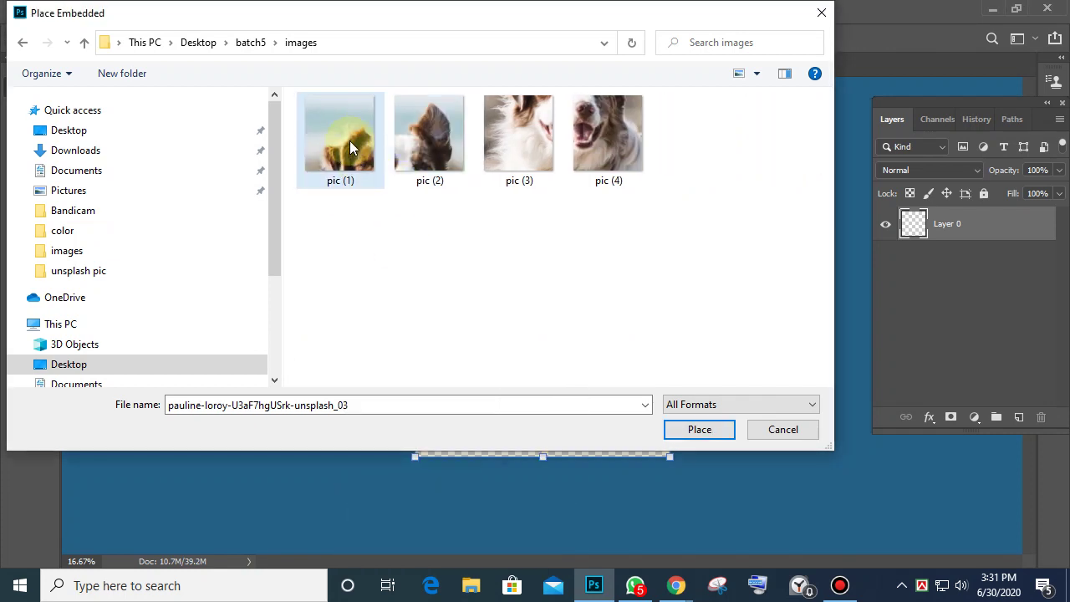
{"action": "right_click", "coordinate": [350, 147]}
{"action": "left_click", "coordinate": [390, 512]}
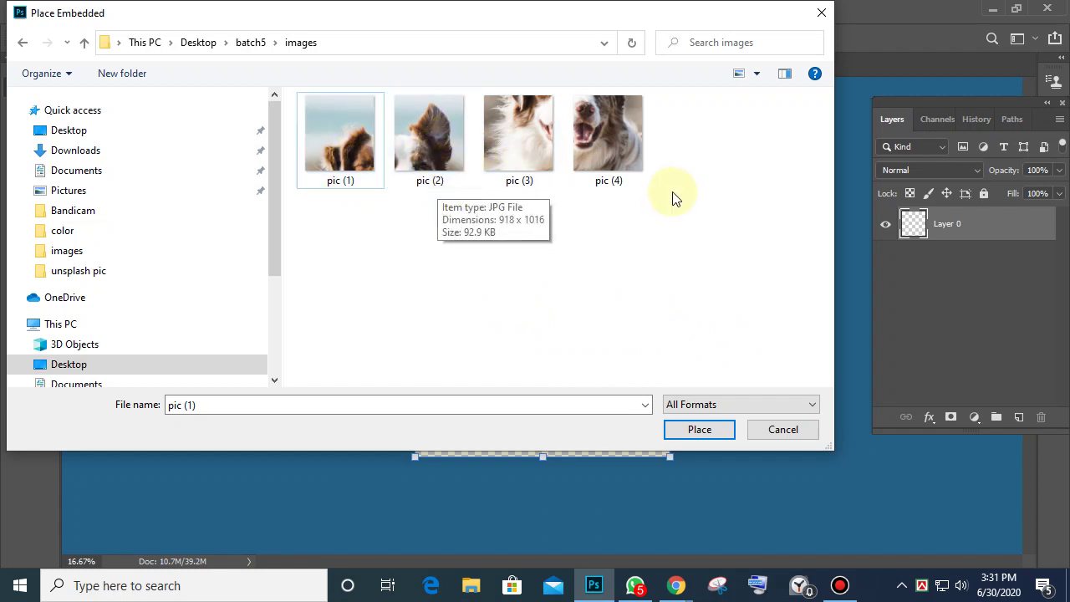
Place pic (1) as an embedded image and fit it into the upper-left quarter of the canvas
{"action": "double_click", "coordinate": [341, 153]}
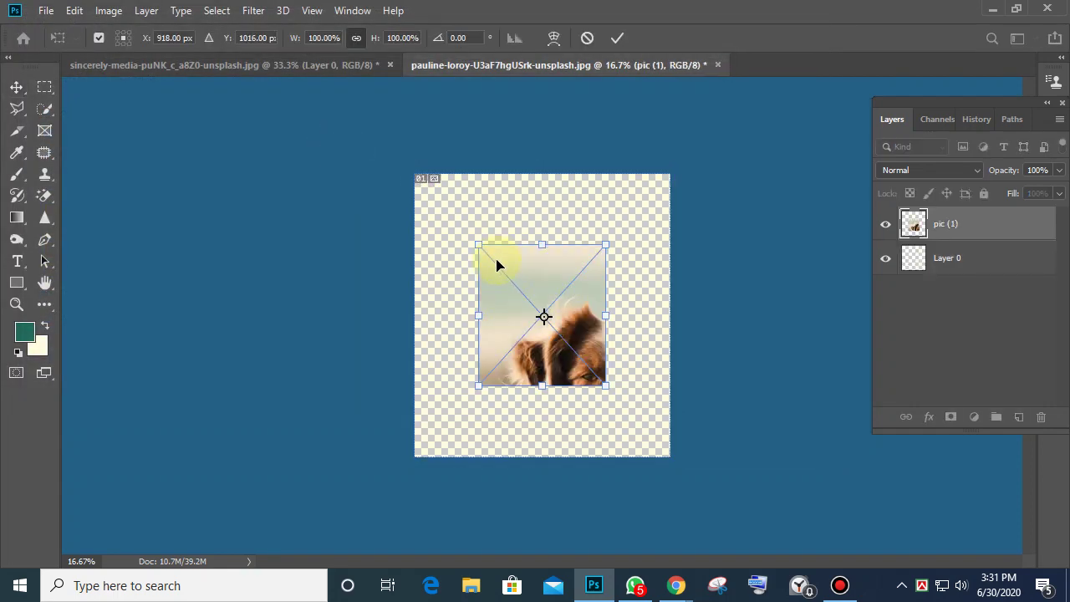
{"action": "left_click_drag", "start_coordinate": [530, 299], "coordinate": [475, 238]}
{"action": "left_click", "coordinate": [46, 10]}
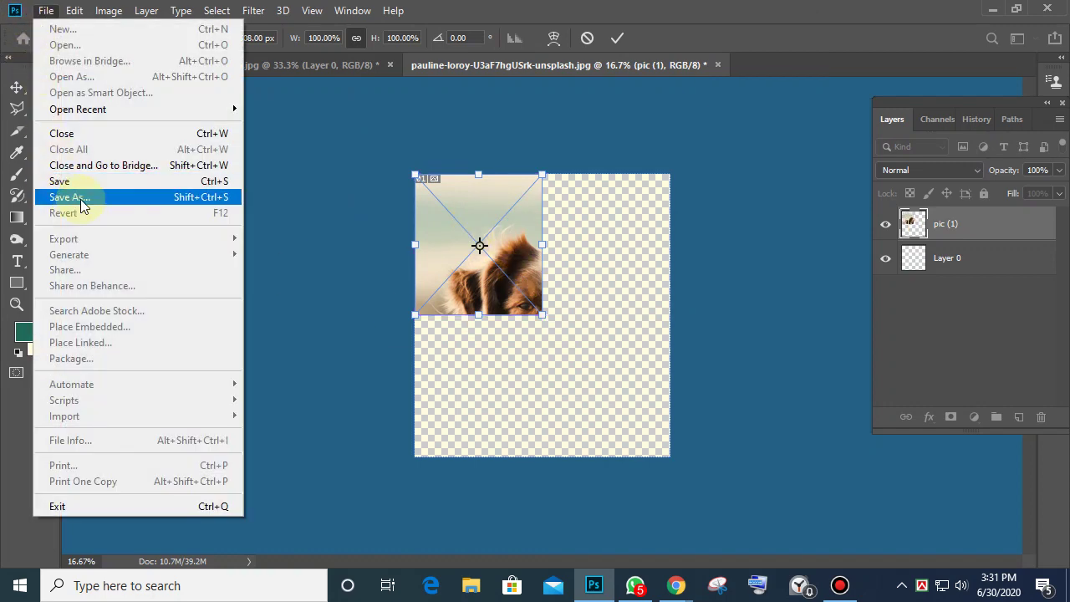
{"action": "left_click", "coordinate": [520, 351]}
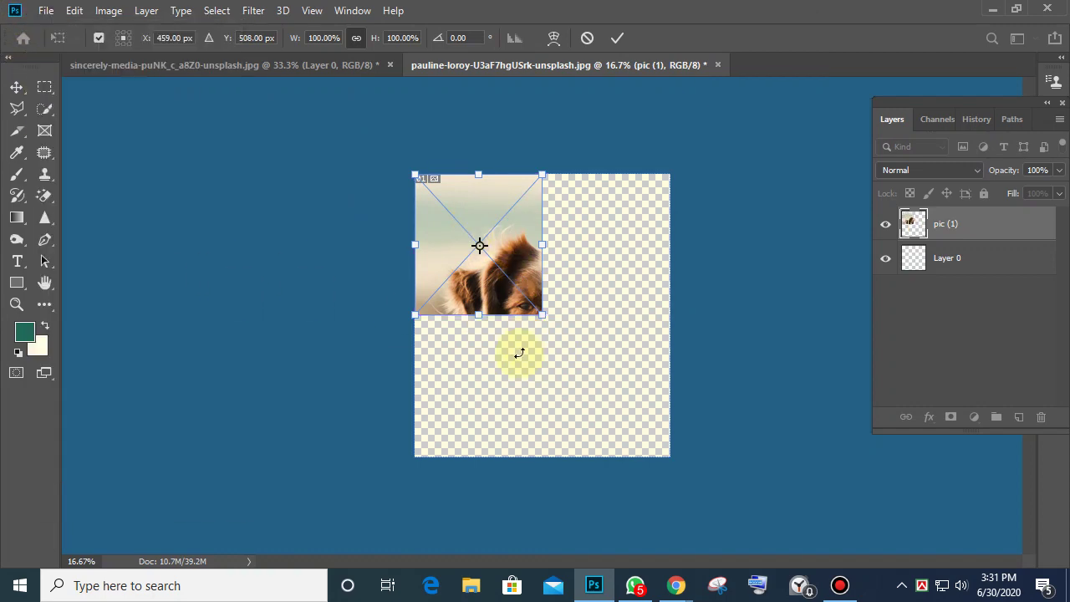
{"action": "left_click", "coordinate": [621, 36]}
Place pic (2) as an embedded image and align it in the canvas's upper-right quarter, beside pic (1)
{"action": "left_click", "coordinate": [46, 10]}
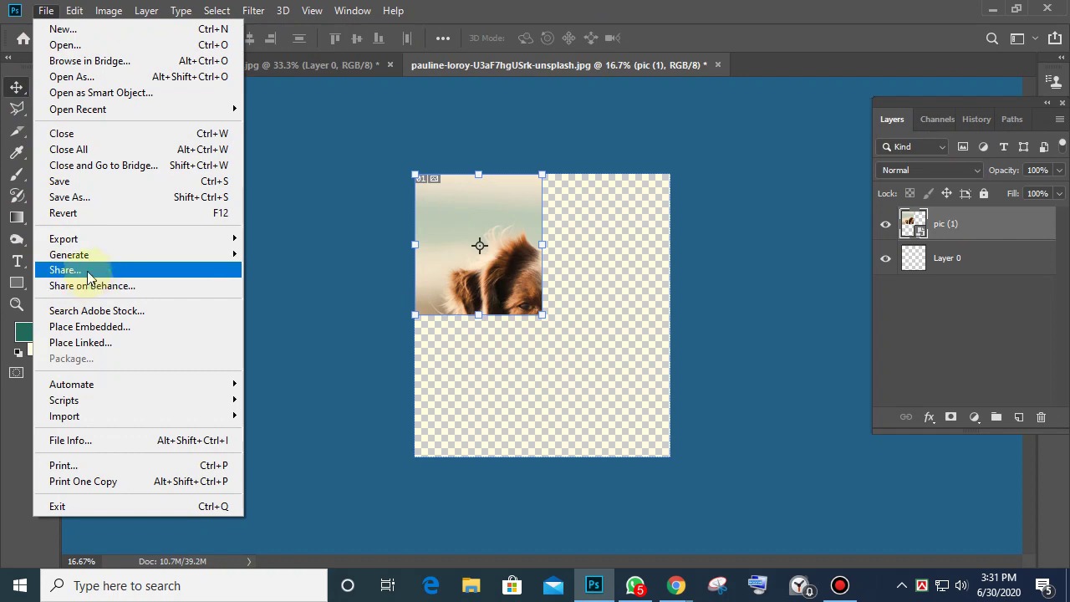
{"action": "left_click", "coordinate": [102, 327]}
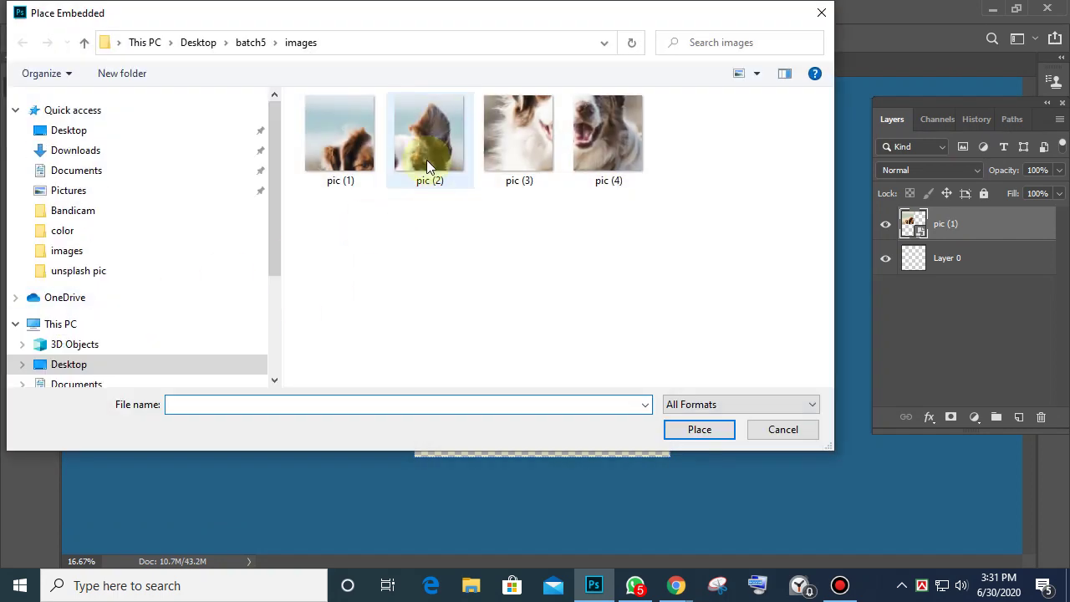
{"action": "left_click", "coordinate": [423, 143]}
{"action": "double_click", "coordinate": [423, 149]}
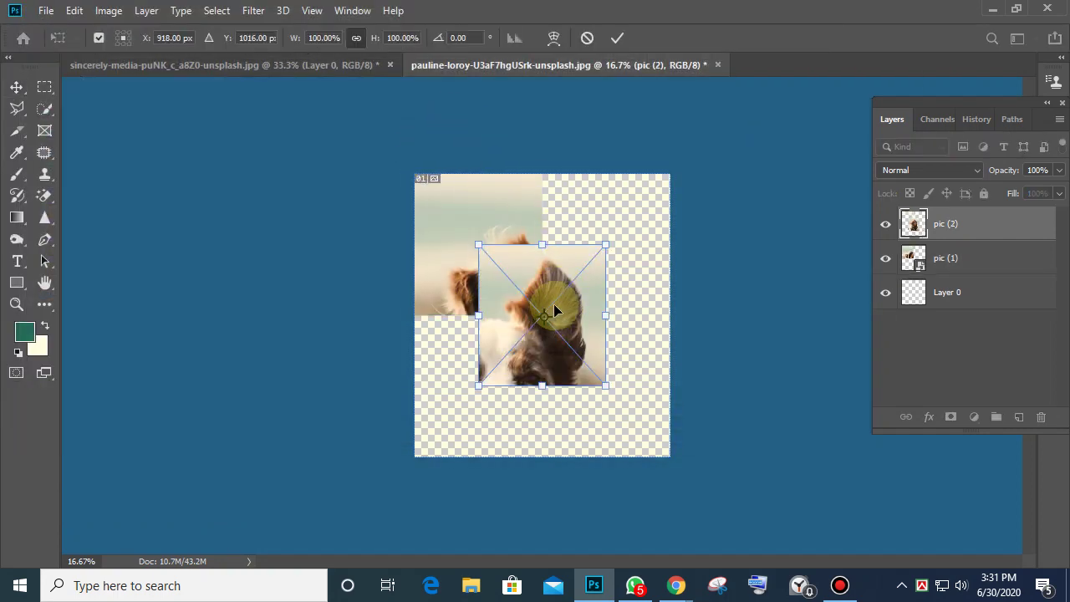
{"action": "left_click_drag", "start_coordinate": [555, 306], "coordinate": [617, 241]}
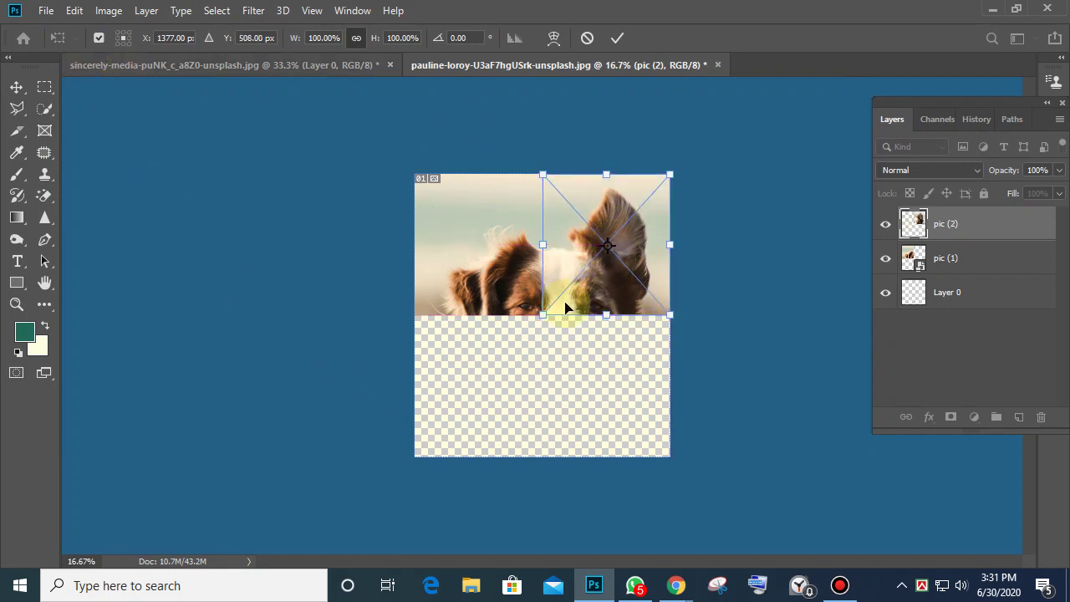
{"action": "left_click", "coordinate": [617, 38]}
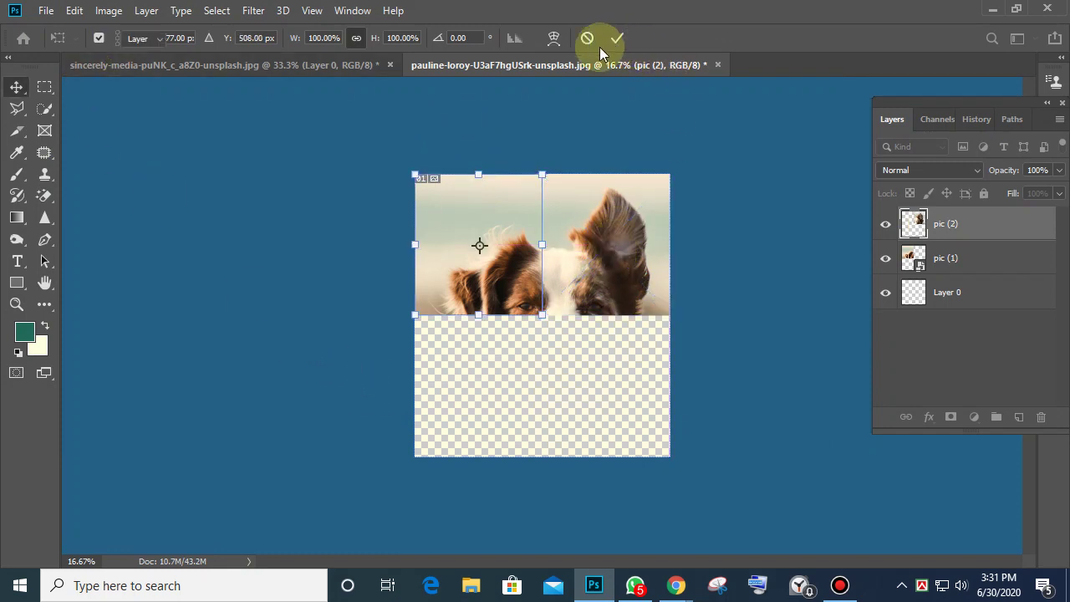
Place pic (3) as an embedded image and align it in the canvas's lower-left quarter, below pic (1)
{"action": "left_click", "coordinate": [46, 10]}
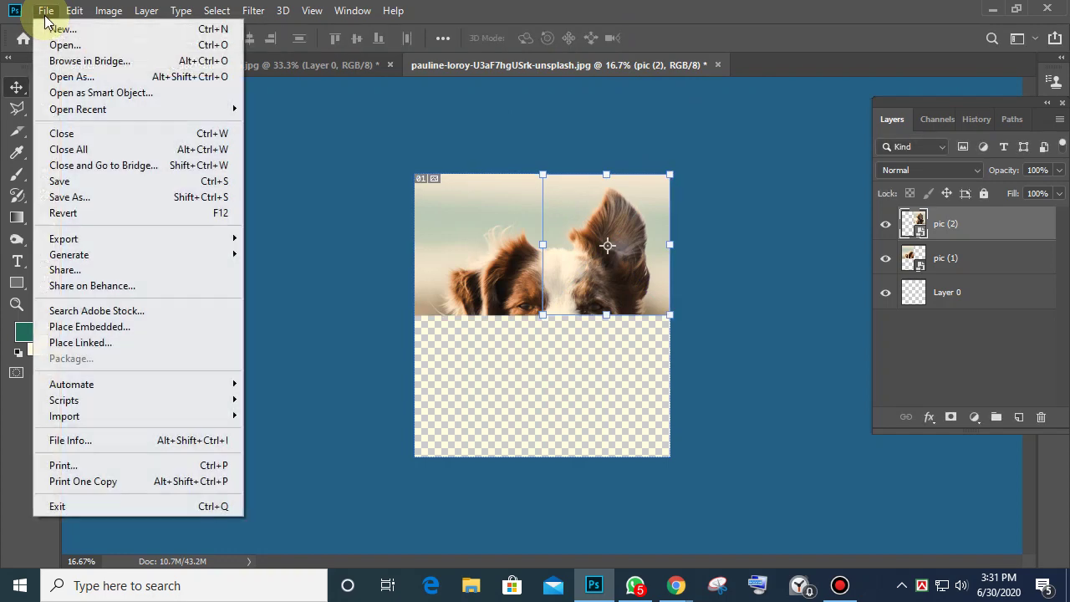
{"action": "left_click", "coordinate": [116, 327]}
{"action": "double_click", "coordinate": [518, 140]}
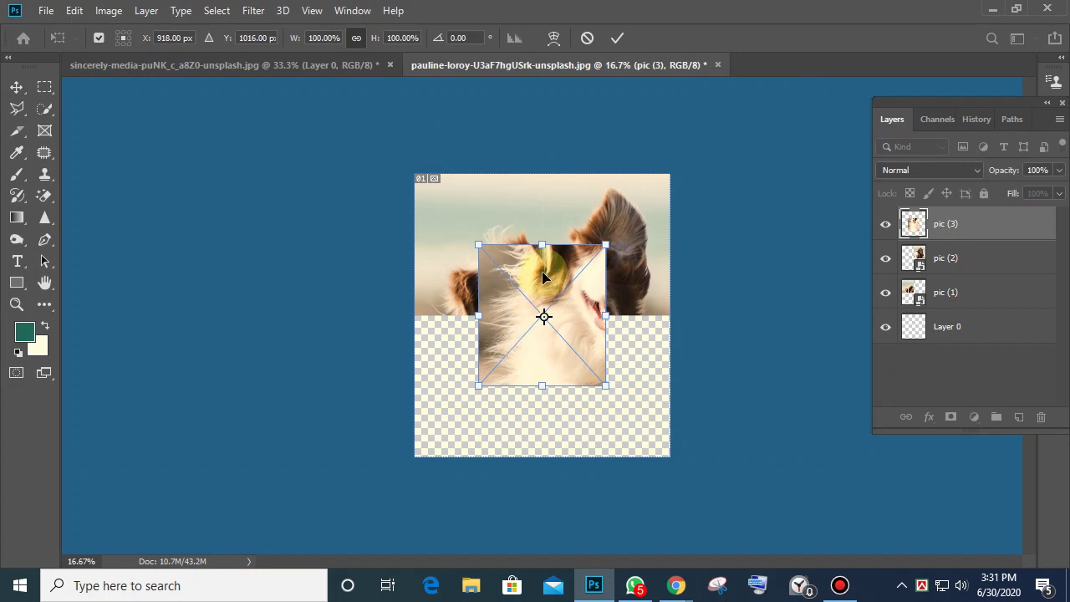
{"action": "left_click_drag", "start_coordinate": [543, 278], "coordinate": [479, 355]}
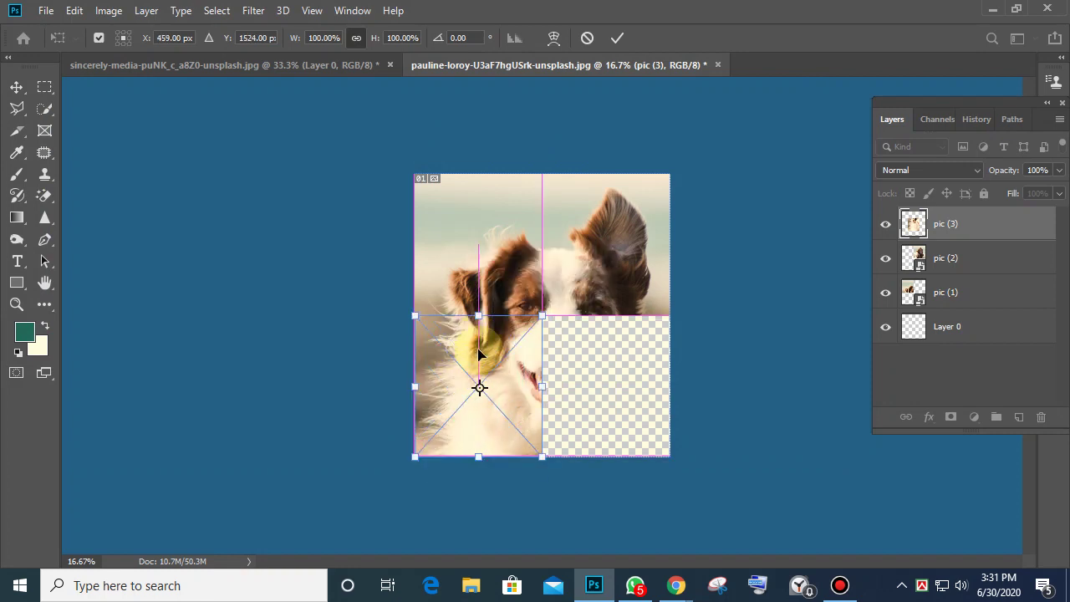
{"action": "left_click", "coordinate": [617, 37]}
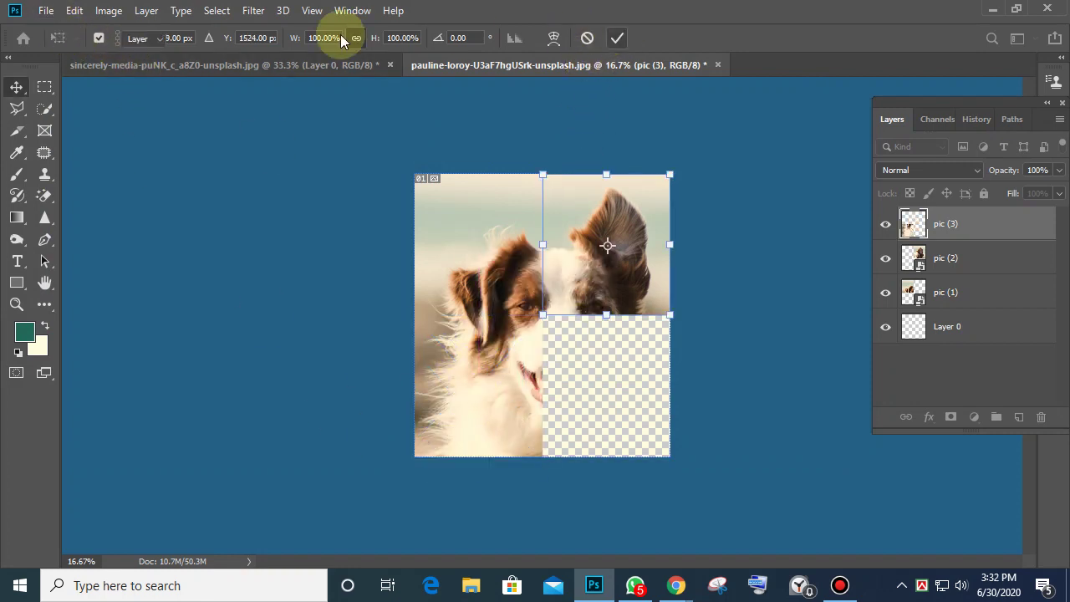
{"action": "key", "text": "Return"}
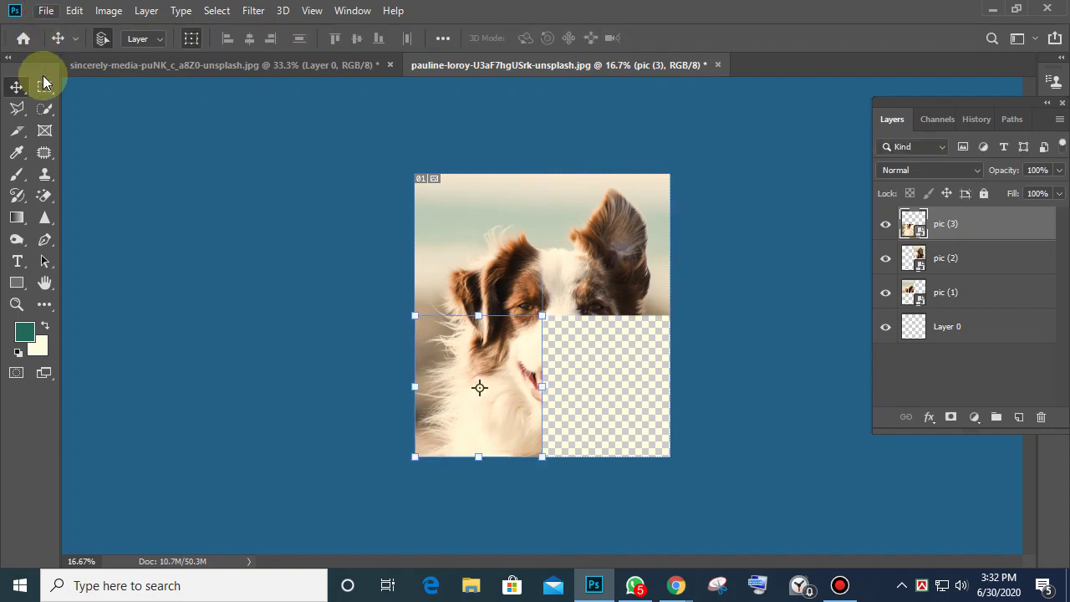
Place pic (4) as an embedded image and align it in the canvas's lower-right quarter to complete the dog photo
{"action": "left_click", "coordinate": [46, 10]}
{"action": "left_click", "coordinate": [94, 326]}
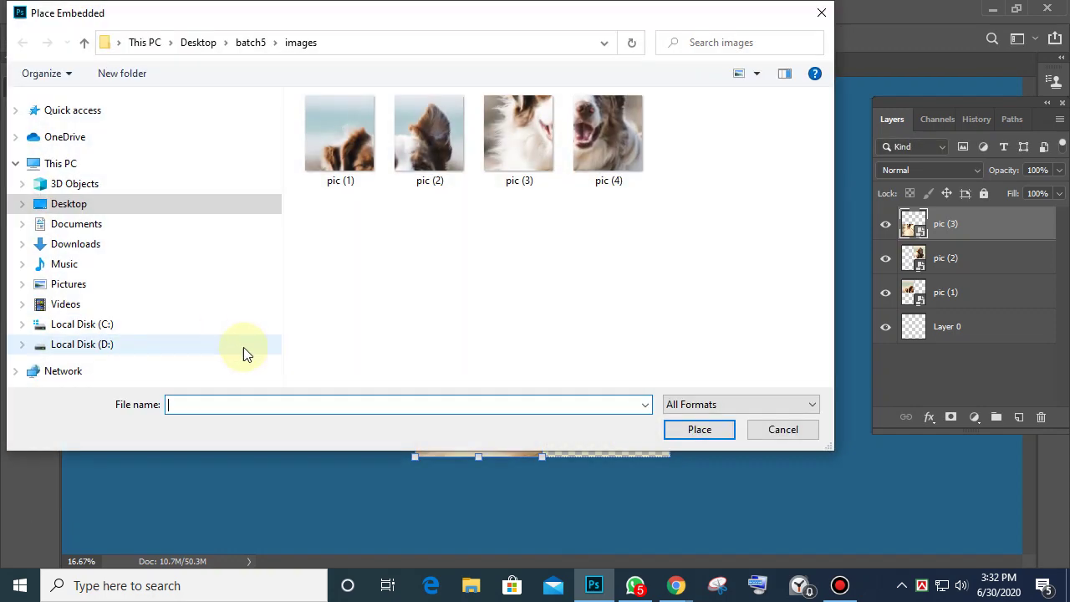
{"action": "double_click", "coordinate": [627, 127]}
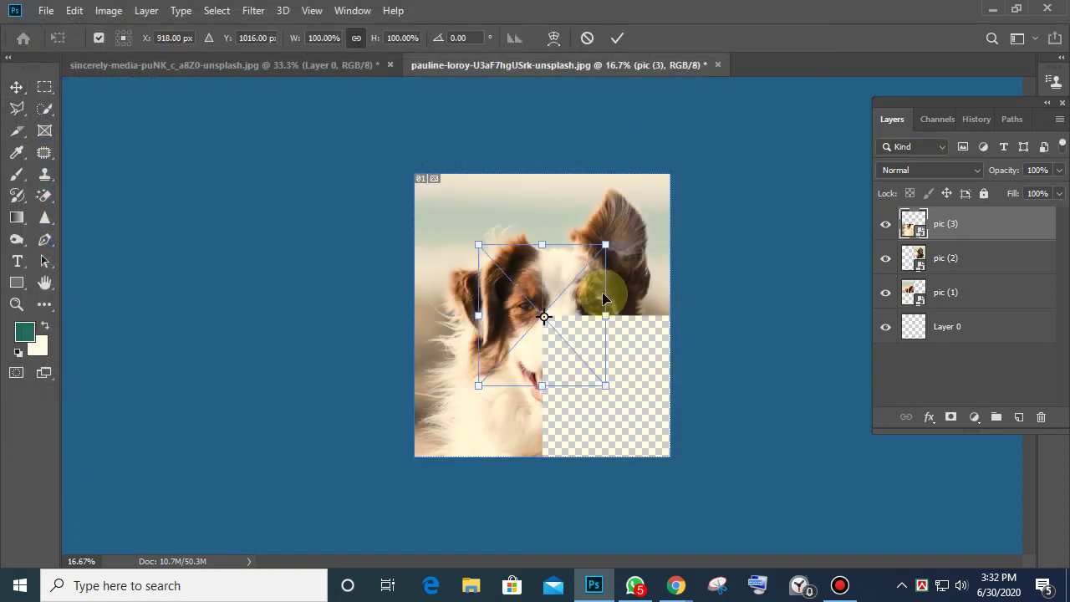
{"action": "left_click_drag", "start_coordinate": [604, 298], "coordinate": [603, 349]}
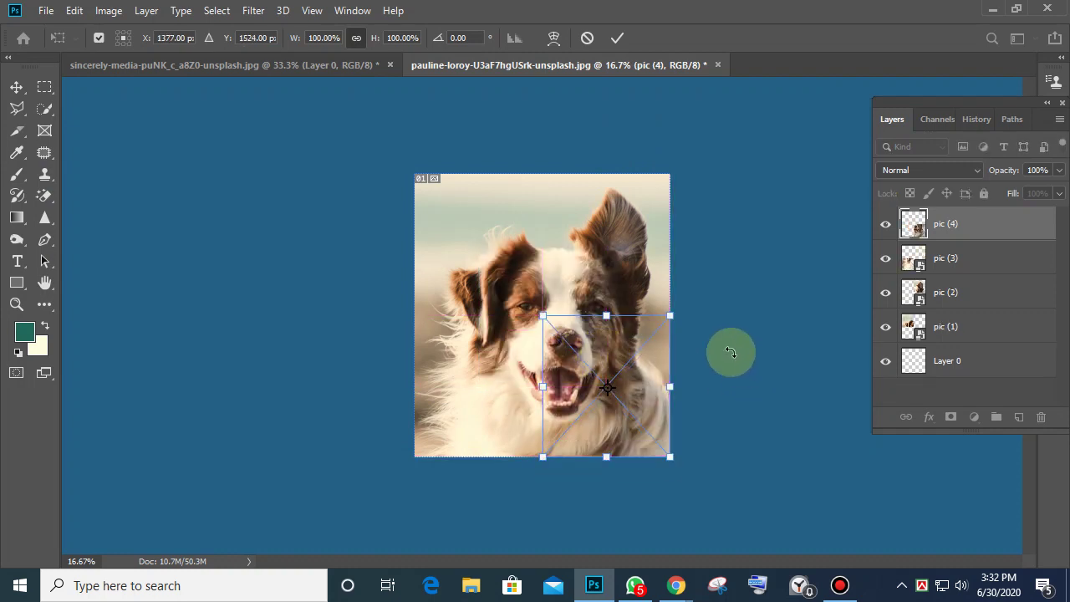
{"action": "left_click", "coordinate": [717, 221]}
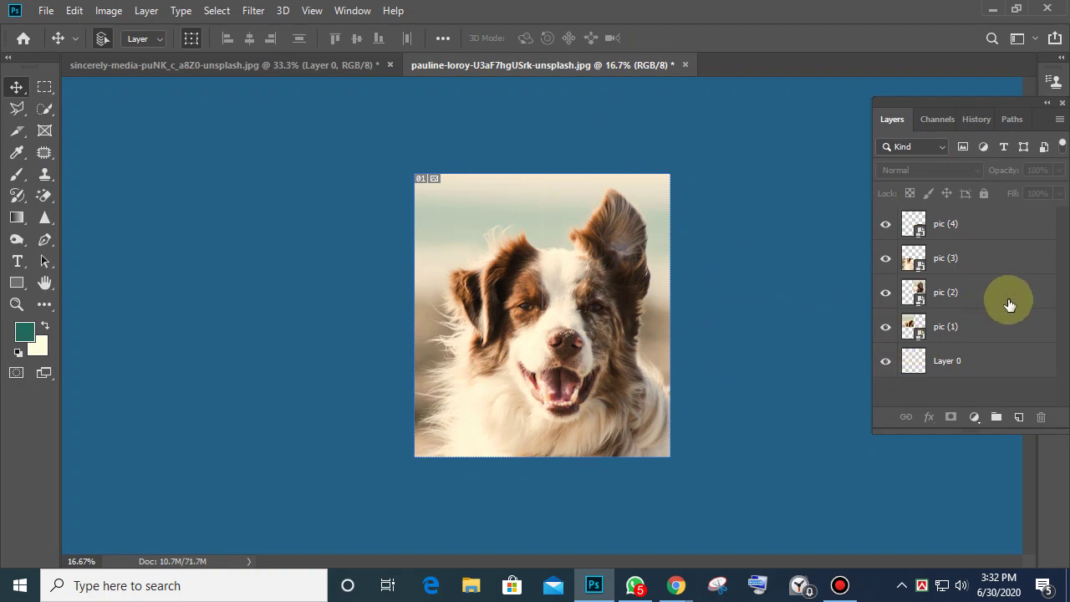
Examine the reassembled dog photo up close, selecting individual pieces to show that each is a separate layer
{"action": "key", "text": "ctrl+plus"}
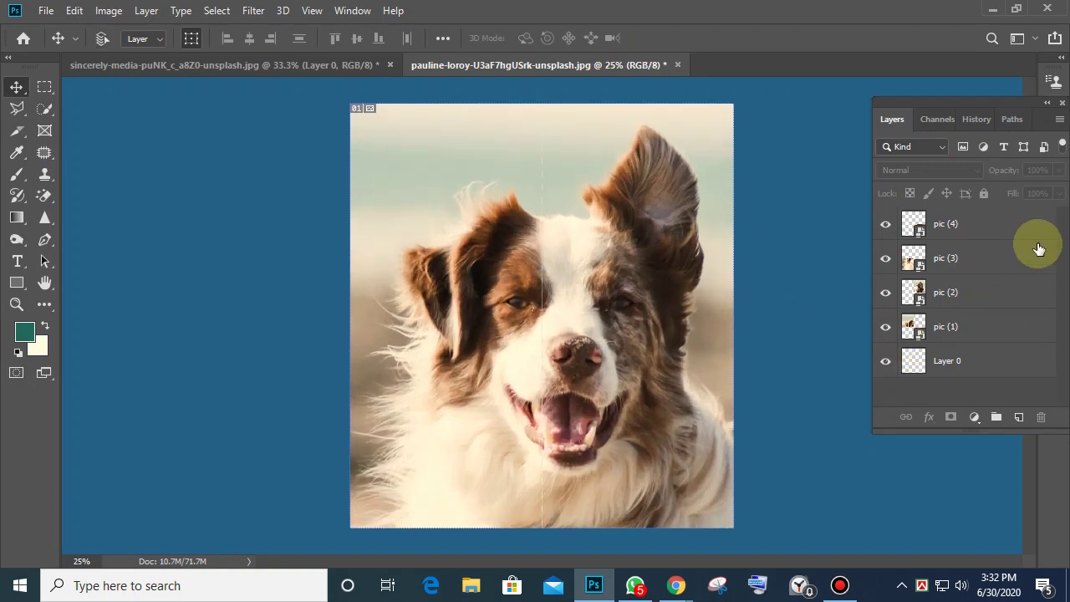
{"action": "left_click", "coordinate": [480, 209]}
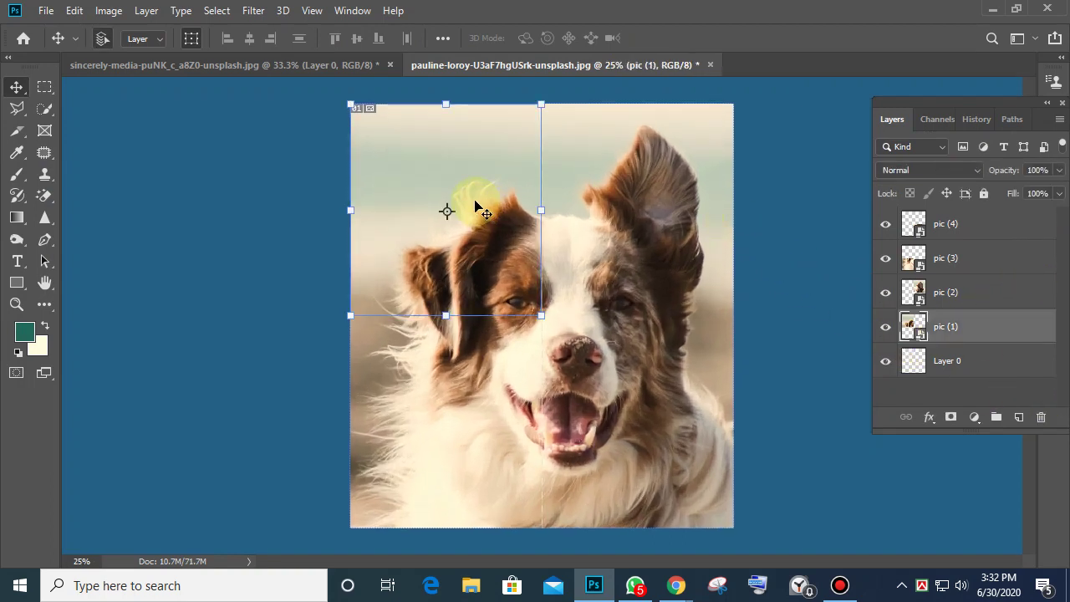
{"action": "left_click", "coordinate": [802, 333]}
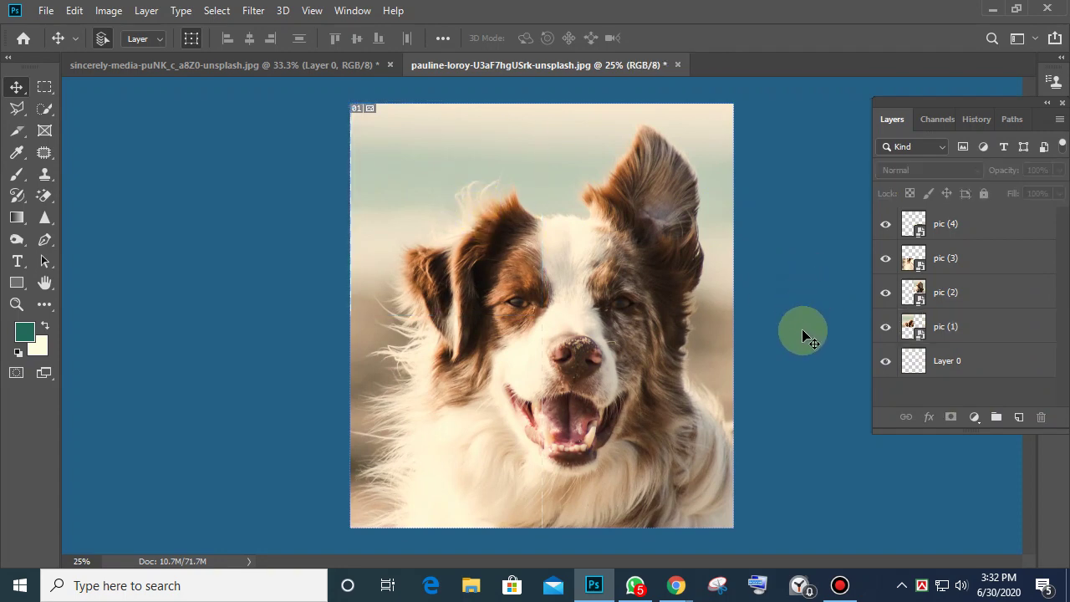
{"action": "left_click", "coordinate": [451, 460]}
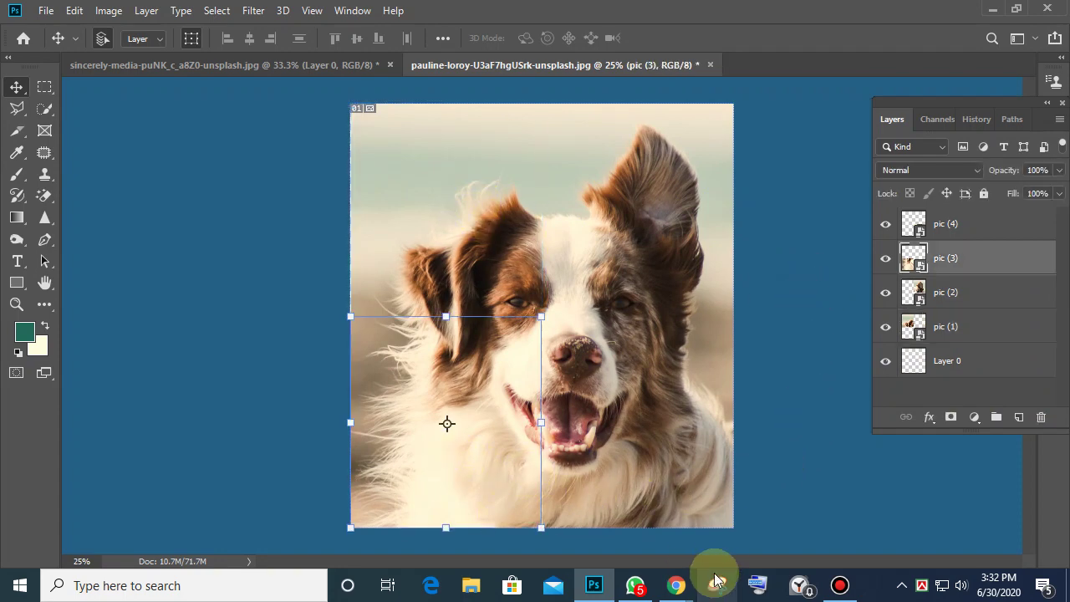
{"action": "left_click", "coordinate": [837, 488]}
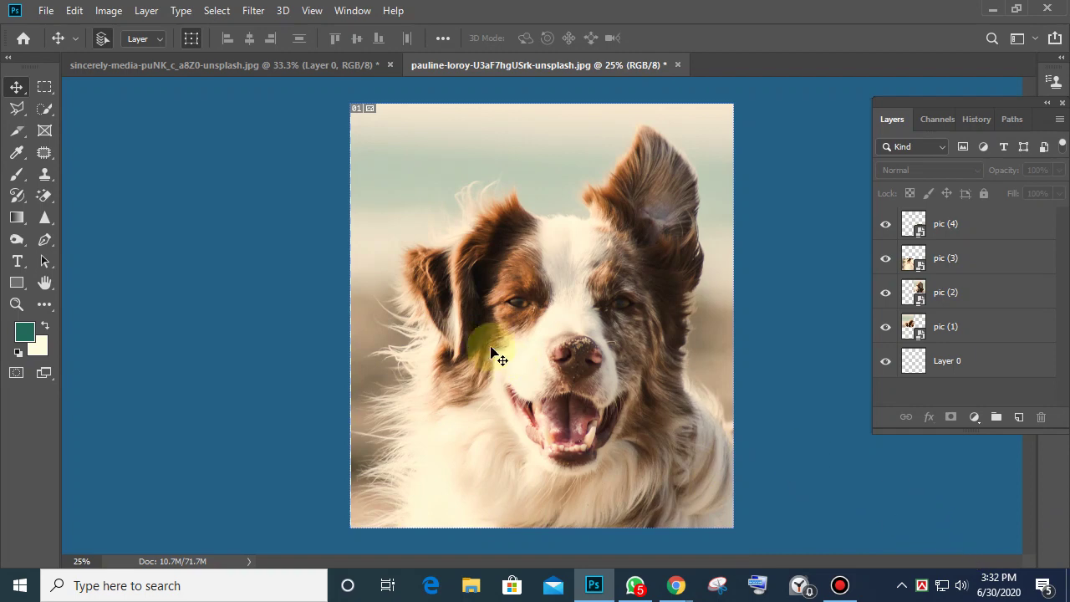
{"action": "mouse_move", "coordinate": [442, 229]}
{"action": "left_mouse_down"}
{"action": "mouse_move", "coordinate": [382, 196]}
{"action": "mouse_move", "coordinate": [414, 197]}
{"action": "mouse_move", "coordinate": [449, 246]}
{"action": "mouse_move", "coordinate": [415, 212]}
{"action": "mouse_move", "coordinate": [432, 227]}
{"action": "left_mouse_up"}
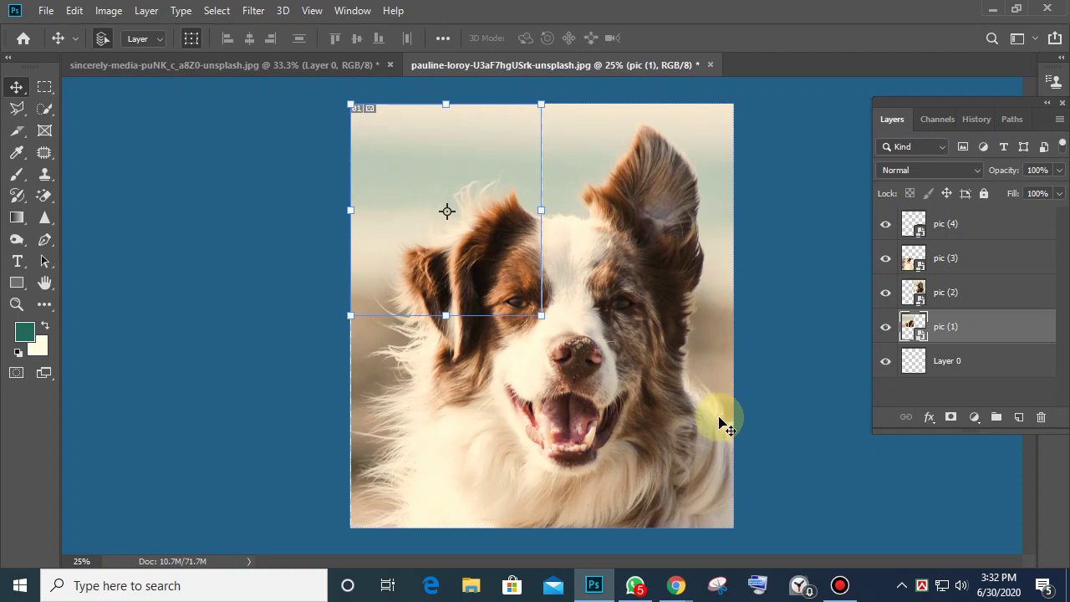
{"action": "left_click", "coordinate": [694, 364]}
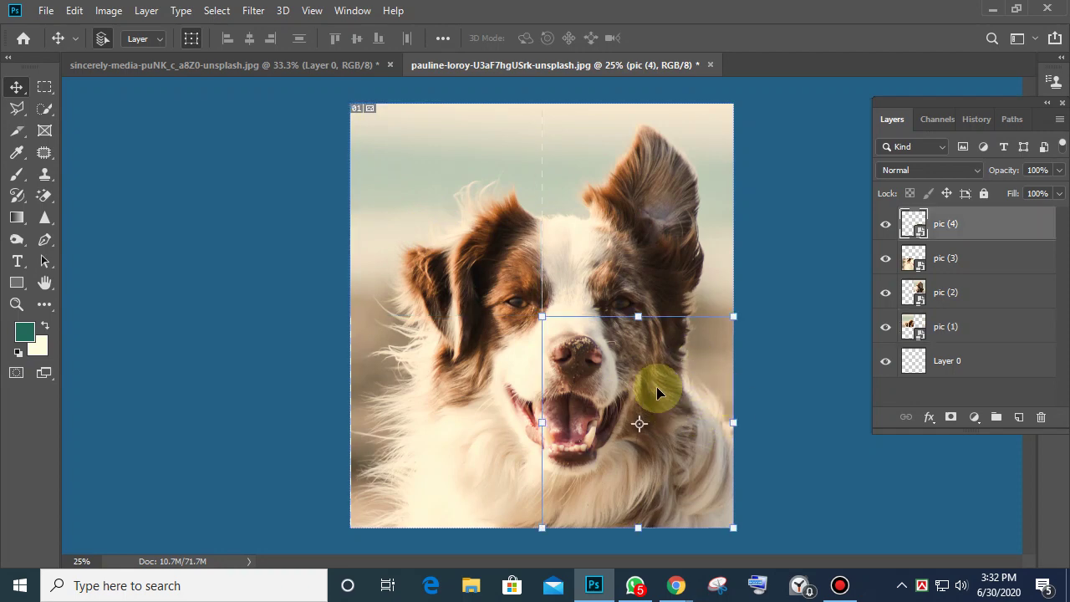
Move the four placed pieces apart so that a vertical and a horizontal gap separate them
{"action": "left_click_drag", "start_coordinate": [601, 370], "coordinate": [609, 379]}
{"action": "left_click_drag", "start_coordinate": [587, 268], "coordinate": [606, 238]}
{"action": "left_click_drag", "start_coordinate": [441, 262], "coordinate": [438, 239]}
{"action": "left_click_drag", "start_coordinate": [472, 361], "coordinate": [448, 349]}
{"action": "left_click_drag", "start_coordinate": [493, 252], "coordinate": [478, 239]}
{"action": "left_click", "coordinate": [633, 264]}
{"action": "left_click_drag", "start_coordinate": [633, 264], "coordinate": [622, 238]}
{"action": "left_click_drag", "start_coordinate": [640, 372], "coordinate": [635, 387]}
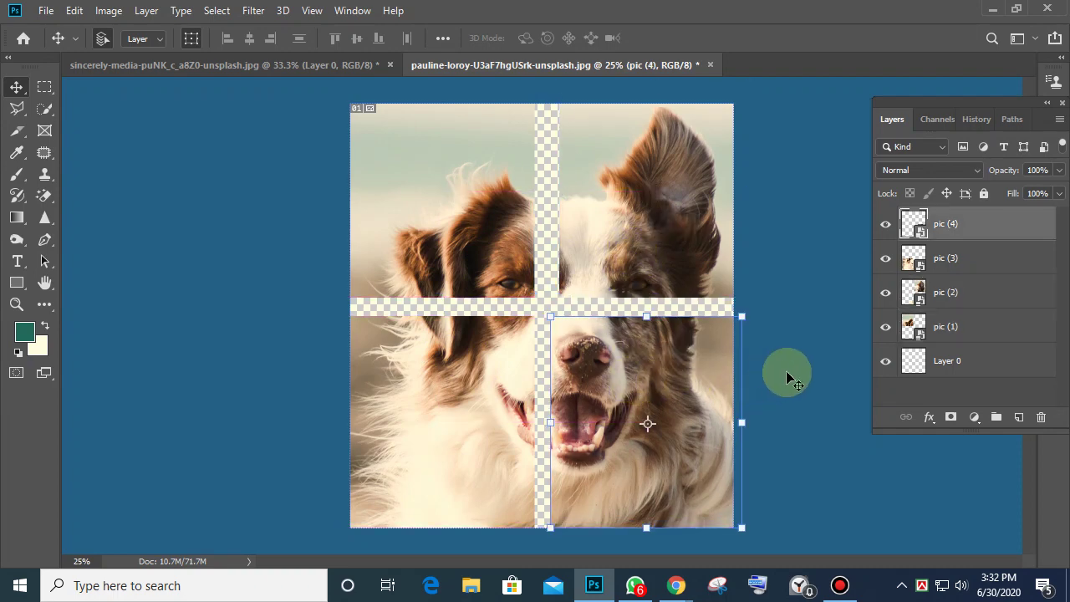
Fill Layer 0 beneath the pieces with the dark green foreground colour
{"action": "left_click", "coordinate": [804, 371]}
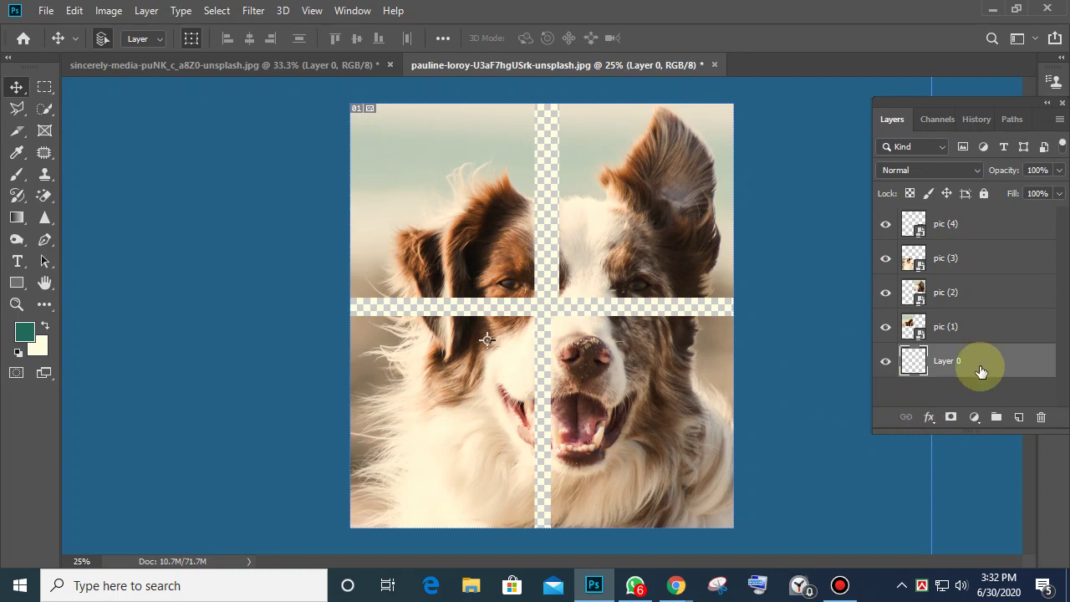
{"action": "key", "text": "ctrl+BackSpace"}
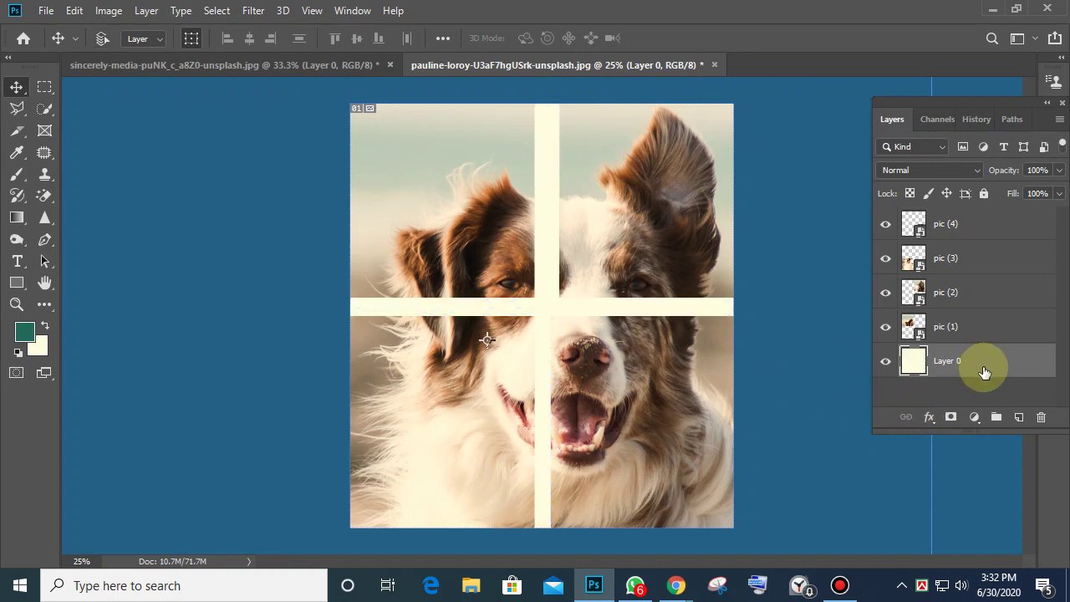
{"action": "key", "text": "alt+BackSpace"}
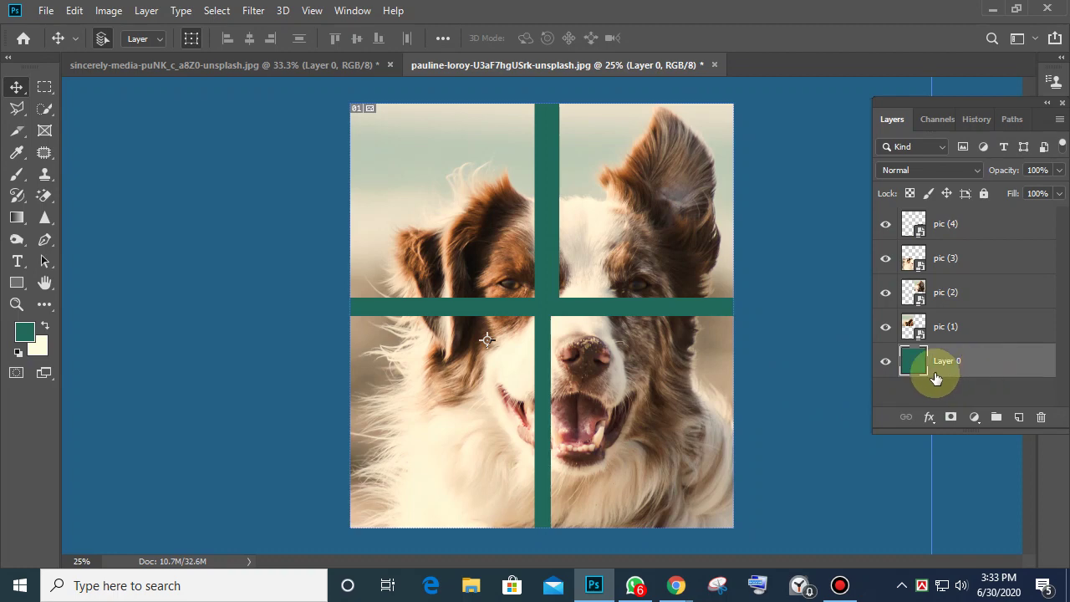
Shift the four pieces closer together to narrow and even out the green gaps between them
{"action": "left_click", "coordinate": [633, 260]}
{"action": "left_click_drag", "start_coordinate": [630, 263], "coordinate": [622, 262]}
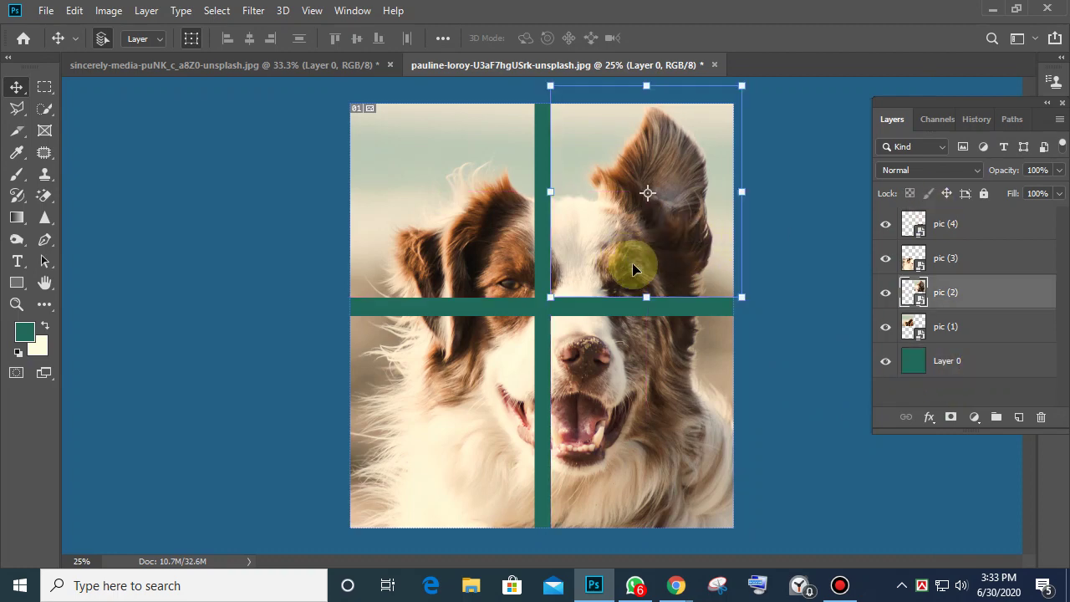
{"action": "left_click", "coordinate": [809, 328]}
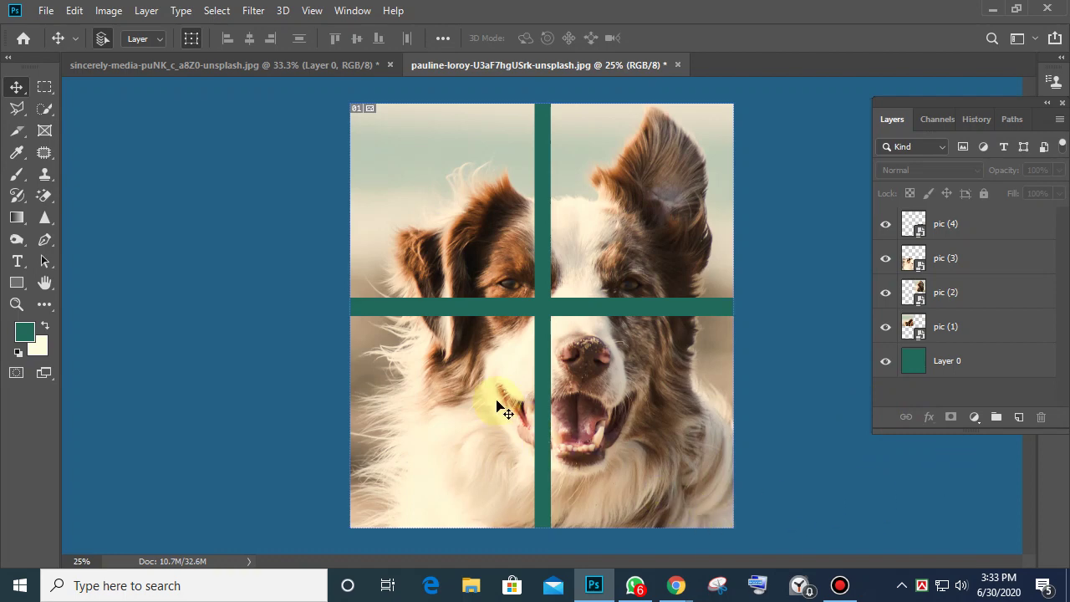
{"action": "left_click_drag", "start_coordinate": [491, 401], "coordinate": [499, 393]}
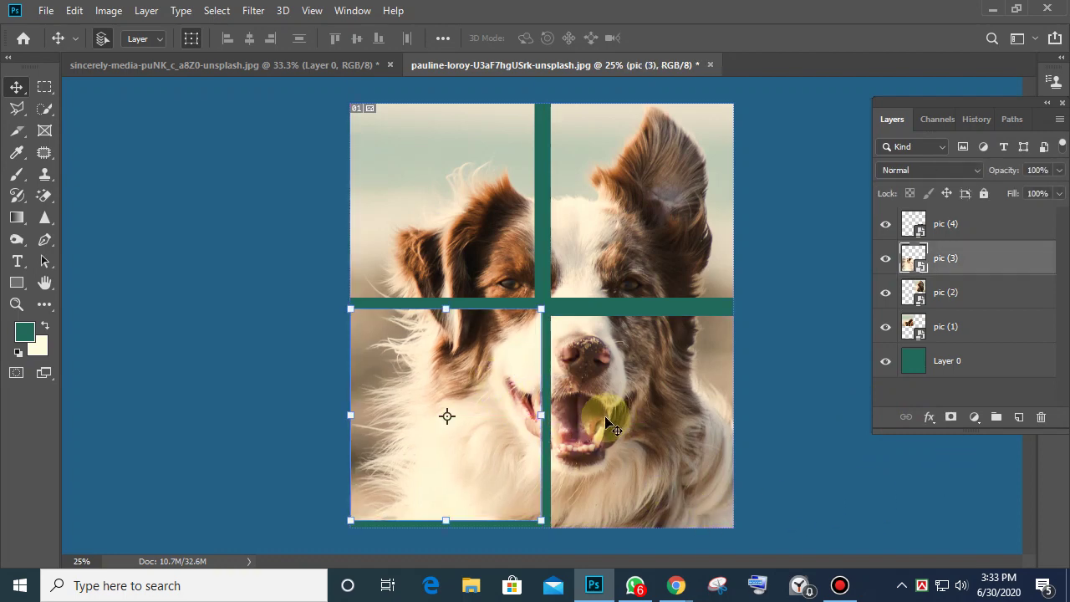
{"action": "left_click", "coordinate": [463, 280]}
{"action": "left_click_drag", "start_coordinate": [462, 280], "coordinate": [470, 273]}
{"action": "mouse_move", "coordinate": [606, 383]}
{"action": "left_mouse_down"}
{"action": "mouse_move", "coordinate": [614, 361]}
{"action": "mouse_move", "coordinate": [605, 392]}
{"action": "left_mouse_up"}
{"action": "left_click", "coordinate": [791, 401]}
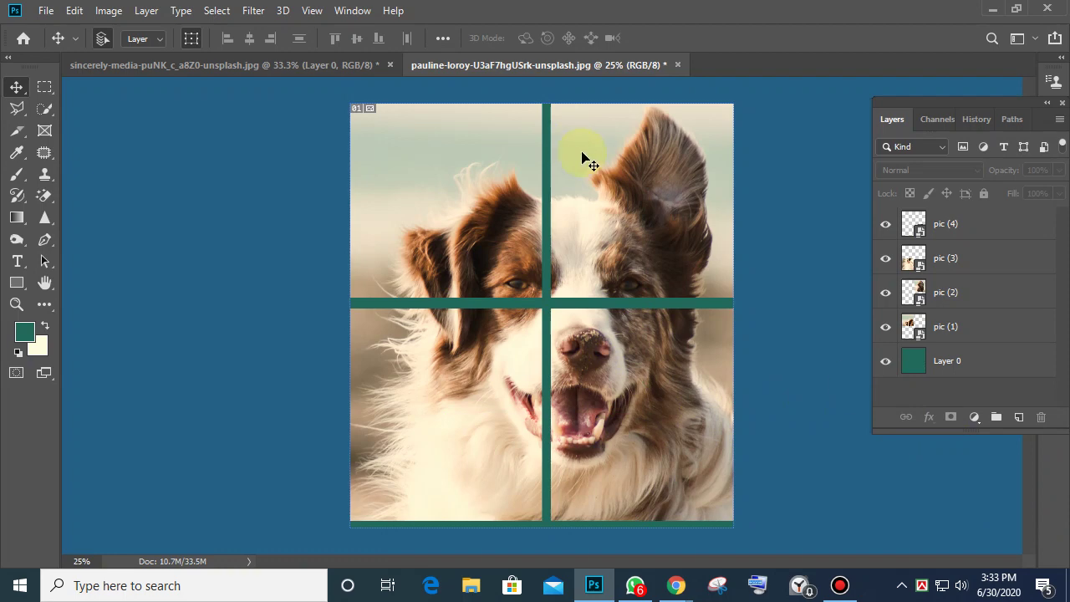
{"action": "mouse_move", "coordinate": [446, 208]}
{"action": "left_mouse_down"}
{"action": "mouse_move", "coordinate": [382, 239]}
{"action": "mouse_move", "coordinate": [559, 284]}
{"action": "mouse_move", "coordinate": [473, 259]}
{"action": "mouse_move", "coordinate": [446, 193]}
{"action": "left_mouse_up"}
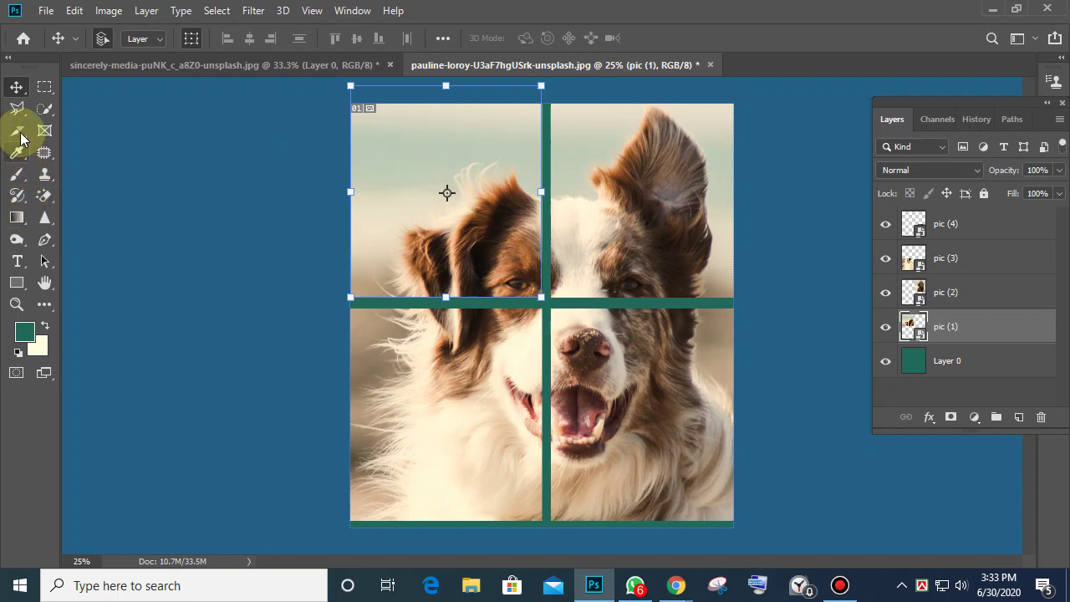
{"action": "left_click_drag", "start_coordinate": [21, 139], "coordinate": [118, 176]}
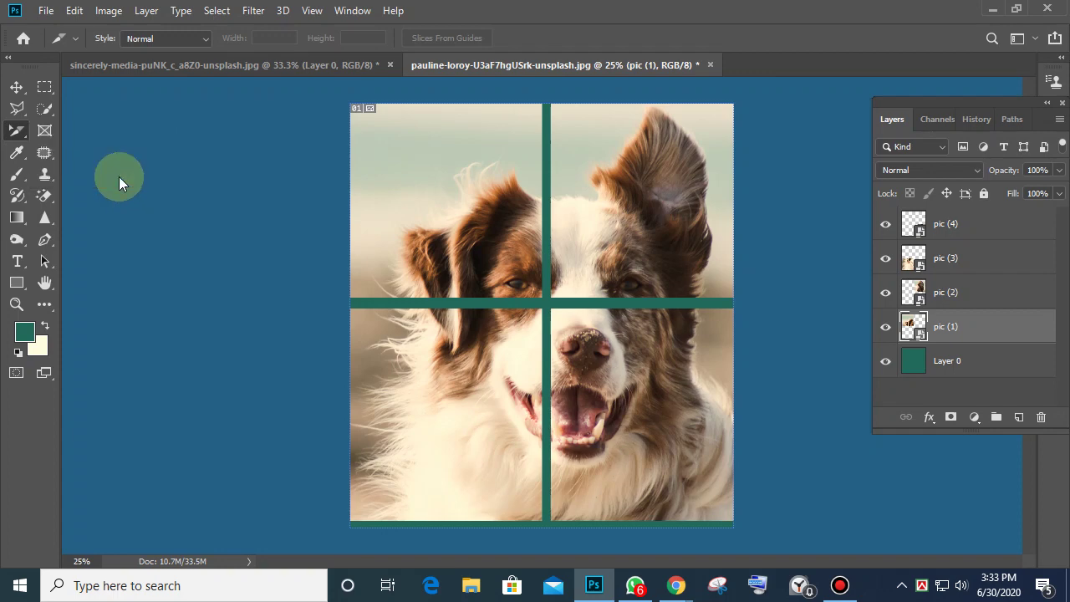
{"action": "key", "text": "shift+c"}
{"action": "left_click", "coordinate": [450, 217]}
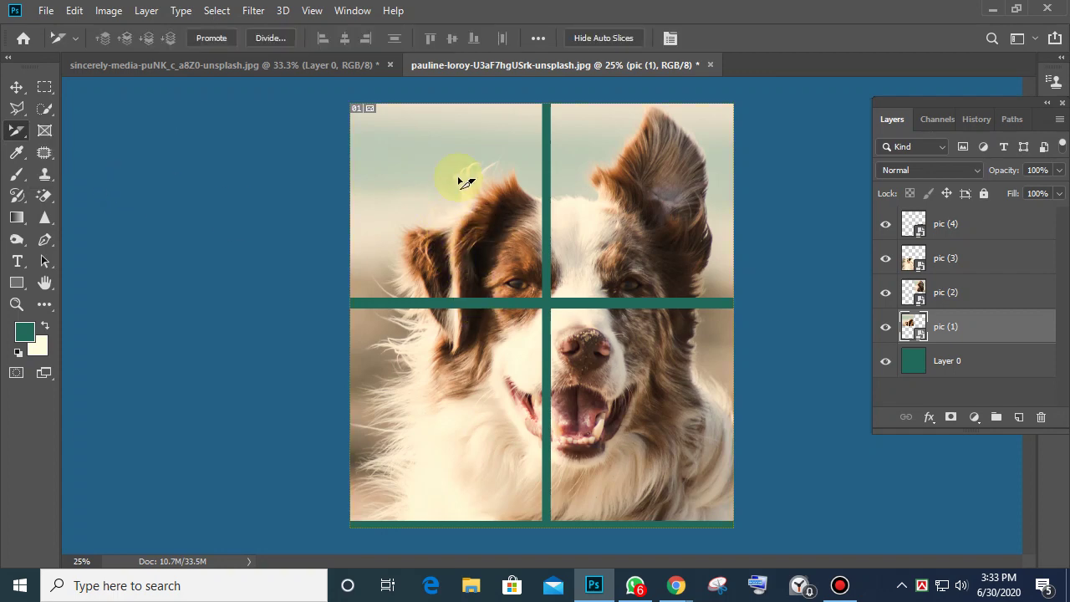
Switch to the gift-wrap photo document and draw a slice about 567 × 720 px over its upper middle area
{"action": "left_click", "coordinate": [323, 63]}
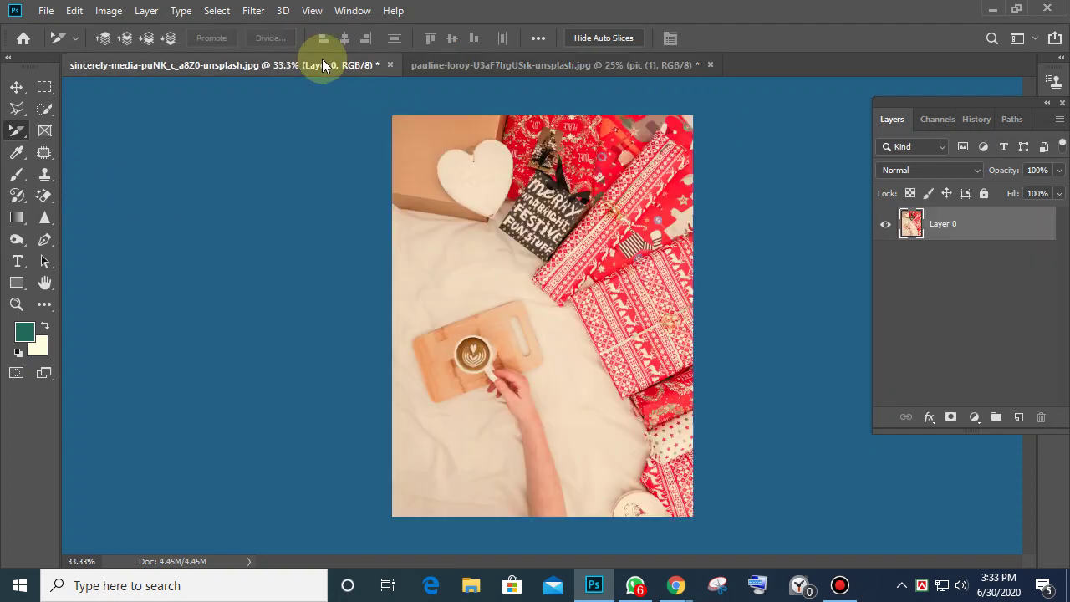
{"action": "right_click", "coordinate": [21, 136]}
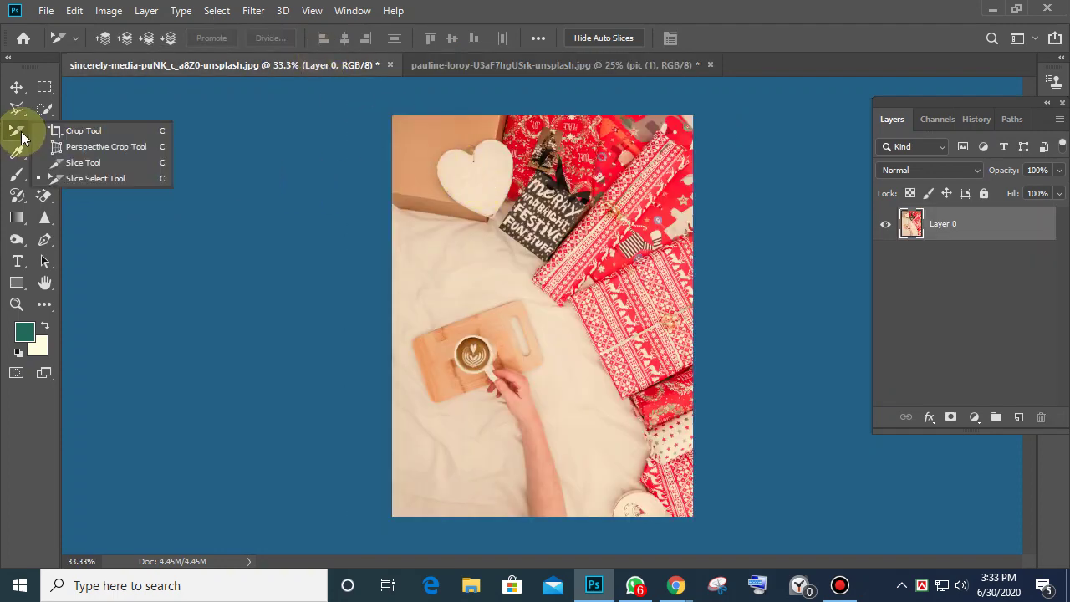
{"action": "left_click", "coordinate": [84, 162]}
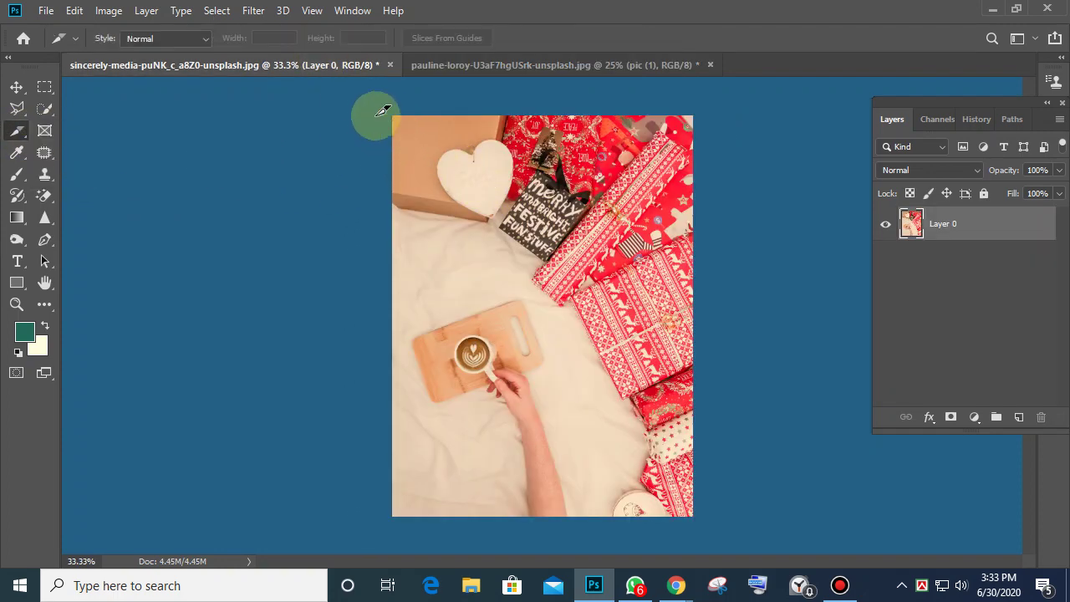
{"action": "left_click_drag", "start_coordinate": [383, 112], "coordinate": [551, 313]}
{"action": "left_click_drag", "start_coordinate": [485, 239], "coordinate": [536, 269]}
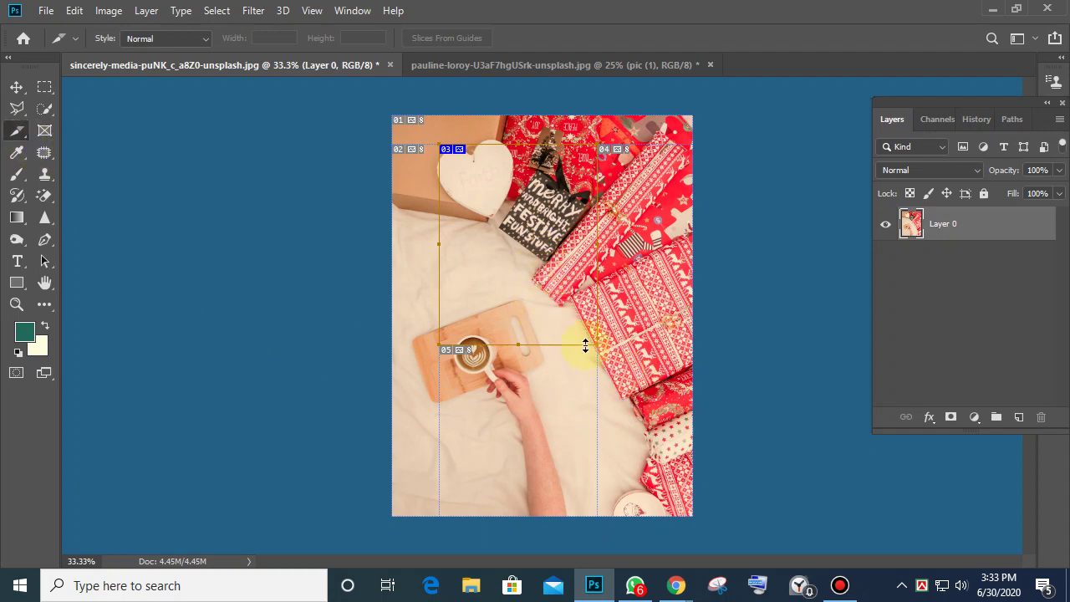
Move the drawn slice down and to the right in the gift-wrap photo, to about X 257, Y 282
{"action": "right_click", "coordinate": [21, 139]}
{"action": "left_click", "coordinate": [79, 175]}
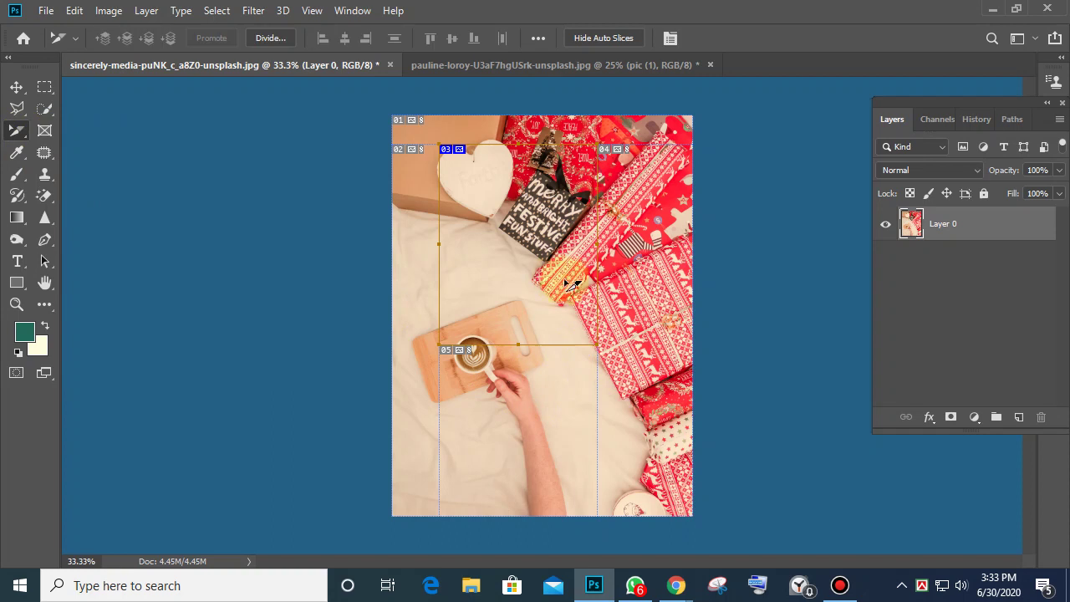
{"action": "left_click", "coordinate": [652, 415]}
{"action": "left_click", "coordinate": [634, 391]}
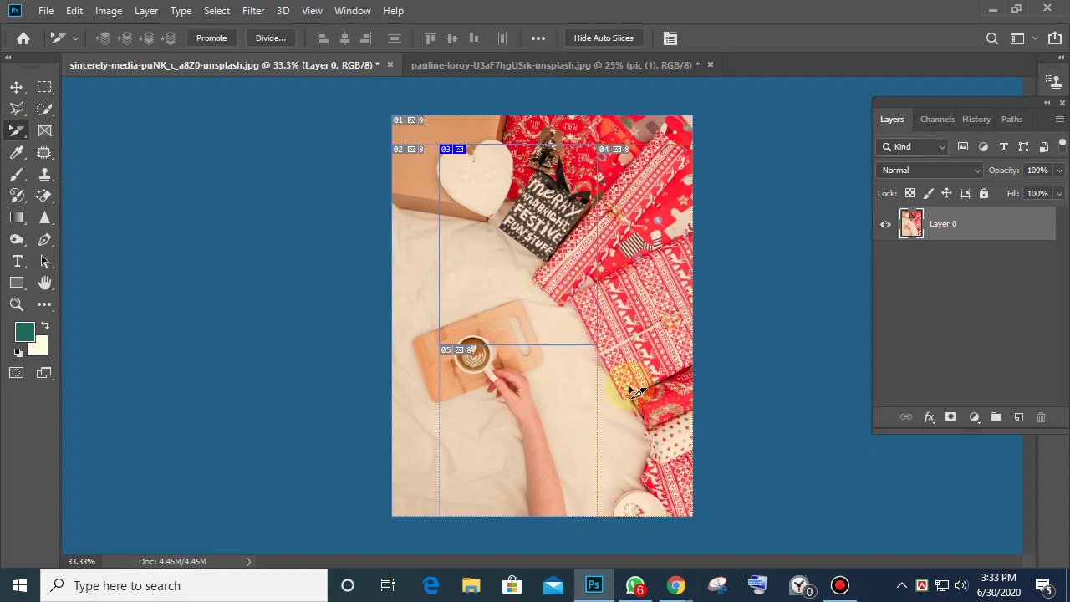
{"action": "left_click_drag", "start_coordinate": [520, 239], "coordinate": [547, 257]}
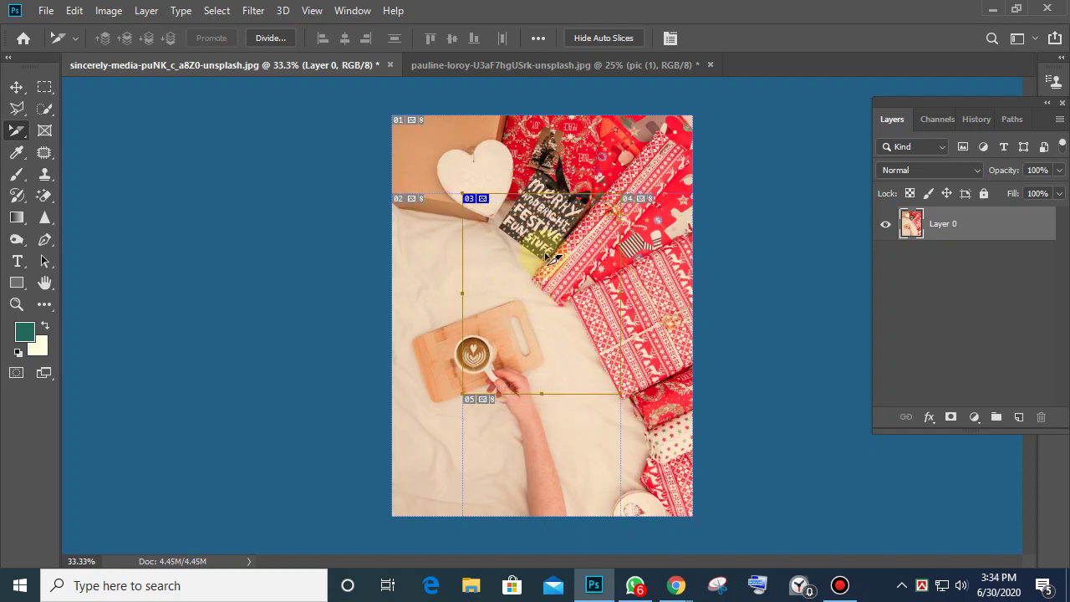
Set the user slice's width to 500 and height to 600 in its slice options
{"action": "right_click", "coordinate": [546, 260]}
{"action": "left_click", "coordinate": [521, 240]}
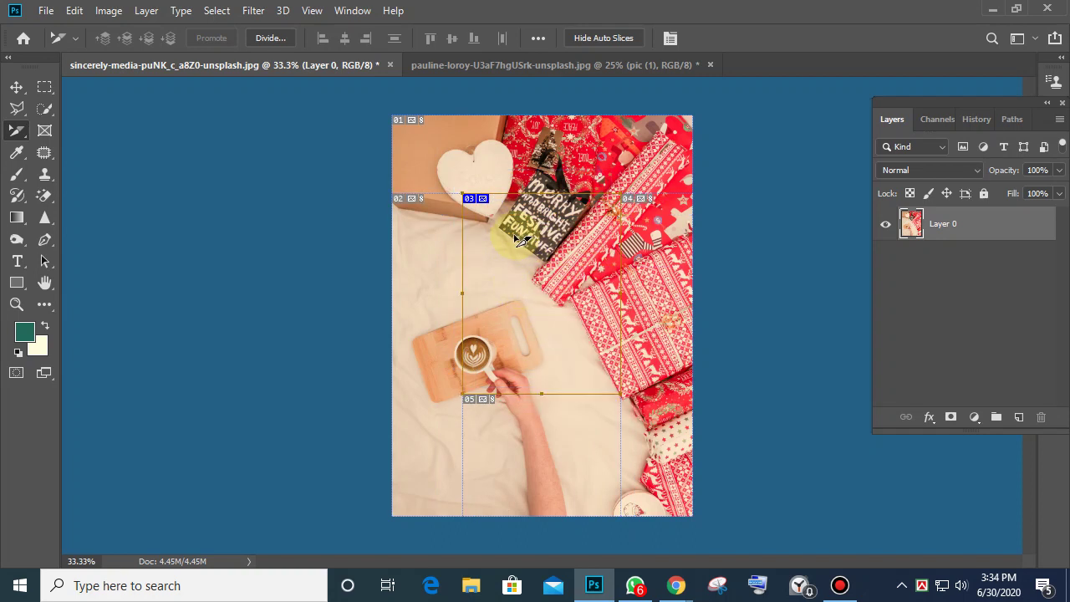
{"action": "right_click", "coordinate": [519, 240]}
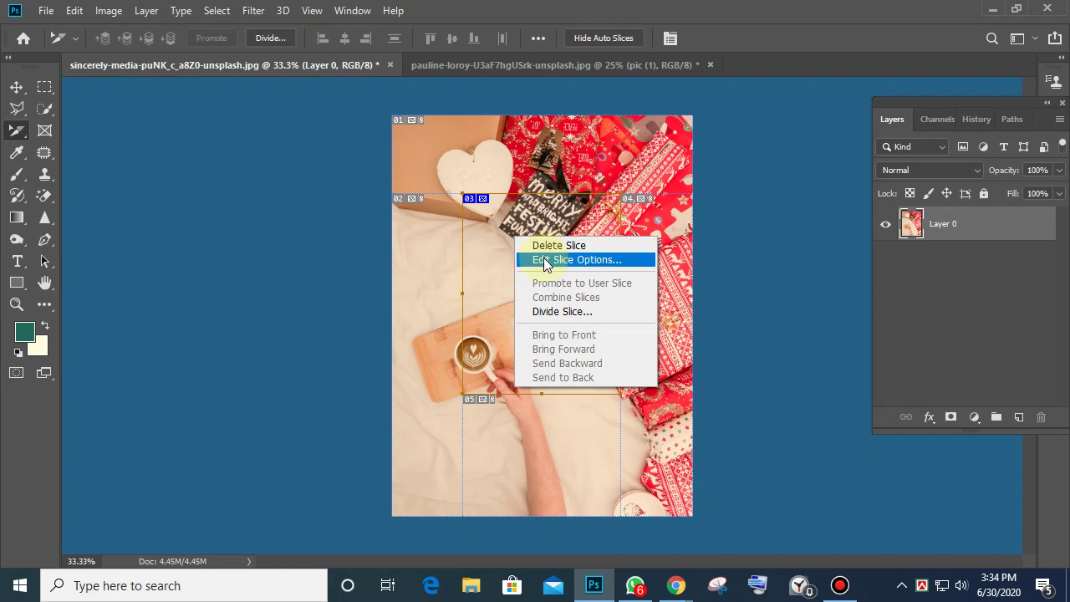
{"action": "left_click", "coordinate": [543, 259]}
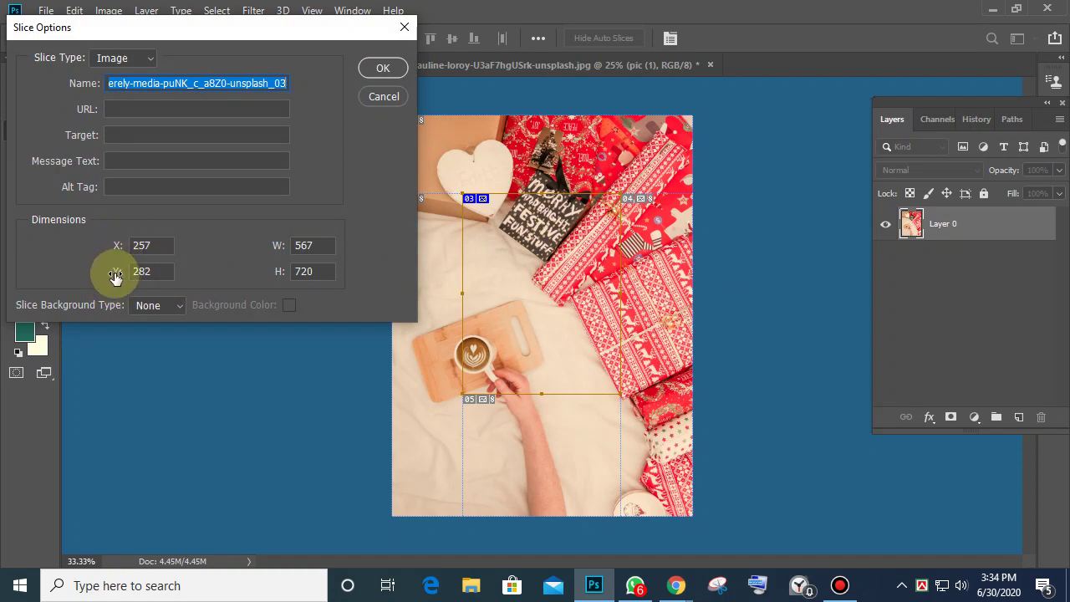
{"action": "double_click", "coordinate": [324, 248]}
{"action": "type", "text": "500"}
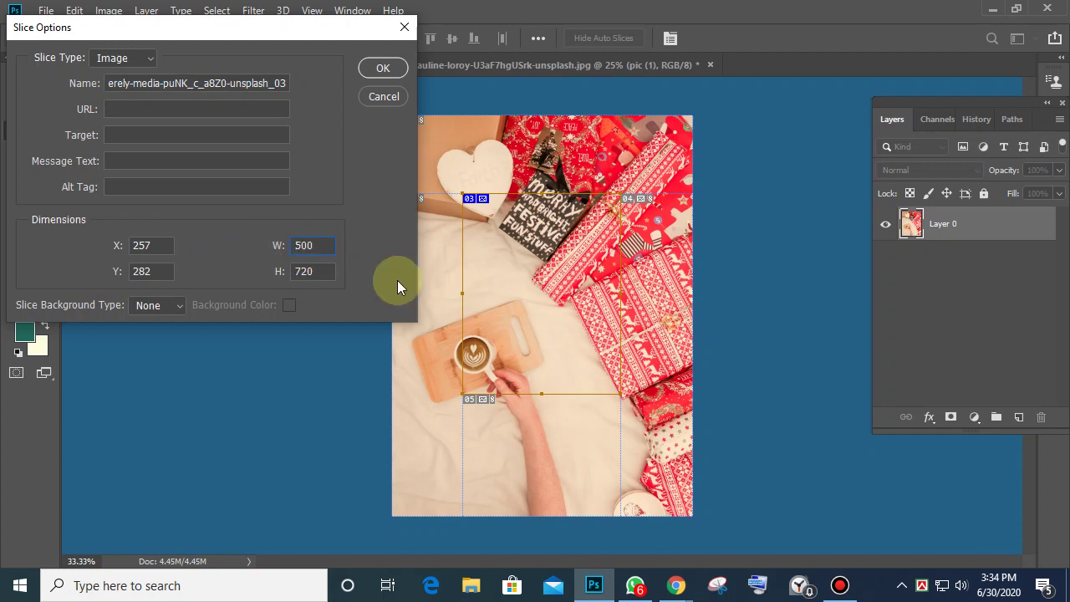
{"action": "key", "text": "Tab"}
{"action": "type", "text": "600"}
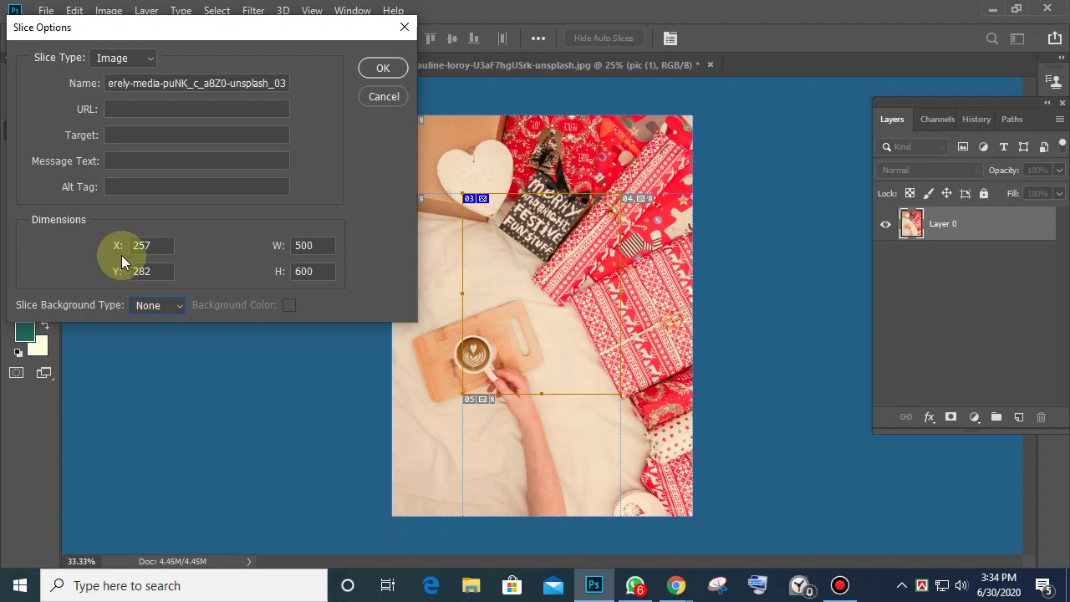
{"action": "left_click_drag", "start_coordinate": [167, 28], "coordinate": [226, 77]}
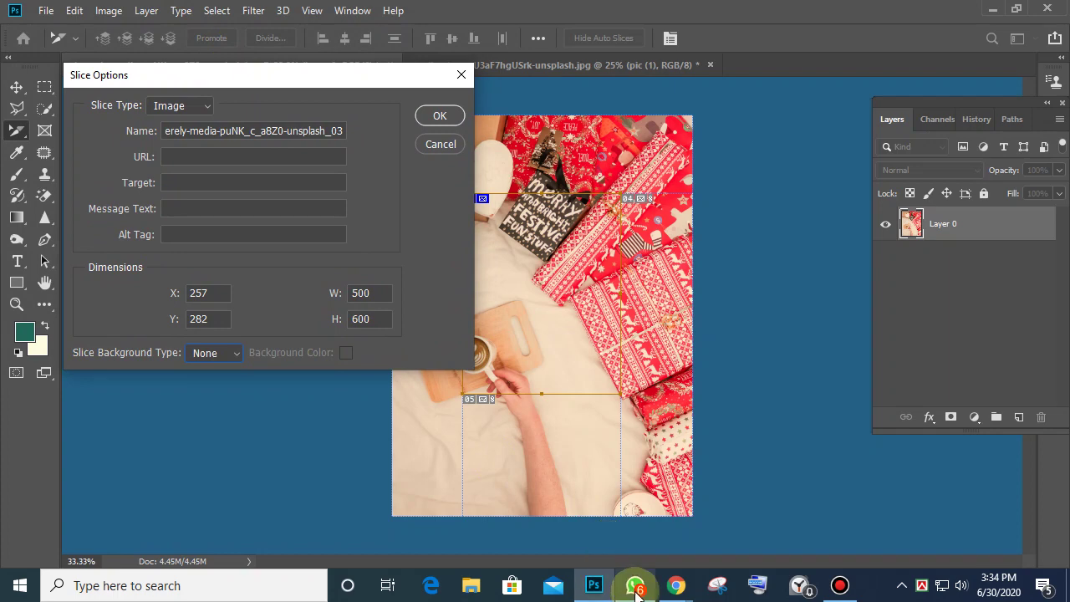
Switch to the Google Meet call and look through the participant list before returning to Photoshop
{"action": "mouse_move", "coordinate": [679, 592]}
{"action": "left_click", "coordinate": [635, 521]}
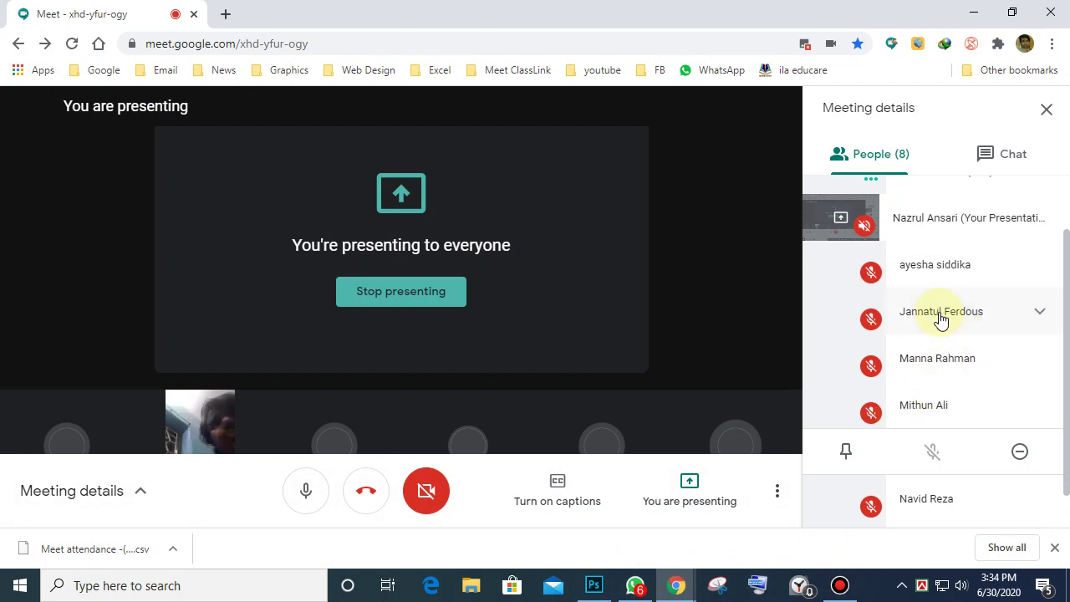
{"action": "scroll", "coordinate": [941, 322], "scroll_direction": "down", "scroll_amount": 1}
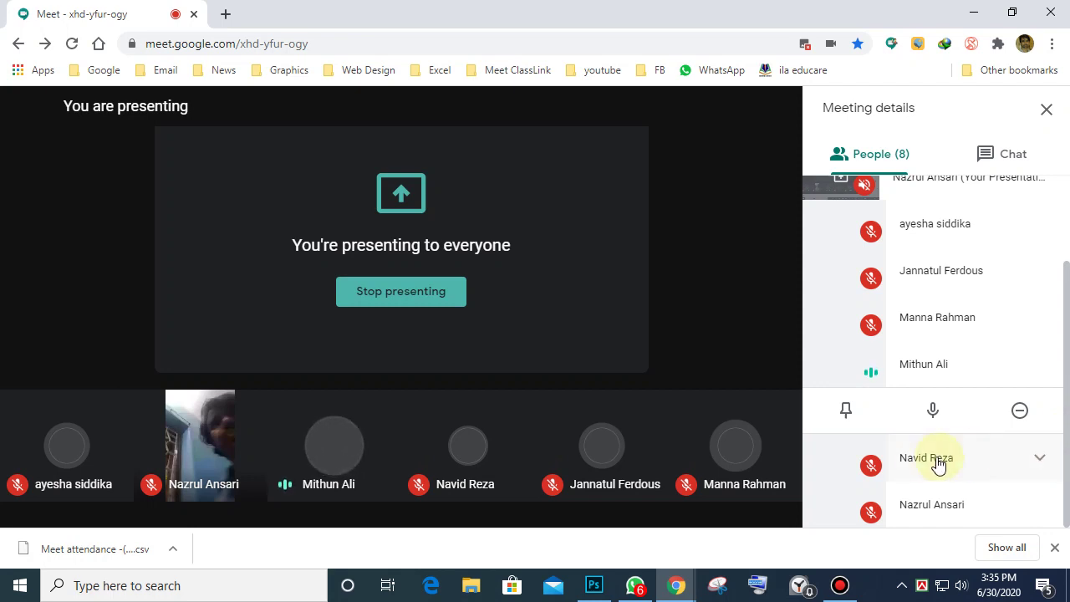
{"action": "mouse_move", "coordinate": [793, 370]}
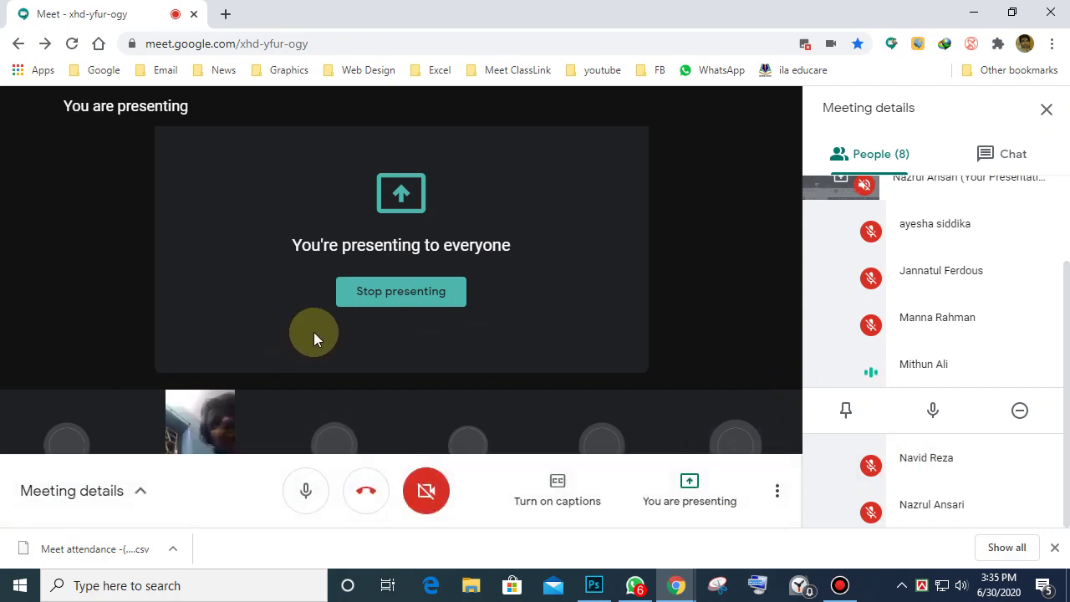
{"action": "scroll", "coordinate": [978, 306], "scroll_direction": "up", "scroll_amount": 3}
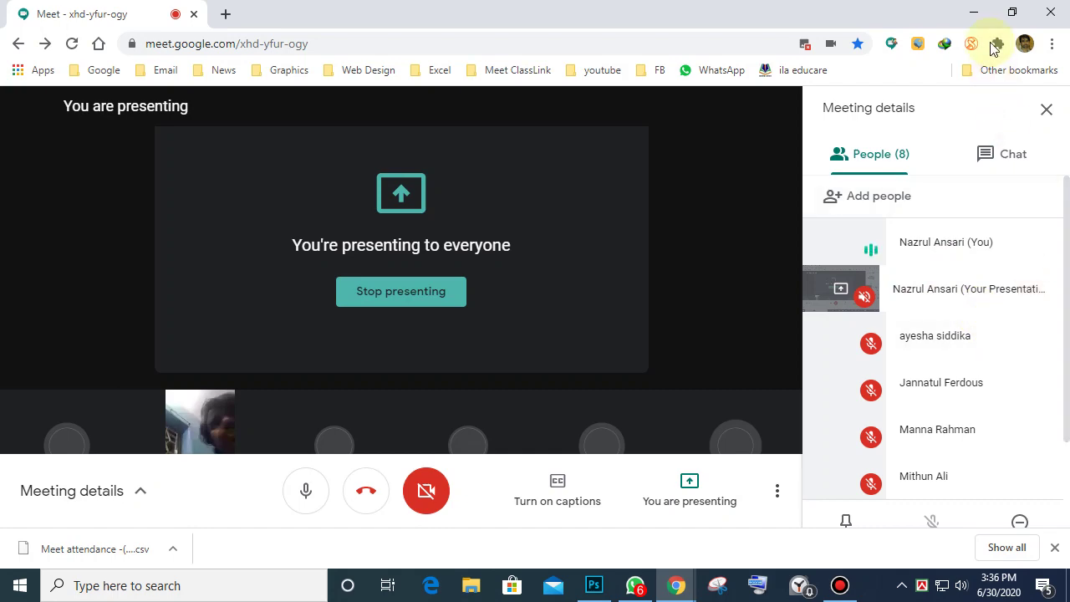
{"action": "left_click", "coordinate": [972, 12]}
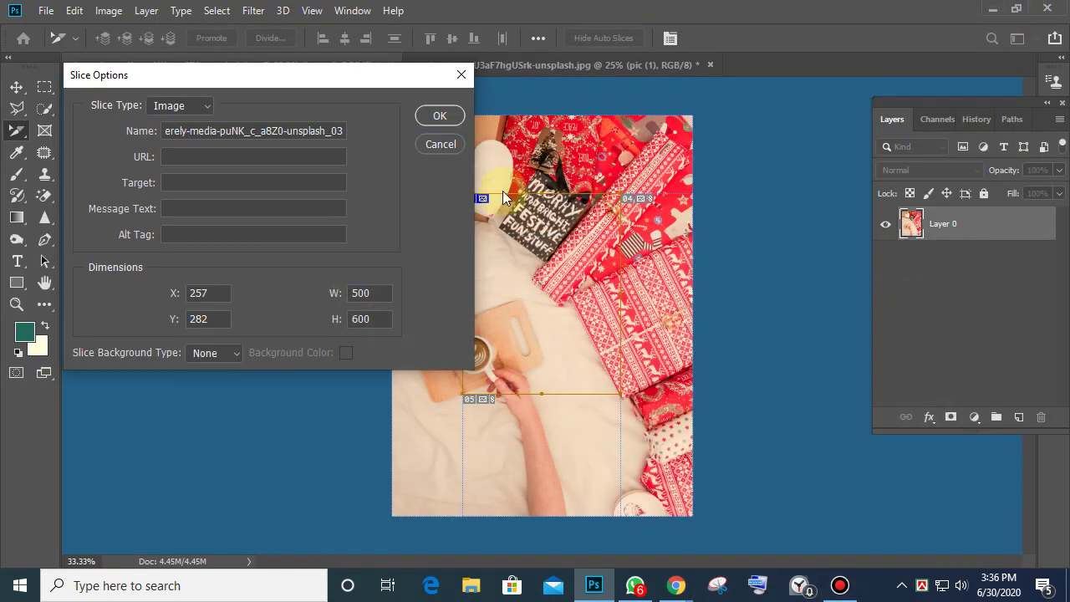
Discard the slice option changes and draw a rectangular marquee selection across the heart, black tag and upper gifts
{"action": "left_click", "coordinate": [443, 147]}
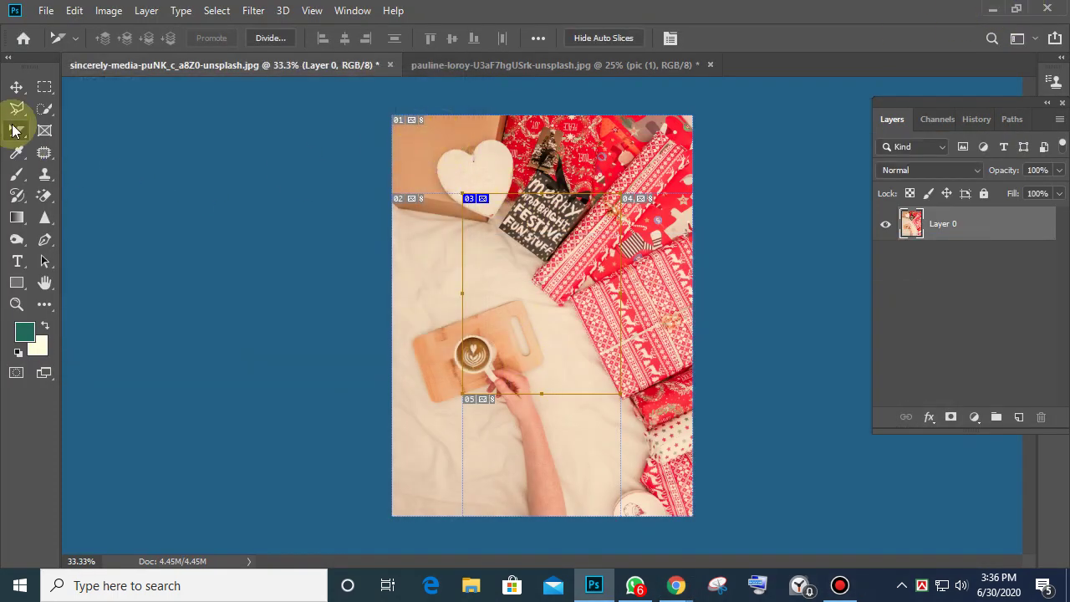
{"action": "left_click", "coordinate": [42, 87]}
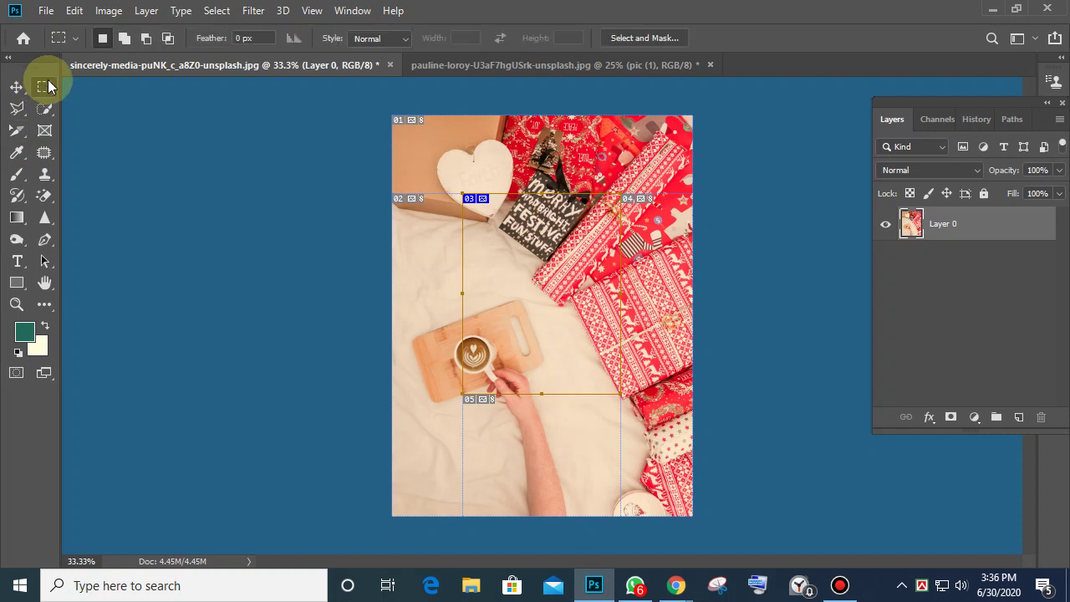
{"action": "left_click", "coordinate": [17, 87]}
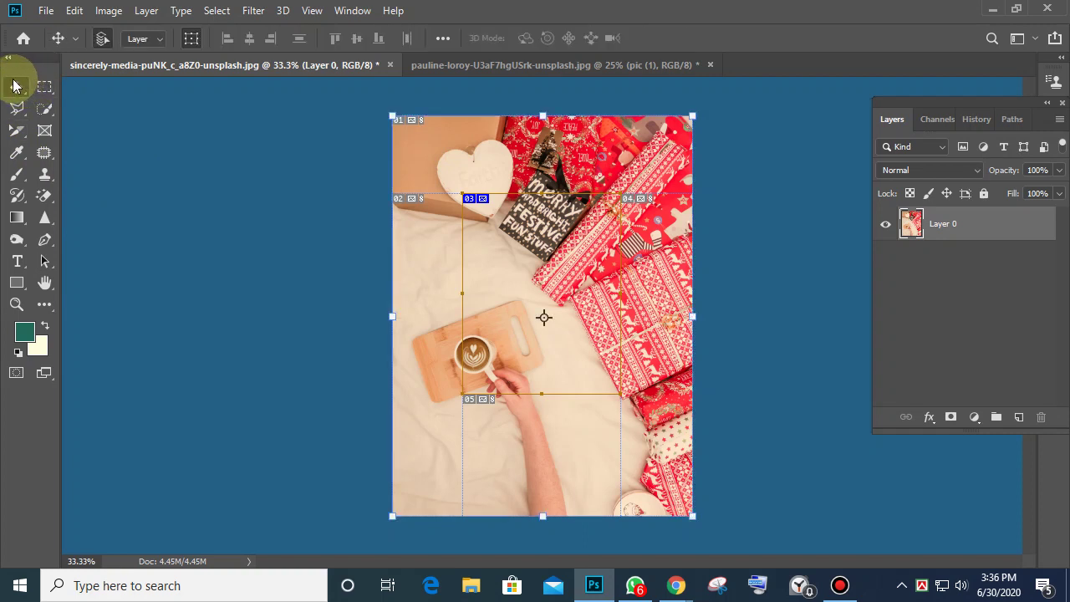
{"action": "left_click", "coordinate": [45, 88]}
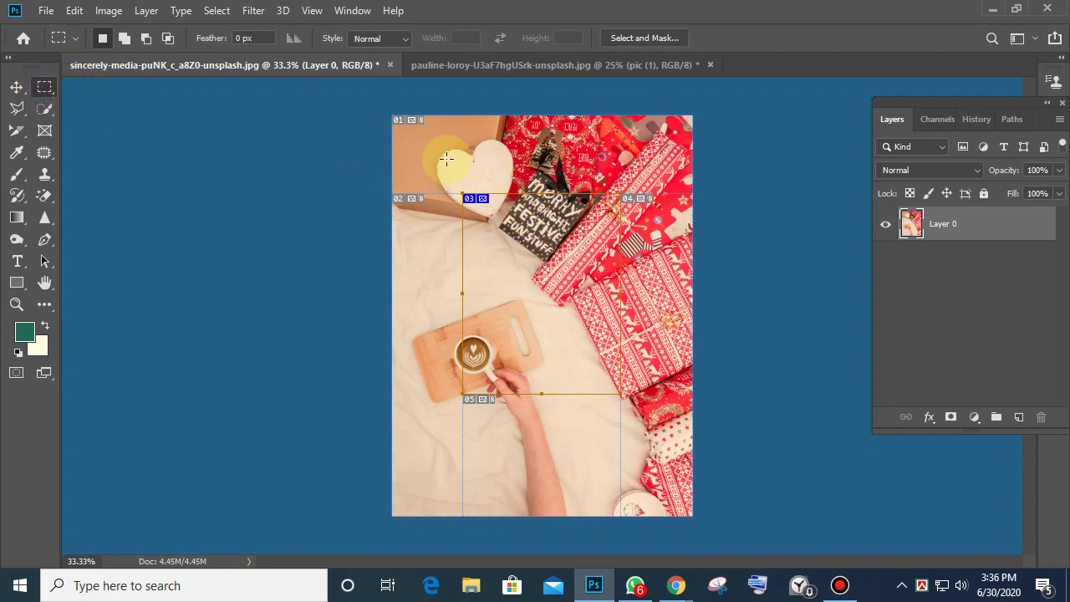
{"action": "left_click_drag", "start_coordinate": [446, 157], "coordinate": [604, 315]}
{"action": "left_click", "coordinate": [16, 87]}
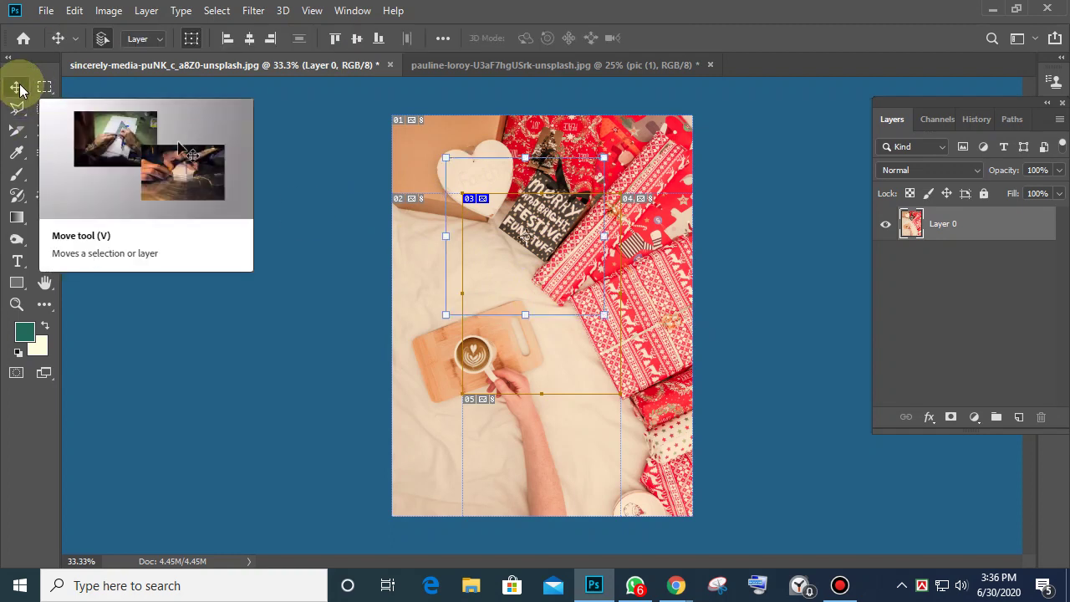
Switch to the dog photo document, shift the pic (1) piece down and right, and return it to its place
{"action": "left_click", "coordinate": [486, 65]}
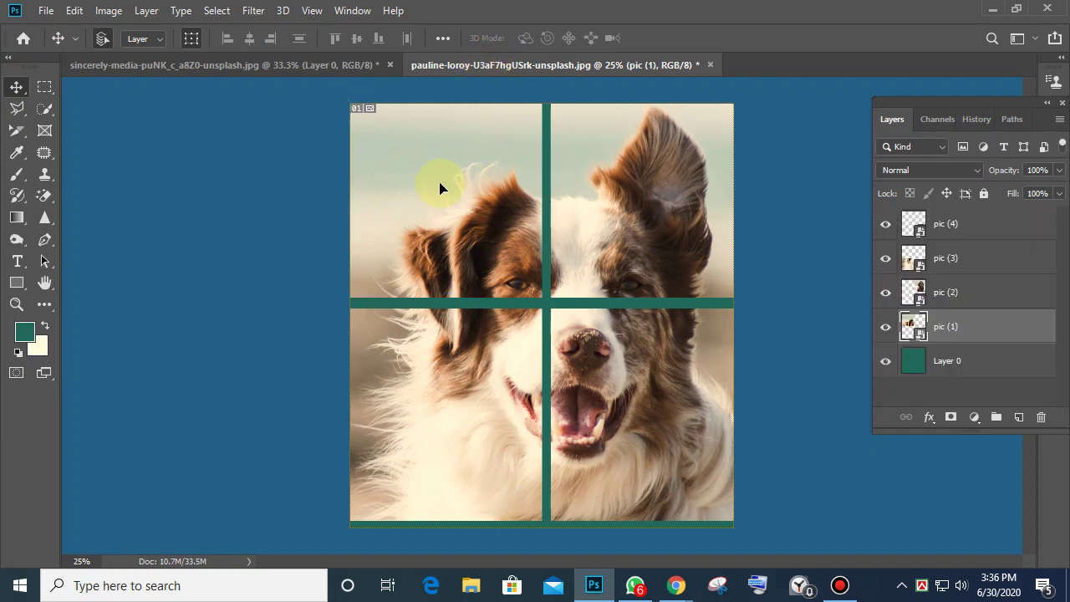
{"action": "left_click_drag", "start_coordinate": [439, 186], "coordinate": [461, 213]}
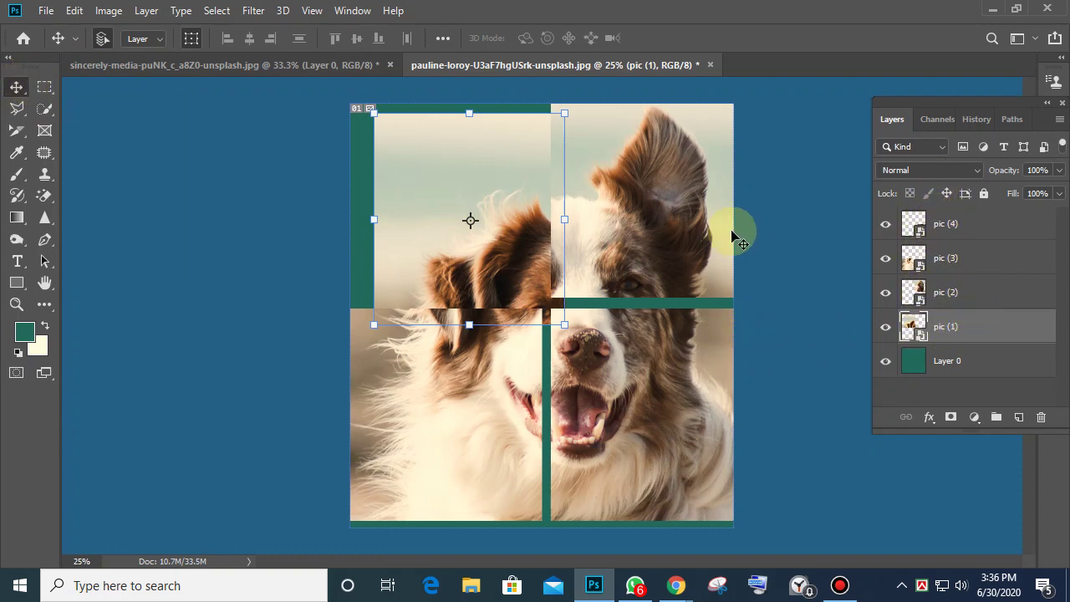
{"action": "left_click_drag", "start_coordinate": [721, 225], "coordinate": [693, 199]}
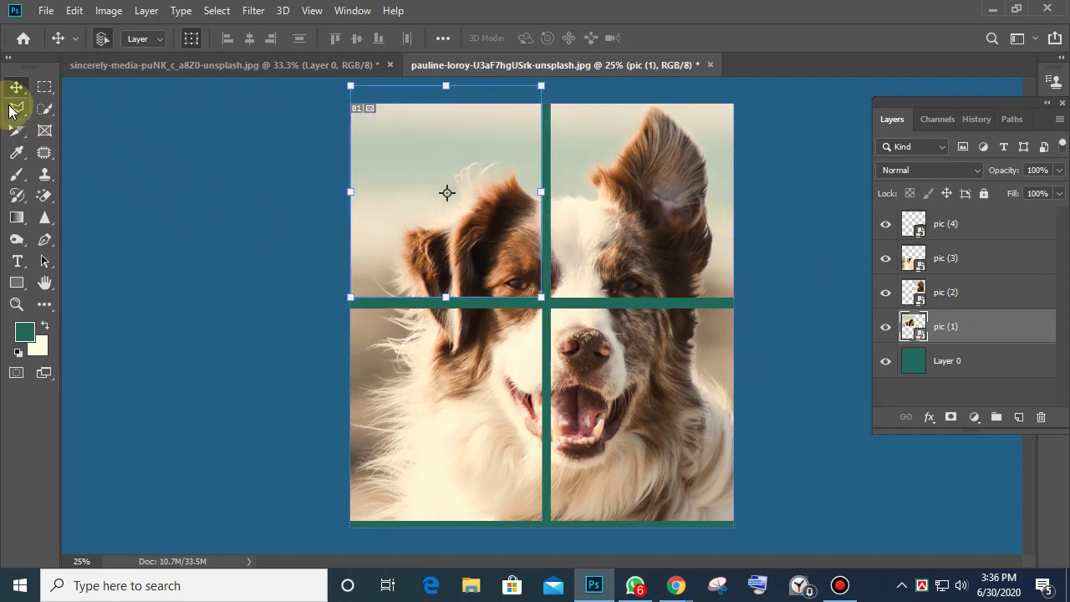
Activate the Lasso tool, return to the gift-wrap photo document and clear its marquee selection
{"action": "left_click", "coordinate": [17, 109]}
{"action": "left_click", "coordinate": [84, 105]}
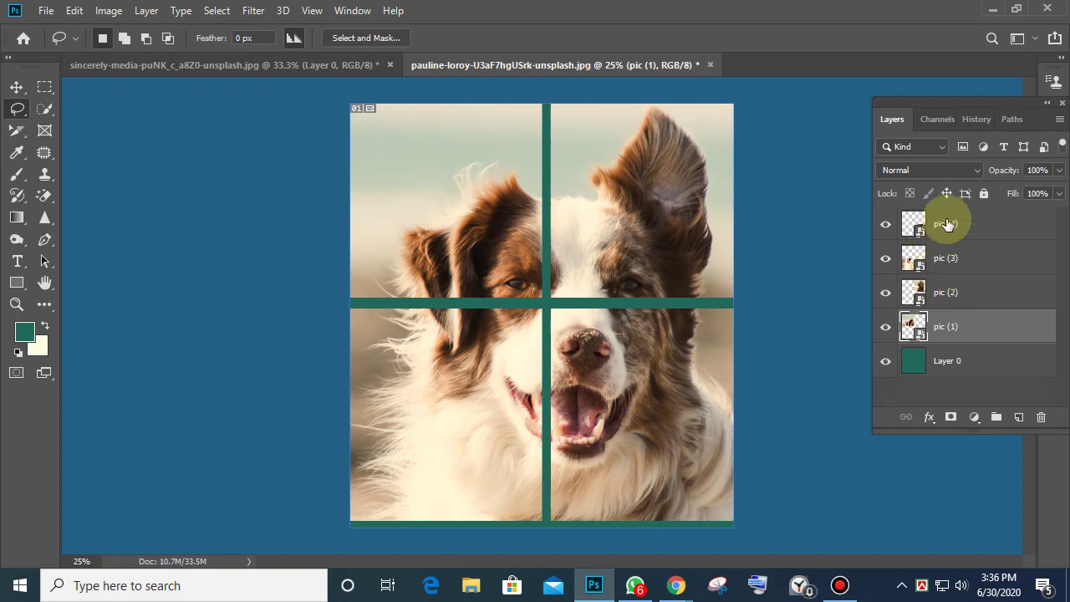
{"action": "left_click", "coordinate": [293, 60]}
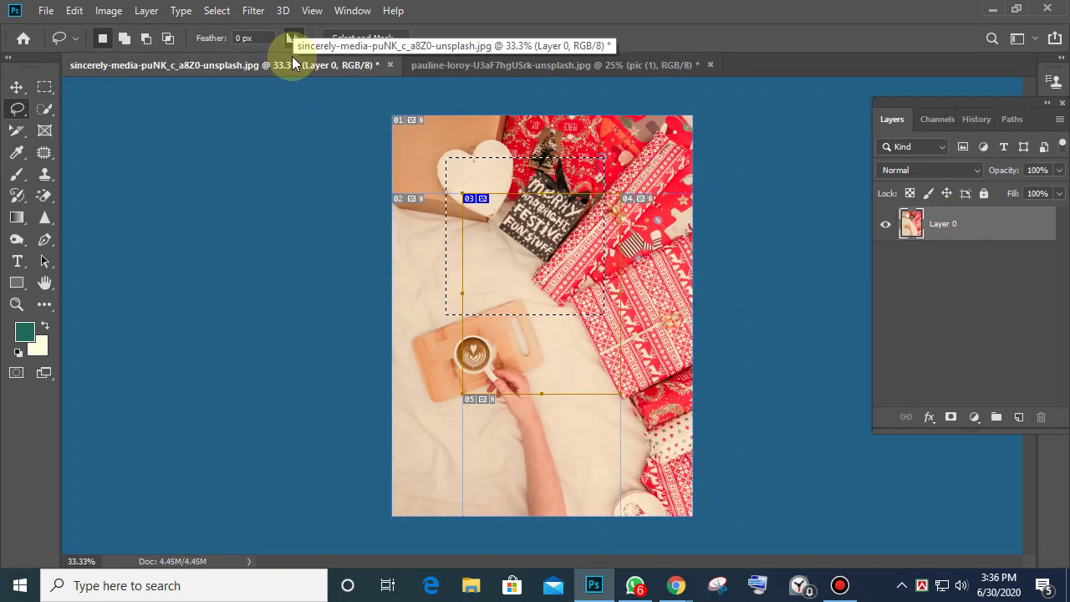
{"action": "left_click", "coordinate": [691, 271]}
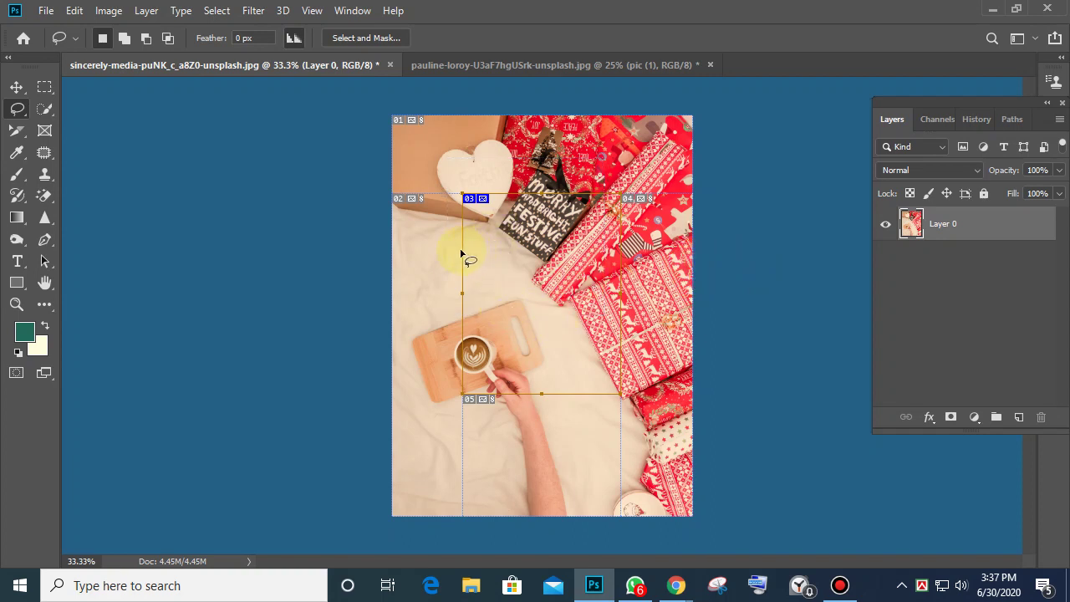
Delete the user slice from the middle of the gift-wrap photo
{"action": "left_click", "coordinate": [17, 131]}
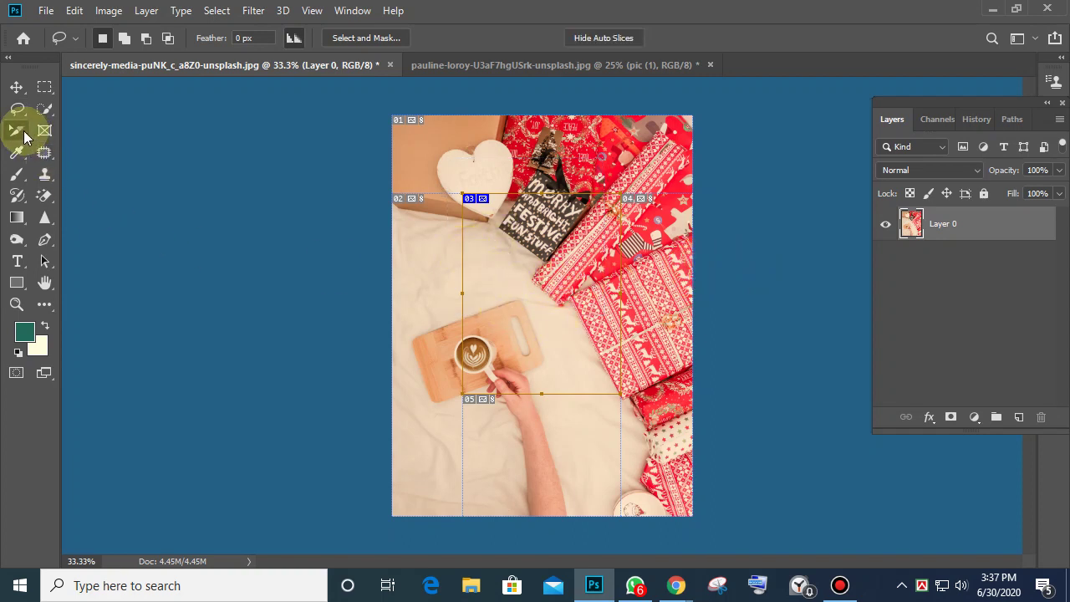
{"action": "left_click", "coordinate": [496, 239]}
{"action": "right_click", "coordinate": [491, 235]}
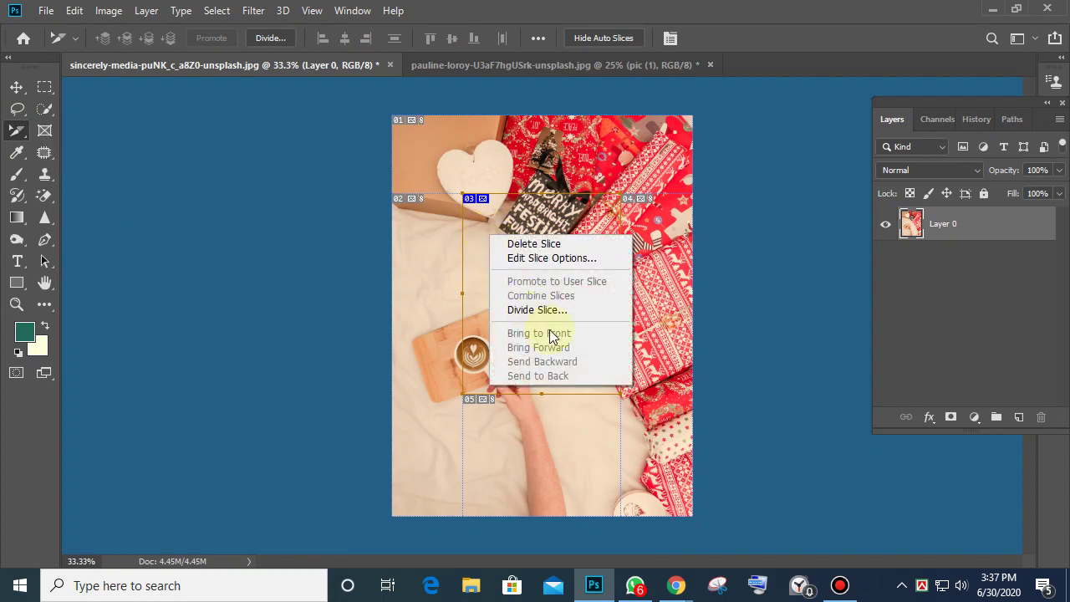
{"action": "left_click", "coordinate": [533, 243]}
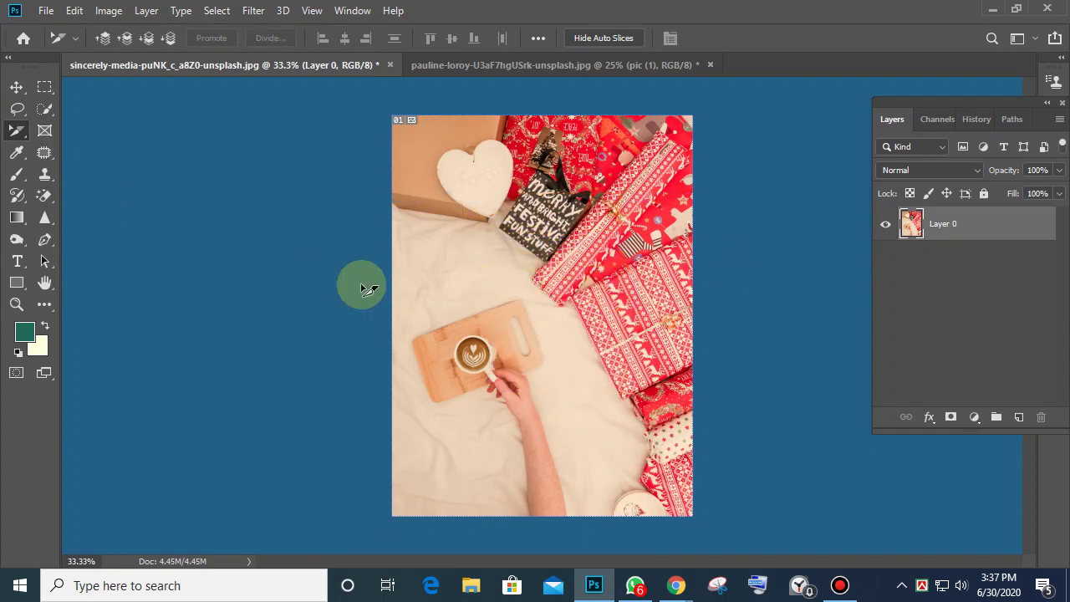
Scale Layer 0 down proportionally to about 44.43% and move it to the upper middle of the canvas
{"action": "left_click", "coordinate": [18, 109]}
{"action": "left_click", "coordinate": [16, 89]}
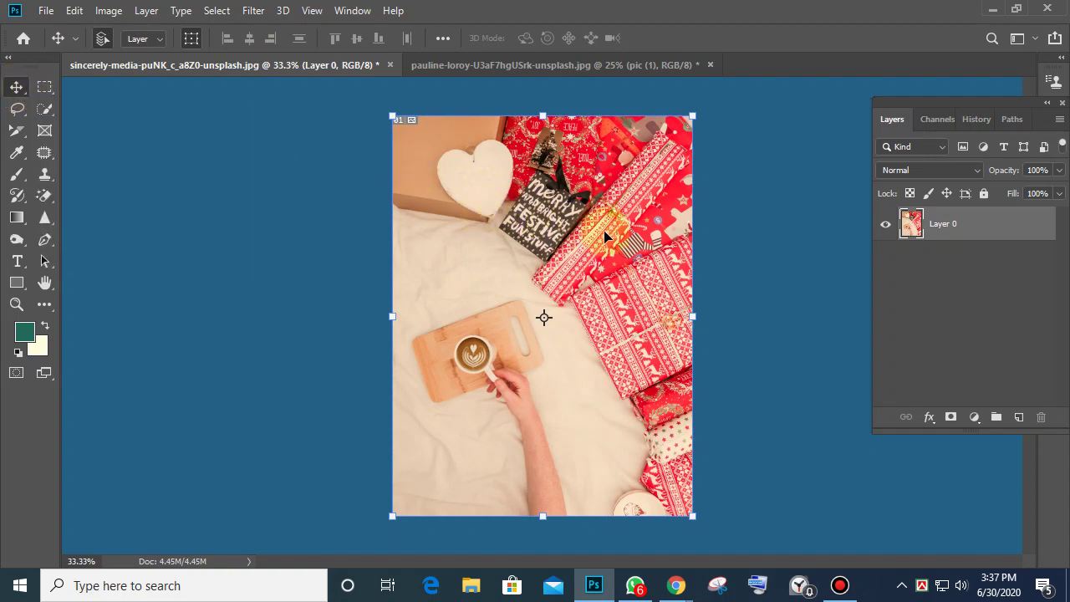
{"action": "left_click_drag", "start_coordinate": [393, 116], "coordinate": [555, 341]}
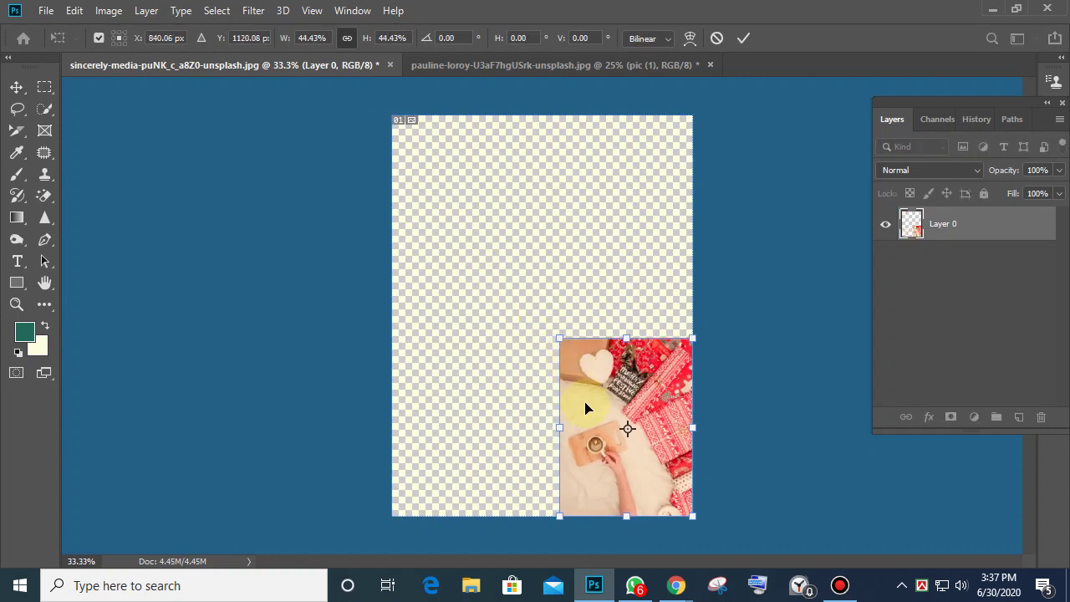
{"action": "left_click_drag", "start_coordinate": [598, 412], "coordinate": [504, 265]}
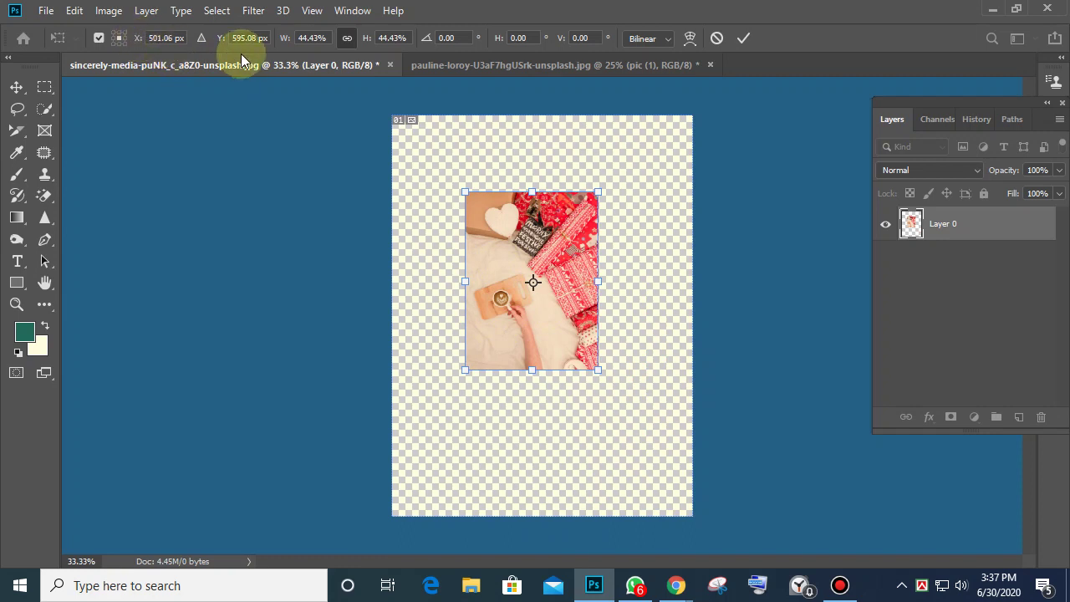
Place the transform reference point on the image's top-left corner and snap the image to the canvas's top-left corner
{"action": "left_click_drag", "start_coordinate": [521, 269], "coordinate": [466, 194]}
{"action": "left_click_drag", "start_coordinate": [544, 288], "coordinate": [471, 222]}
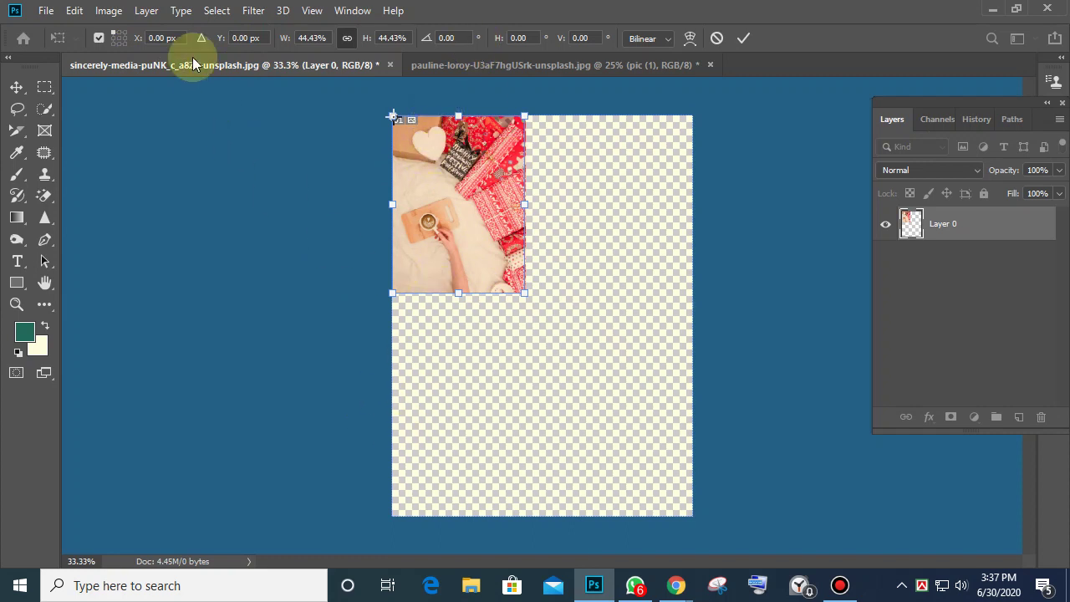
Set the transformed image's position to X 100 px and Y 200 px
{"action": "left_click", "coordinate": [167, 38]}
{"action": "type", "text": "100"}
{"action": "key", "text": "Return"}
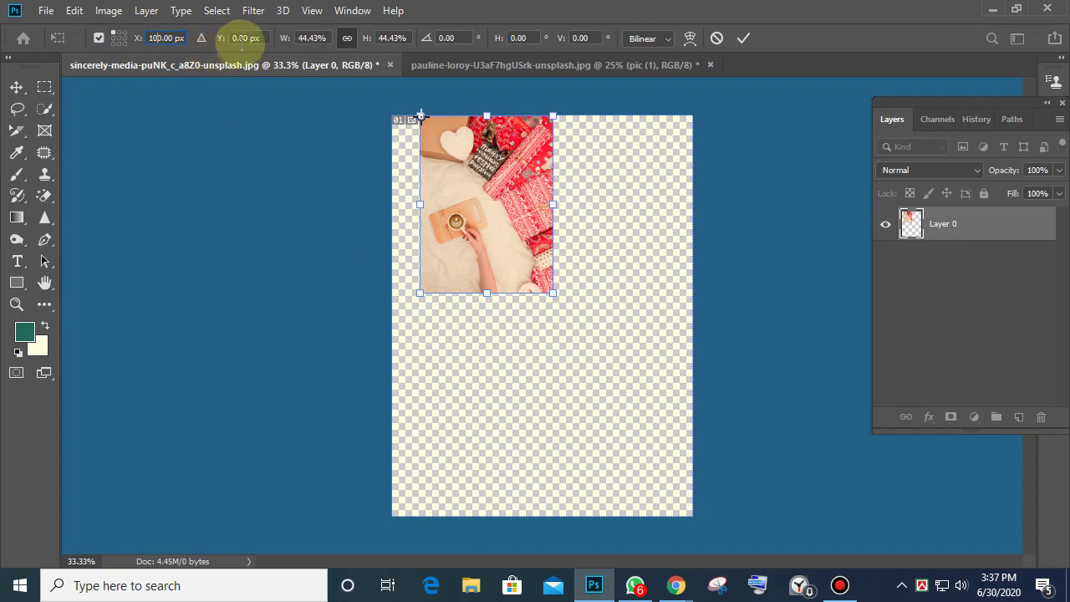
{"action": "double_click", "coordinate": [239, 38]}
{"action": "type", "text": "20"}
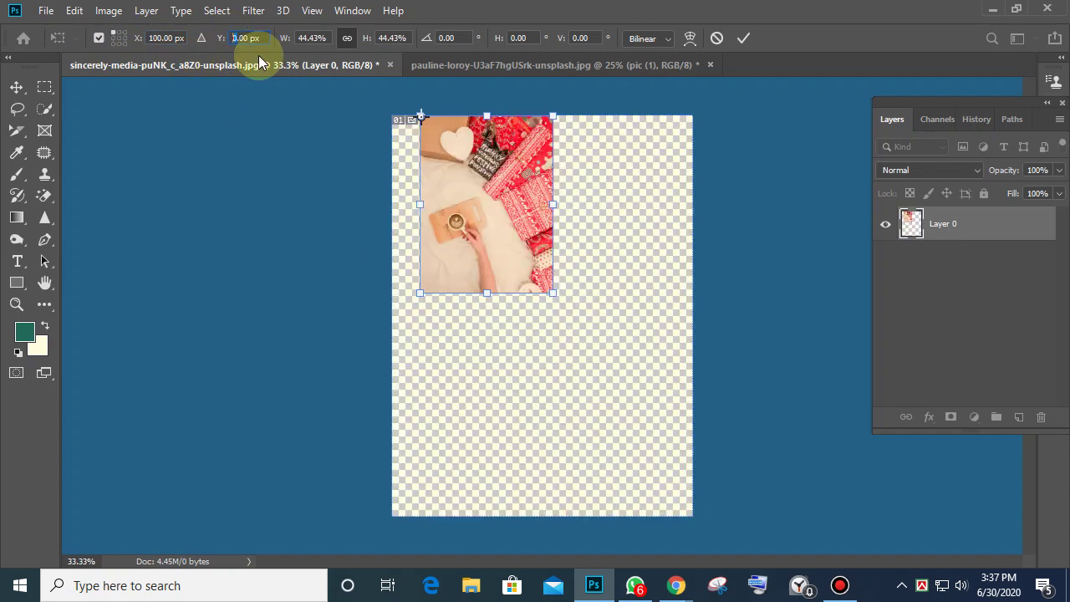
{"action": "key", "text": "Return"}
{"action": "type", "text": "200"}
{"action": "key", "text": "Return"}
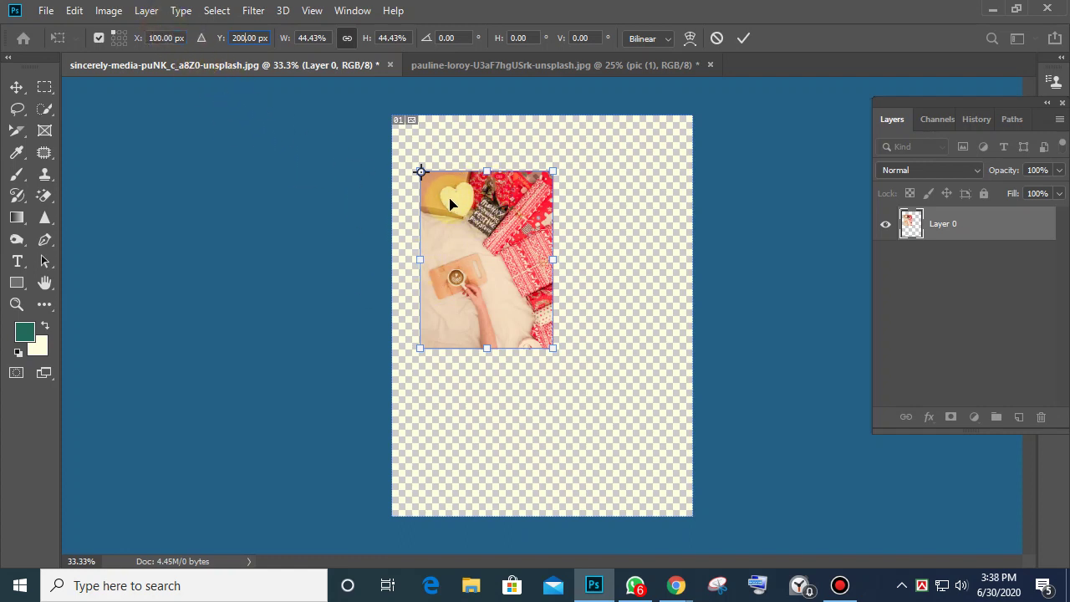
Move the reference point to the image's bottom-right corner and reposition the image to about X 774 px, Y 871 px
{"action": "left_click_drag", "start_coordinate": [502, 250], "coordinate": [565, 318]}
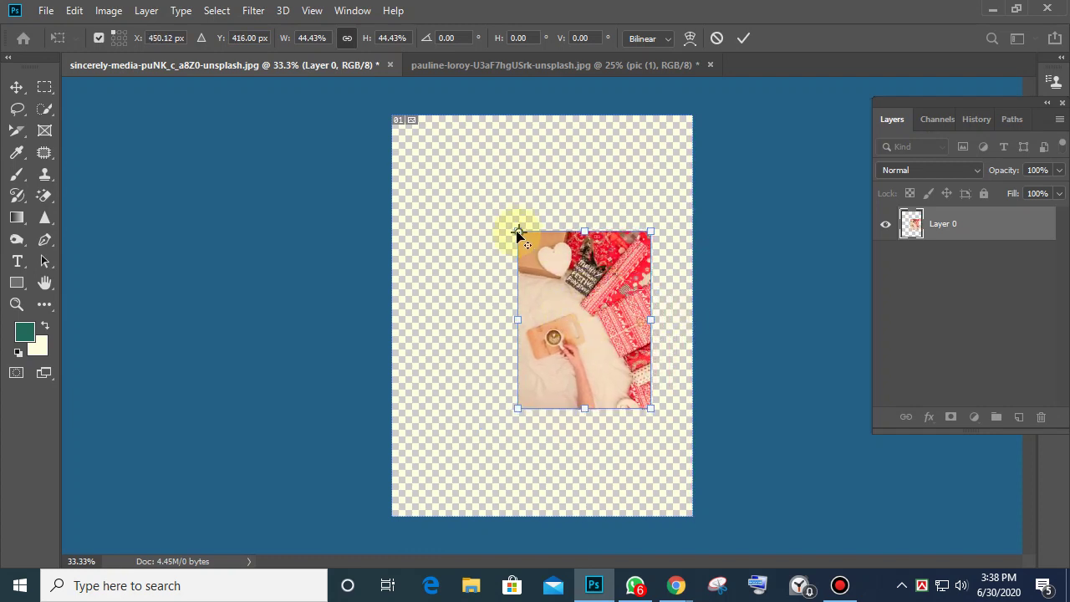
{"action": "left_click_drag", "start_coordinate": [519, 230], "coordinate": [654, 411]}
{"action": "left_click_drag", "start_coordinate": [564, 291], "coordinate": [444, 187]}
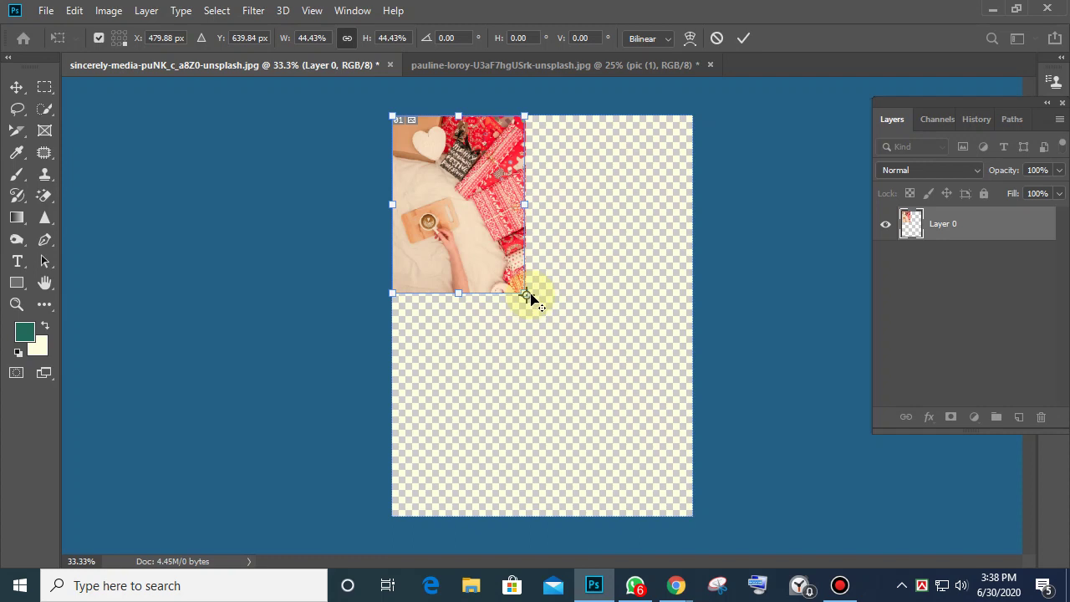
{"action": "left_click_drag", "start_coordinate": [446, 222], "coordinate": [530, 276]}
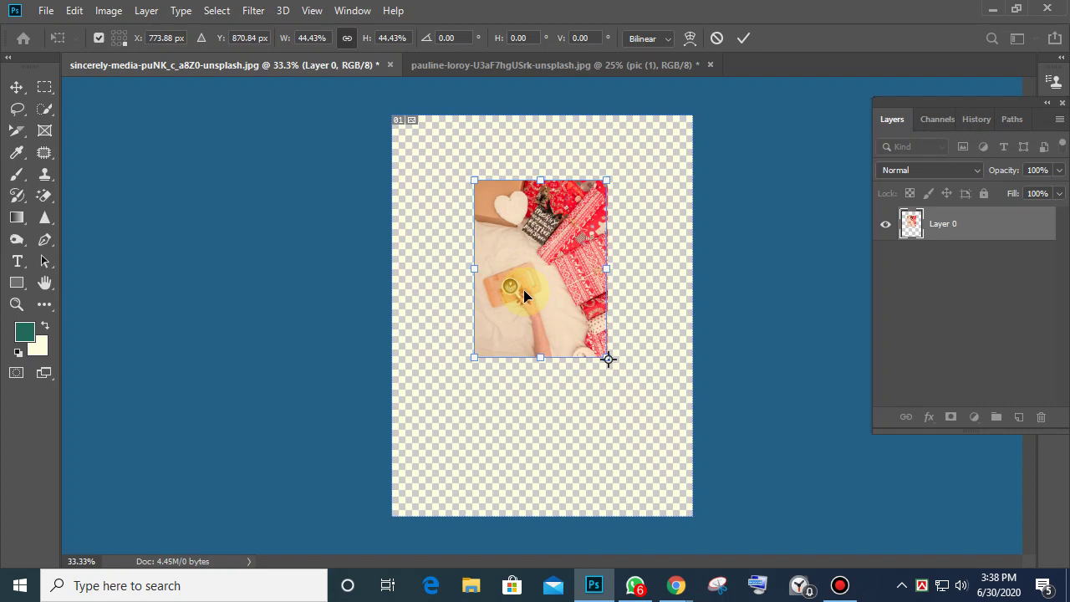
Return the transform reference point to the image's center and snap the image to the canvas's top-left corner
{"action": "left_click_drag", "start_coordinate": [609, 361], "coordinate": [545, 316]}
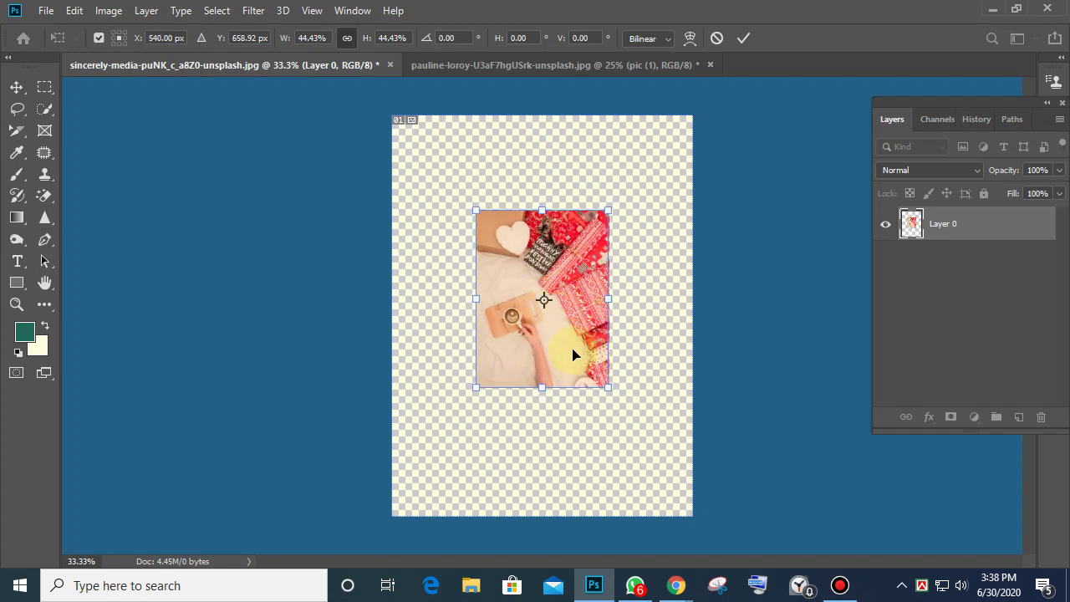
{"action": "left_click_drag", "start_coordinate": [535, 345], "coordinate": [538, 308]}
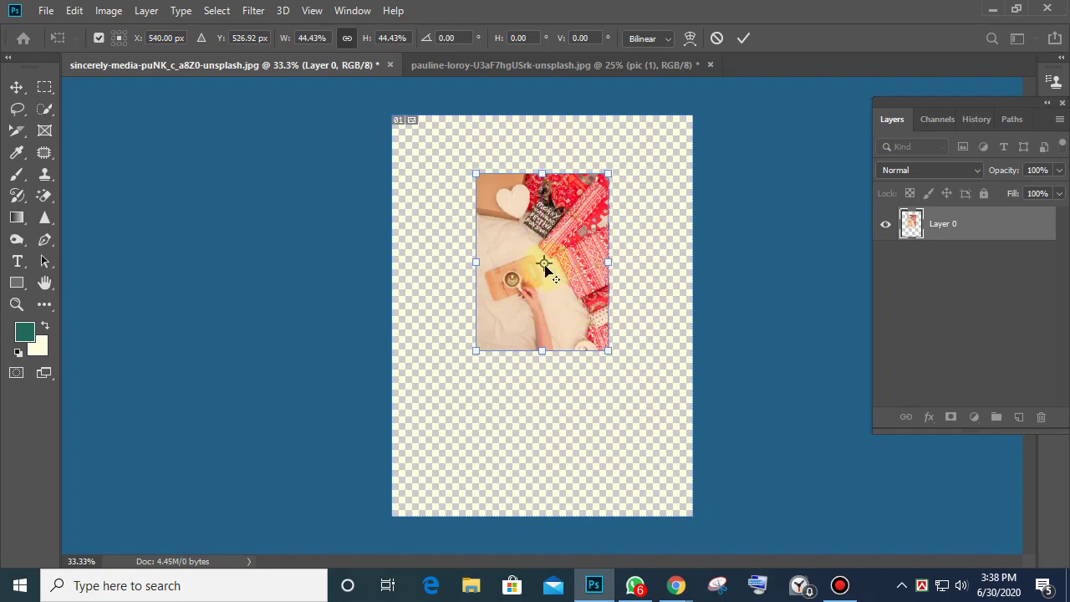
{"action": "left_click_drag", "start_coordinate": [509, 219], "coordinate": [426, 165]}
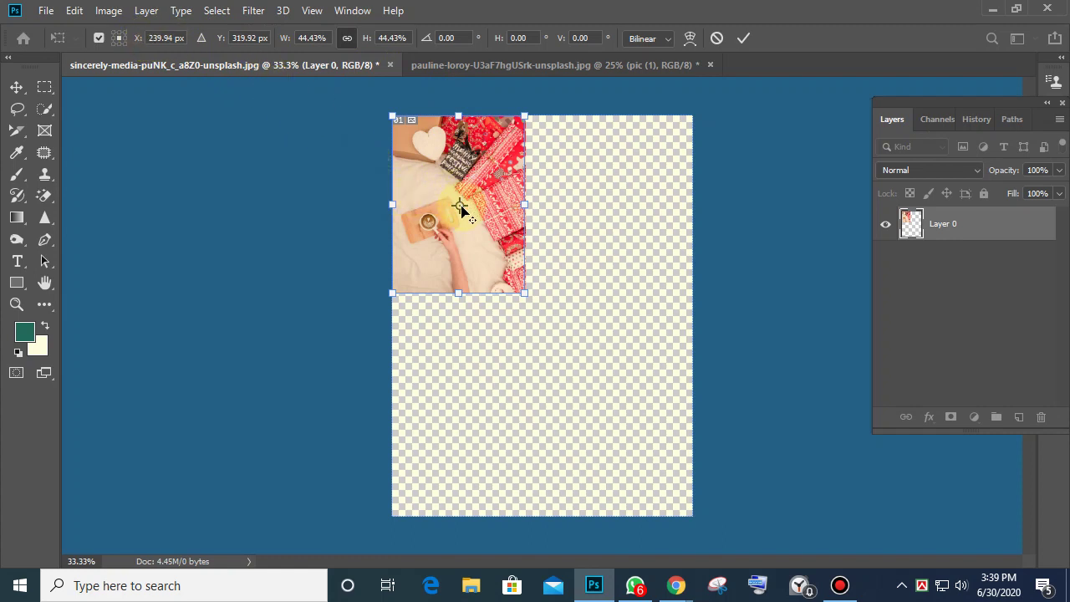
Move the reference point around the image's edge handles, including left-middle, top-middle, right-middle, bottom-right corner and bottom-middle
{"action": "left_click_drag", "start_coordinate": [460, 208], "coordinate": [392, 204]}
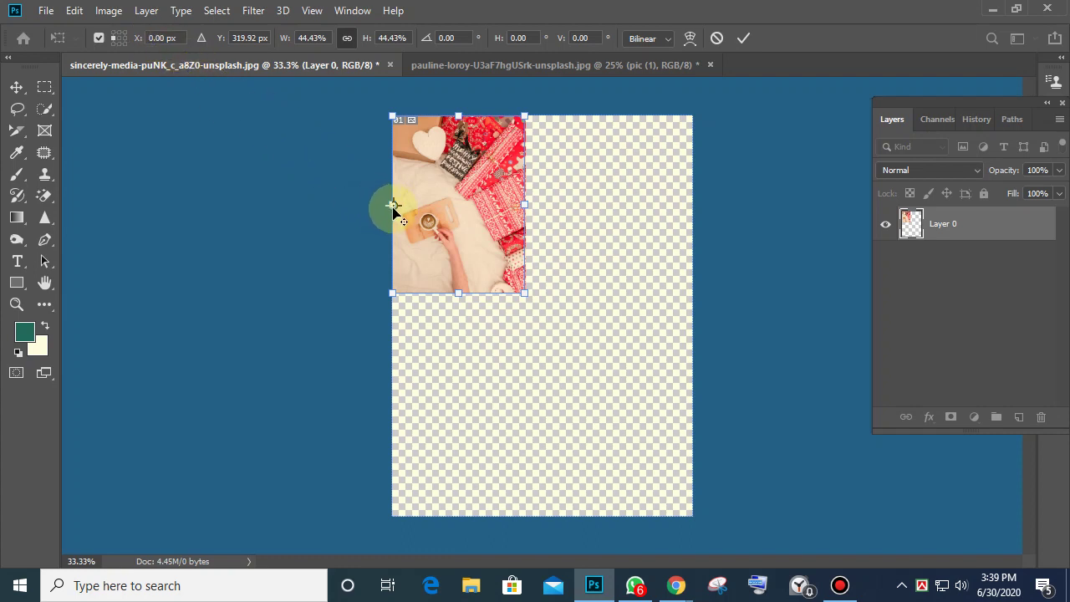
{"action": "left_click_drag", "start_coordinate": [393, 204], "coordinate": [459, 114]}
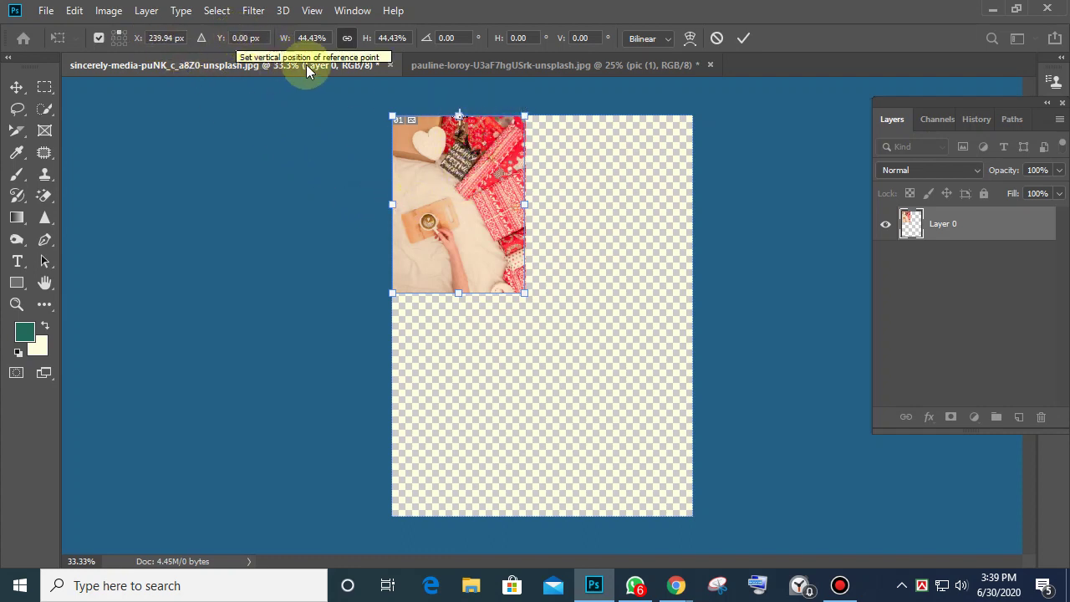
{"action": "left_click", "coordinate": [459, 117]}
{"action": "left_click_drag", "start_coordinate": [459, 115], "coordinate": [399, 209]}
{"action": "left_click_drag", "start_coordinate": [397, 268], "coordinate": [526, 204]}
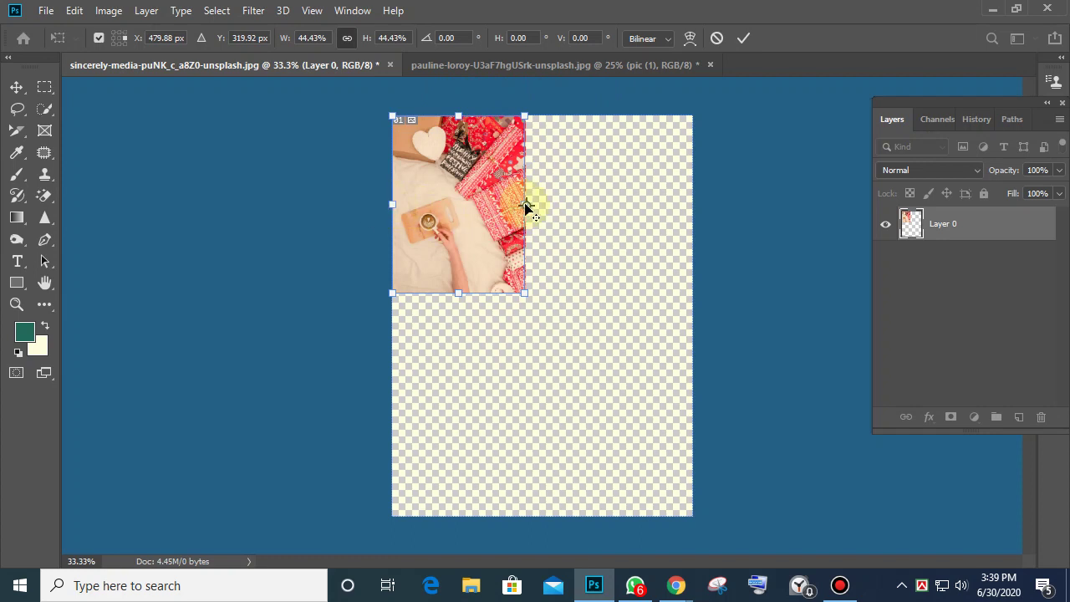
{"action": "mouse_move", "coordinate": [526, 204]}
{"action": "left_mouse_down"}
{"action": "mouse_move", "coordinate": [523, 288]}
{"action": "mouse_move", "coordinate": [522, 207]}
{"action": "left_mouse_up"}
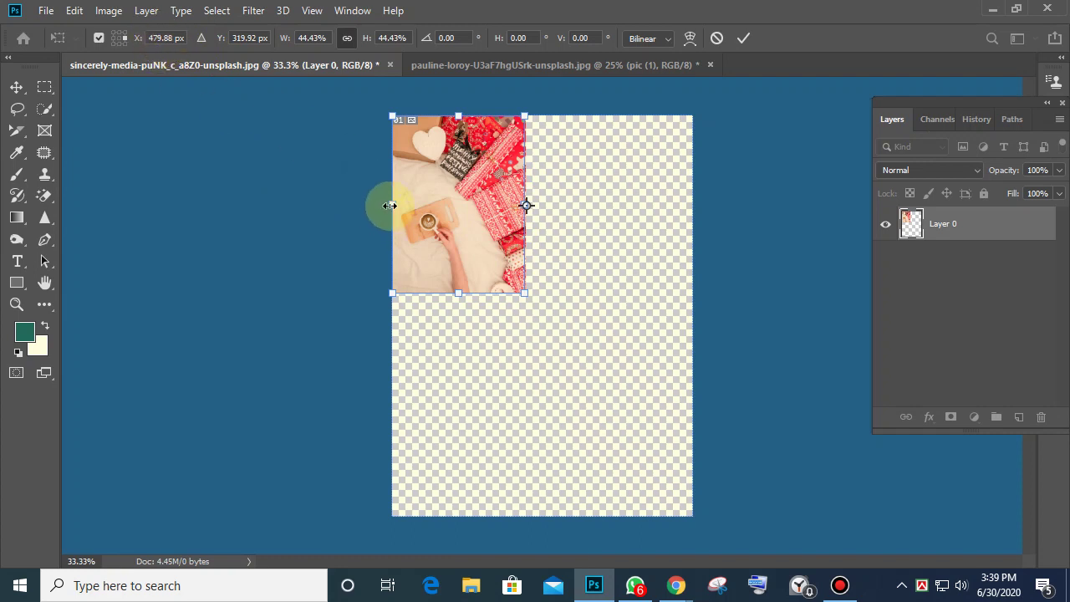
{"action": "left_click_drag", "start_coordinate": [526, 205], "coordinate": [525, 294]}
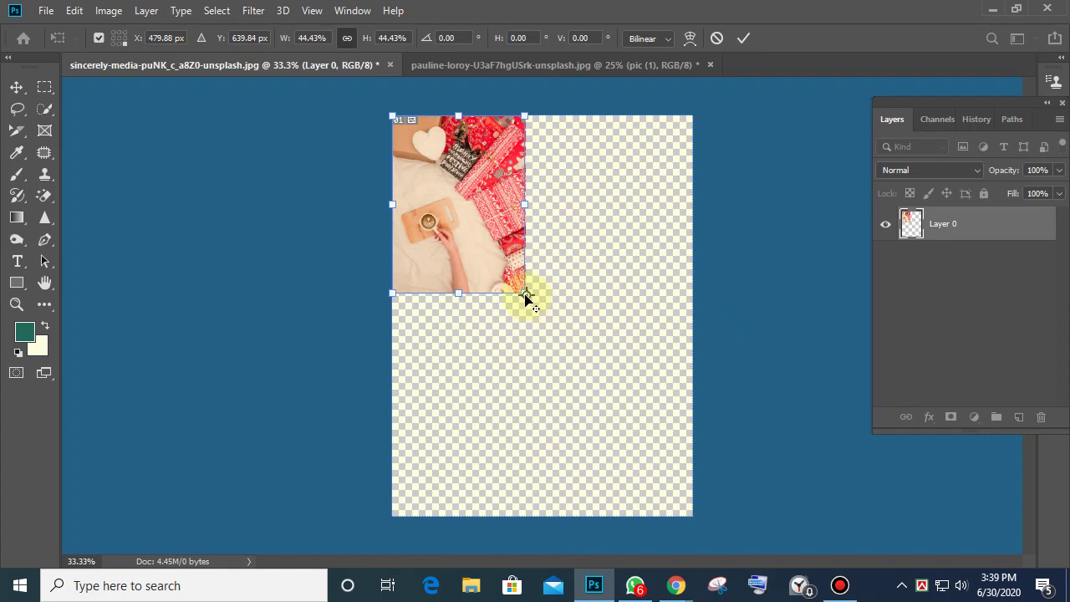
{"action": "left_click_drag", "start_coordinate": [525, 294], "coordinate": [459, 294]}
{"action": "left_click", "coordinate": [840, 585]}
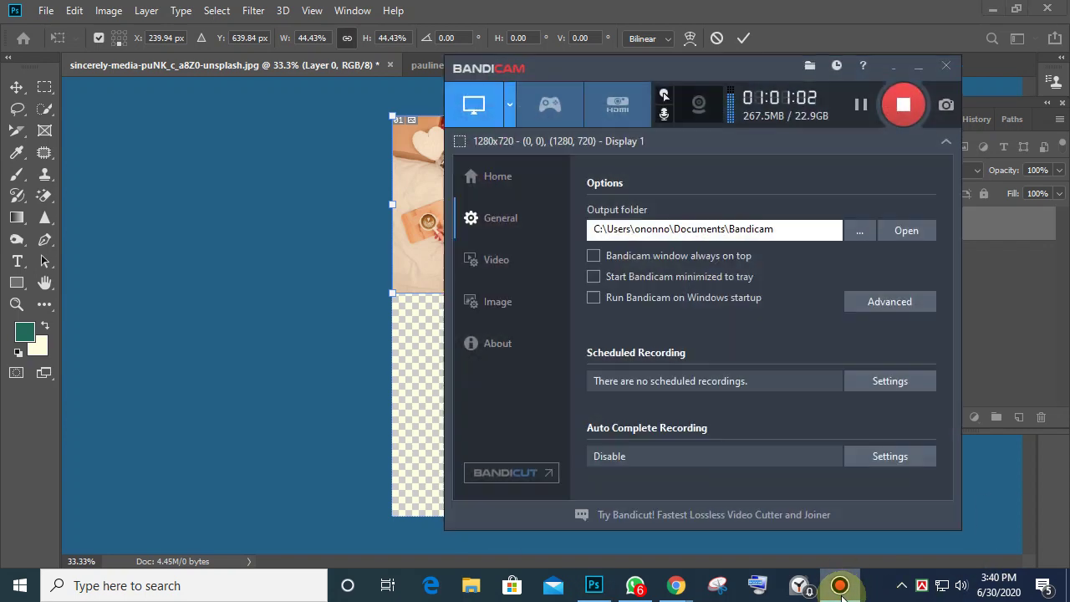
{"action": "left_click", "coordinate": [920, 68]}
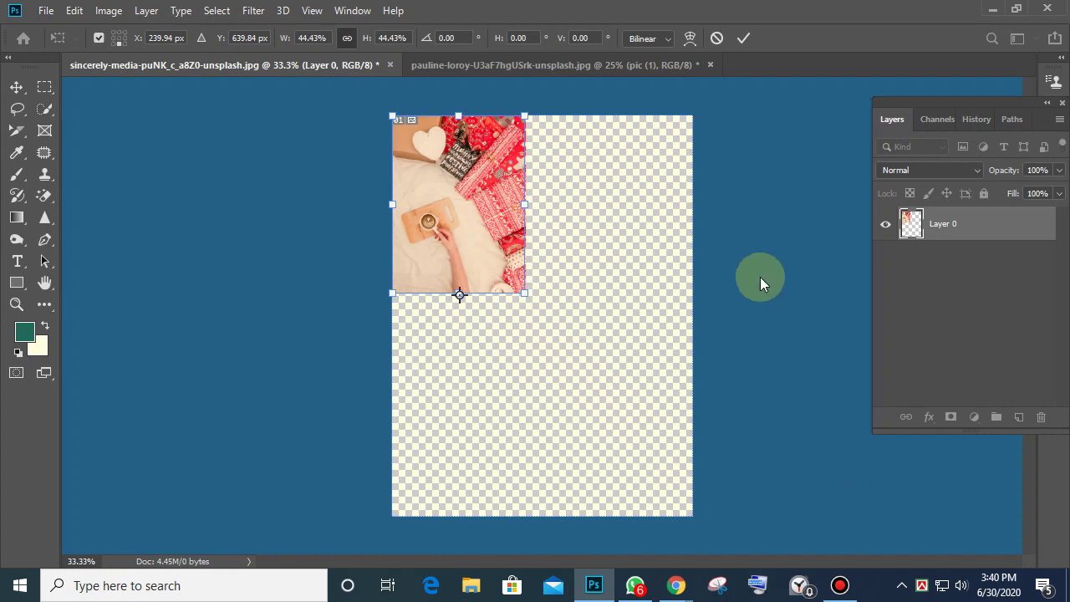
Reposition the scaled image to X 390 px, Y 720 px and cancel the free transform
{"action": "left_click_drag", "start_coordinate": [477, 198], "coordinate": [582, 324]}
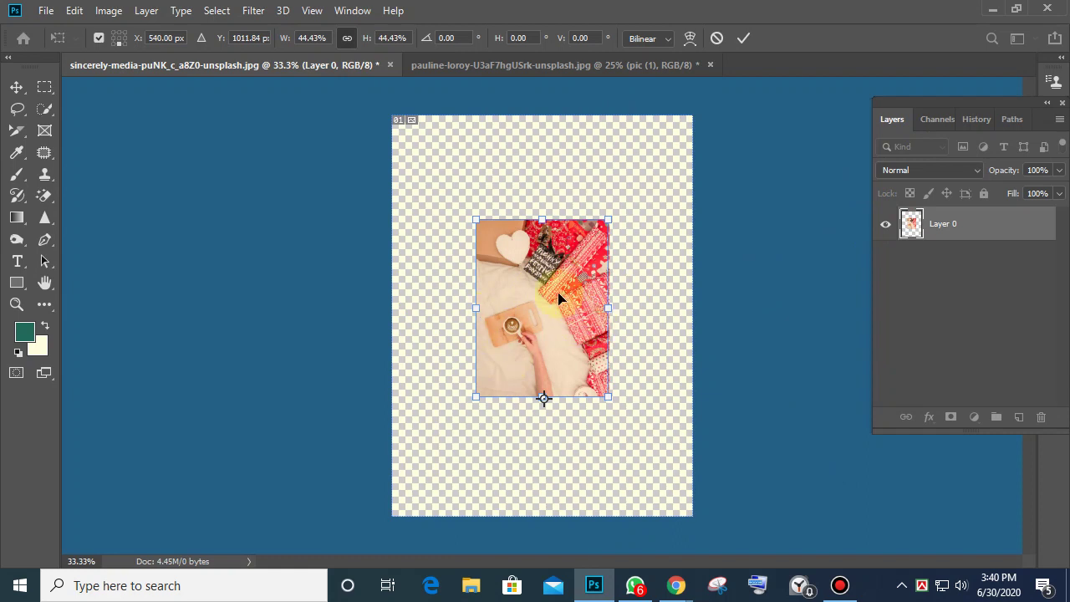
{"action": "left_click_drag", "start_coordinate": [531, 278], "coordinate": [488, 195]}
{"action": "left_click", "coordinate": [488, 63]}
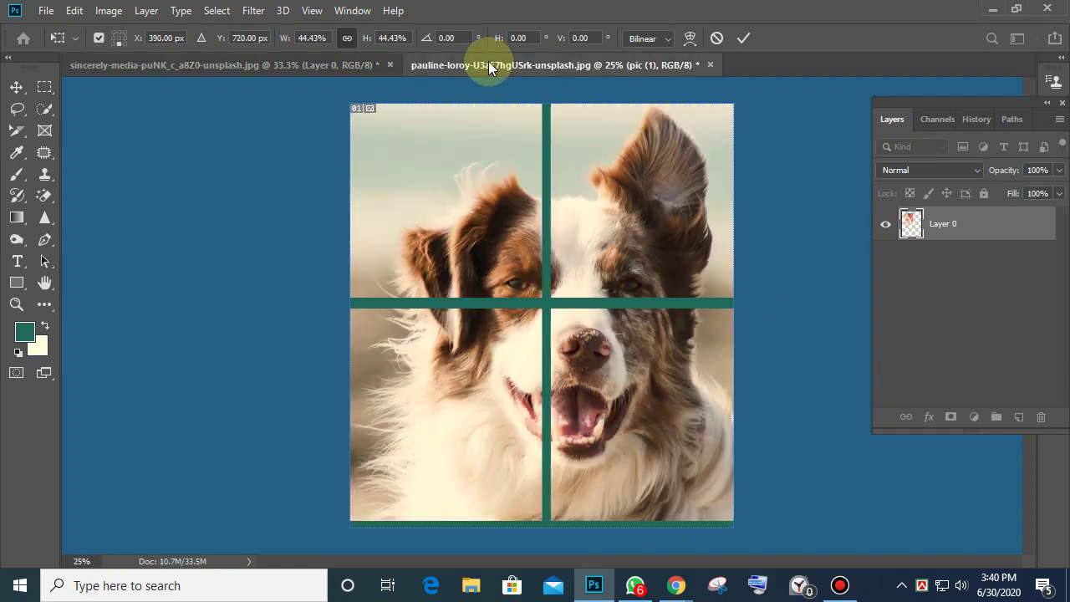
{"action": "left_click", "coordinate": [310, 67]}
{"action": "left_click_drag", "start_coordinate": [626, 160], "coordinate": [566, 96]}
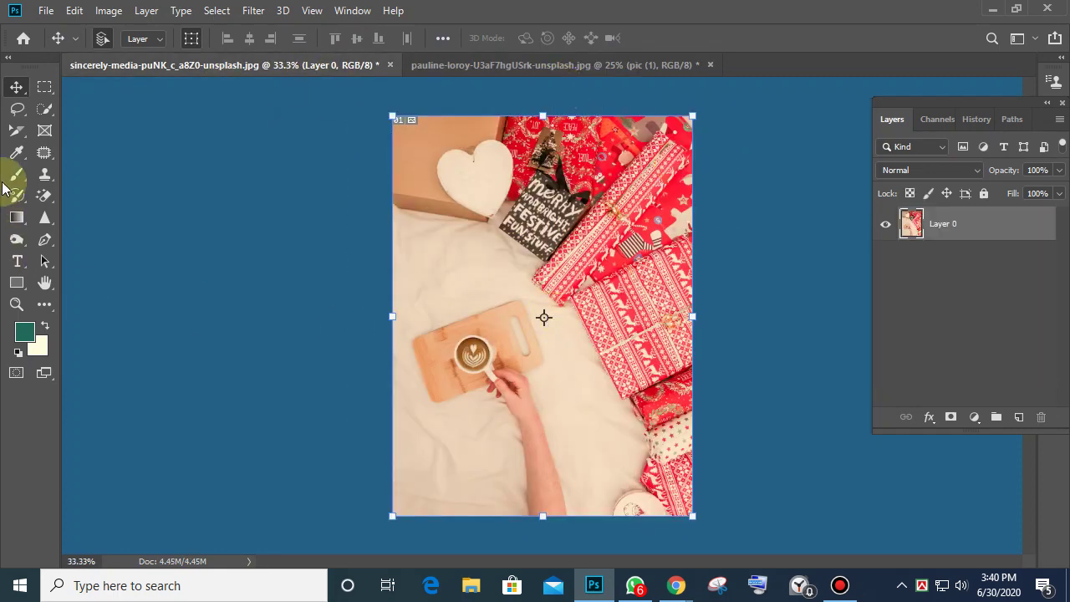
{"action": "left_click", "coordinate": [16, 134]}
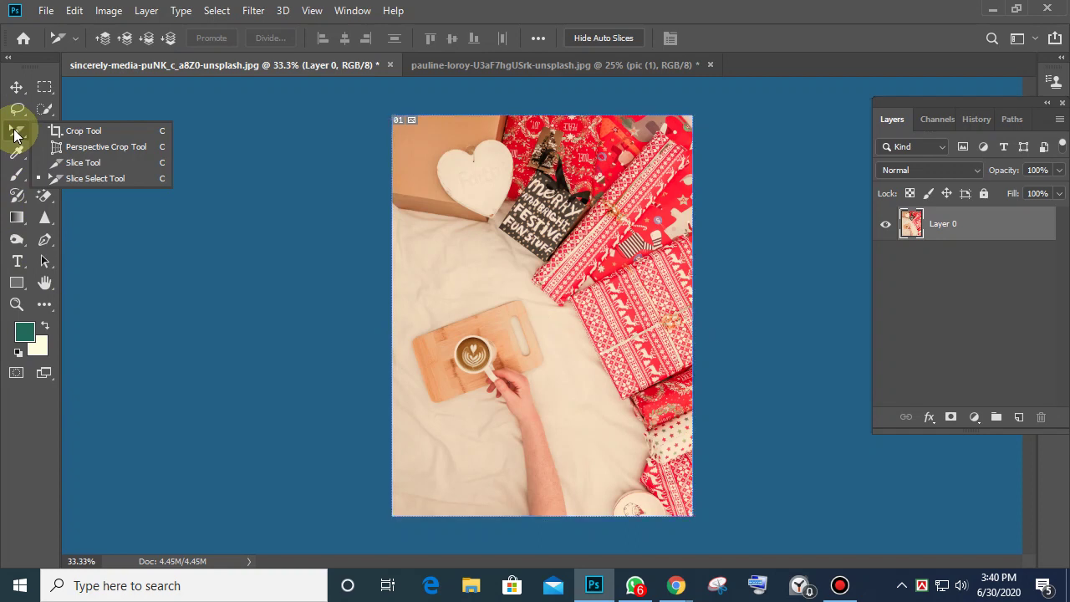
{"action": "left_click", "coordinate": [14, 135]}
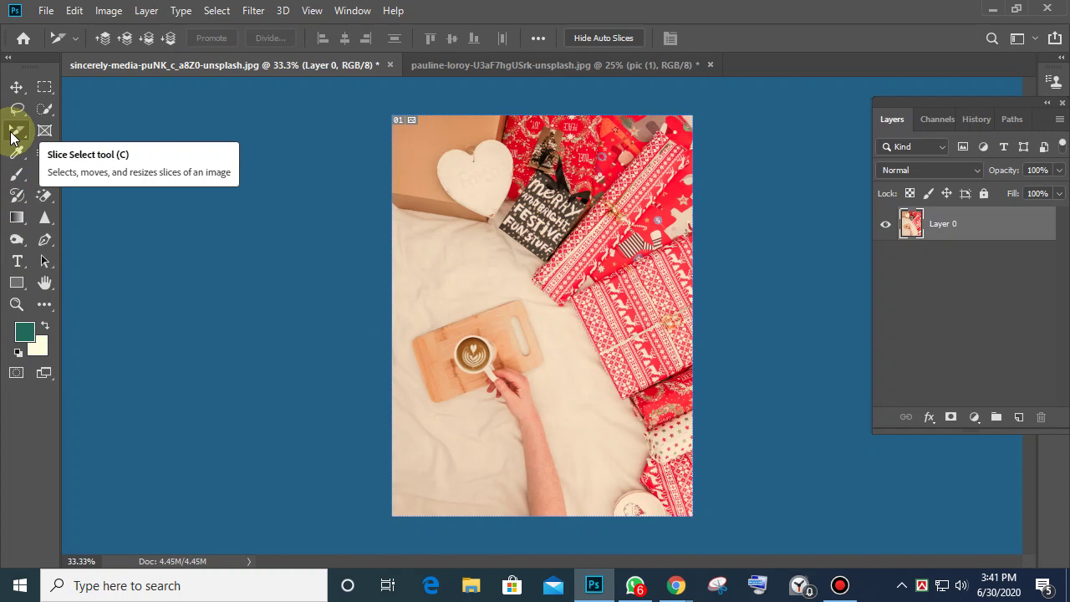
Add a new layer above Layer 0 and select a rectangular area over the middle of the photo with the Rectangular Marquee
{"action": "left_click", "coordinate": [1018, 416]}
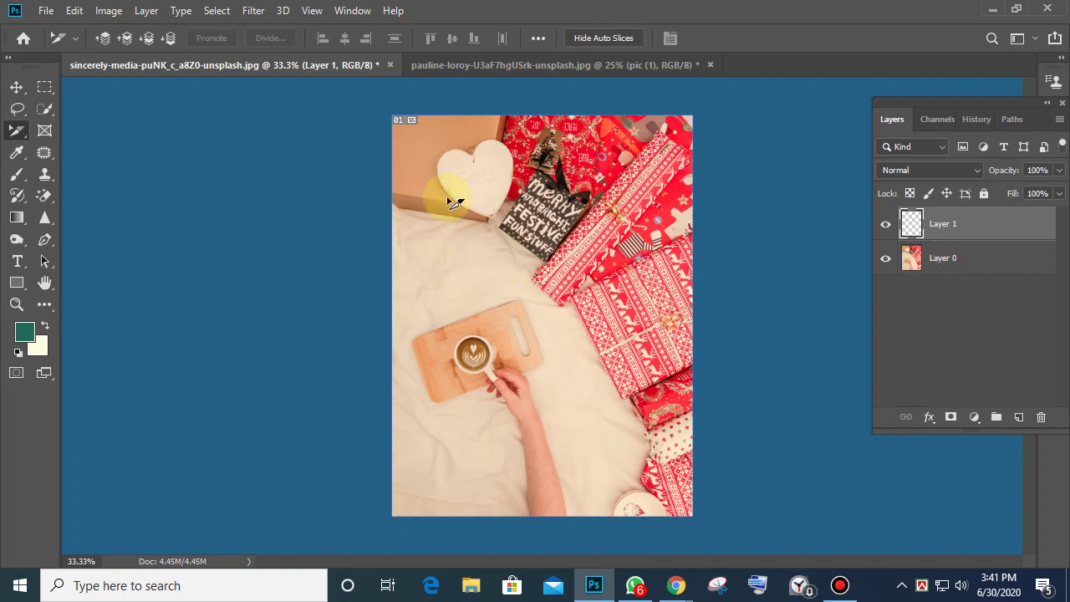
{"action": "left_click", "coordinate": [45, 87]}
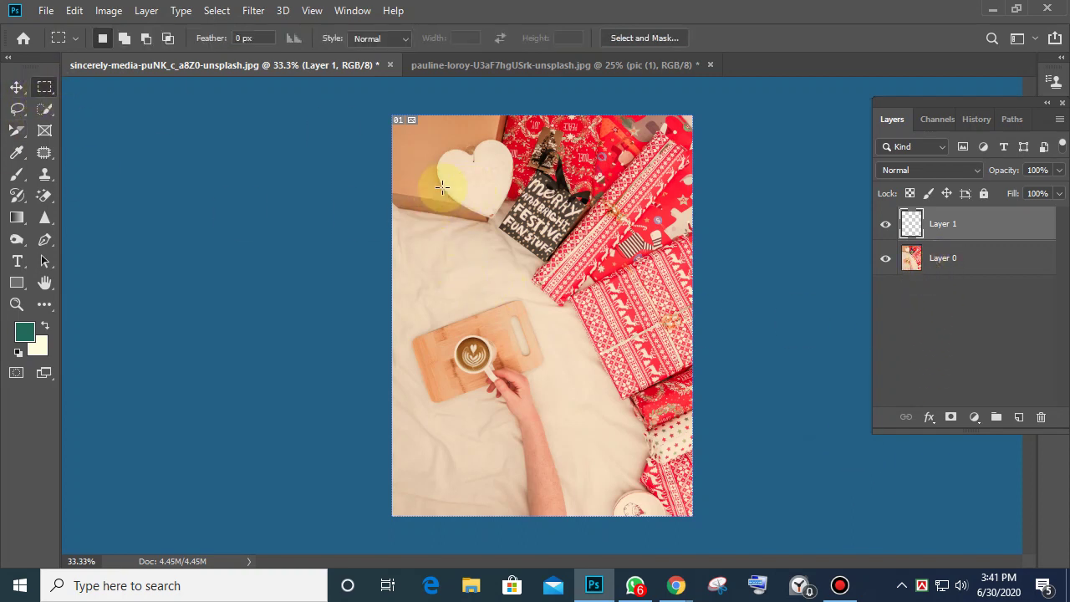
{"action": "left_click_drag", "start_coordinate": [443, 188], "coordinate": [613, 355]}
Try to cut the selected area from the empty Layer 1, and clear the selection
{"action": "left_click", "coordinate": [73, 10]}
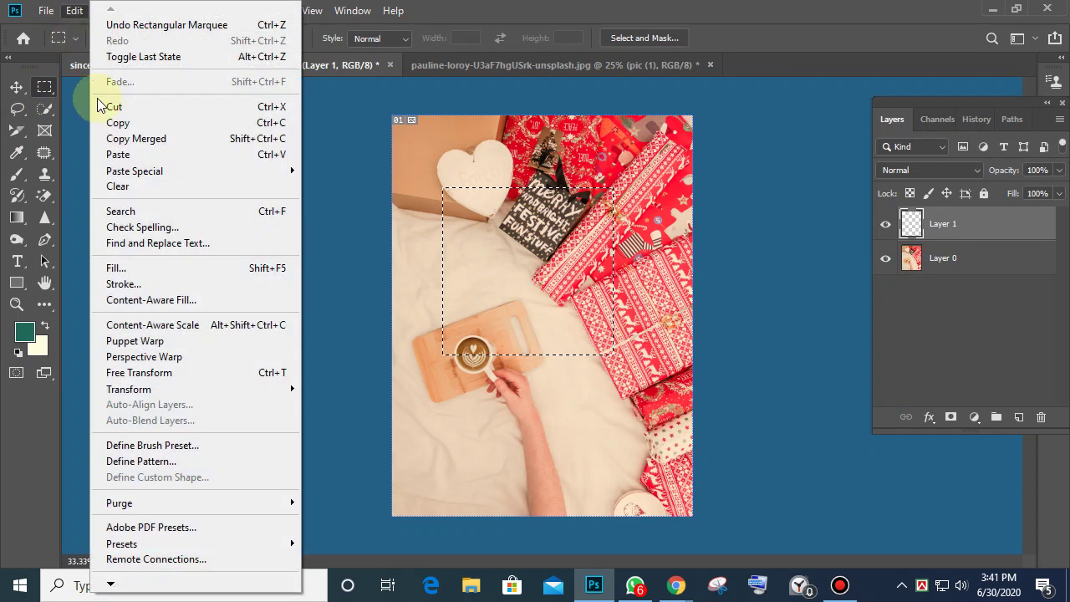
{"action": "left_click", "coordinate": [106, 107]}
{"action": "left_click_drag", "start_coordinate": [490, 158], "coordinate": [510, 222]}
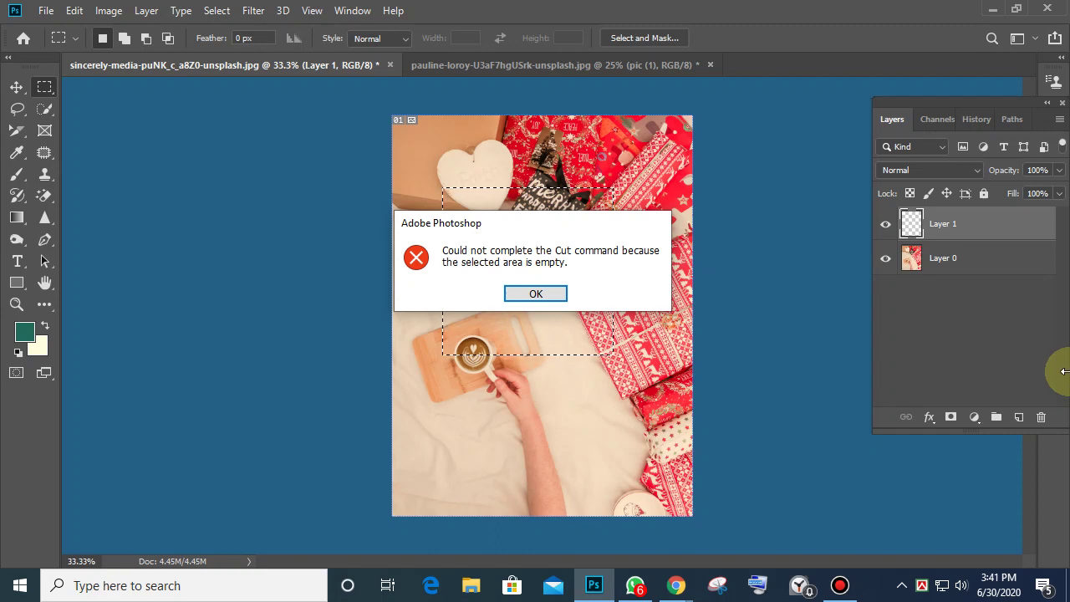
{"action": "key", "text": "Return"}
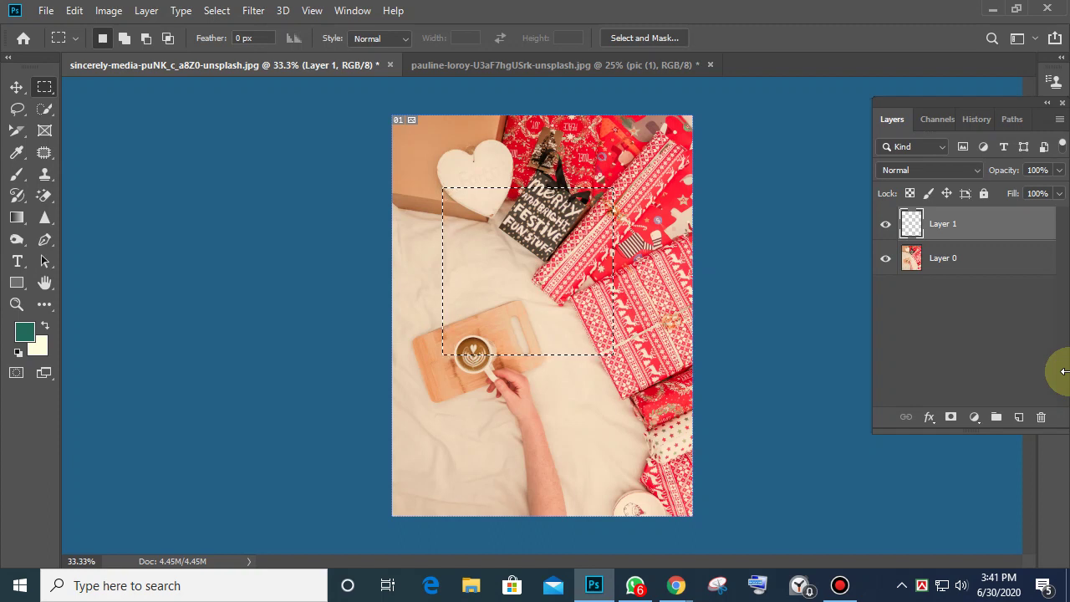
{"action": "key", "text": "ctrl+d"}
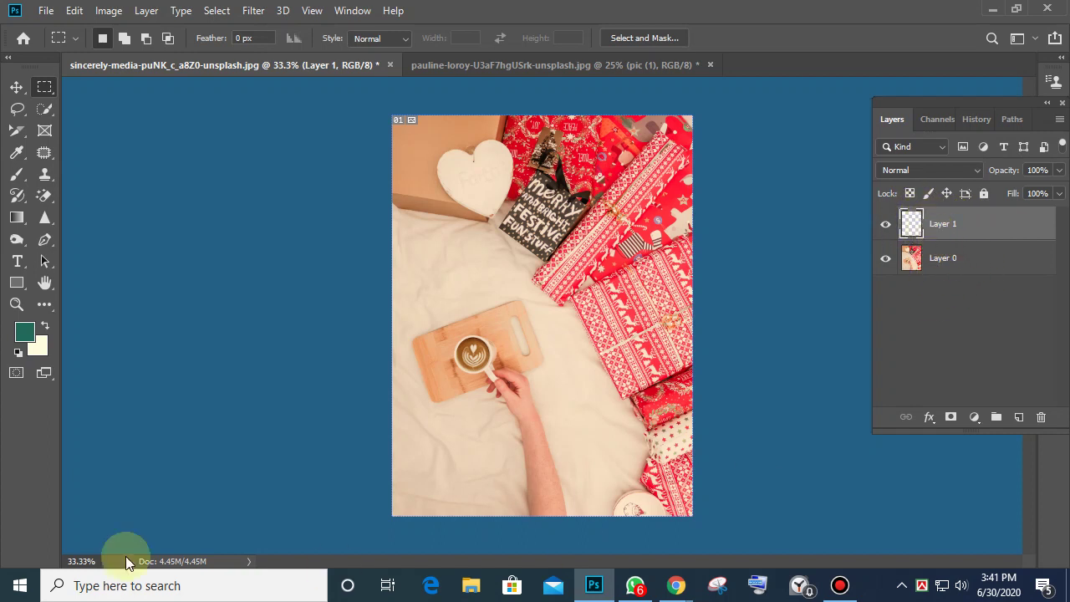
Activate the Brush tool with the 284 px splatter brush
{"action": "left_click", "coordinate": [17, 173]}
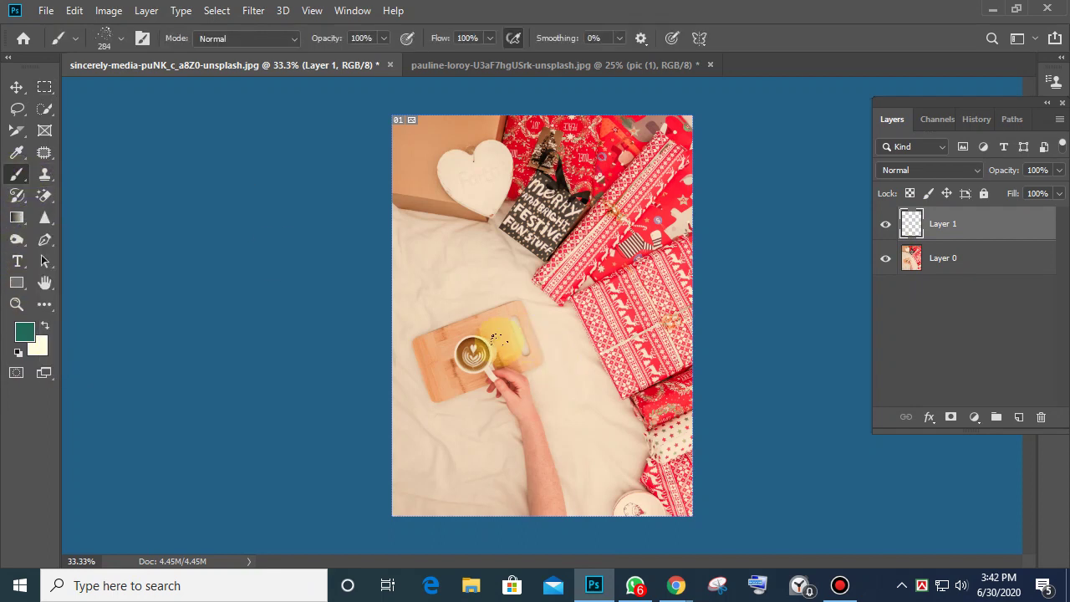
{"action": "left_click", "coordinate": [17, 173]}
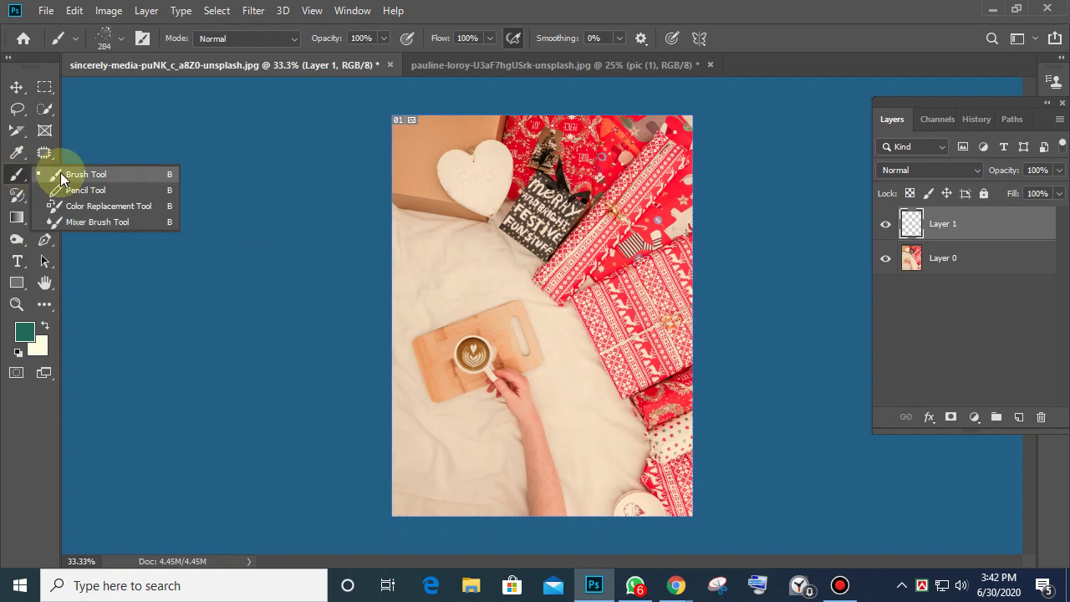
{"action": "left_click", "coordinate": [60, 173]}
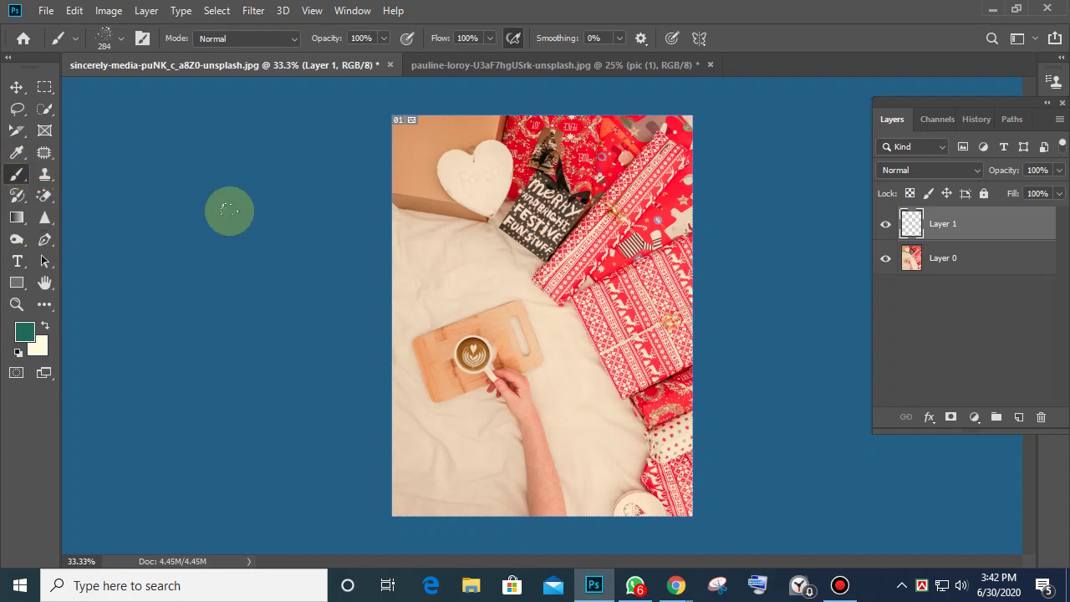
{"action": "left_click", "coordinate": [115, 37]}
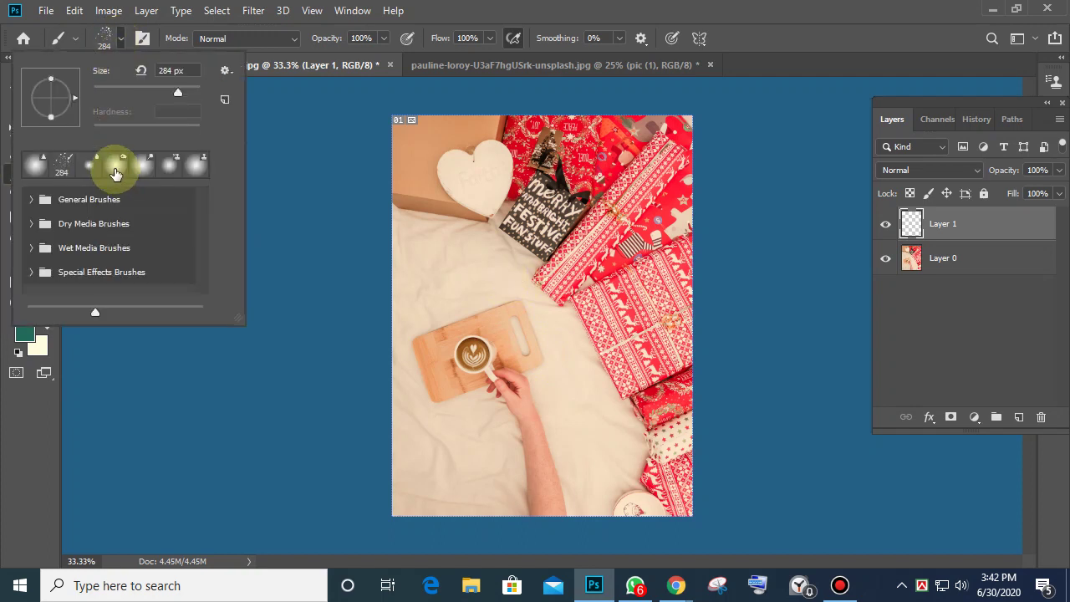
{"action": "key", "text": "o"}
{"action": "left_click", "coordinate": [437, 268]}
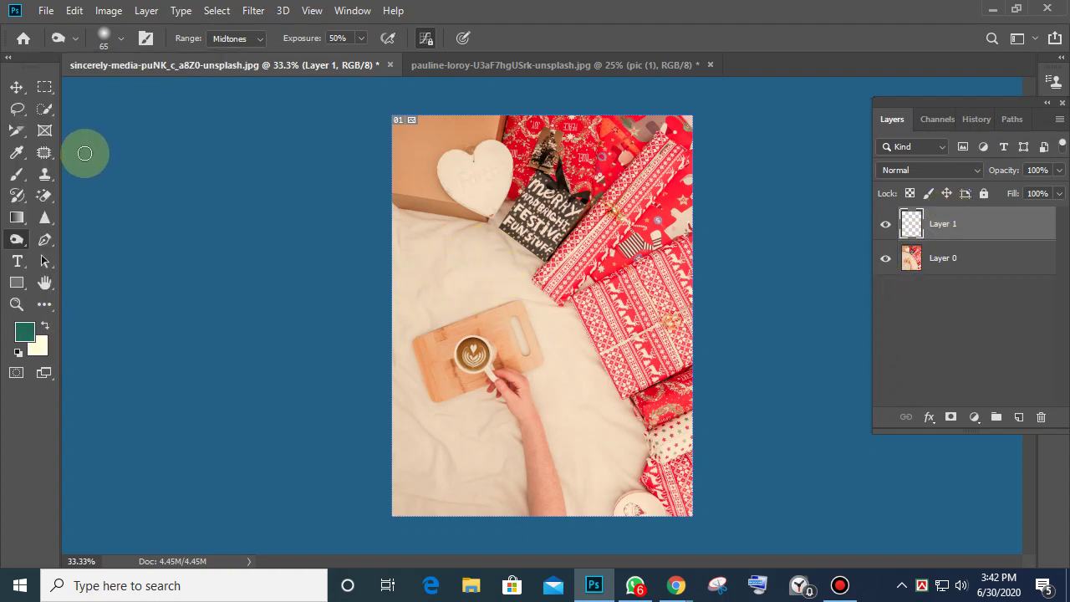
{"action": "left_click", "coordinate": [16, 174]}
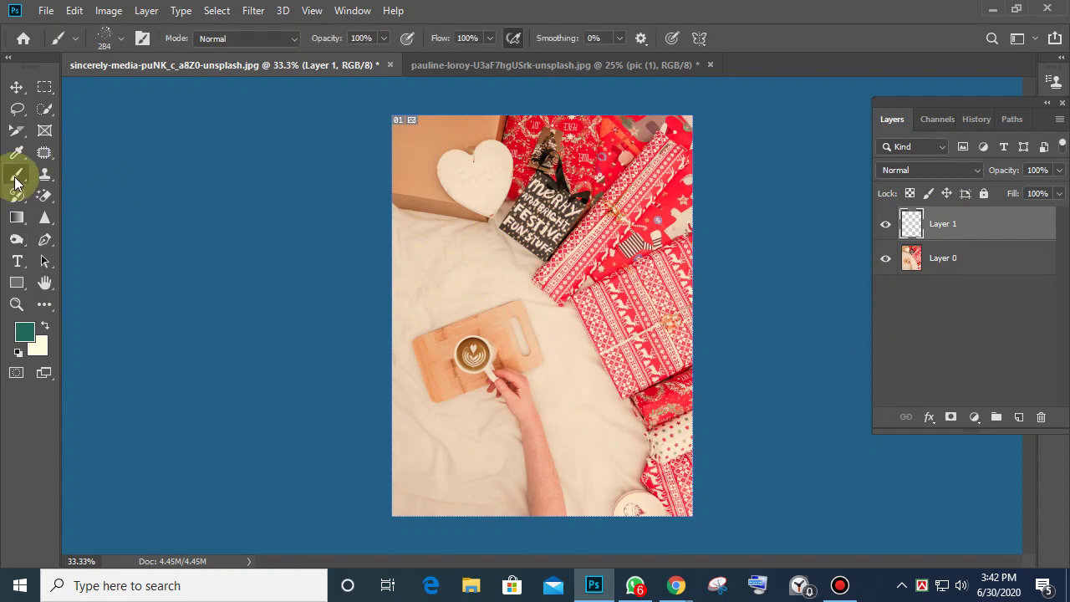
Set the foreground color to a bright turquoise and paint a splatter on Layer 1 between the white heart and the black gift tag
{"action": "left_click", "coordinate": [24, 333]}
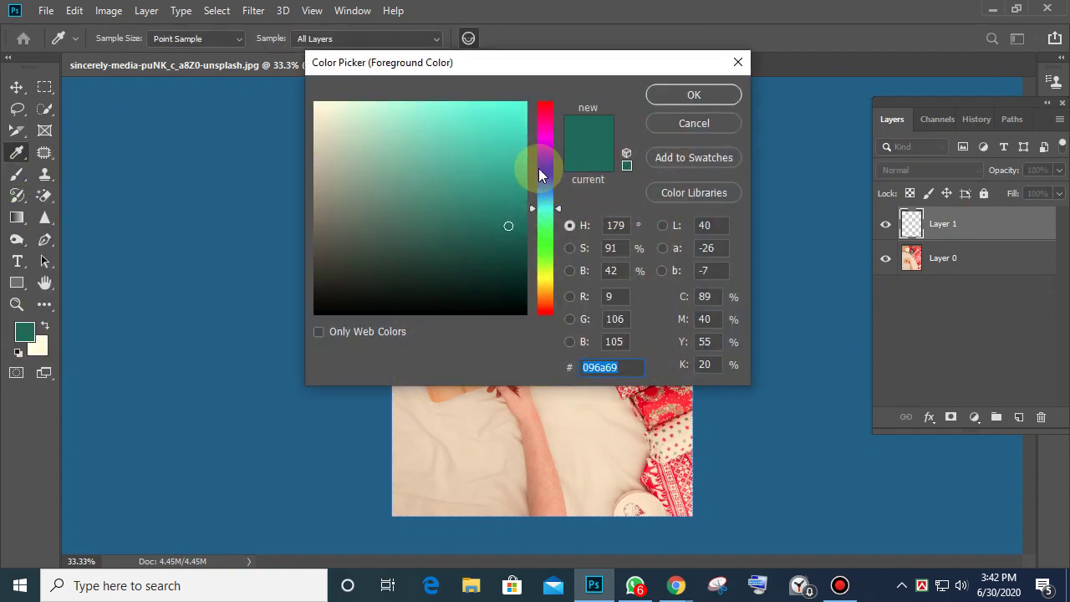
{"action": "left_click", "coordinate": [511, 138]}
{"action": "left_click", "coordinate": [694, 94]}
{"action": "mouse_move", "coordinate": [501, 176]}
{"action": "left_mouse_down"}
{"action": "mouse_move", "coordinate": [522, 209]}
{"action": "mouse_move", "coordinate": [514, 213]}
{"action": "left_mouse_up"}
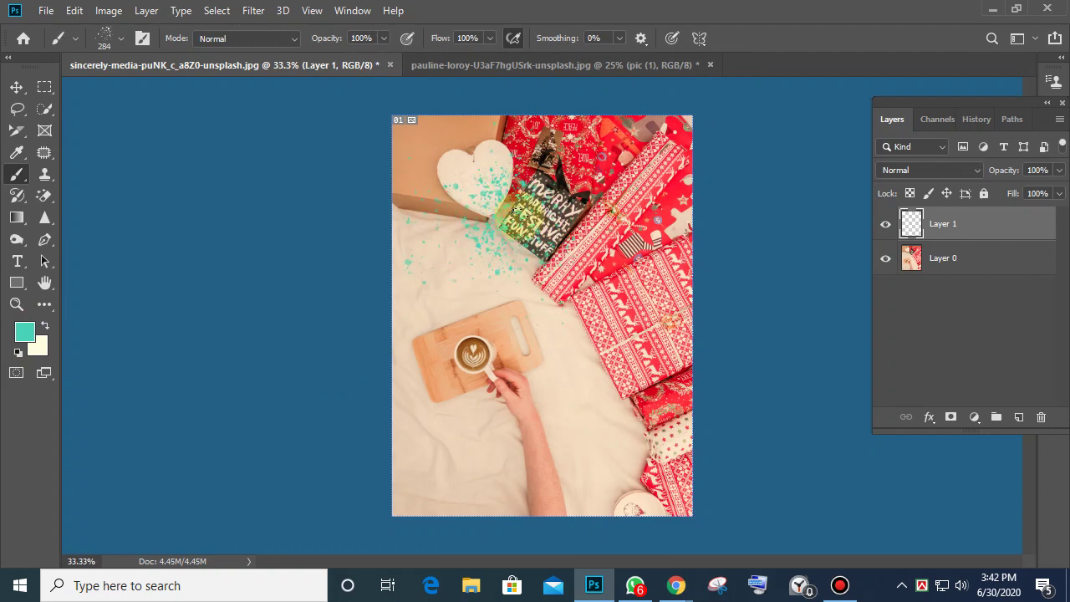
Select Layer 1 and move its turquoise splatter slightly down and to the right over the photo
{"action": "left_click", "coordinate": [16, 92]}
{"action": "left_click_drag", "start_coordinate": [519, 215], "coordinate": [549, 226]}
{"action": "left_click", "coordinate": [942, 223]}
{"action": "left_click", "coordinate": [537, 226]}
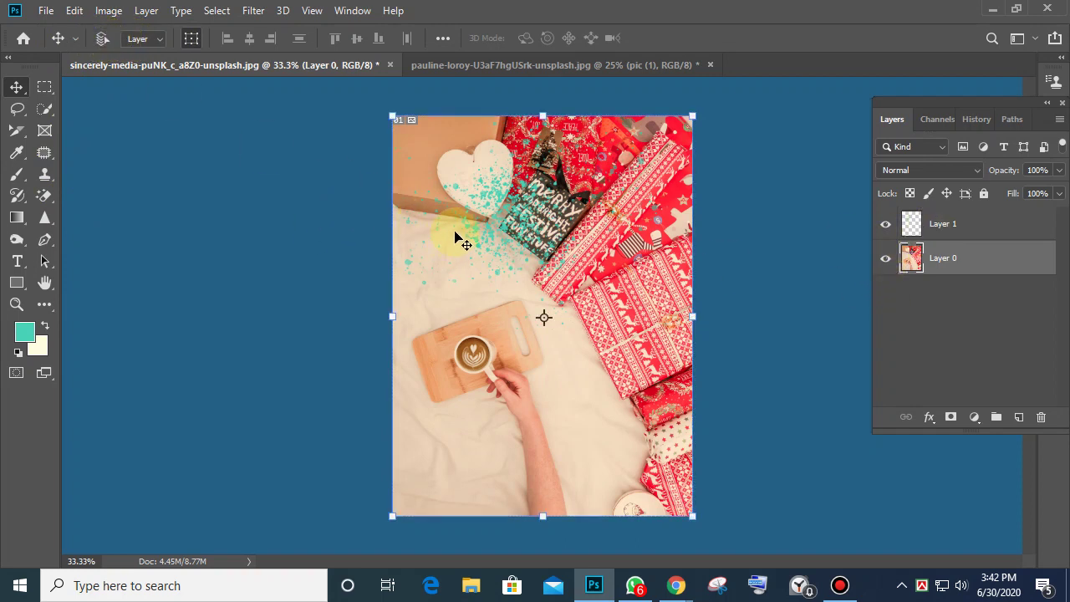
{"action": "left_click_drag", "start_coordinate": [909, 223], "coordinate": [548, 298]}
{"action": "left_click_drag", "start_coordinate": [539, 311], "coordinate": [514, 264]}
Isolate the splatter by hiding Layer 0 and the transform controls, and shift it slightly to the left
{"action": "left_click", "coordinate": [886, 258]}
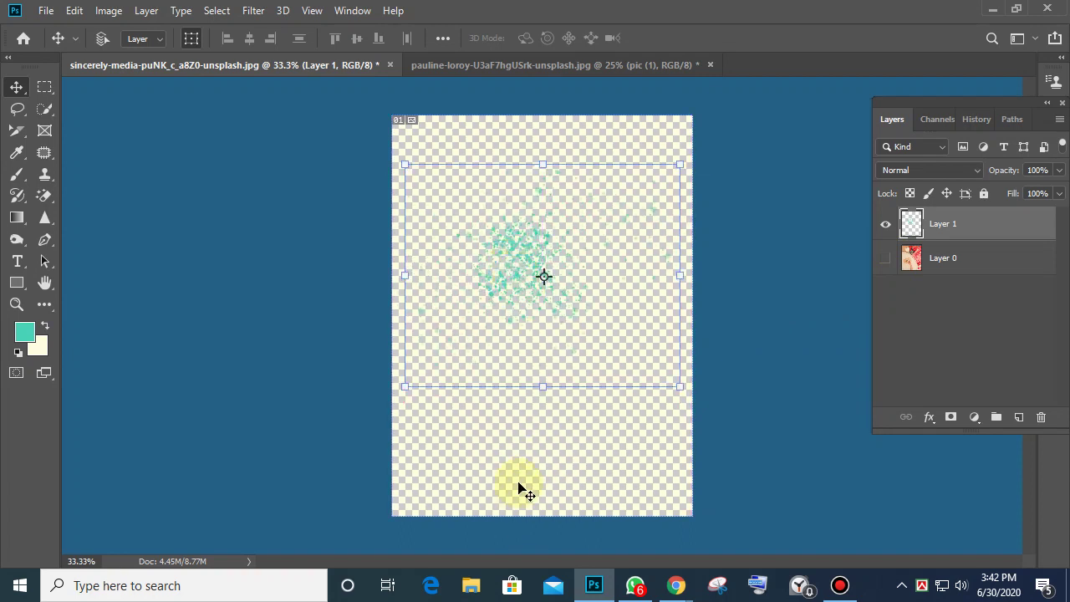
{"action": "left_click_drag", "start_coordinate": [519, 485], "coordinate": [521, 460]}
{"action": "left_click", "coordinate": [192, 39]}
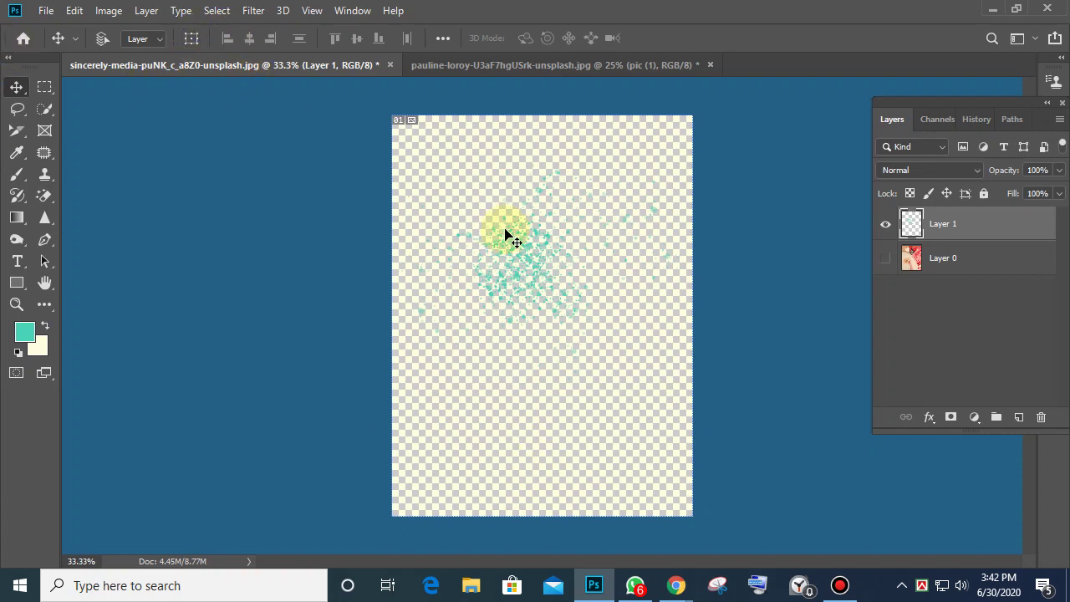
{"action": "left_click_drag", "start_coordinate": [507, 232], "coordinate": [497, 193]}
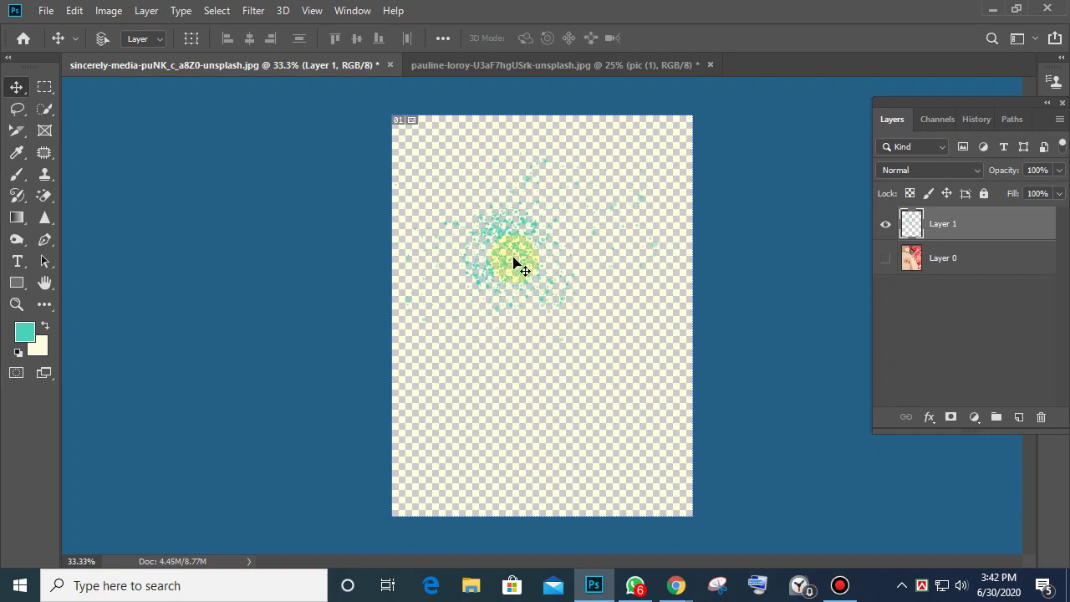
{"action": "left_click_drag", "start_coordinate": [514, 266], "coordinate": [511, 286]}
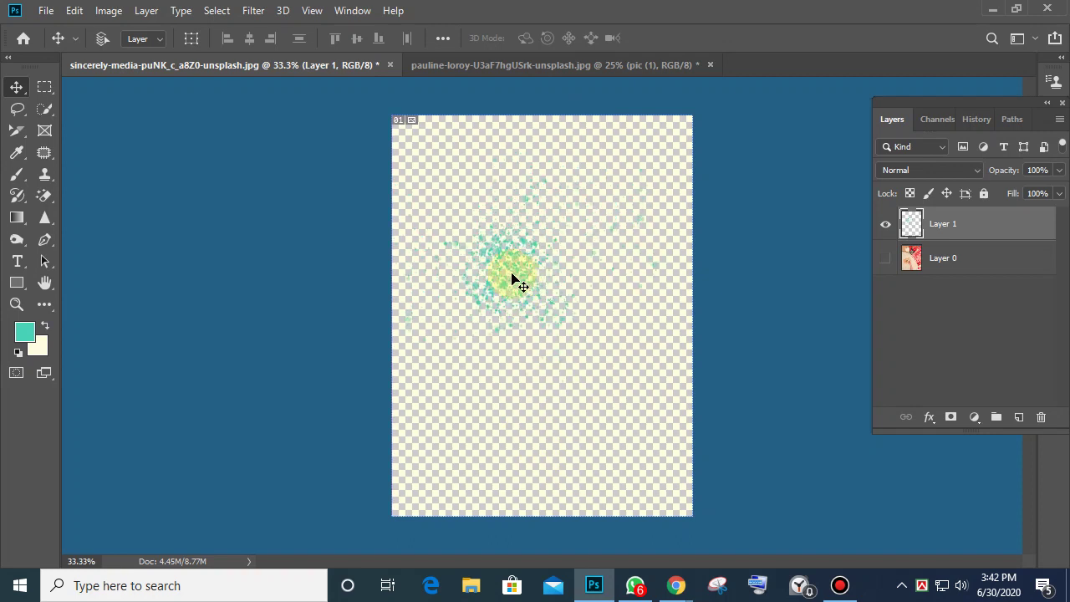
Select the dense center of the turquoise splatter on Layer 1 with the Rectangular Marquee tool and copy it
{"action": "left_click", "coordinate": [44, 86]}
{"action": "left_click_drag", "start_coordinate": [452, 223], "coordinate": [558, 311]}
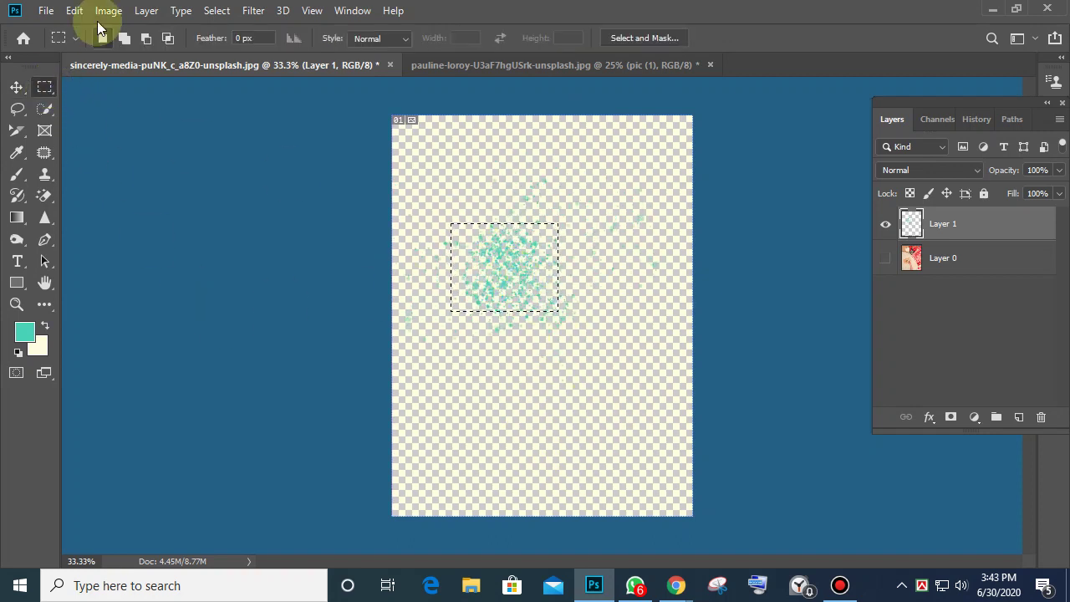
{"action": "left_click", "coordinate": [74, 10]}
{"action": "left_click", "coordinate": [118, 122]}
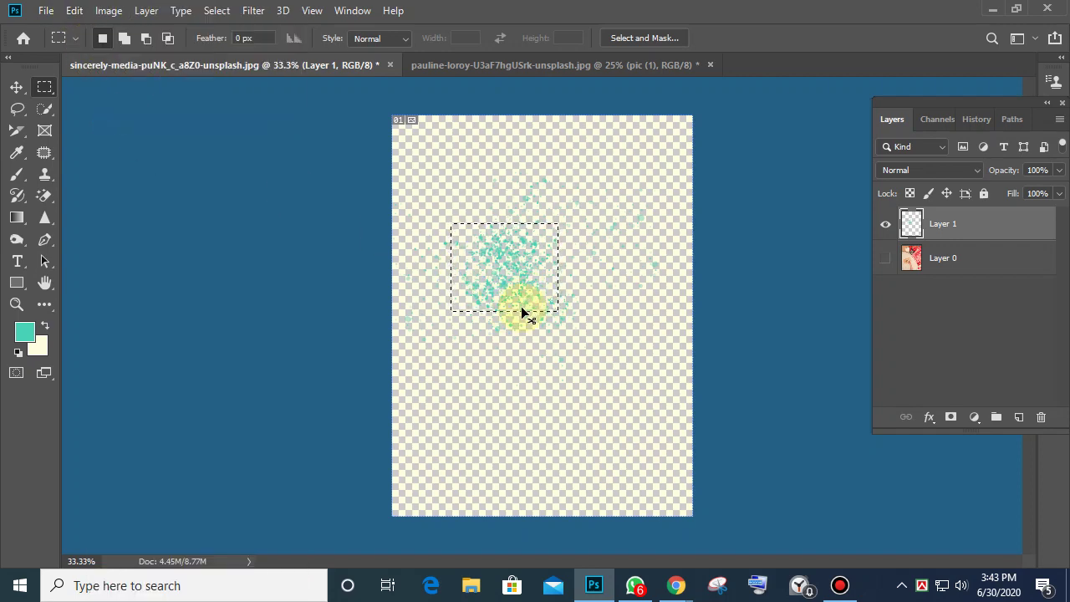
Marquee an empty rectangular area of Layer 1 below the splatter and try to copy its content
{"action": "left_click", "coordinate": [521, 306]}
{"action": "left_click_drag", "start_coordinate": [461, 380], "coordinate": [584, 485]}
{"action": "left_click", "coordinate": [75, 10]}
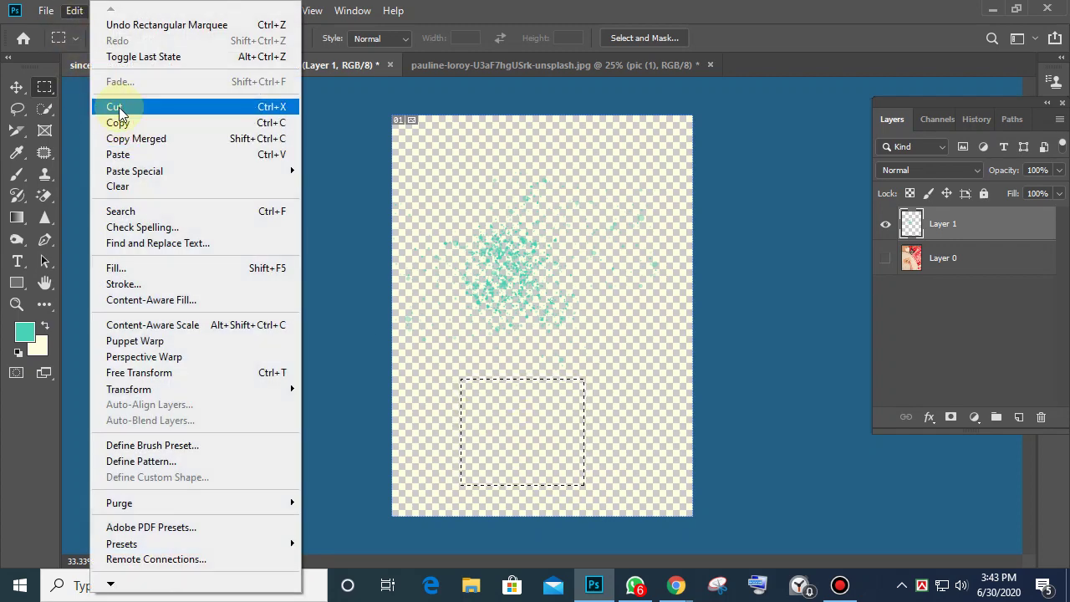
{"action": "left_click", "coordinate": [118, 122]}
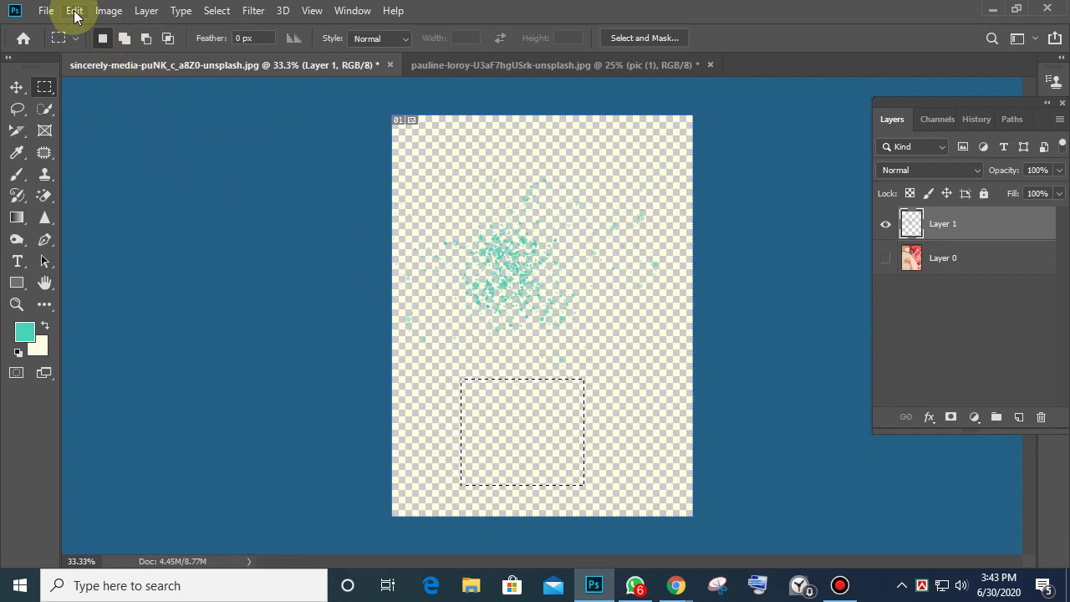
Move the empty marquee selection toward the canvas's lower-right corner and try to cut its content
{"action": "left_click_drag", "start_coordinate": [523, 414], "coordinate": [602, 433]}
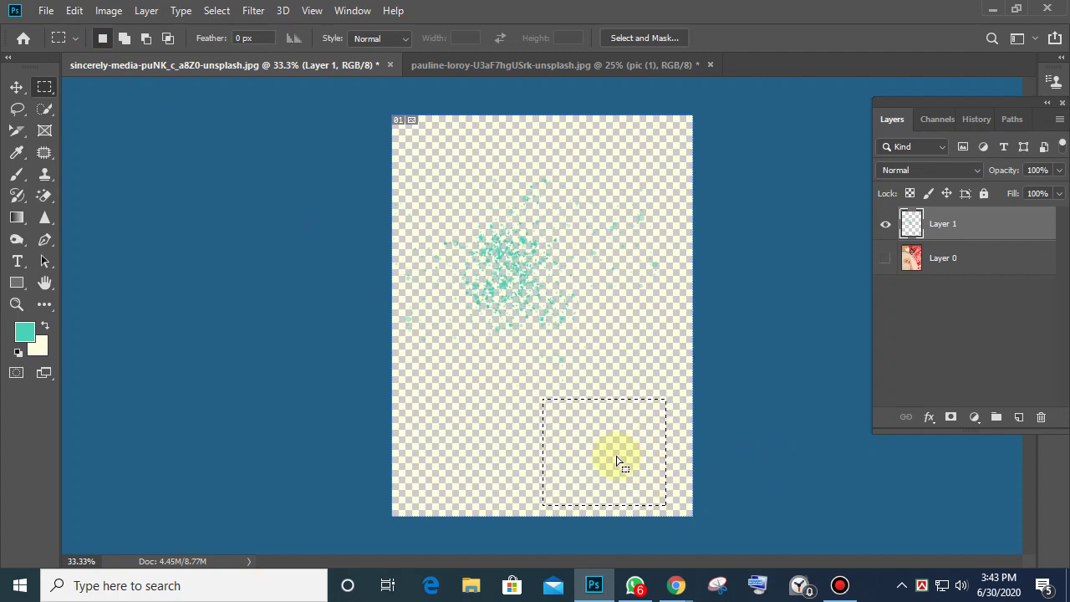
{"action": "left_click", "coordinate": [74, 10]}
{"action": "left_click", "coordinate": [121, 106]}
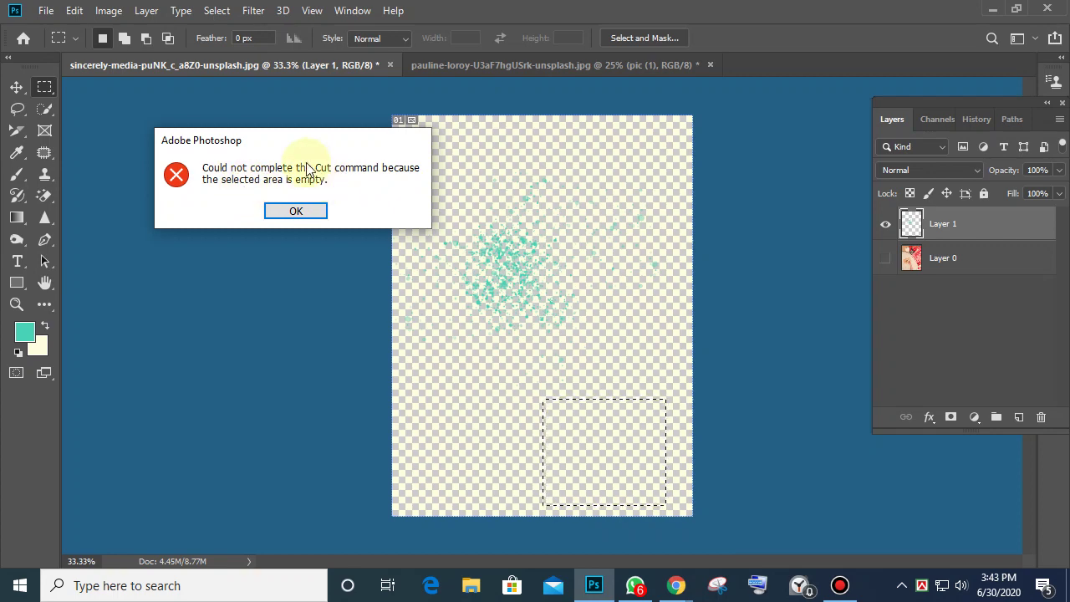
{"action": "left_click", "coordinate": [294, 213]}
Show and hide the Layer 0 photo to compare the selected area, leaving it hidden, and clear the selection
{"action": "left_click", "coordinate": [888, 261]}
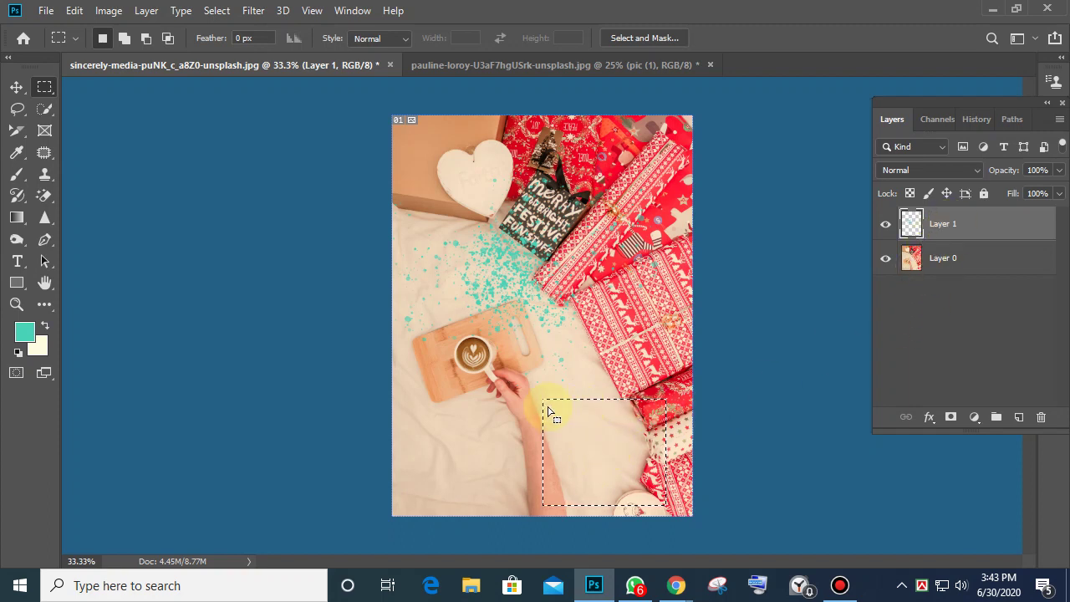
{"action": "left_click", "coordinate": [886, 259]}
{"action": "left_click", "coordinate": [886, 259]}
{"action": "left_click", "coordinate": [886, 259]}
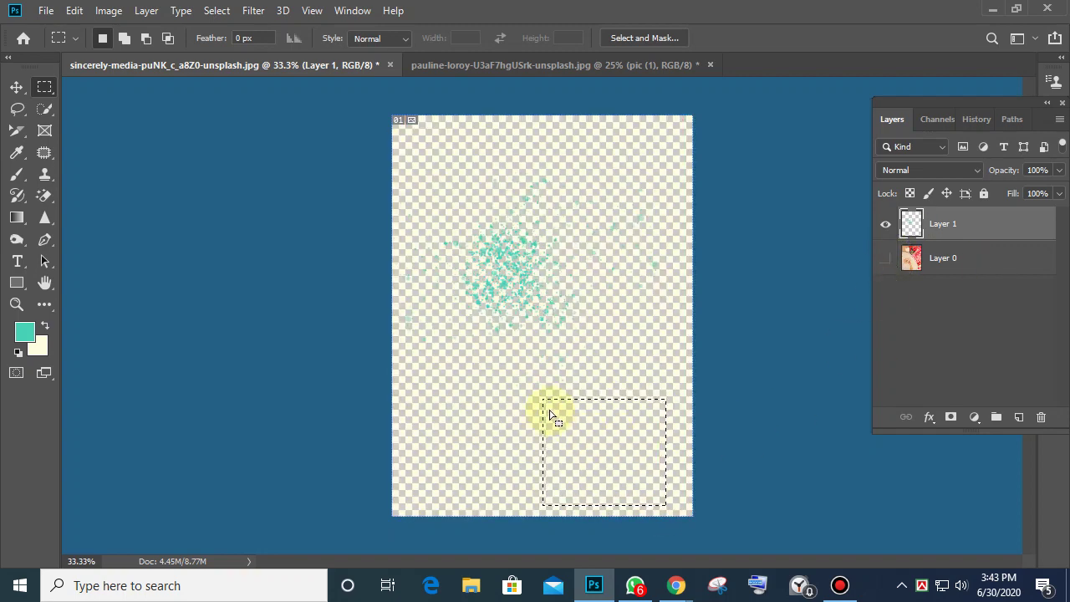
{"action": "left_click", "coordinate": [810, 589]}
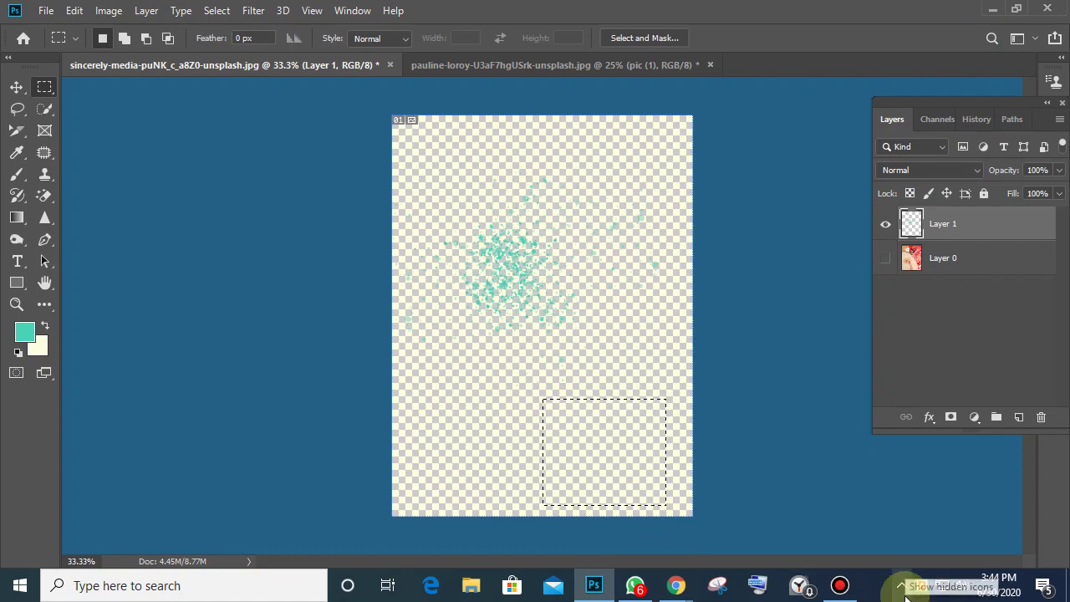
{"action": "key", "text": "ctrl+d"}
Try to place the book image from the desktop into the gift photo document
{"action": "left_click", "coordinate": [988, 15]}
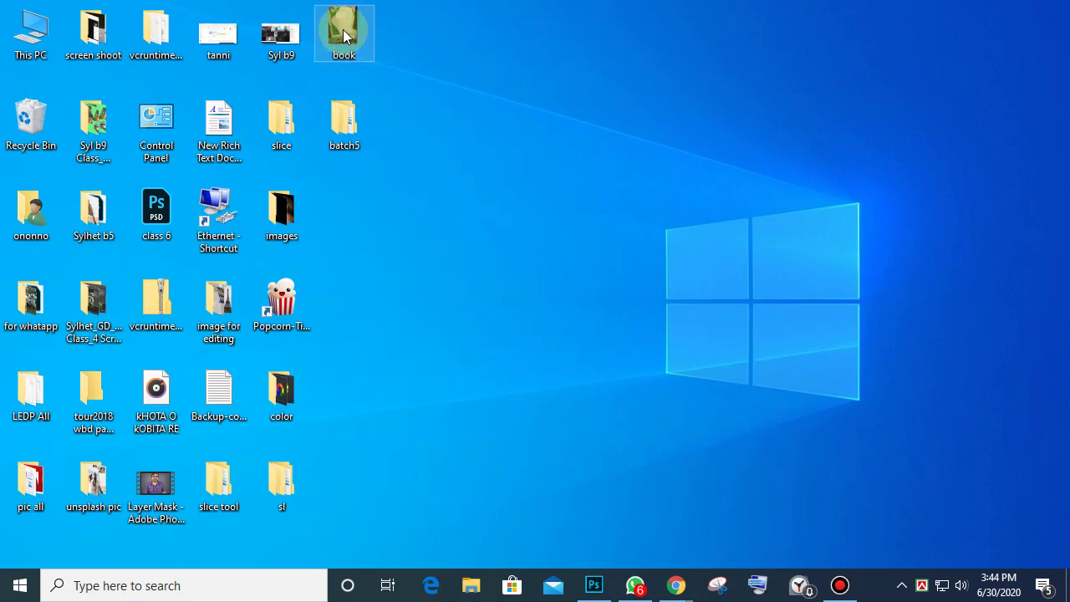
{"action": "left_click_drag", "start_coordinate": [351, 35], "coordinate": [570, 291]}
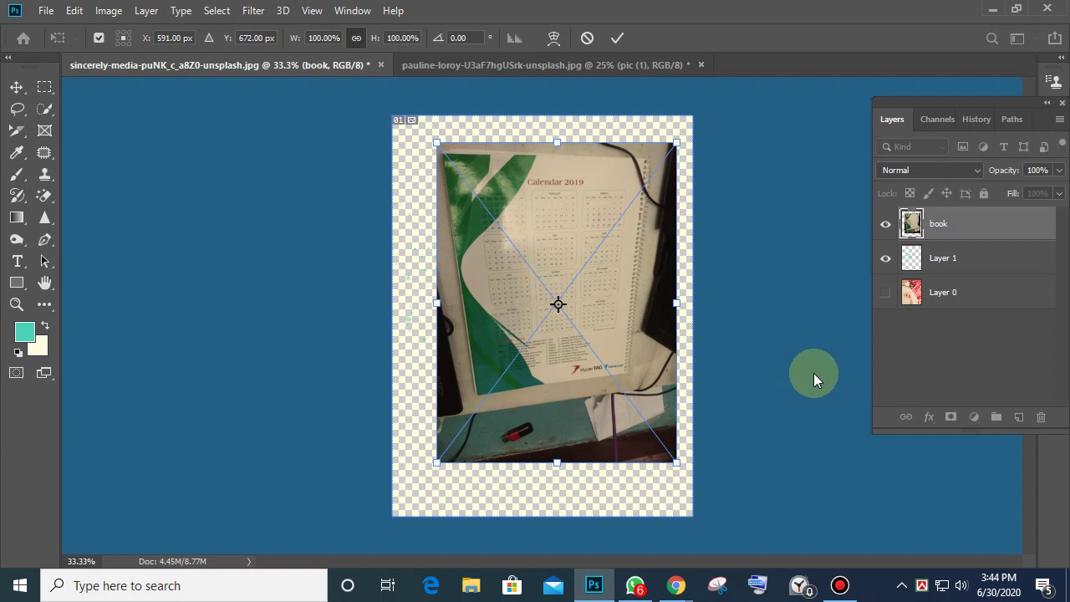
{"action": "key", "text": "Escape"}
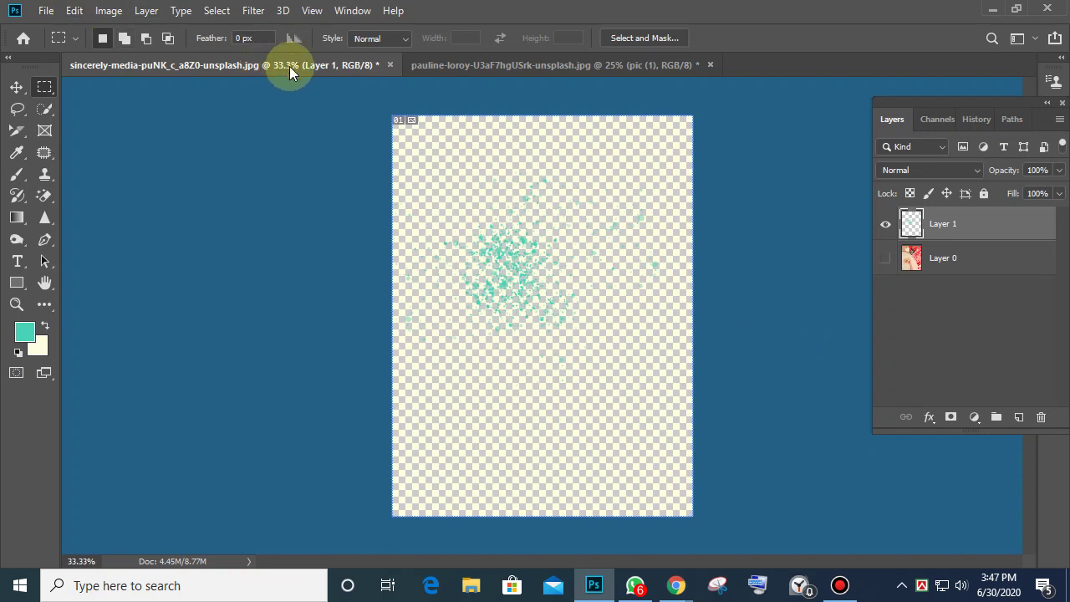
Switch to the dog collage document and open the image pic (4).jpg
{"action": "left_click", "coordinate": [538, 67]}
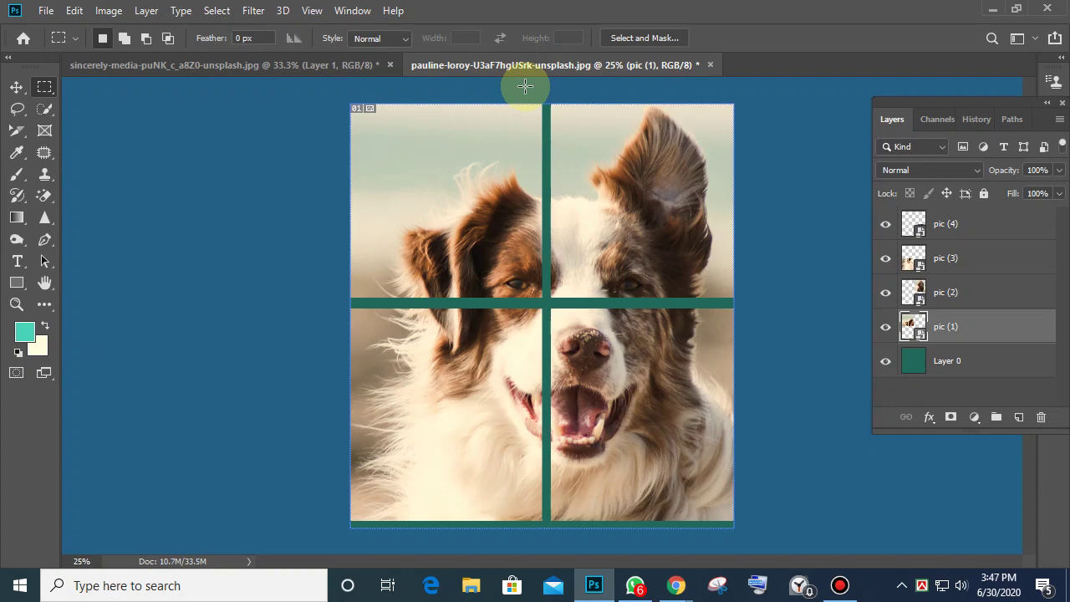
{"action": "left_click", "coordinate": [46, 10]}
{"action": "left_click", "coordinate": [57, 45]}
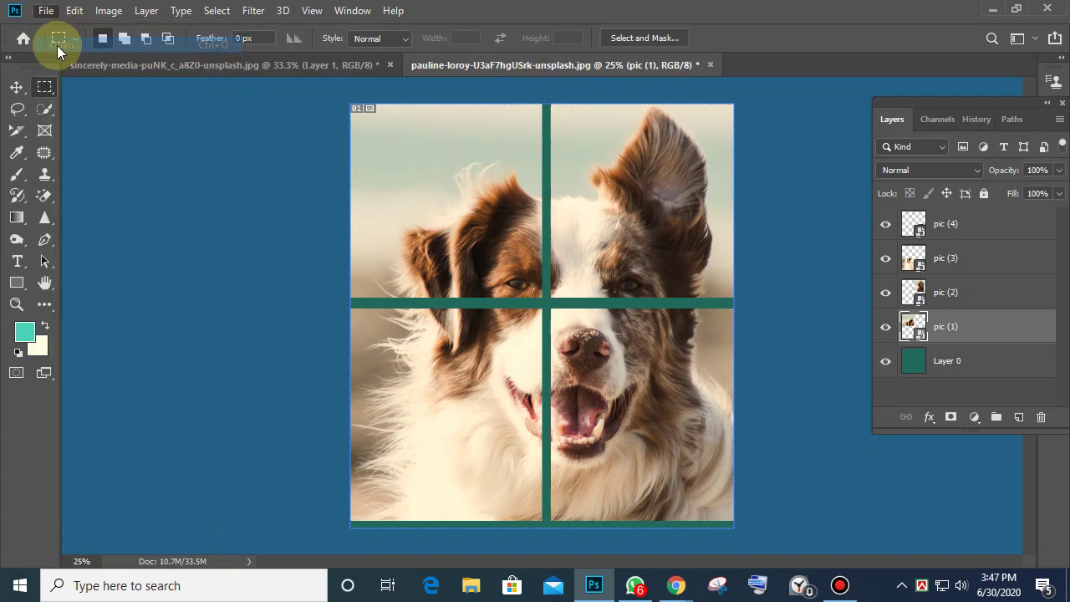
{"action": "double_click", "coordinate": [609, 127]}
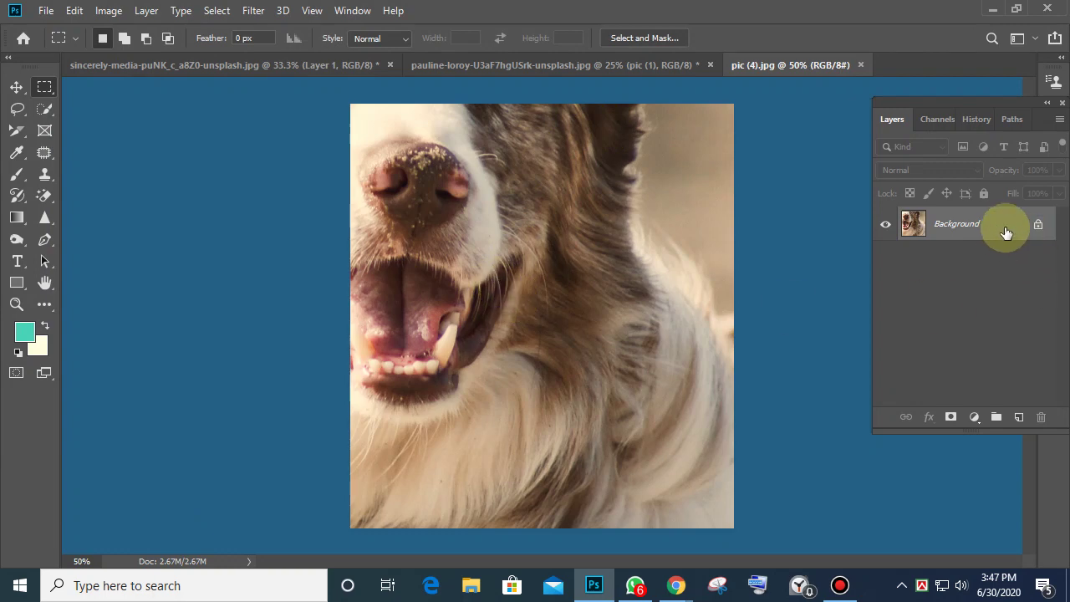
Convert the Background of pic (4).jpg to a normal layer, move it around the canvas, and undo these changes
{"action": "left_click", "coordinate": [15, 87]}
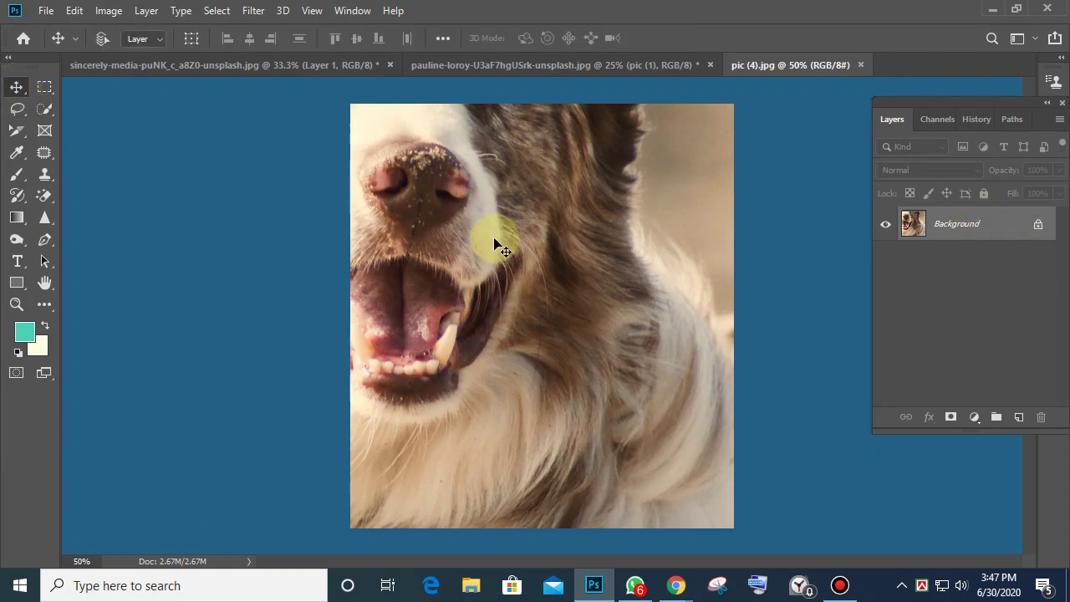
{"action": "left_click_drag", "start_coordinate": [495, 242], "coordinate": [536, 296]}
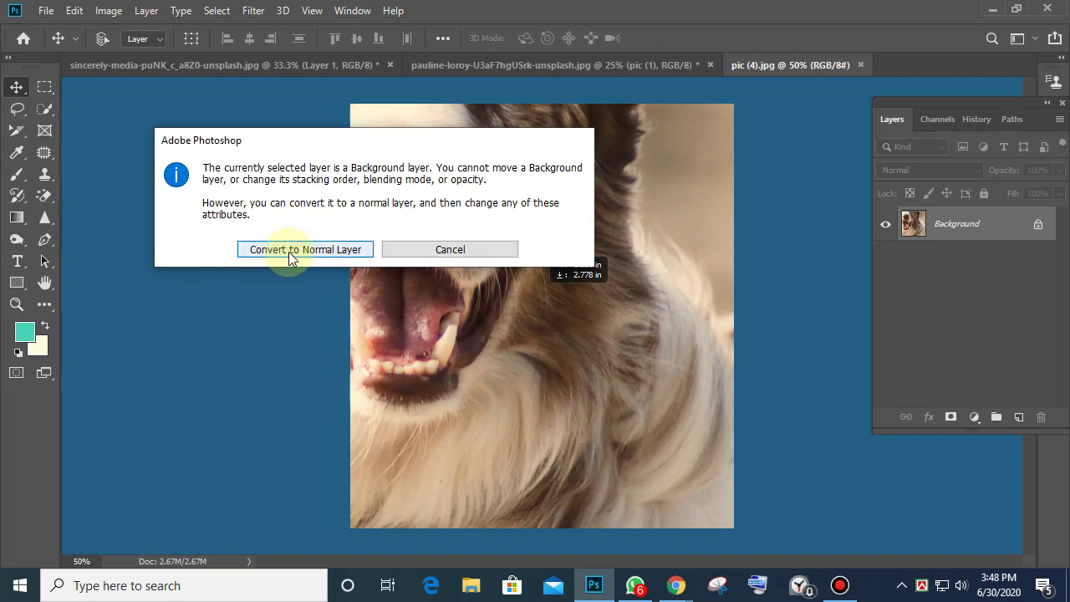
{"action": "left_click", "coordinate": [319, 251]}
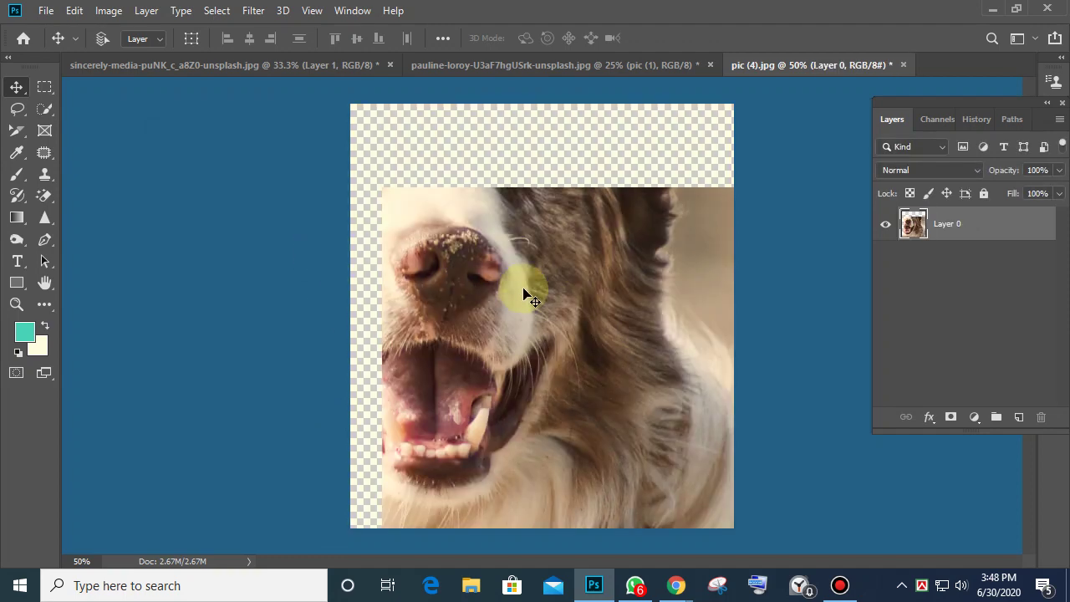
{"action": "left_click_drag", "start_coordinate": [523, 294], "coordinate": [494, 224]}
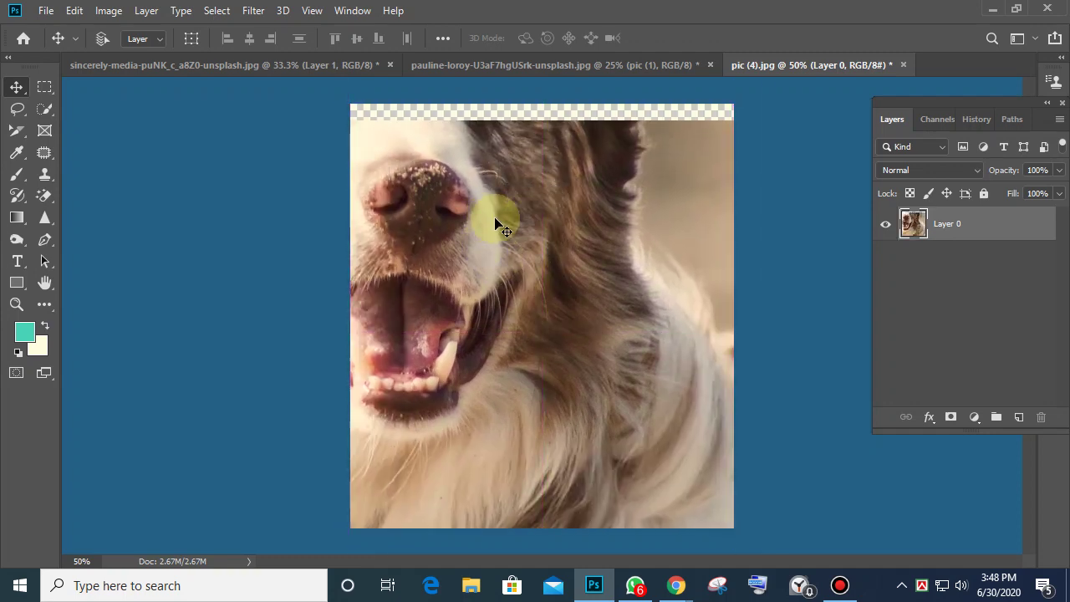
{"action": "key", "text": "ctrl+z"}
{"action": "key", "text": "ctrl+z"}
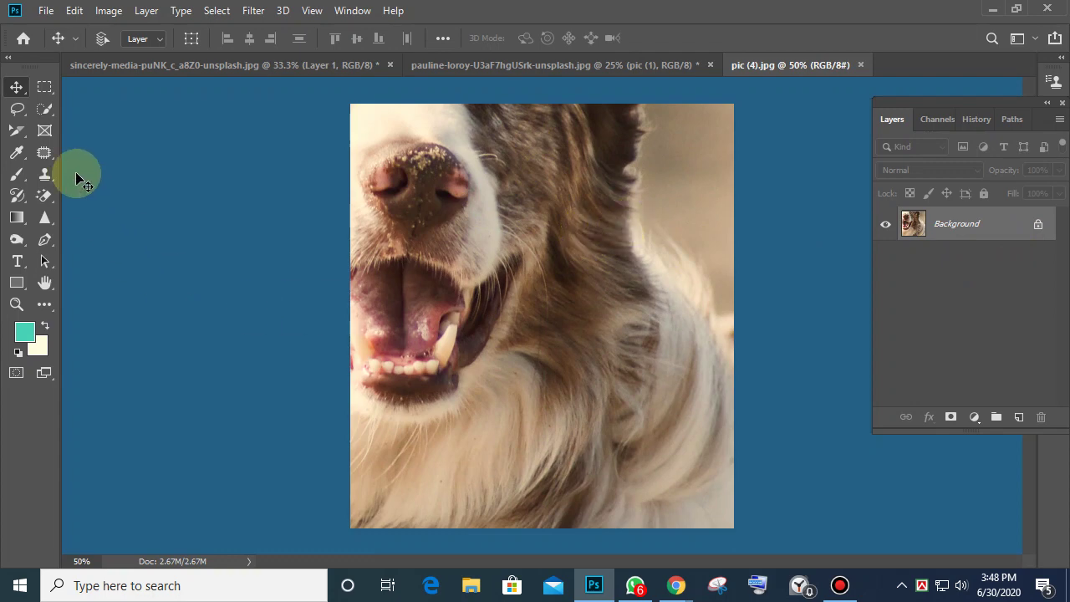
Marquee a square area beside the dog's mouth and subtract its upper-left and lower-right corners from the selection
{"action": "left_click", "coordinate": [44, 86]}
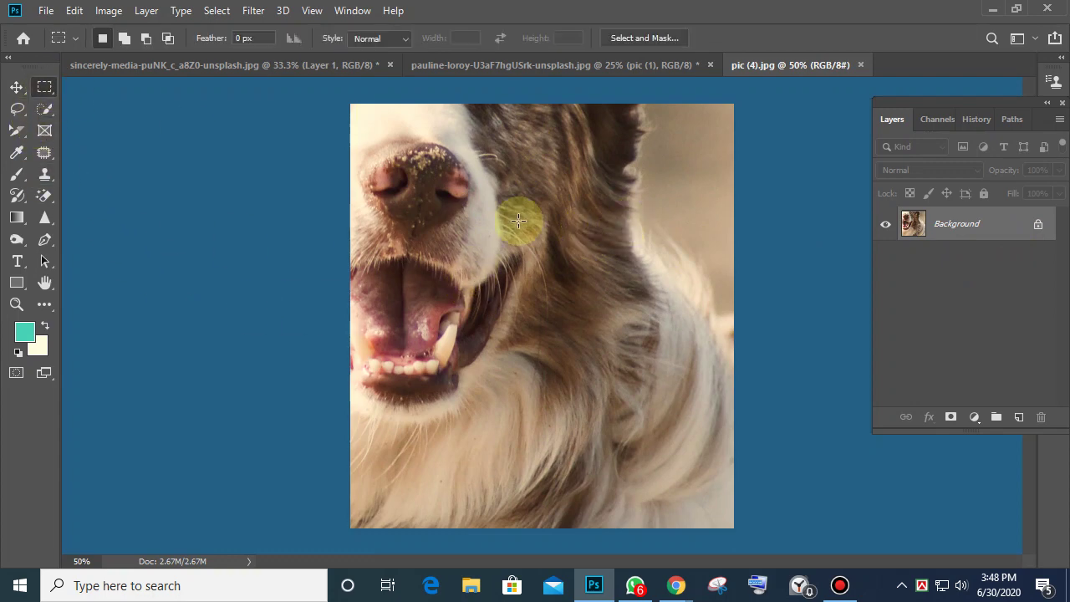
{"action": "left_click_drag", "start_coordinate": [476, 201], "coordinate": [642, 359]}
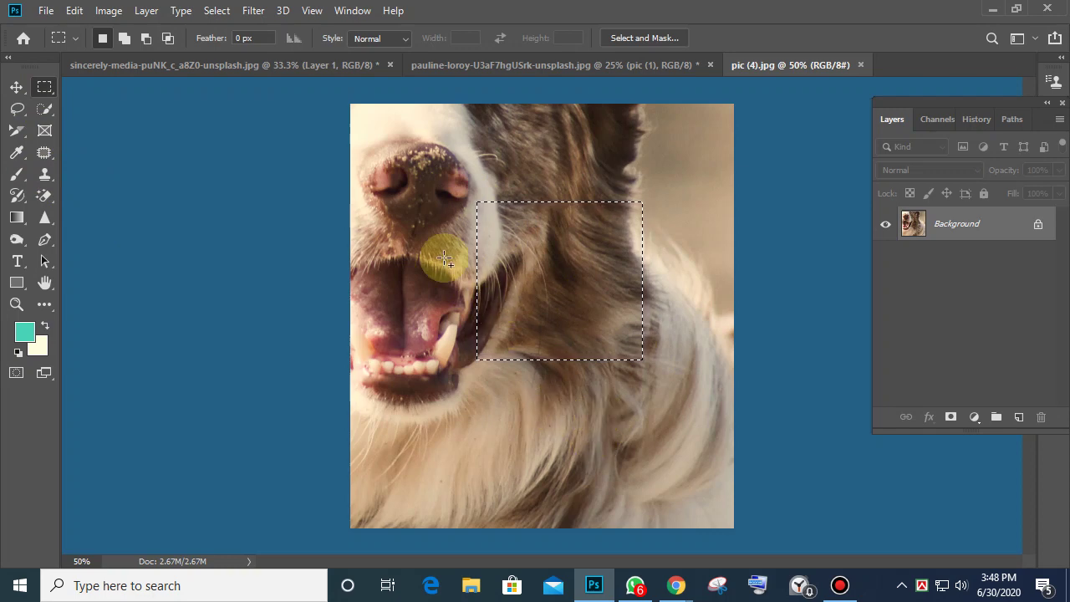
{"action": "key", "text": "shift"}
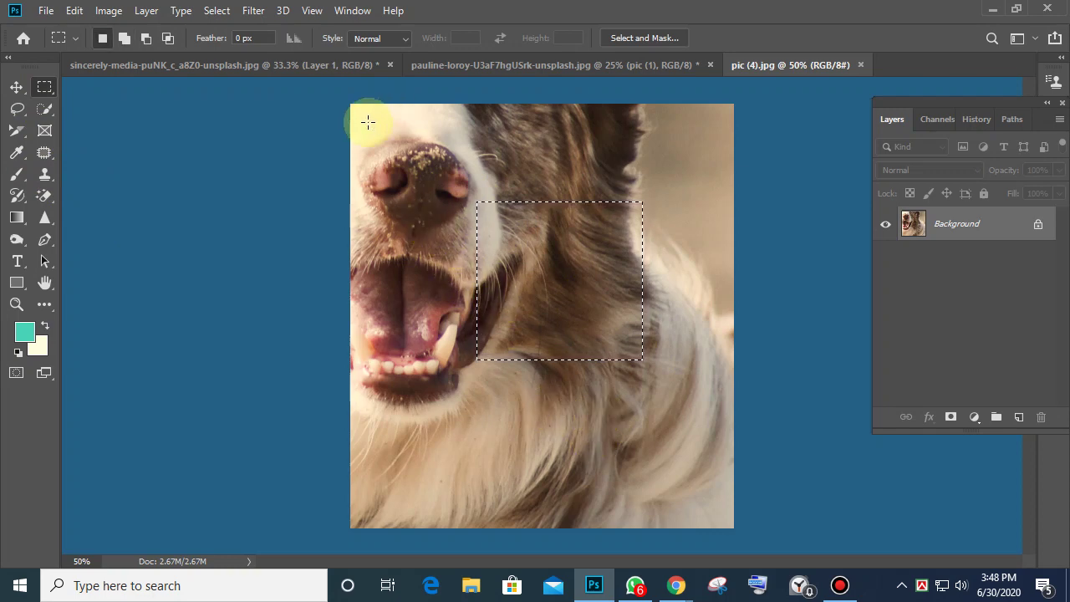
{"action": "key", "text": "alt"}
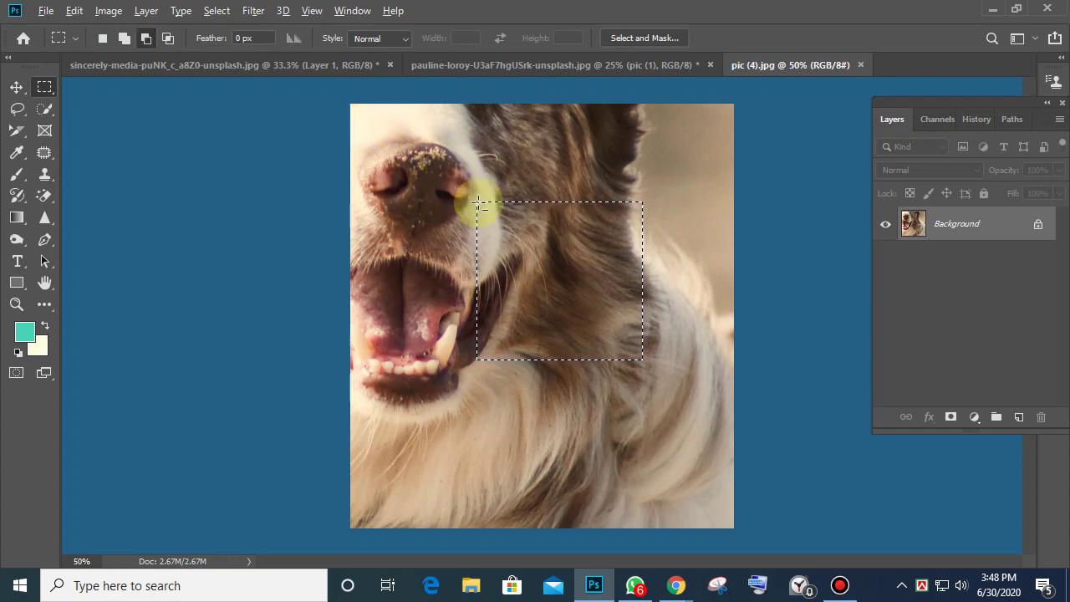
{"action": "left_click_drag", "start_coordinate": [478, 203], "coordinate": [560, 267]}
{"action": "left_click_drag", "start_coordinate": [662, 318], "coordinate": [532, 382]}
Add two rectangles to the selection, over the neck fur and across the mouth, and clear the whole selection
{"action": "key", "text": "shift"}
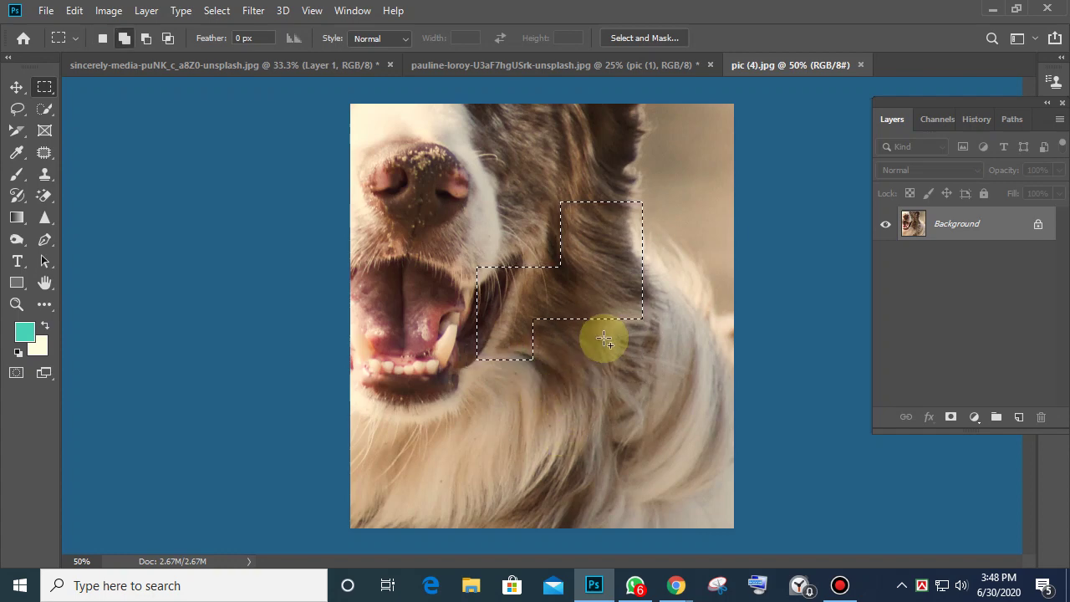
{"action": "left_click_drag", "start_coordinate": [665, 297], "coordinate": [532, 411]}
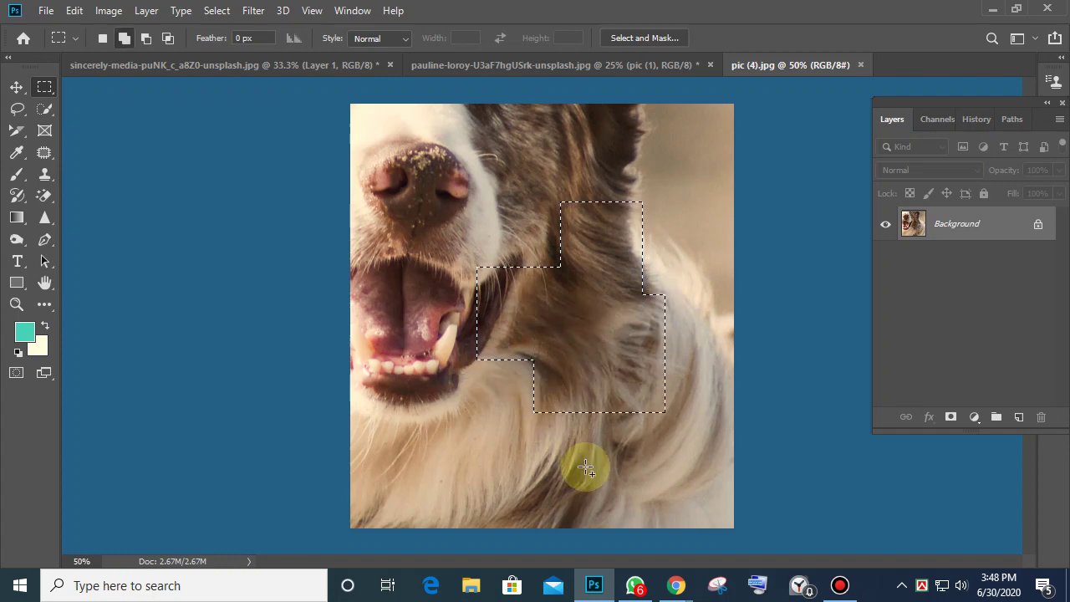
{"action": "left_click_drag", "start_coordinate": [425, 237], "coordinate": [547, 448]}
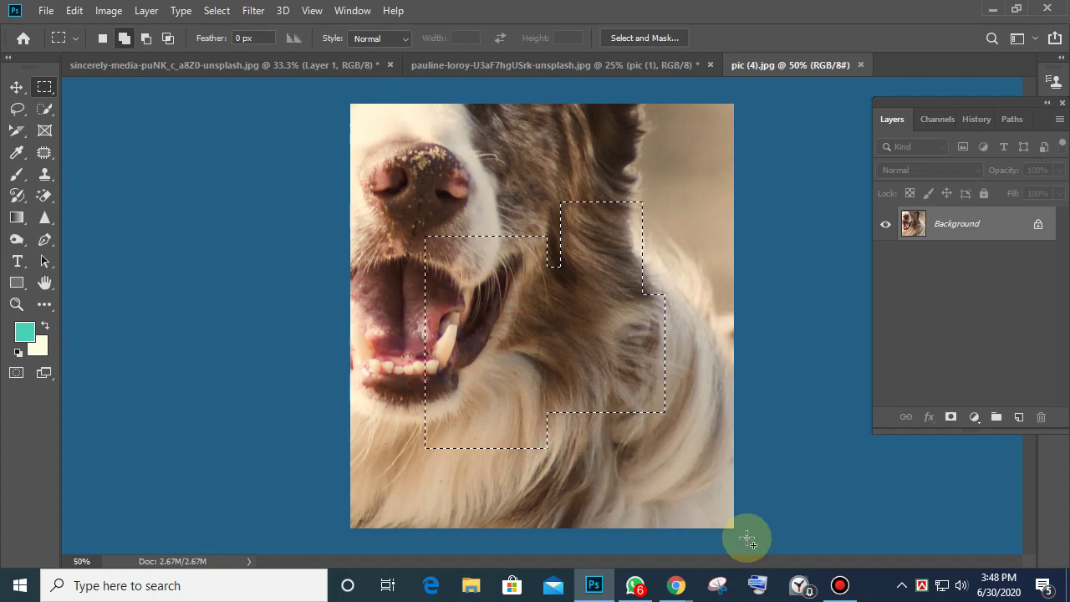
{"action": "left_click", "coordinate": [677, 498]}
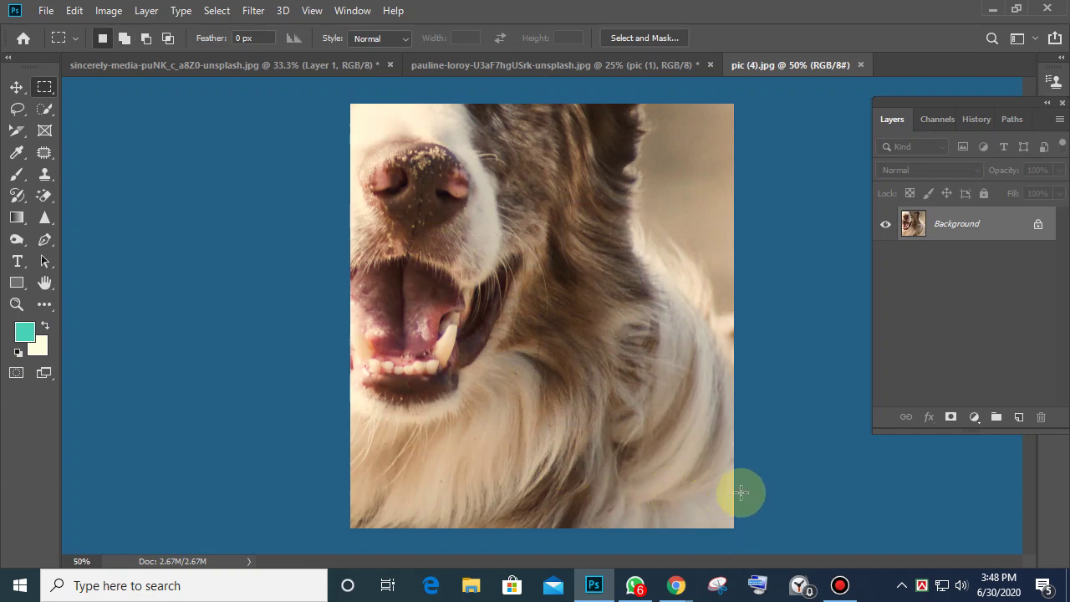
Close pic (4).jpg, show the gift photo document briefly, and return to the dog collage
{"action": "left_click", "coordinate": [863, 64]}
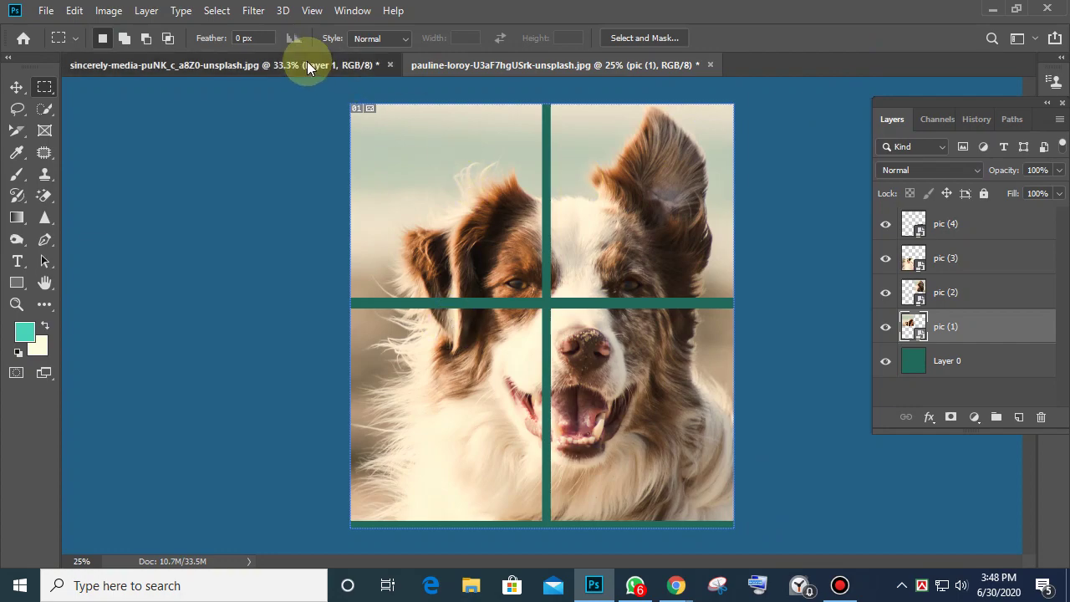
{"action": "left_click", "coordinate": [307, 64]}
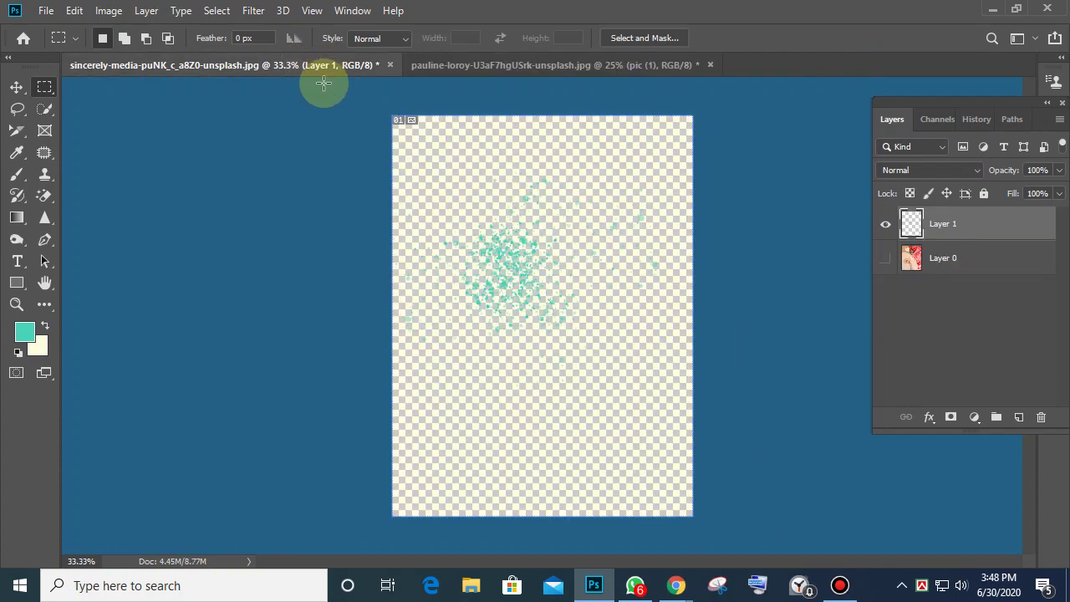
{"action": "left_click", "coordinate": [527, 65]}
Switch to Bandicam to check the recording status and return to the dog collage
{"action": "left_click", "coordinate": [839, 585]}
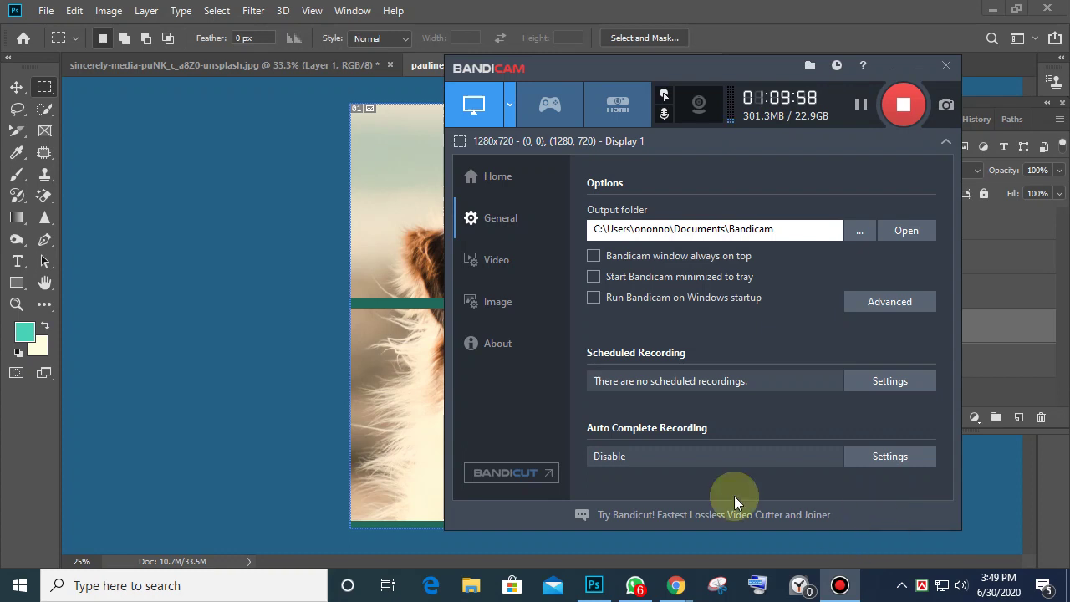
{"action": "left_click", "coordinate": [914, 69]}
Activate the Slice Select Tool and list the crop and slice tools grouped with it
{"action": "left_click", "coordinate": [15, 132]}
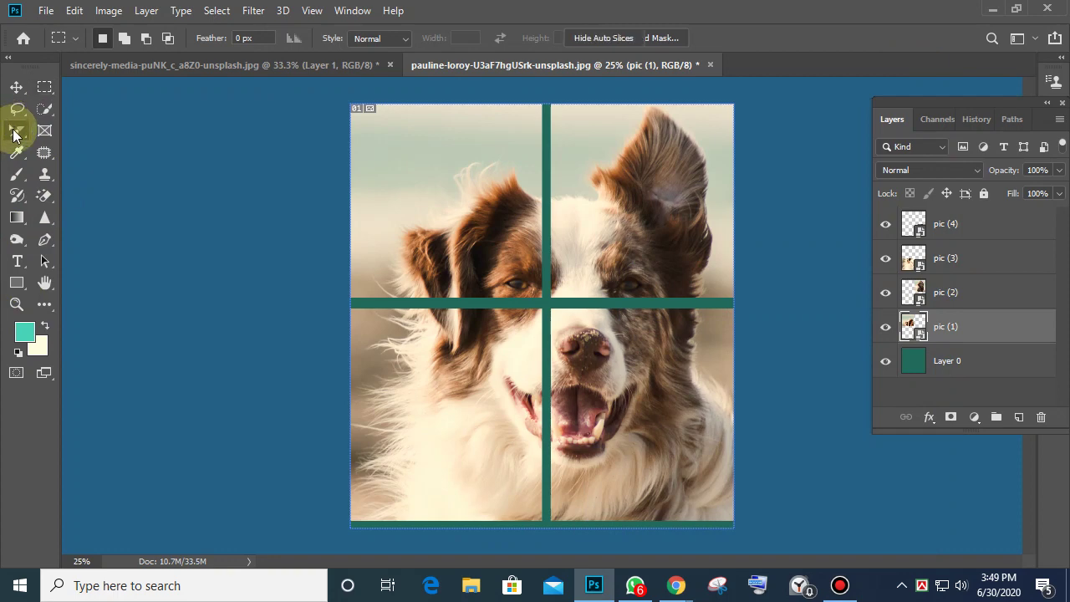
{"action": "left_click_drag", "start_coordinate": [15, 132], "coordinate": [87, 166]}
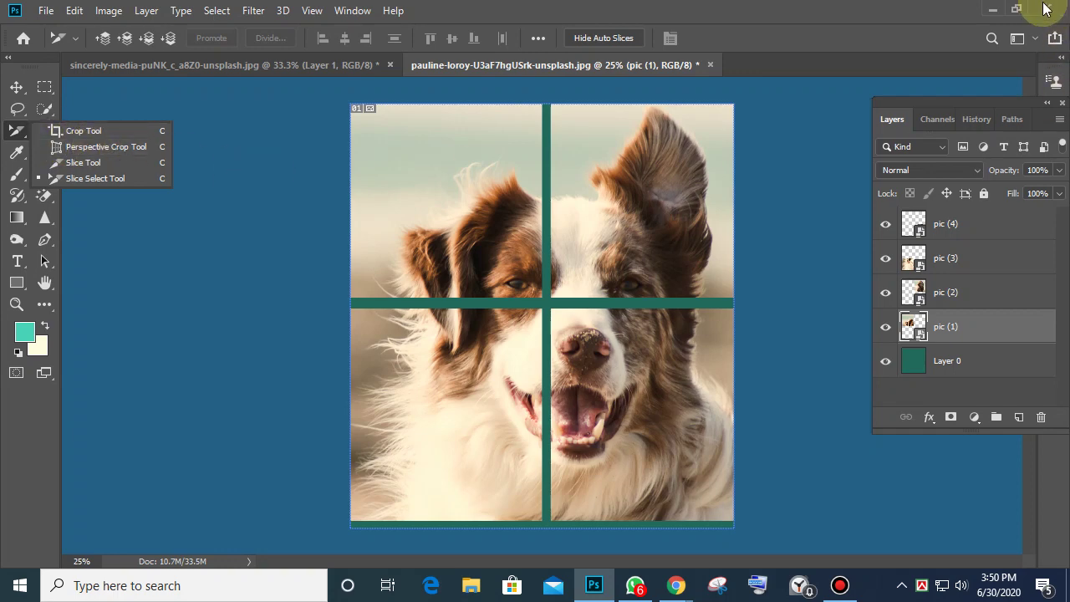
Go to the desktop and open the book image in Photos
{"action": "left_click", "coordinate": [993, 10]}
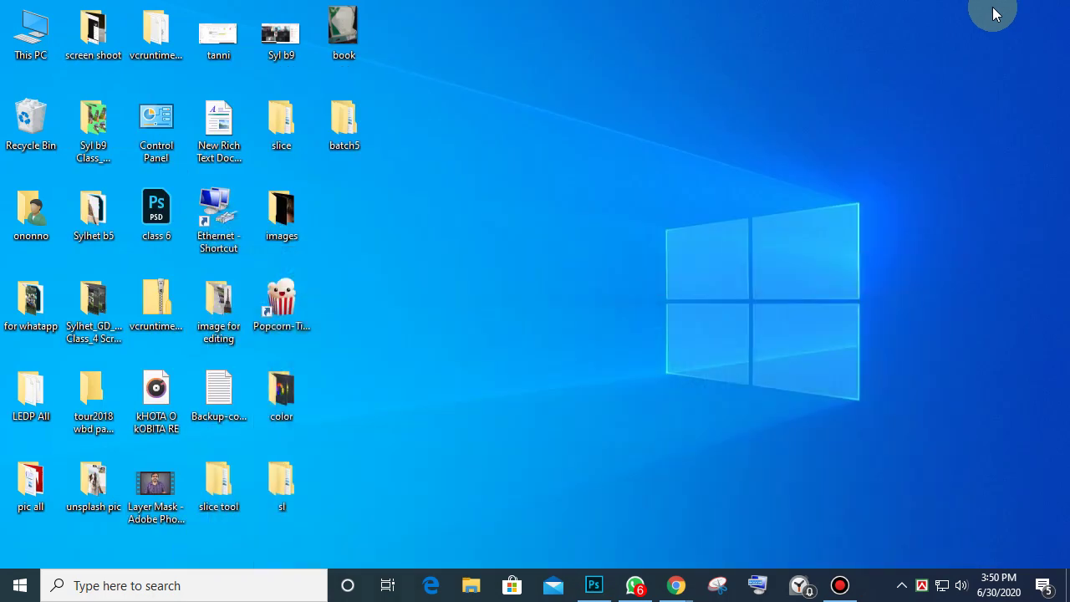
{"action": "left_click", "coordinate": [362, 32]}
{"action": "left_click", "coordinate": [361, 32]}
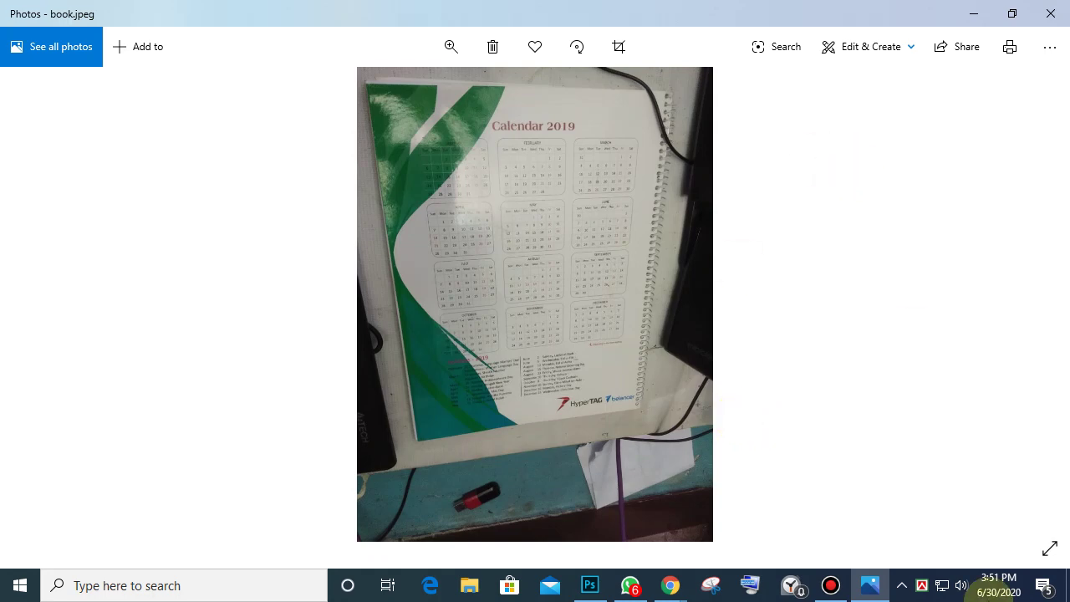
Switch to Photoshop, marquee part of the dog collage's upper-left piece, move the selection outline over the lower-left piece and deselect it
{"action": "left_click", "coordinate": [600, 595]}
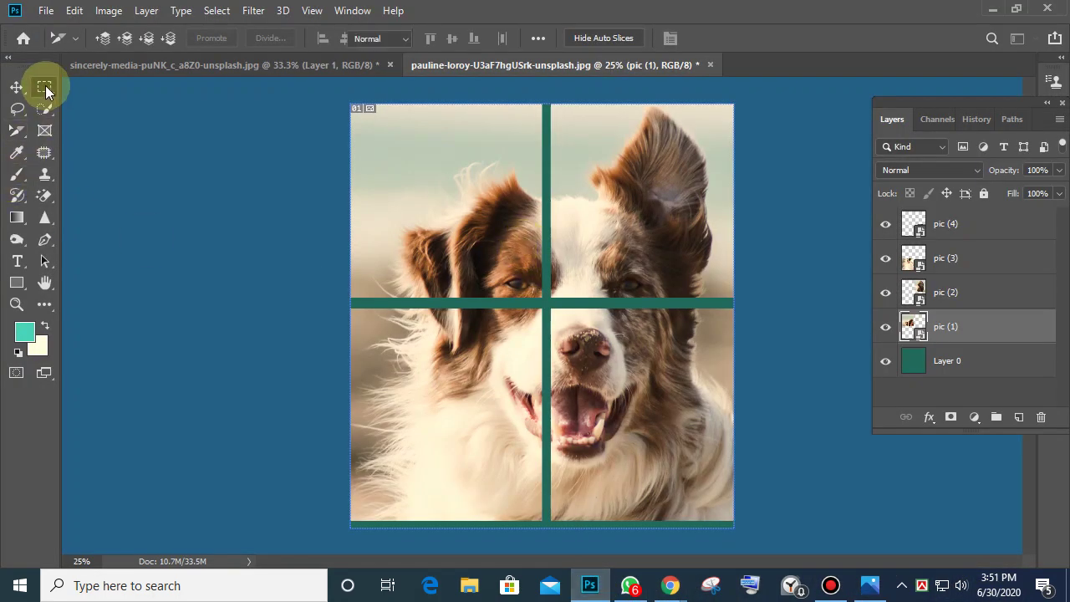
{"action": "left_click", "coordinate": [46, 87]}
{"action": "left_click_drag", "start_coordinate": [383, 135], "coordinate": [539, 276]}
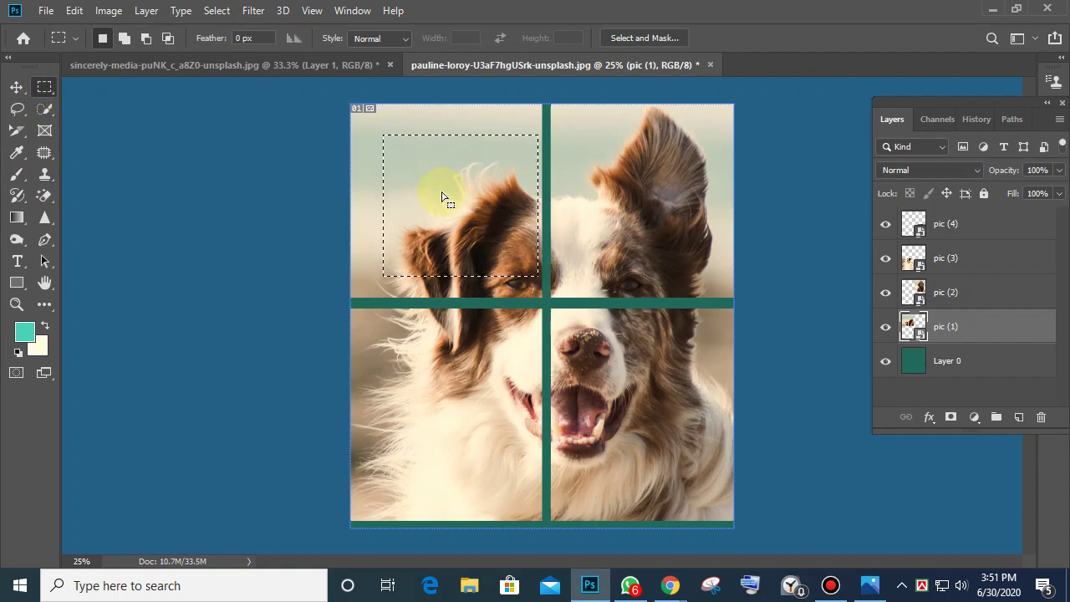
{"action": "left_click_drag", "start_coordinate": [431, 192], "coordinate": [434, 417]}
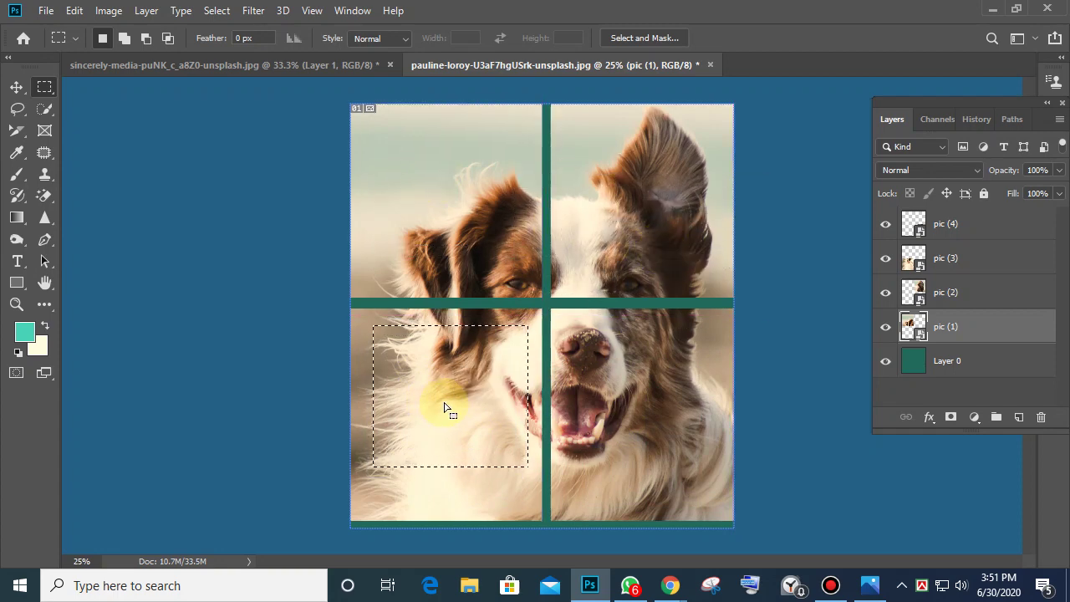
{"action": "left_click", "coordinate": [688, 199]}
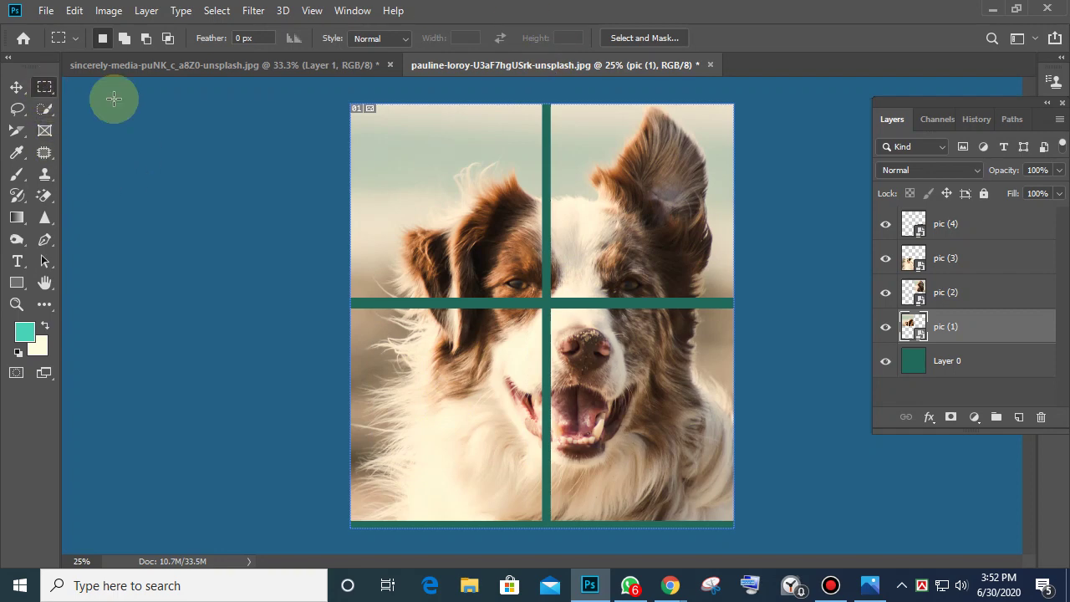
Marquee part of the upper-left dog piece, shift the piece slightly down with the Move Tool and deselect
{"action": "left_click_drag", "start_coordinate": [397, 127], "coordinate": [533, 249]}
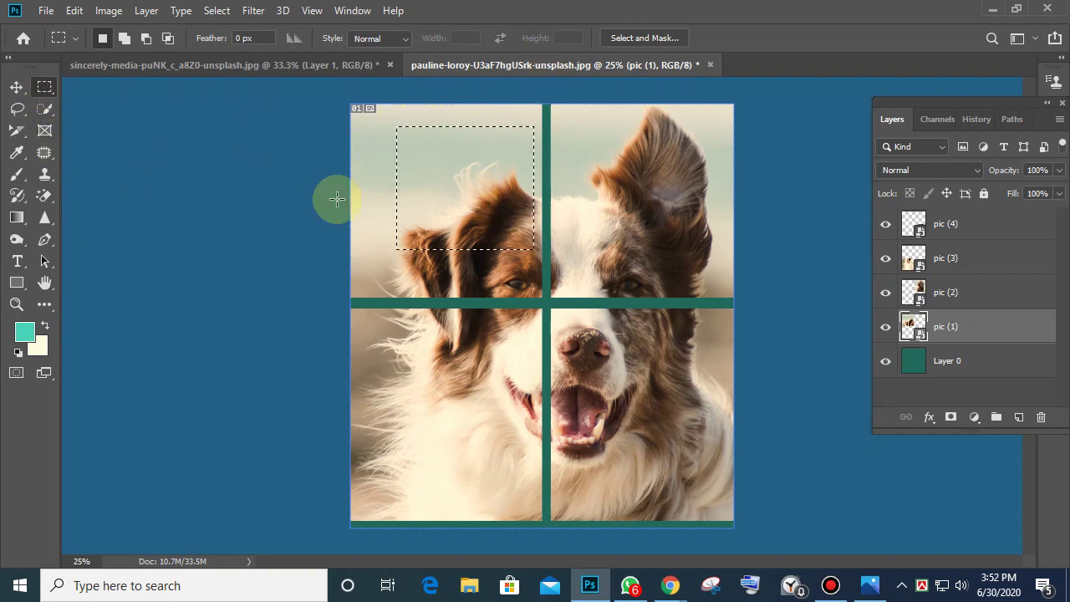
{"action": "left_click", "coordinate": [17, 87]}
{"action": "mouse_move", "coordinate": [454, 158]}
{"action": "left_mouse_down"}
{"action": "mouse_move", "coordinate": [413, 313]}
{"action": "mouse_move", "coordinate": [685, 410]}
{"action": "mouse_move", "coordinate": [661, 215]}
{"action": "mouse_move", "coordinate": [490, 434]}
{"action": "mouse_move", "coordinate": [403, 207]}
{"action": "mouse_move", "coordinate": [449, 164]}
{"action": "mouse_move", "coordinate": [470, 169]}
{"action": "mouse_move", "coordinate": [456, 167]}
{"action": "left_mouse_up"}
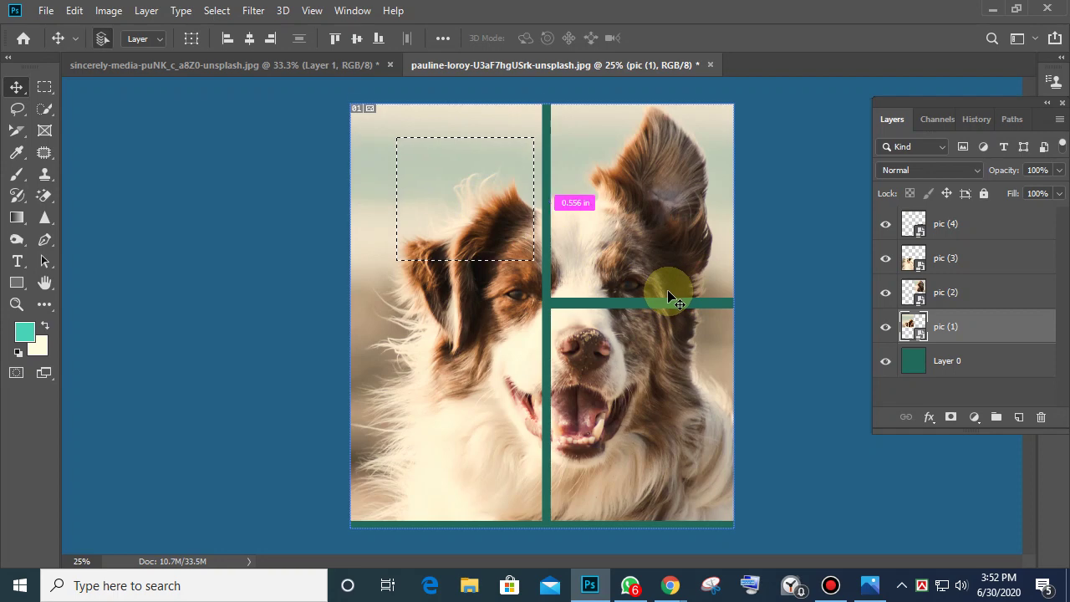
{"action": "key", "text": "ctrl+d"}
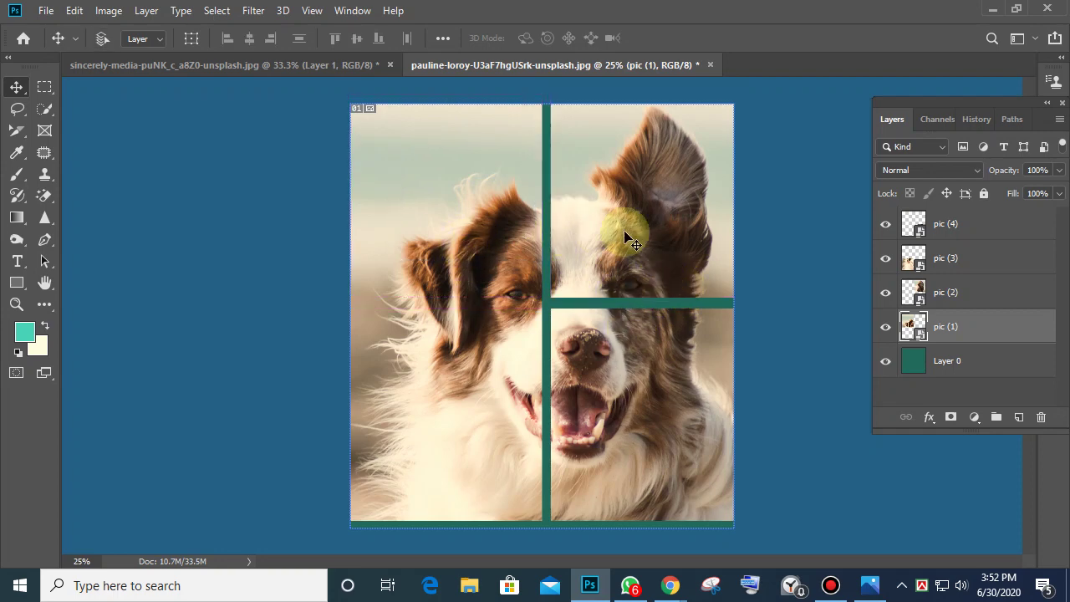
With Auto-Select off, move the pic (1) piece toward the upper-left corner, away from the neighbouring pieces
{"action": "left_click_drag", "start_coordinate": [626, 231], "coordinate": [640, 215]}
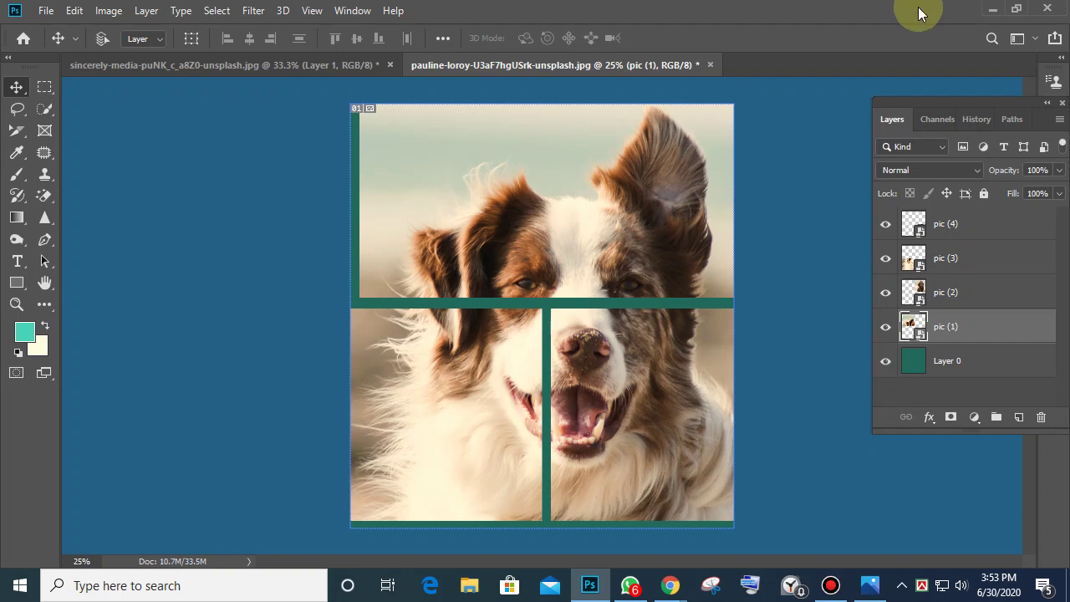
{"action": "left_click_drag", "start_coordinate": [621, 370], "coordinate": [603, 267]}
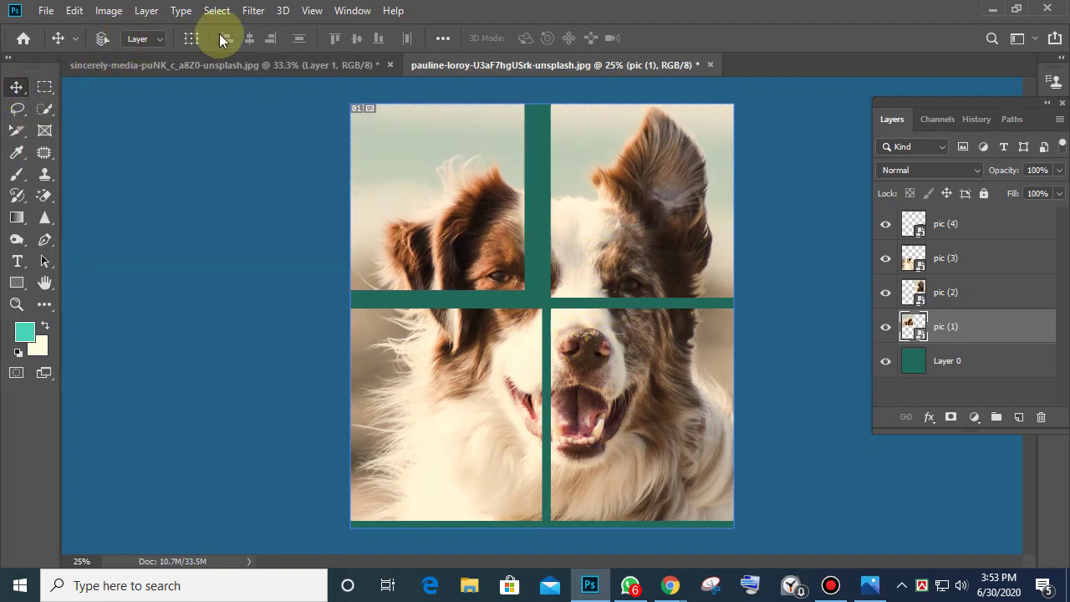
Enable transform controls and Auto-Select, move each dog collage piece a little up and left, and deselect all layers
{"action": "left_click", "coordinate": [191, 38]}
{"action": "left_click", "coordinate": [103, 38]}
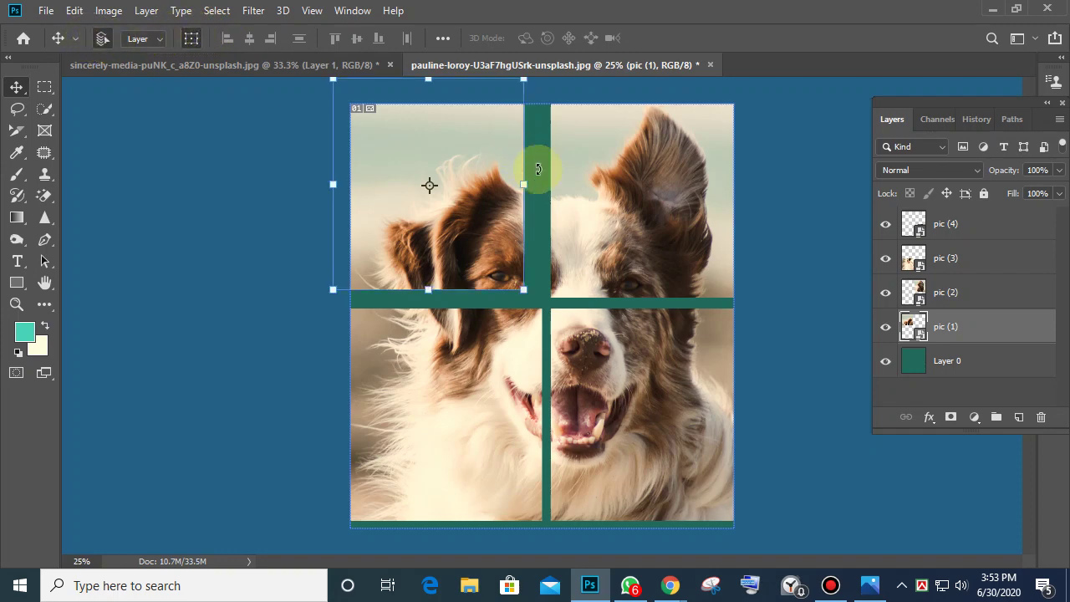
{"action": "left_click", "coordinate": [609, 220]}
{"action": "left_click_drag", "start_coordinate": [609, 220], "coordinate": [602, 214]}
{"action": "left_click_drag", "start_coordinate": [629, 380], "coordinate": [605, 367]}
{"action": "left_click_drag", "start_coordinate": [471, 270], "coordinate": [452, 261]}
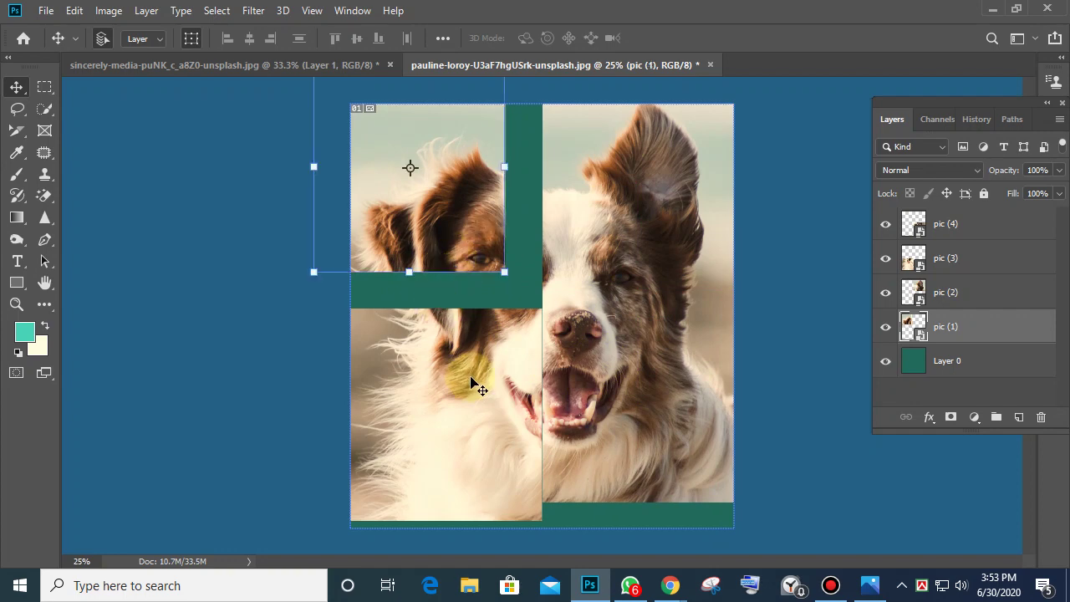
{"action": "left_click_drag", "start_coordinate": [473, 382], "coordinate": [438, 363]}
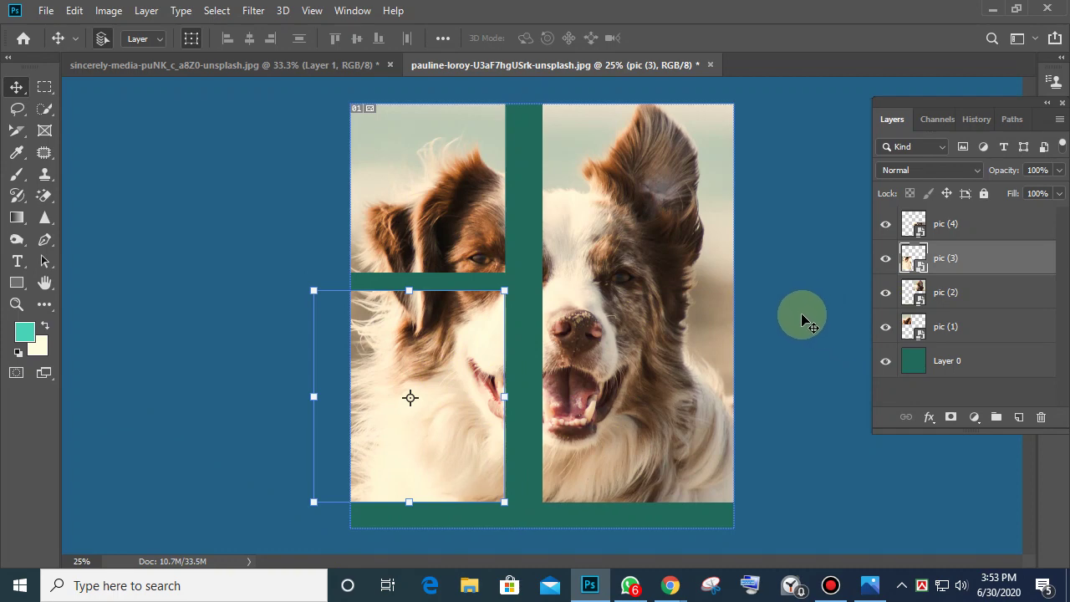
{"action": "left_click", "coordinate": [795, 287]}
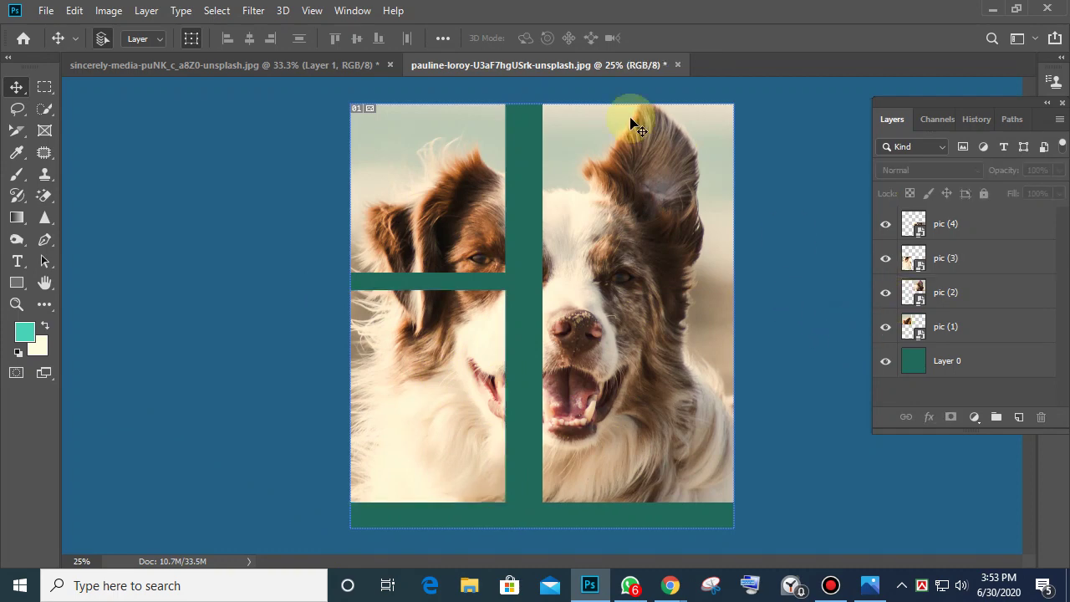
Switch to the gift photo document, deselect its layers and make Layer 0 visible
{"action": "left_click", "coordinate": [230, 63]}
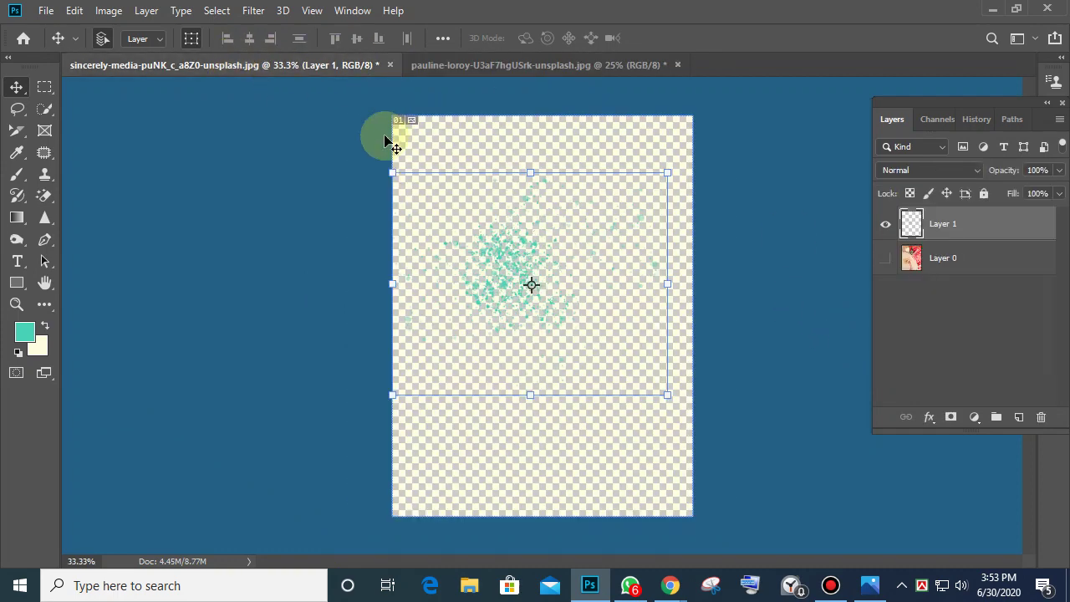
{"action": "mouse_move", "coordinate": [827, 587]}
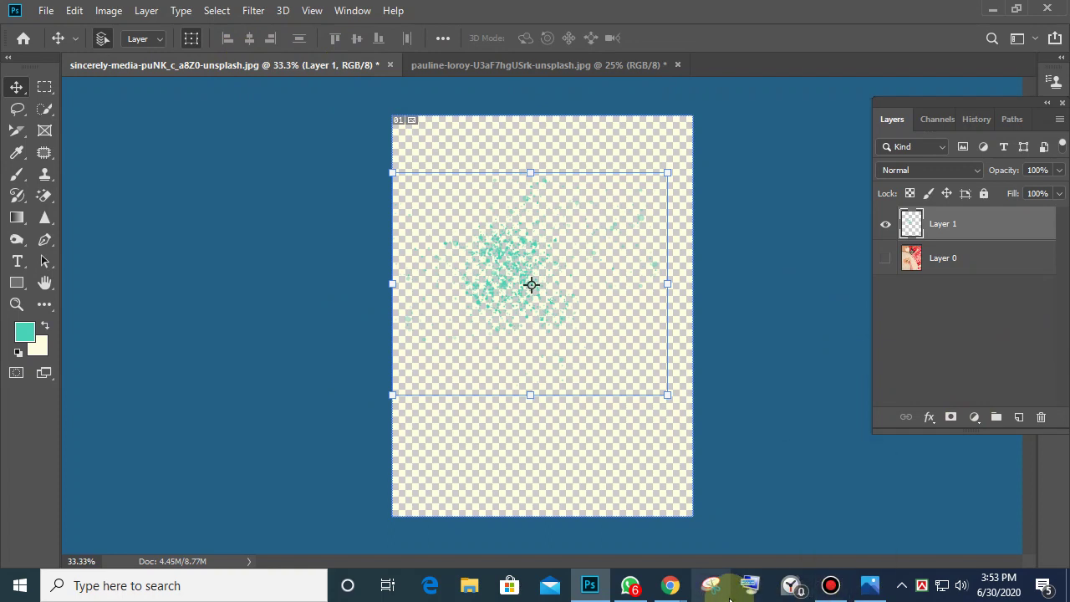
{"action": "left_click", "coordinate": [590, 437]}
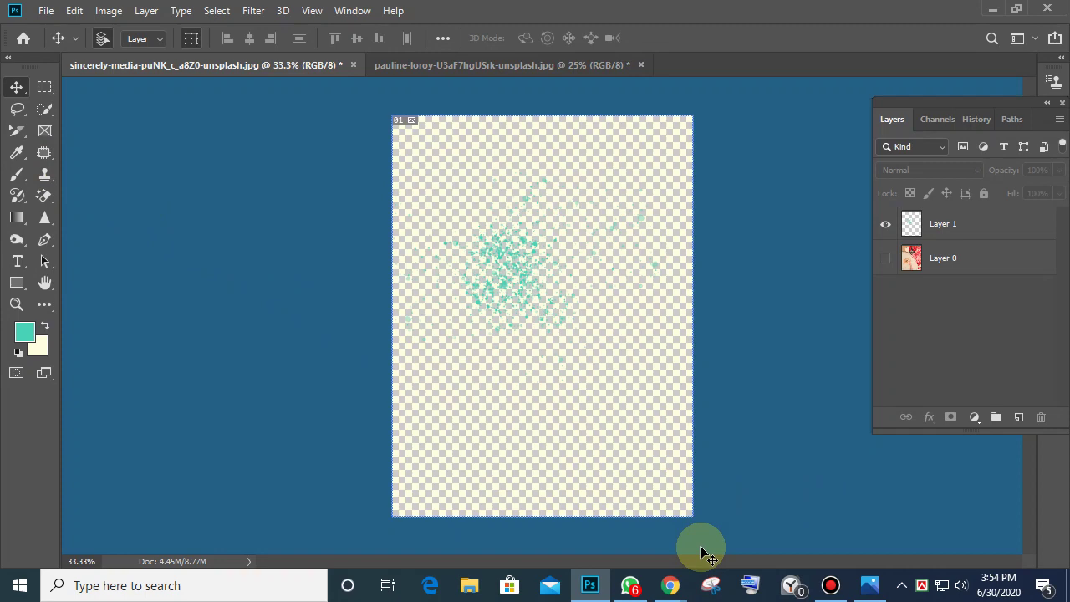
{"action": "left_click", "coordinate": [887, 263]}
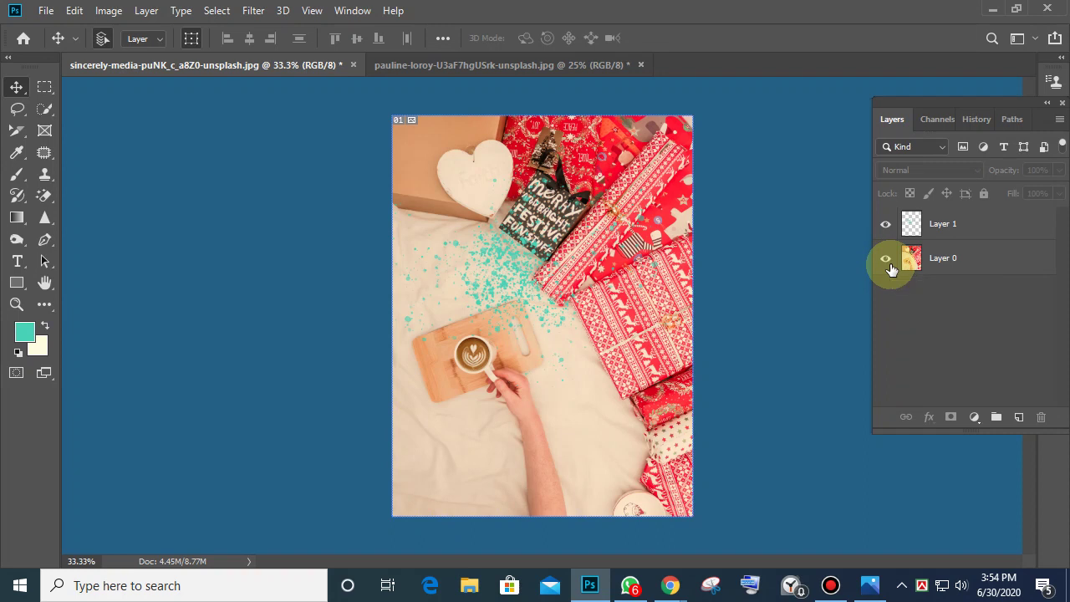
Set the computer's speaker volume to 54
{"action": "left_click", "coordinate": [960, 584]}
{"action": "left_click_drag", "start_coordinate": [918, 548], "coordinate": [929, 557]}
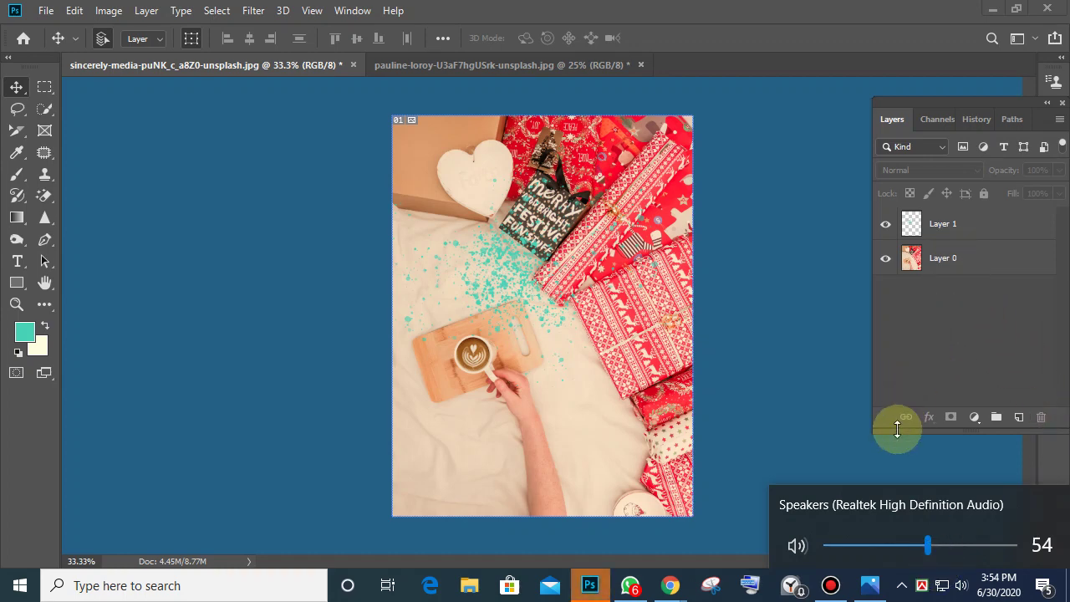
{"action": "left_click", "coordinate": [791, 426]}
Duplicate Layer 0 under the name Layer 0 copy and alternately select the original and the copy
{"action": "right_click", "coordinate": [944, 262]}
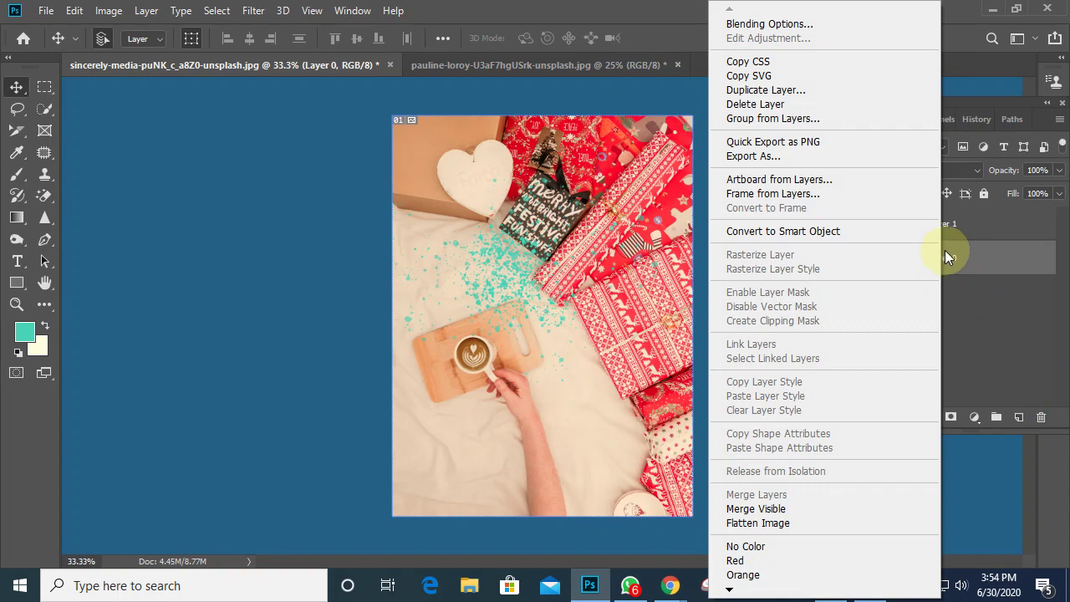
{"action": "left_click", "coordinate": [785, 90]}
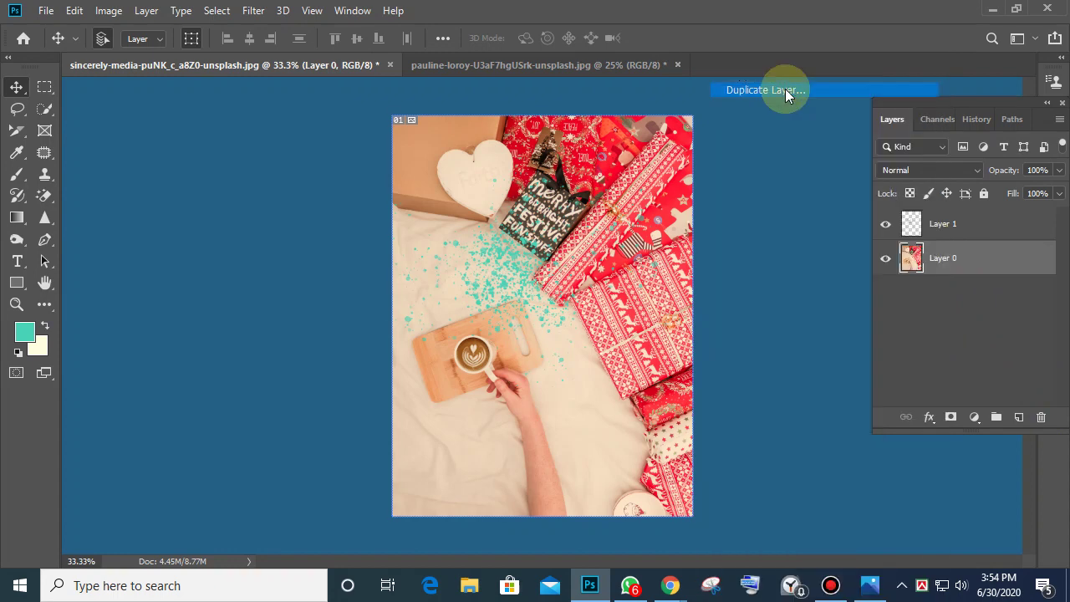
{"action": "left_click", "coordinate": [671, 149]}
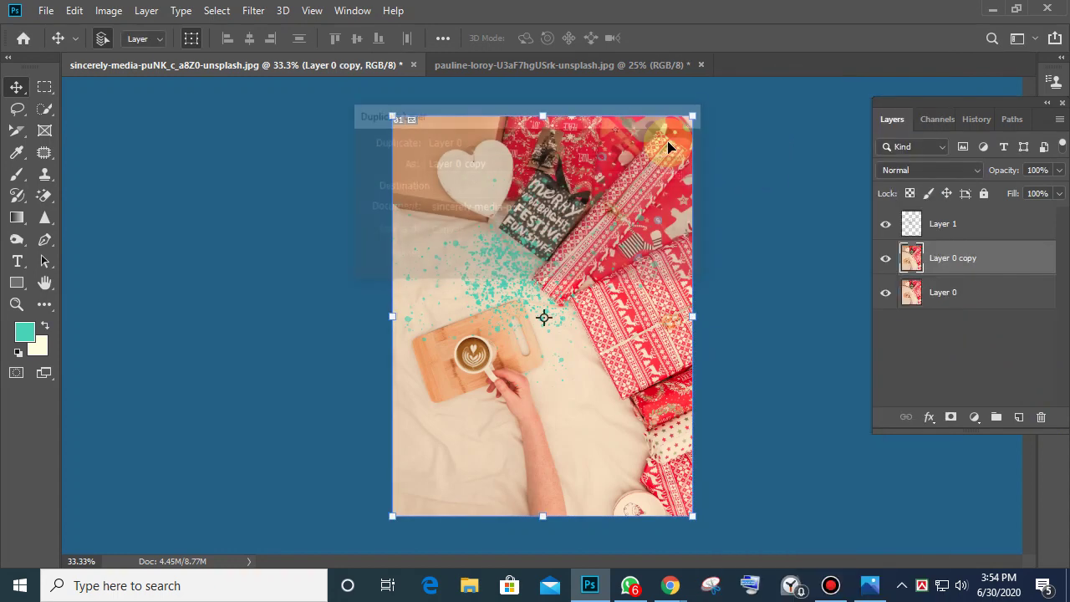
{"action": "left_click", "coordinate": [938, 292]}
{"action": "left_click", "coordinate": [931, 267]}
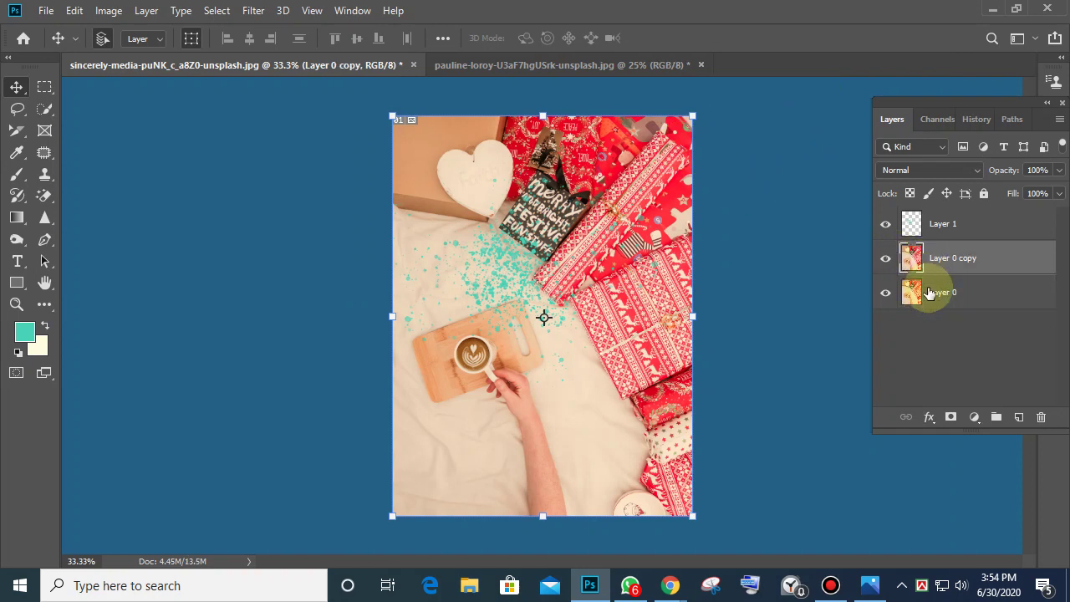
{"action": "left_click", "coordinate": [936, 292]}
{"action": "left_click", "coordinate": [919, 261]}
{"action": "left_click", "coordinate": [924, 300]}
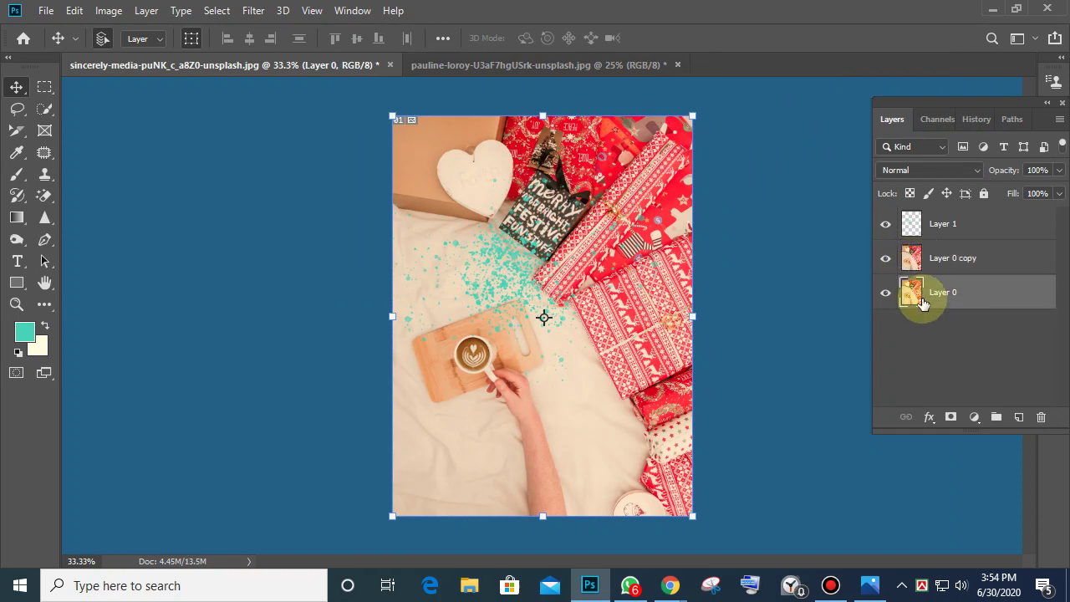
Duplicate the paint splatter Layer 1 as Layer 1 copy
{"action": "left_click", "coordinate": [938, 224]}
{"action": "right_click", "coordinate": [938, 224]}
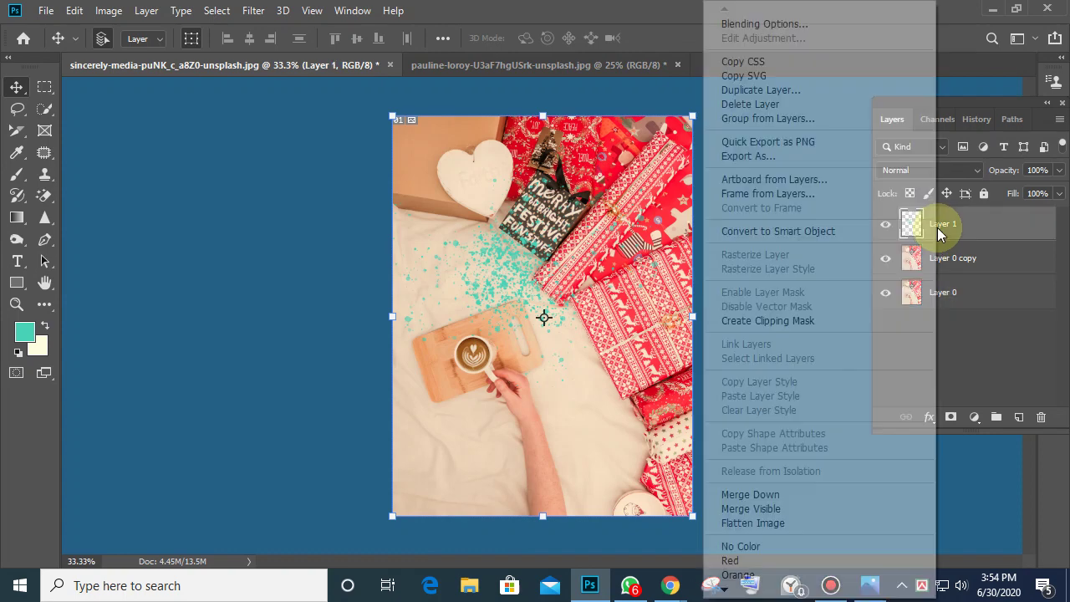
{"action": "left_click", "coordinate": [814, 89]}
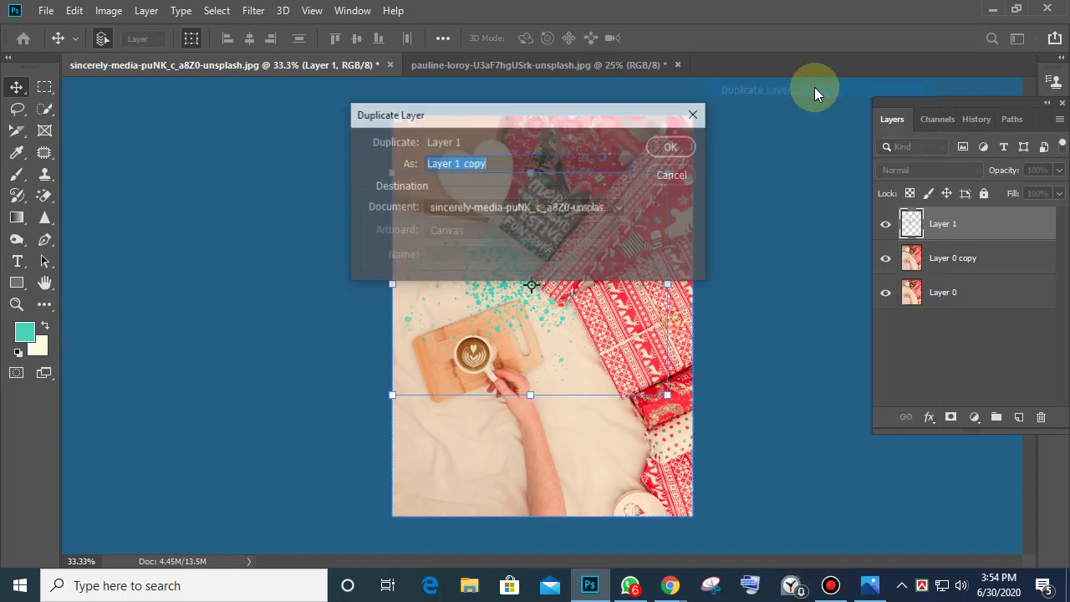
{"action": "left_click", "coordinate": [673, 148]}
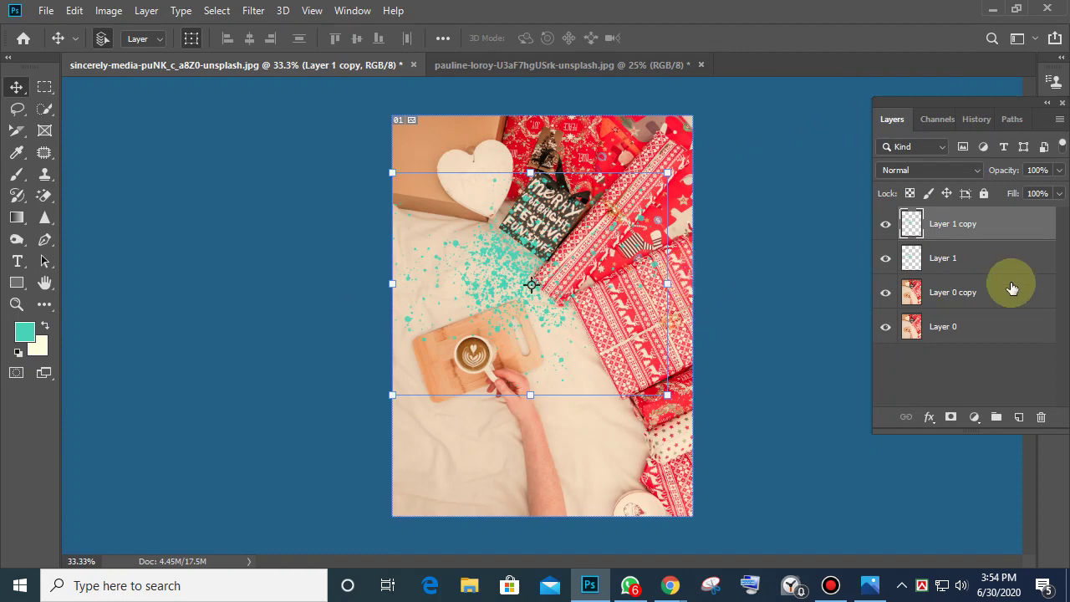
Move Layer 0 copy to the right over half of the canvas, and shift Layer 0 slightly down
{"action": "left_click_drag", "start_coordinate": [527, 272], "coordinate": [695, 291]}
{"action": "left_click_drag", "start_coordinate": [493, 286], "coordinate": [492, 305]}
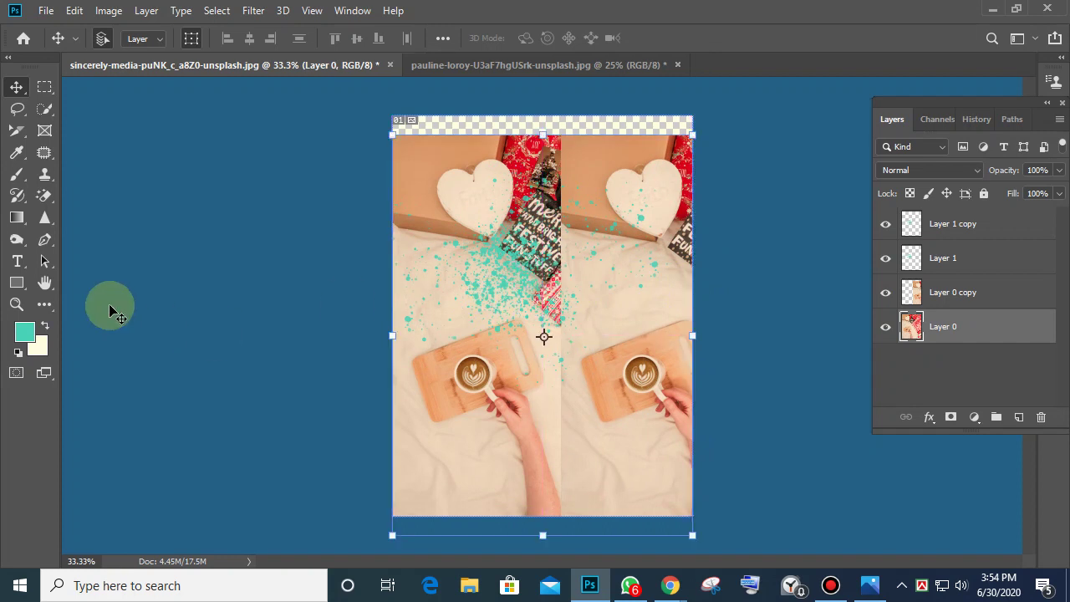
Select Layer 0 copy on the canvas and delete it
{"action": "left_click", "coordinate": [944, 259]}
{"action": "mouse_move", "coordinate": [619, 282]}
{"action": "left_mouse_down"}
{"action": "mouse_move", "coordinate": [633, 297]}
{"action": "mouse_move", "coordinate": [764, 287]}
{"action": "mouse_move", "coordinate": [632, 268]}
{"action": "mouse_move", "coordinate": [635, 294]}
{"action": "left_mouse_up"}
{"action": "left_click", "coordinate": [1042, 418]}
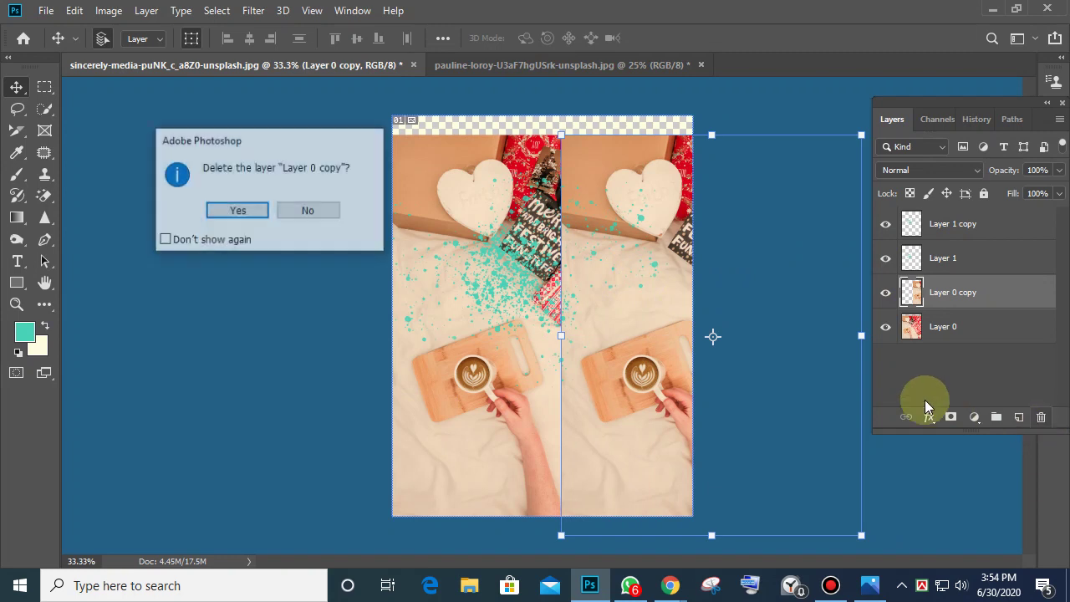
{"action": "left_click", "coordinate": [255, 213]}
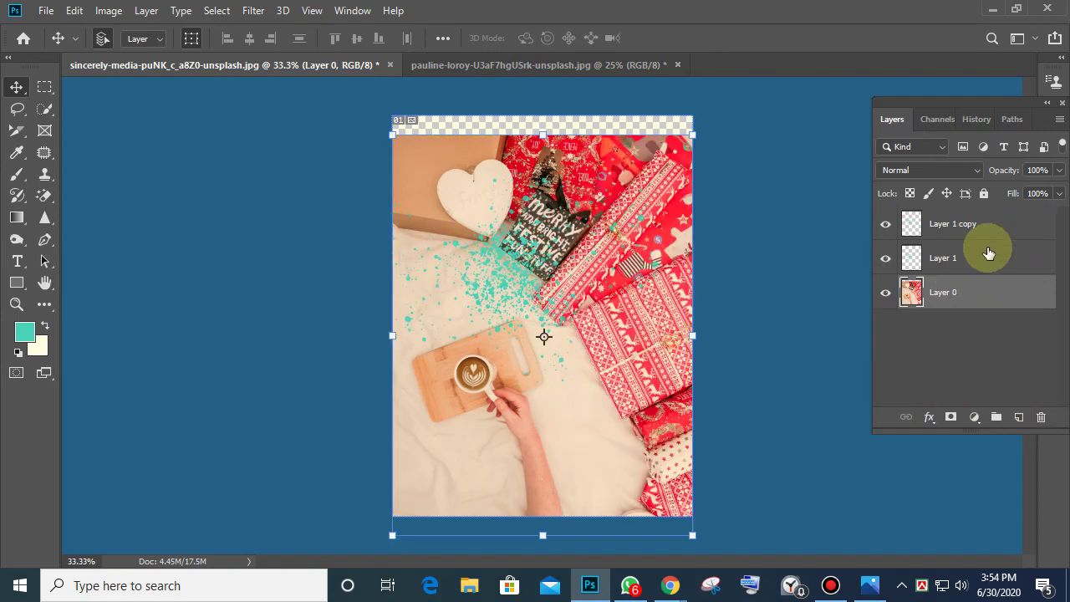
Delete Layer 1 and move Layer 0 back so the gift photo fills the canvas
{"action": "left_click", "coordinate": [974, 258]}
{"action": "left_click", "coordinate": [1041, 418]}
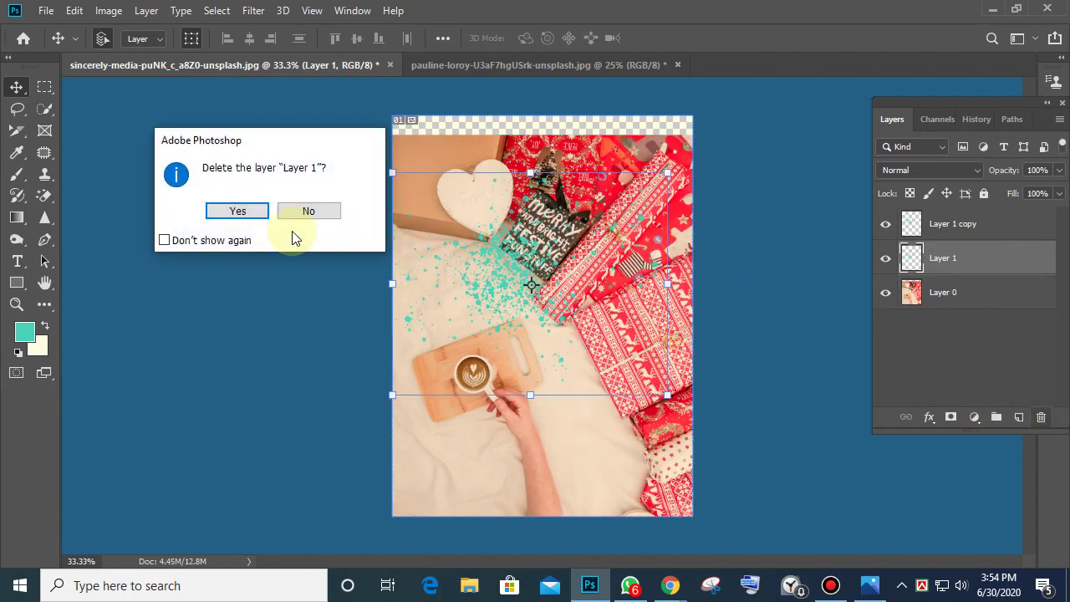
{"action": "left_click", "coordinate": [241, 213]}
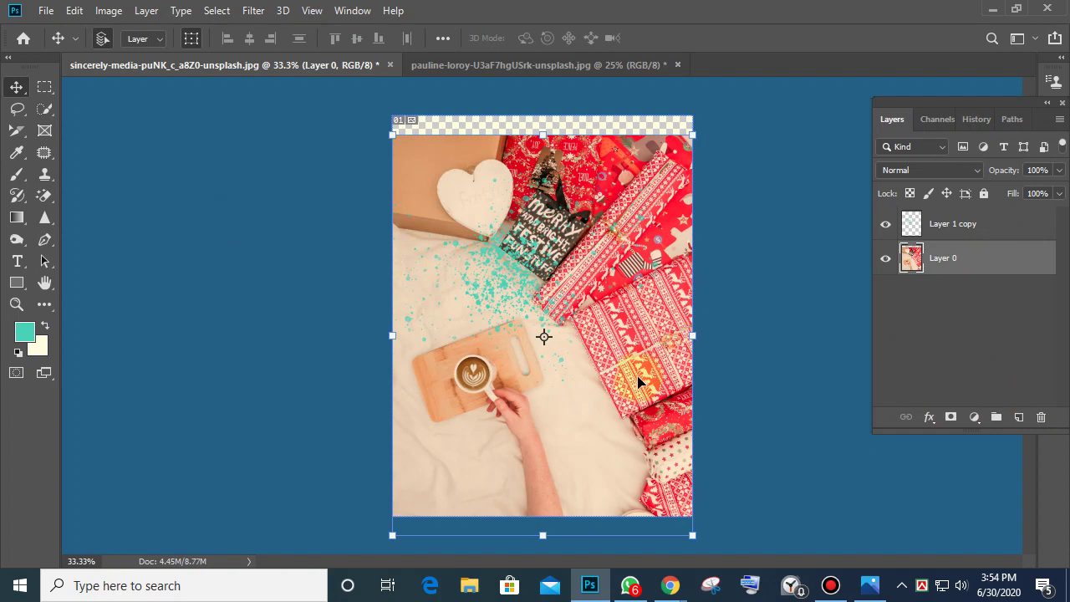
{"action": "left_click_drag", "start_coordinate": [637, 379], "coordinate": [633, 376]}
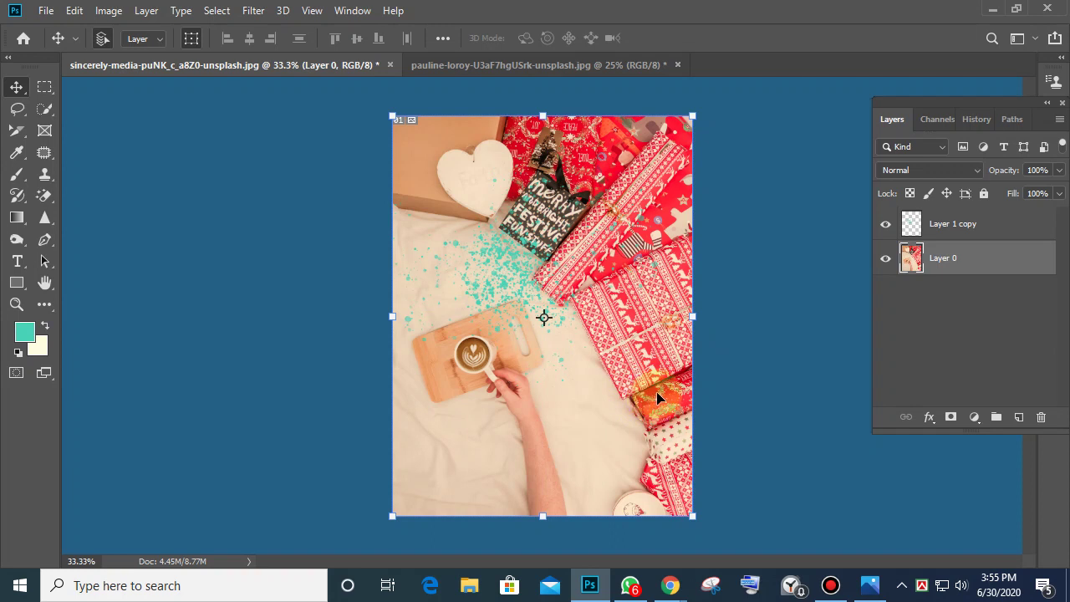
Duplicate the gift photo's Layer 0 as Layer 0 copy and hide the original layer
{"action": "right_click", "coordinate": [940, 257]}
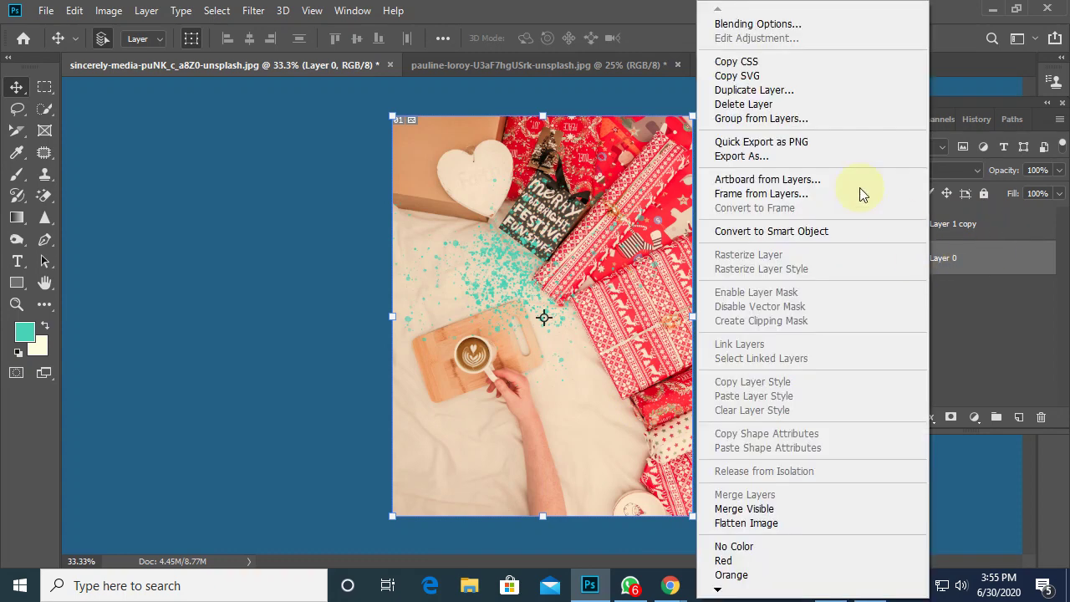
{"action": "left_click", "coordinate": [808, 90]}
{"action": "left_click", "coordinate": [664, 149]}
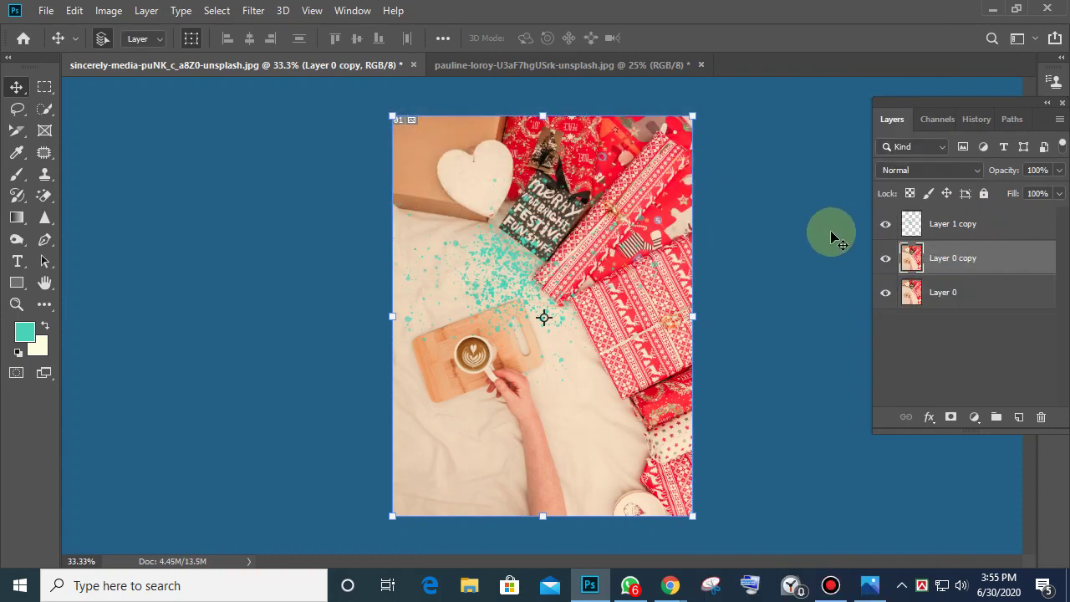
{"action": "left_click", "coordinate": [886, 294]}
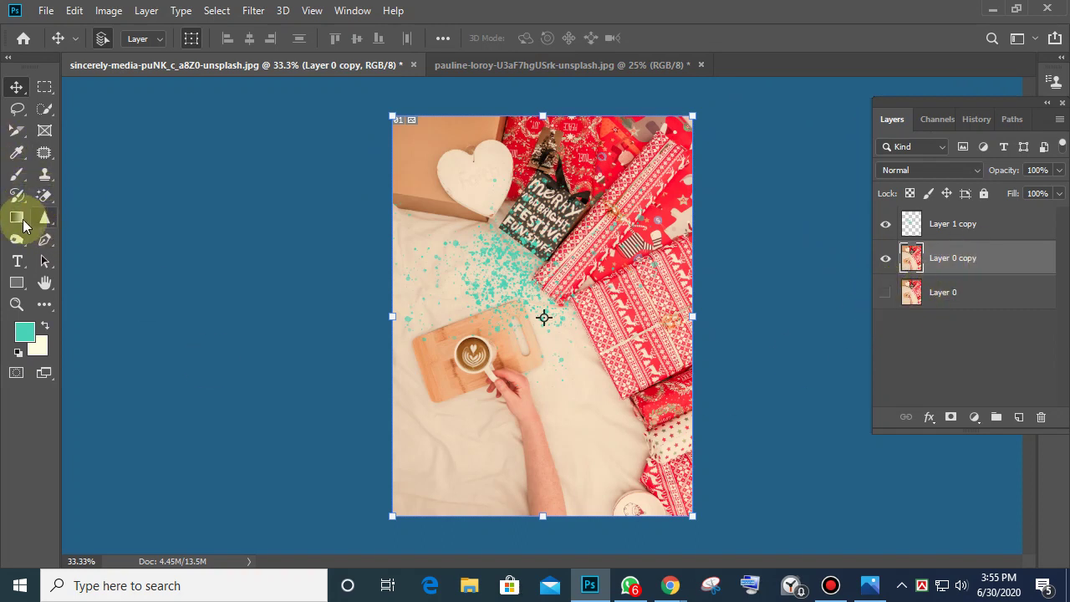
Marquee-select and erase two rectangular areas of Layer 0 copy: the lower area with the coffee cup and one at the photo's upper middle
{"action": "left_click", "coordinate": [45, 87]}
{"action": "left_click_drag", "start_coordinate": [376, 331], "coordinate": [591, 518]}
{"action": "key", "text": "Delete"}
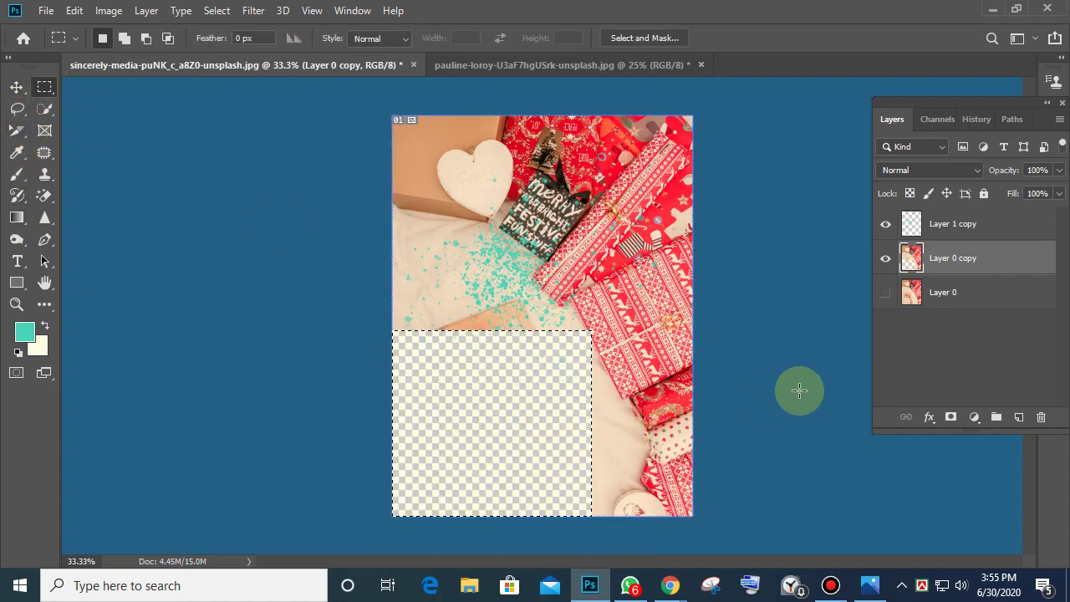
{"action": "left_click_drag", "start_coordinate": [488, 117], "coordinate": [599, 241]}
{"action": "key", "text": "Delete"}
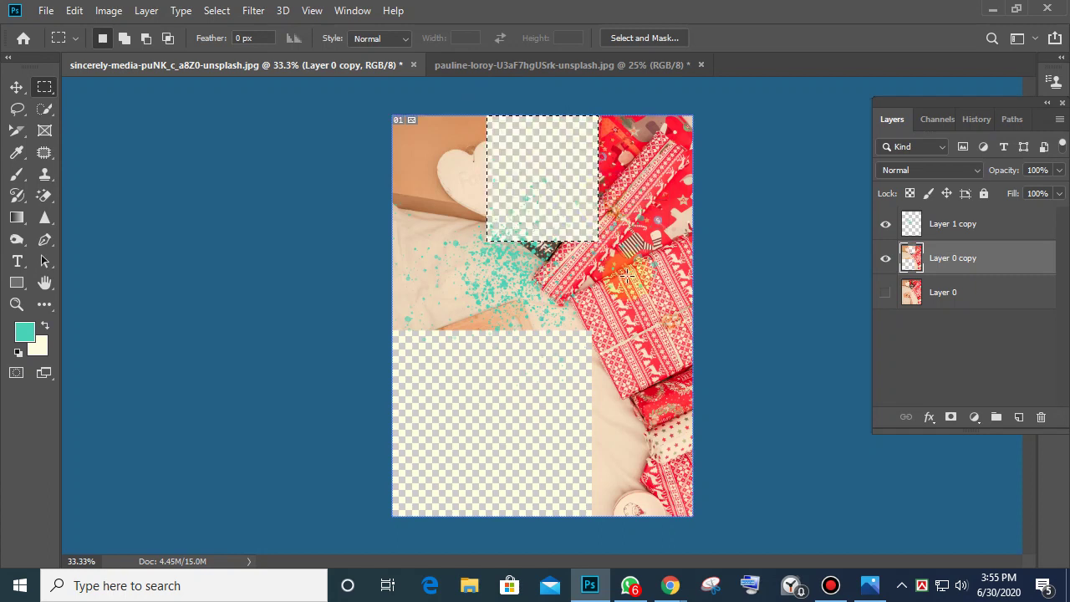
Switch to the Burn Tool and clear the marquee selection
{"action": "left_click", "coordinate": [17, 177]}
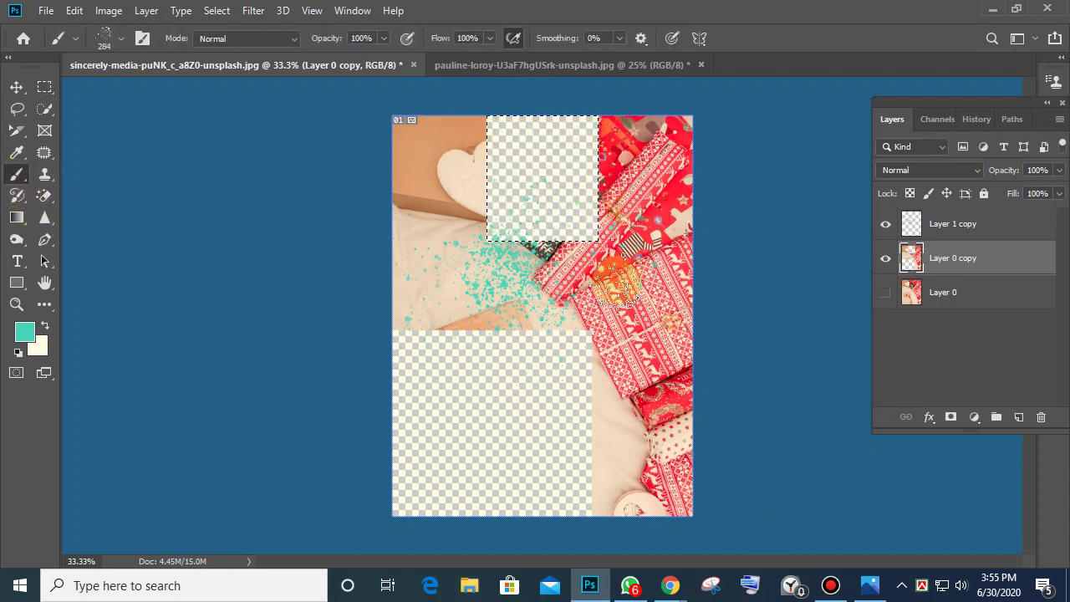
{"action": "left_click", "coordinate": [122, 39]}
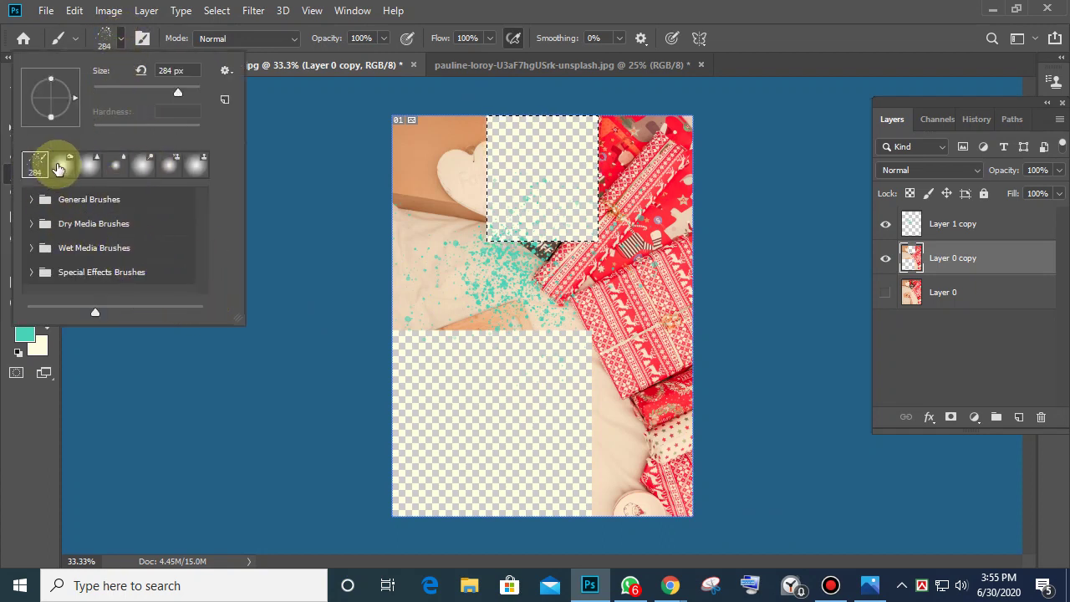
{"action": "key", "text": "o"}
{"action": "key", "text": "Escape"}
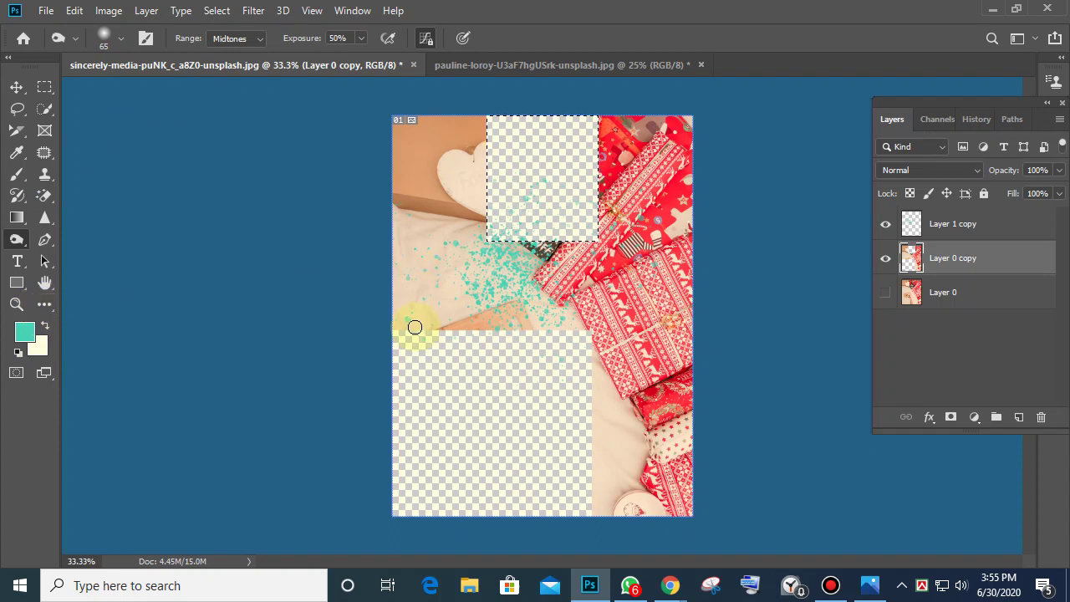
{"action": "key", "text": "ctrl+d"}
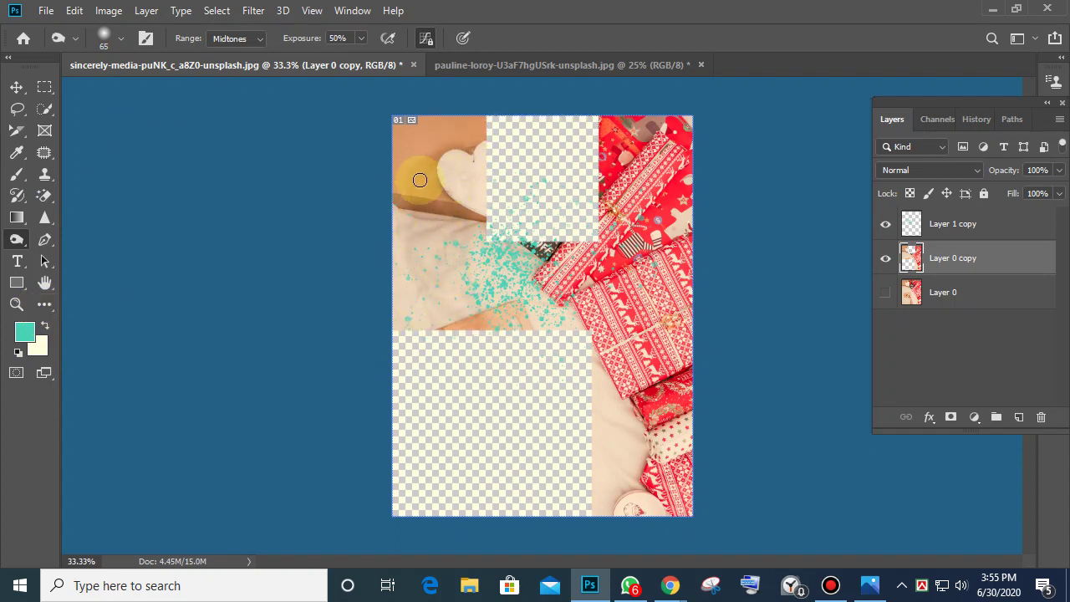
Set the Burn Tool's exposure to 100% and darken the box edge and heart area on Layer 0 copy
{"action": "left_click", "coordinate": [361, 39]}
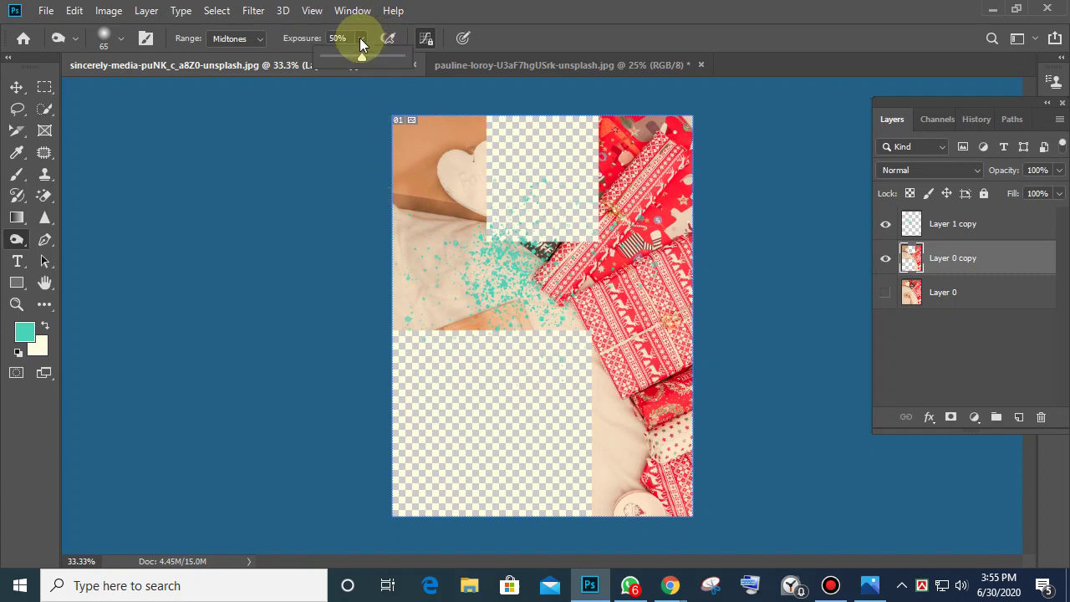
{"action": "left_click_drag", "start_coordinate": [363, 57], "coordinate": [275, 65]}
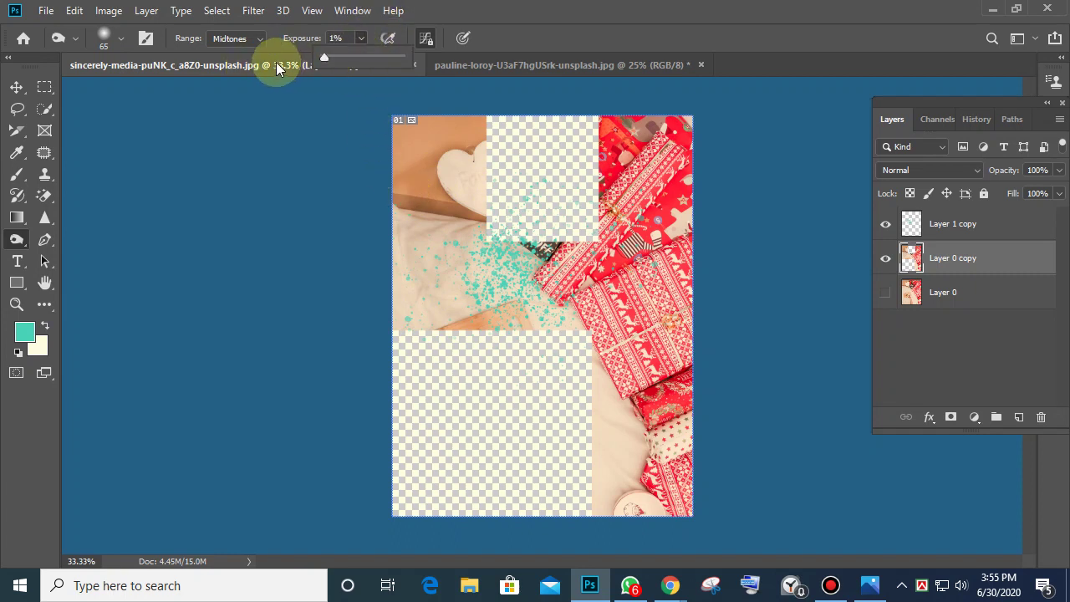
{"action": "left_click", "coordinate": [361, 38]}
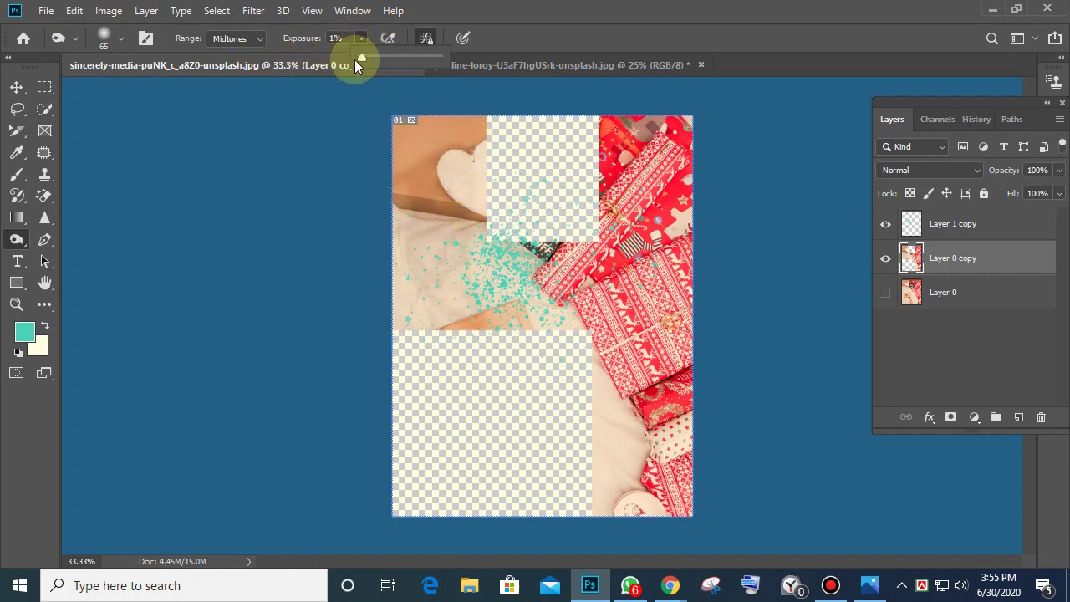
{"action": "left_click_drag", "start_coordinate": [357, 60], "coordinate": [452, 60]}
{"action": "mouse_move", "coordinate": [453, 206]}
{"action": "left_mouse_down"}
{"action": "mouse_move", "coordinate": [461, 174]}
{"action": "mouse_move", "coordinate": [430, 204]}
{"action": "mouse_move", "coordinate": [597, 286]}
{"action": "mouse_move", "coordinate": [525, 300]}
{"action": "mouse_move", "coordinate": [544, 301]}
{"action": "mouse_move", "coordinate": [556, 282]}
{"action": "mouse_move", "coordinate": [544, 239]}
{"action": "left_mouse_up"}
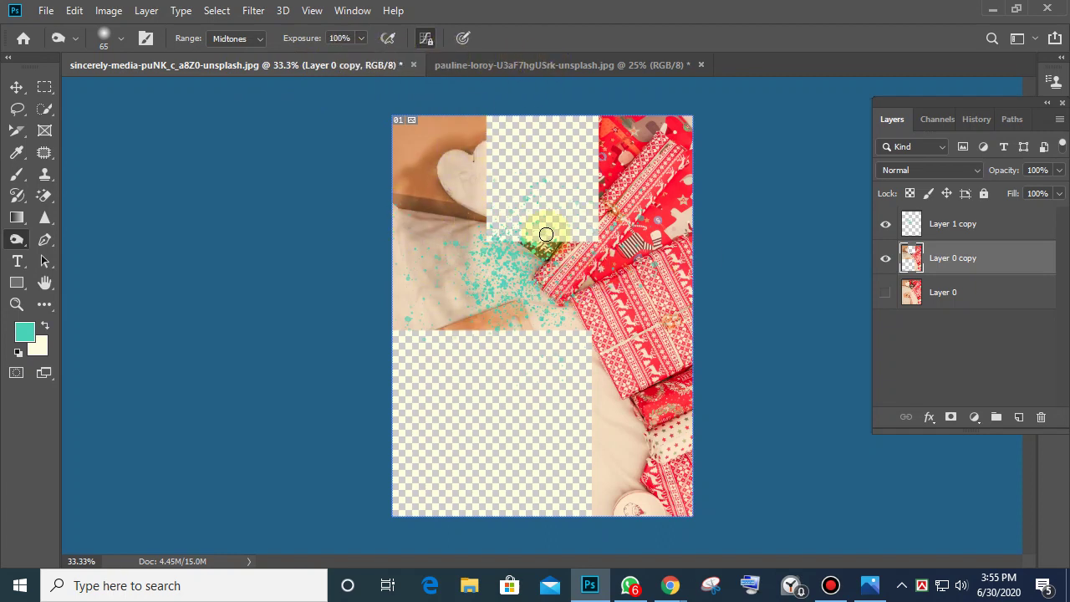
Toggle the original Layer 0's visibility to compare the untouched photo with the edited Layer 0 copy
{"action": "left_click", "coordinate": [888, 293]}
{"action": "left_click", "coordinate": [887, 294]}
{"action": "left_click", "coordinate": [888, 293]}
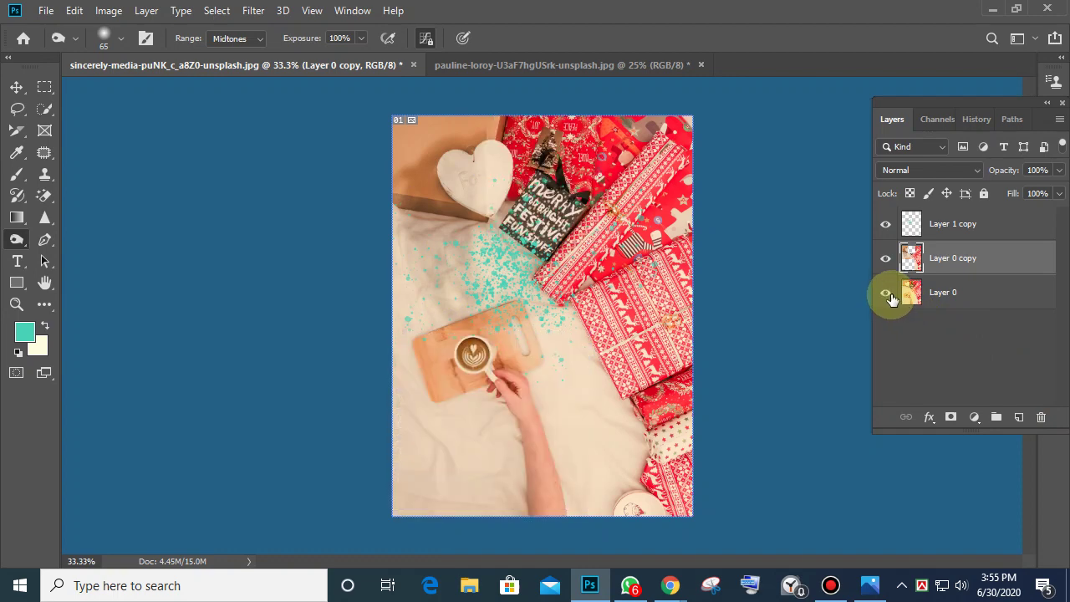
{"action": "left_click", "coordinate": [888, 293]}
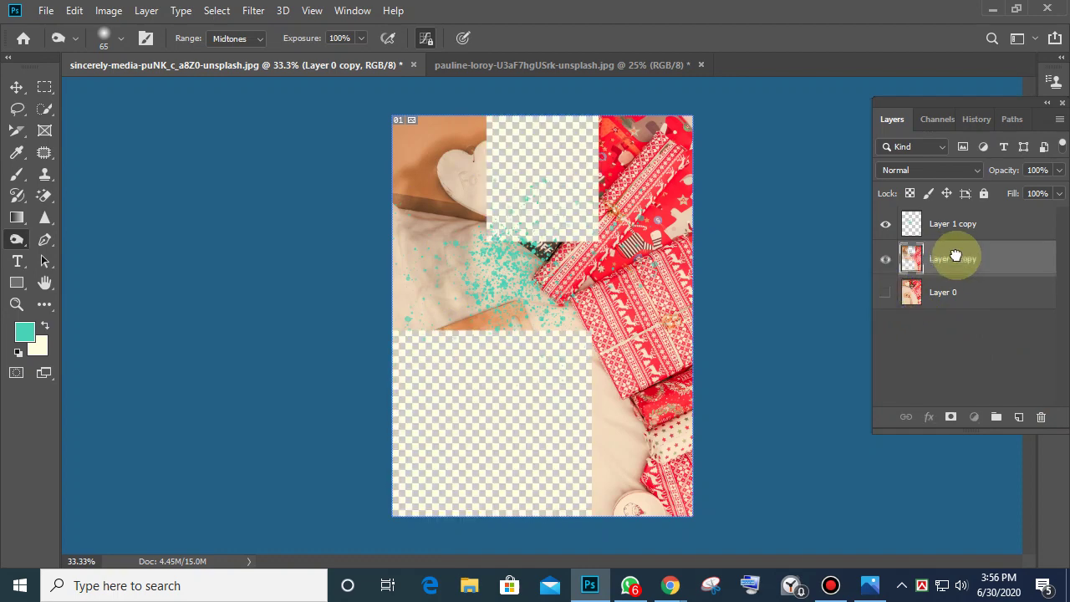
Delete the damaged Layer 0 copy and check the original gift photo by showing and hiding Layer 0
{"action": "left_click_drag", "start_coordinate": [955, 258], "coordinate": [1048, 418]}
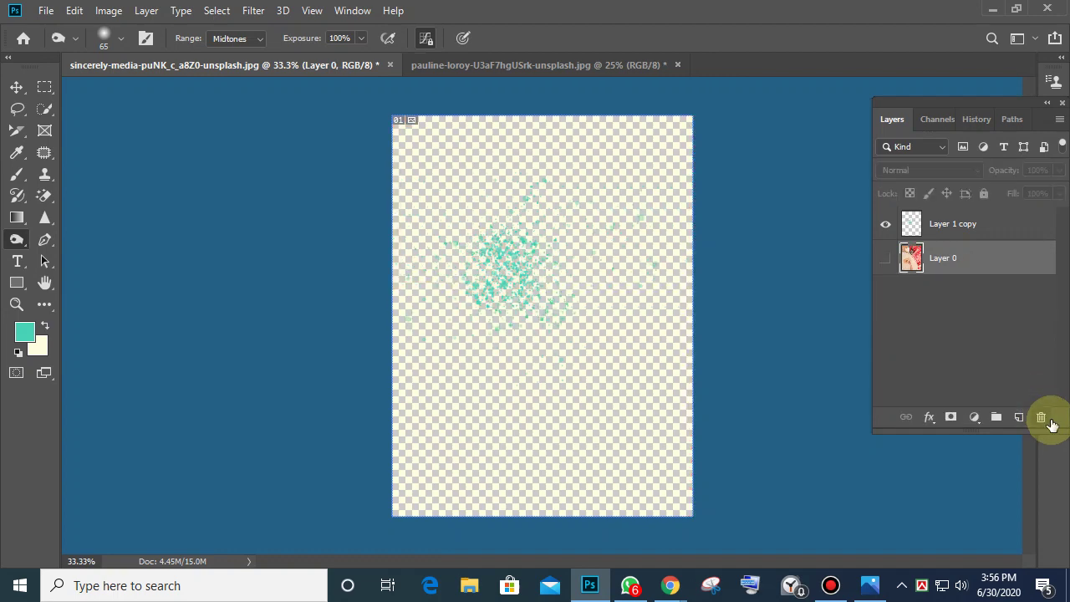
{"action": "left_click", "coordinate": [887, 259]}
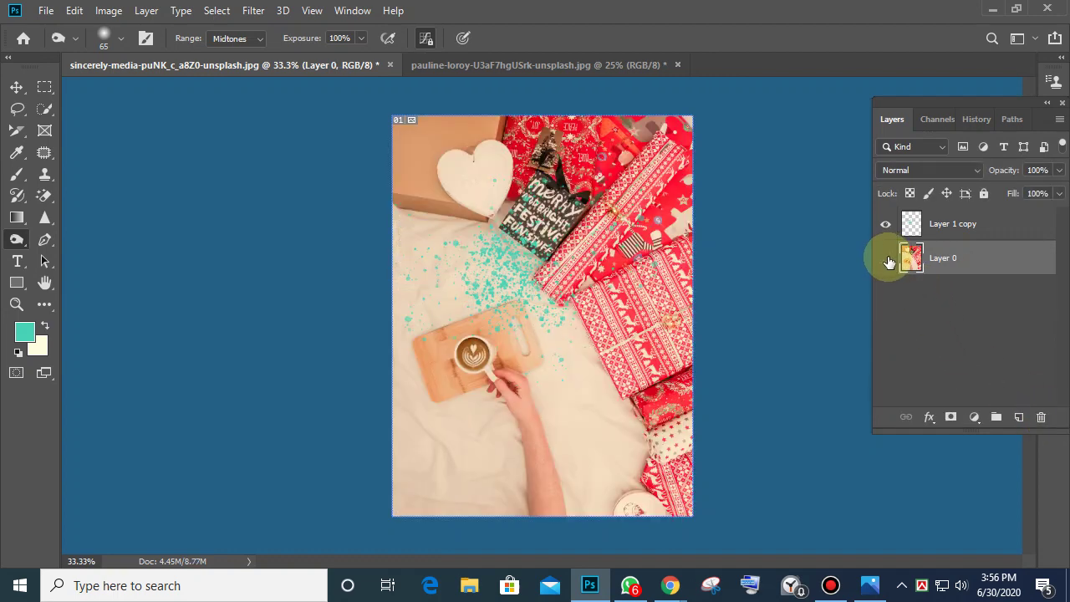
{"action": "left_click", "coordinate": [885, 258]}
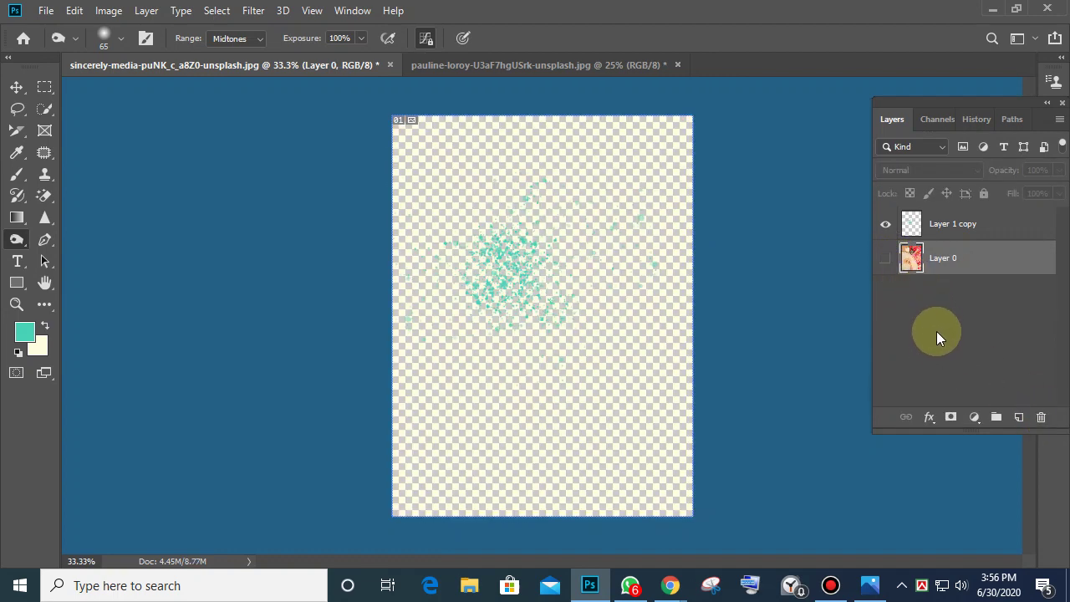
{"action": "left_click", "coordinate": [892, 261]}
{"action": "left_click", "coordinate": [895, 263]}
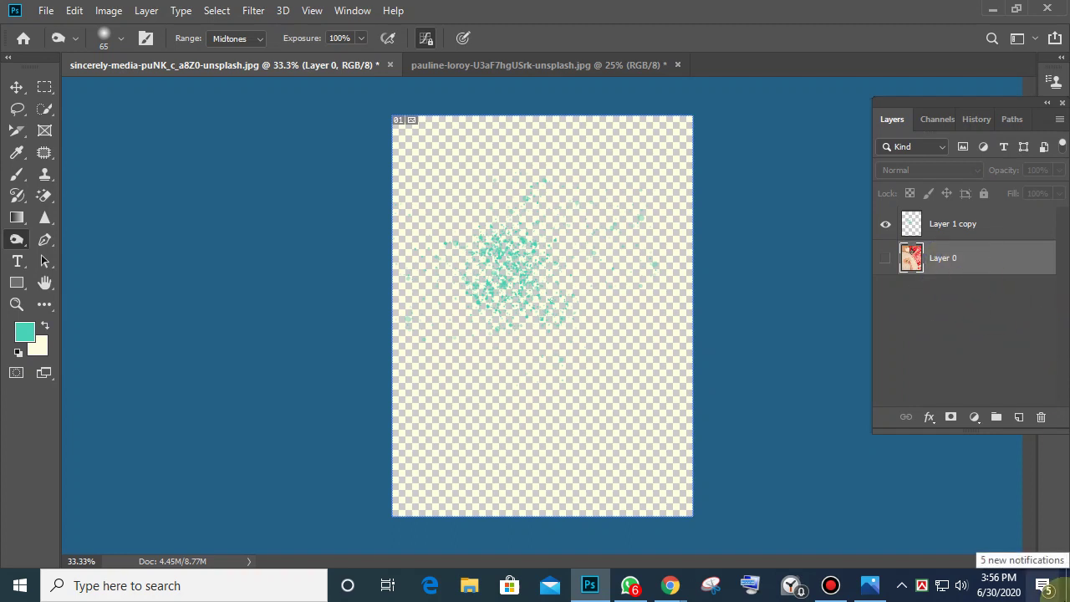
Duplicate the hidden Layer 0 as Layer 0 copy and make the copy visible
{"action": "right_click", "coordinate": [973, 262]}
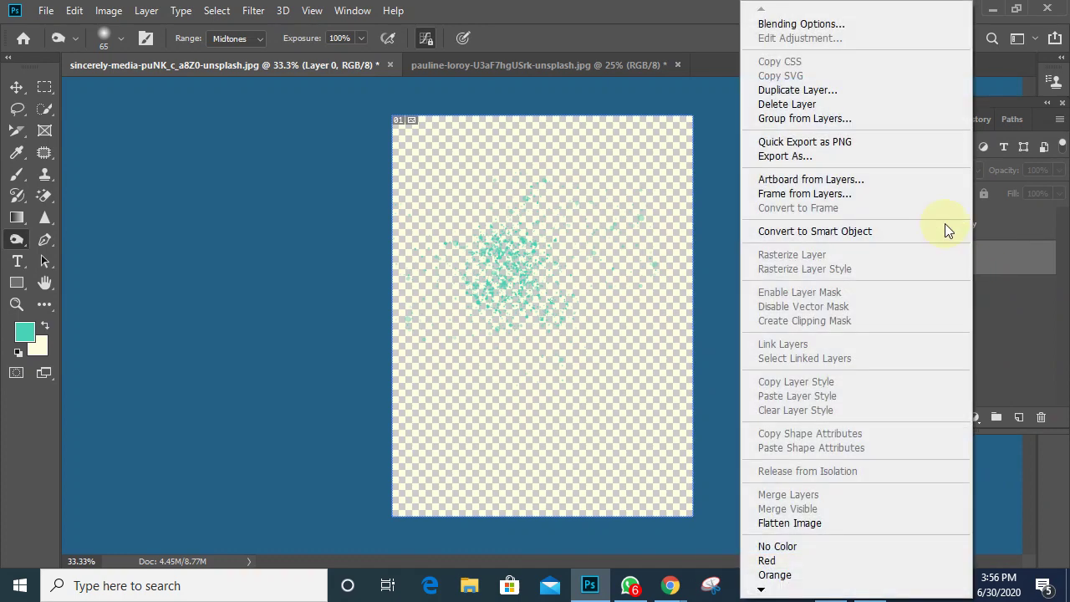
{"action": "left_click", "coordinate": [827, 92]}
{"action": "left_click", "coordinate": [669, 148]}
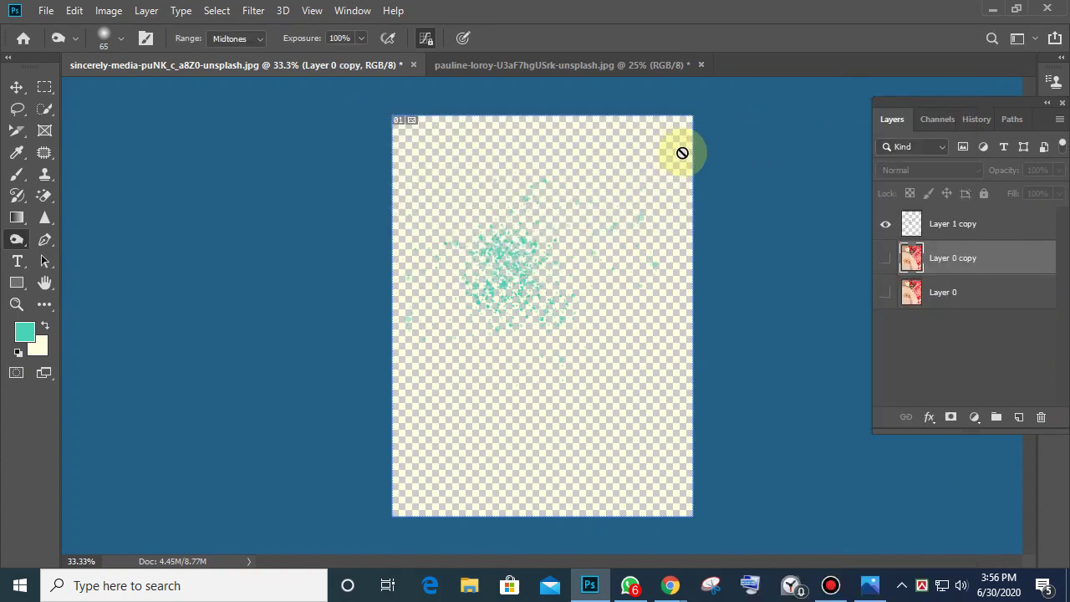
{"action": "left_click", "coordinate": [885, 257]}
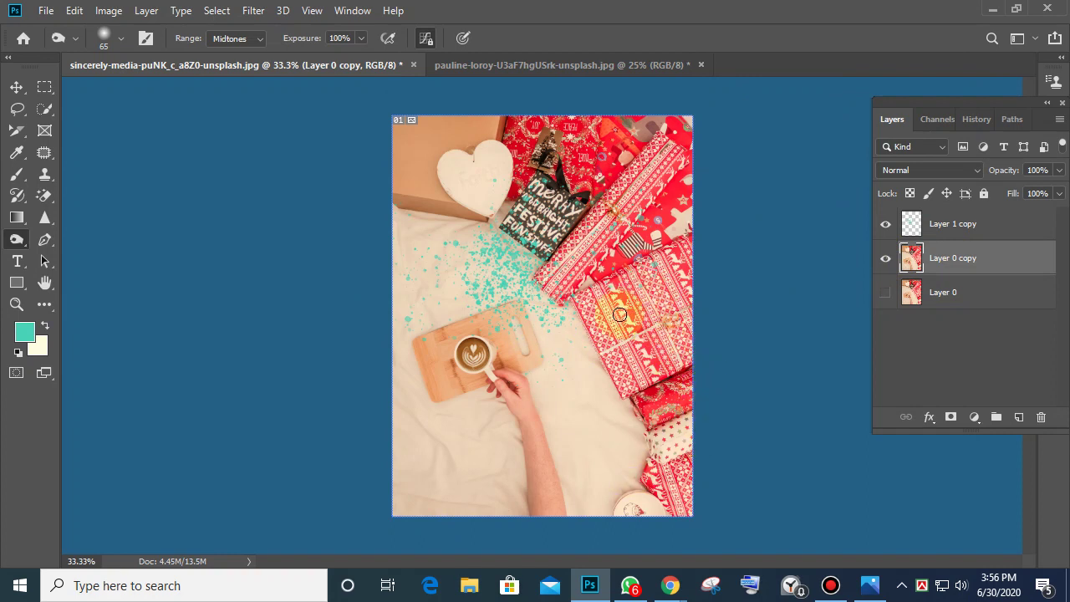
Switch the active layer between Layer 0 copy and the original Layer 0, ending on the original
{"action": "left_click", "coordinate": [942, 297]}
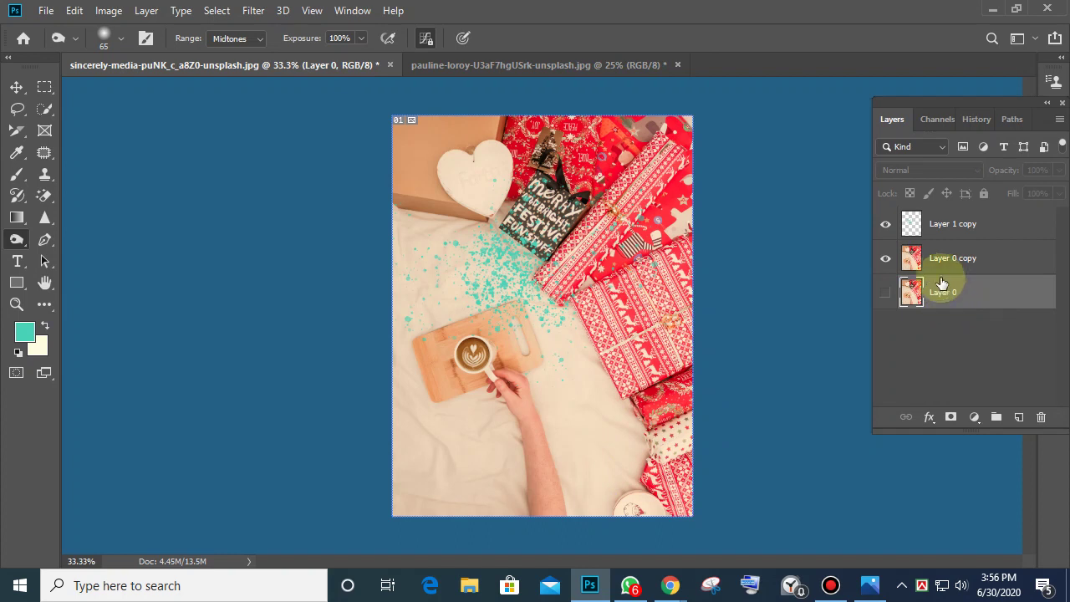
{"action": "left_click", "coordinate": [937, 261]}
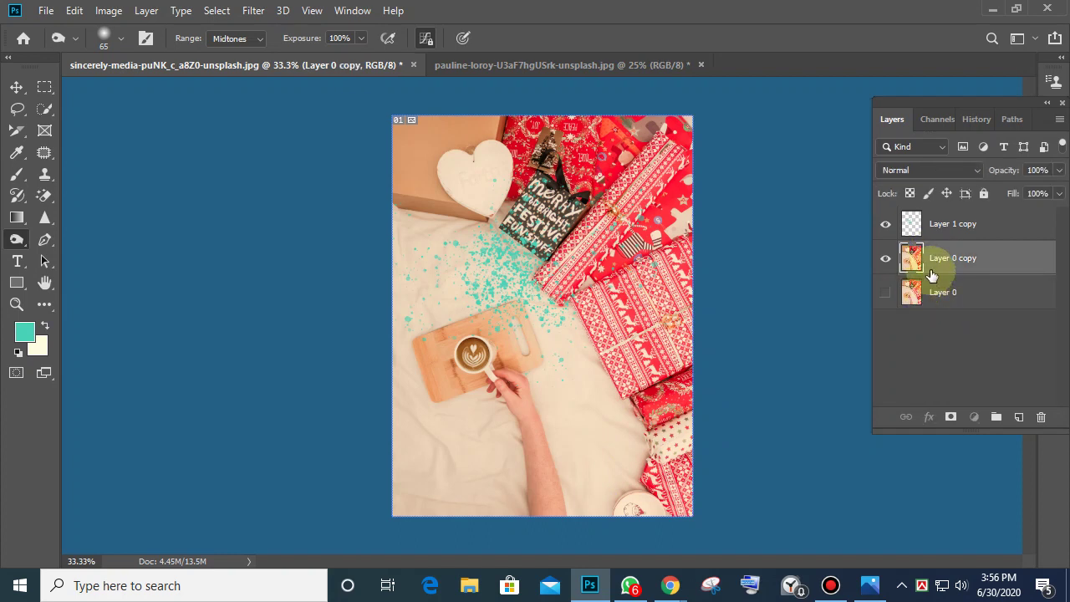
{"action": "left_click_drag", "start_coordinate": [932, 275], "coordinate": [941, 303]}
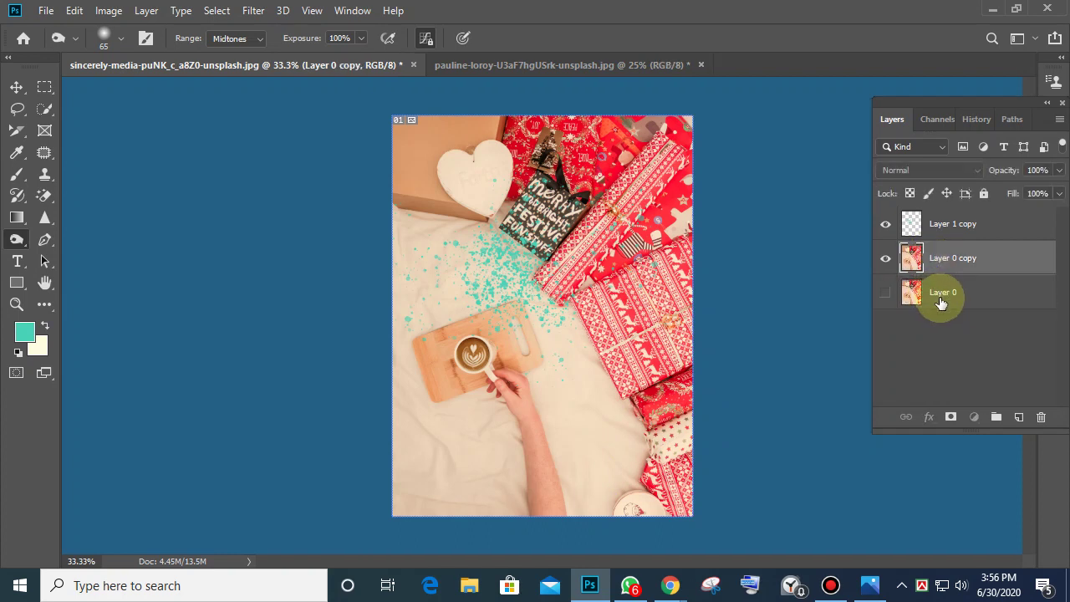
{"action": "left_click", "coordinate": [941, 302]}
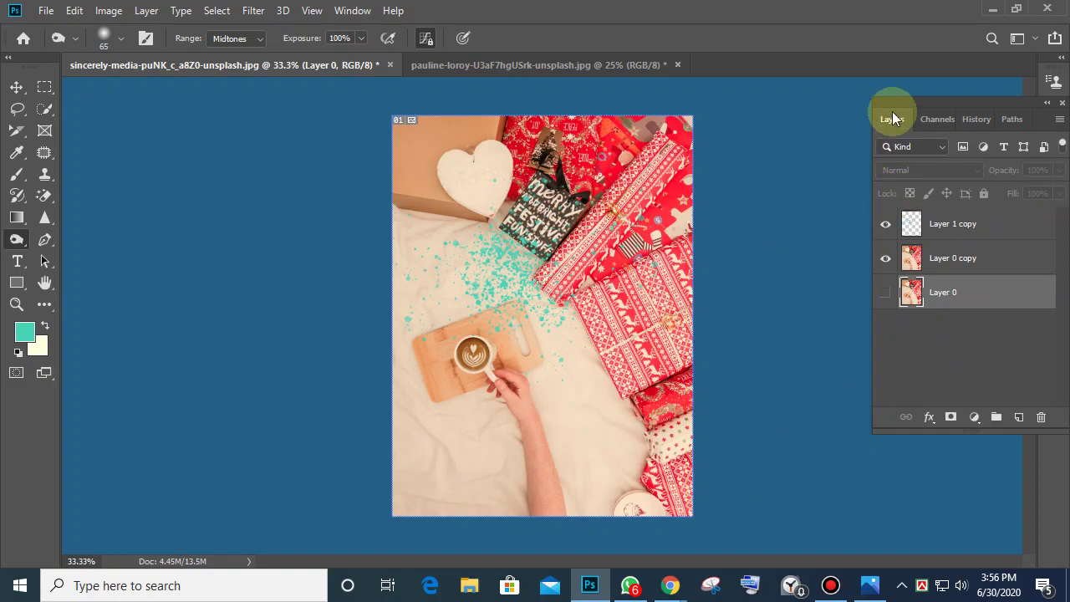
Minimise Photoshop, close the book.jpeg photo, and switch to the Google Meet call in Chrome to review the participant list
{"action": "left_click", "coordinate": [993, 10]}
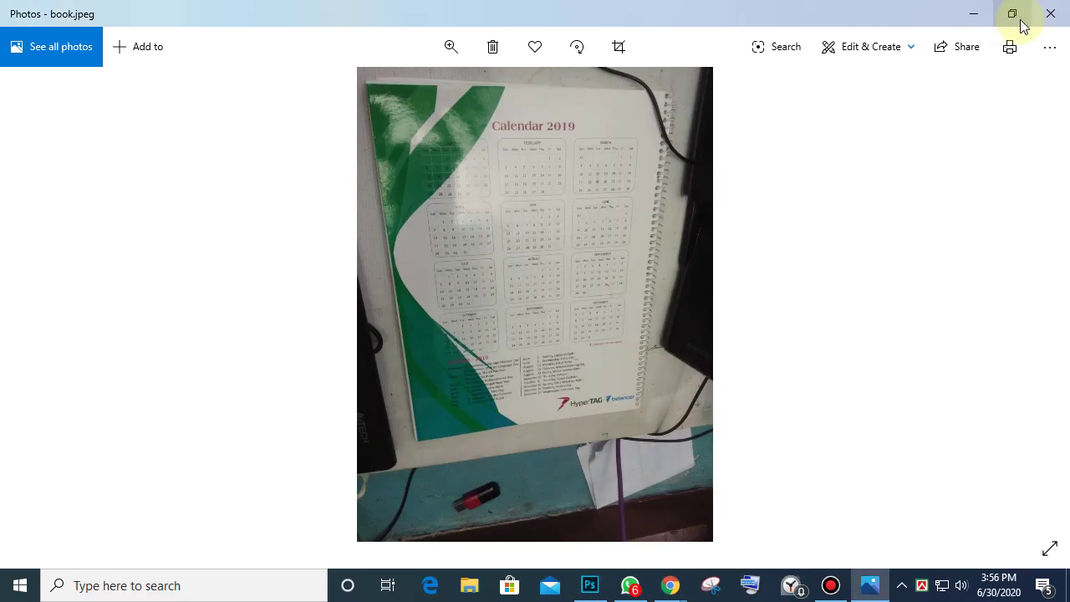
{"action": "left_click", "coordinate": [1050, 13]}
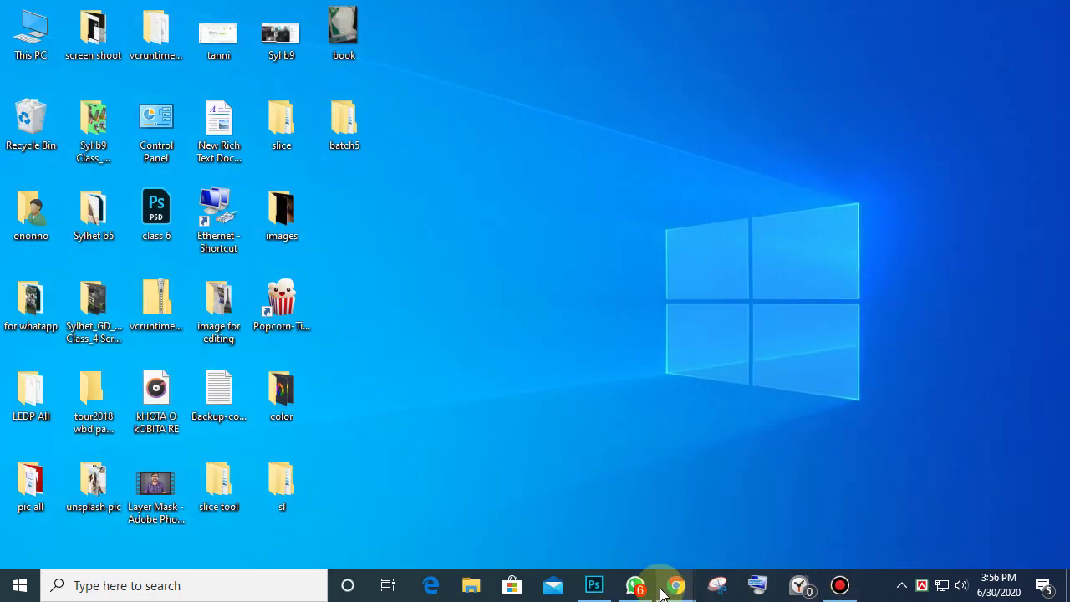
{"action": "mouse_move", "coordinate": [675, 585]}
{"action": "left_click", "coordinate": [591, 502]}
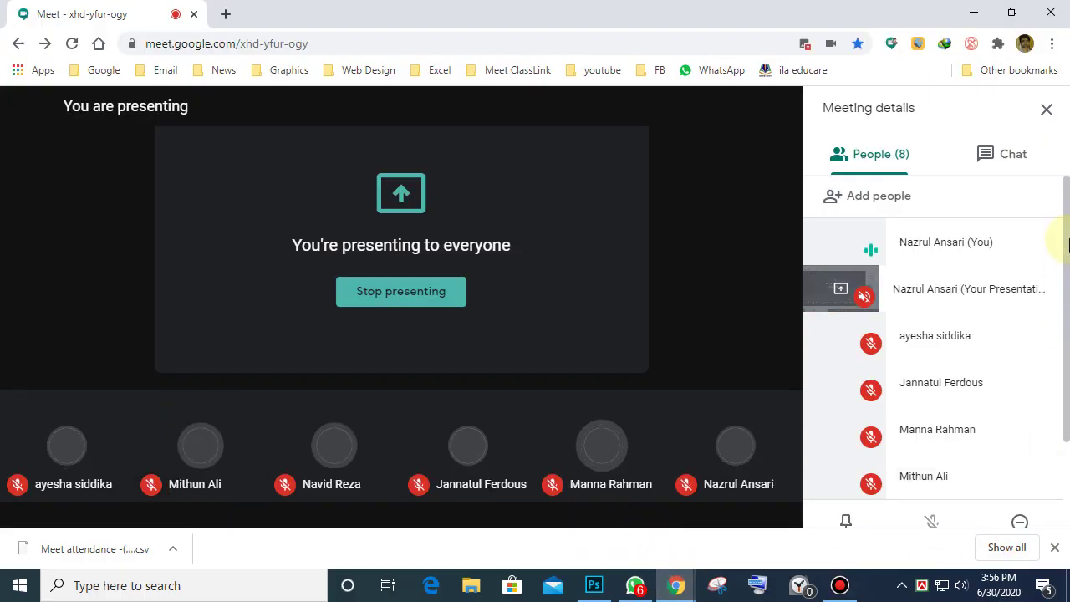
{"action": "left_click_drag", "start_coordinate": [1068, 285], "coordinate": [1069, 364]}
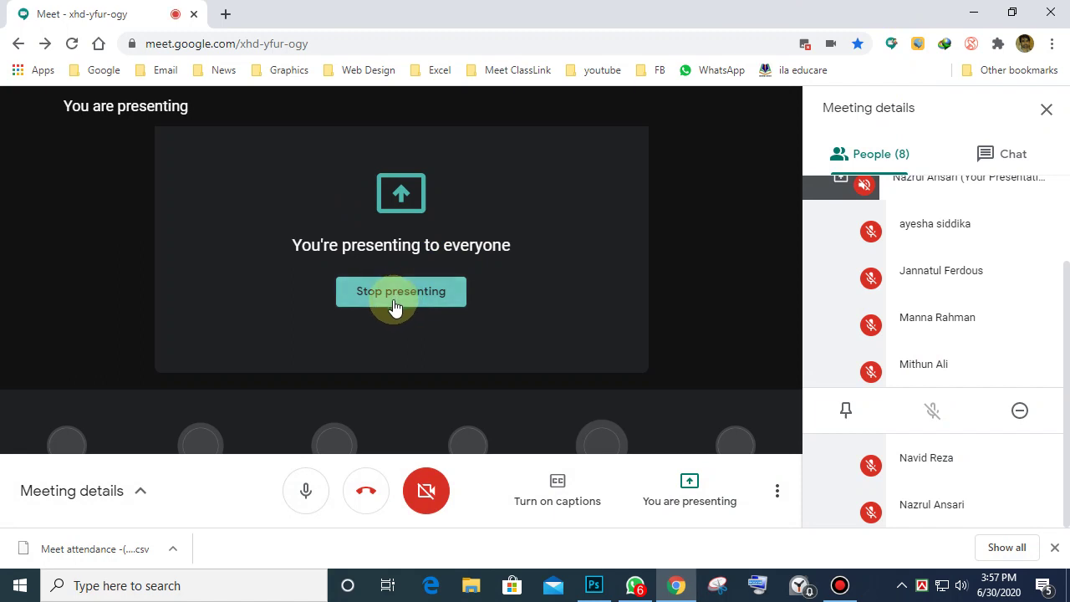
Stop presenting the screen in the Google Meet call and minimise the Chrome window
{"action": "left_click", "coordinate": [394, 305]}
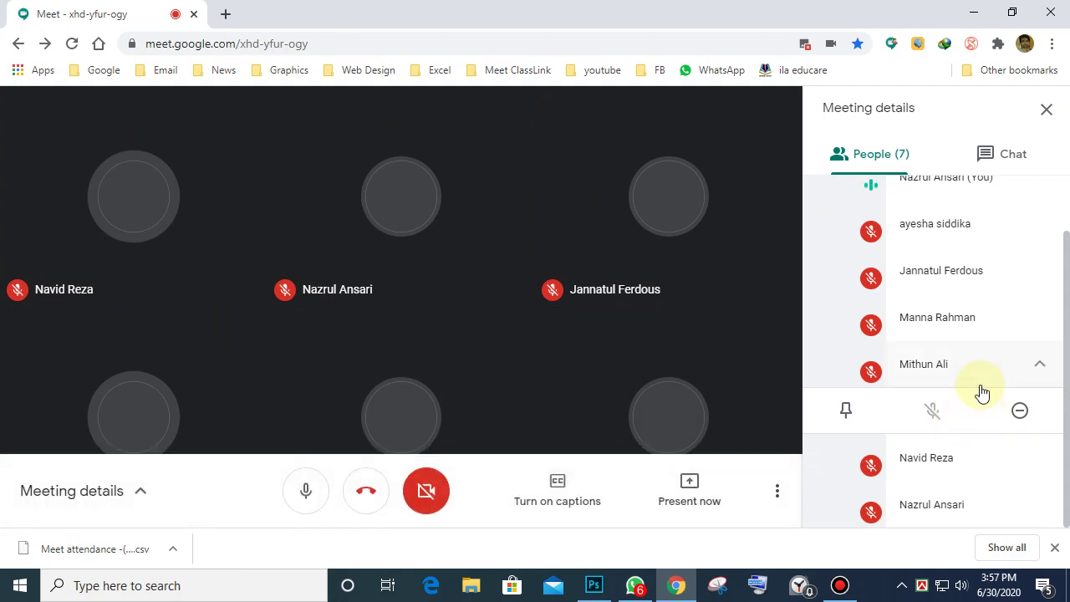
{"action": "left_click", "coordinate": [974, 12]}
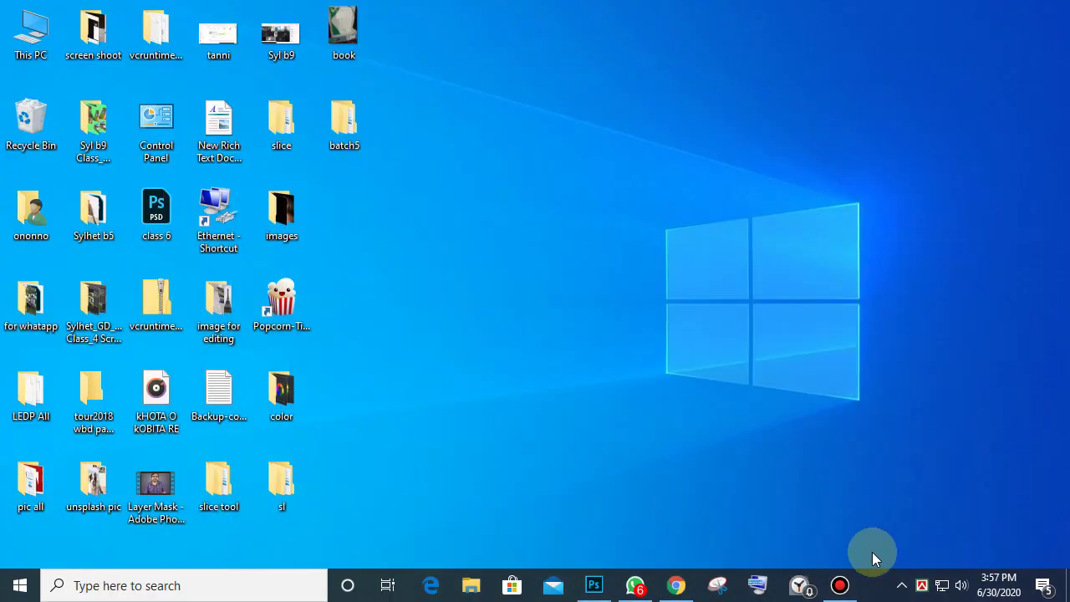